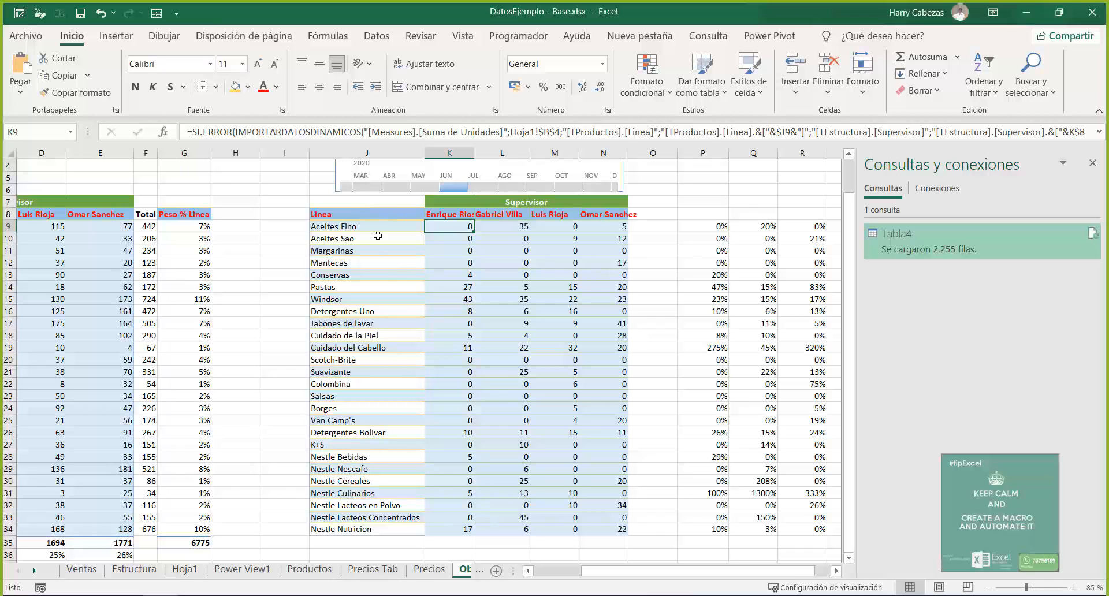
# - Filter the 2020 timeline through the individual months from May to September, finishing with May selected
pyautogui.click(425, 189)
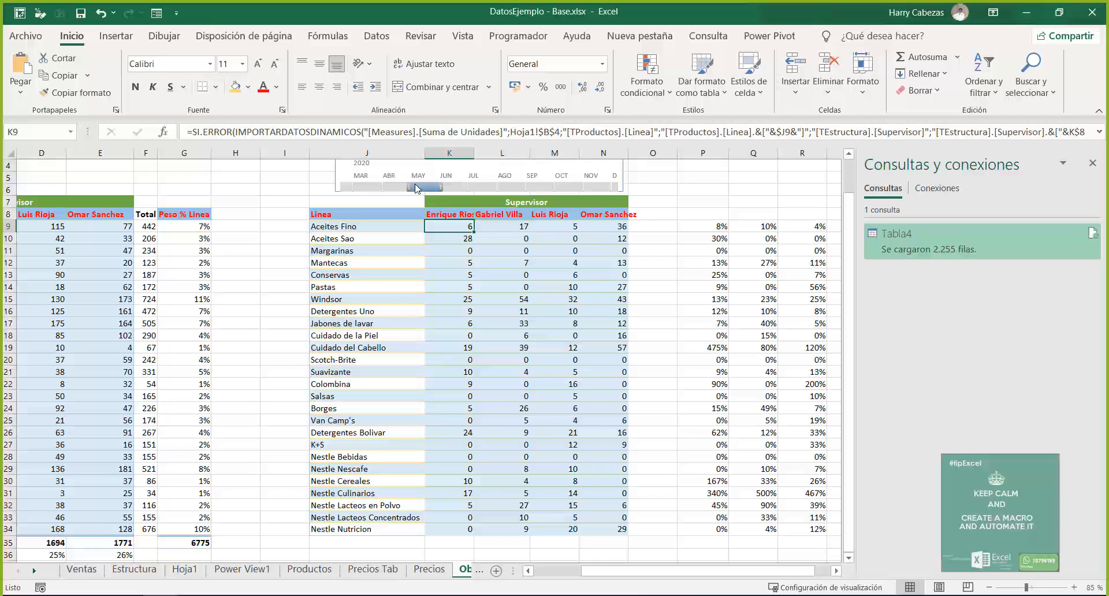
pyautogui.click(457, 193)
pyautogui.click(484, 189)
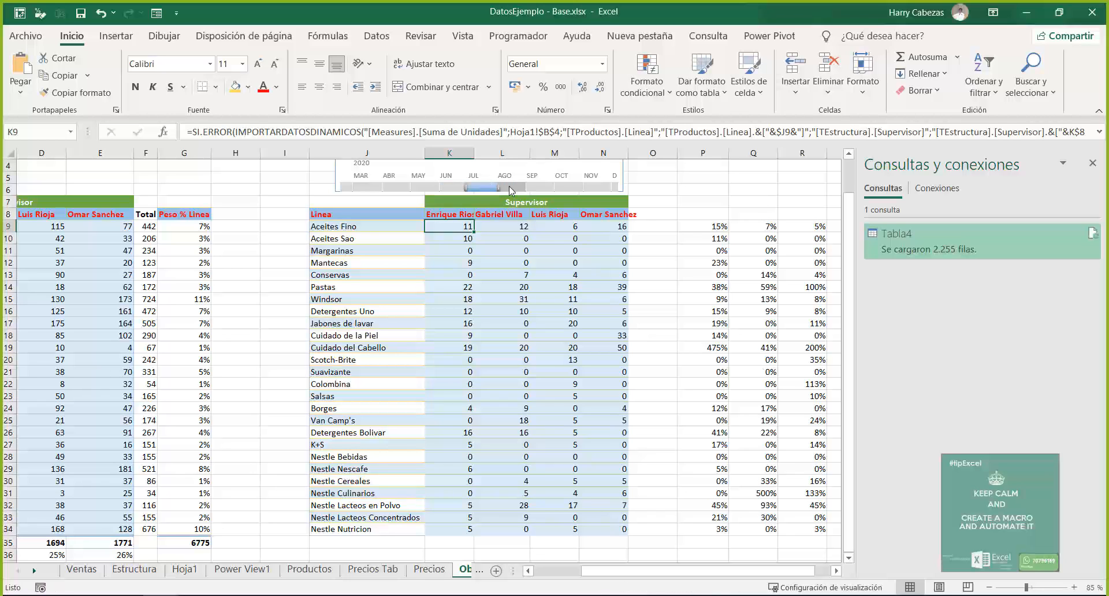
pyautogui.click(509, 186)
pyautogui.click(551, 186)
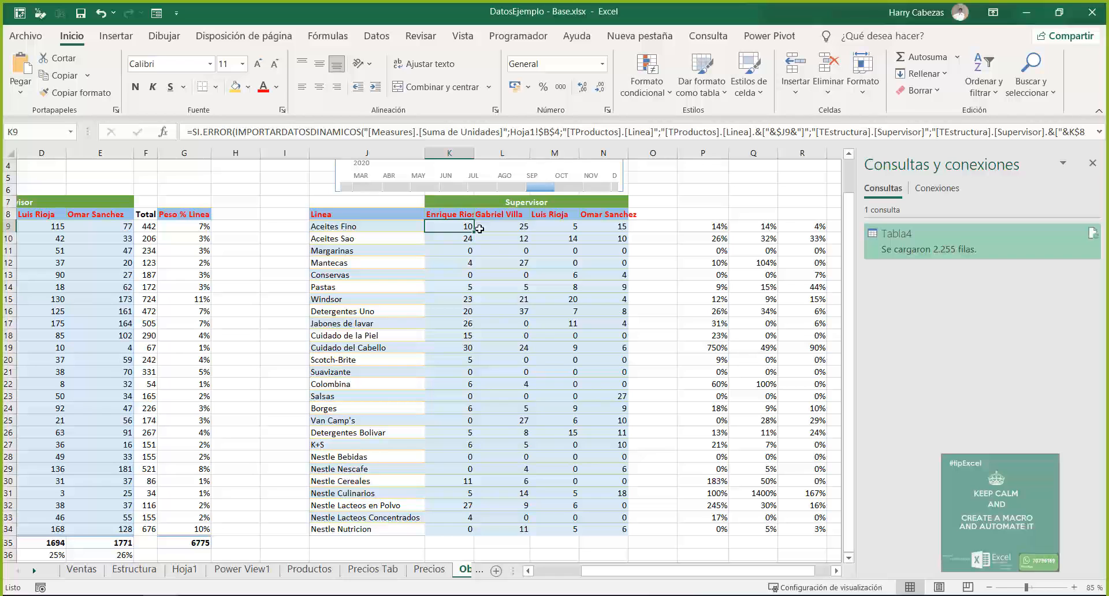
pyautogui.click(451, 187)
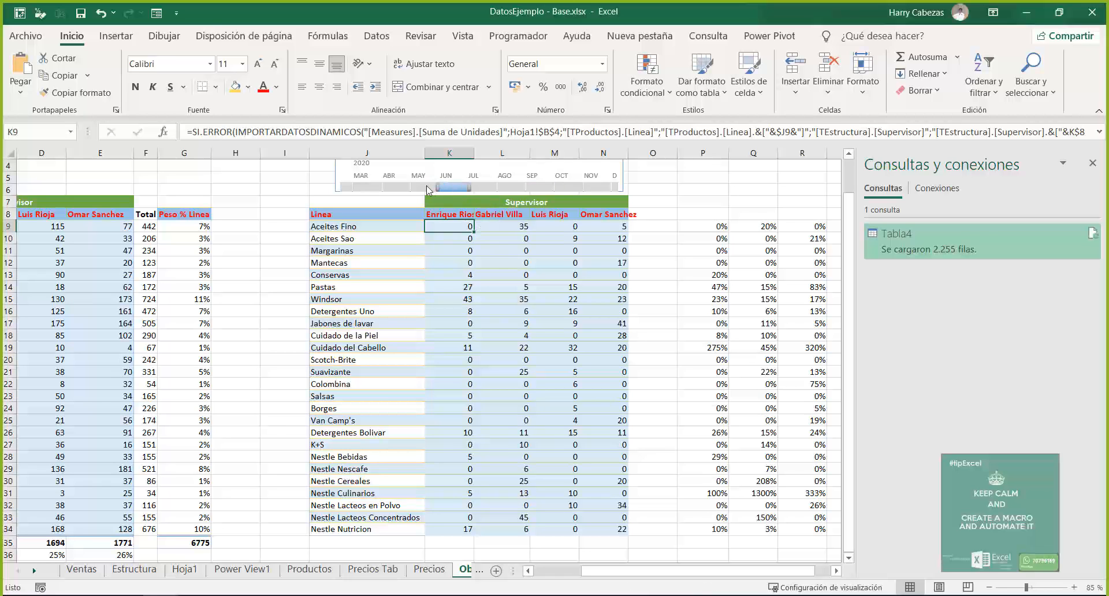
pyautogui.click(425, 186)
# - Apply a green-yellow-red colour scale as conditional formatting to the percentages in P9:S34
pyautogui.moveTo(696, 230); pyautogui.dragTo(733, 524)
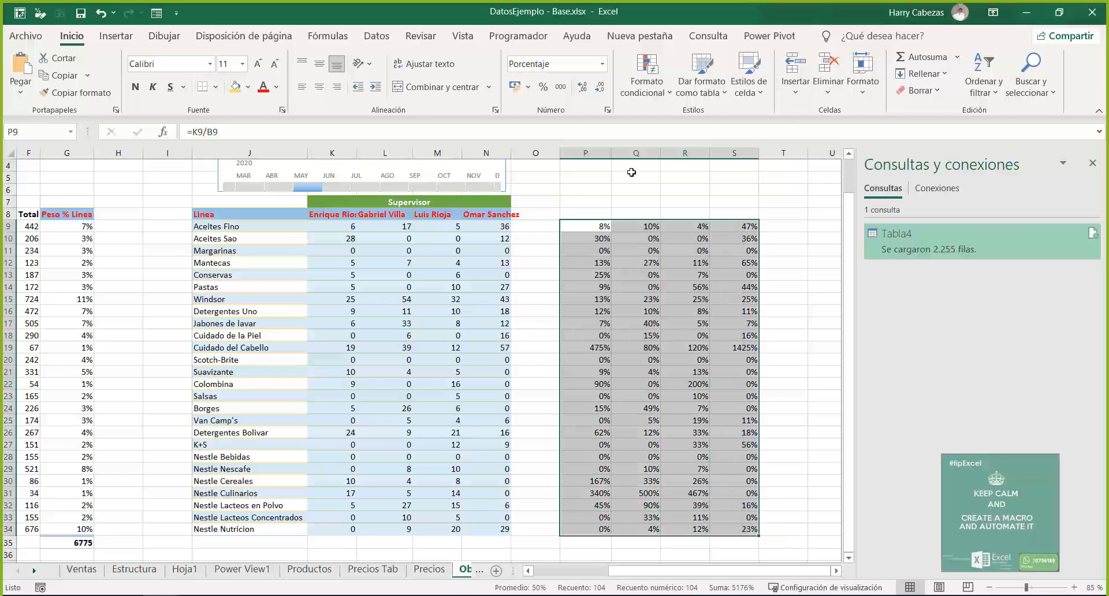
pyautogui.click(653, 91)
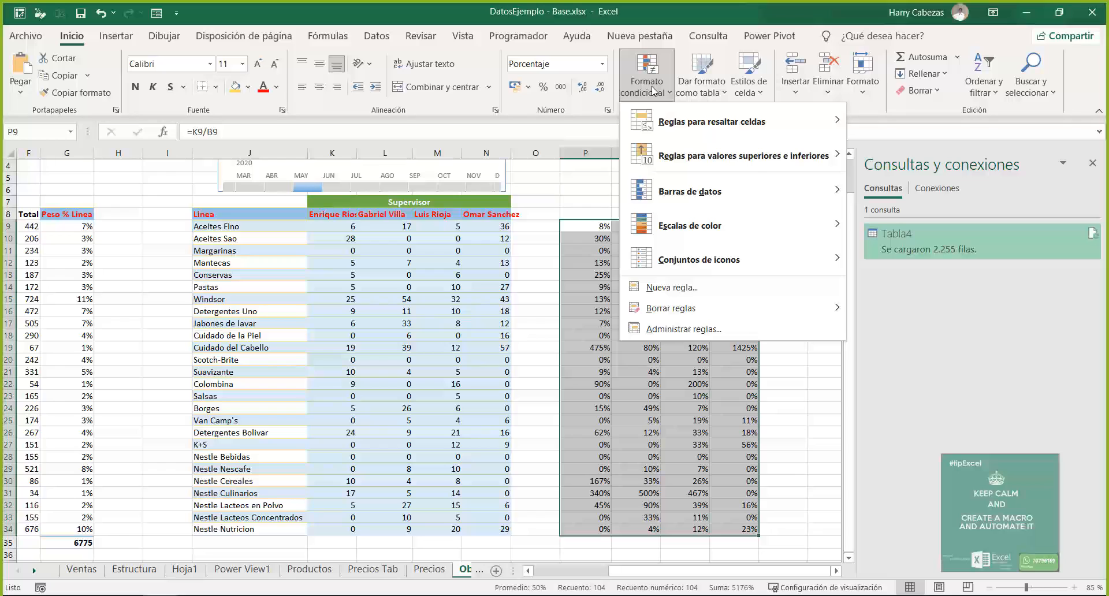
pyautogui.moveTo(692, 132)
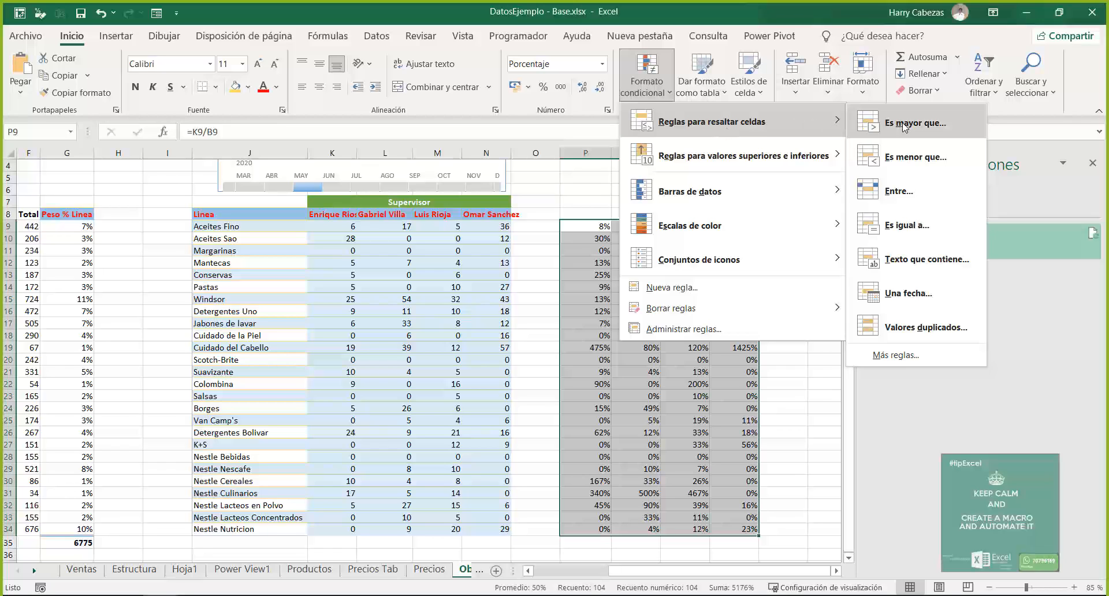
pyautogui.moveTo(650, 202)
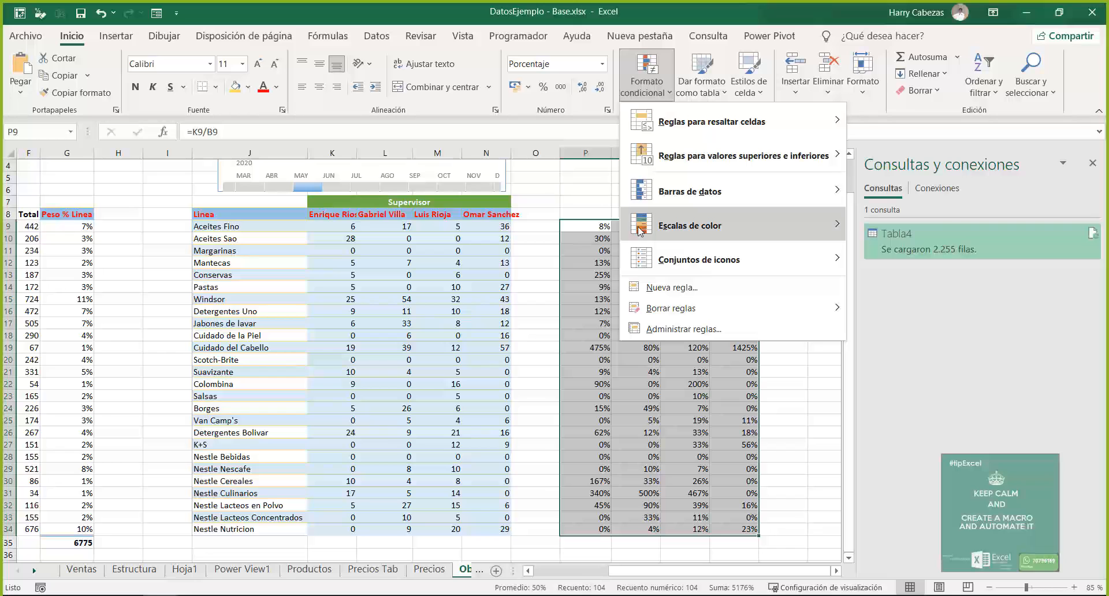
pyautogui.moveTo(639, 231)
pyautogui.click(859, 222)
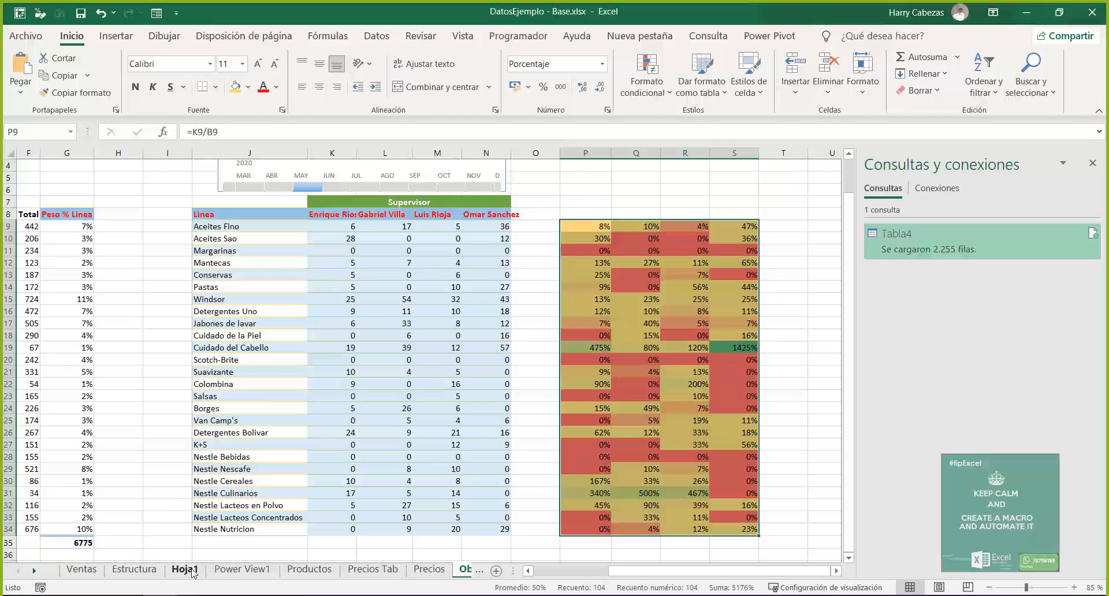
# - On the Power View1 sheet, add may-2019 to the MMM-AAAA view filter and show the chart's own filters
pyautogui.click(228, 571)
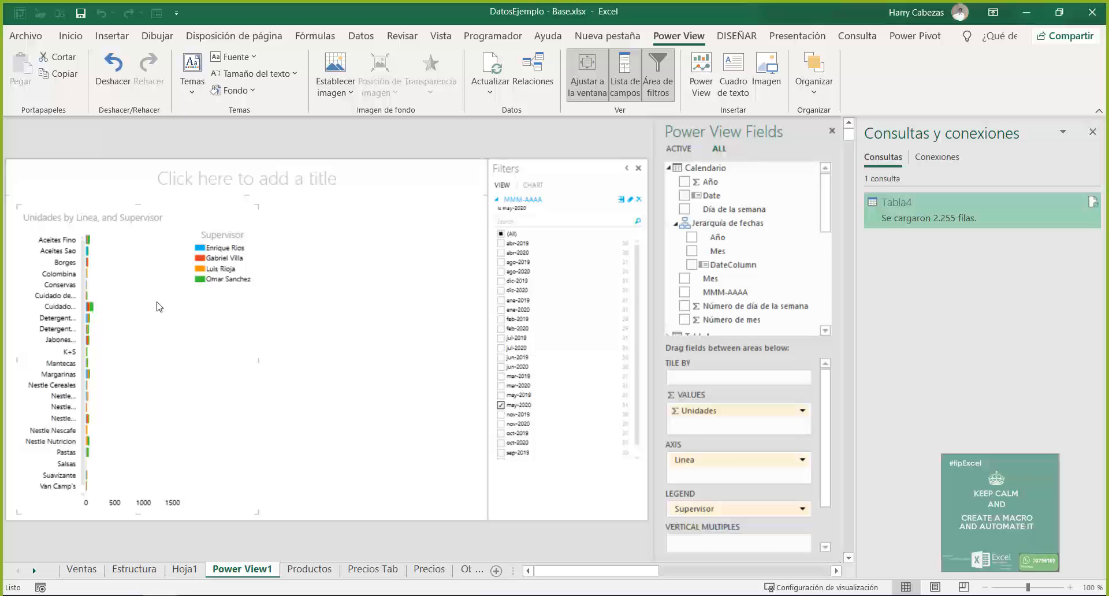
pyautogui.click(501, 395)
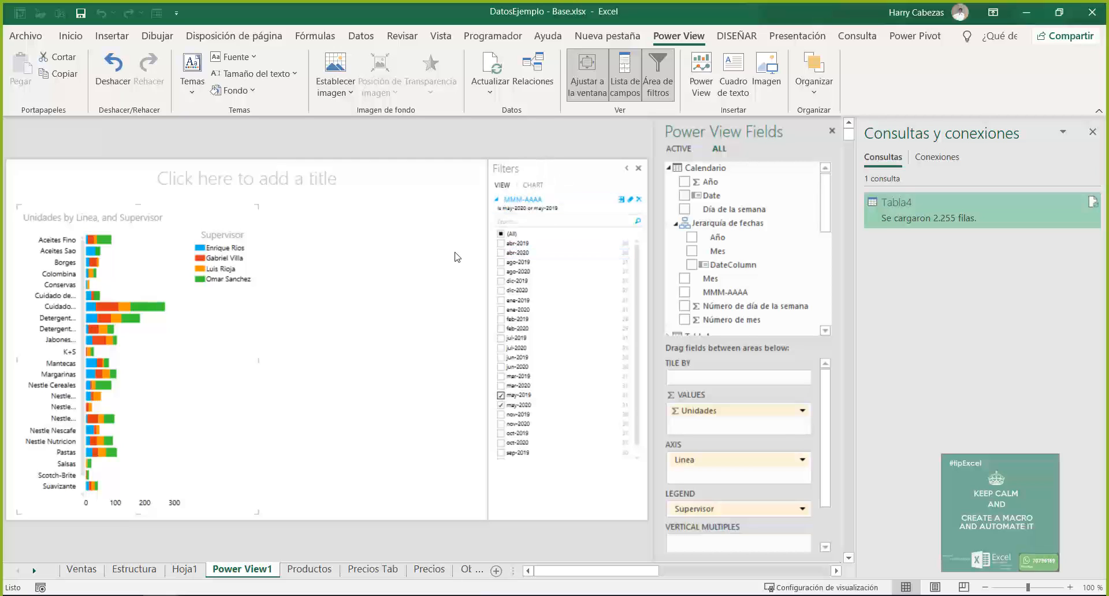
pyautogui.click(533, 186)
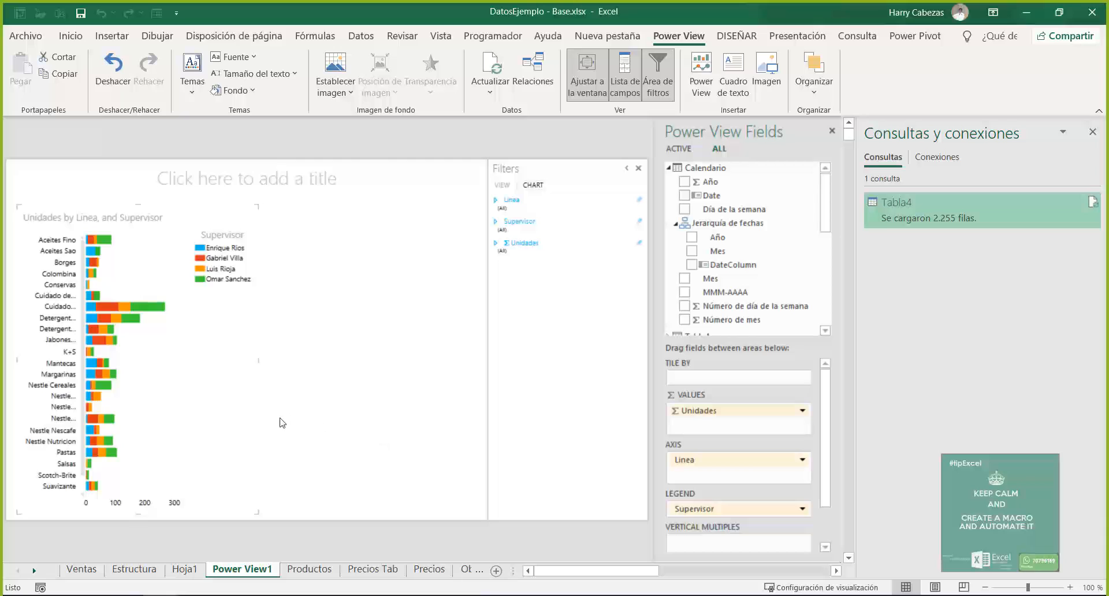
# - Examine the supervisor segments of the Cuidado del Cabello bar, in both the normal and the enlarged chart
pyautogui.click(151, 311)
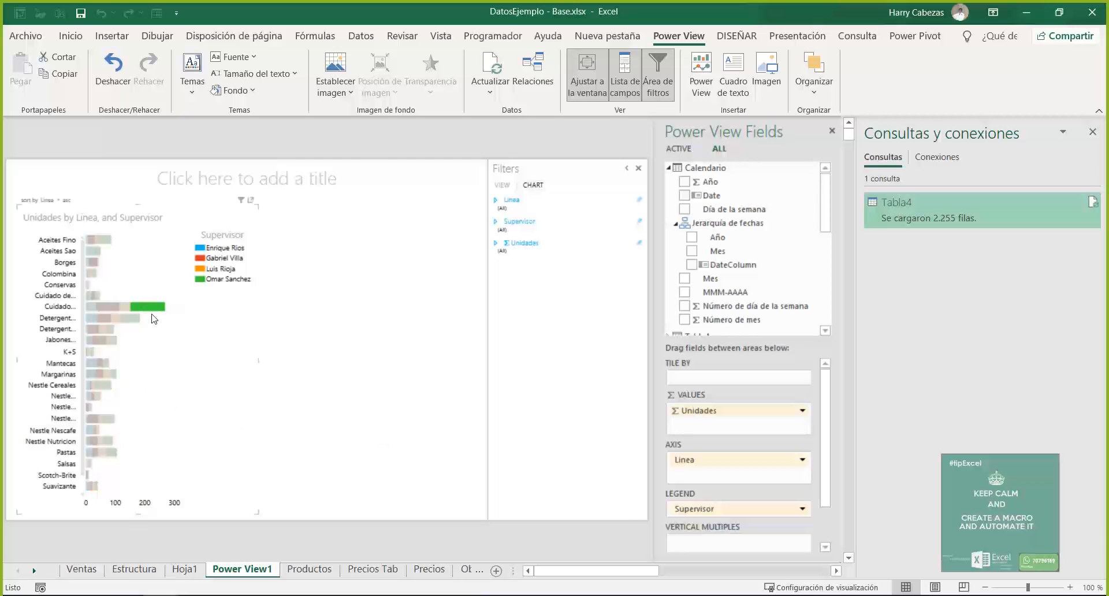
pyautogui.click(112, 307)
pyautogui.moveTo(98, 308)
pyautogui.moveTo(133, 308)
pyautogui.click(251, 202)
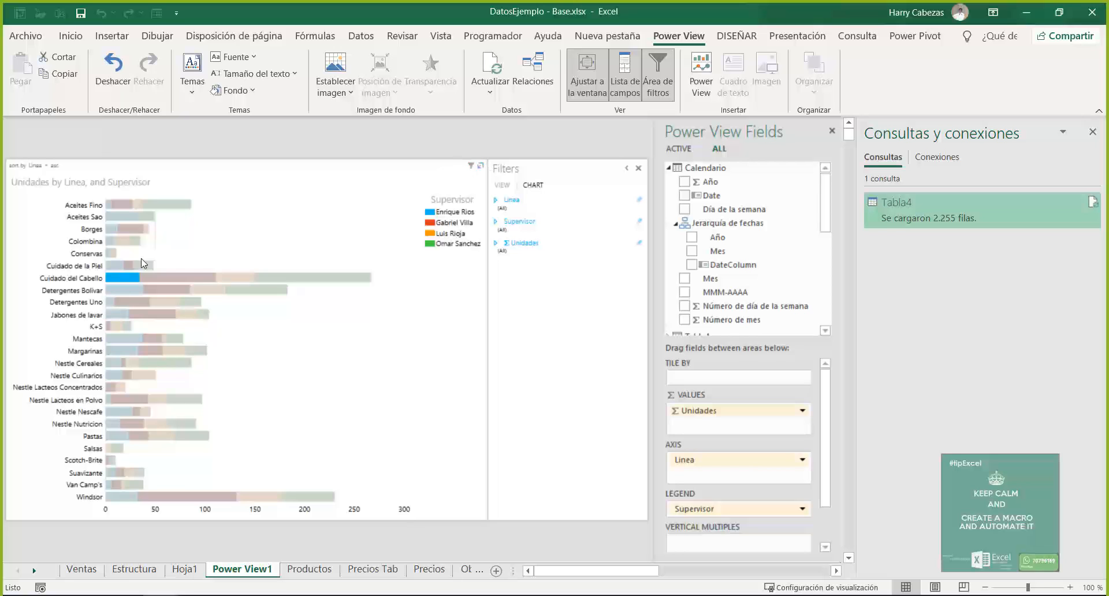
pyautogui.click(293, 280)
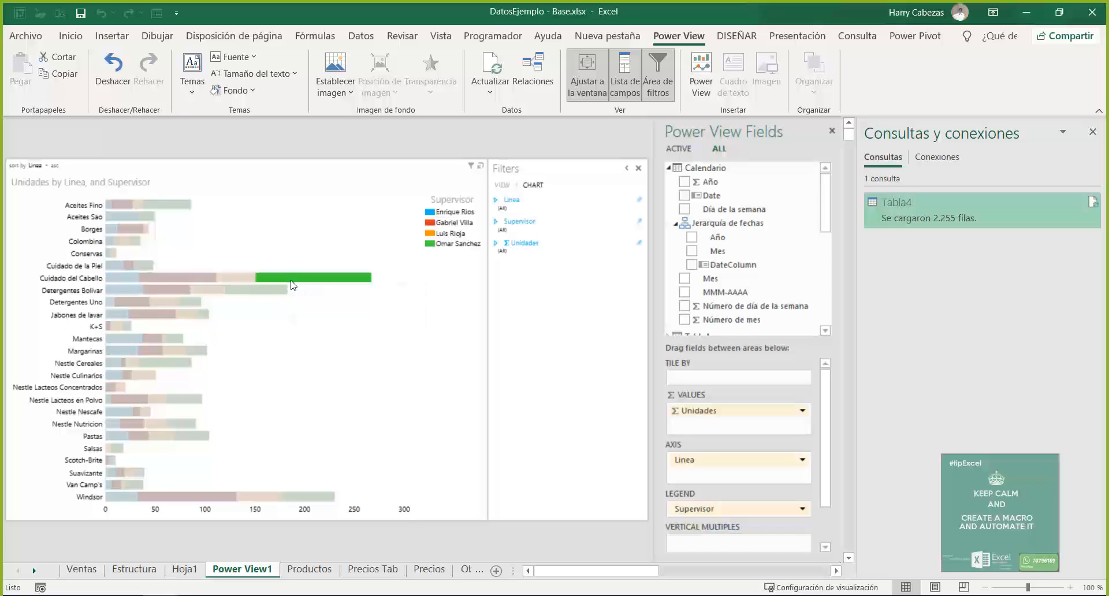
pyautogui.click(284, 325)
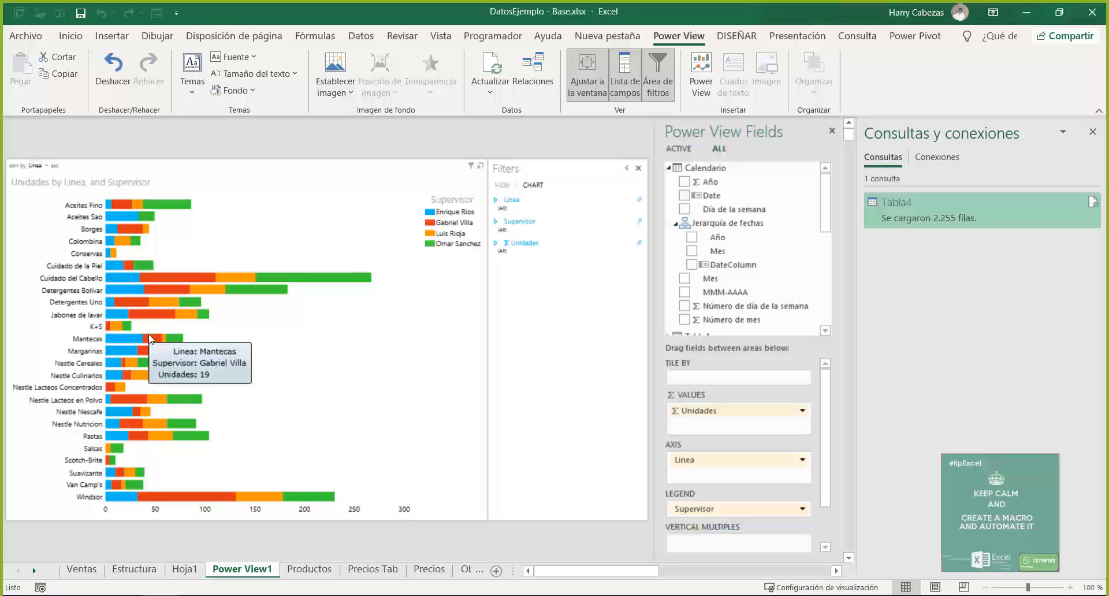
pyautogui.click(481, 167)
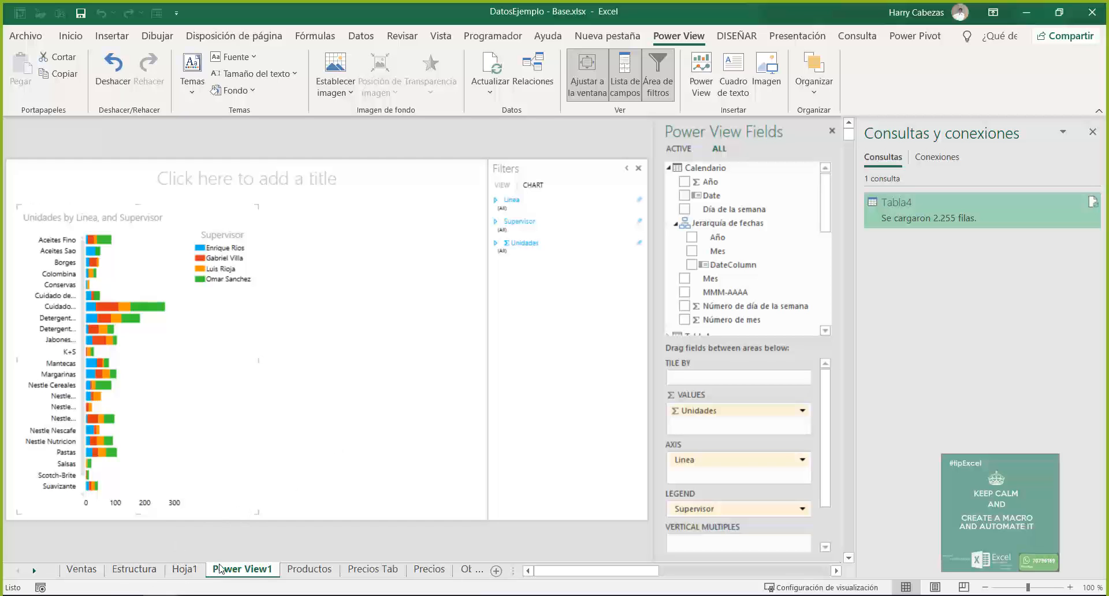
# - Review the Ventas, Precios and Precios Tab sheets, and select cell E2 beside the Ventas table
pyautogui.click(81, 570)
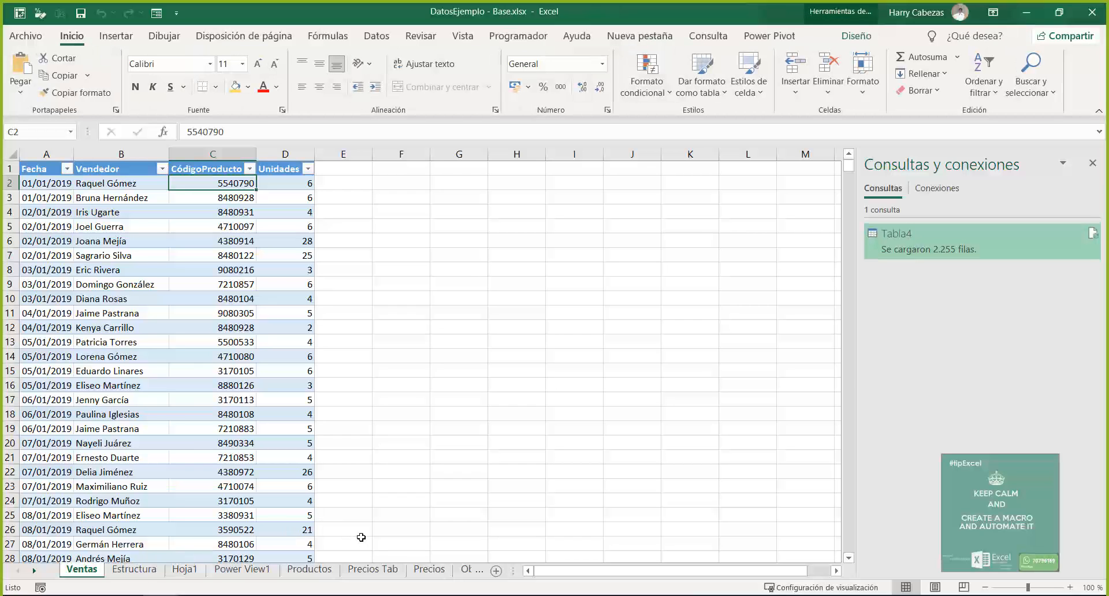
pyautogui.click(435, 571)
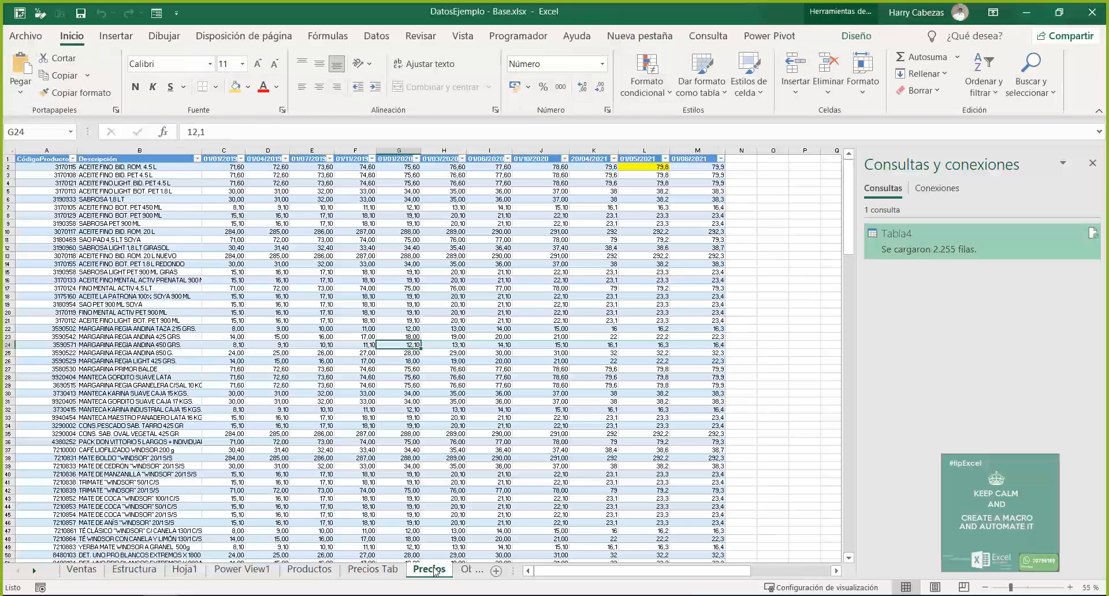
pyautogui.click(371, 569)
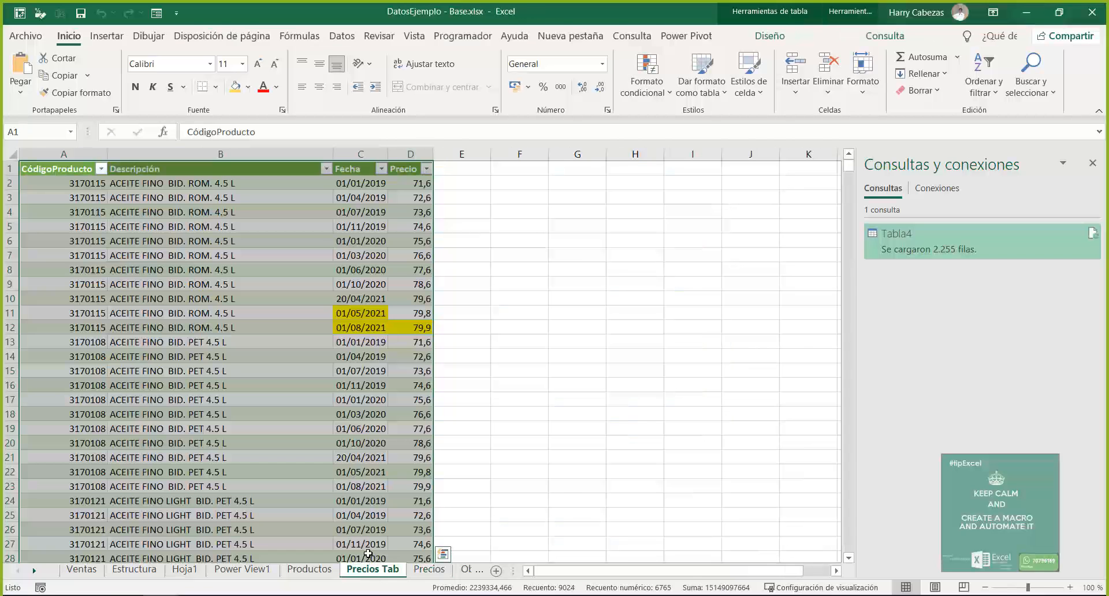
pyautogui.click(82, 569)
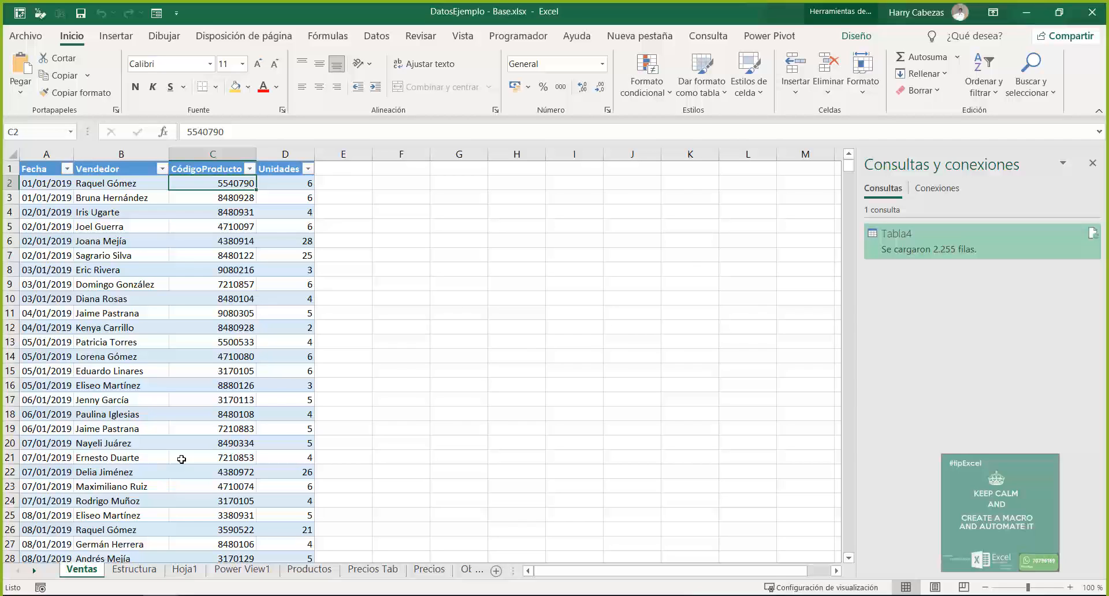
pyautogui.click(351, 182)
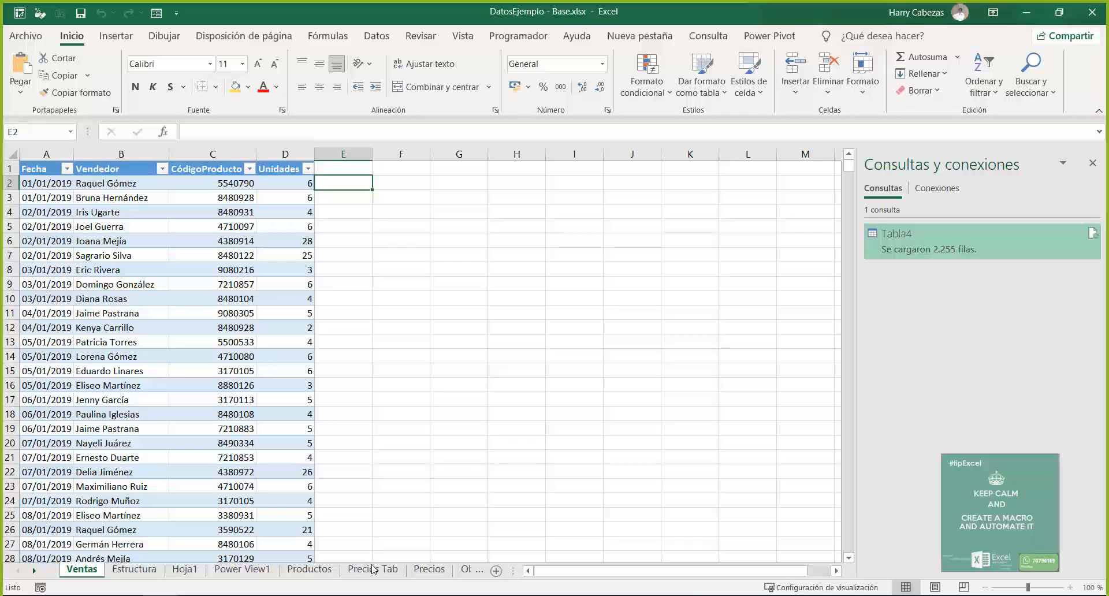
# - Compare the Precios sheet with Precios Tab and Ventas, marking the first product's row from its code through the 01/06/2020 price
pyautogui.click(427, 569)
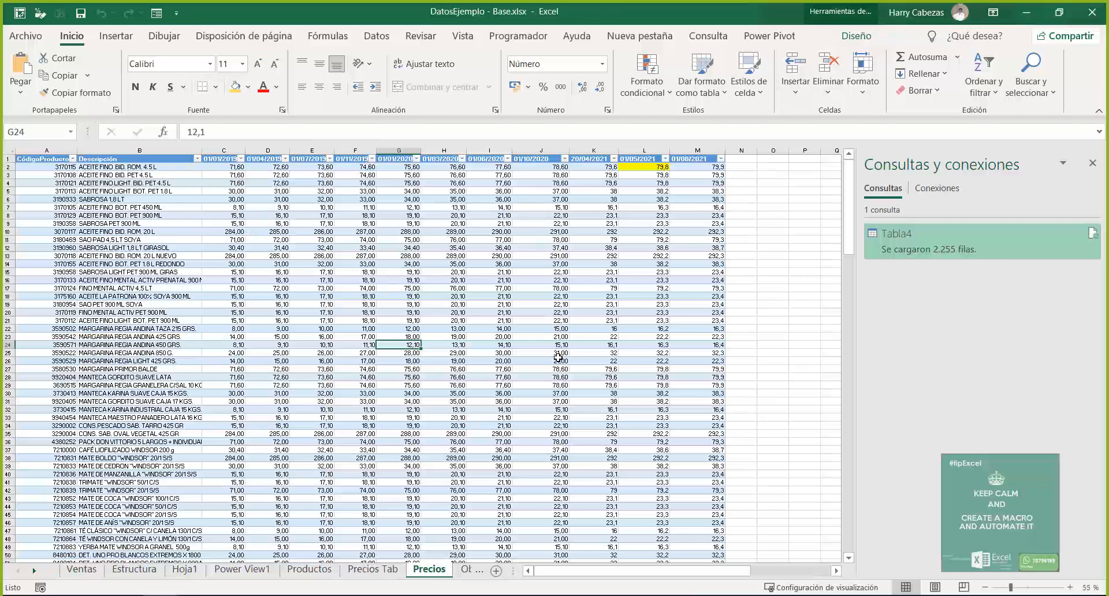
pyautogui.click(367, 570)
pyautogui.click(427, 571)
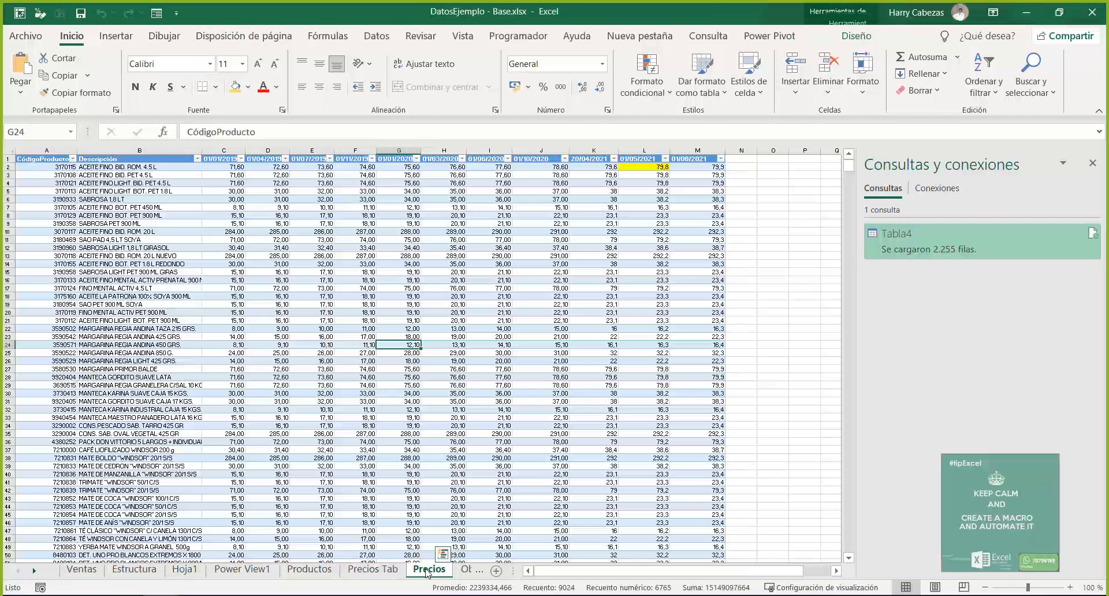
pyautogui.click(89, 572)
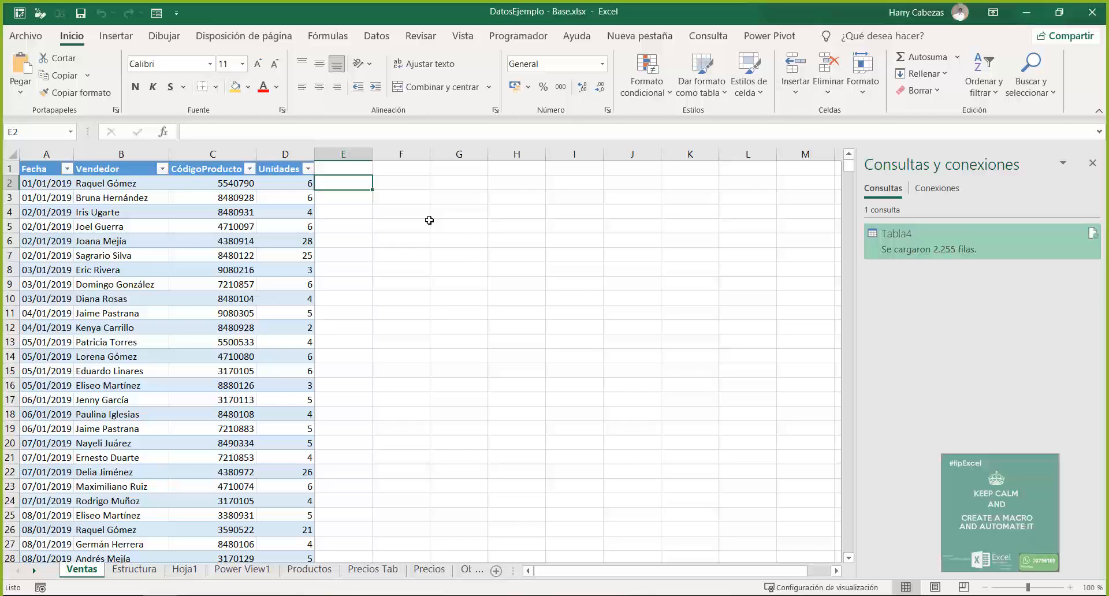
pyautogui.click(429, 570)
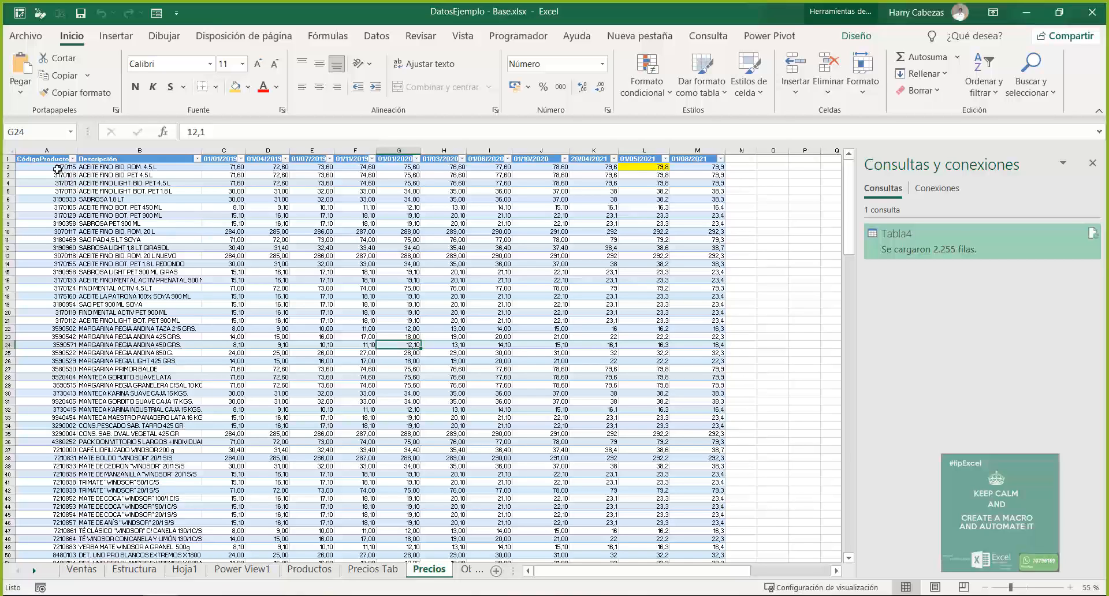
pyautogui.moveTo(57, 169); pyautogui.dragTo(491, 170)
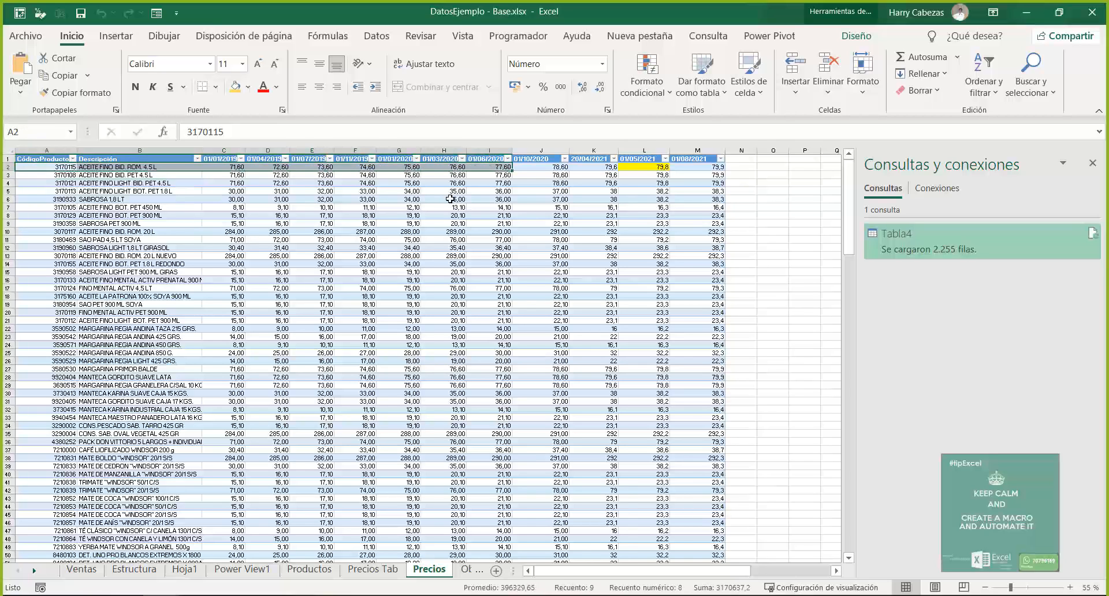
# - Start an INDICE formula in cell E2 of Ventas with the whole Precios table, Tabla4[#Todo], as its matrix
pyautogui.click(83, 570)
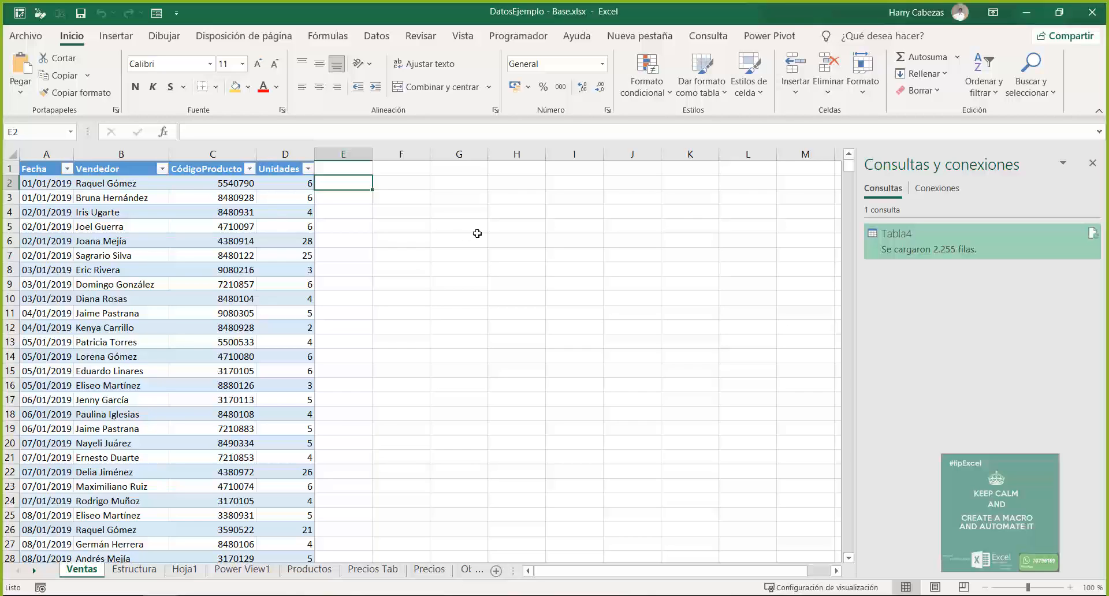
pyautogui.write('=indi')
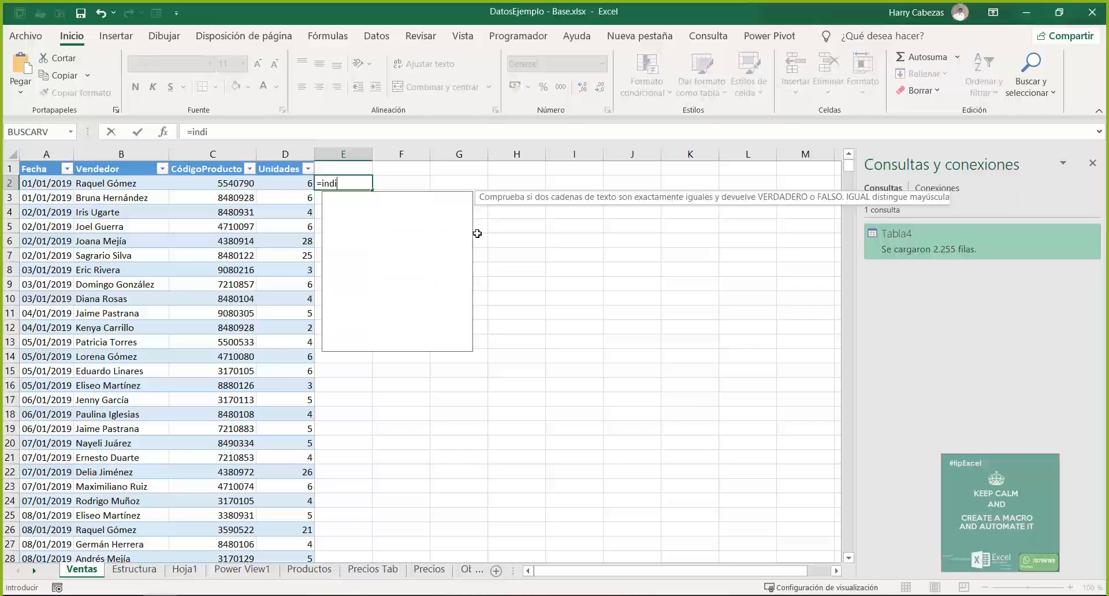
pyautogui.press('Tab')
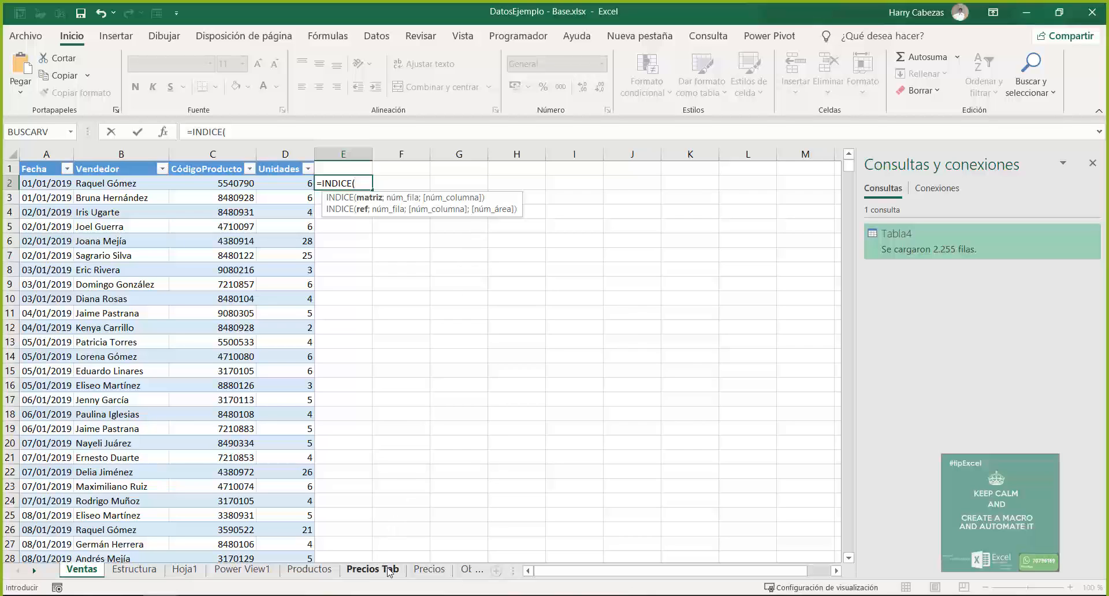
pyautogui.click(429, 569)
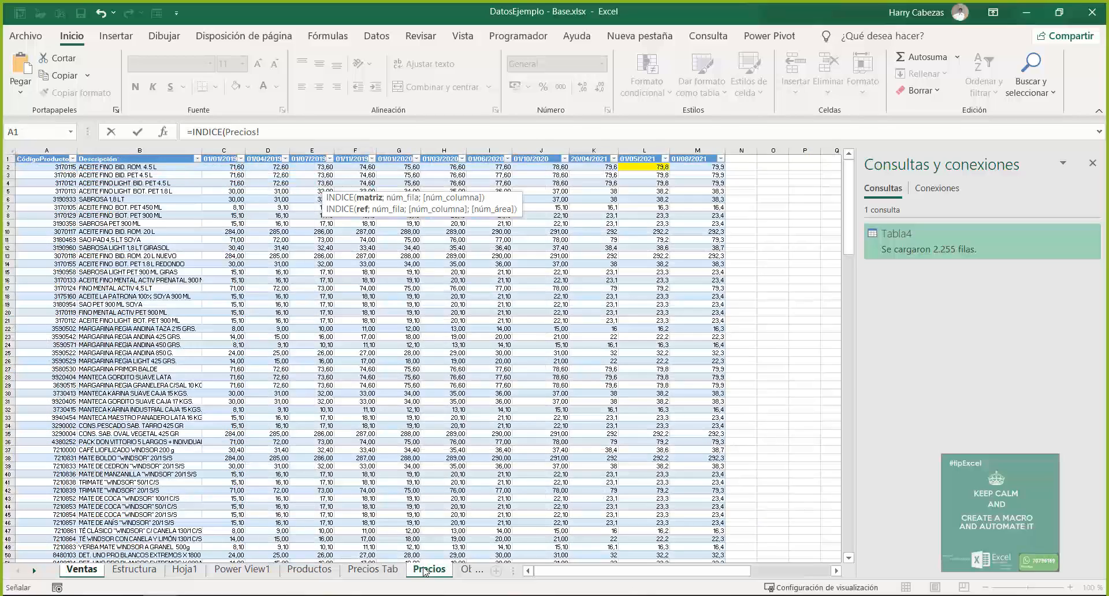
pyautogui.click(44, 164)
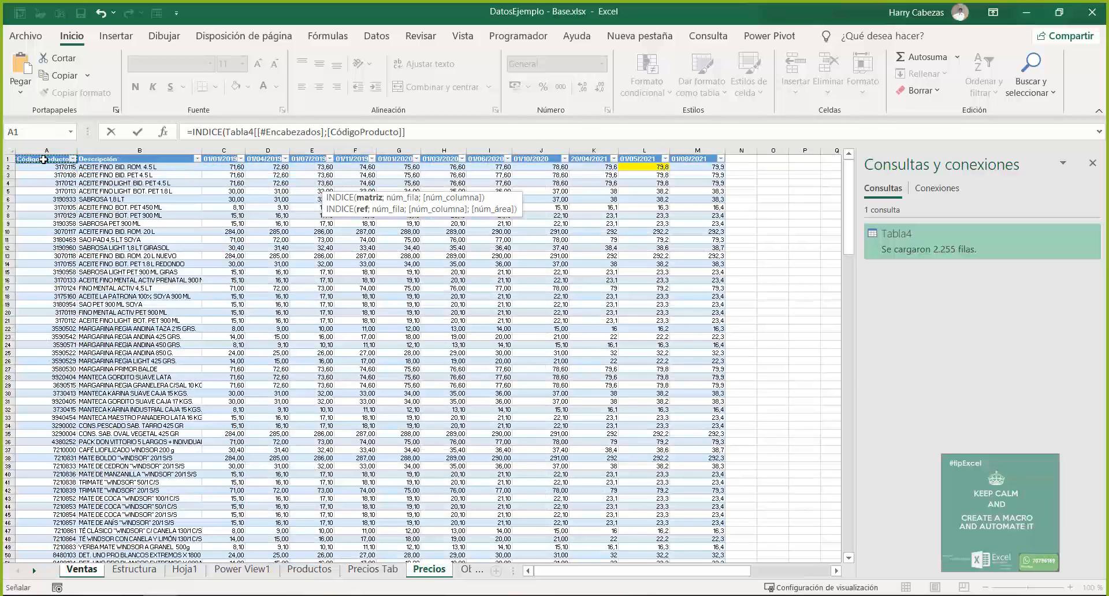
pyautogui.hotkey('ctrl', 'shift', 'Down')
pyautogui.hotkey('ctrl', 'shift', 'Right')
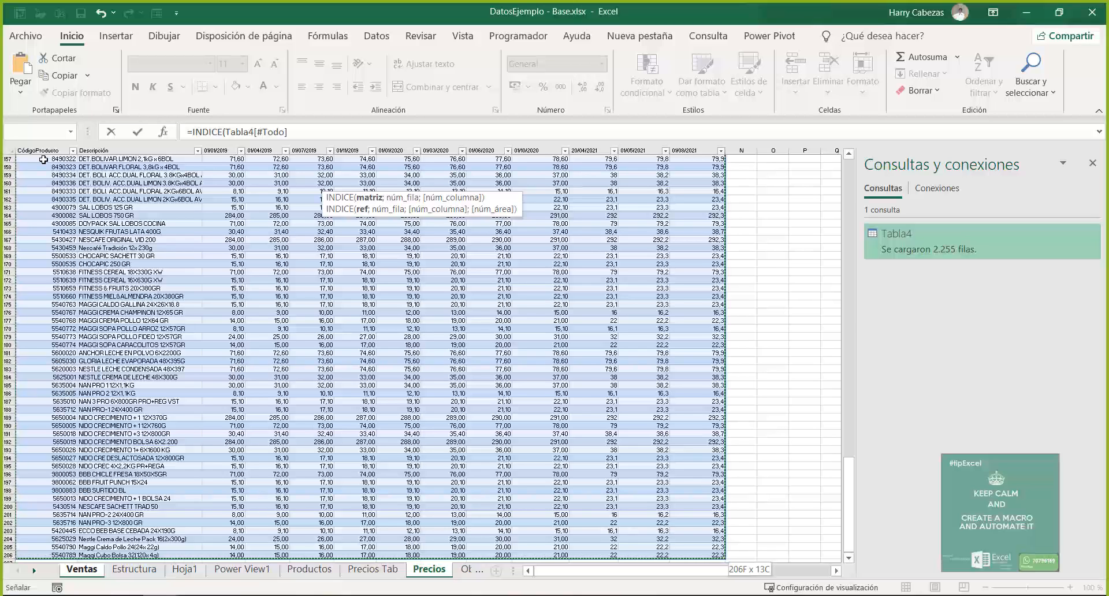
pyautogui.write(';')
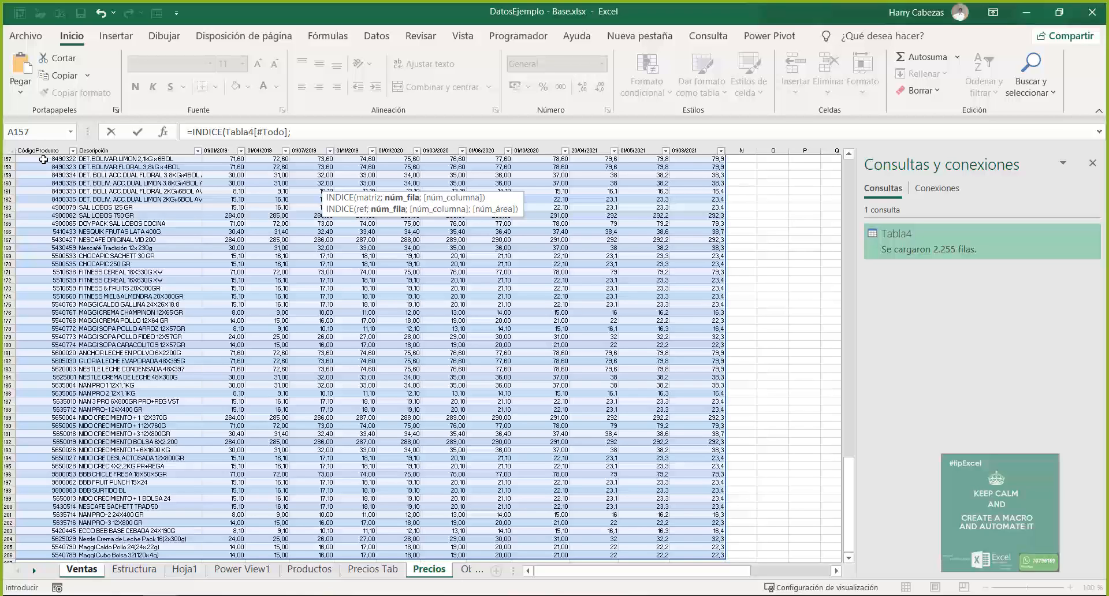
pyautogui.write('coin')
pyautogui.press('Tab')
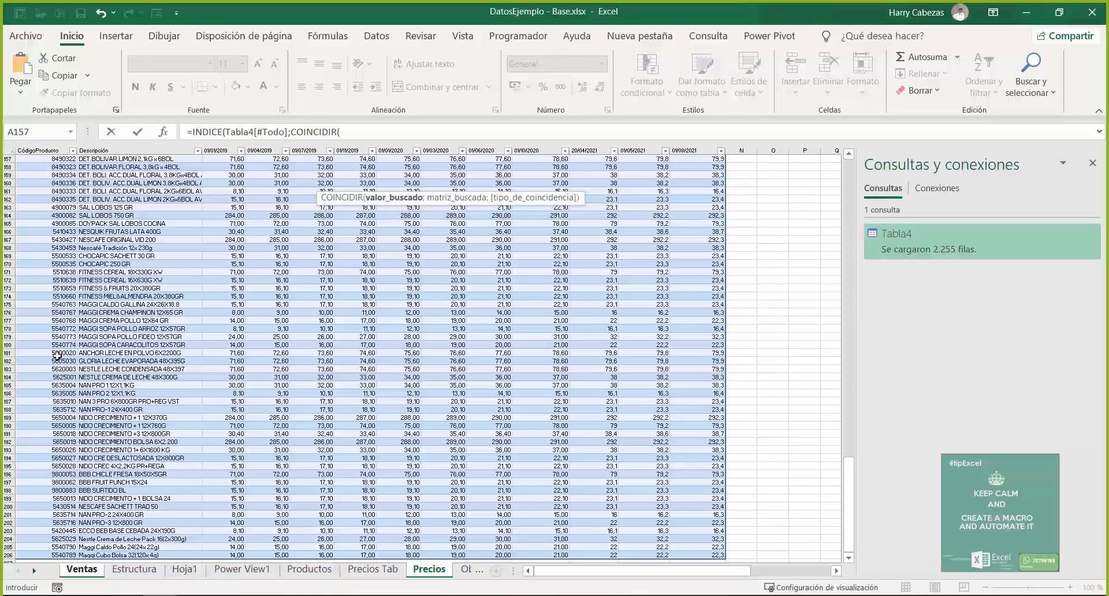
pyautogui.click(81, 572)
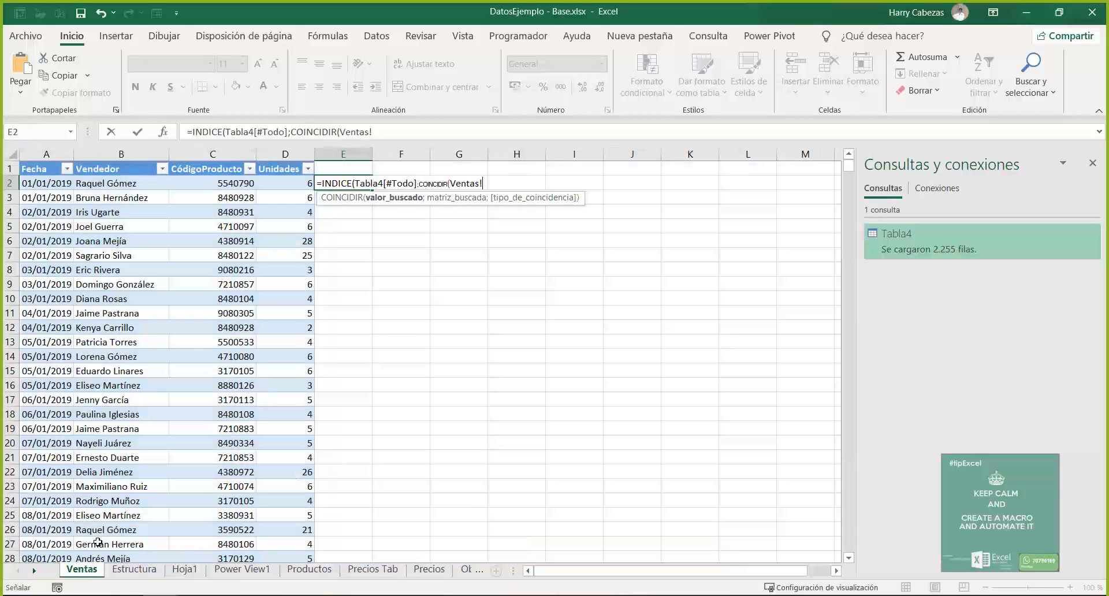
pyautogui.click(233, 181)
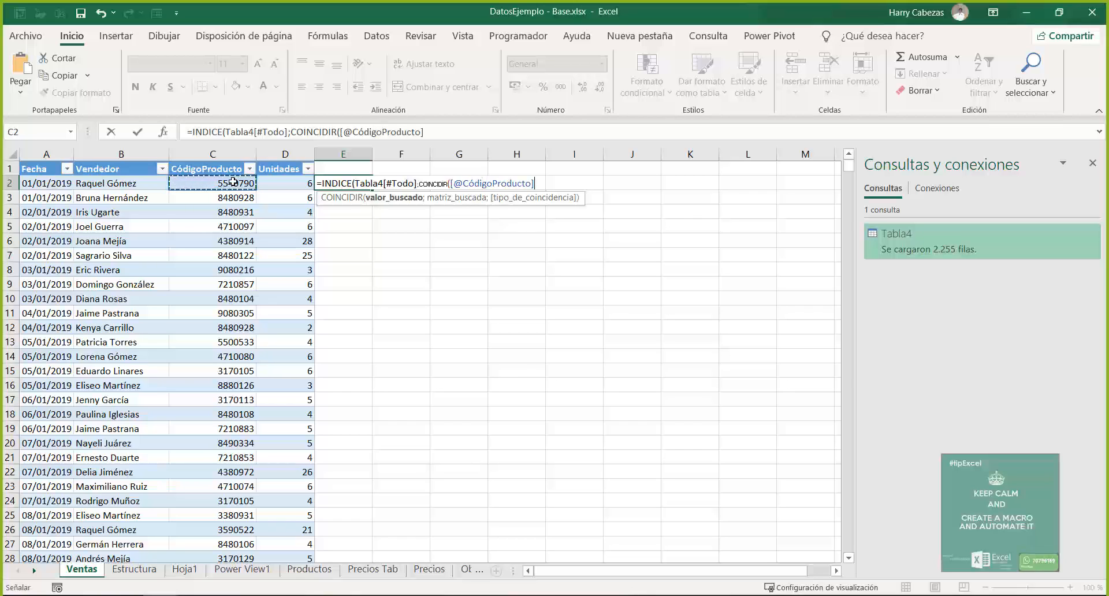
pyautogui.write(';')
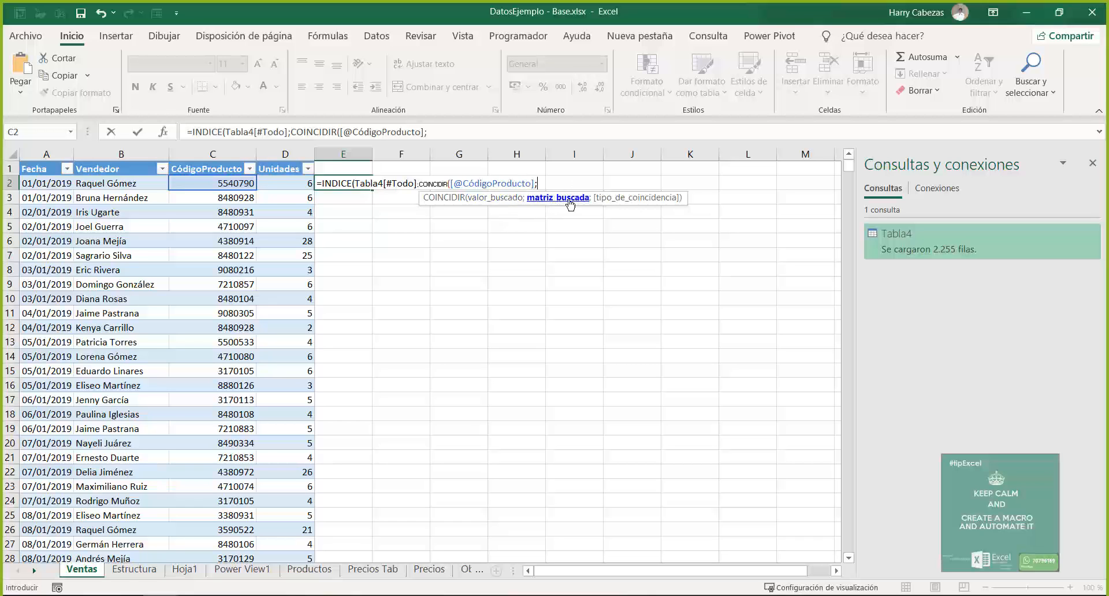
# - Complete COINCIDIR with the whole CódigoProducto column of Precios, including its header, as lookup matrix and 0 as match type
pyautogui.click(437, 571)
pyautogui.click(50, 183)
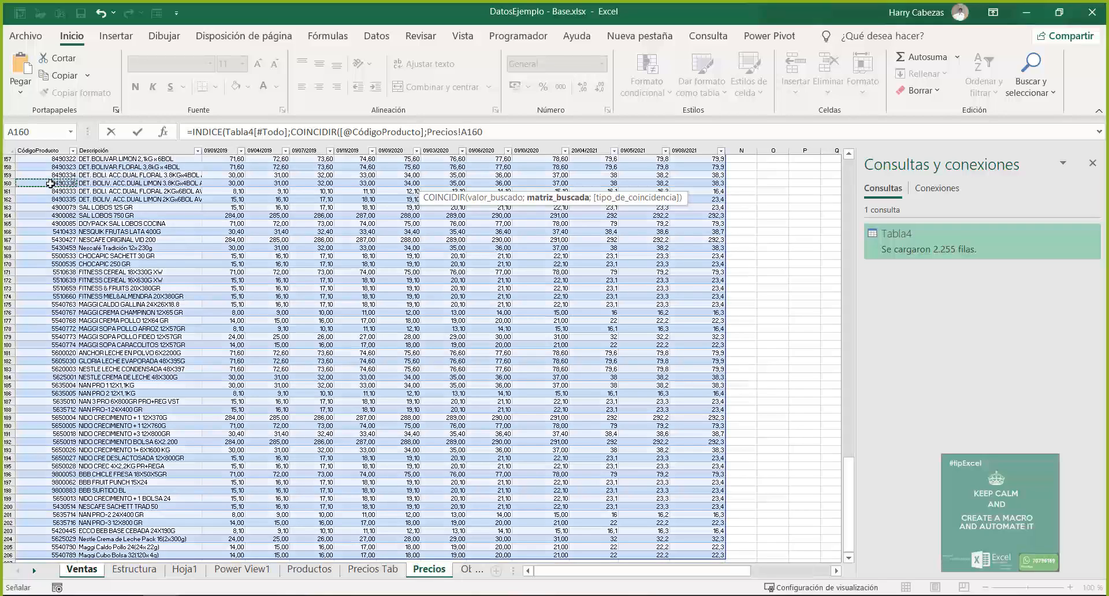
pyautogui.hotkey('ctrl', 'Up')
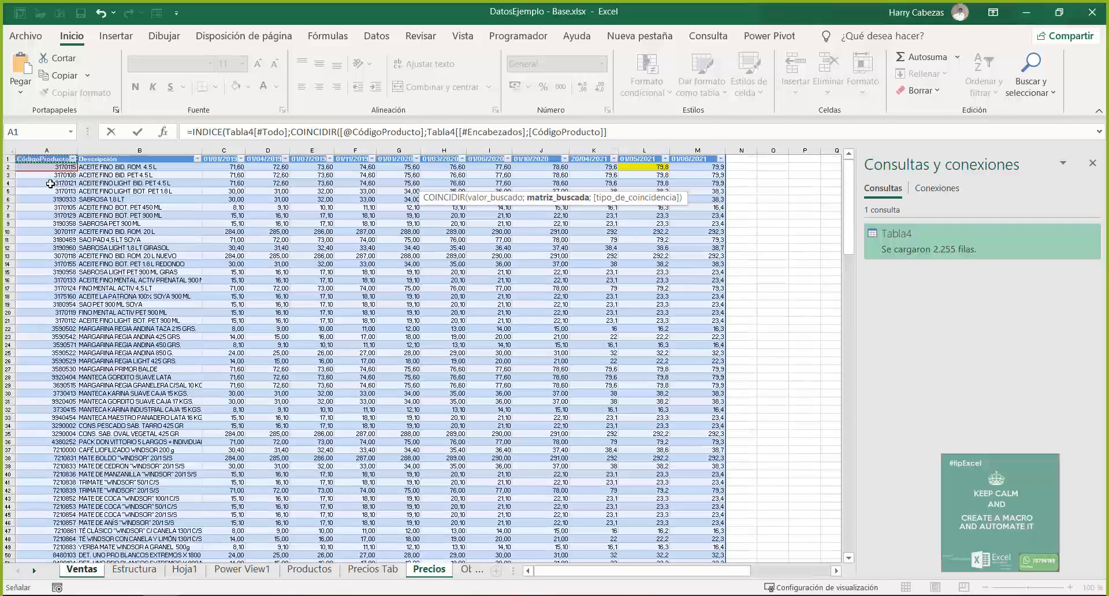
pyautogui.hotkey('ctrl', 'shift', 'Down')
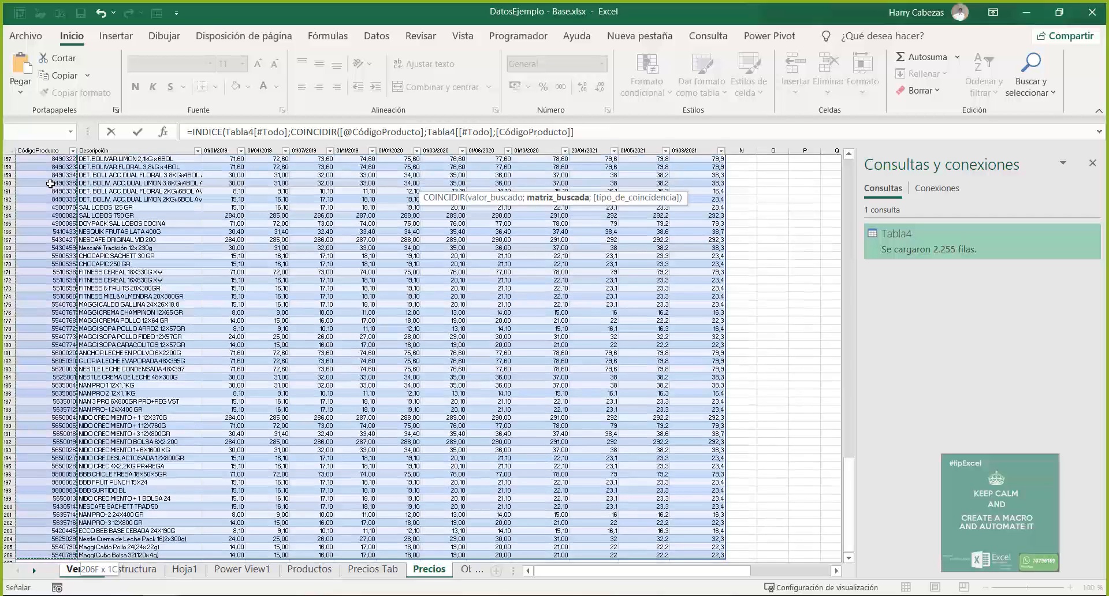
pyautogui.write(';')
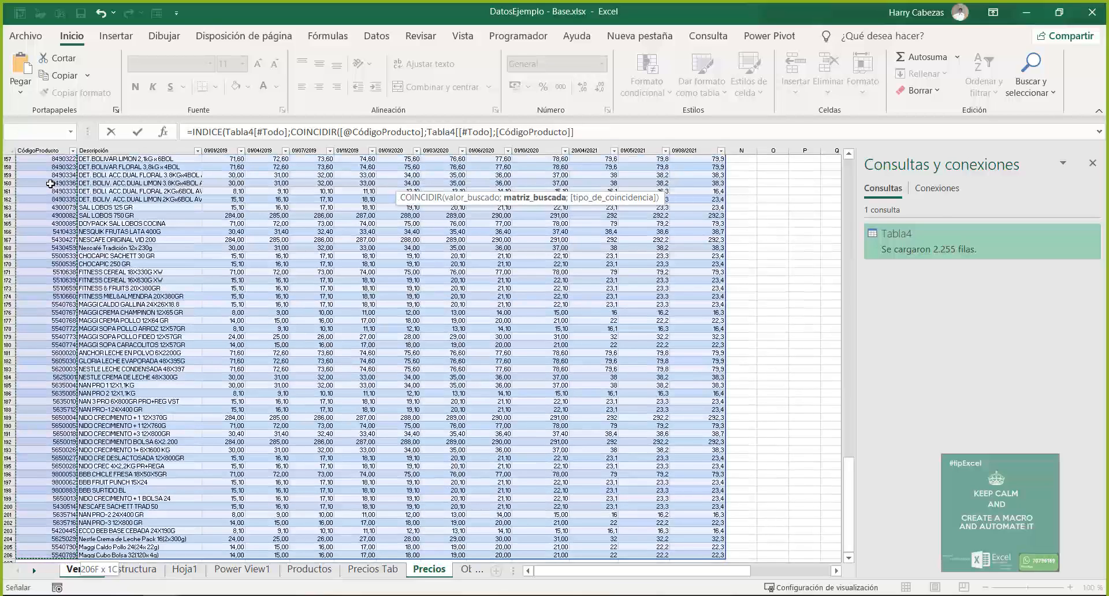
pyautogui.write('0')
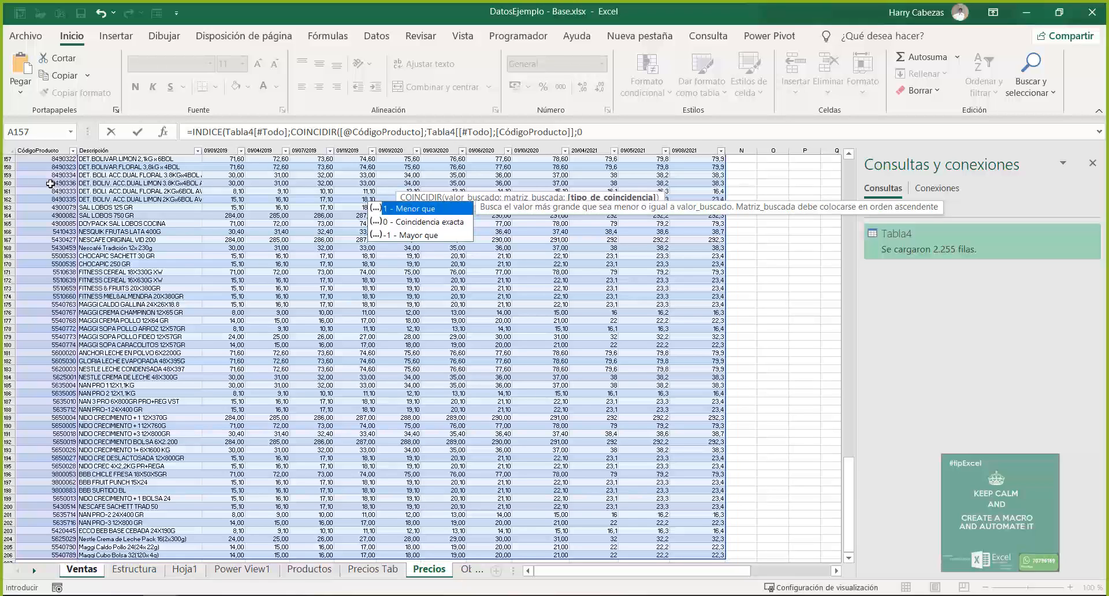
pyautogui.write(')')
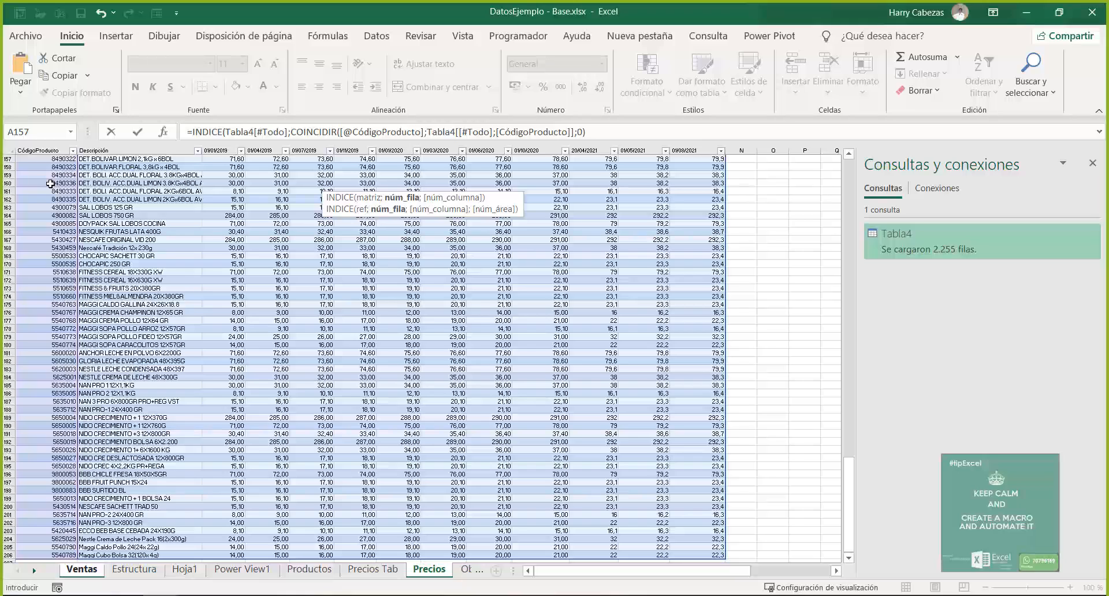
pyautogui.write(';')
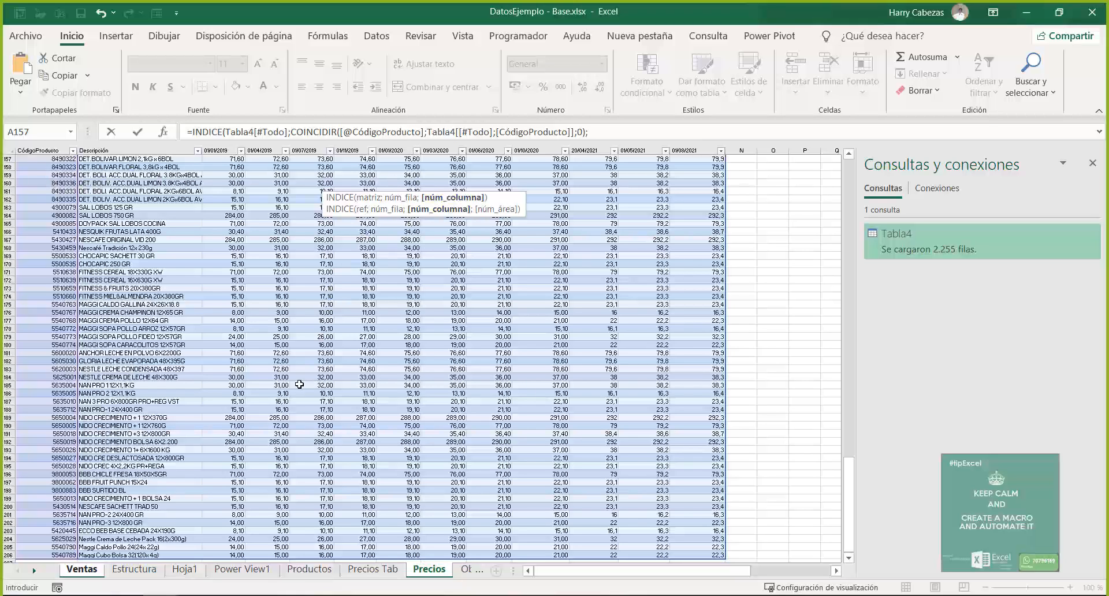
pyautogui.click(83, 570)
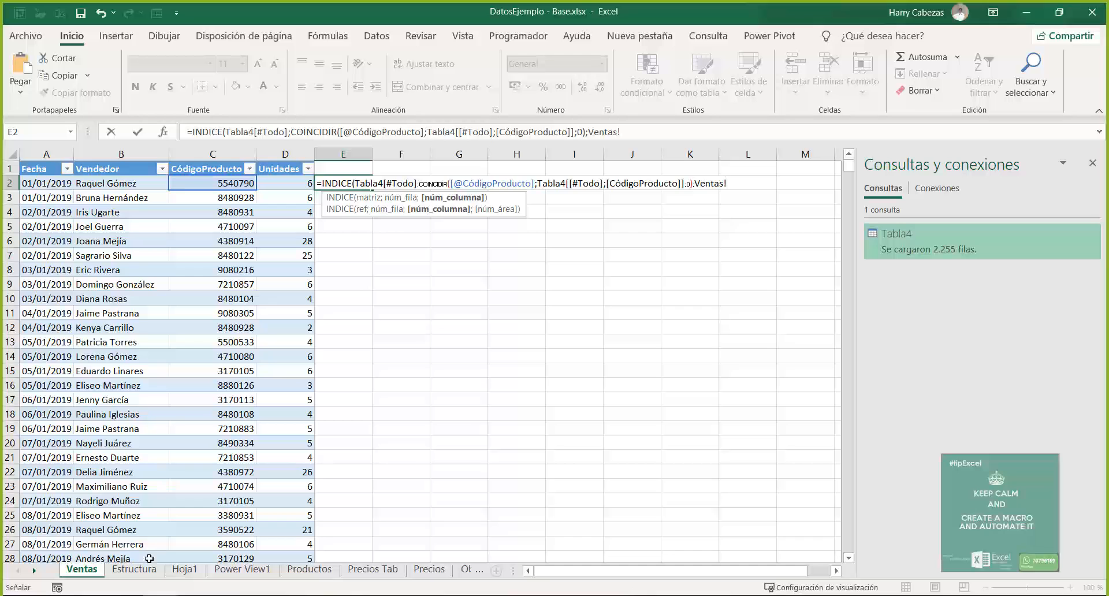
pyautogui.click(428, 569)
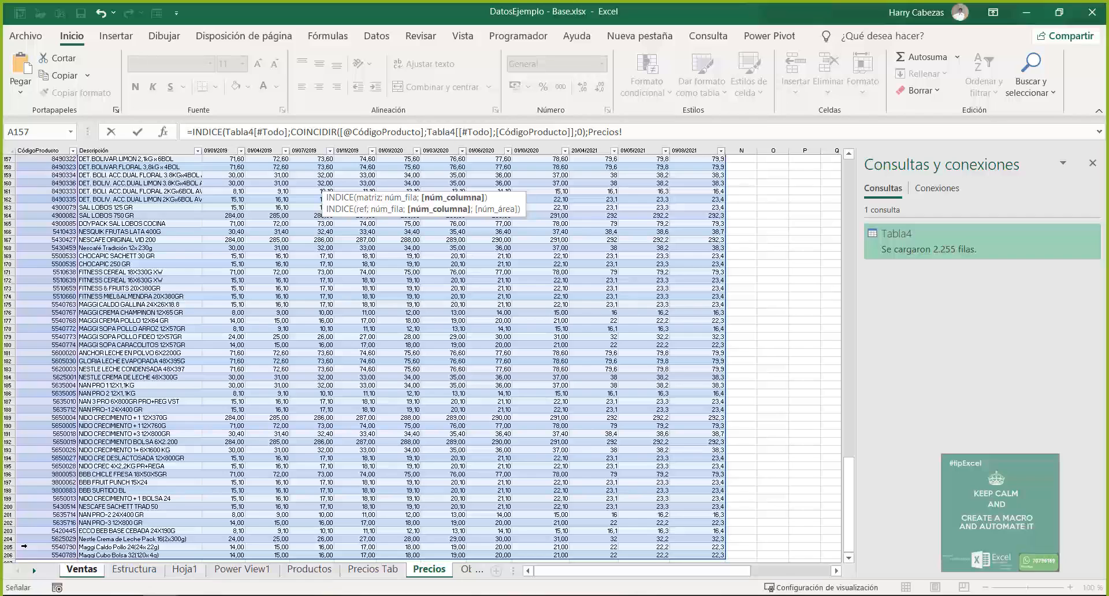
pyautogui.click(87, 571)
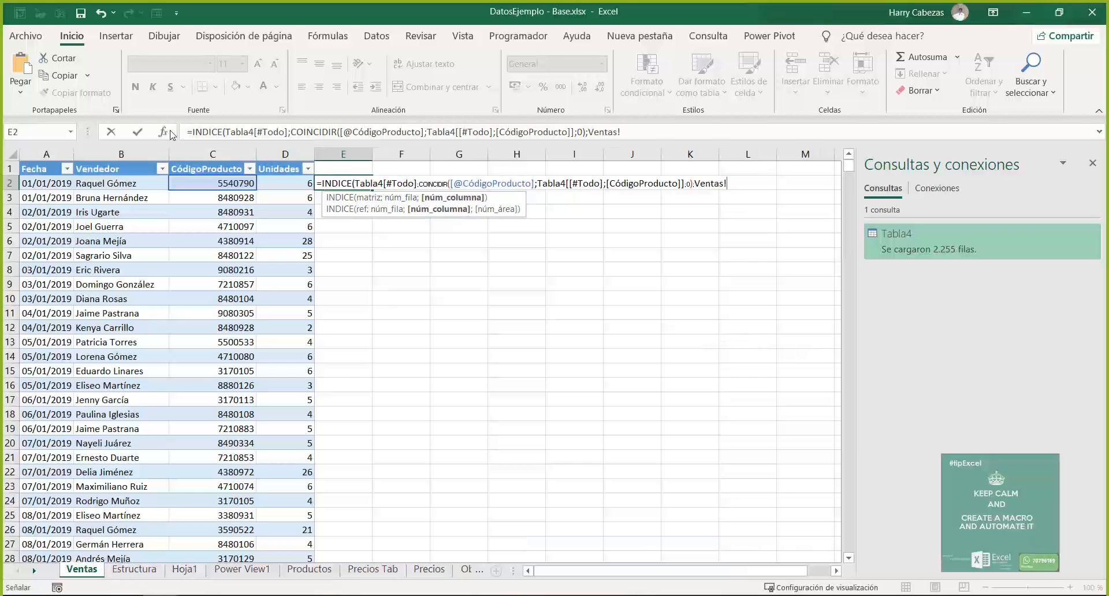
# - Open the INDICE function arguments in the matriz;núm_fila;núm_columna form and remove the stray Ventas! reference from the column number
pyautogui.click(163, 133)
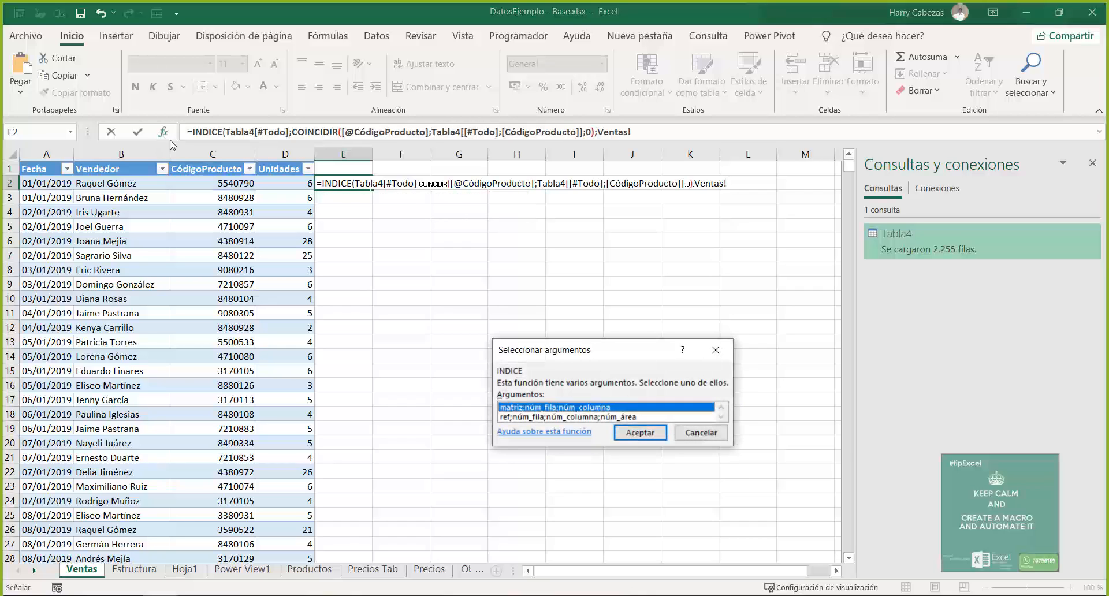
pyautogui.click(639, 432)
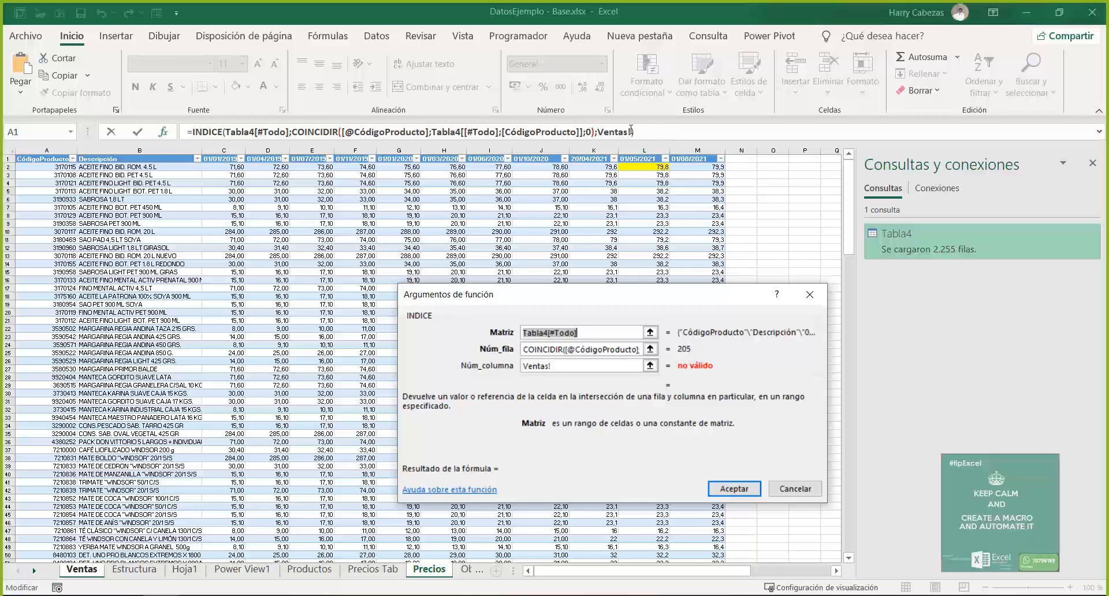
pyautogui.moveTo(632, 130); pyautogui.dragTo(599, 128)
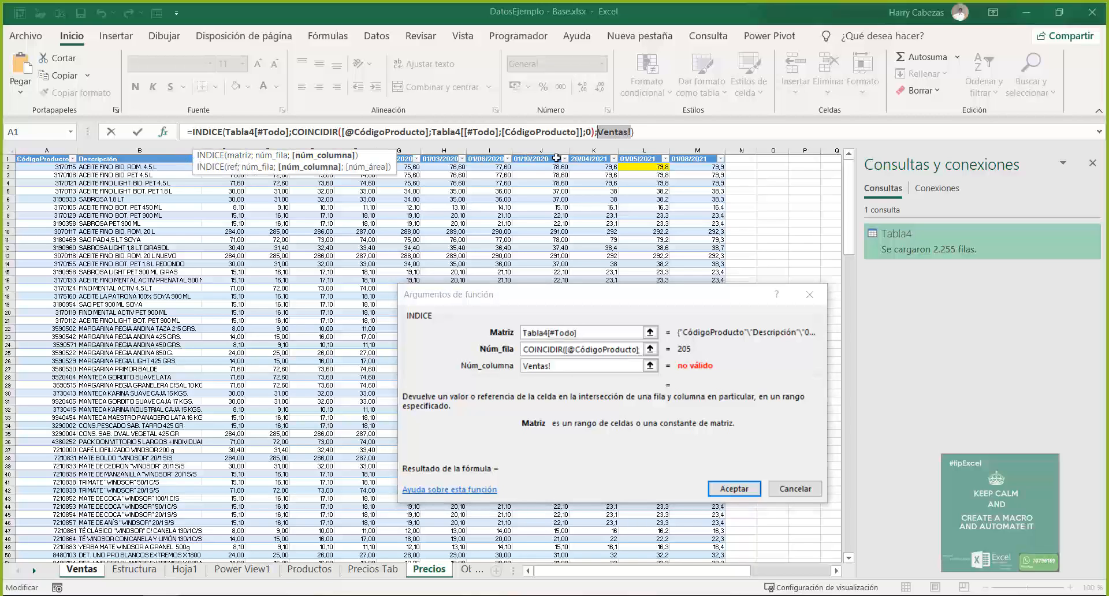
pyautogui.click(756, 495)
pyautogui.press('BackSpace')
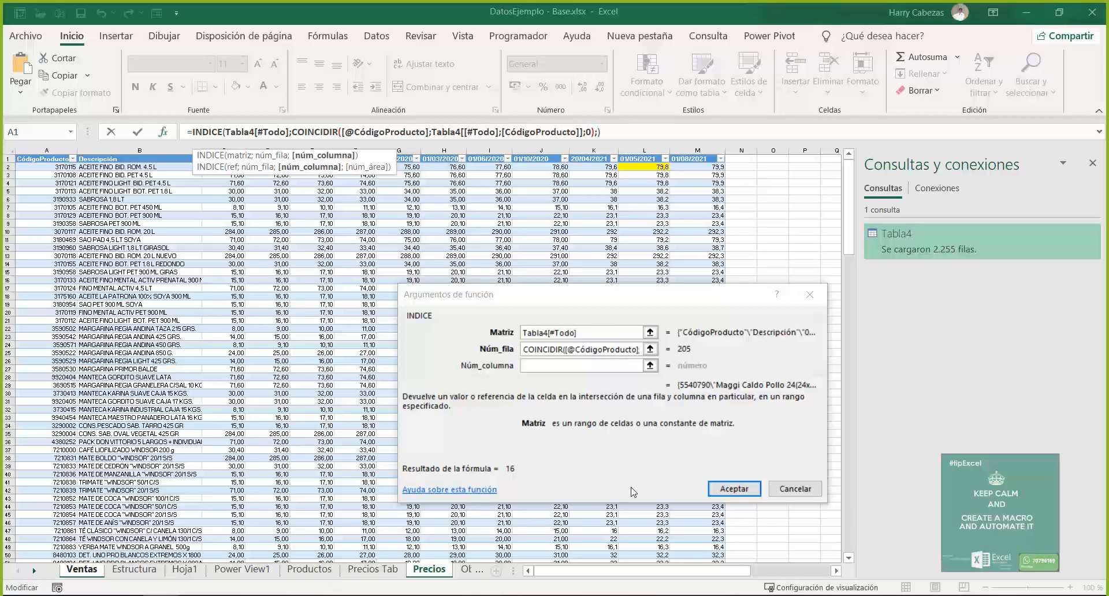
# - Compare the function arguments of INDICE with those of the nested COINCIDIR
pyautogui.click(592, 366)
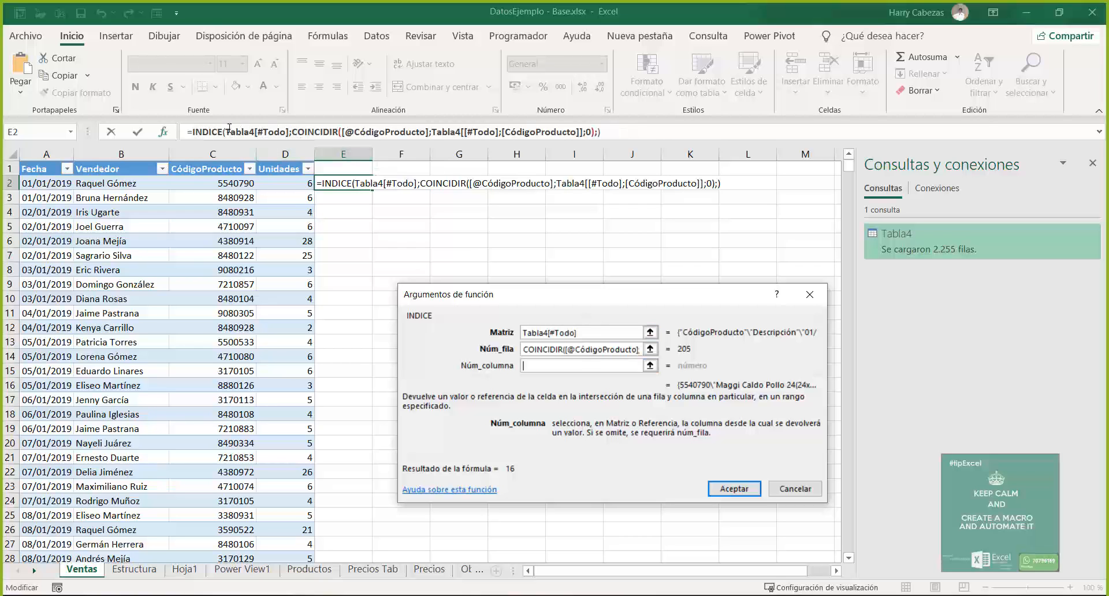
pyautogui.click(209, 131)
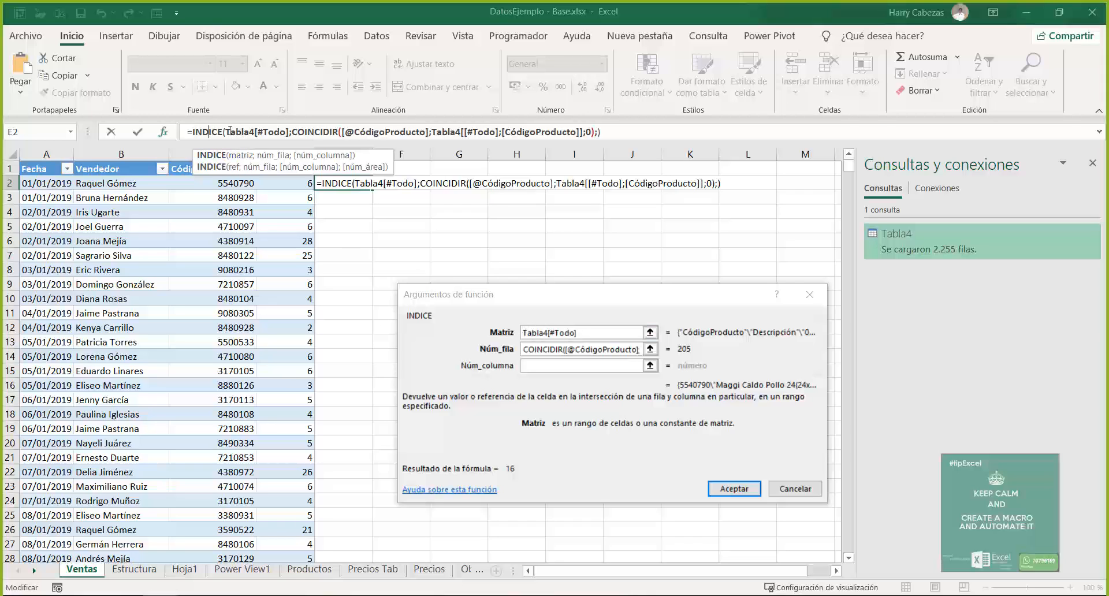
pyautogui.click(306, 134)
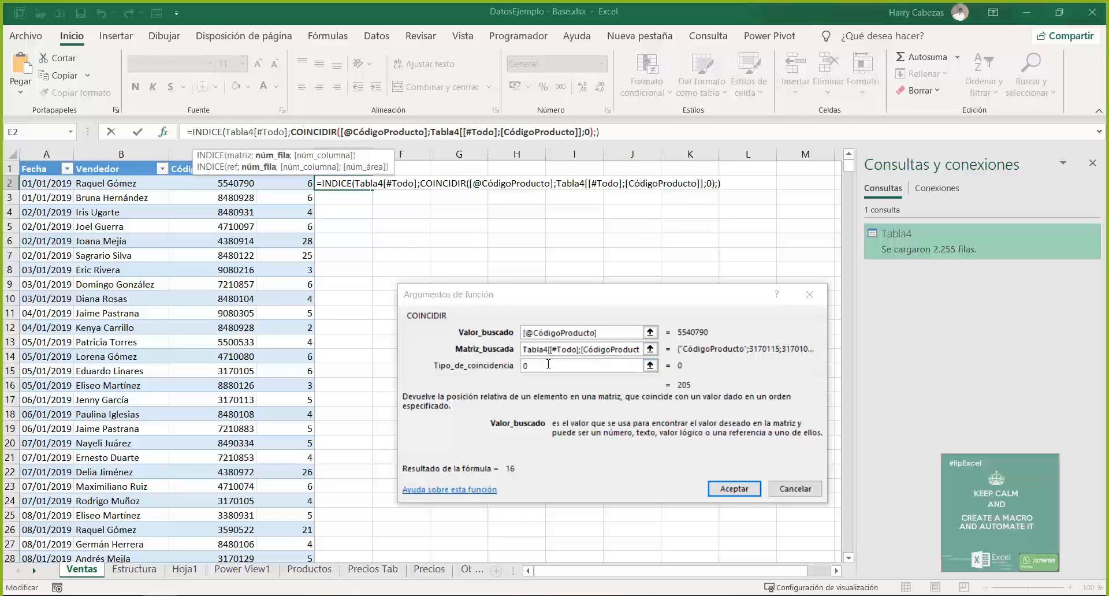
pyautogui.click(209, 132)
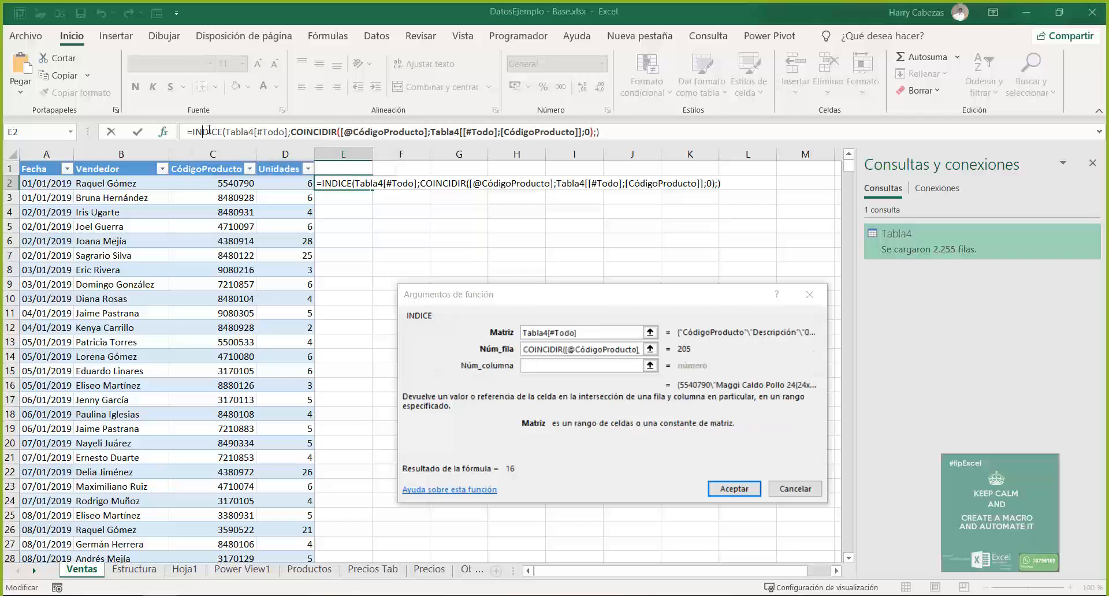
pyautogui.click(540, 366)
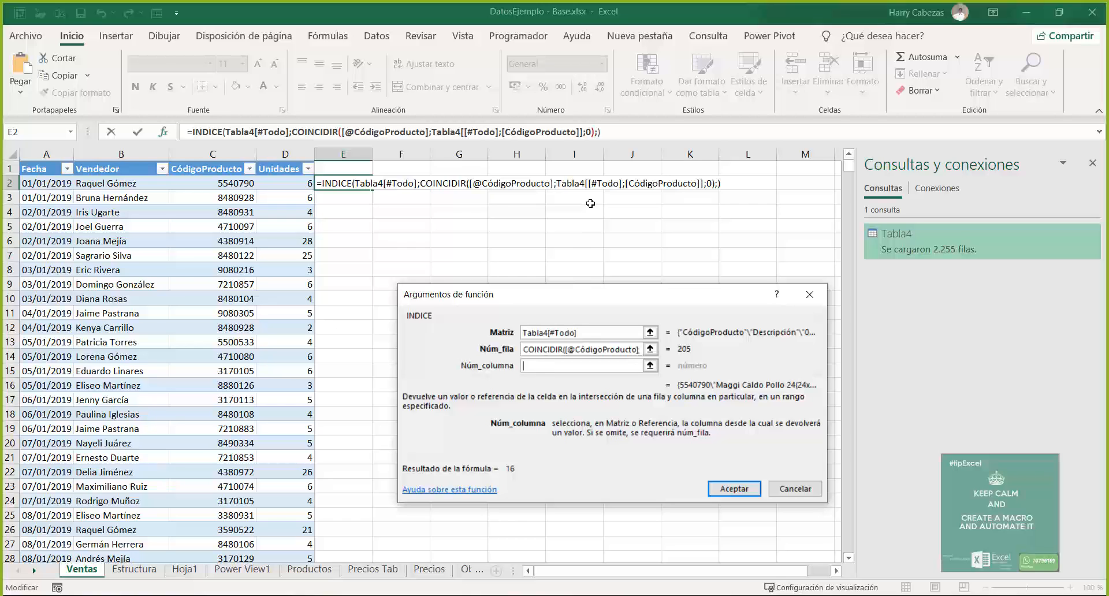
pyautogui.click(616, 133)
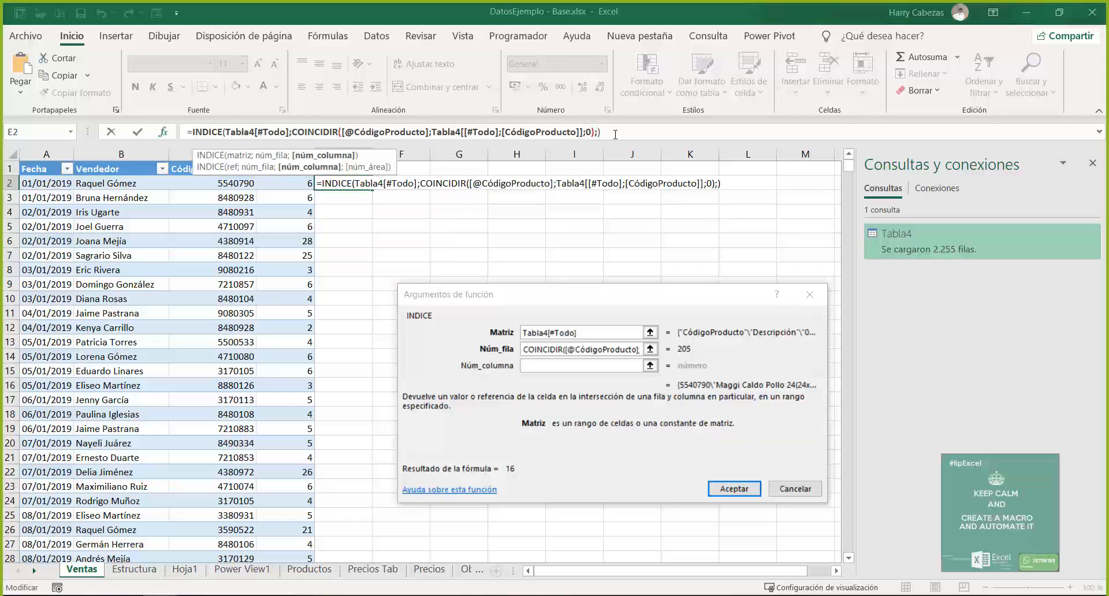
pyautogui.write('coi')
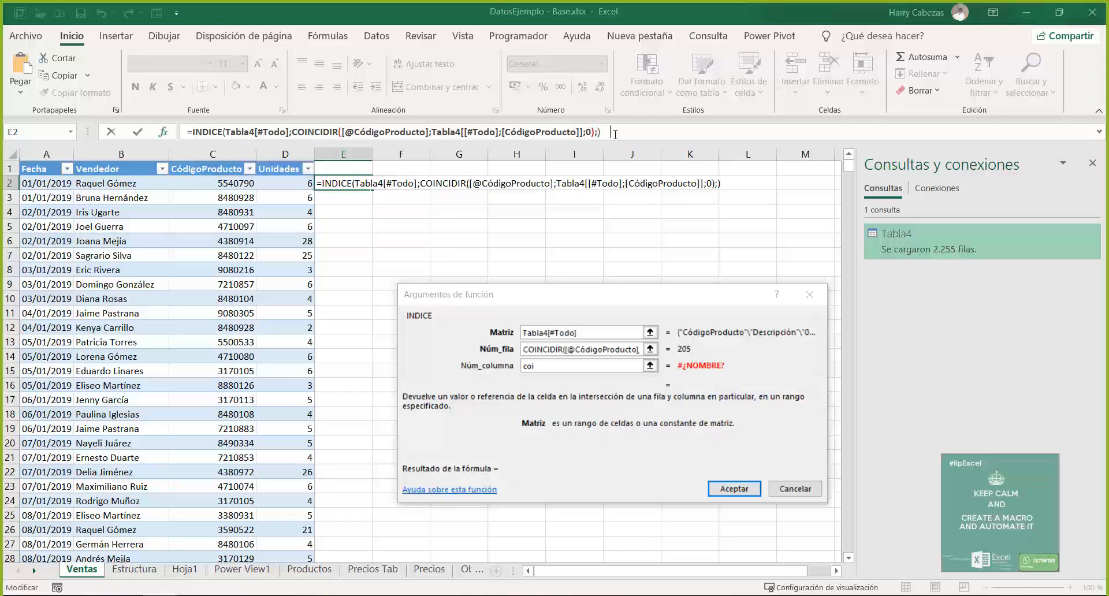
pyautogui.write('n')
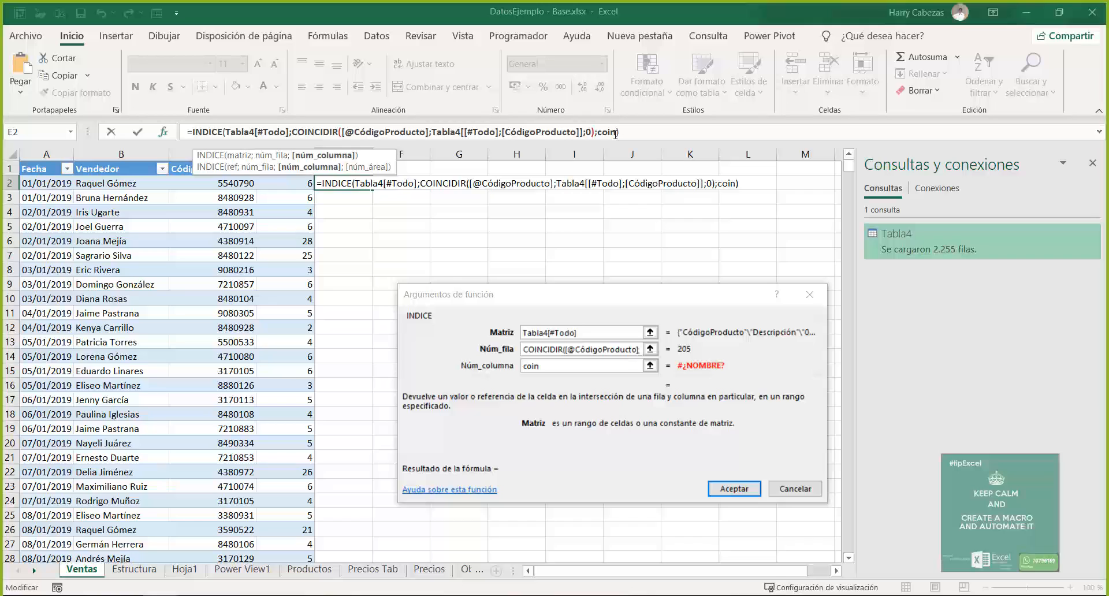
pyautogui.write('cidr(')
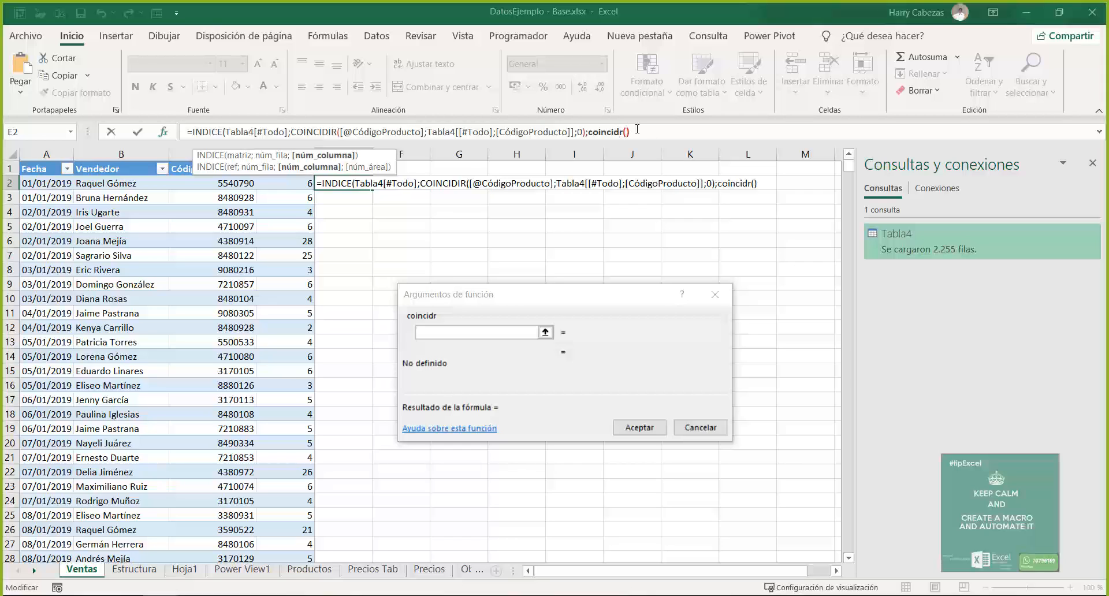
pyautogui.write('i')
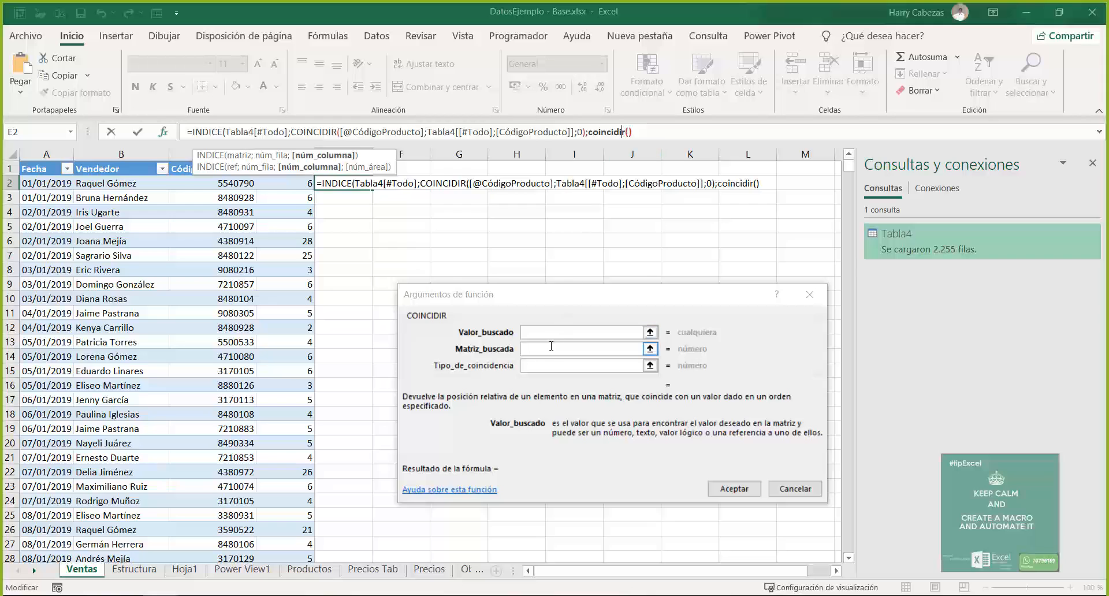
pyautogui.click(543, 332)
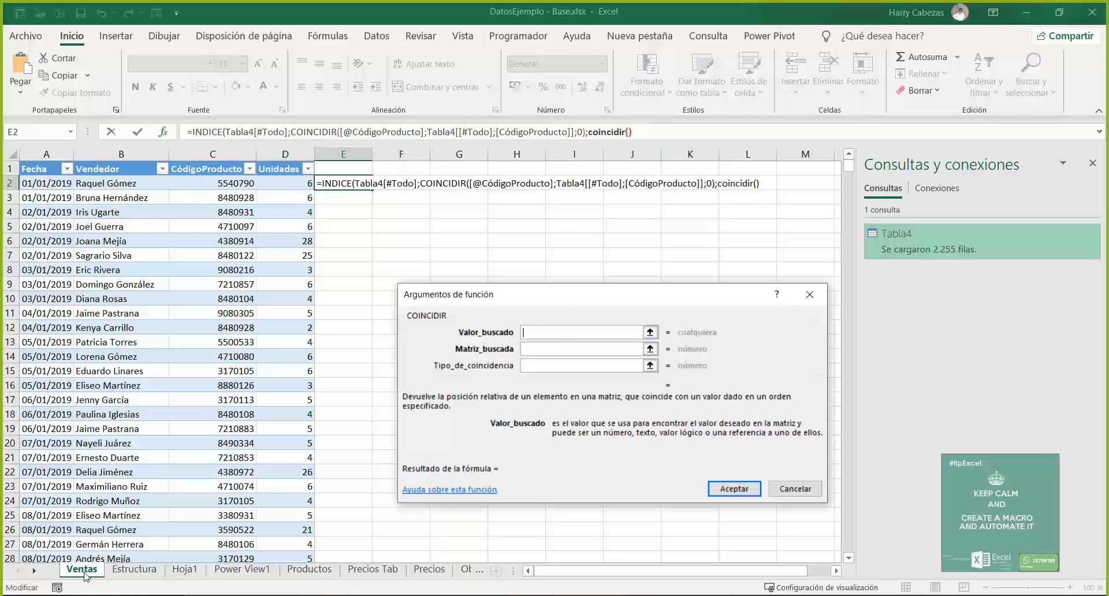
pyautogui.click(48, 183)
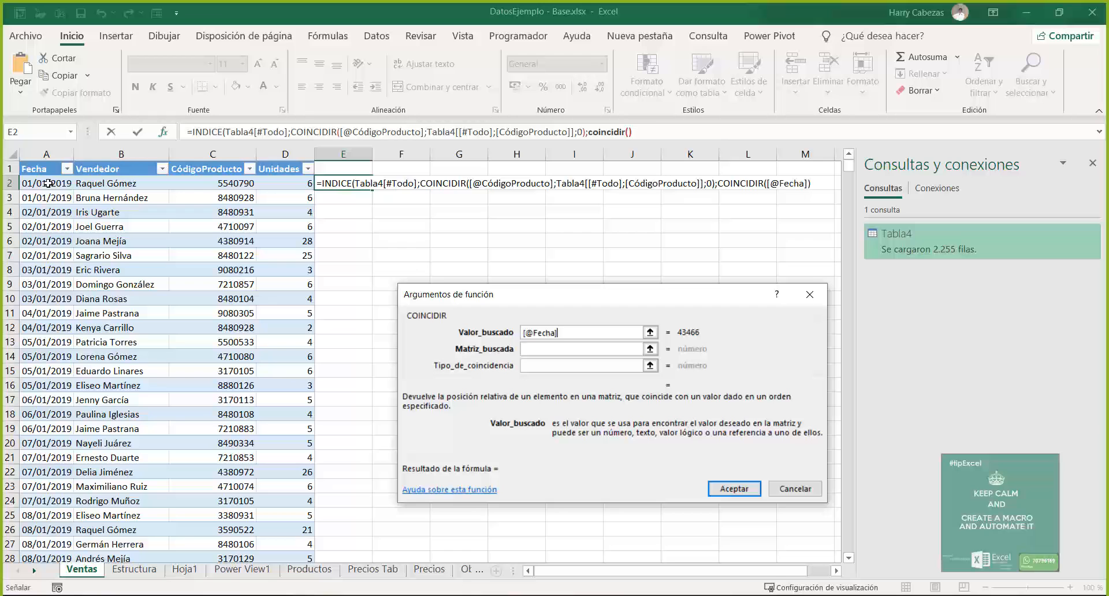
# - Complete the second COINCIDIR with the header row of the Precios table, Tabla4[#Encabezados], as lookup matrix and 0 as match type
pyautogui.click(540, 346)
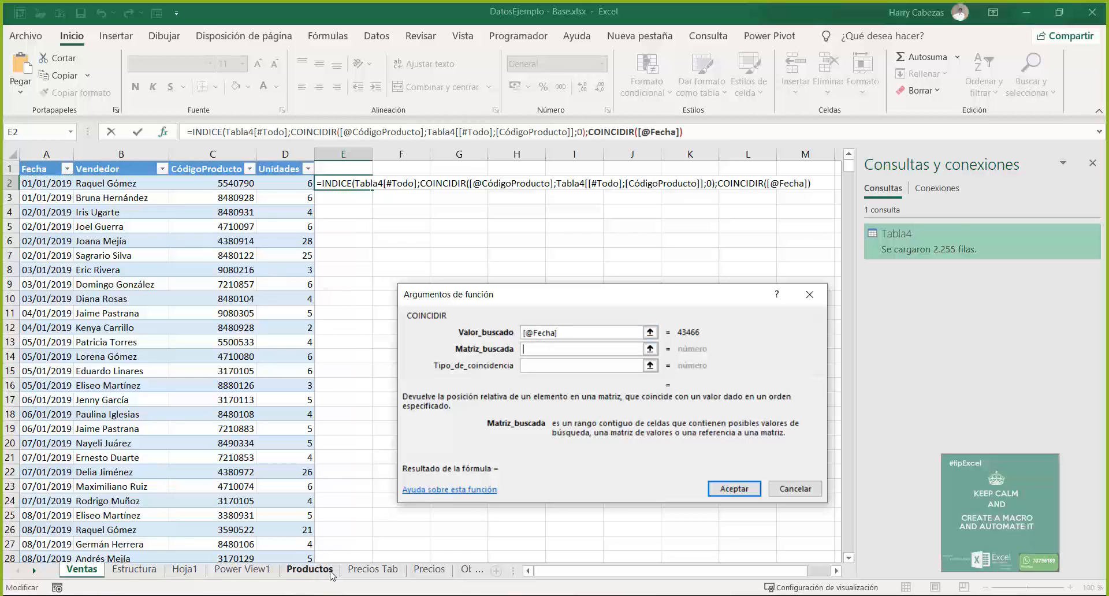
pyautogui.click(429, 569)
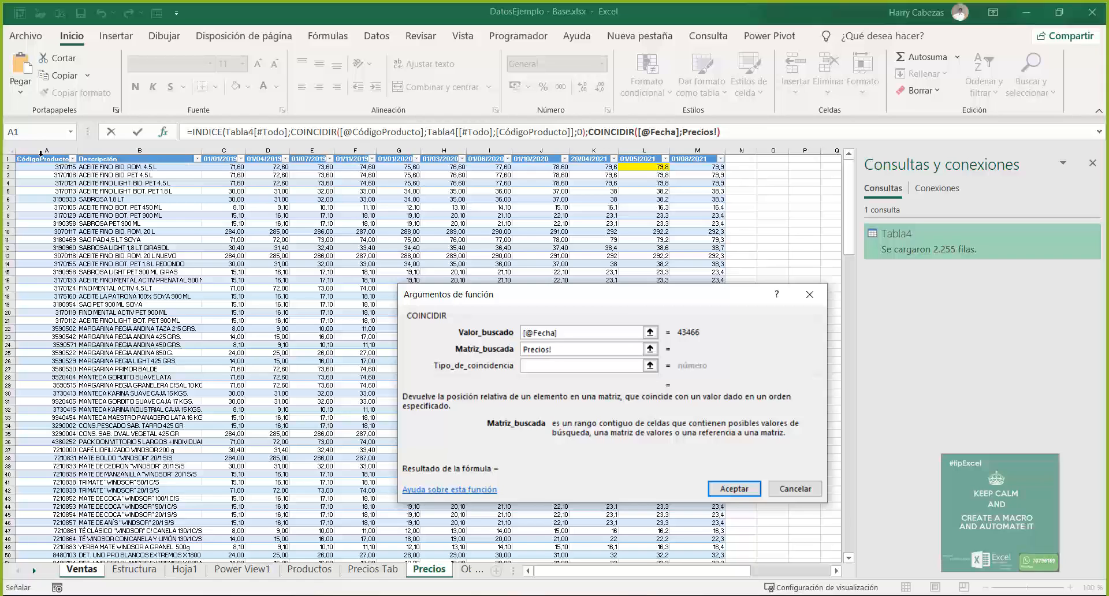
pyautogui.moveTo(41, 156); pyautogui.dragTo(690, 157)
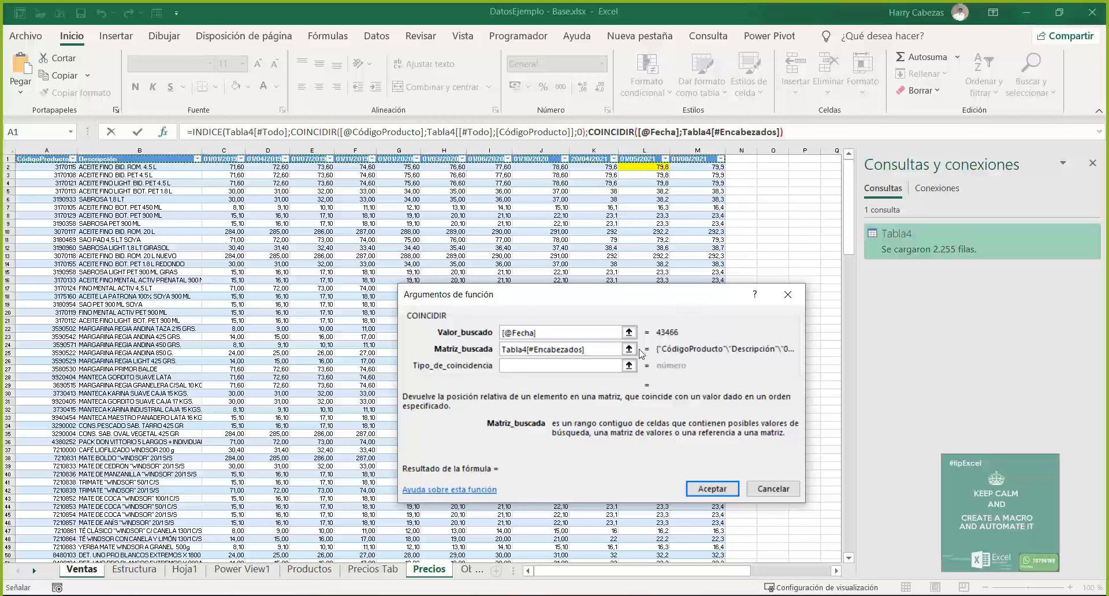
pyautogui.click(525, 366)
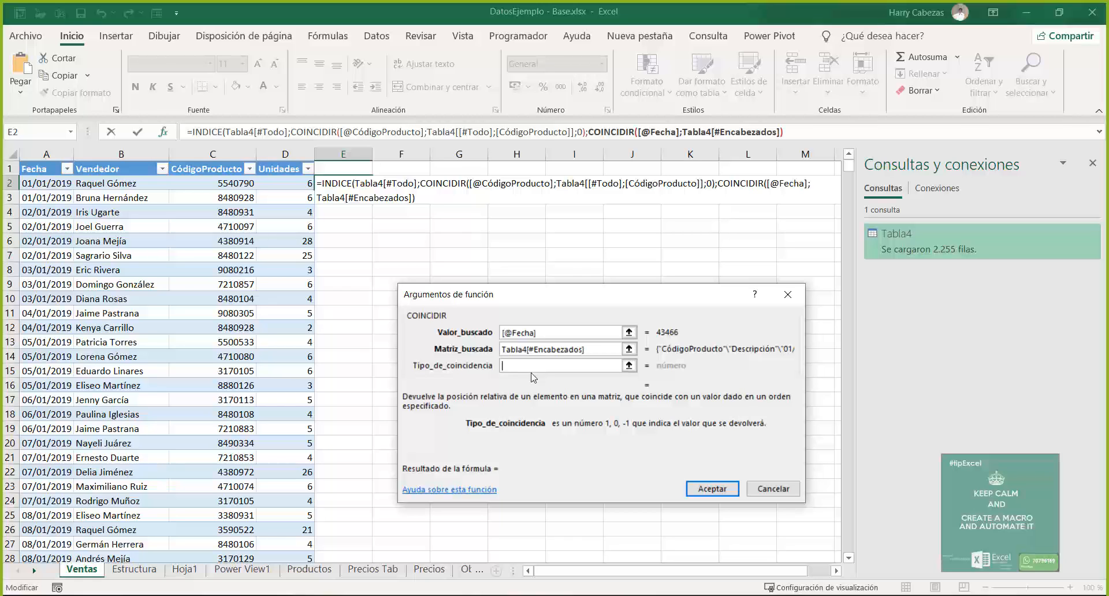
pyautogui.write('0')
pyautogui.press('Return')
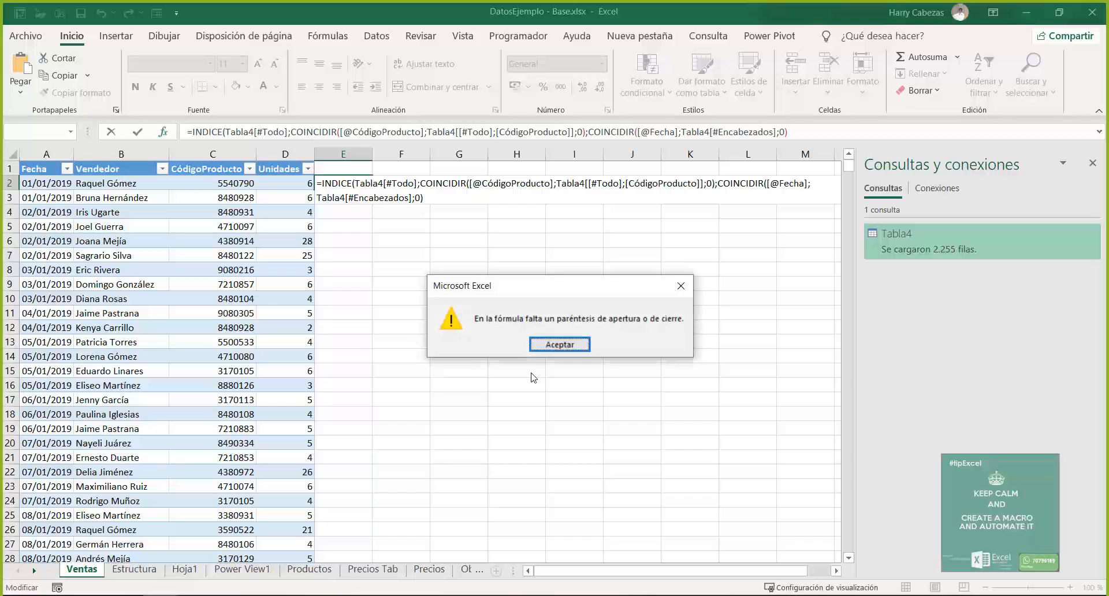
# - Add the missing closing parenthesis at the end of the INDICE formula and enter it in the Ventas table
pyautogui.press('Return')
pyautogui.click(784, 130)
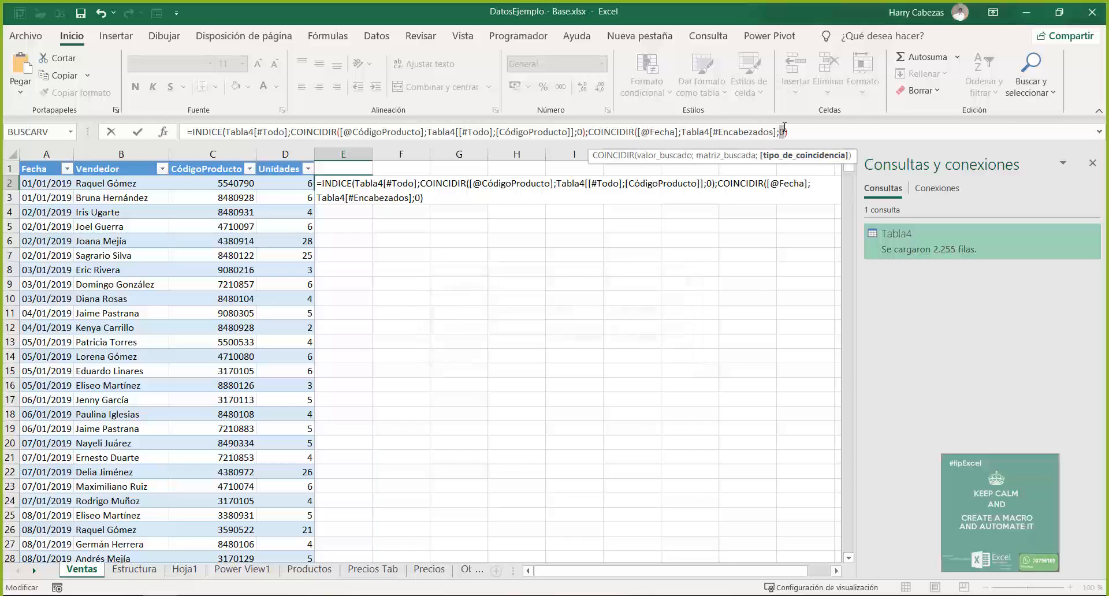
pyautogui.write(')')
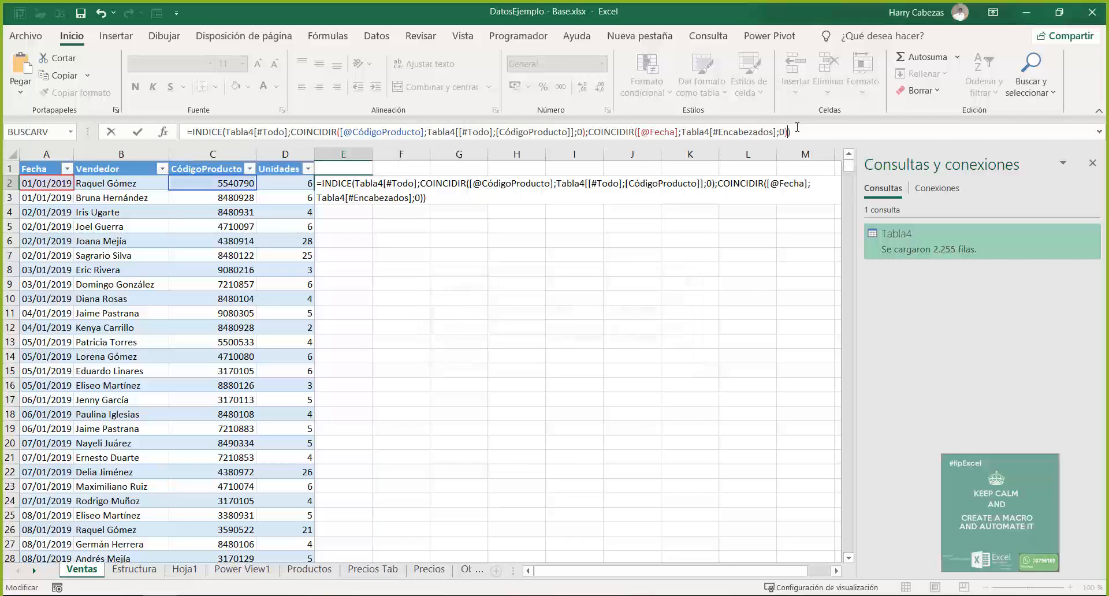
pyautogui.press('Return')
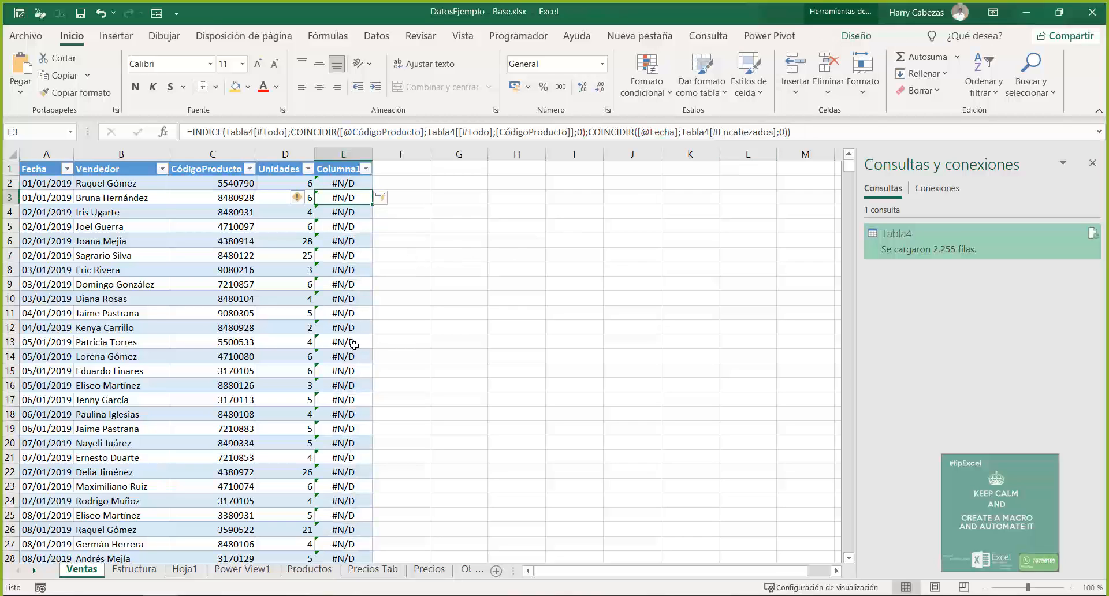
# - Compare the number format of the Fecha dates in Ventas with that of the date headers in the Precios table
pyautogui.click(430, 570)
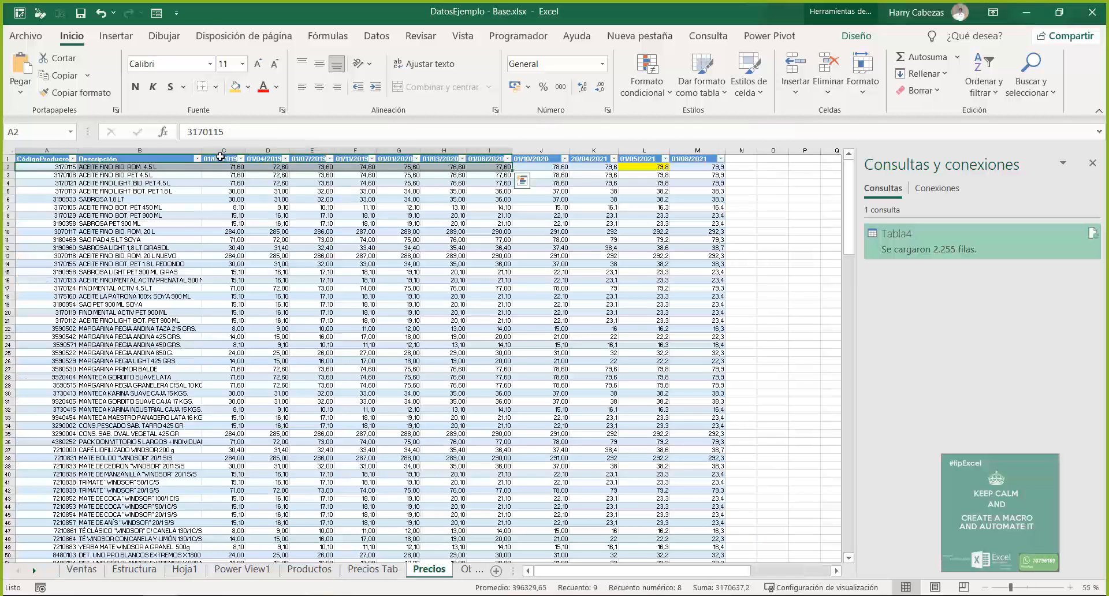
pyautogui.click(81, 569)
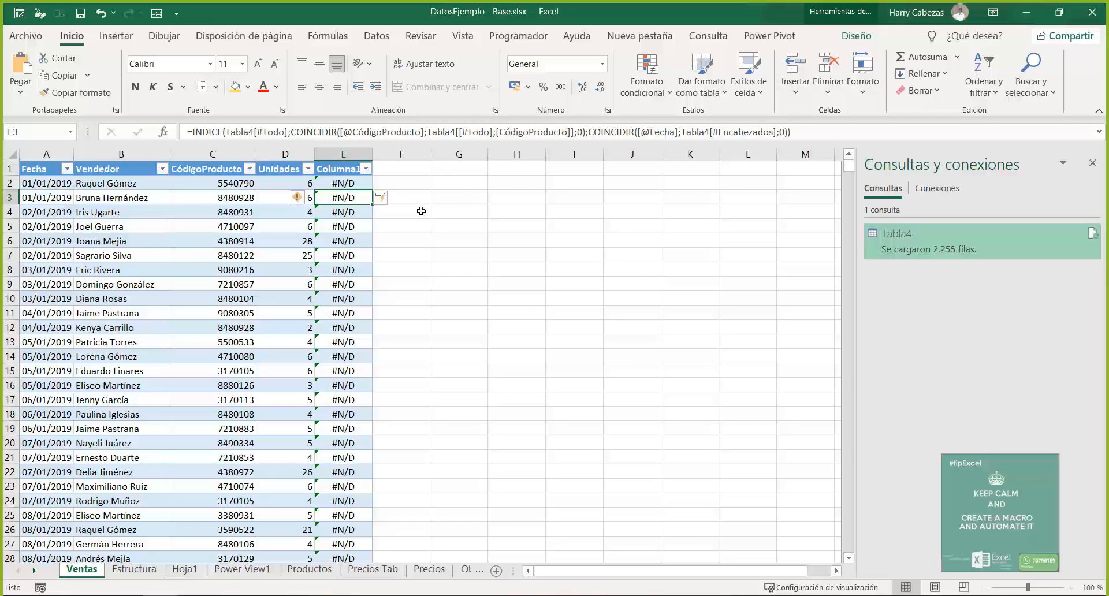
pyautogui.click(341, 180)
pyautogui.moveTo(45, 182); pyautogui.dragTo(45, 283)
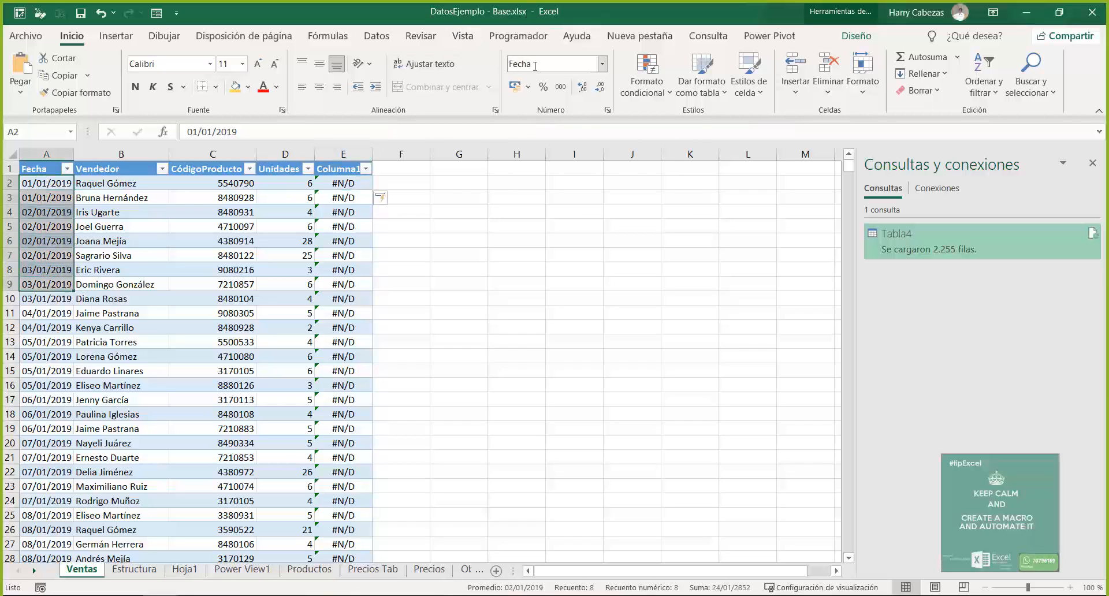
pyautogui.click(428, 571)
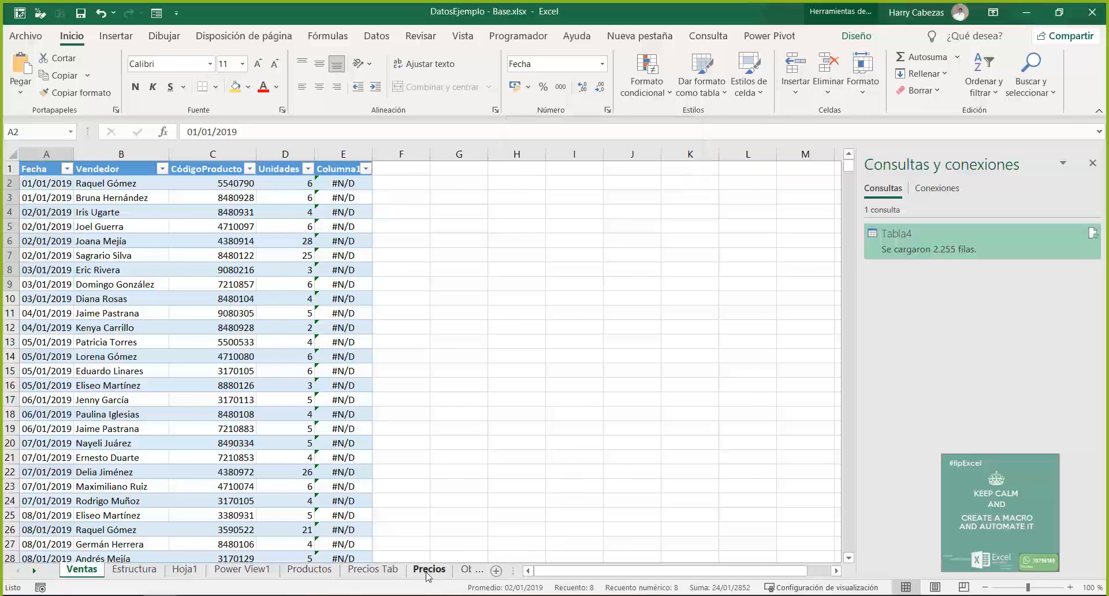
pyautogui.click(220, 156)
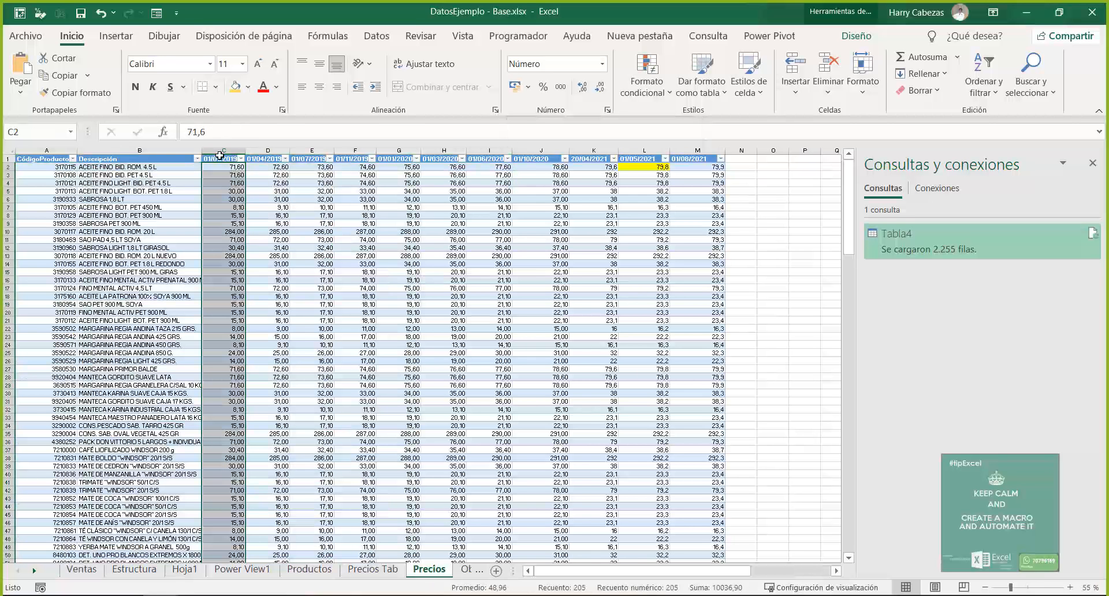
pyautogui.moveTo(220, 160); pyautogui.dragTo(555, 152)
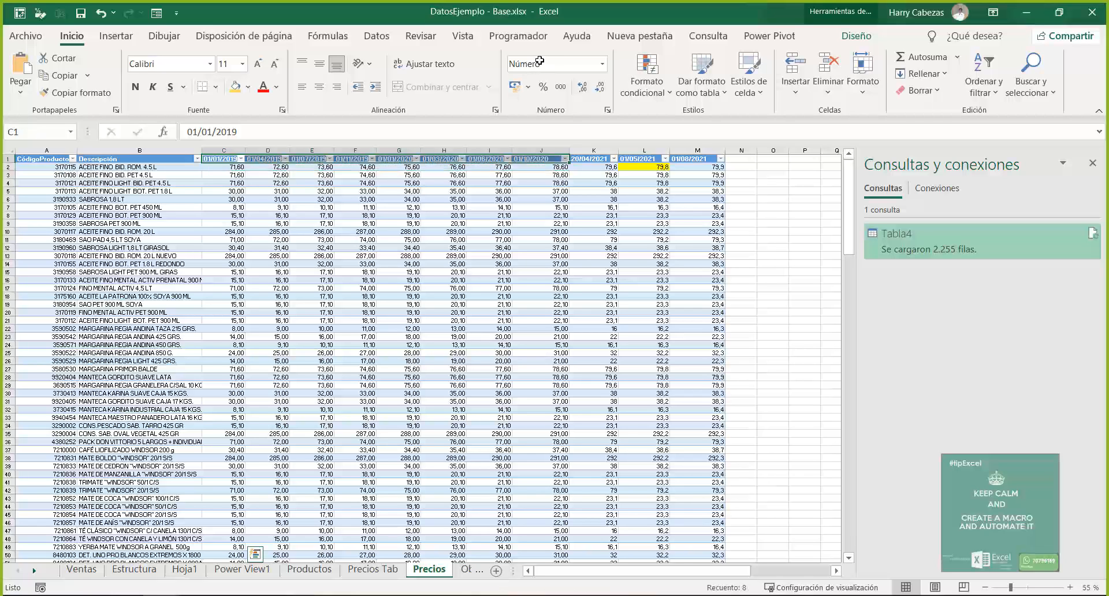
pyautogui.click(541, 151)
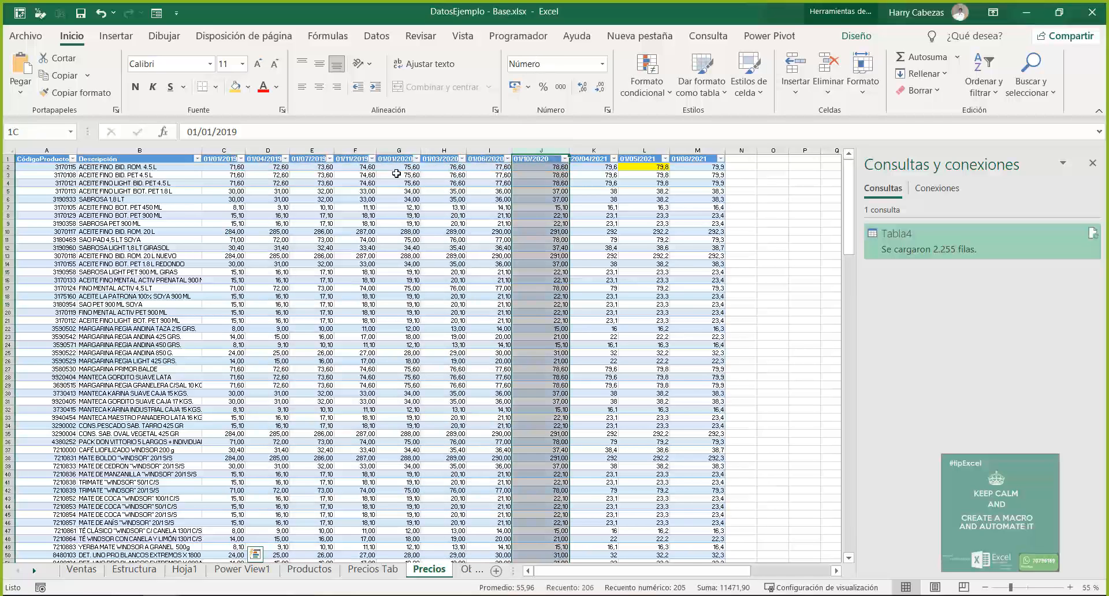
pyautogui.click(431, 161)
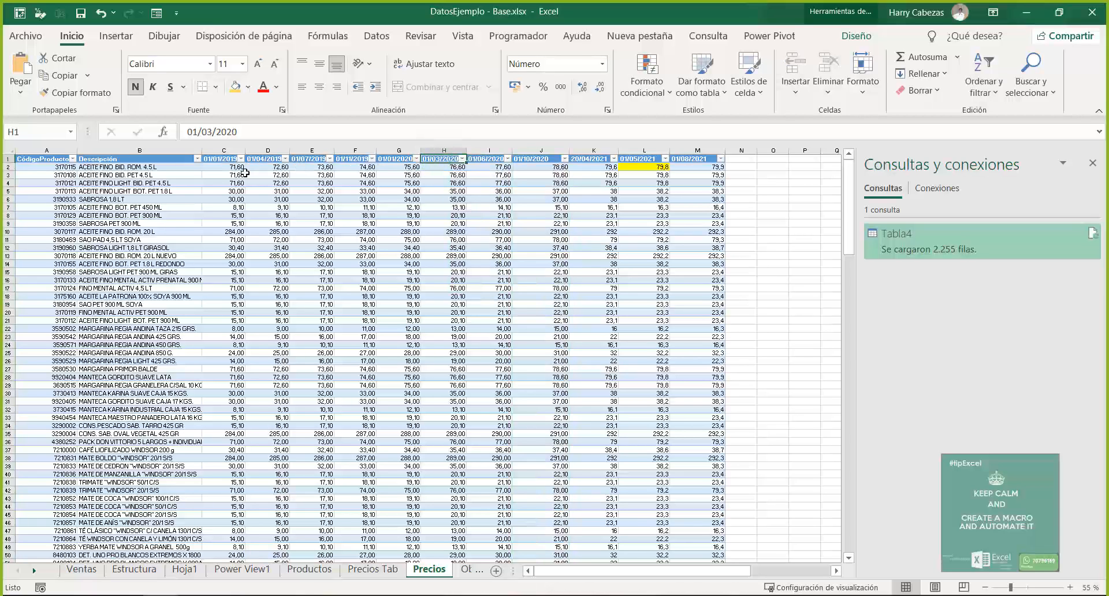
pyautogui.moveTo(214, 160); pyautogui.dragTo(550, 153)
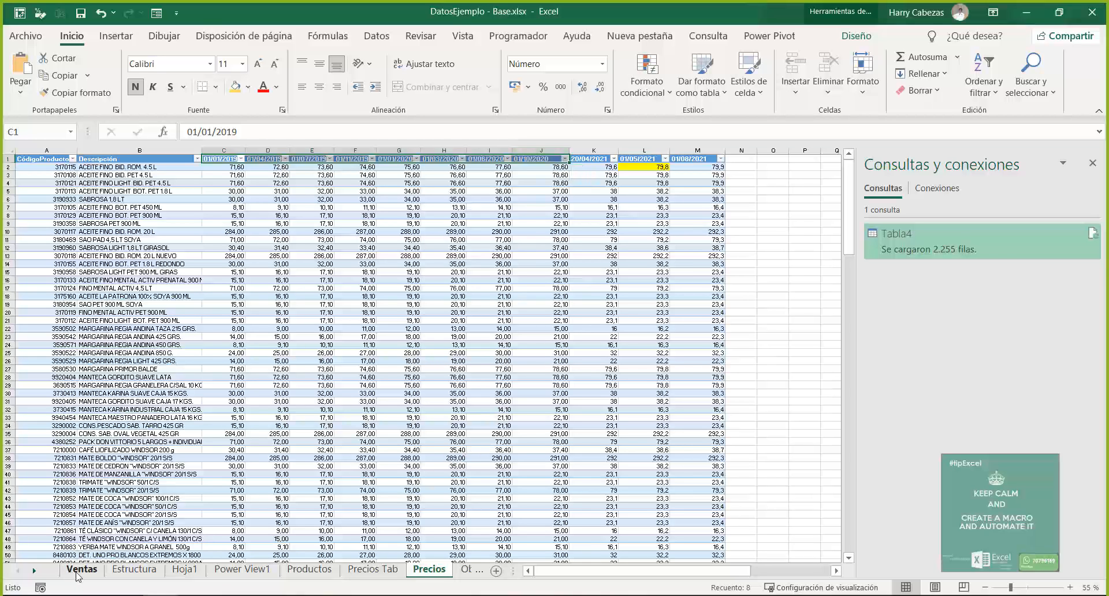
pyautogui.click(78, 573)
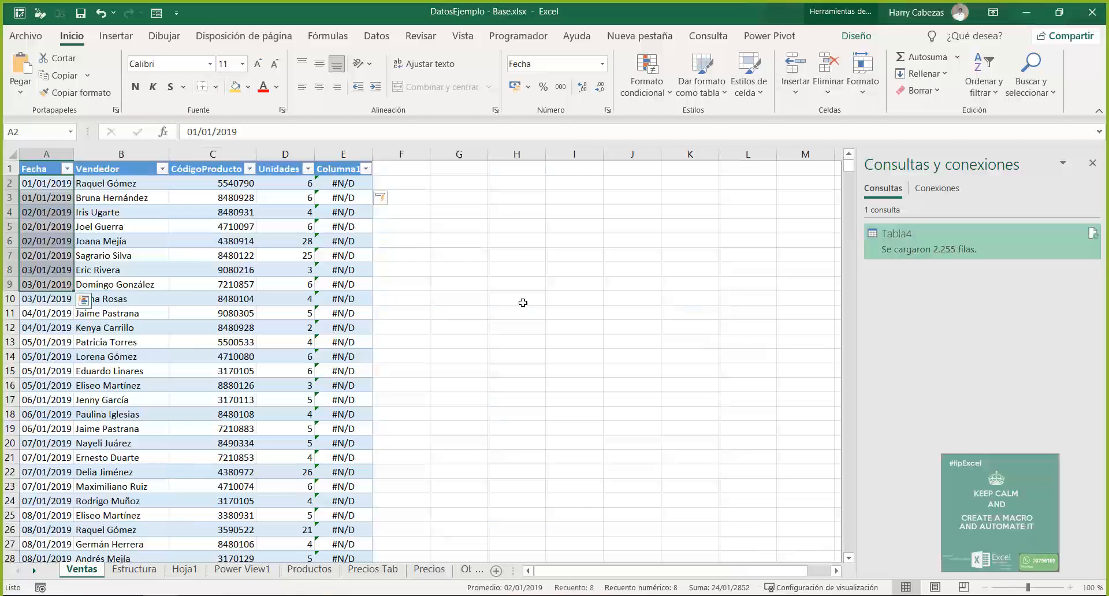
pyautogui.click(339, 184)
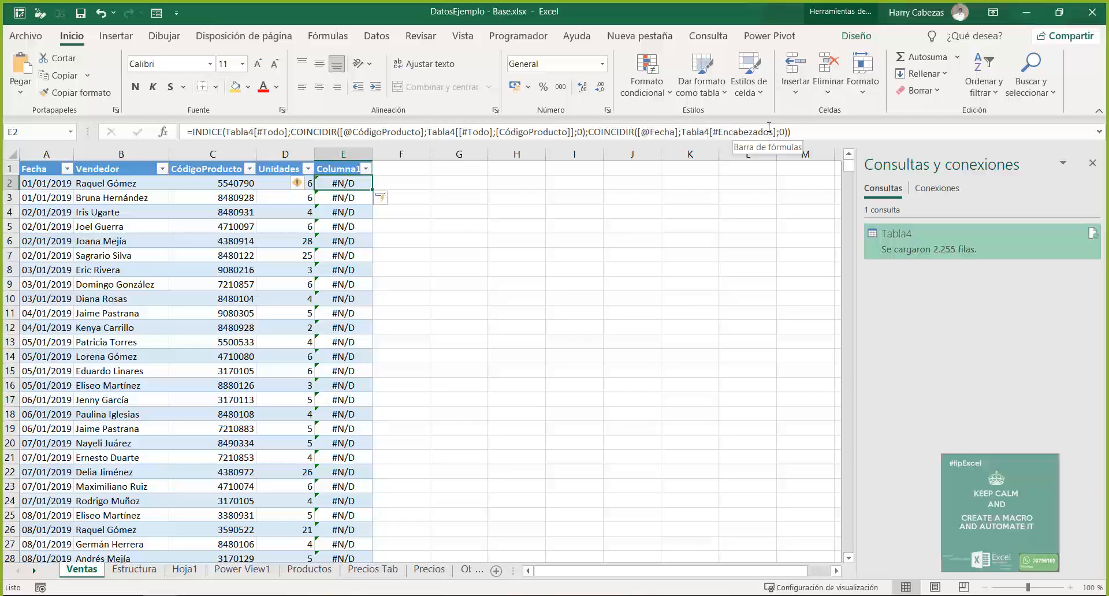
pyautogui.click(638, 132)
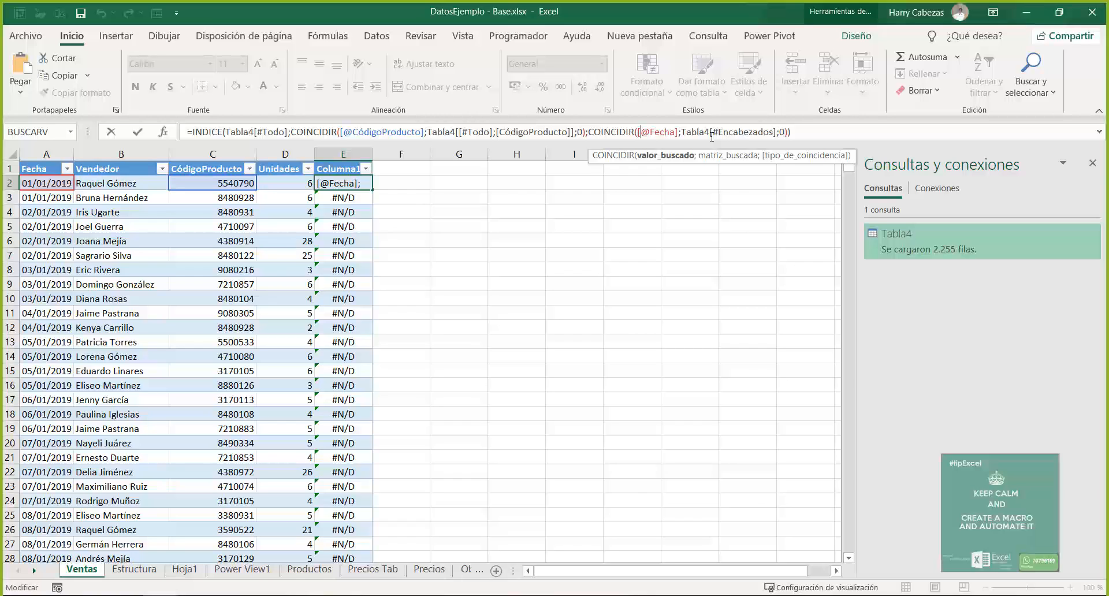
pyautogui.write('te')
pyautogui.press('Down')
pyautogui.press('Down')
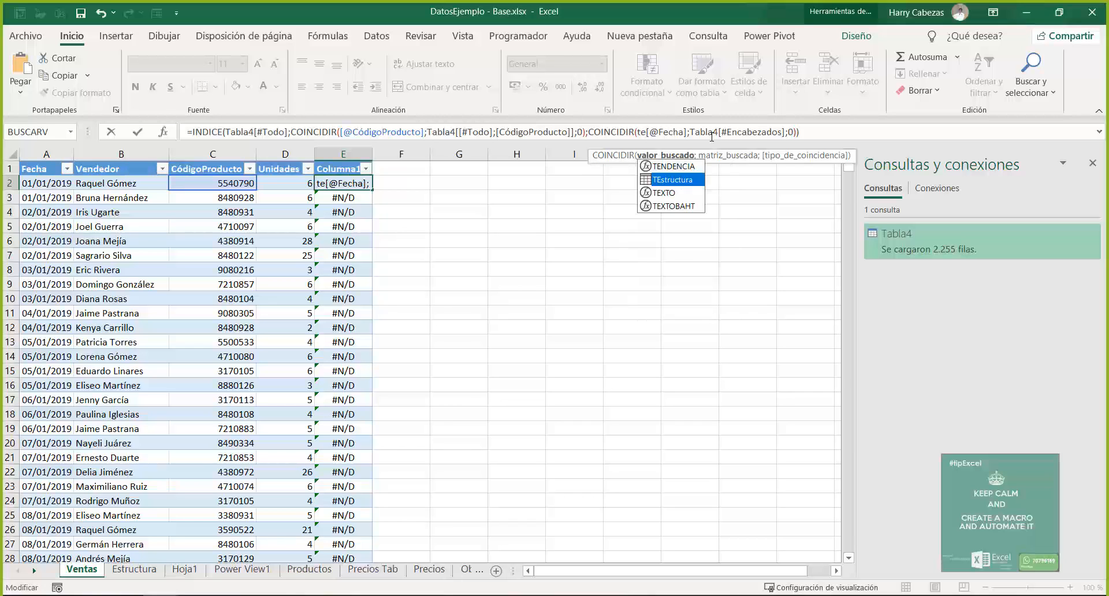
pyautogui.press('Tab')
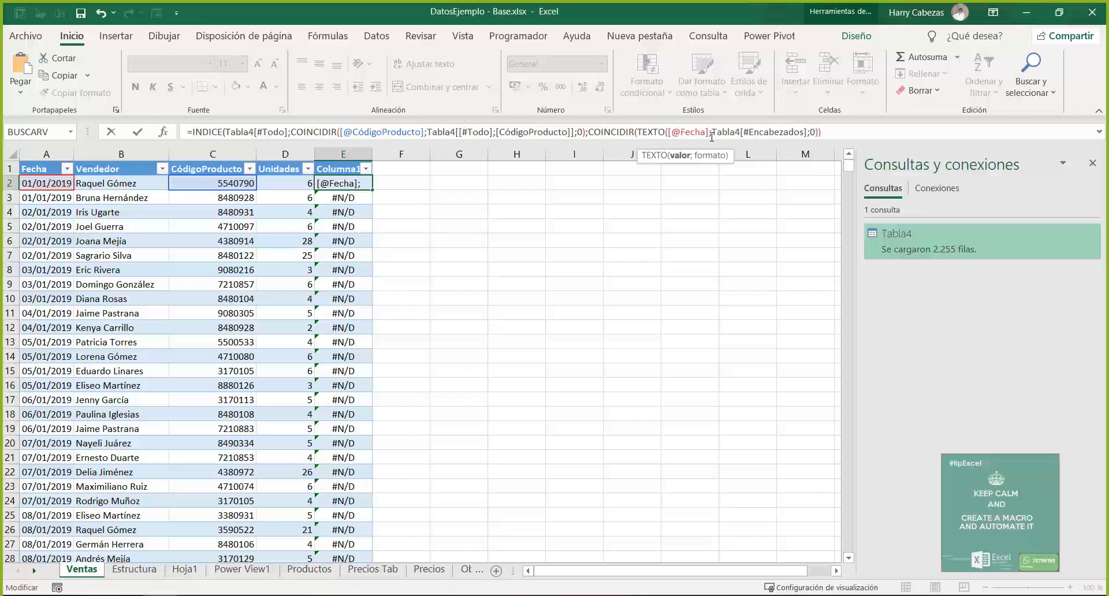
# - Give TEXTO the format "dd/mm/aaaa", close its parenthesis and enter the formula
pyautogui.write(';"')
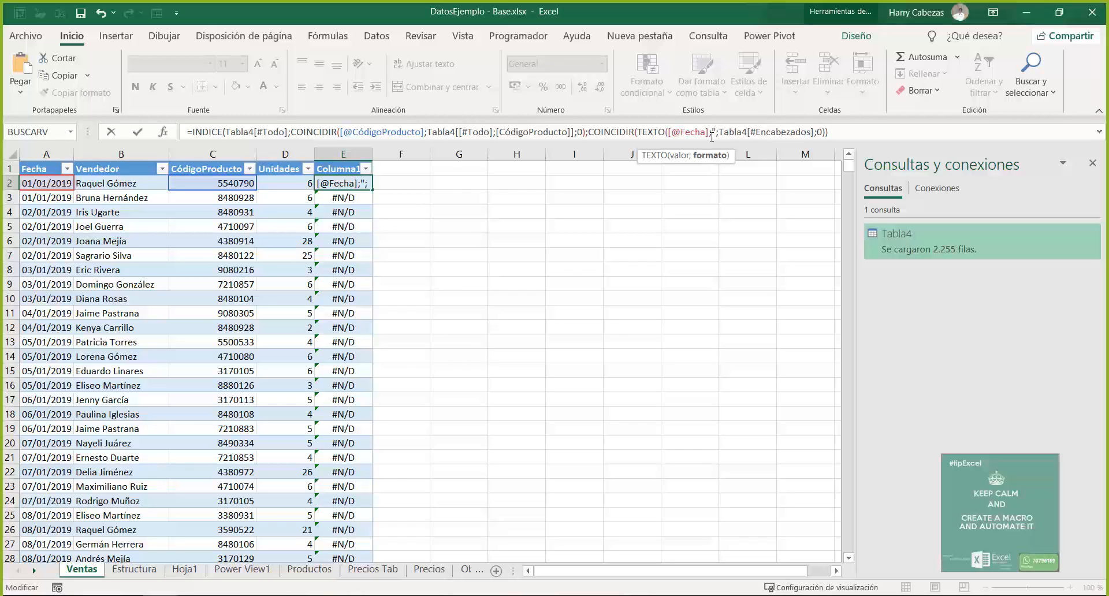
pyautogui.write('dd')
pyautogui.write('/mm')
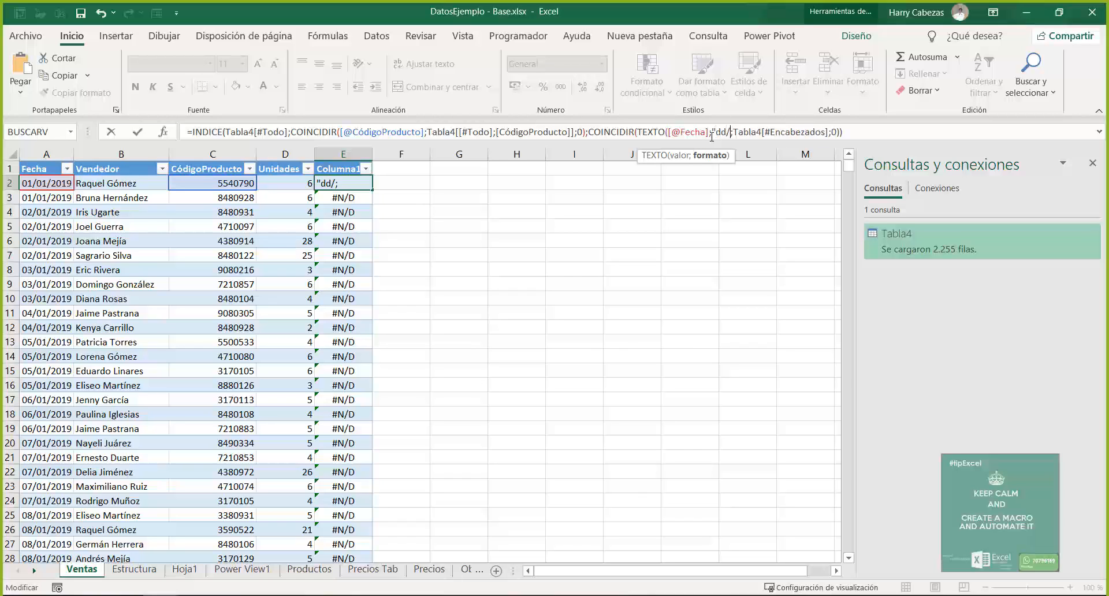
pyautogui.write('/')
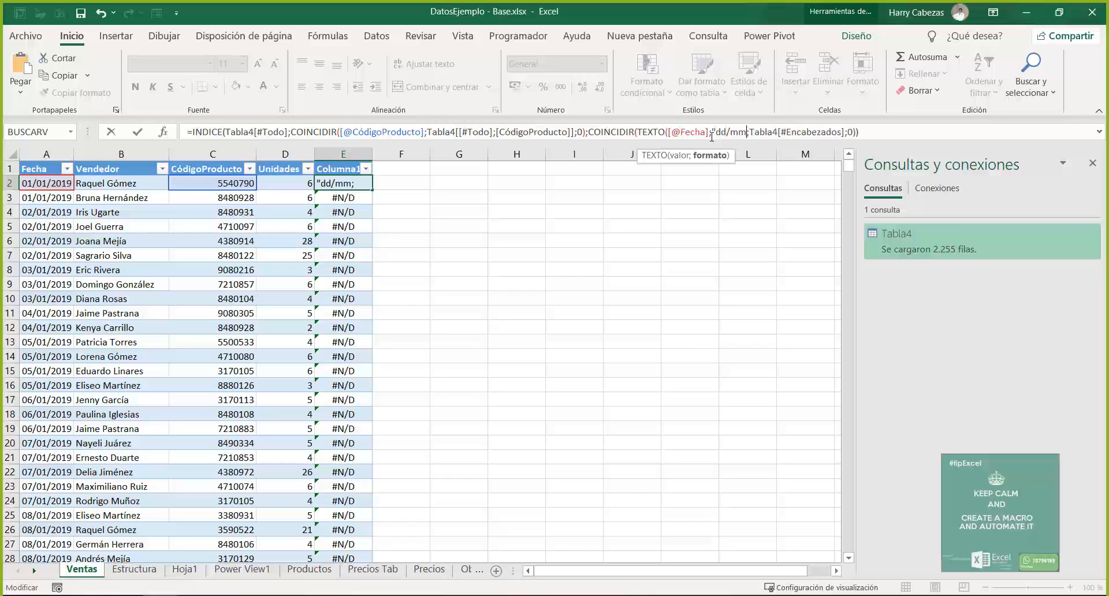
pyautogui.write('aaaa')
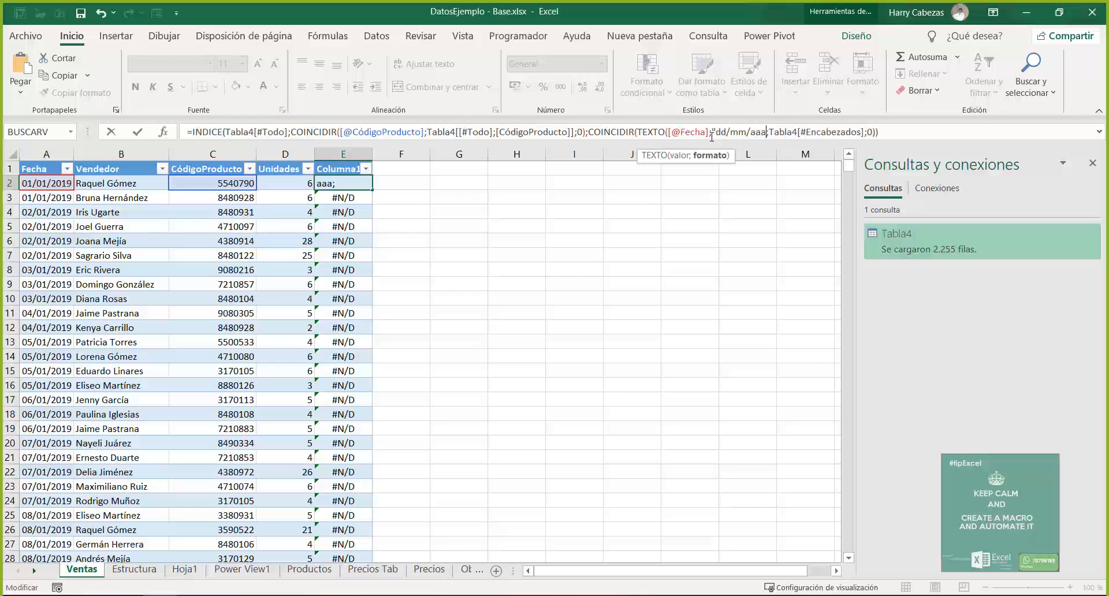
pyautogui.write('")')
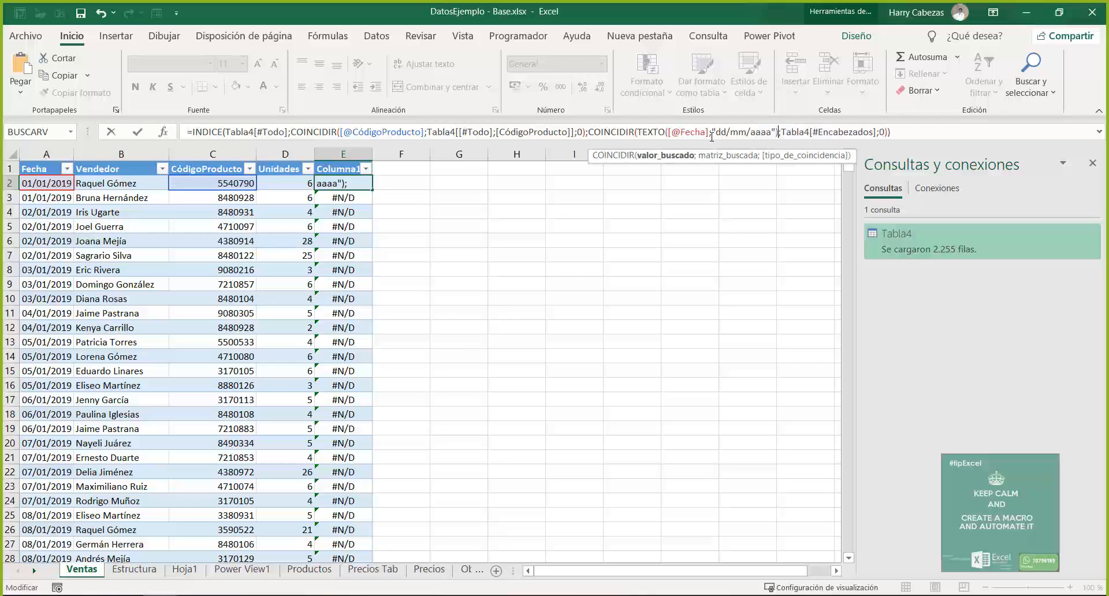
pyautogui.hotkey('ctrl', 'Return')
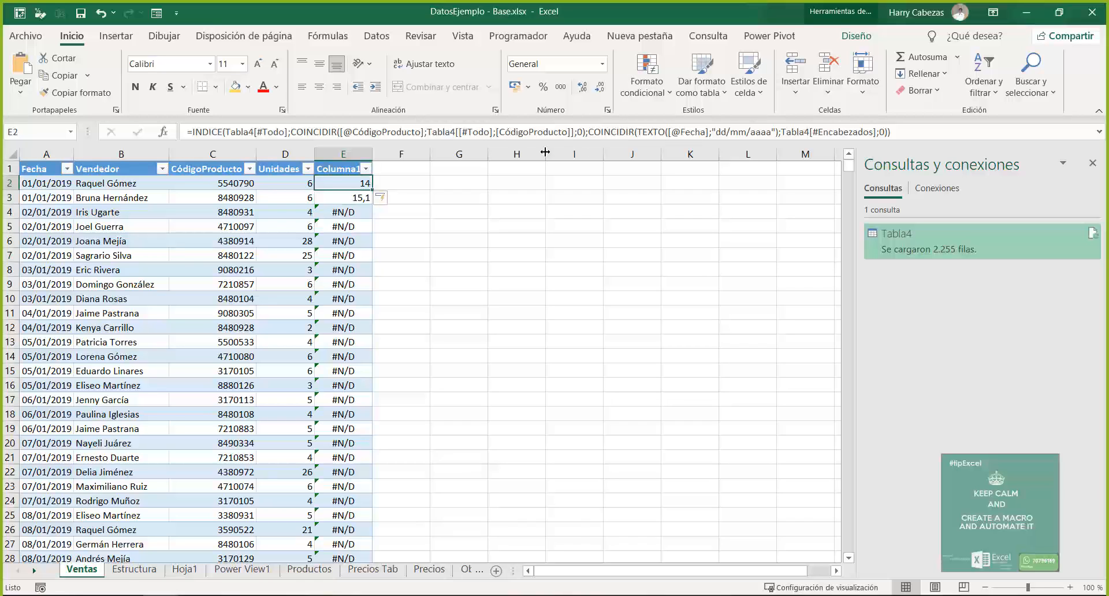
# - Rename the new Columna1 column of the Ventas table as Precio
pyautogui.click(339, 171)
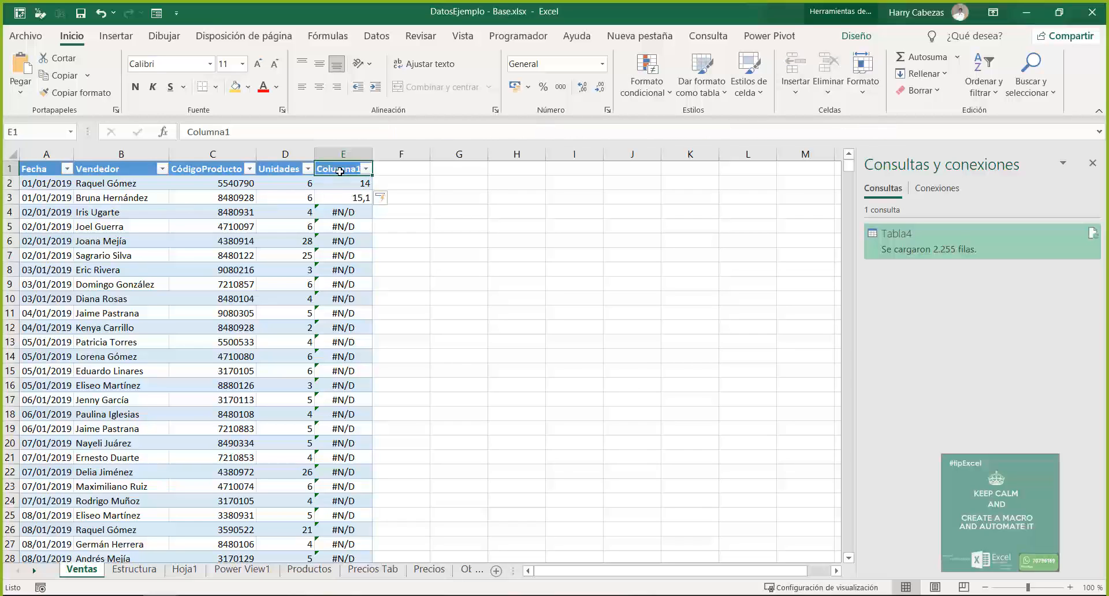
pyautogui.write('PReci')
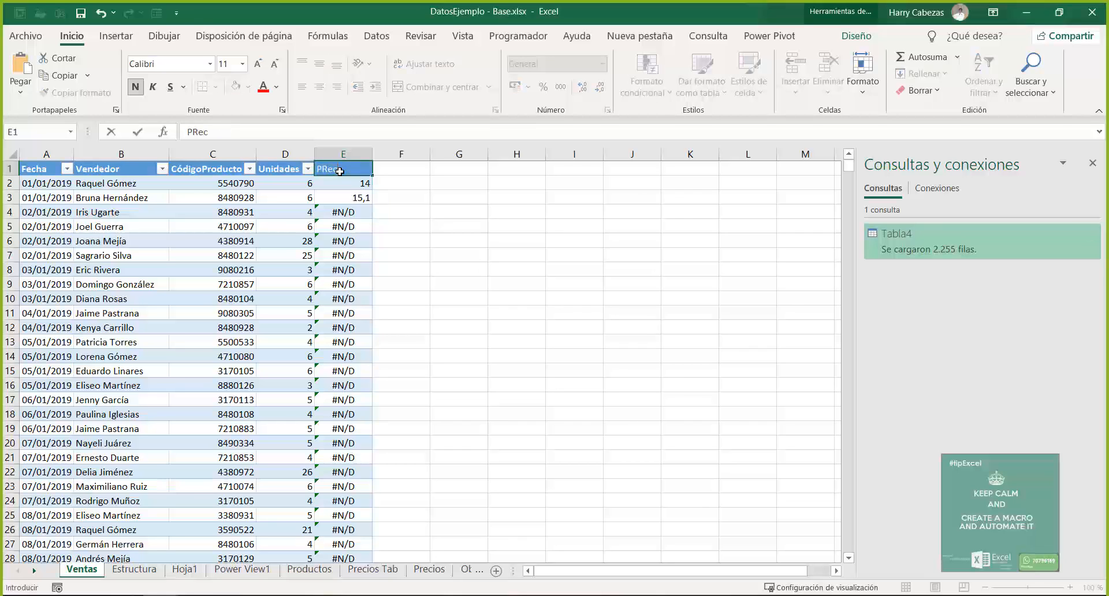
pyautogui.press('BackSpace')
pyautogui.press('BackSpace')
pyautogui.press('BackSpace')
pyautogui.write('rec')
pyautogui.press('Return')
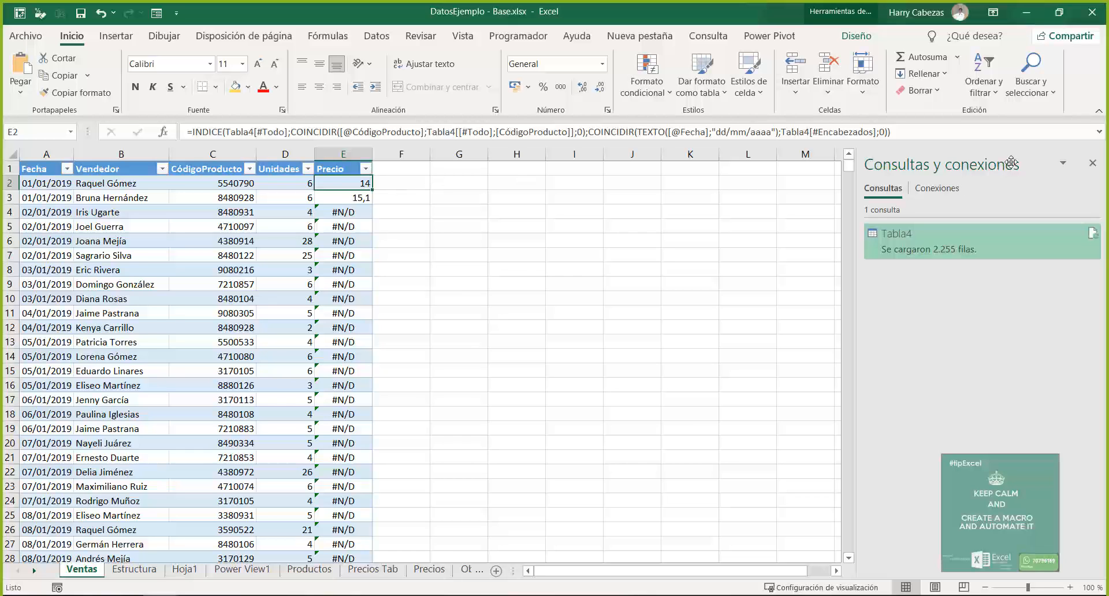
# - Enlarge the formula bar and review the INDICE function arguments of cell E2 in the matriz;núm_fila;núm_columna form
pyautogui.click(1100, 132)
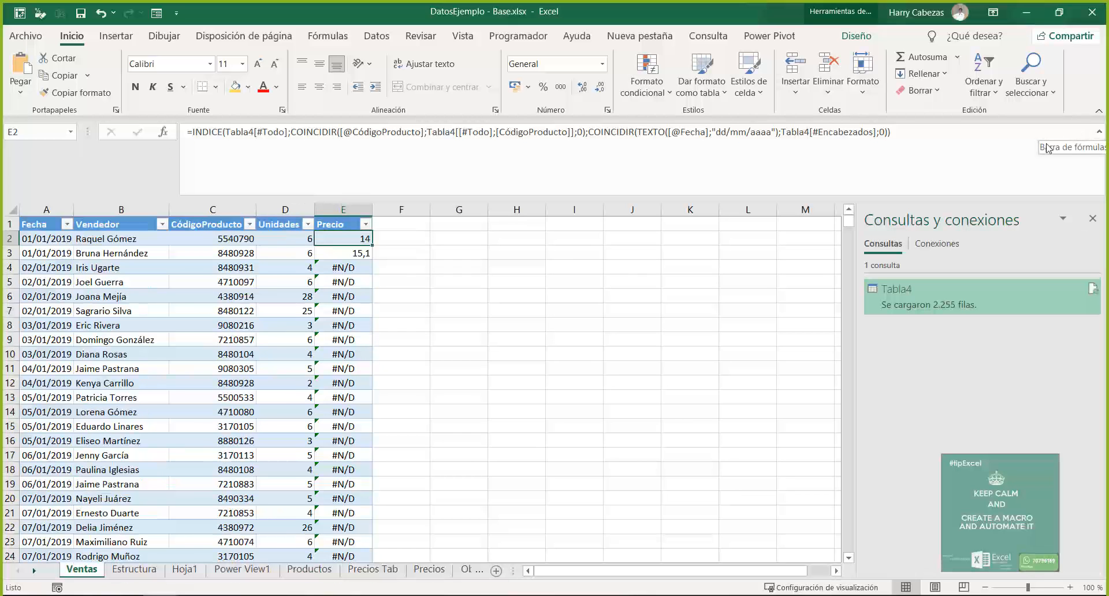
pyautogui.click(403, 158)
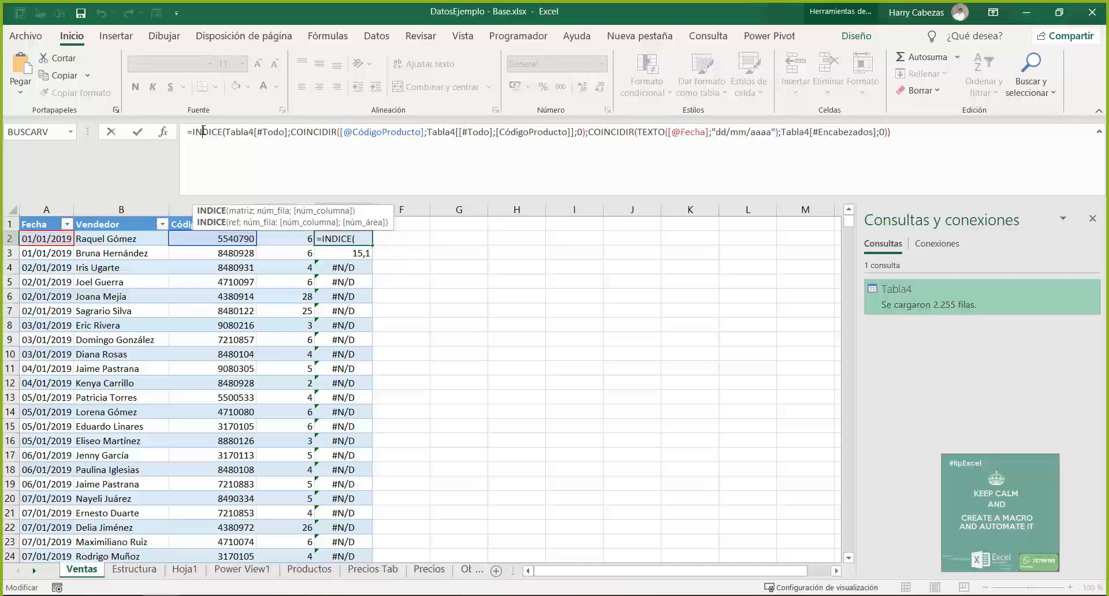
pyautogui.click(163, 132)
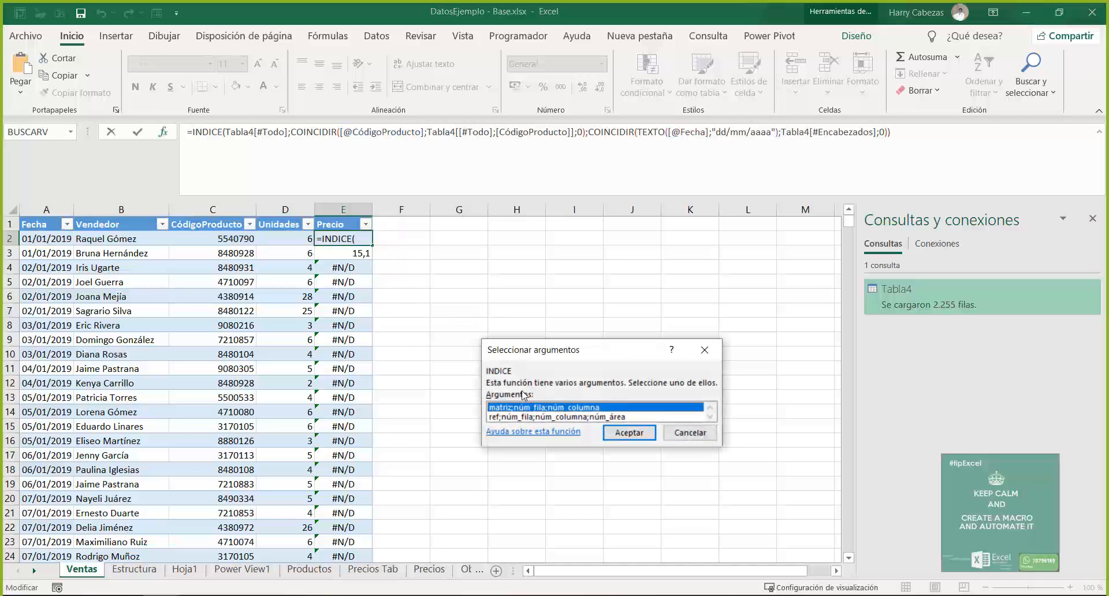
pyautogui.click(627, 432)
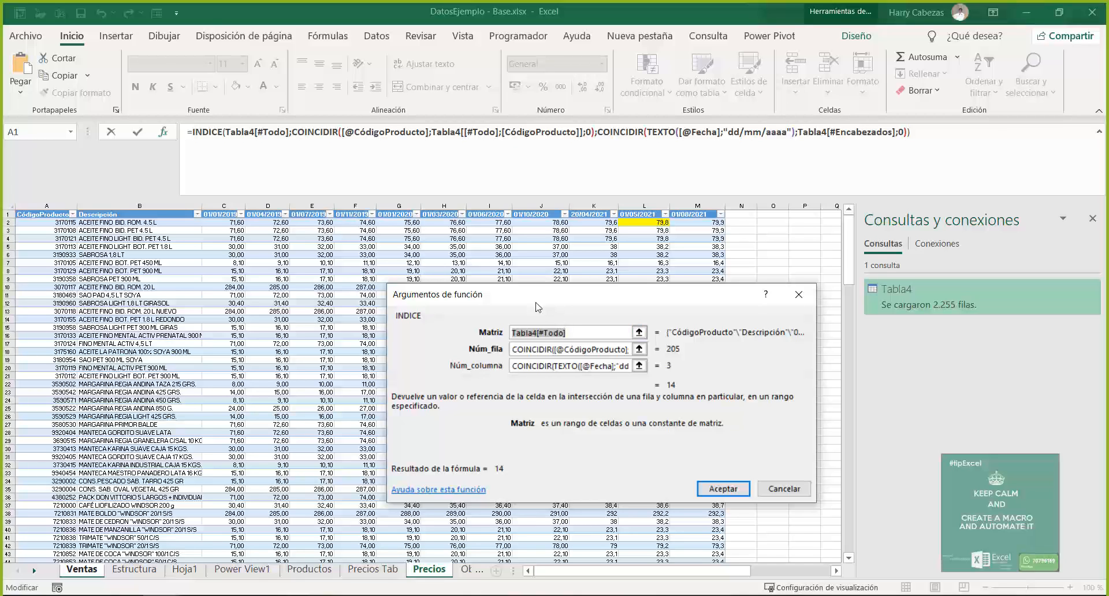
# - Review the row-number argument of INDICE in cell E2, including the COINCIDIR that searches the CódigoProducto column of Tabla4
pyautogui.click(520, 350)
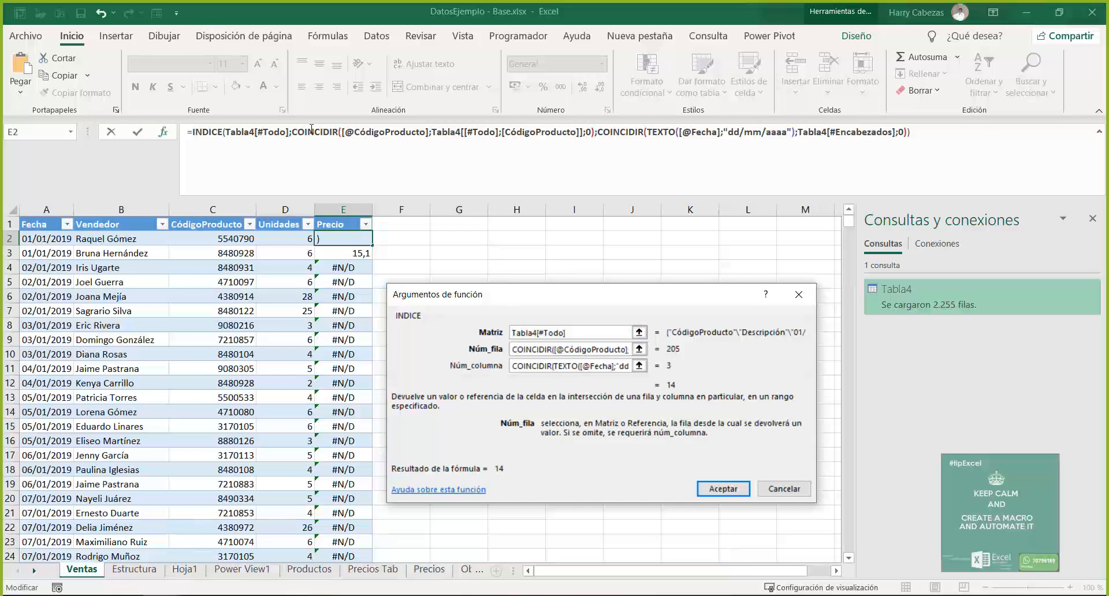
pyautogui.click(293, 132)
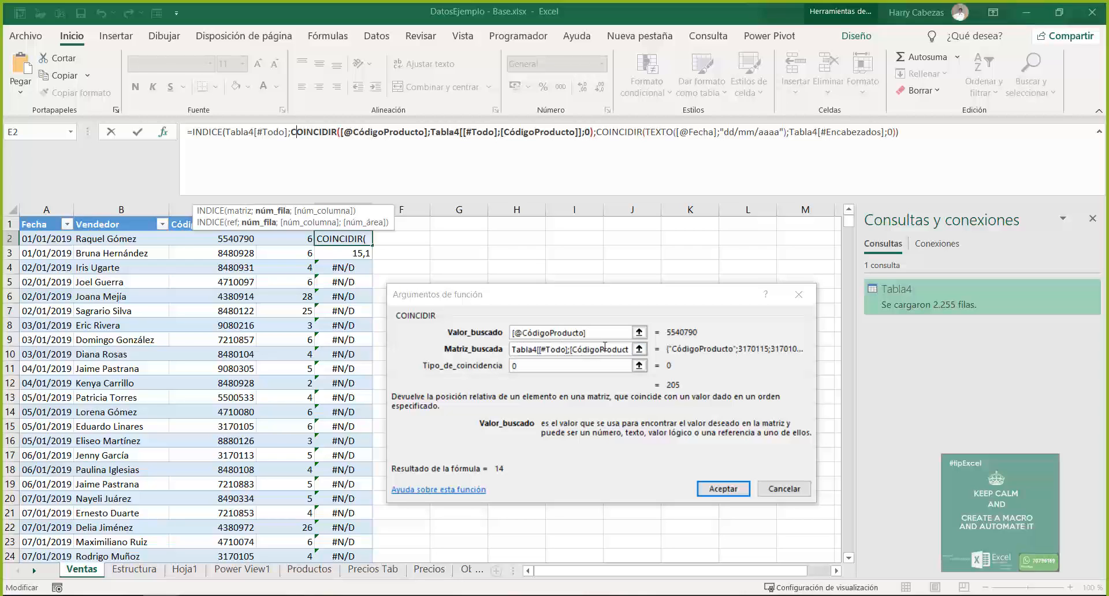
pyautogui.click(516, 349)
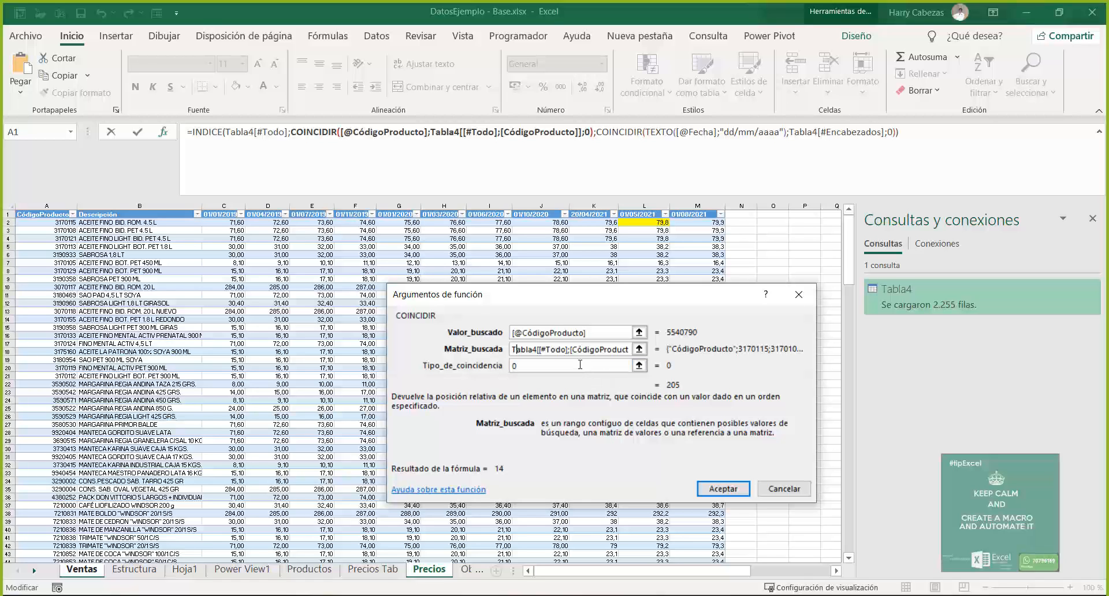
pyautogui.click(204, 132)
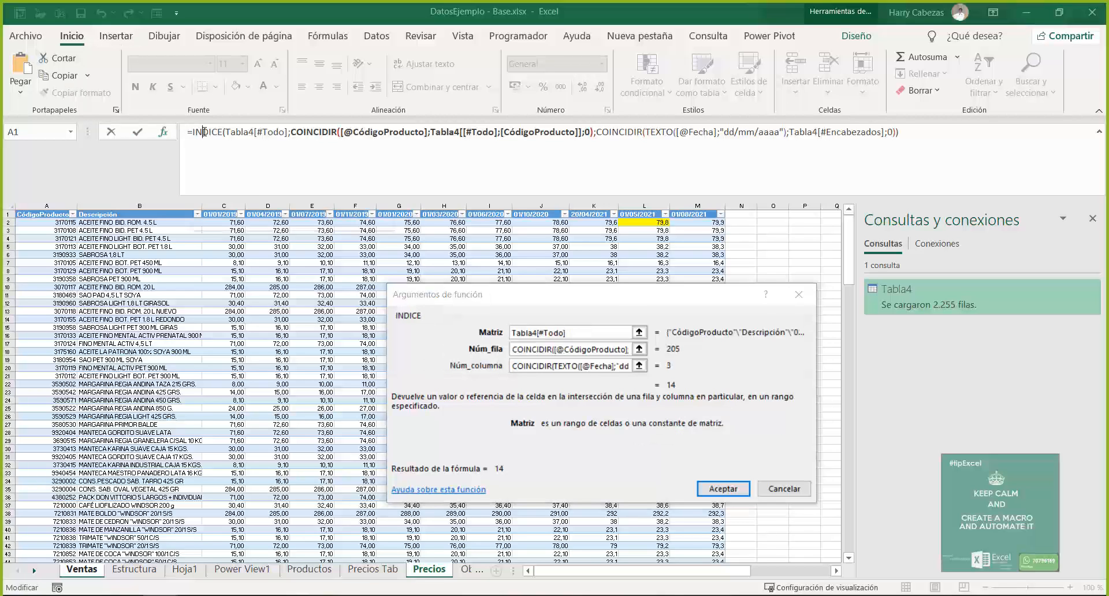
# - Review the column-number argument of INDICE, including the lookup value and lookup array of its COINCIDIR over the Tabla4 headers
pyautogui.click(525, 368)
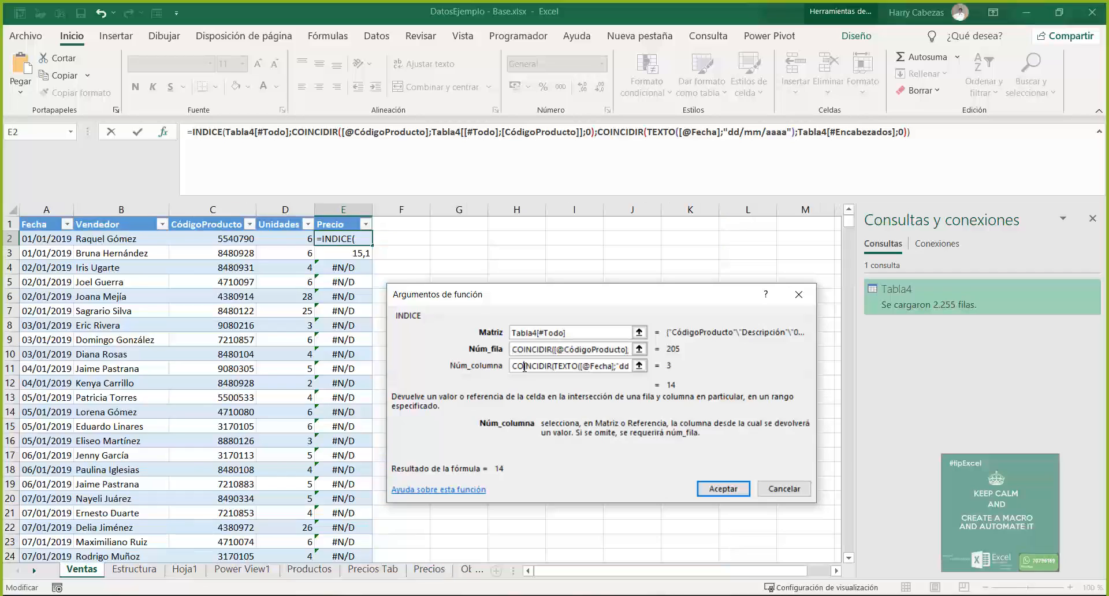
pyautogui.click(626, 134)
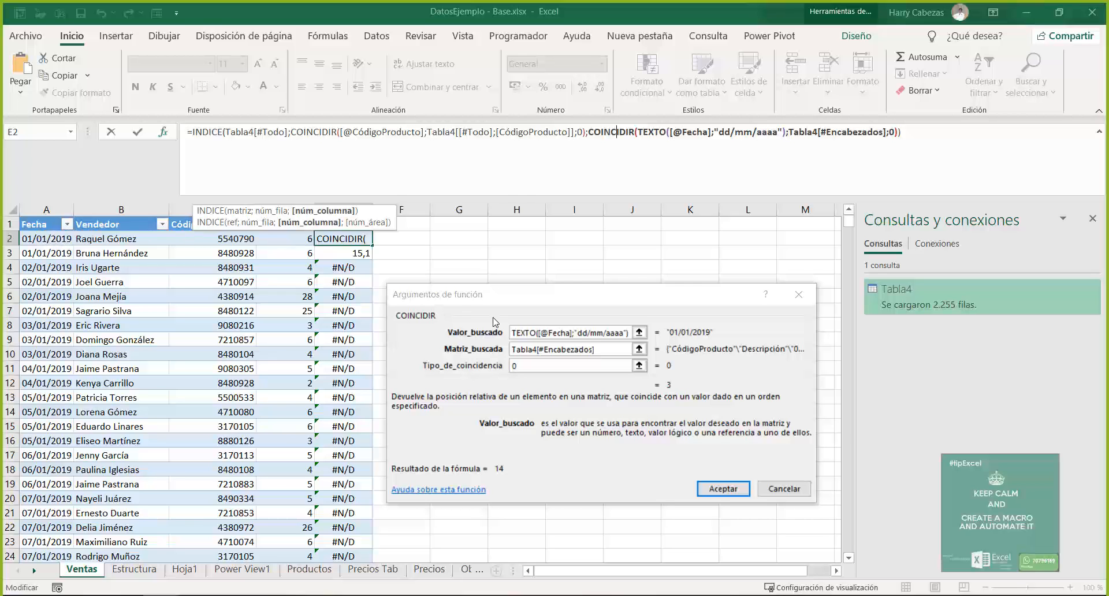
pyautogui.click(620, 351)
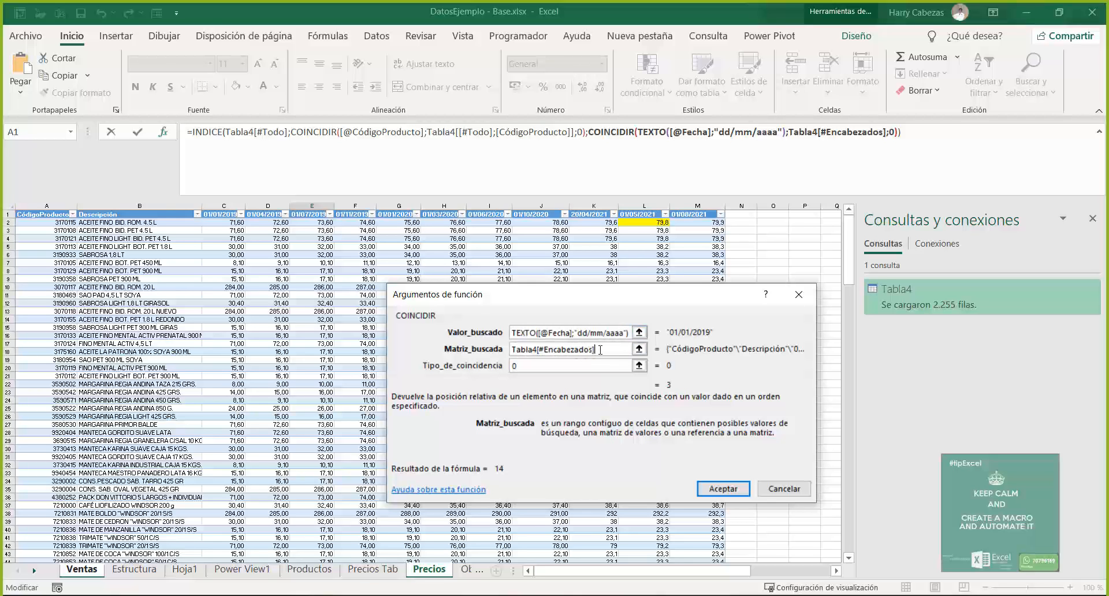
# - Set the match type of the second COINCIDIR in E2's formula to 1 and accept the function arguments
pyautogui.click(523, 365)
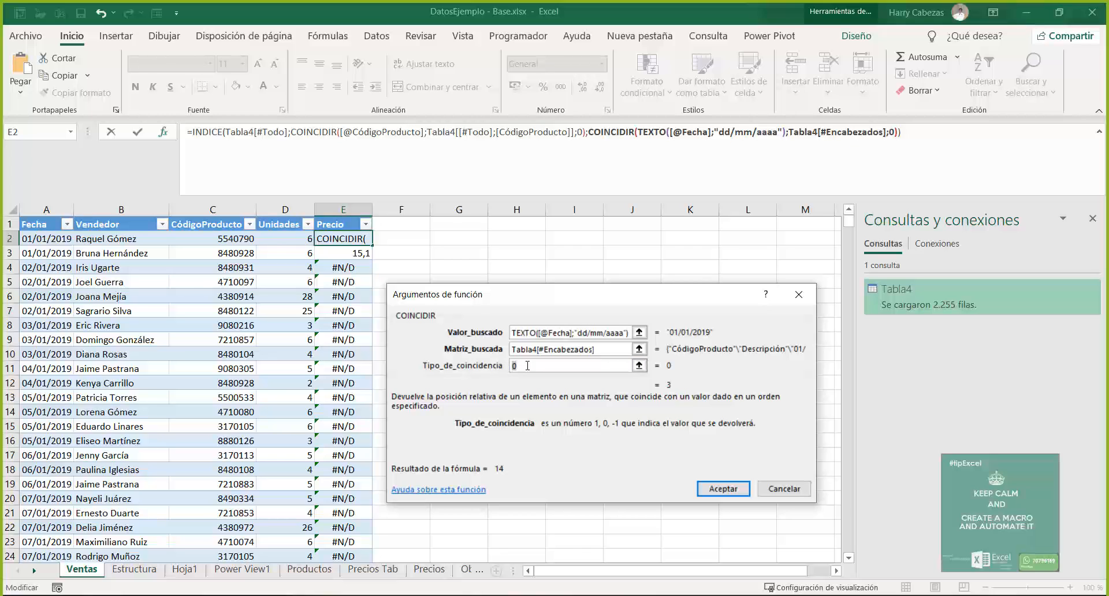
pyautogui.write('1')
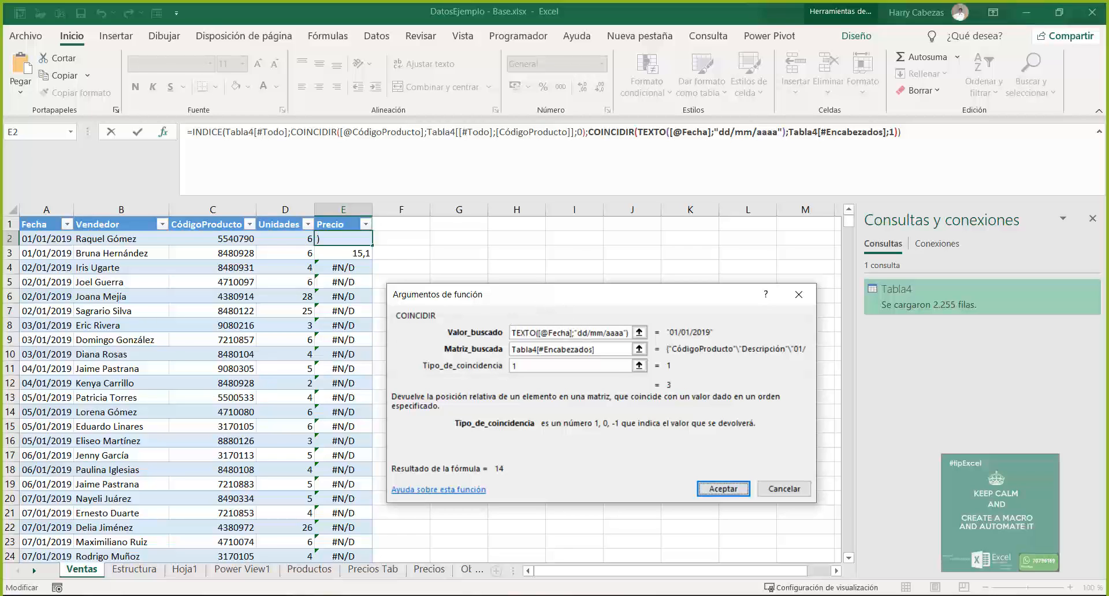
pyautogui.press('Return')
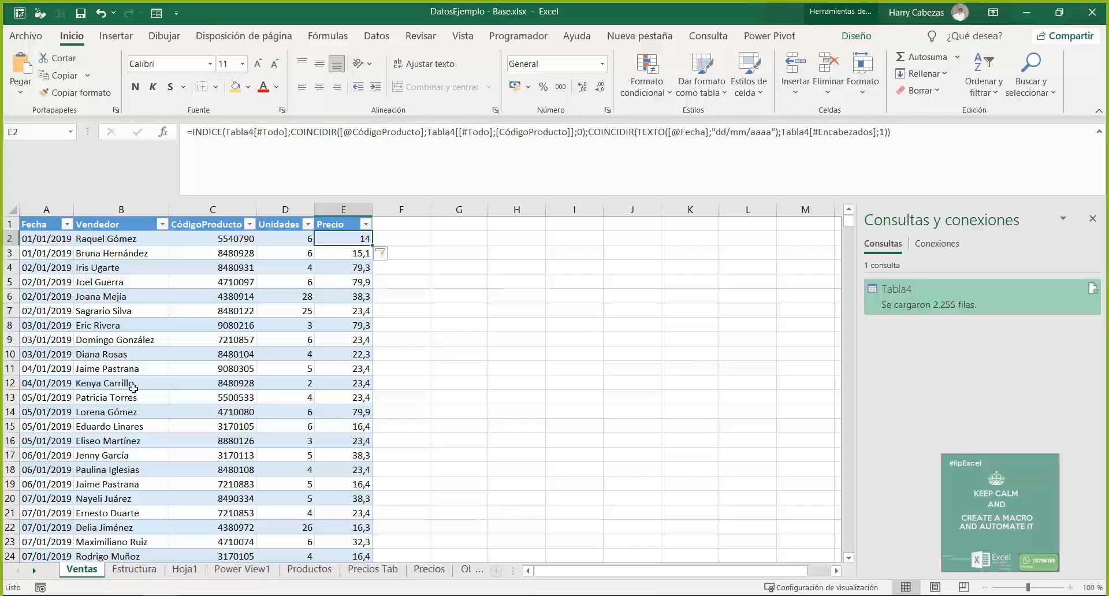
# - Check the 01/01/2019 price of product 5540790 near the end of the Precios table and return to the Ventas sheet
pyautogui.click(434, 571)
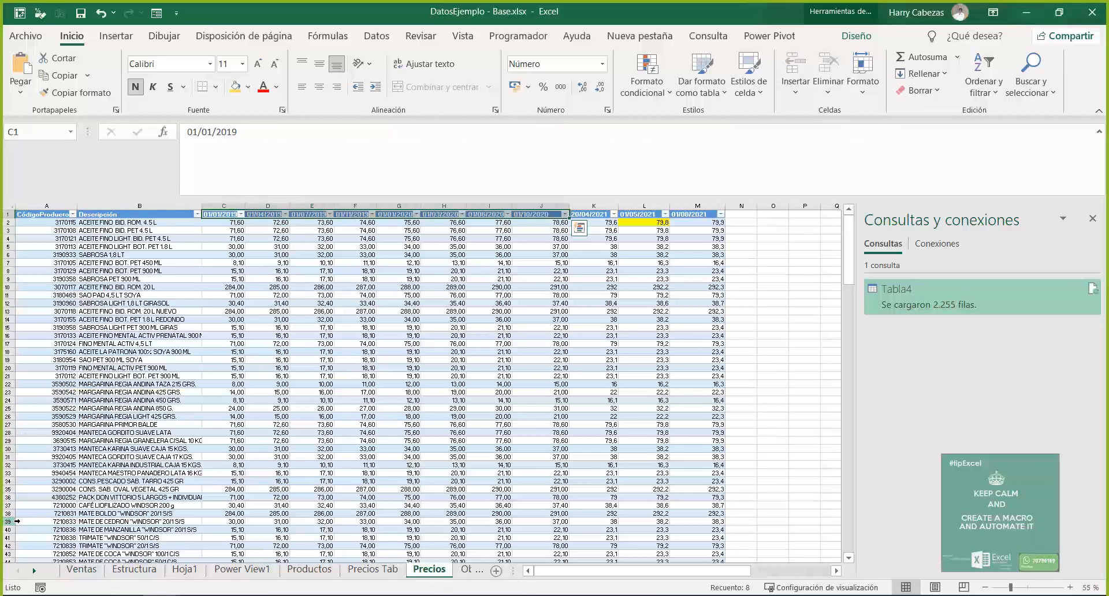
pyautogui.click(78, 513)
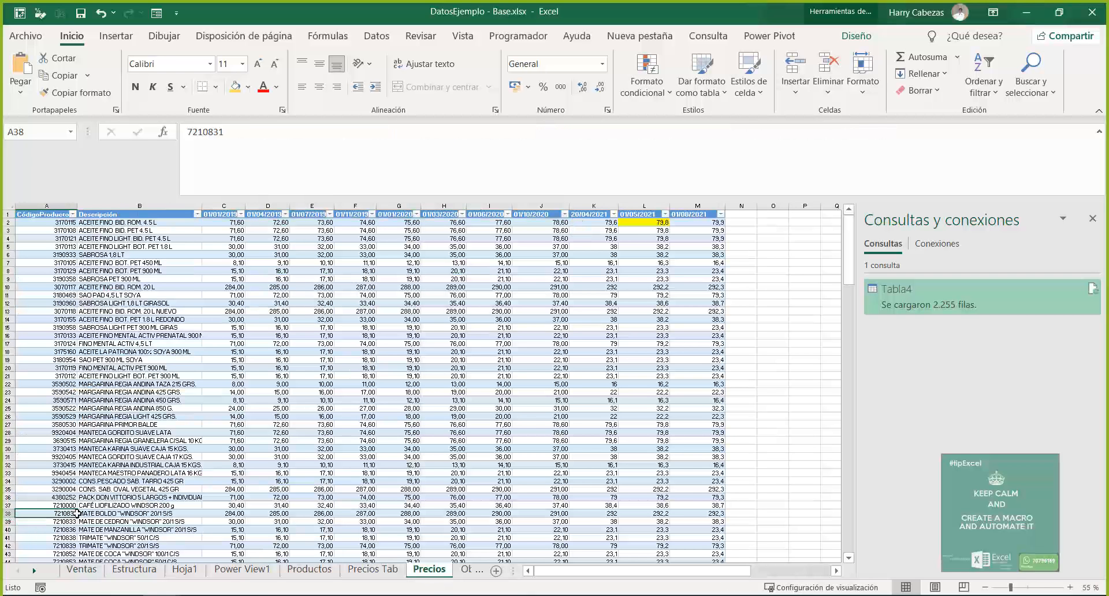
pyautogui.hotkey('ctrl', 'Down')
pyautogui.hotkey('ctrl', 'Down')
pyautogui.hotkey('ctrl', 'Down')
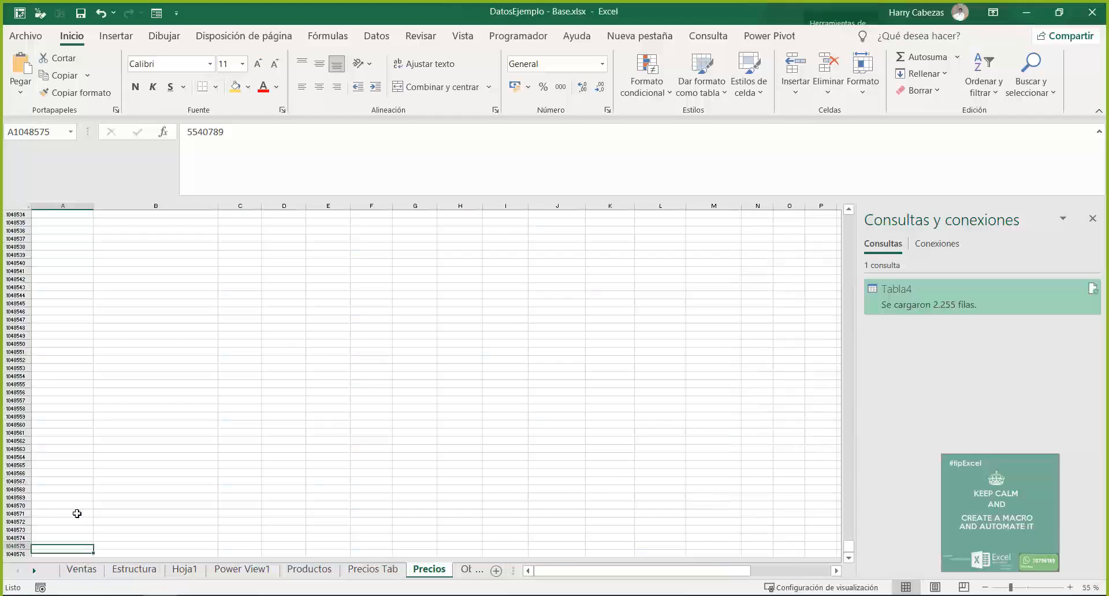
pyautogui.hotkey('ctrl', 'Up')
pyautogui.hotkey('ctrl', 'Up')
pyautogui.hotkey('ctrl', 'Down')
pyautogui.press('Up')
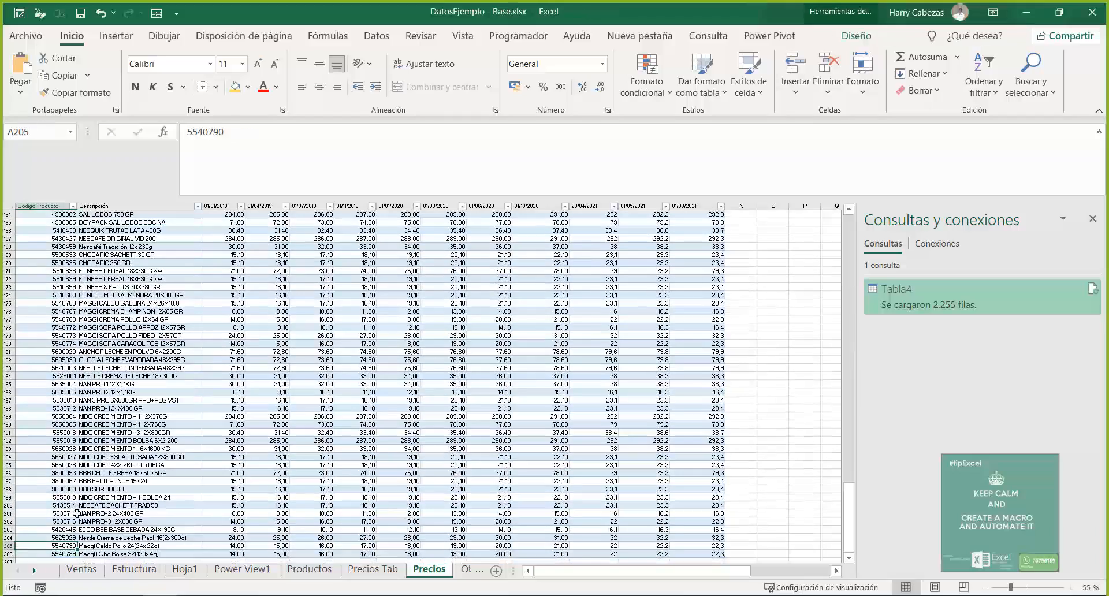
pyautogui.press('Right')
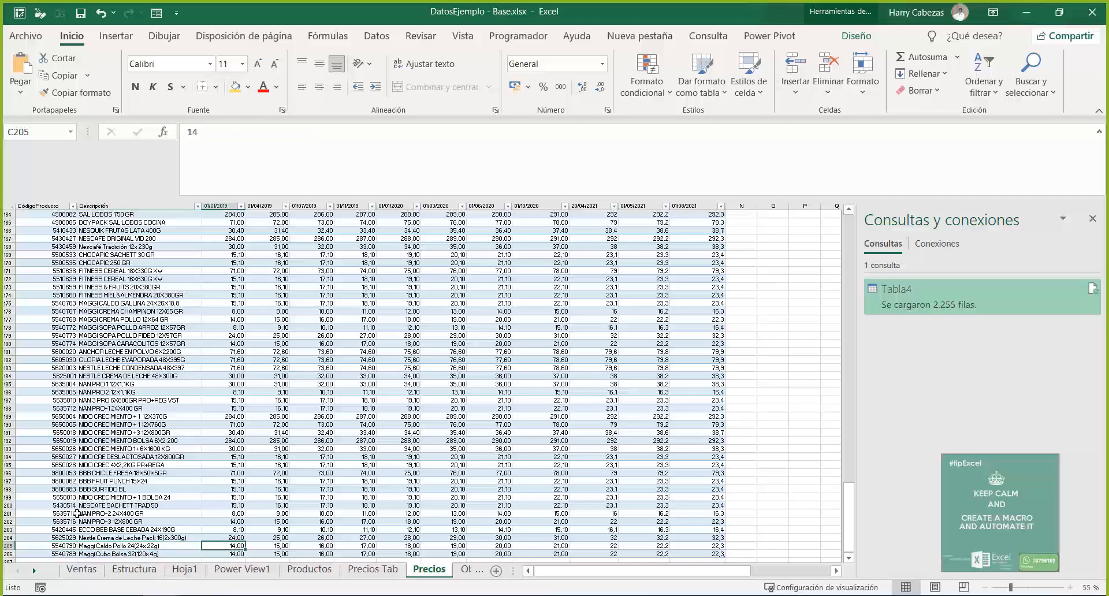
pyautogui.press('Right')
pyautogui.press('Left')
pyautogui.click(82, 569)
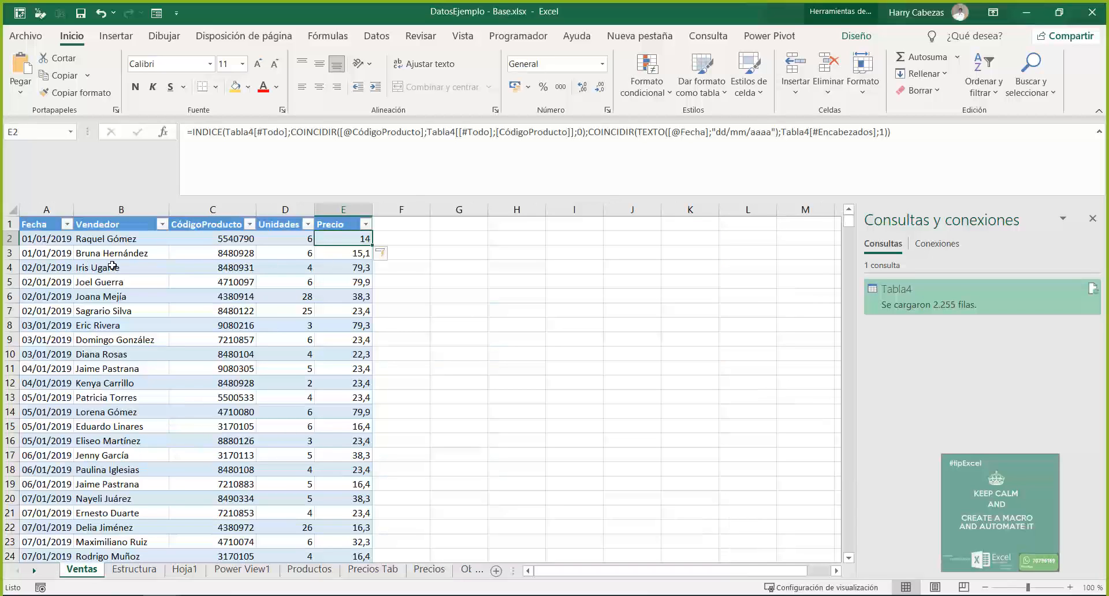
# - Copy product code 8480931 from cell C4 of Ventas and search for it in the Precios sheet
pyautogui.click(232, 269)
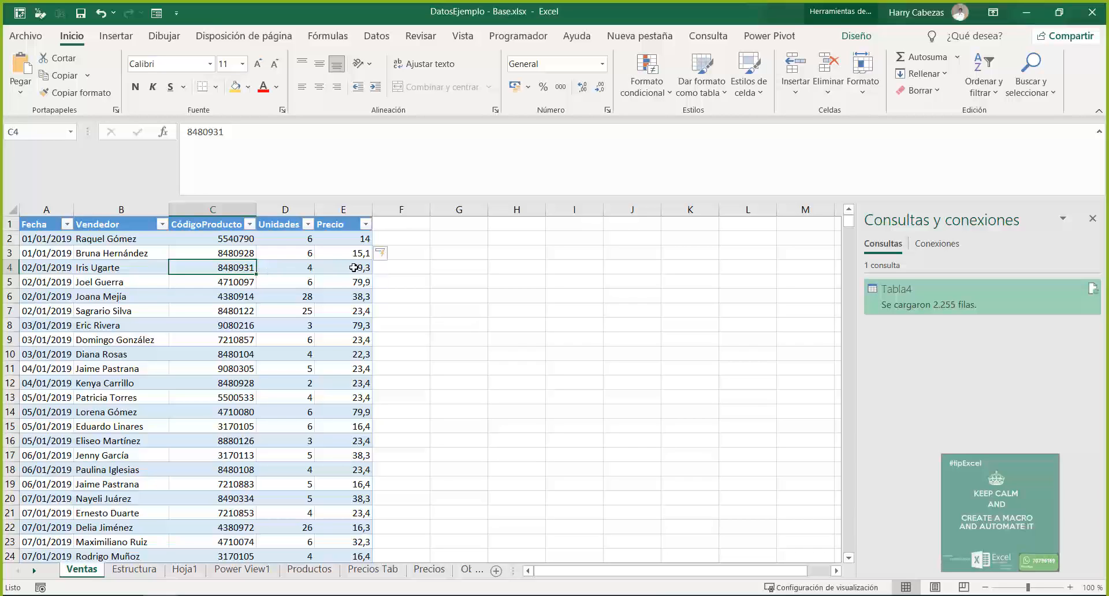
pyautogui.hotkey('ctrl', 'c')
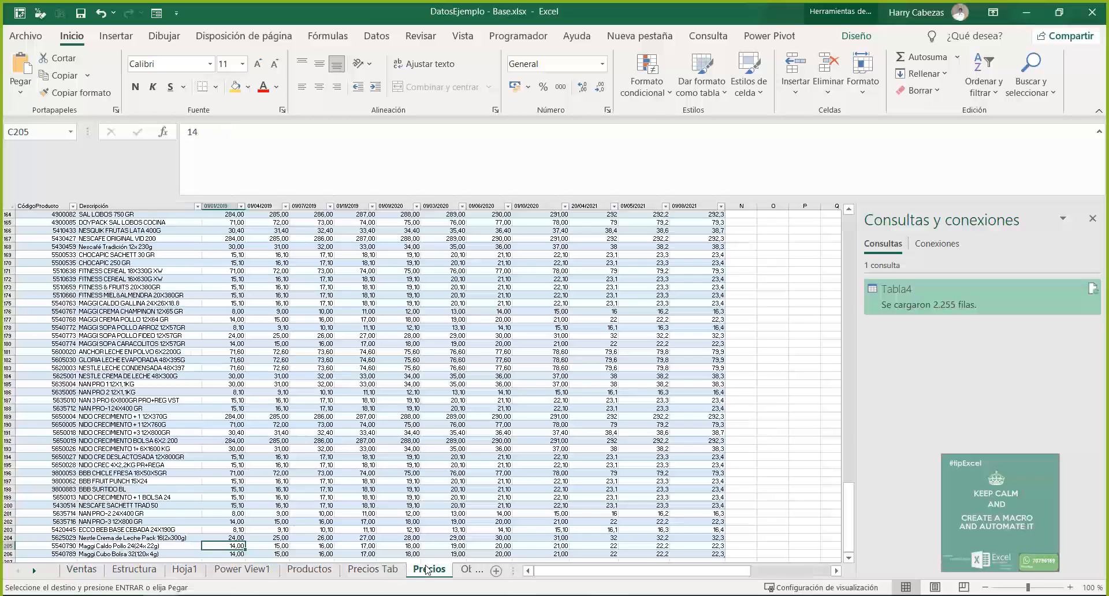
pyautogui.click(428, 570)
pyautogui.hotkey('ctrl', 'b')
pyautogui.hotkey('ctrl', 'v')
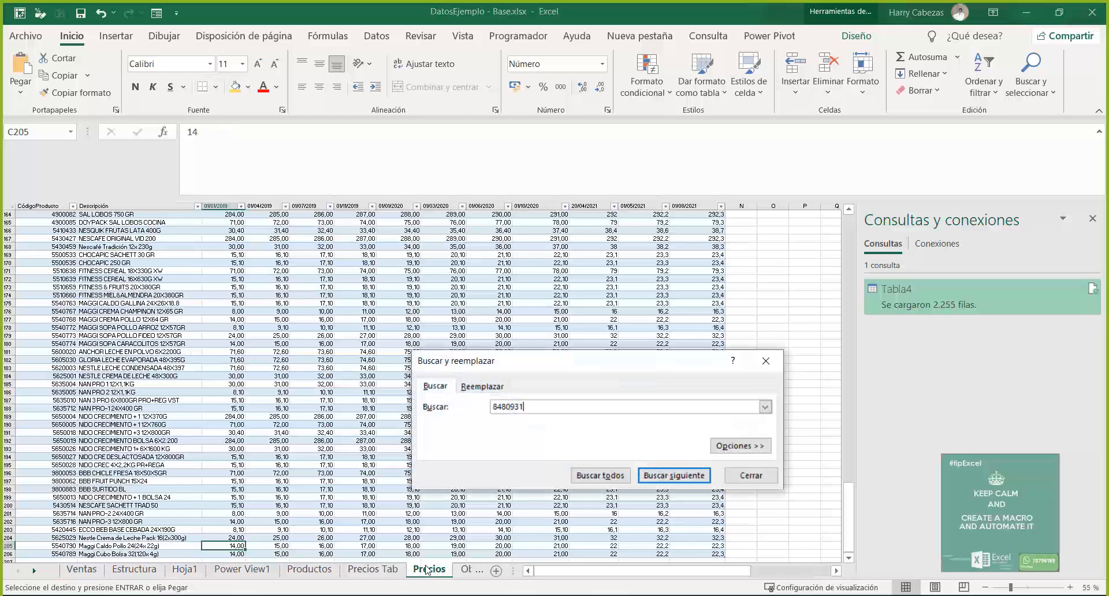
pyautogui.press('Return')
pyautogui.press('Escape')
# - Examine the prices of product 8480931 across all date columns through 01/08/2021 and go back to Ventas
pyautogui.press('Right')
pyautogui.press('Right')
pyautogui.press('Right')
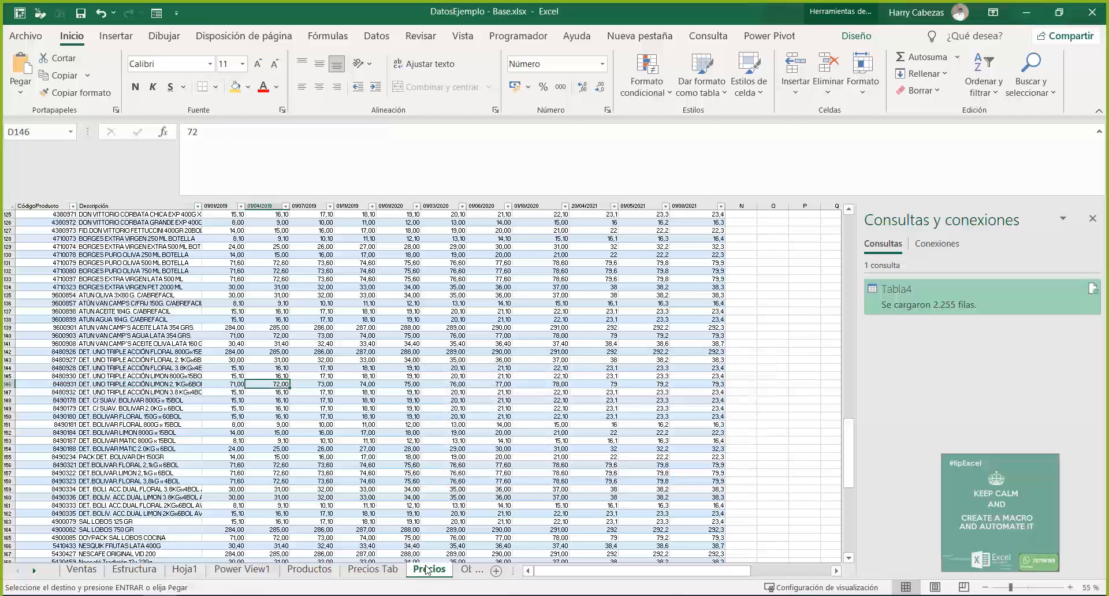
pyautogui.press('Left')
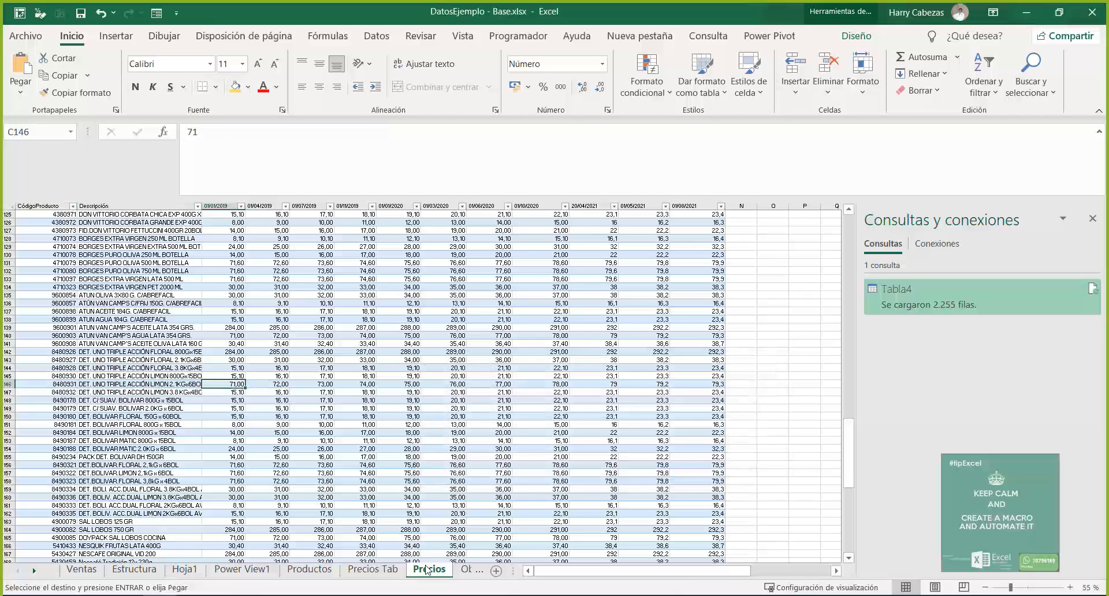
pyautogui.press('Right')
pyautogui.press('Right')
pyautogui.press('Right')
pyautogui.press('Right')
pyautogui.press('Right')
pyautogui.press('Right')
pyautogui.press('Right')
pyautogui.press('Right')
pyautogui.press('Right')
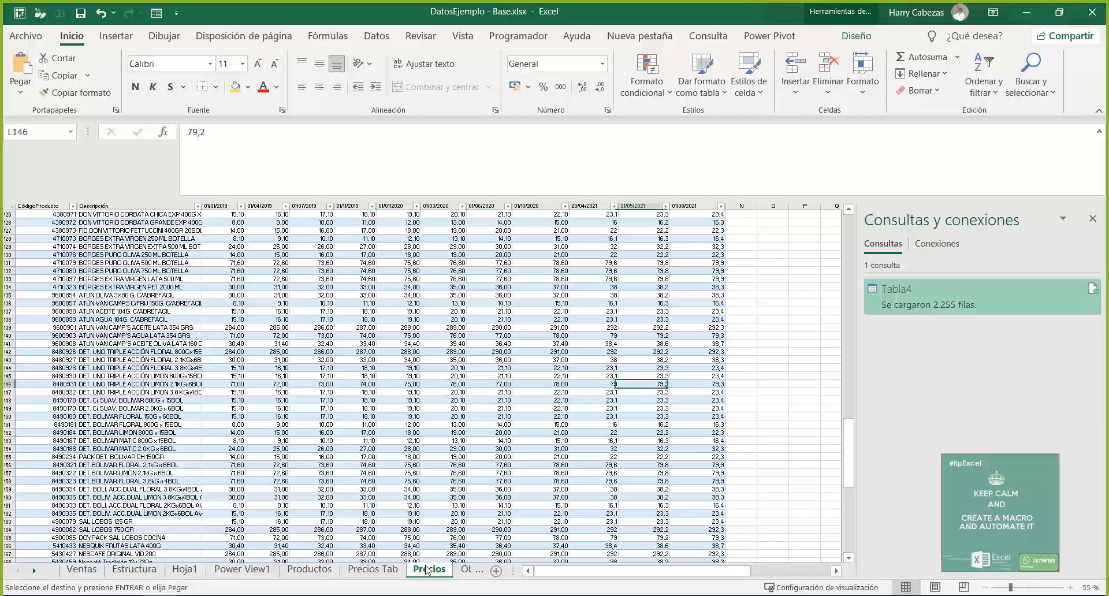
pyautogui.press('Right')
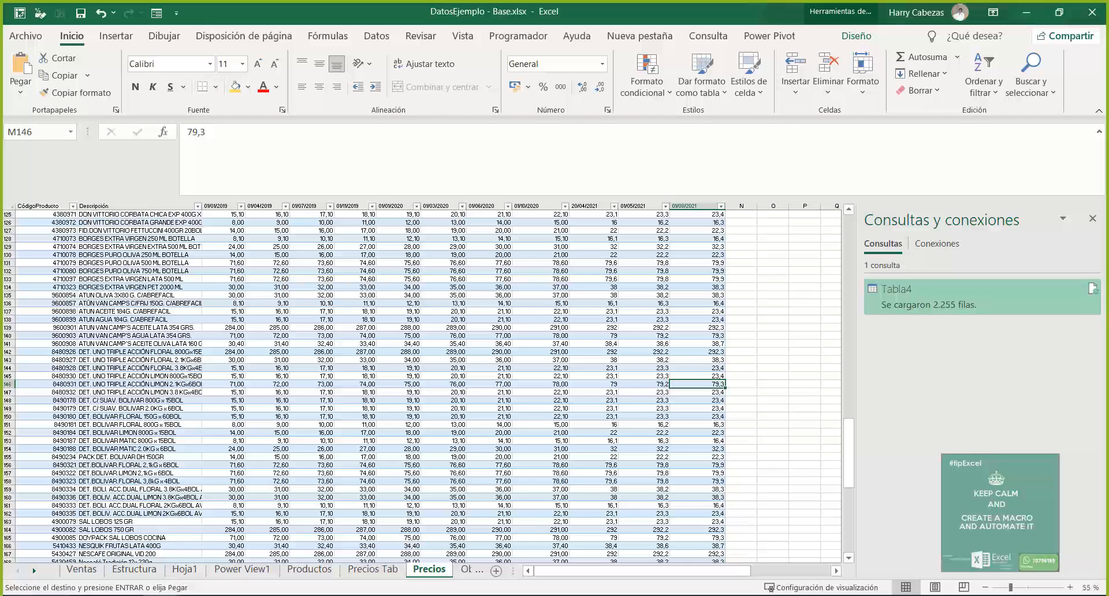
pyautogui.click(81, 570)
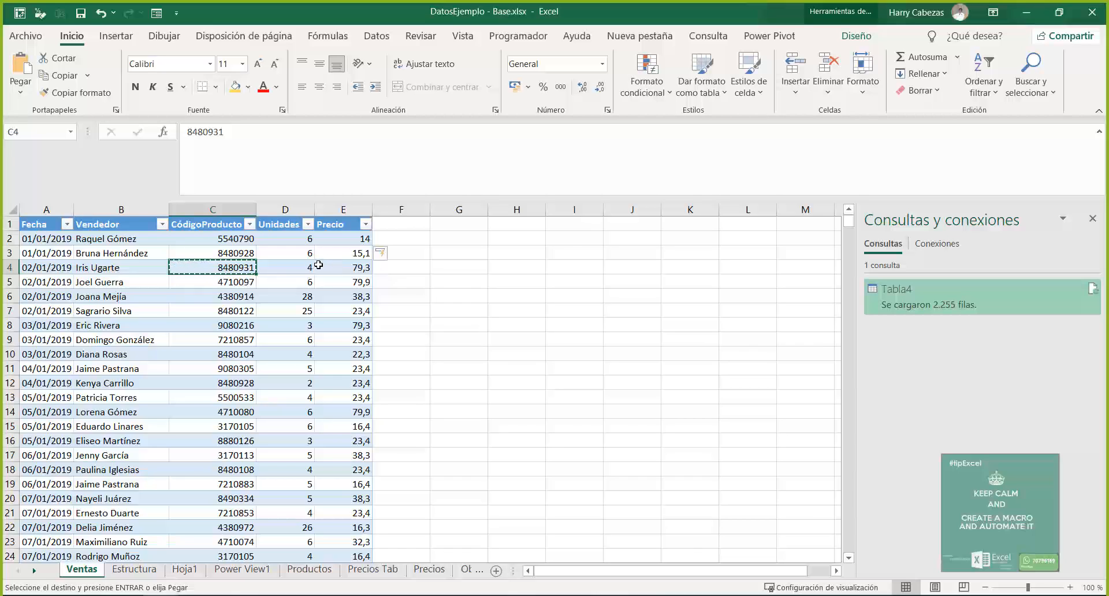
# - Set the match type of the second COINCIDIR in cell E2's formula to -1 and enter the formula
pyautogui.click(329, 239)
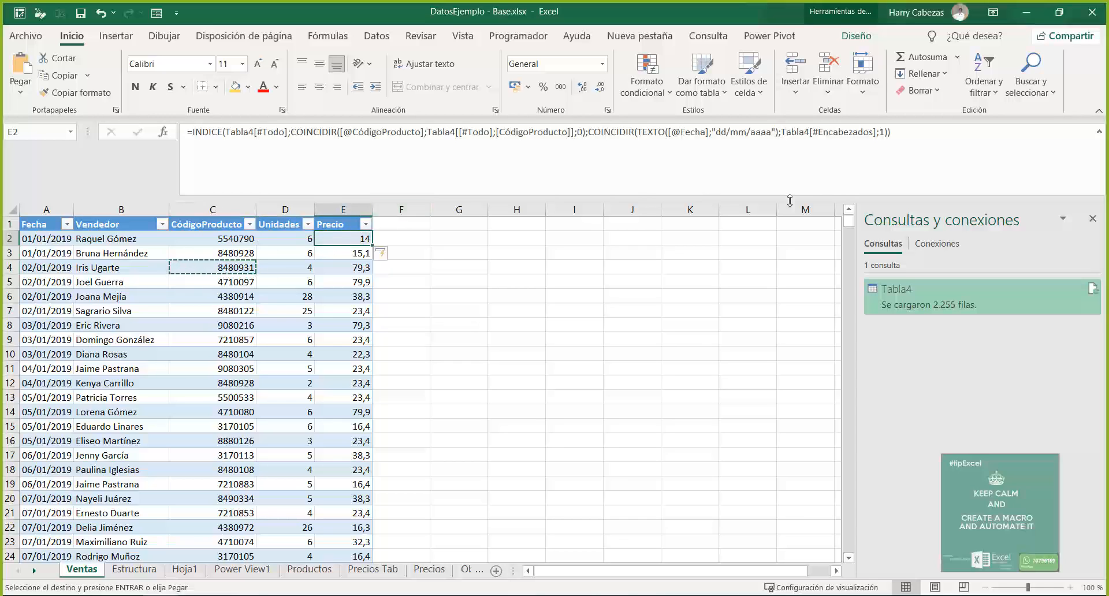
pyautogui.click(882, 132)
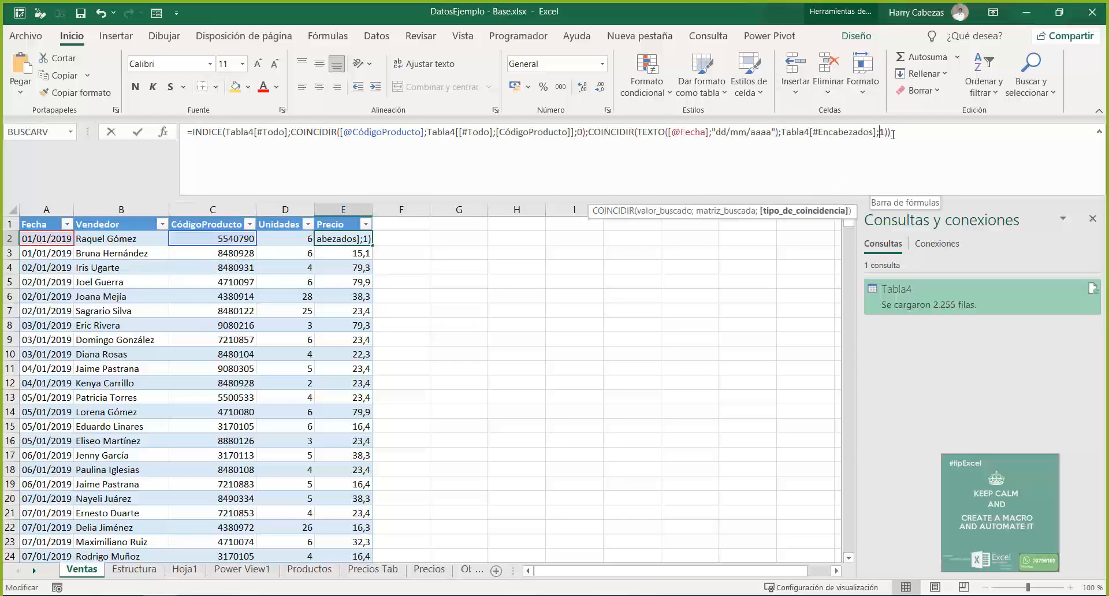
pyautogui.write('-')
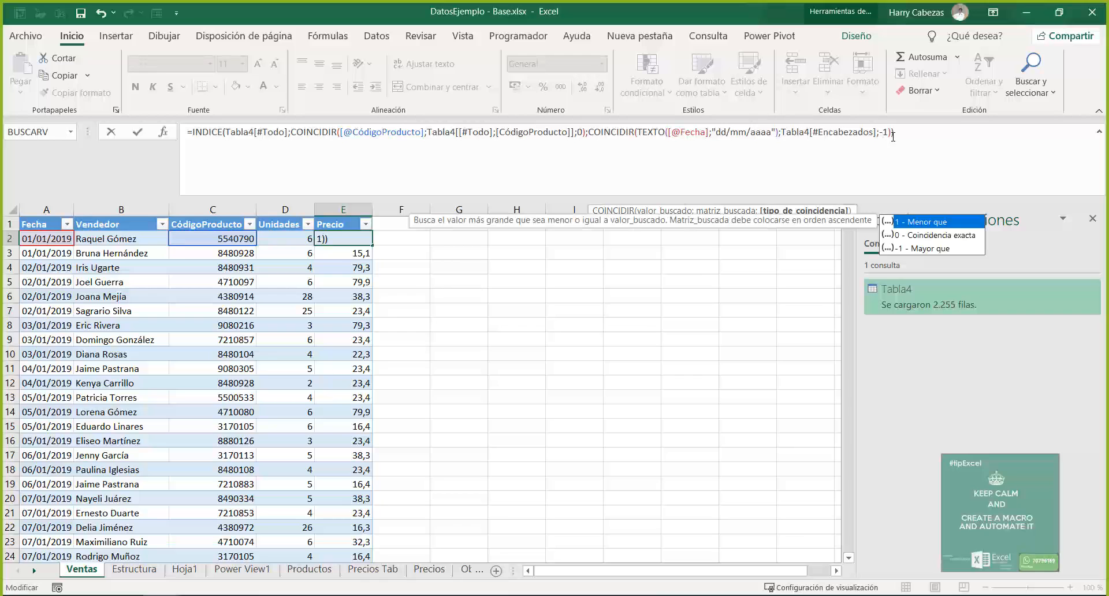
pyautogui.press('Return')
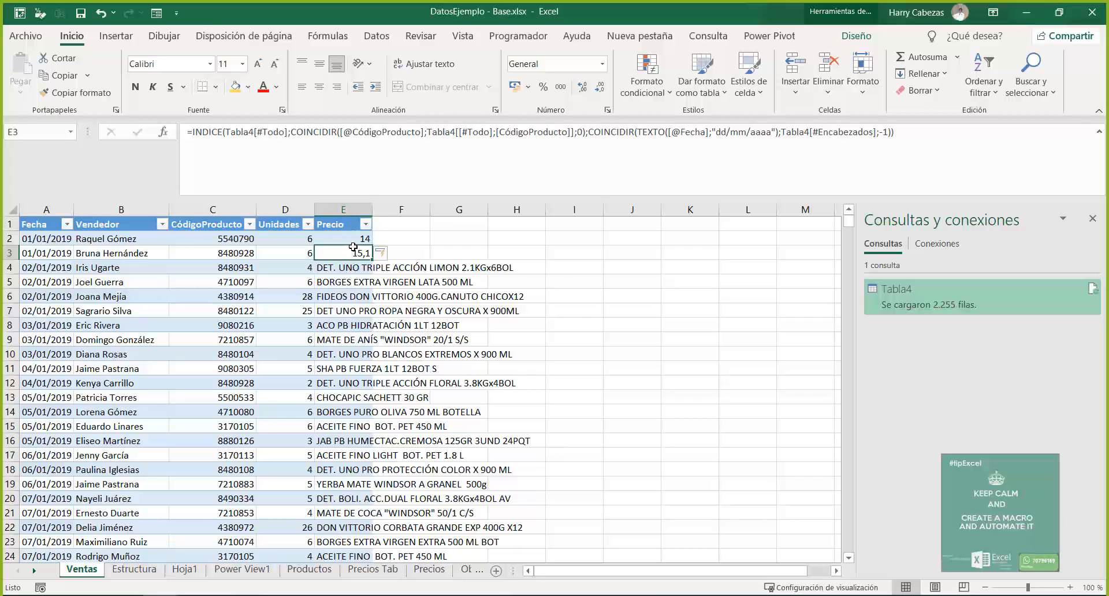
# - Compare the result in cell E4 of Ventas with row 146 of Precios, from the 01/08/2021 price back to the Descripción column
pyautogui.click(349, 264)
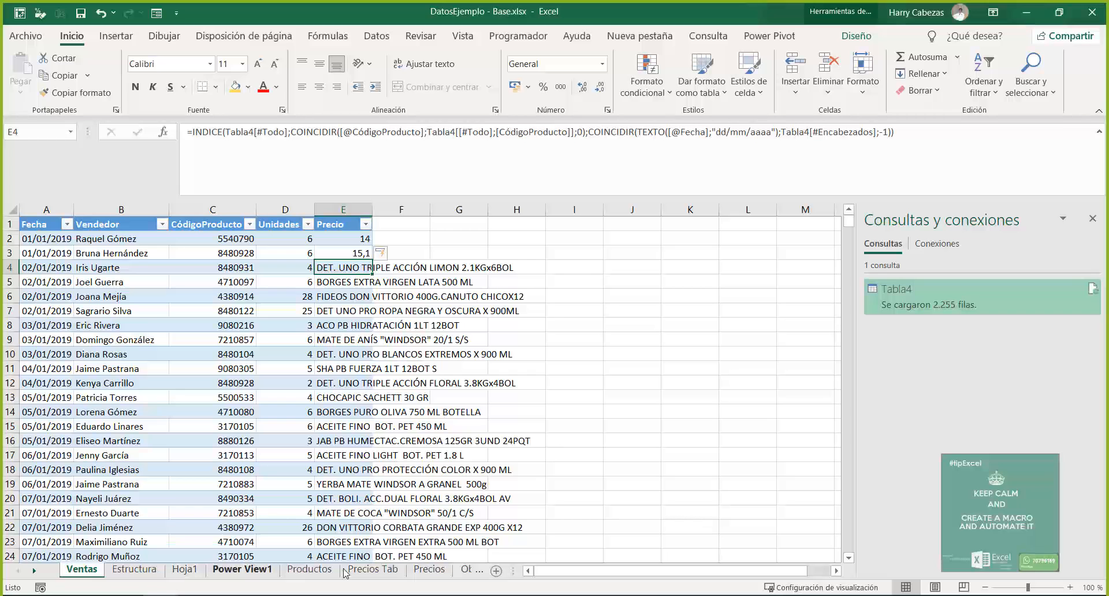
pyautogui.click(430, 569)
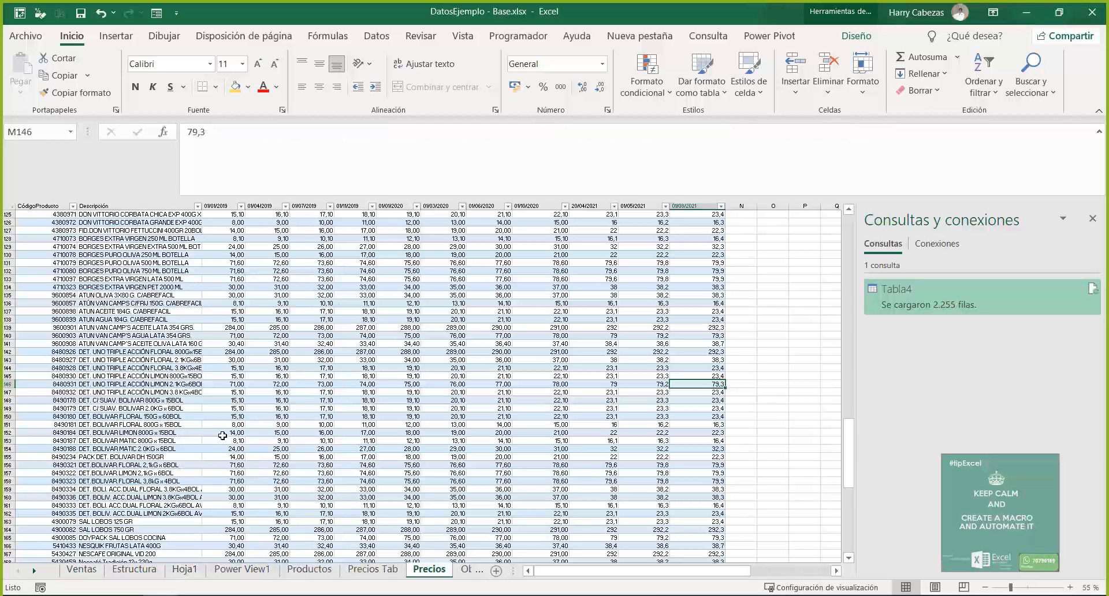
pyautogui.press('Left')
pyautogui.press('Left')
pyautogui.press('Left')
pyautogui.press('Left')
pyautogui.press('Left')
pyautogui.press('Left')
pyautogui.press('Left')
pyautogui.press('Left')
pyautogui.press('Left')
pyautogui.press('Left')
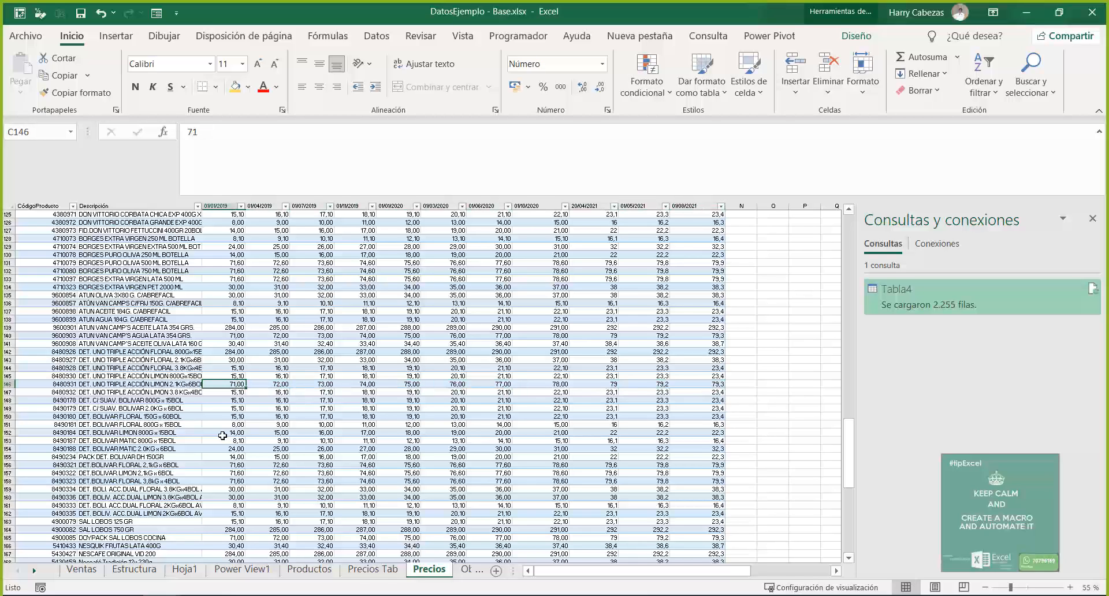
pyautogui.press('Left')
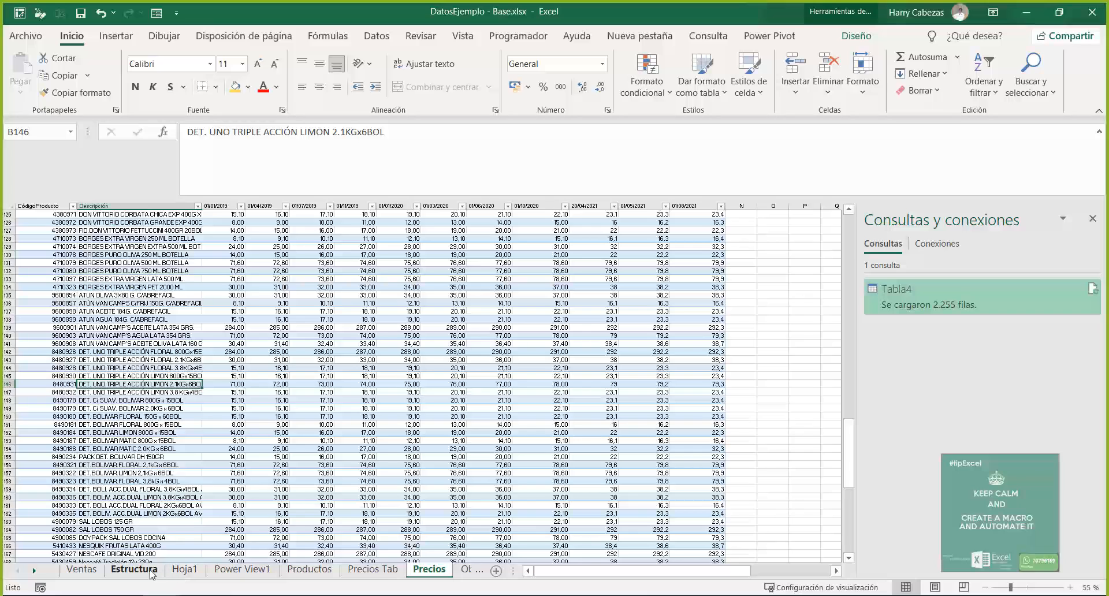
pyautogui.click(88, 571)
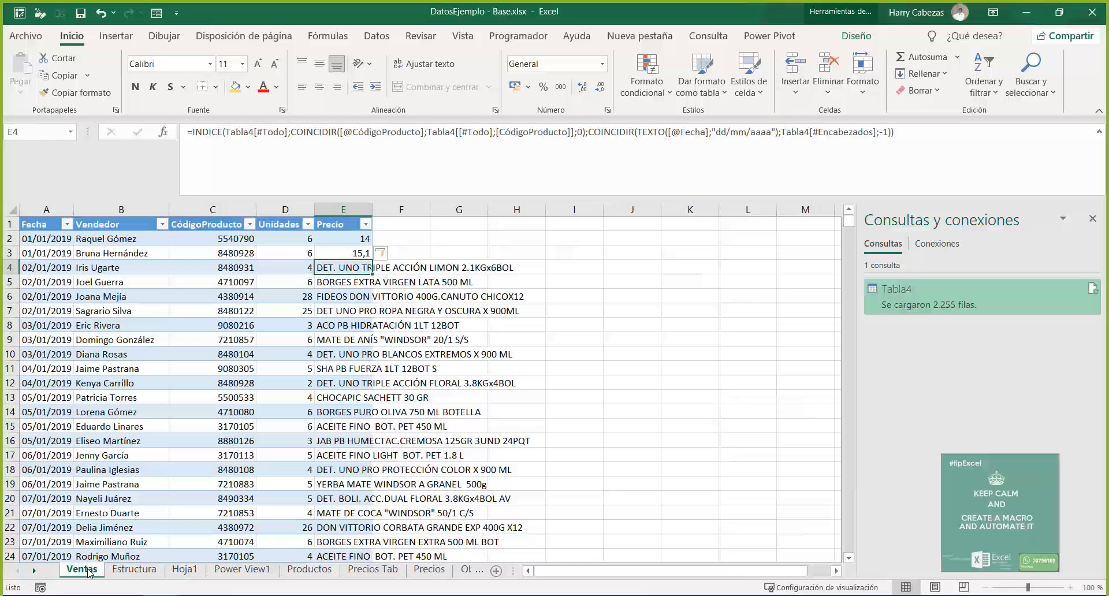
# - Examine the code, description and first price columns of product 8480931 in Precios to see which column the -1 match picks
pyautogui.click(429, 569)
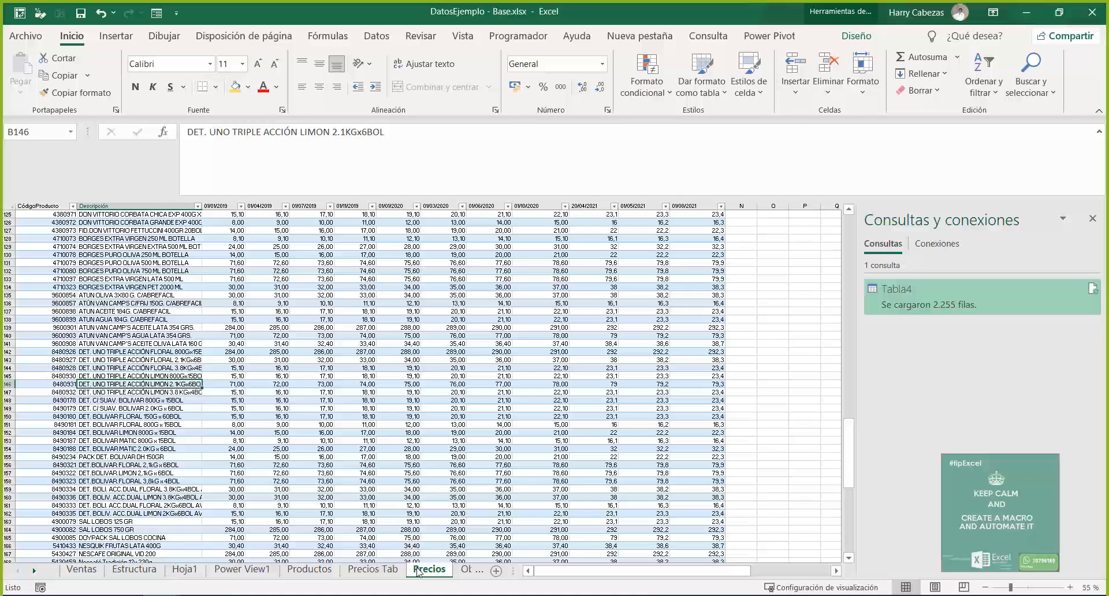
pyautogui.press('Left')
pyautogui.press('Right')
pyautogui.press('Right')
pyautogui.press('Left')
pyautogui.press('Left')
pyautogui.press('Right')
pyautogui.press('Right')
pyautogui.press('Left')
pyautogui.press('Left')
pyautogui.press('Right')
pyautogui.press('Right')
pyautogui.press('Right')
pyautogui.press('Right')
pyautogui.press('Right')
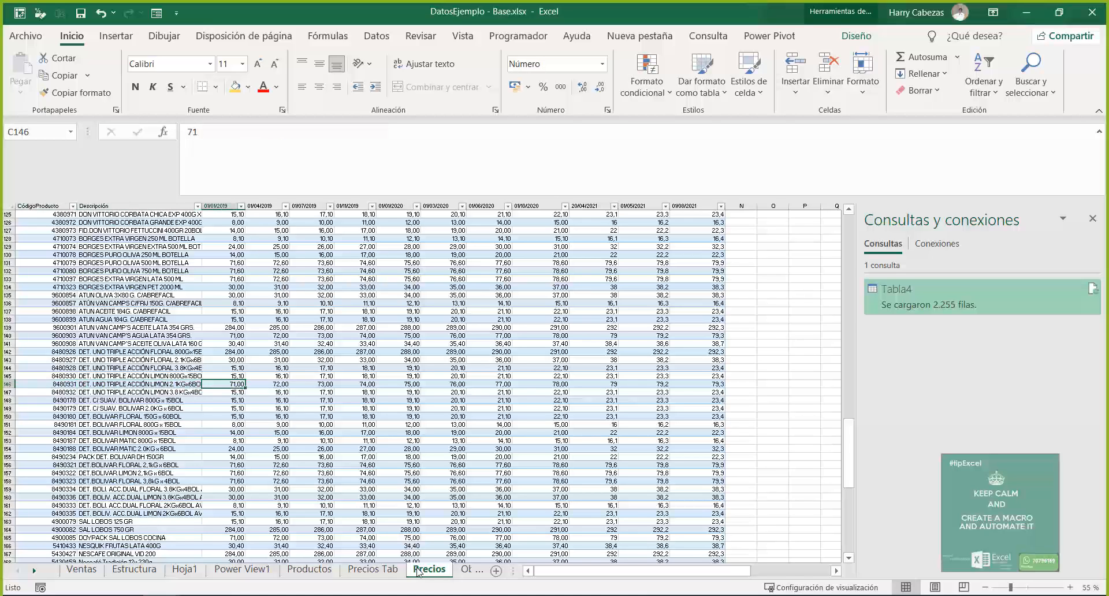
# - Compare the prices in row 146 of Precios from the first date column through 20/04/2021 and back again
pyautogui.press('Right')
pyautogui.press('Right')
pyautogui.press('Right')
pyautogui.press('Right')
pyautogui.press('Right')
pyautogui.press('Right')
pyautogui.press('Right')
pyautogui.press('Right')
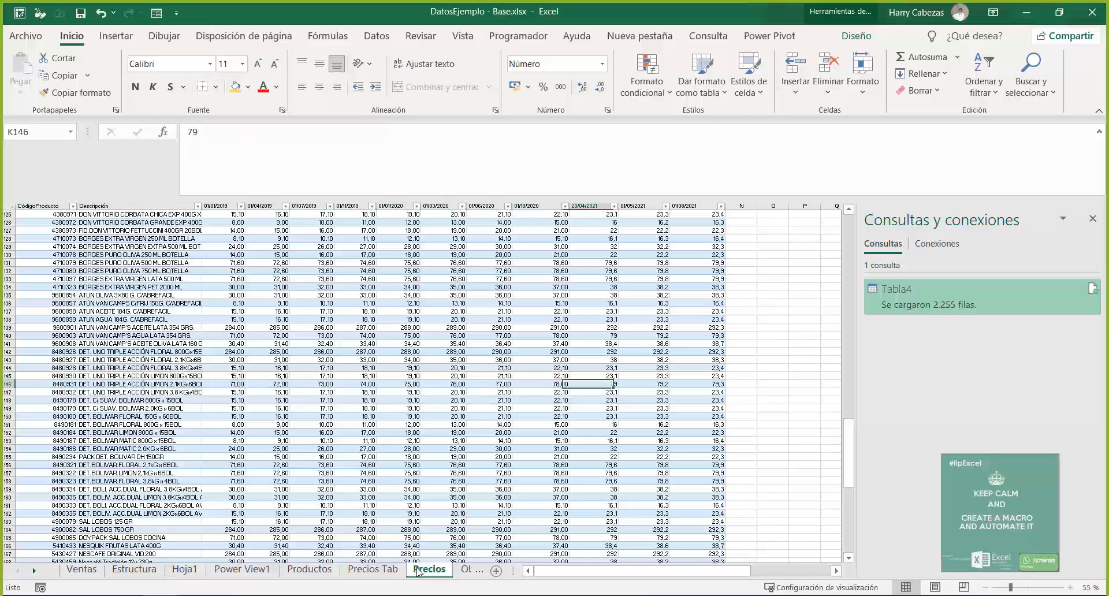
pyautogui.press('Left')
pyautogui.press('Left')
pyautogui.press('Left')
pyautogui.press('Left')
pyautogui.press('Left')
pyautogui.press('Left')
pyautogui.press('Left')
pyautogui.press('Left')
pyautogui.press('Left')
pyautogui.press('Left')
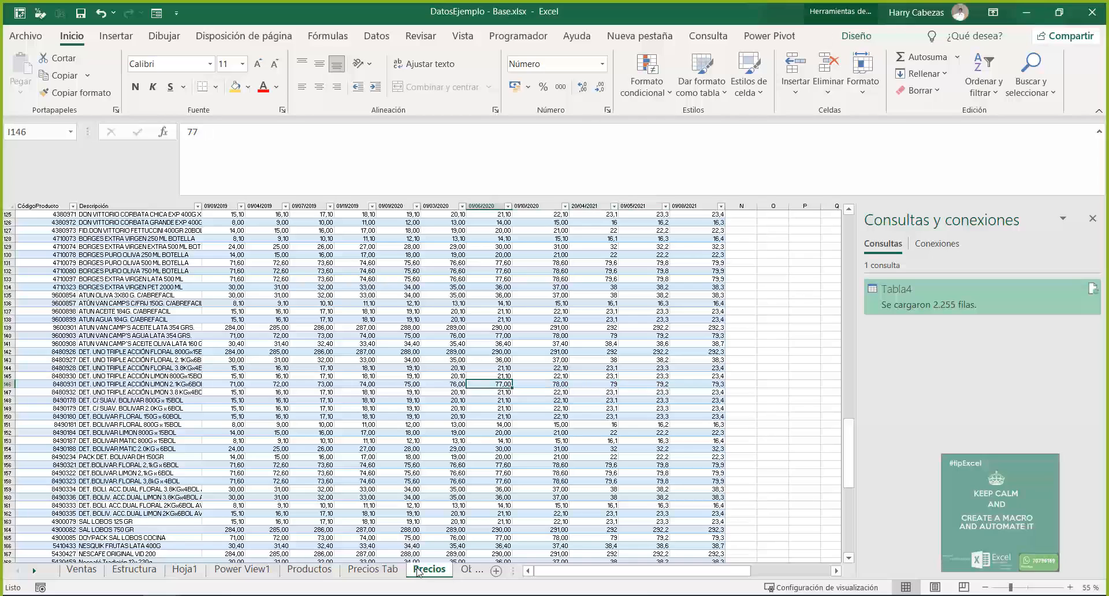
pyautogui.press('Left')
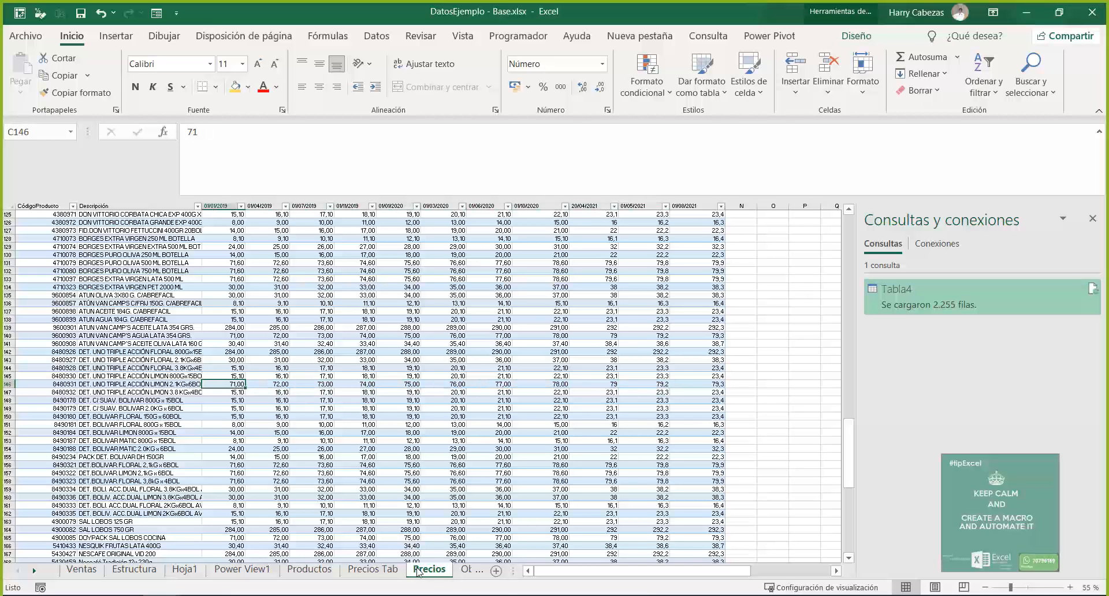
# - Return to Ventas and check the Precio formula and results in cells E2 and E4
pyautogui.click(83, 570)
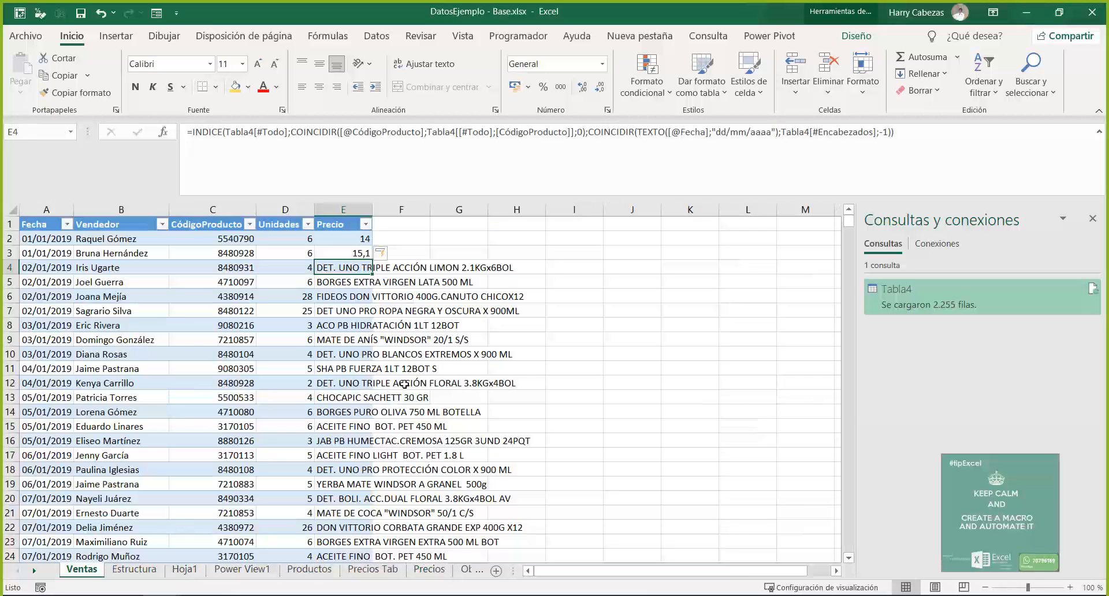
pyautogui.click(349, 240)
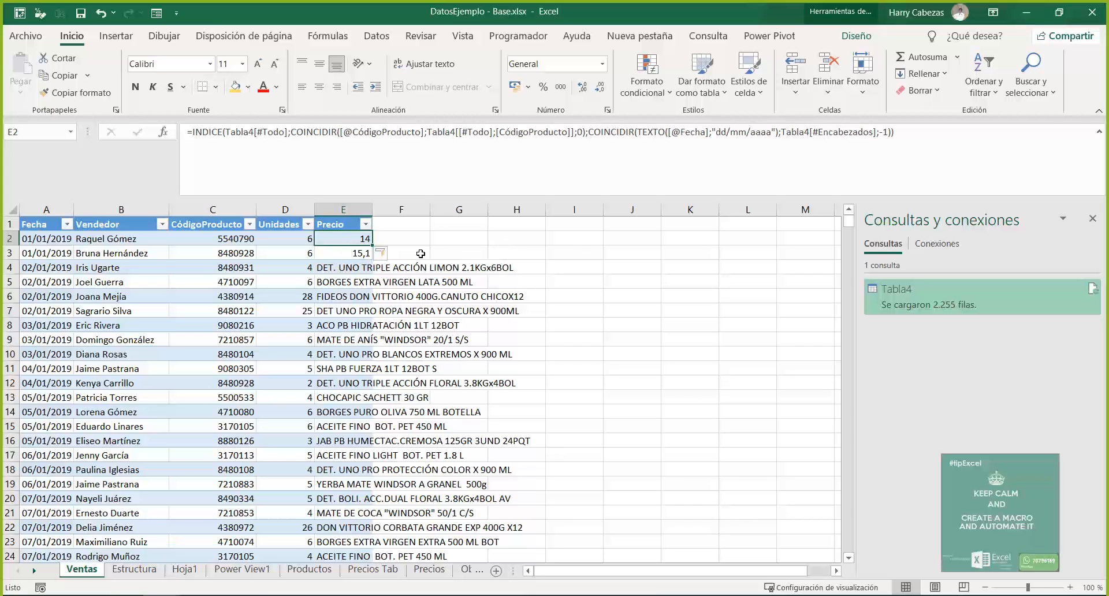
pyautogui.click(519, 249)
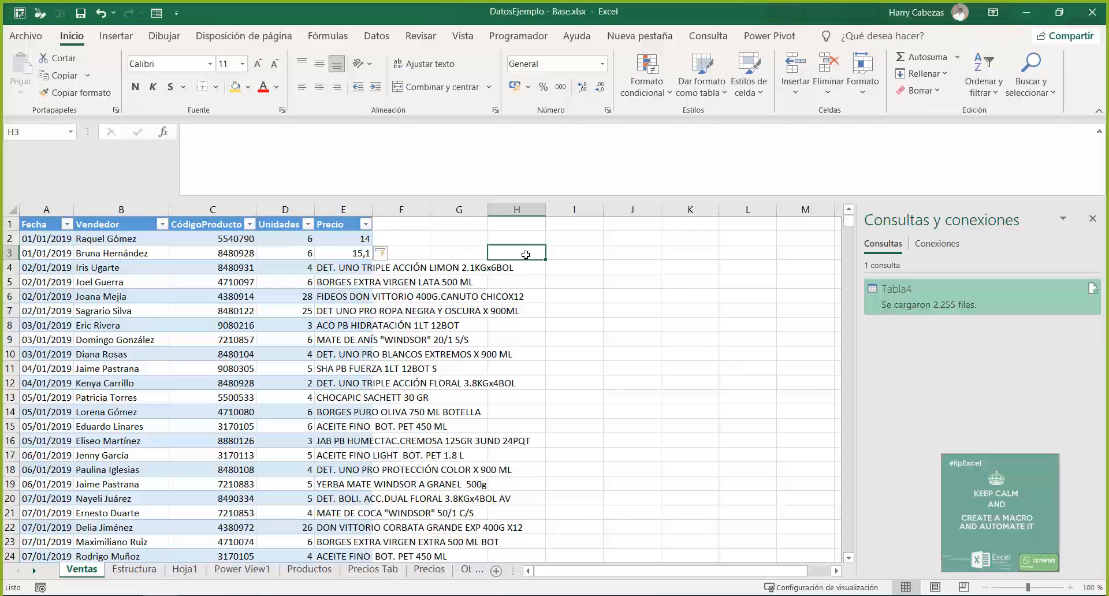
pyautogui.click(338, 265)
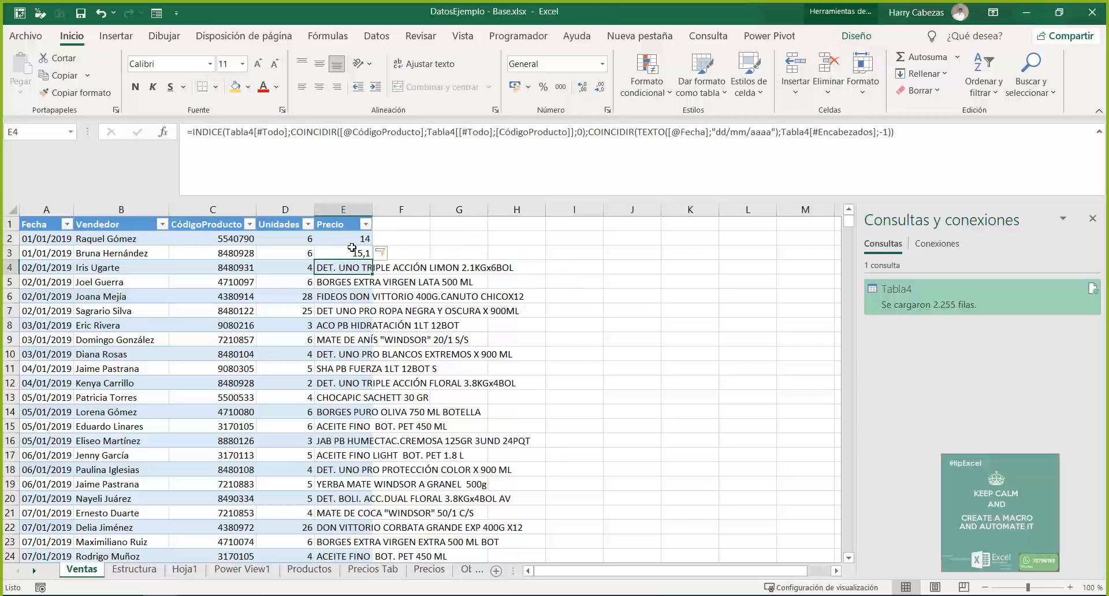
# - Close Consultas y conexiones to free up space beside the Ventas sheet
pyautogui.click(629, 266)
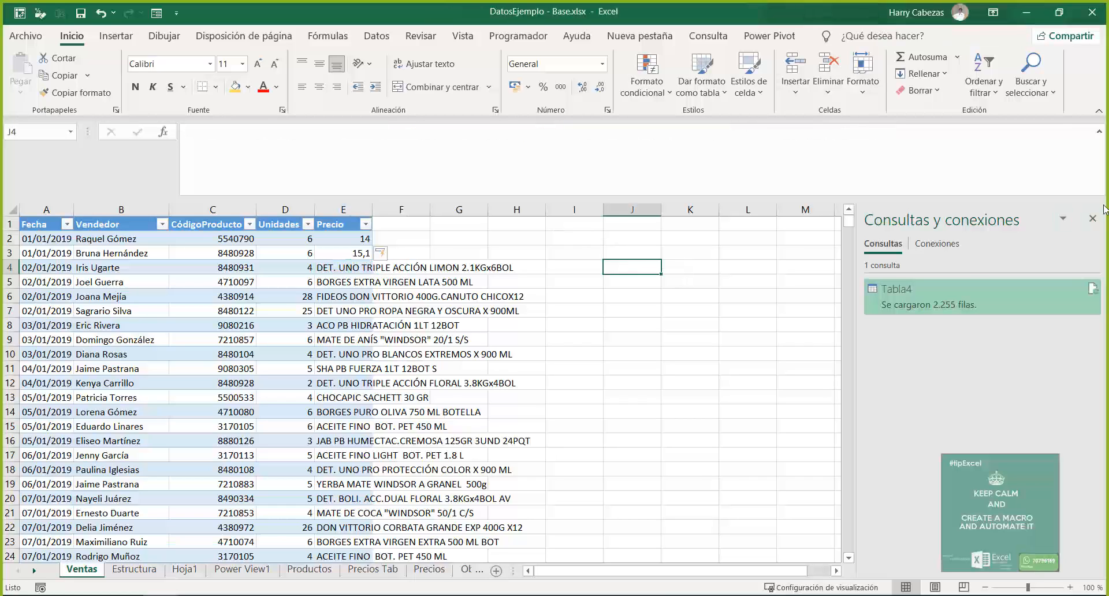
pyautogui.click(1093, 218)
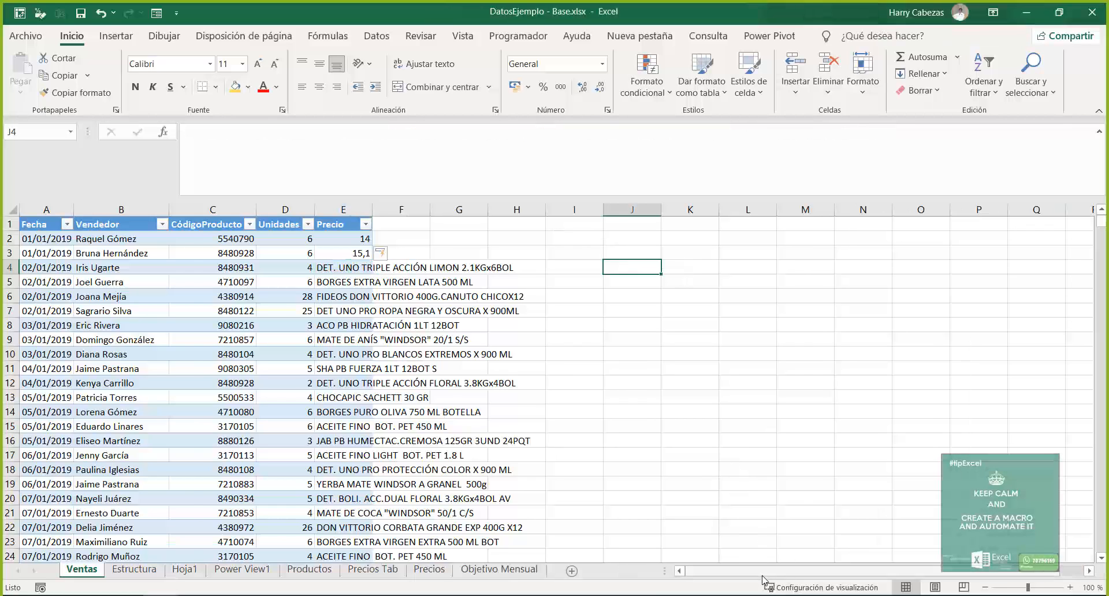
pyautogui.moveTo(763, 576); pyautogui.dragTo(706, 572)
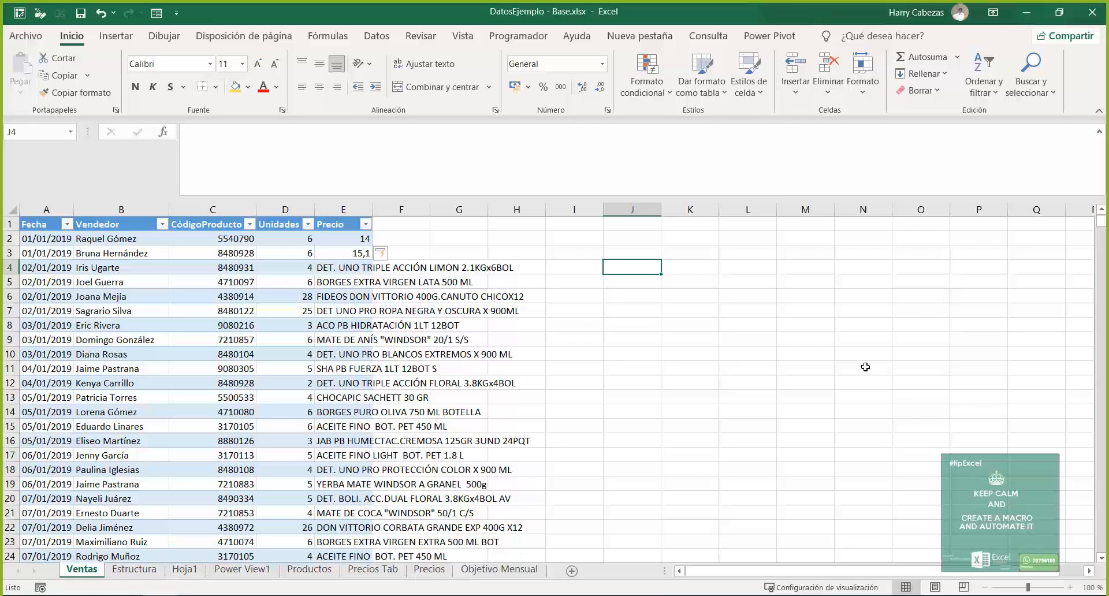
# - Try a COINCIDIR formula in cell J4 of Ventas that looks up "01/01/2019" in Tabla4's headers with match type 1
pyautogui.write('=')
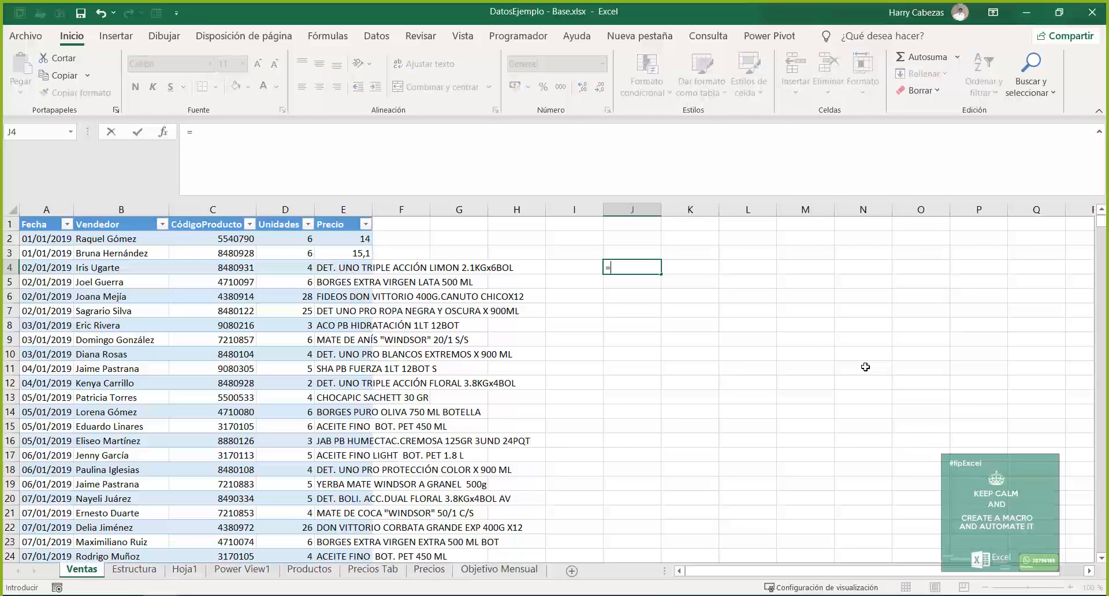
pyautogui.write('Coin')
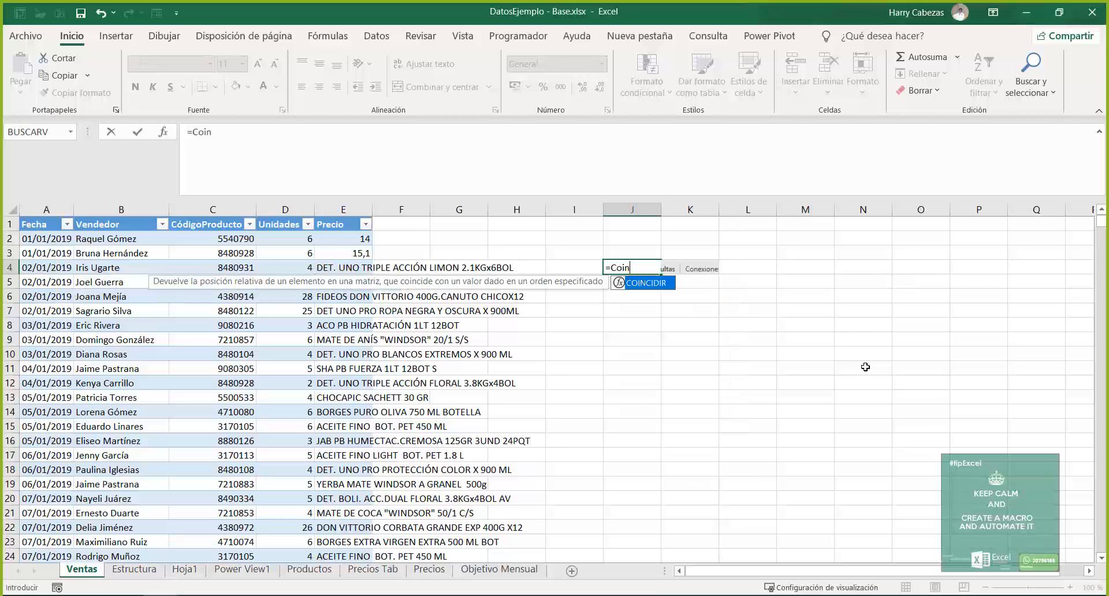
pyautogui.press('Tab')
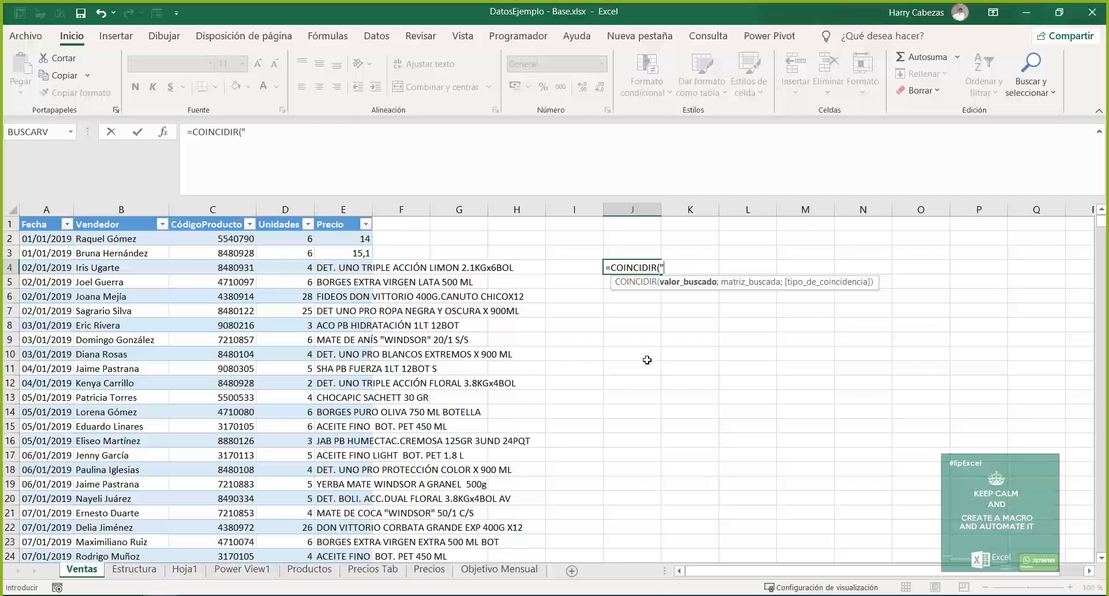
pyautogui.write('01/01/201')
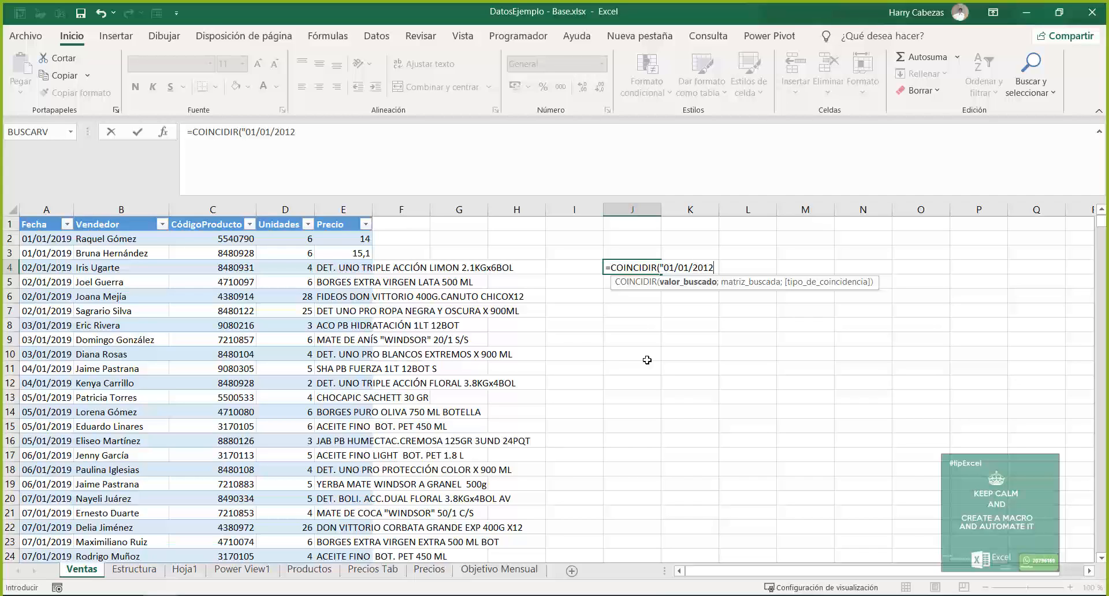
pyautogui.write('9";')
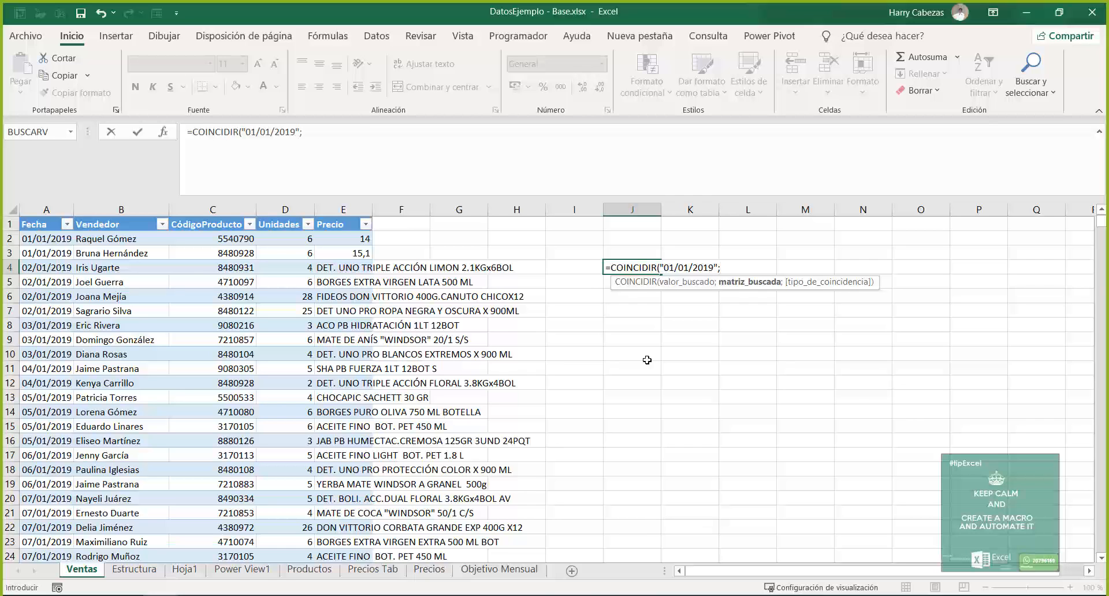
pyautogui.click(429, 569)
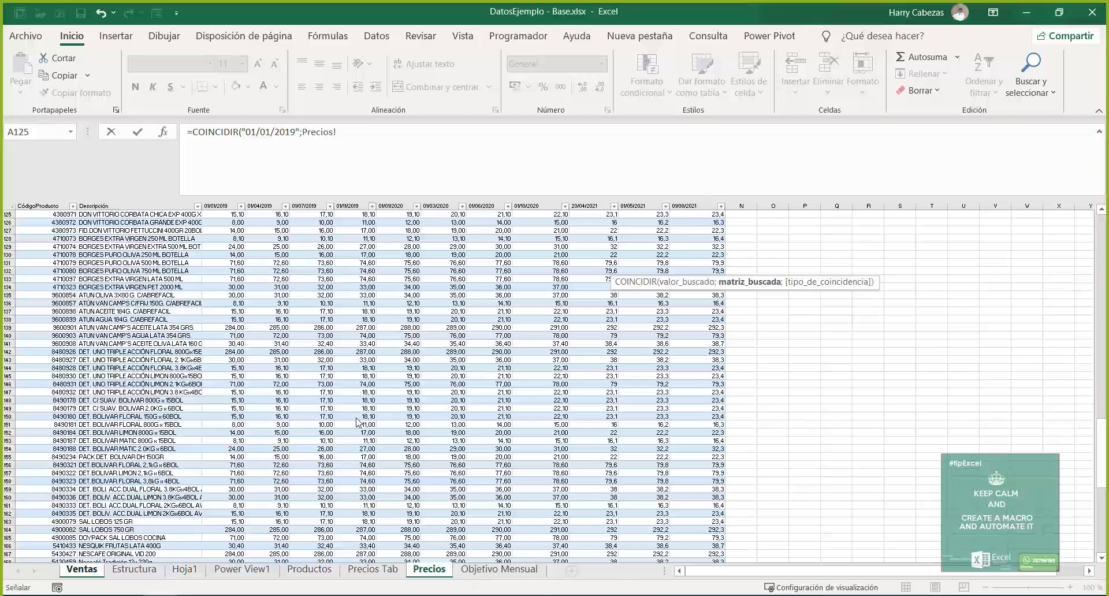
pyautogui.scroll(5, 207, 276)
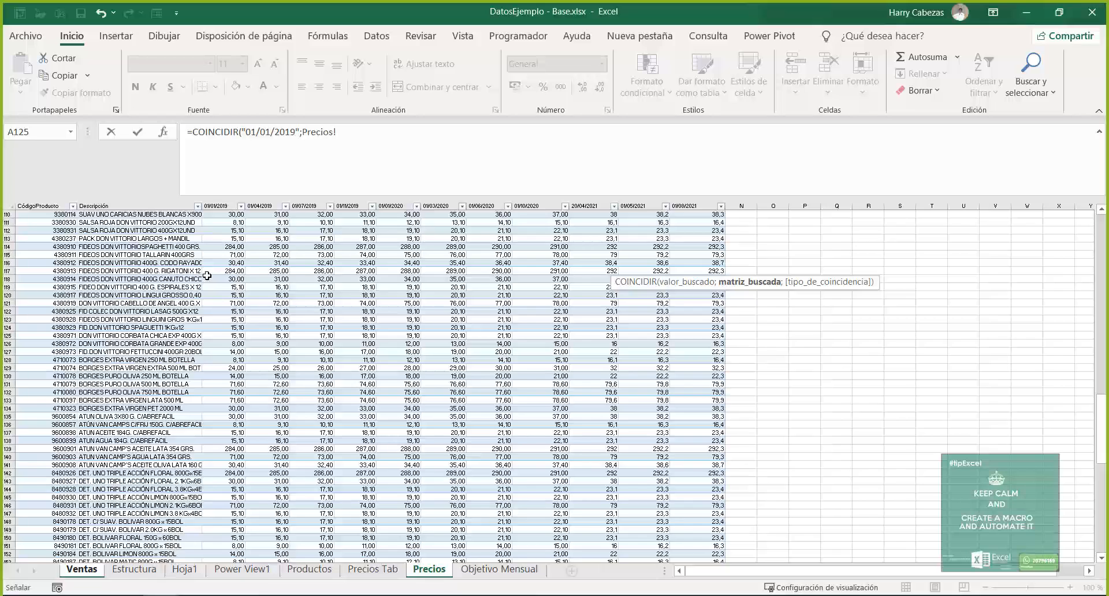
pyautogui.hotkey('ctrl', 'Up')
pyautogui.hotkey('ctrl', 'shift', 'Right')
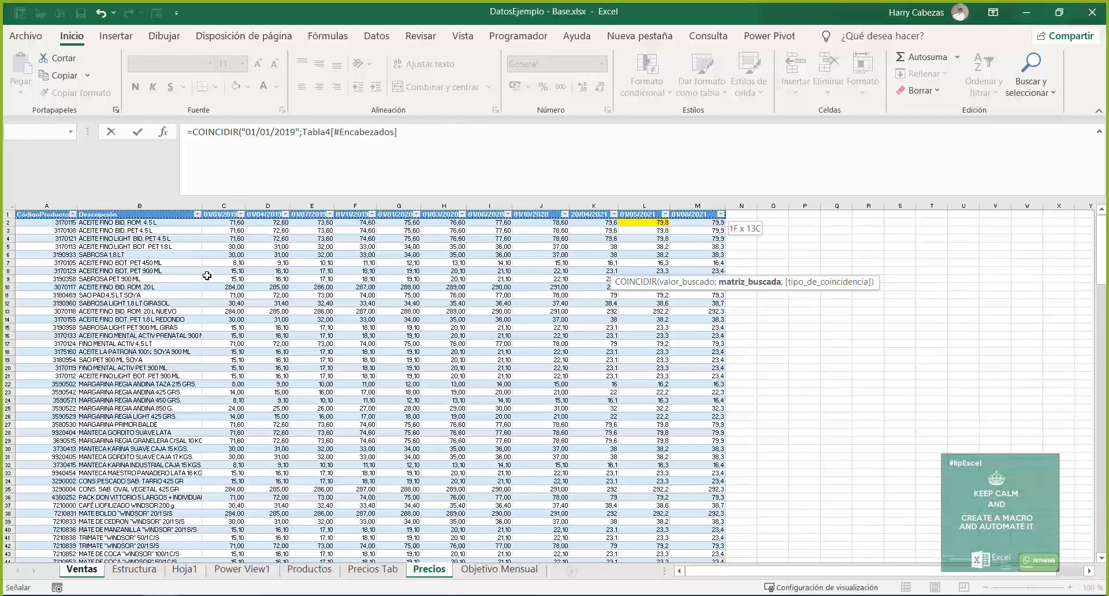
pyautogui.write(';')
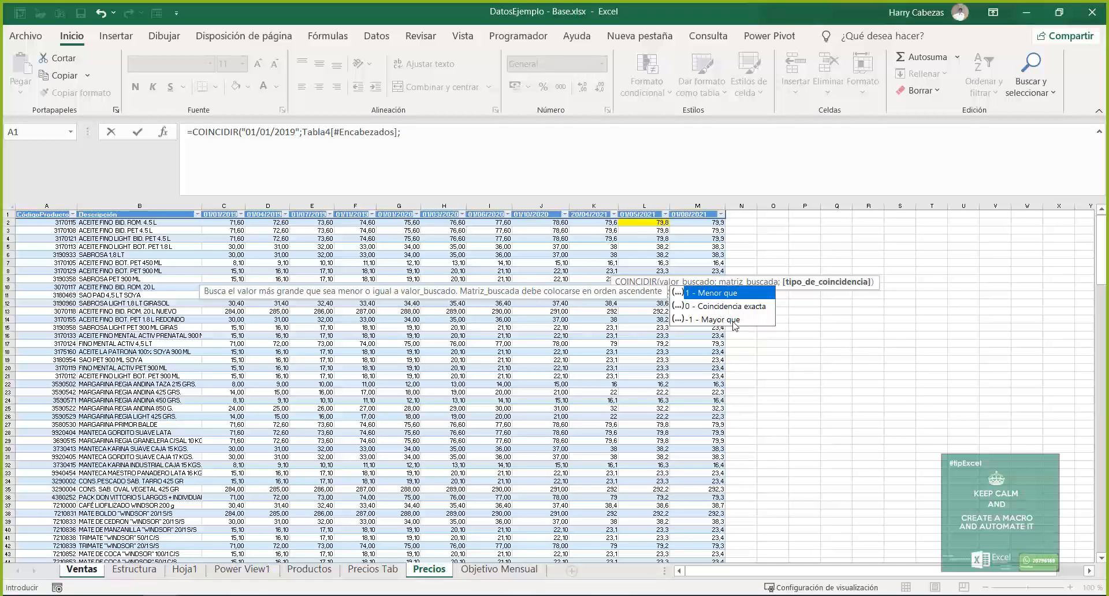
pyautogui.write('1')
pyautogui.press('Escape')
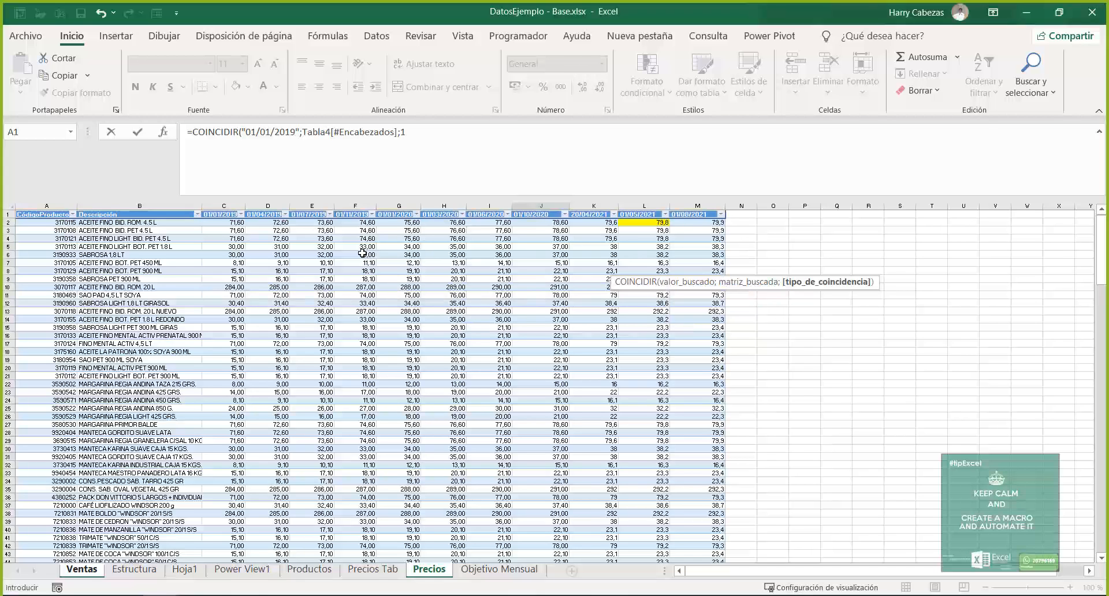
pyautogui.press('Escape')
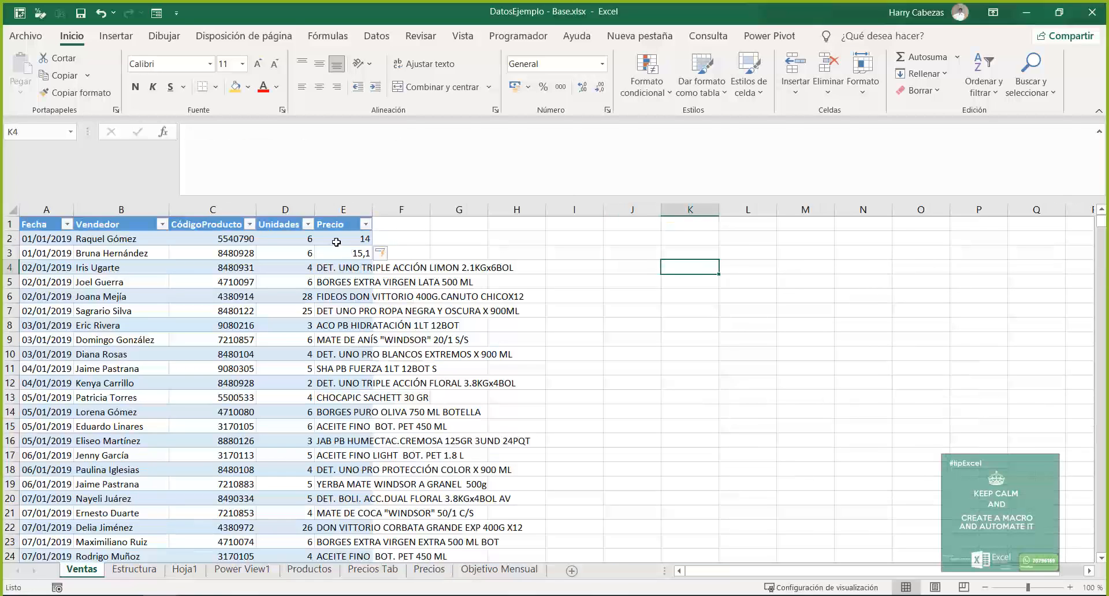
# - Enter a VALOR formula in cell O1 of Precios that converts Tabla4's 01/01/2019 header to a number
pyautogui.click(338, 241)
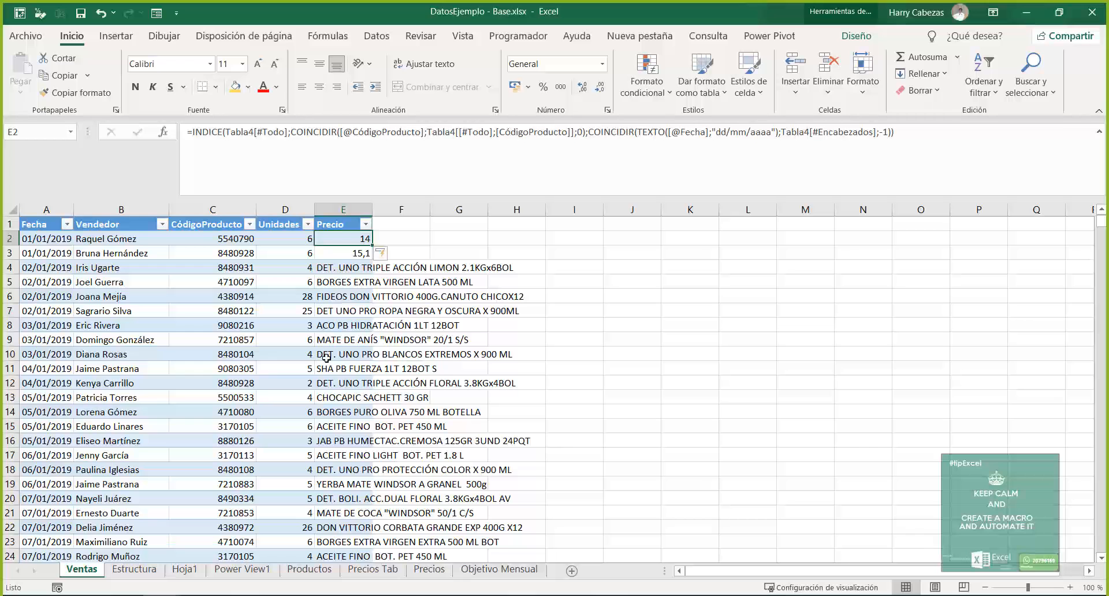
pyautogui.click(437, 575)
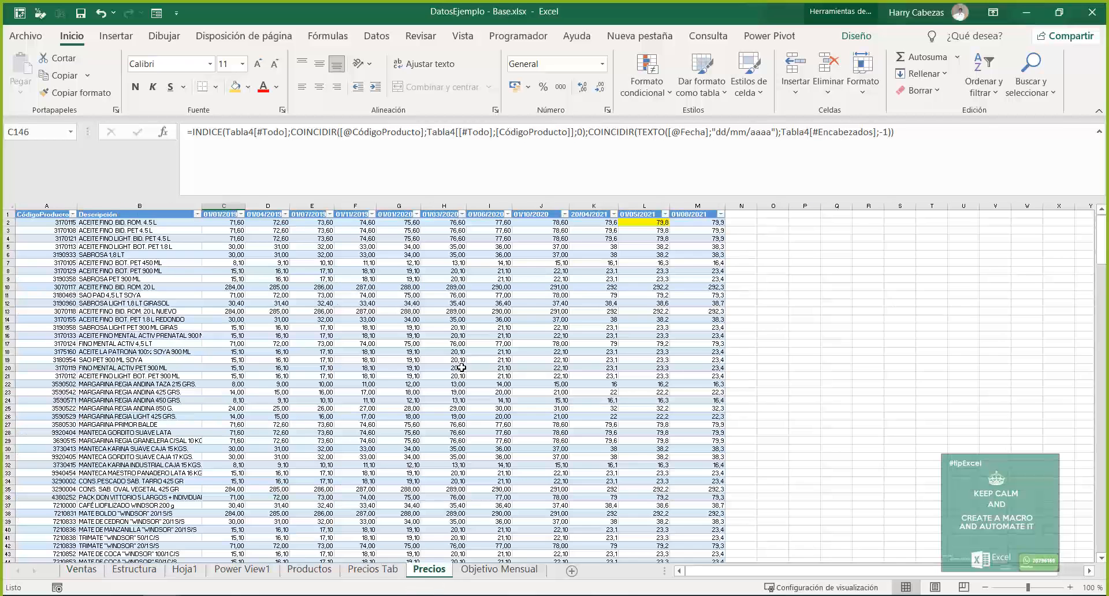
pyautogui.click(776, 214)
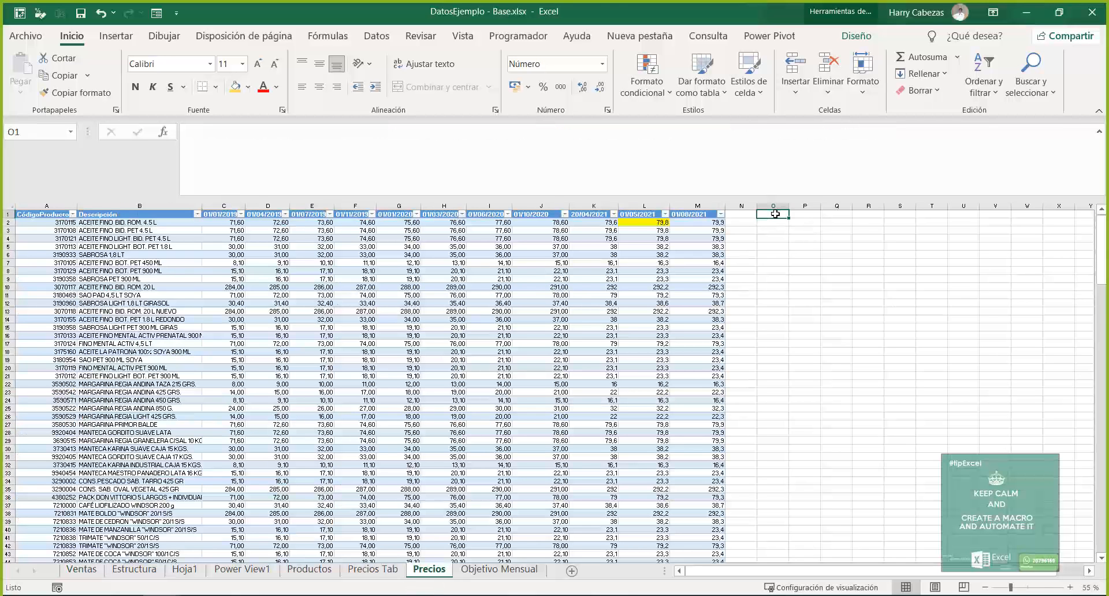
pyautogui.write('=va')
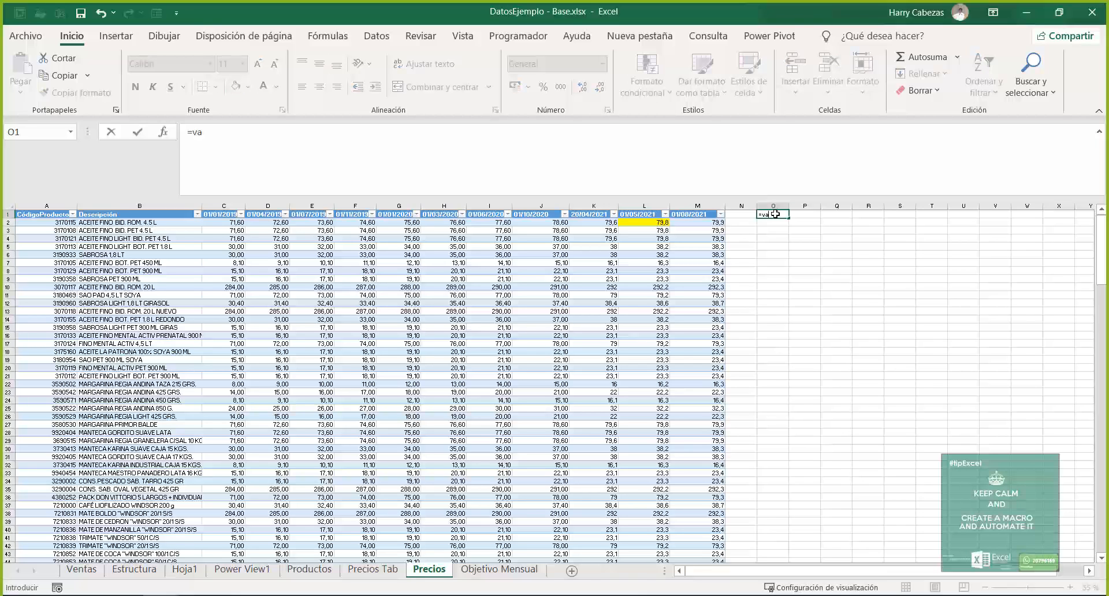
pyautogui.write('lor(')
pyautogui.press('Left')
pyautogui.press('Left')
pyautogui.press('Left')
pyautogui.press('Left')
pyautogui.press('Left')
pyautogui.press('Left')
pyautogui.press('Left')
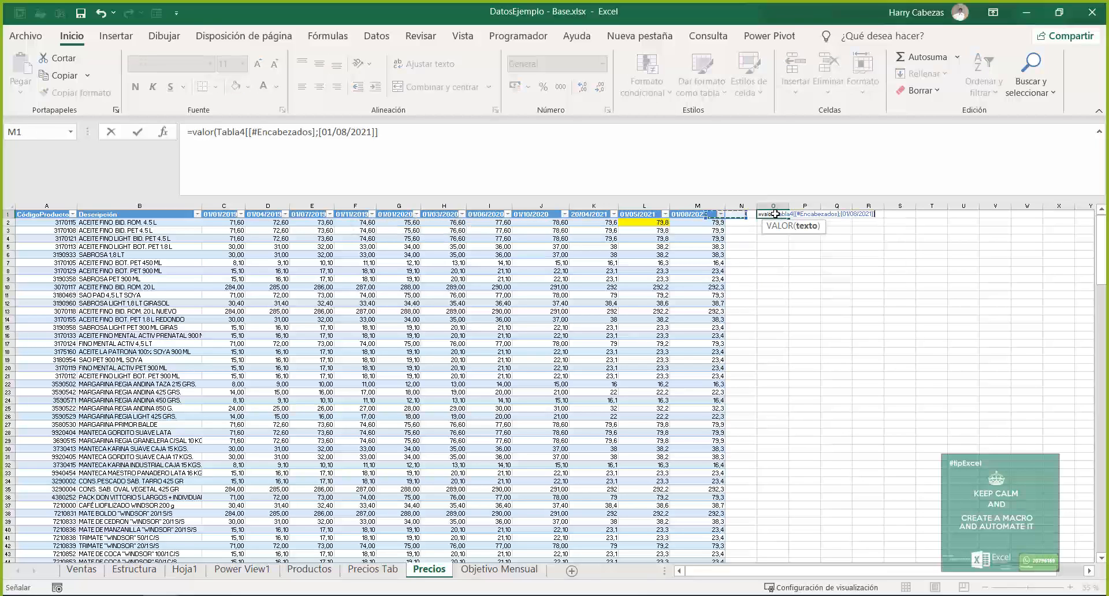
pyautogui.press('Left')
pyautogui.press('Left')
pyautogui.press('Left')
pyautogui.press('Left')
pyautogui.press('Left')
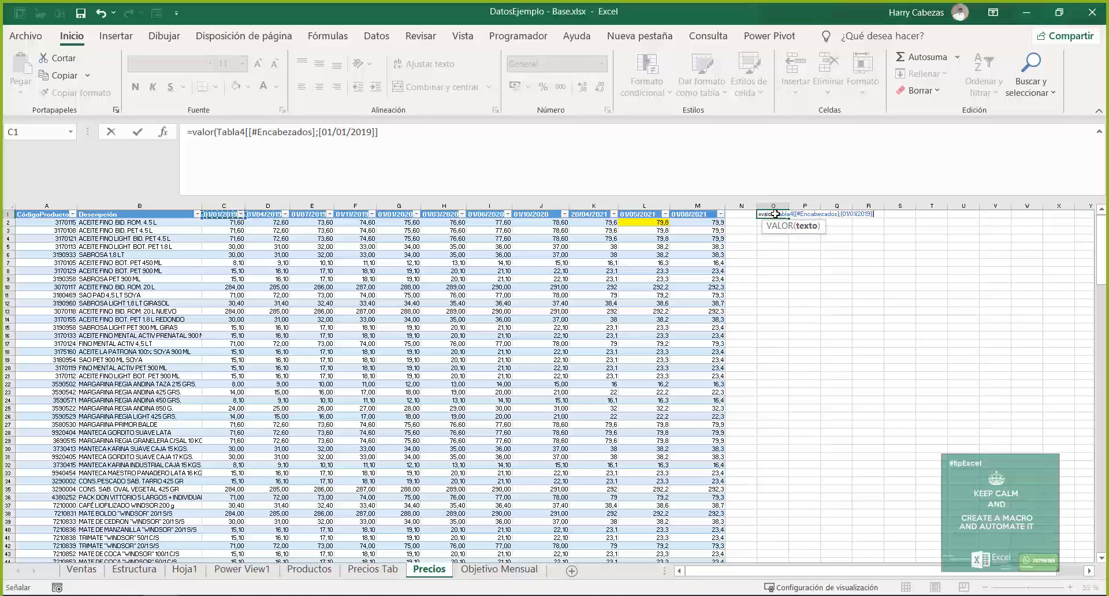
pyautogui.write(')')
pyautogui.hotkey('ctrl', 'Return')
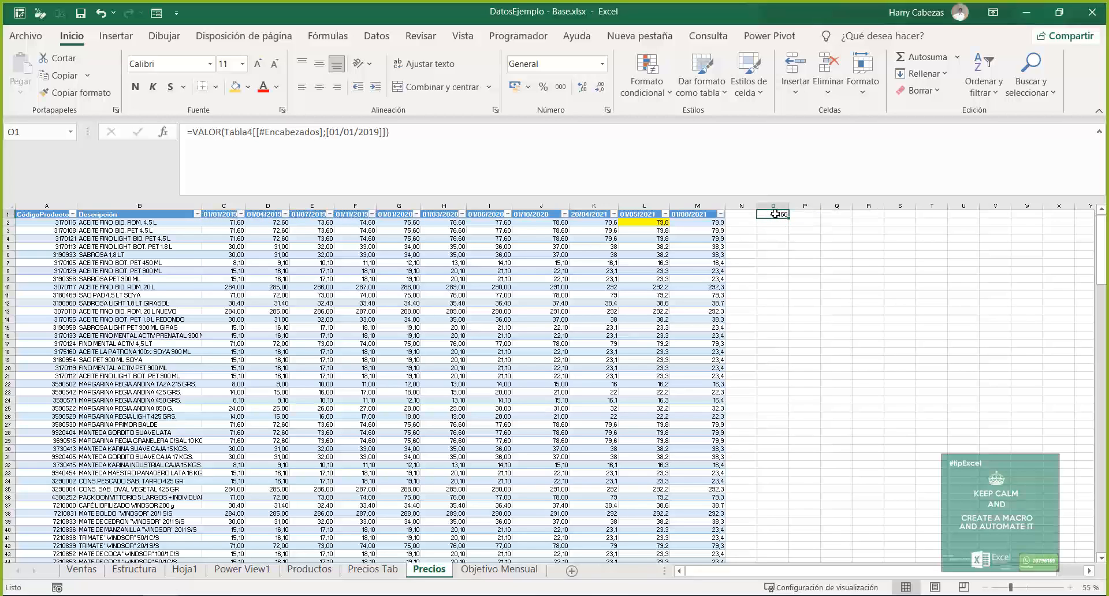
# - Copy the VALOR formula from O1 across row 1 through X1
pyautogui.hotkey('ctrl', 'c')
pyautogui.hotkey('shift', 'Right')
pyautogui.hotkey('shift', 'Right')
pyautogui.hotkey('shift', 'Right')
pyautogui.hotkey('shift', 'Right')
pyautogui.hotkey('shift', 'Right')
pyautogui.hotkey('shift', 'Right')
pyautogui.hotkey('shift', 'Right')
pyautogui.hotkey('shift', 'Right')
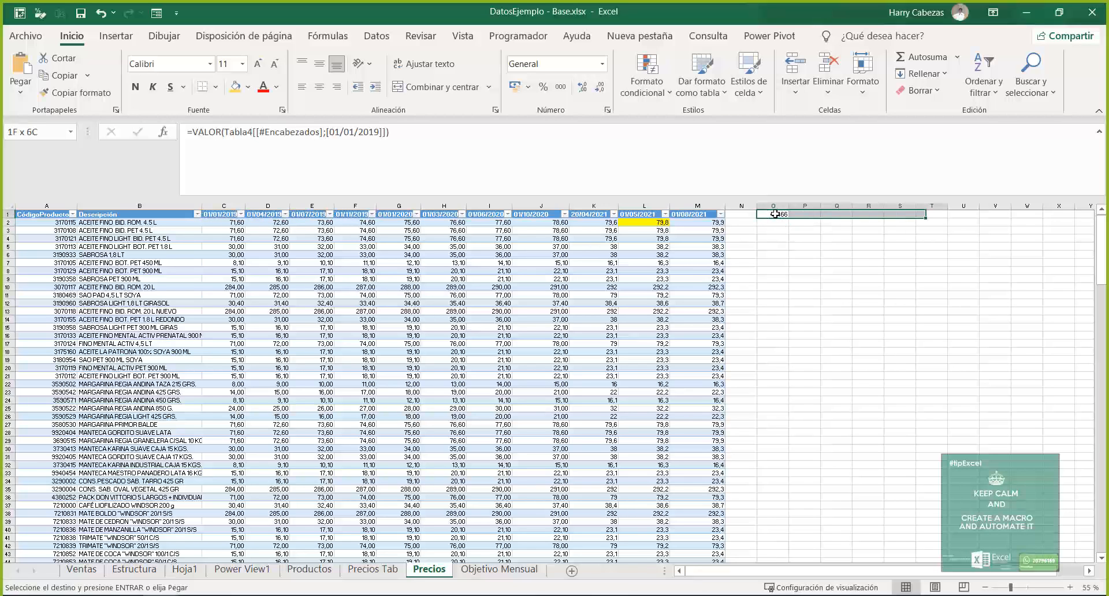
pyautogui.hotkey('shift', 'Right')
pyautogui.press('Return')
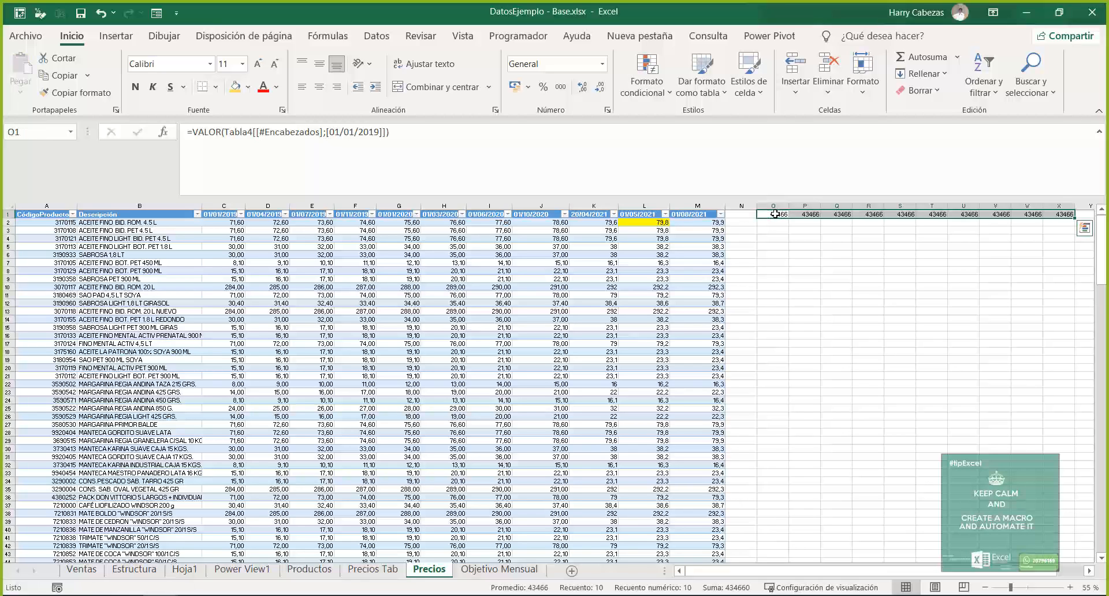
# - Change the formula in O1 to =VALOR(C1) and fill it across row 1 through Z1
pyautogui.click(775, 215)
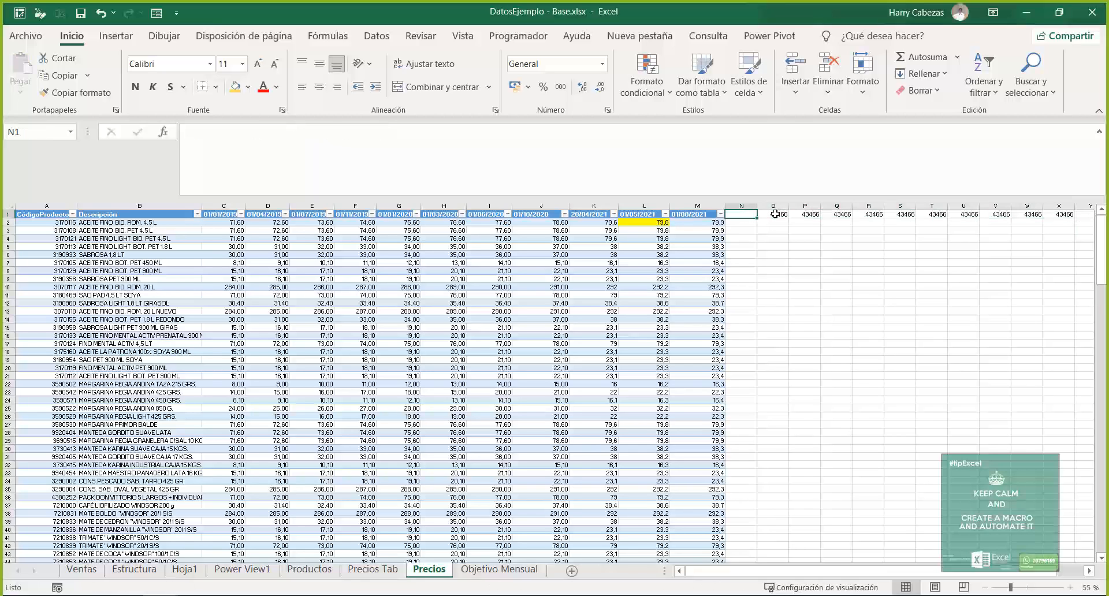
pyautogui.click(805, 217)
pyautogui.click(777, 215)
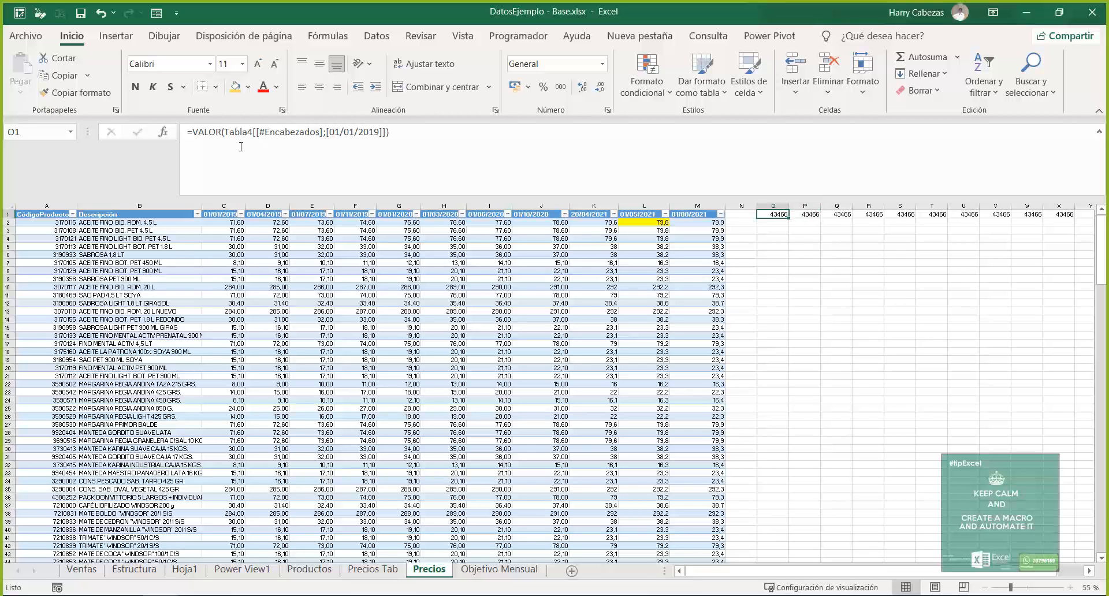
pyautogui.moveTo(225, 133); pyautogui.dragTo(387, 133)
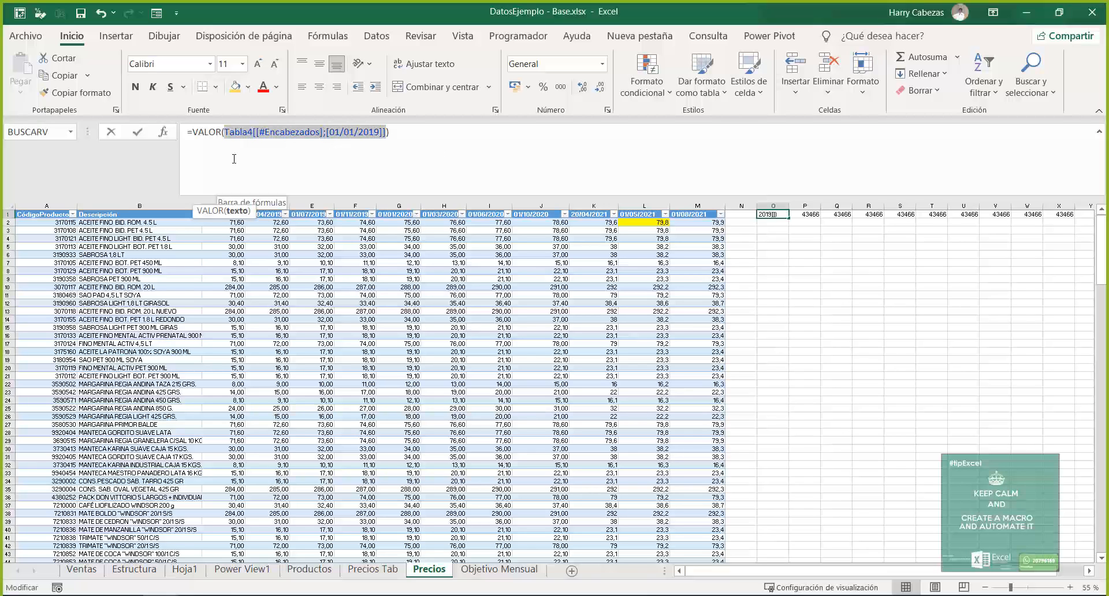
pyautogui.write('c1')
pyautogui.press('Return')
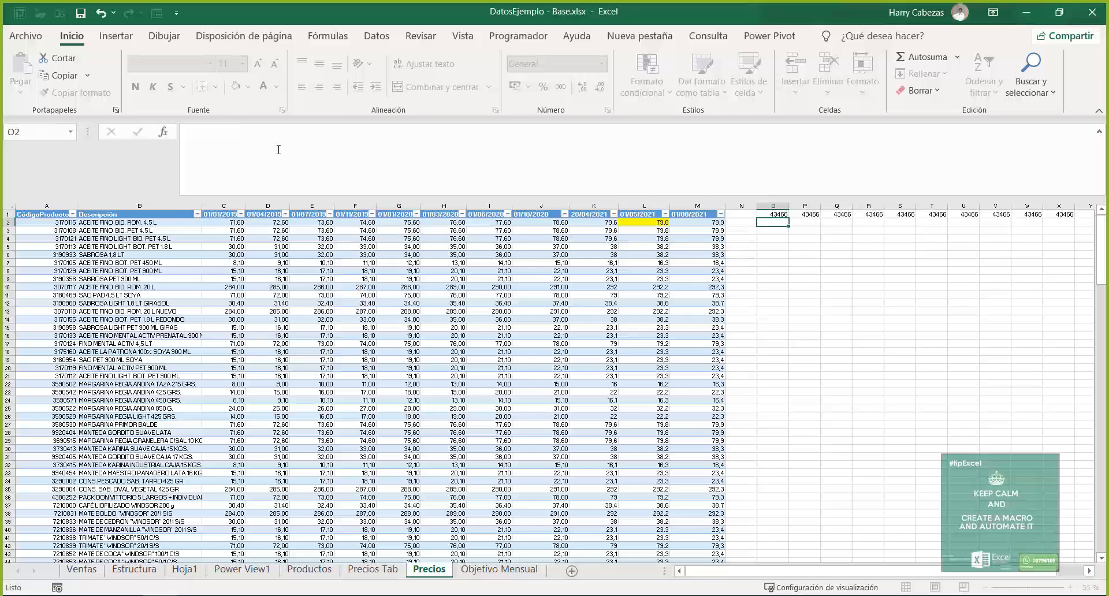
pyautogui.click(780, 214)
pyautogui.moveTo(790, 219); pyautogui.dragTo(963, 224)
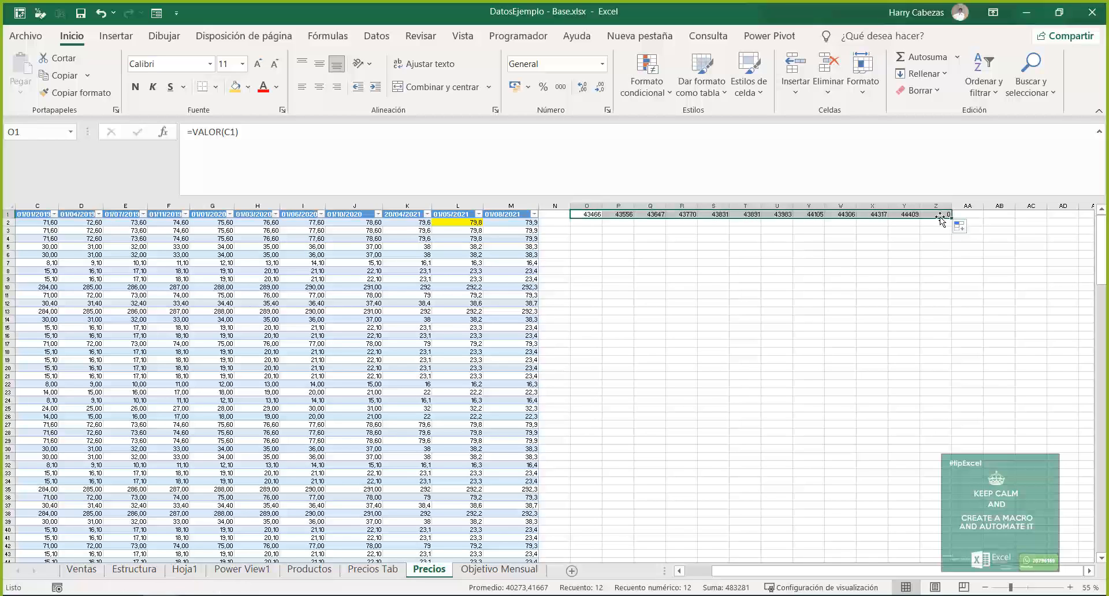
# - Clear the surplus VALOR formula in Z1 and format the converted values in O1:Y1 as short dates
pyautogui.click(939, 213)
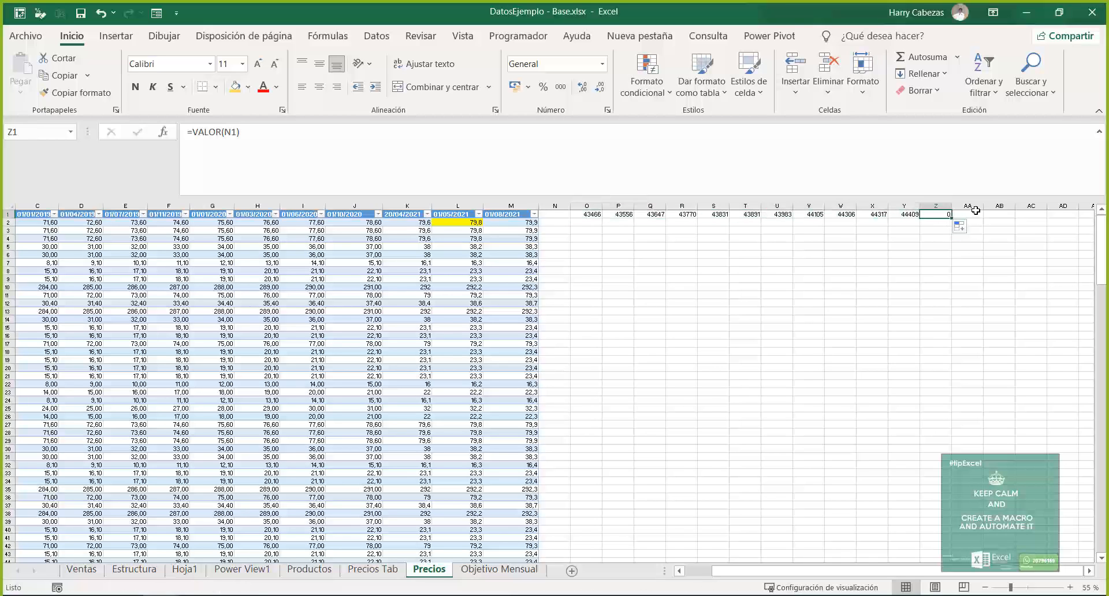
pyautogui.press('Delete')
pyautogui.press('Left')
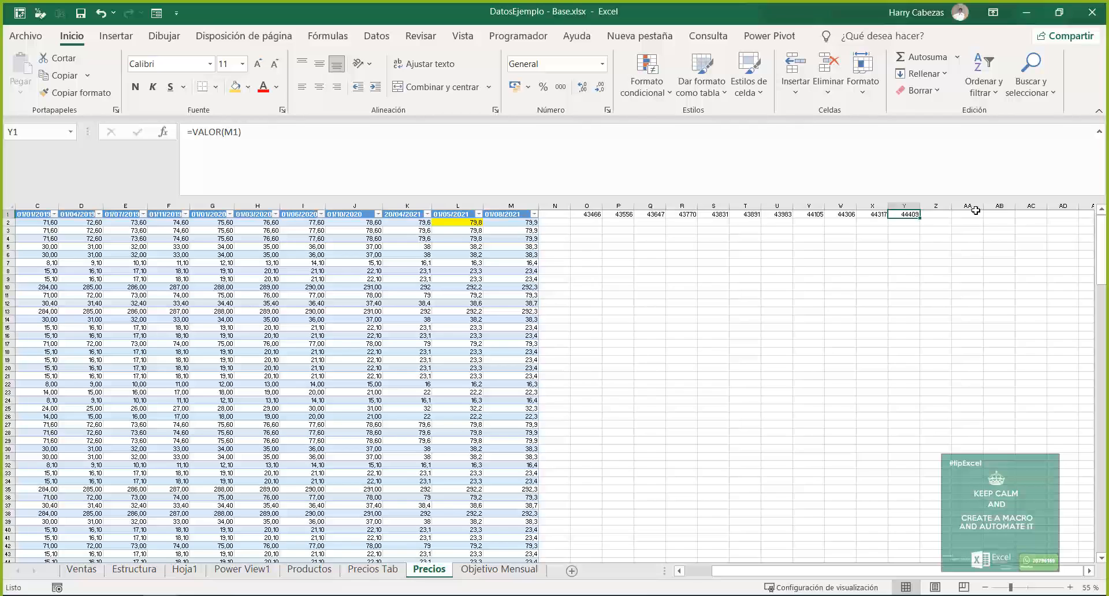
pyautogui.hotkey('ctrl', 'shift', 'Left')
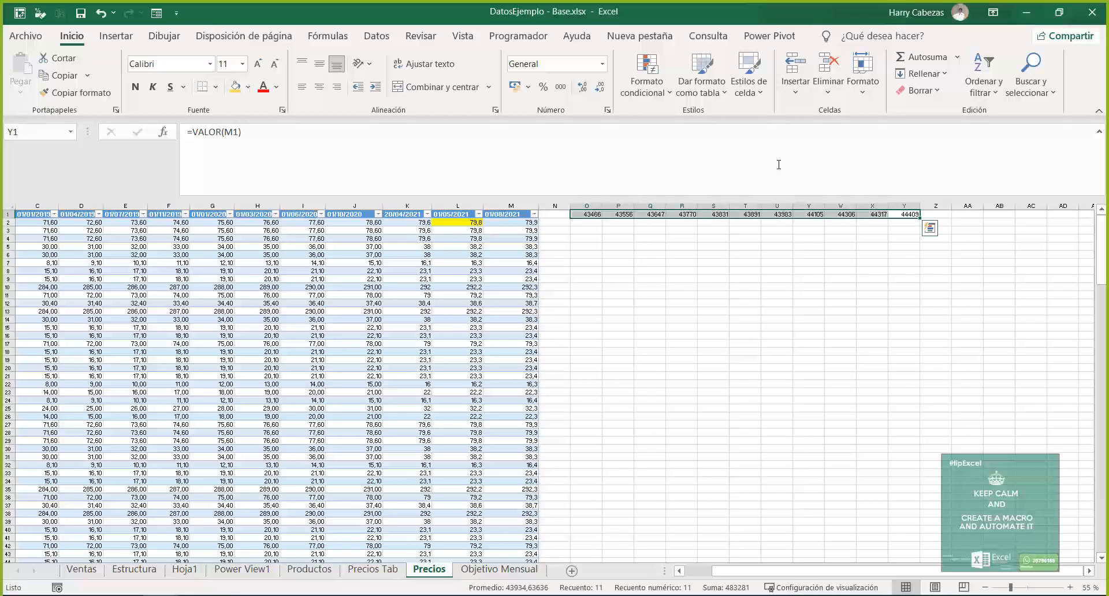
pyautogui.click(601, 66)
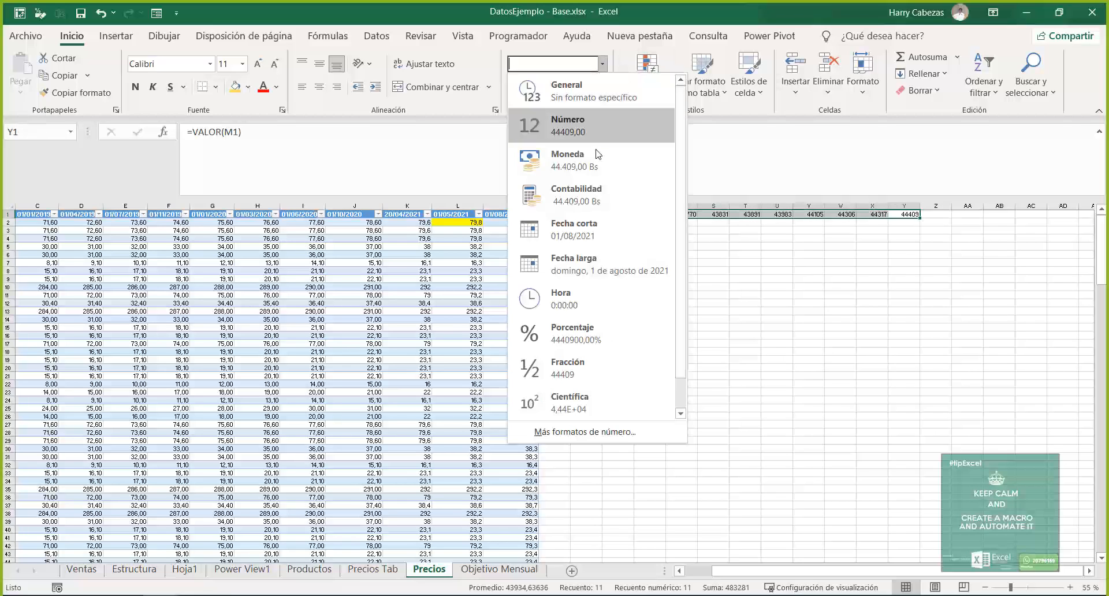
pyautogui.click(587, 234)
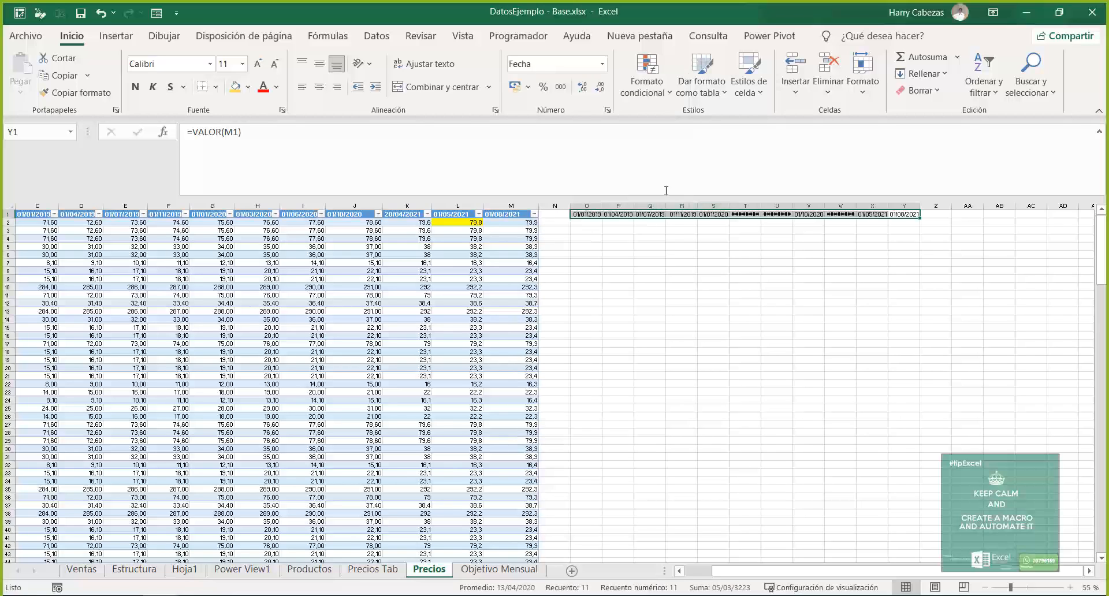
# - Copy O1:Y1 and paste it as values over Tabla4's date headers in C1:M1
pyautogui.hotkey('ctrl', 'c')
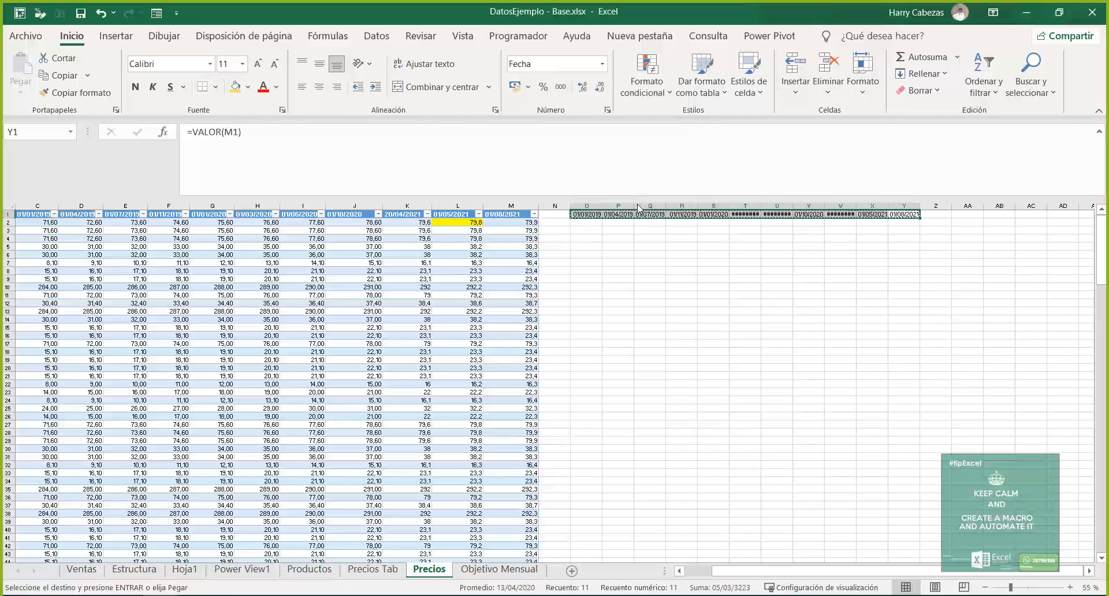
pyautogui.moveTo(783, 574); pyautogui.dragTo(711, 572)
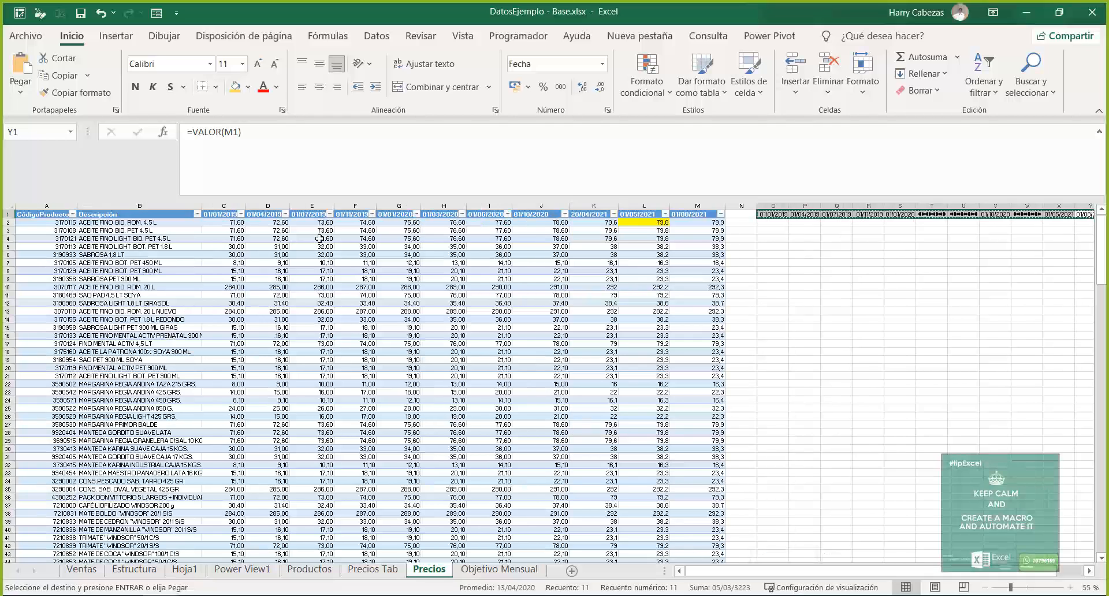
pyautogui.rightClick(228, 215)
pyautogui.click(285, 235)
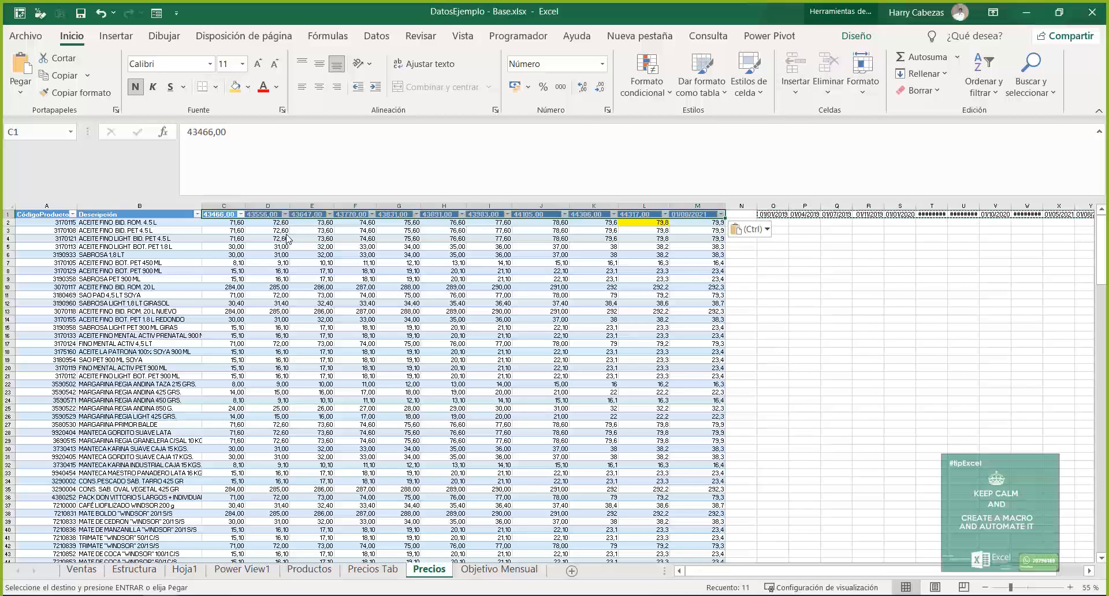
# - Try to format Tabla4's headers C1:M1 as short dates and inspect the content of C1
pyautogui.click(604, 70)
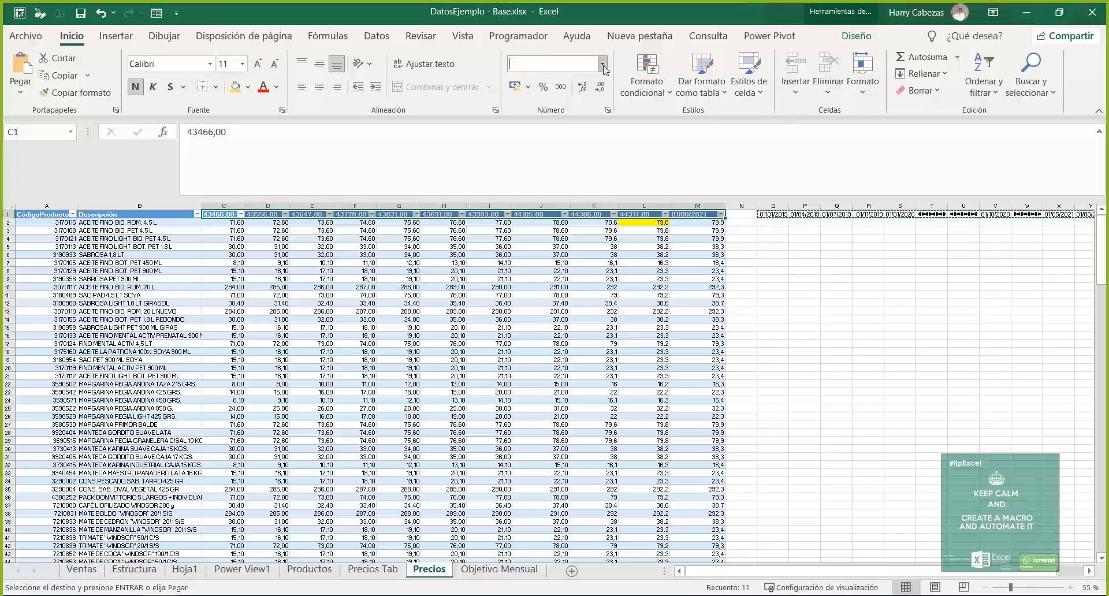
pyautogui.click(576, 242)
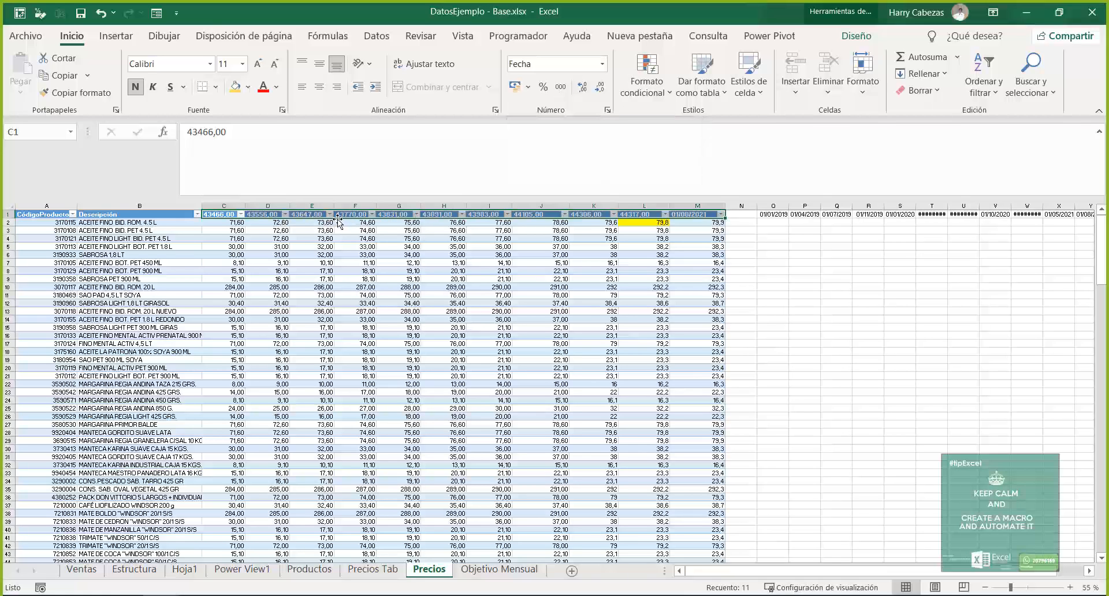
pyautogui.click(247, 250)
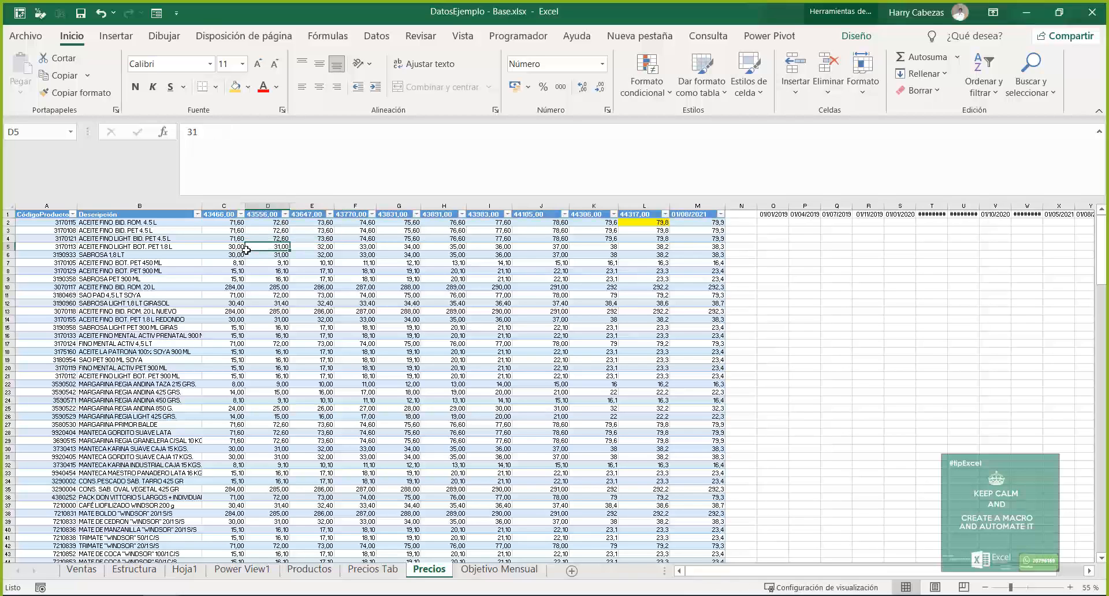
pyautogui.click(222, 214)
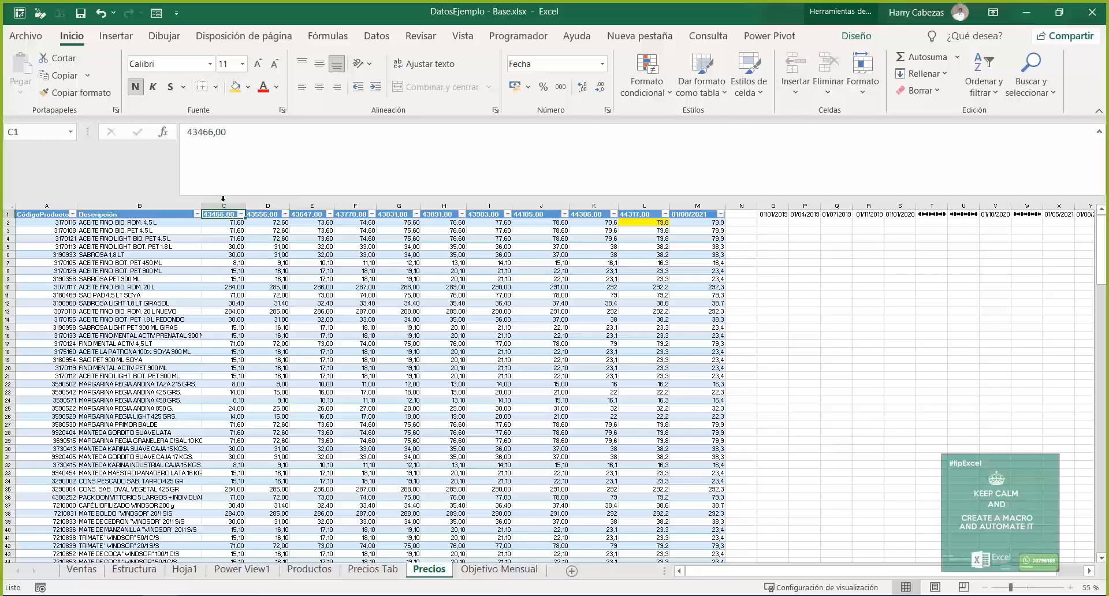
pyautogui.click(257, 153)
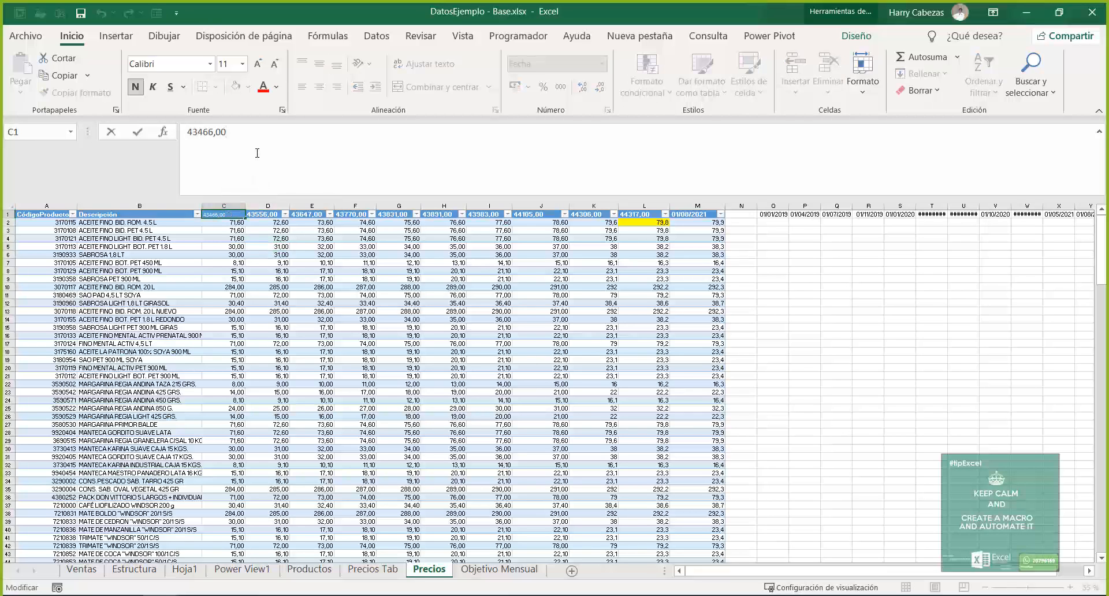
pyautogui.press('Escape')
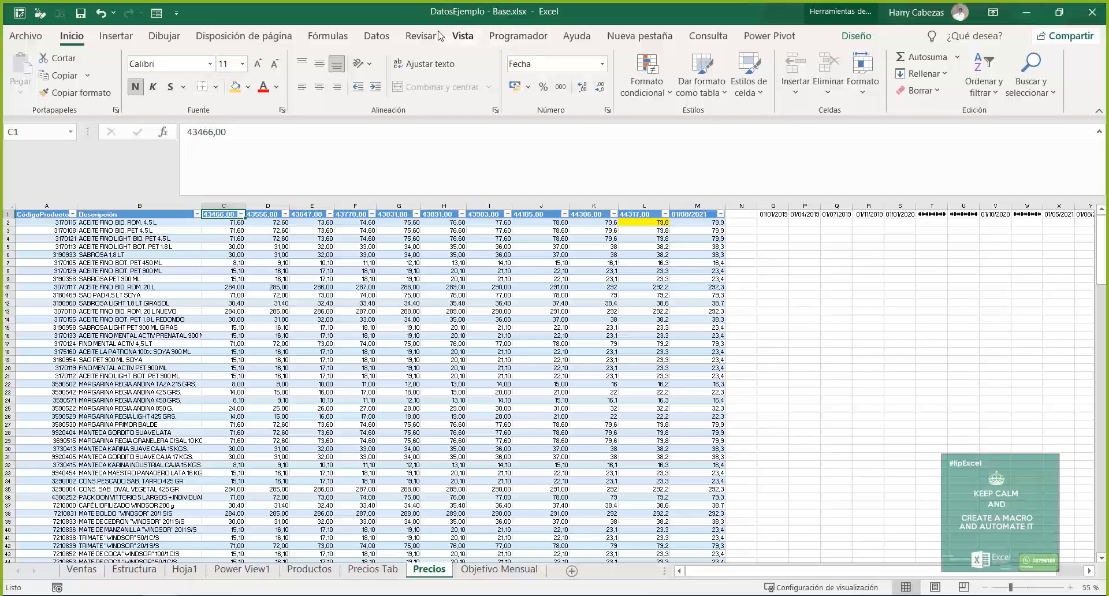
# - Convert Tabla4 in Precios to a normal range
pyautogui.click(377, 36)
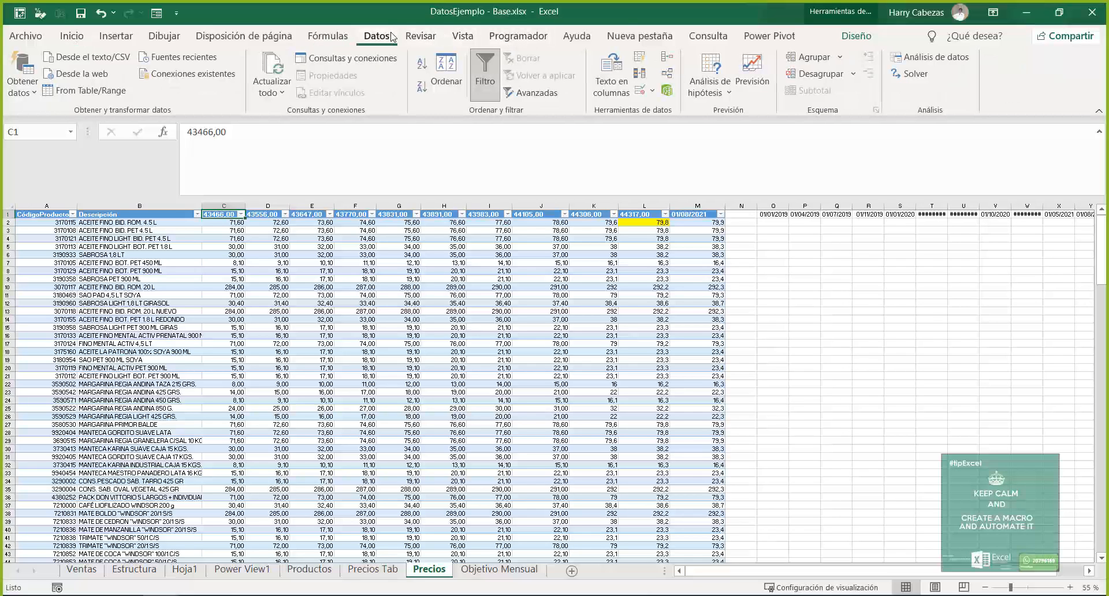
pyautogui.click(856, 35)
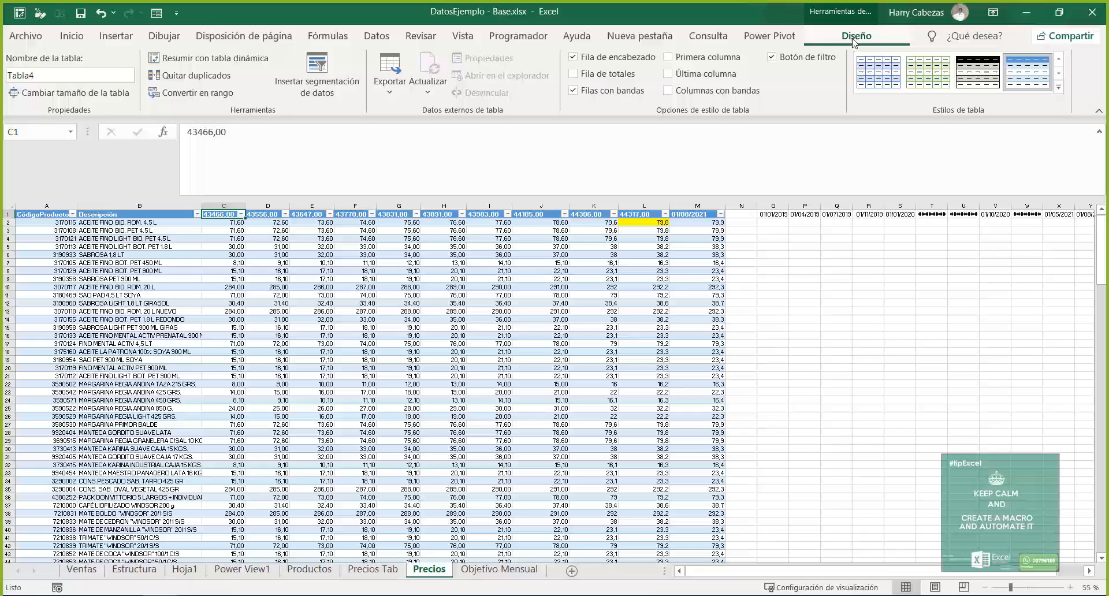
pyautogui.click(194, 93)
pyautogui.click(540, 345)
# - Copy the dates in O1:Y1 and paste them as values over the headers in C1:M1 with Paste Special
pyautogui.click(775, 215)
pyautogui.hotkey('ctrl', 'shift', 'Right')
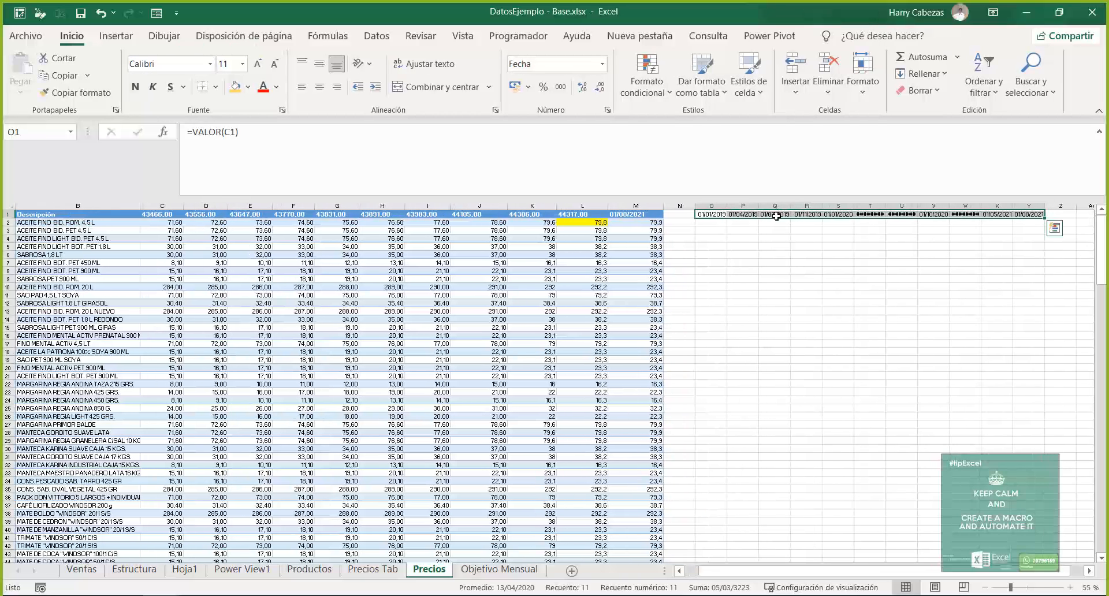
pyautogui.hotkey('ctrl', 'c')
pyautogui.press('Left')
pyautogui.press('Left')
pyautogui.press('Left')
pyautogui.press('Left')
pyautogui.press('Left')
pyautogui.press('Left')
pyautogui.press('Left')
pyautogui.press('Left')
pyautogui.press('Left')
pyautogui.press('Left')
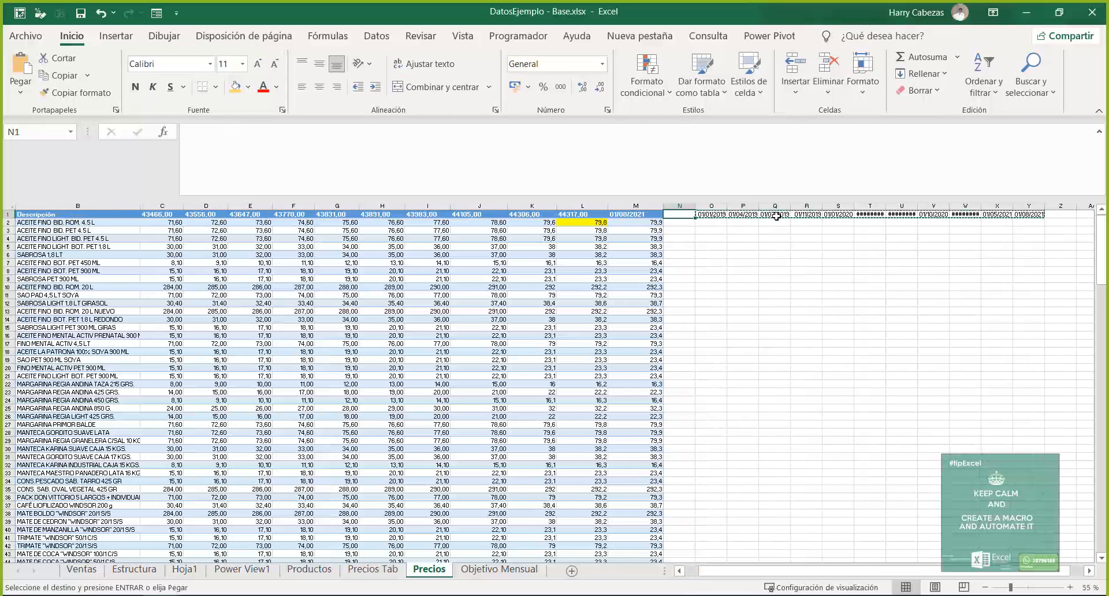
pyautogui.press('Left')
pyautogui.press('Left')
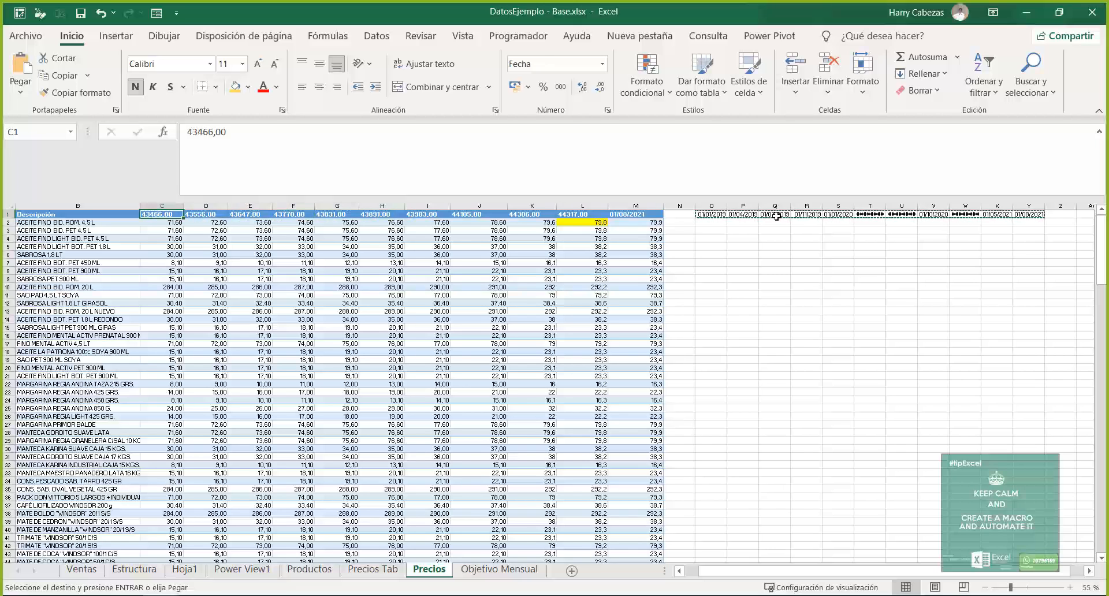
pyautogui.hotkey('ctrl', 'alt', 'v')
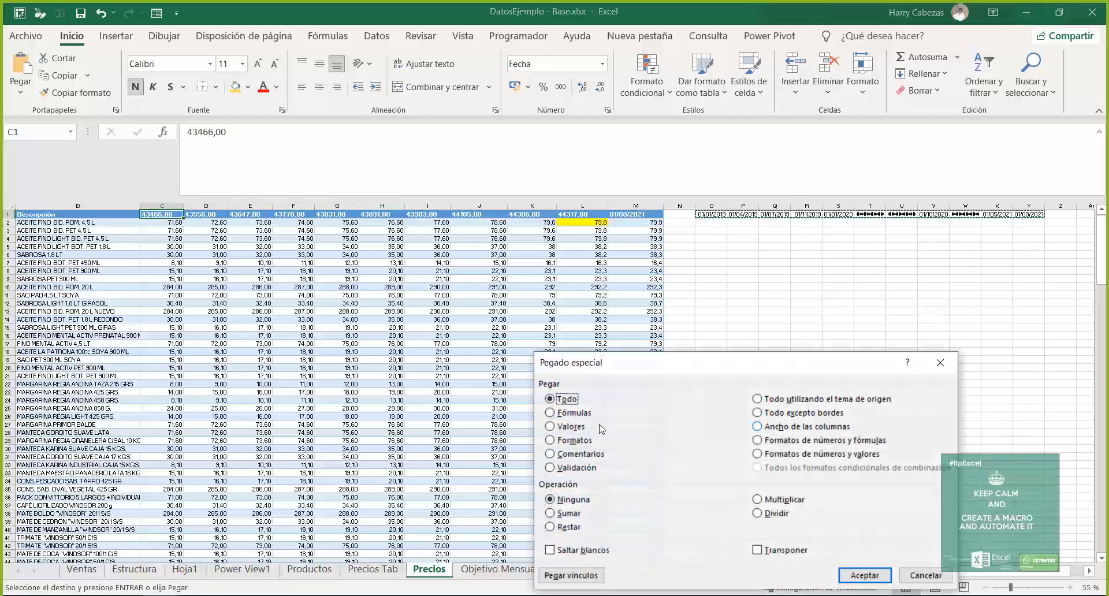
pyautogui.press('r')
pyautogui.click(865, 575)
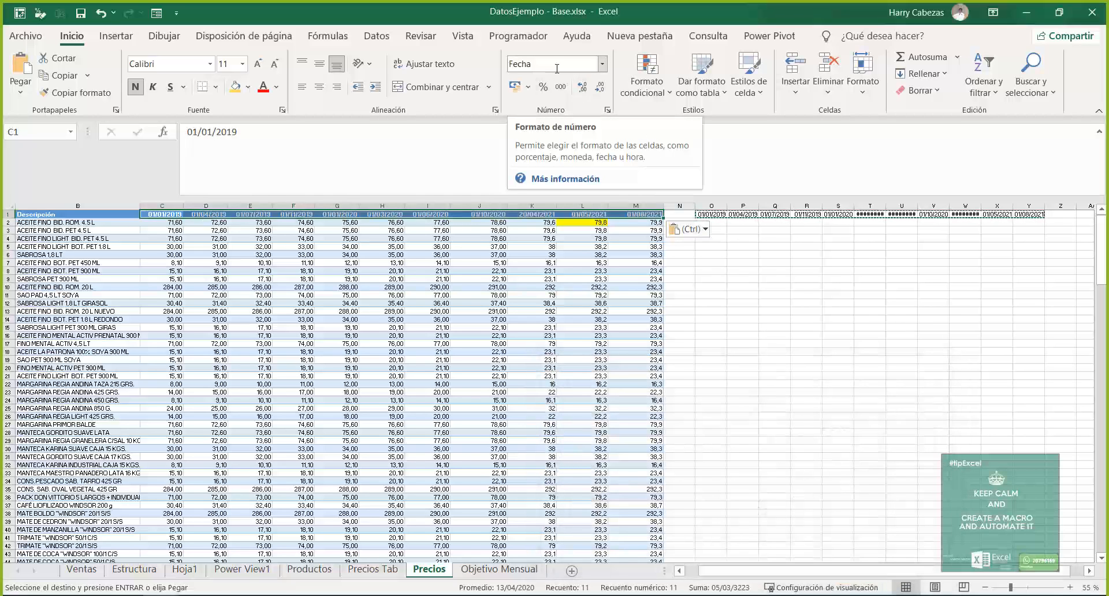
# - Examine the INDICE and COINCIDIR function arguments of the Precio formula in cell E2 of Ventas
pyautogui.click(70, 571)
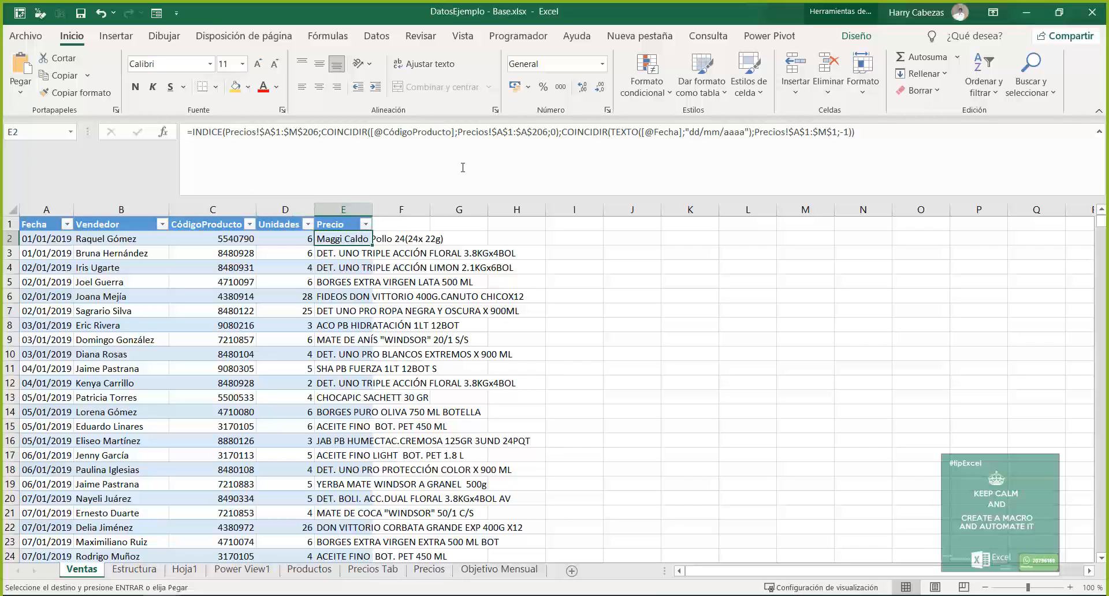
pyautogui.click(858, 132)
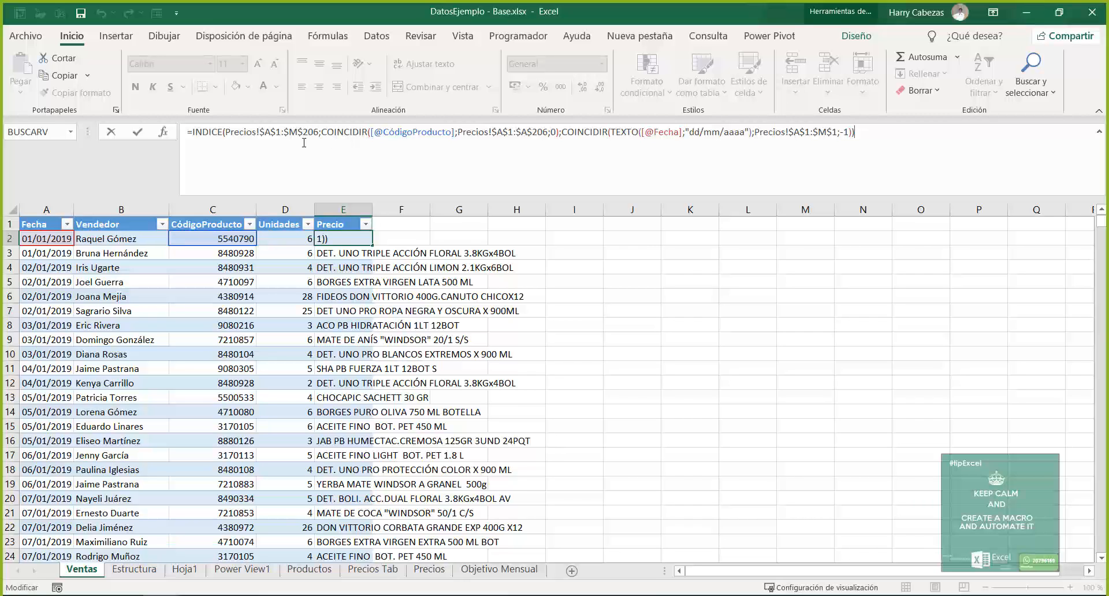
pyautogui.click(170, 134)
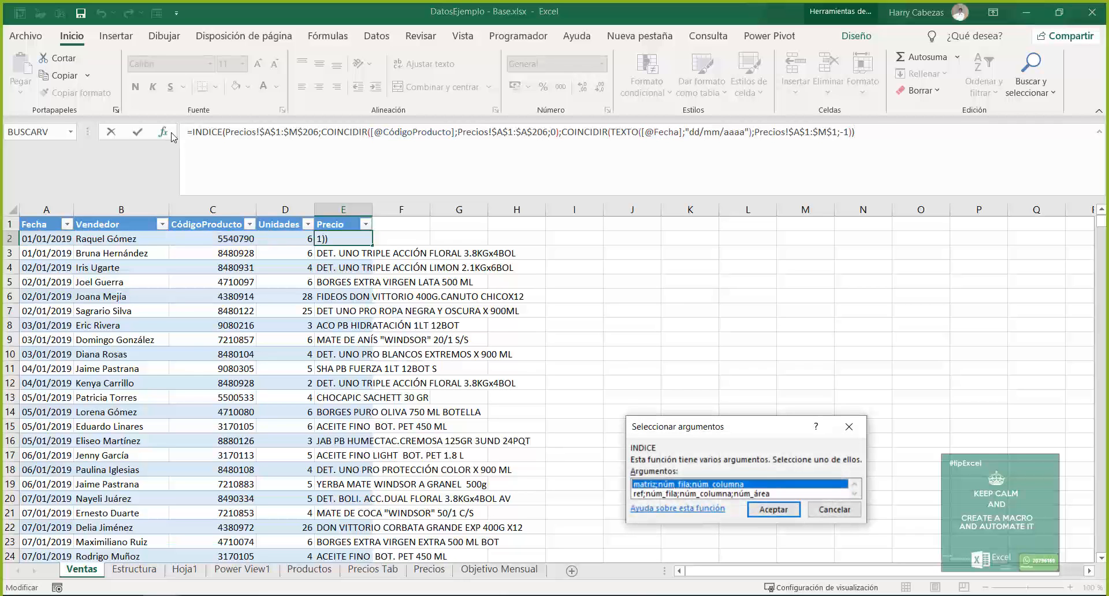
pyautogui.click(773, 509)
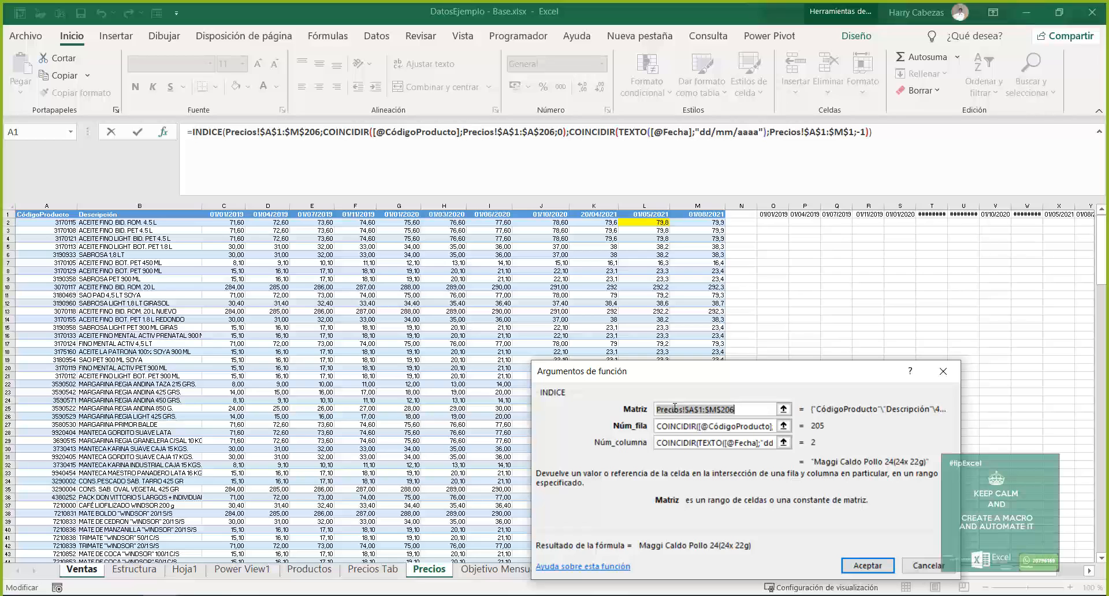
pyautogui.click(754, 410)
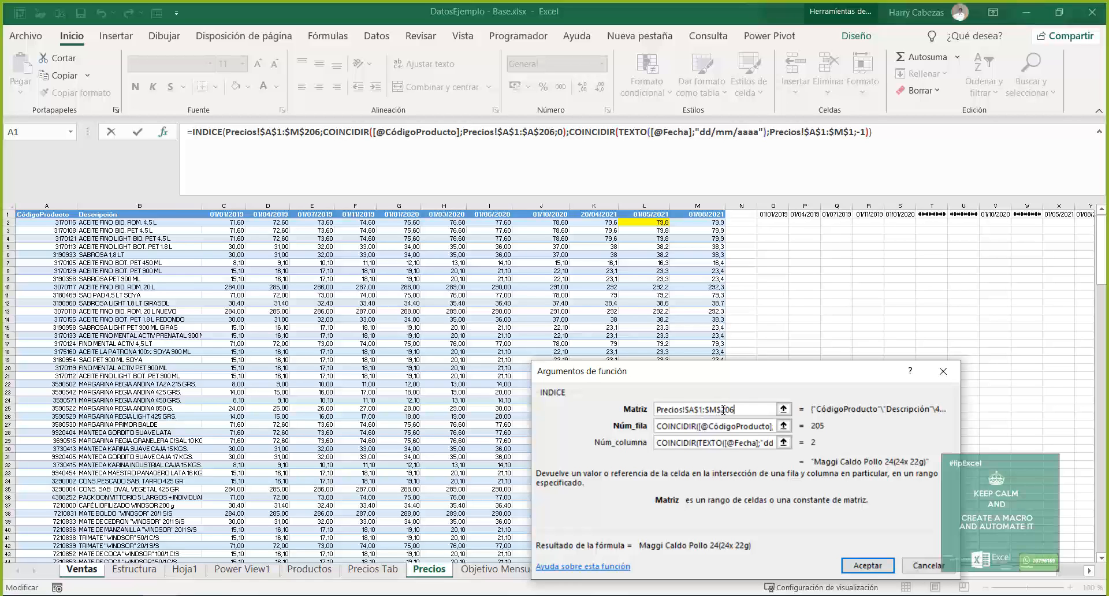
pyautogui.click(687, 426)
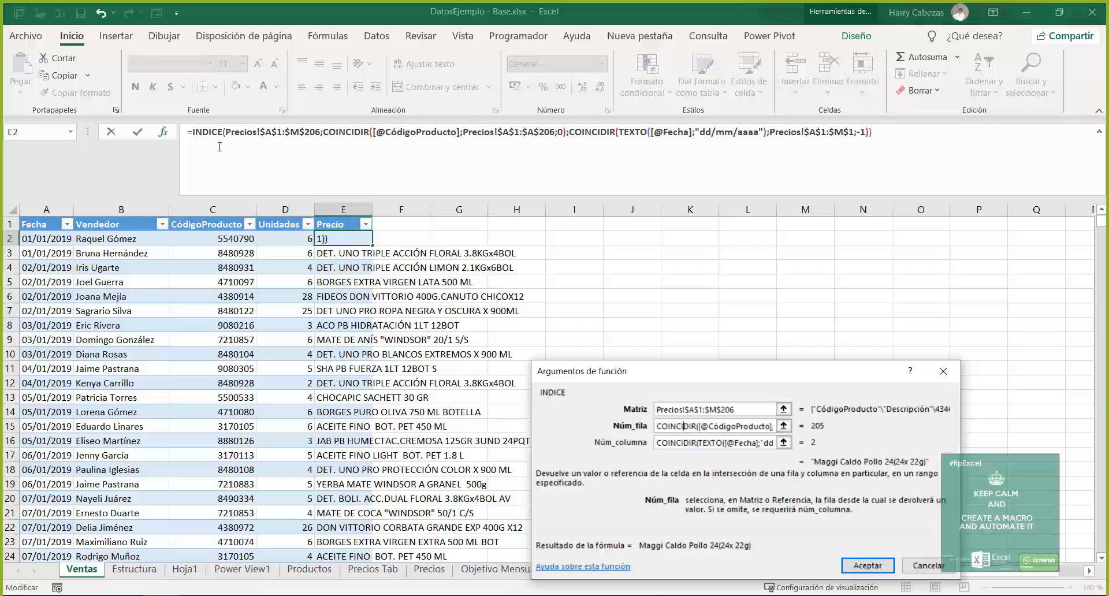
pyautogui.click(340, 129)
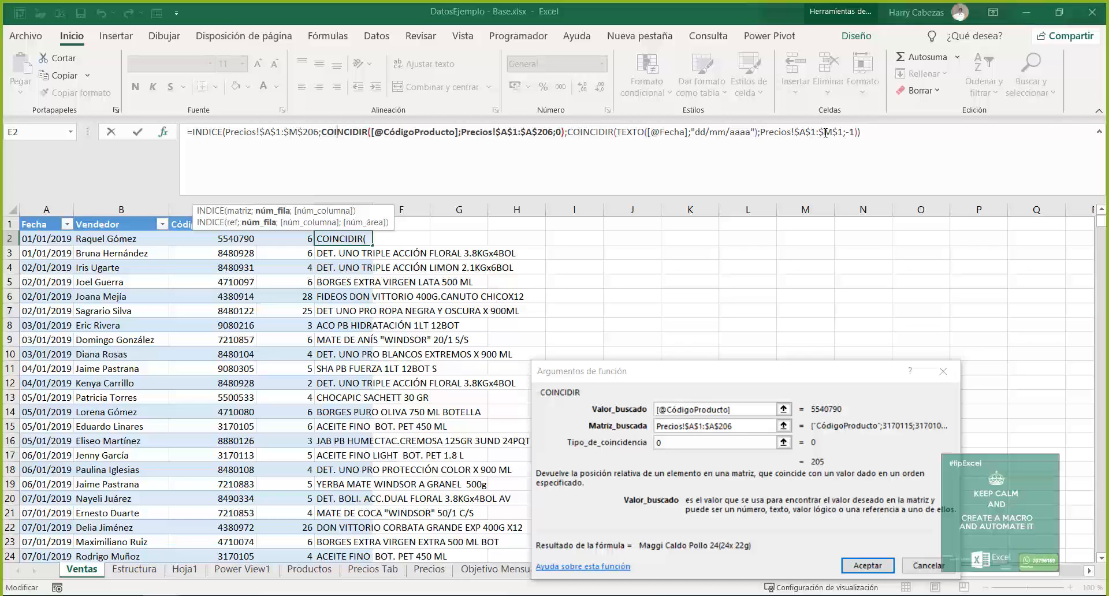
pyautogui.click(885, 565)
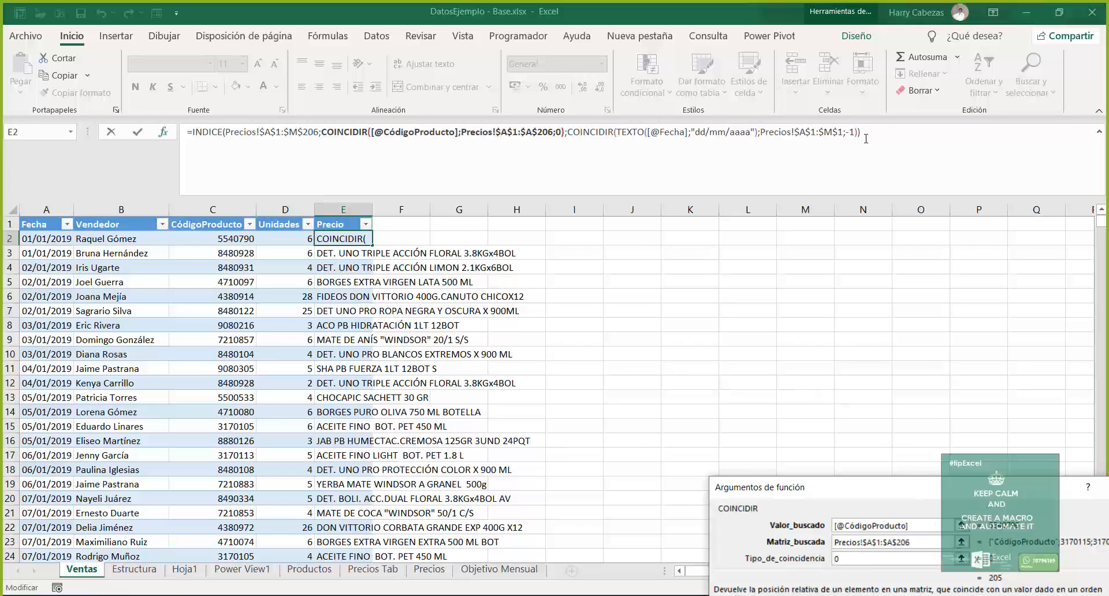
pyautogui.click(887, 132)
pyautogui.press('Return')
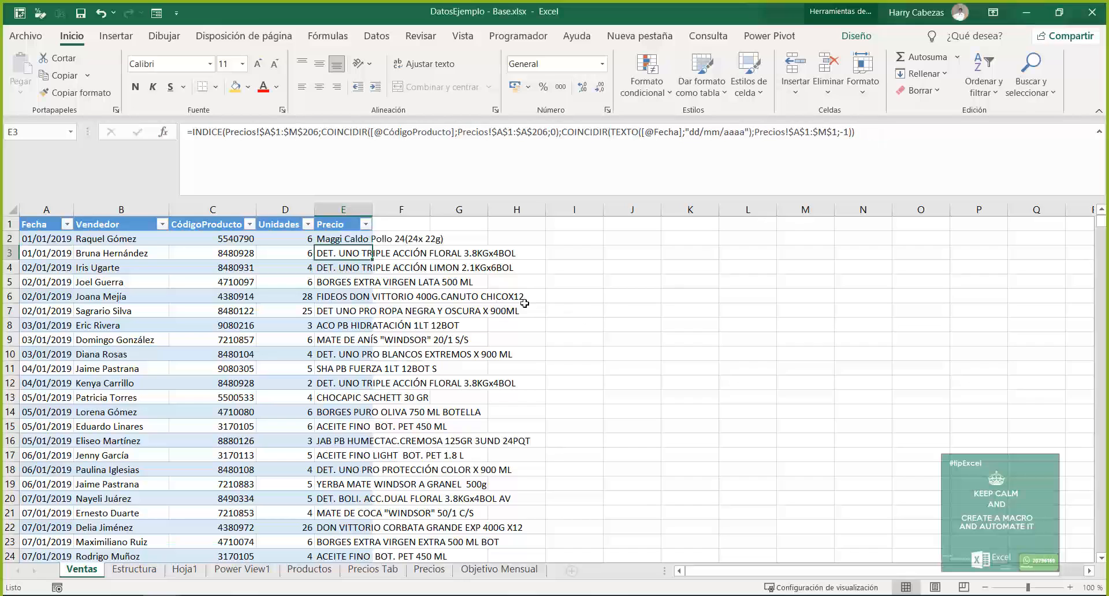
# - Change the match type of the date COINCIDIR in the Precio column formula to 1
pyautogui.click(860, 131)
pyautogui.press('Left')
pyautogui.press('Left')
pyautogui.press('Left')
pyautogui.press('BackSpace')
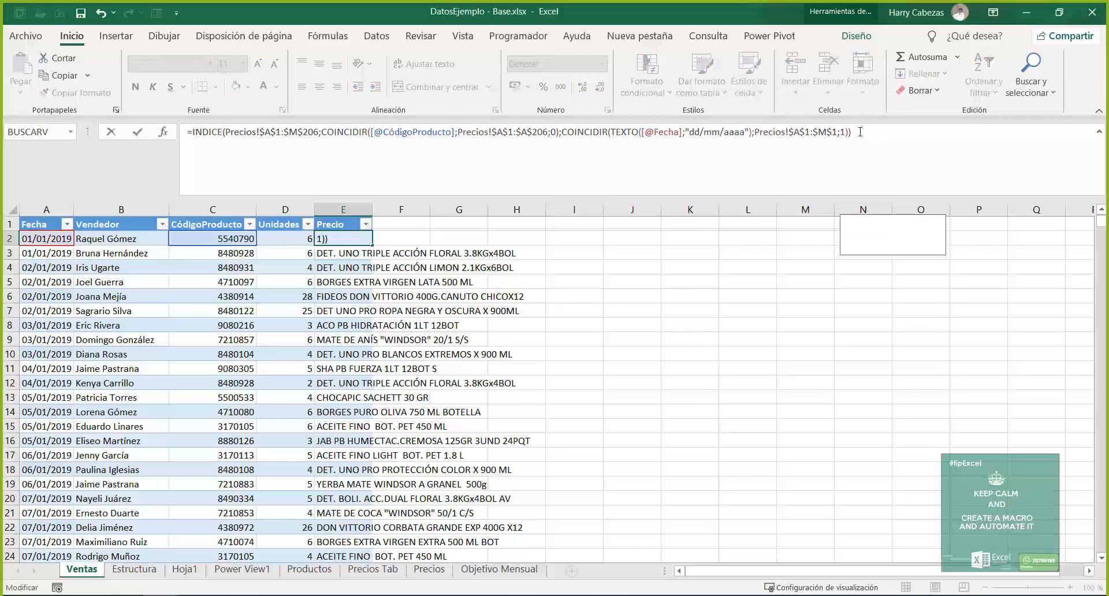
pyautogui.press('Return')
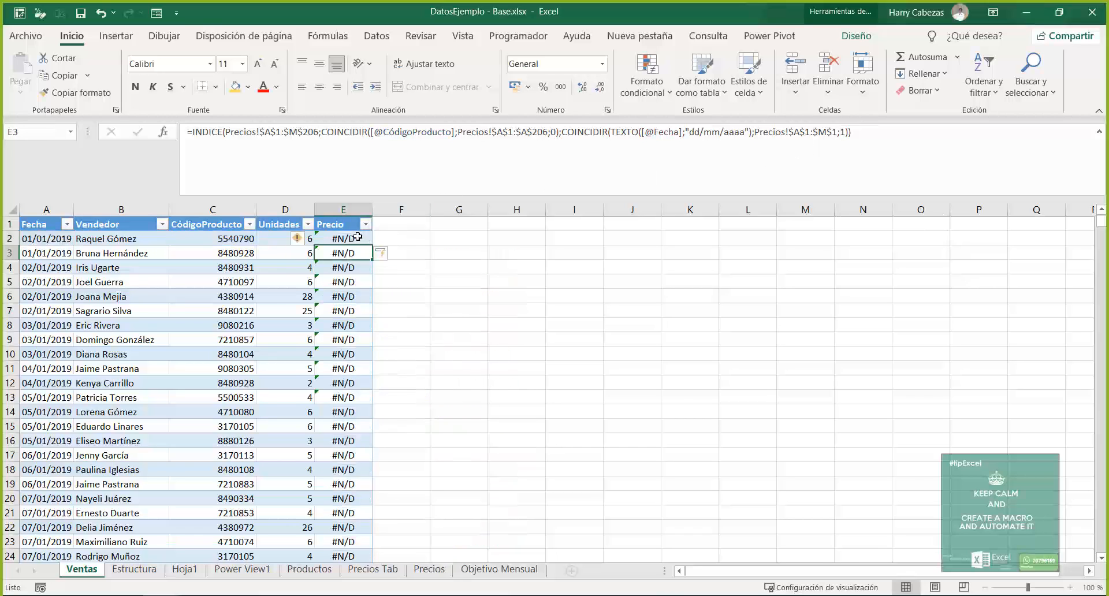
# - Change the match type of the date COINCIDIR in E2's Precio formula to 0
pyautogui.press('Up')
pyautogui.click(847, 132)
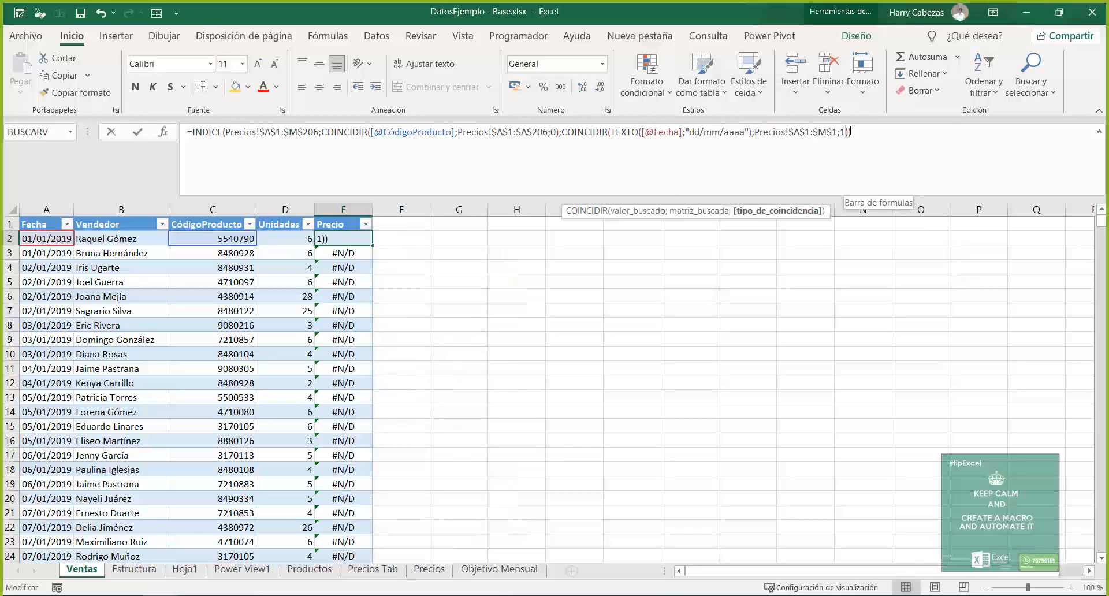
pyautogui.press('BackSpace')
pyautogui.write('0')
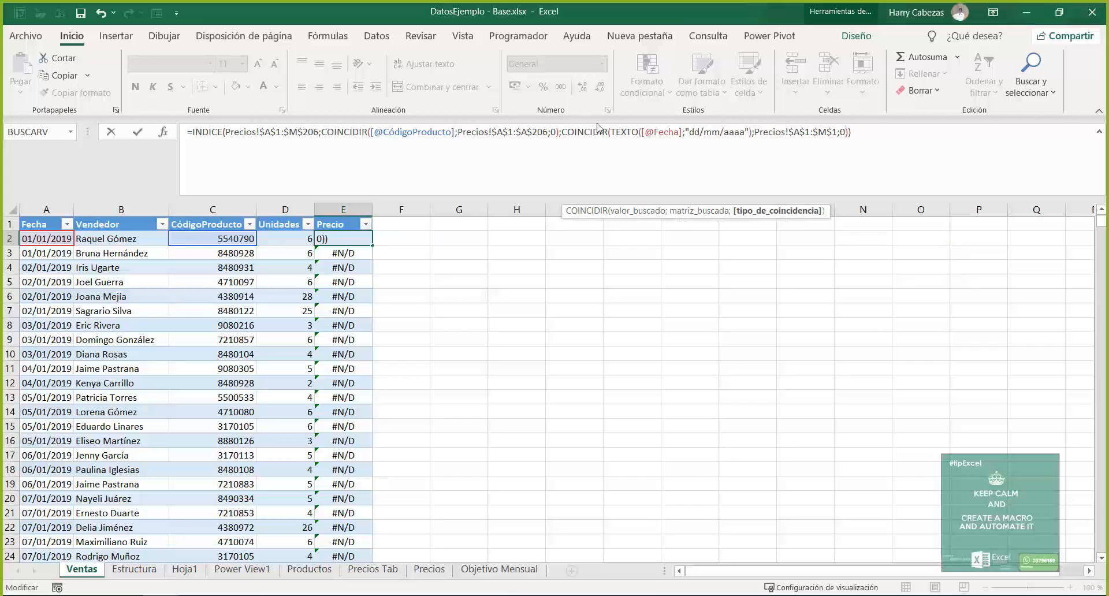
pyautogui.click(617, 132)
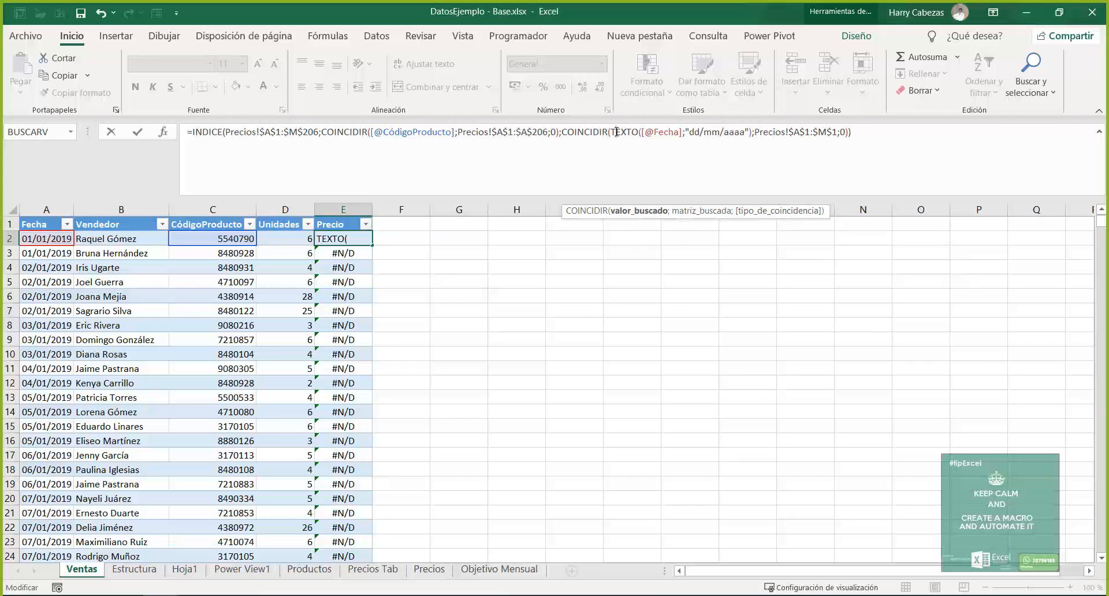
pyautogui.moveTo(612, 131); pyautogui.dragTo(648, 135)
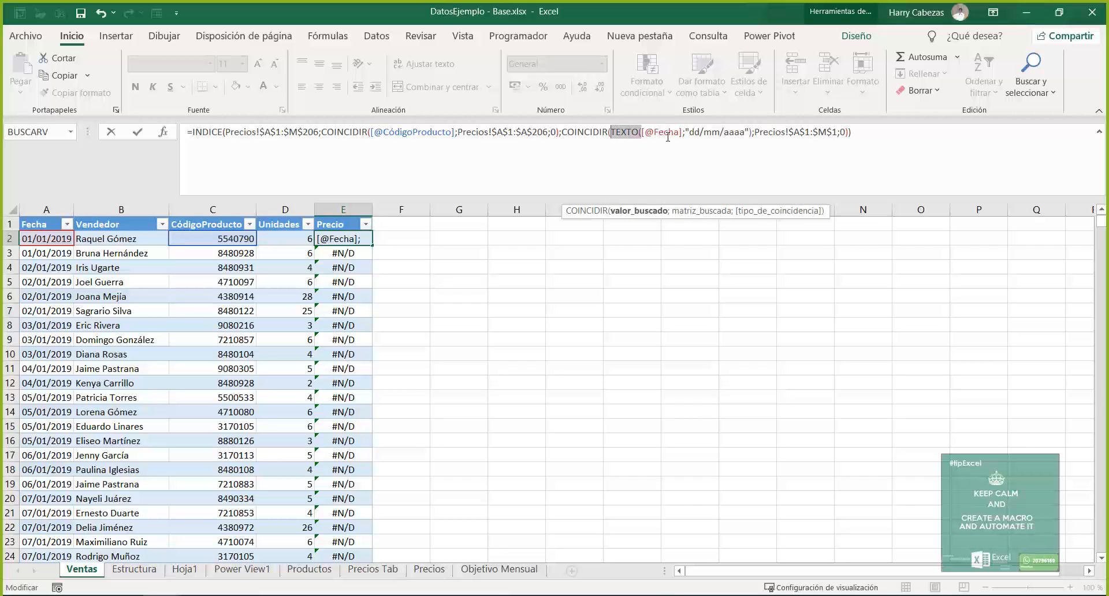
pyautogui.press('Delete')
pyautogui.moveTo(652, 133); pyautogui.dragTo(718, 135)
pyautogui.press('Delete')
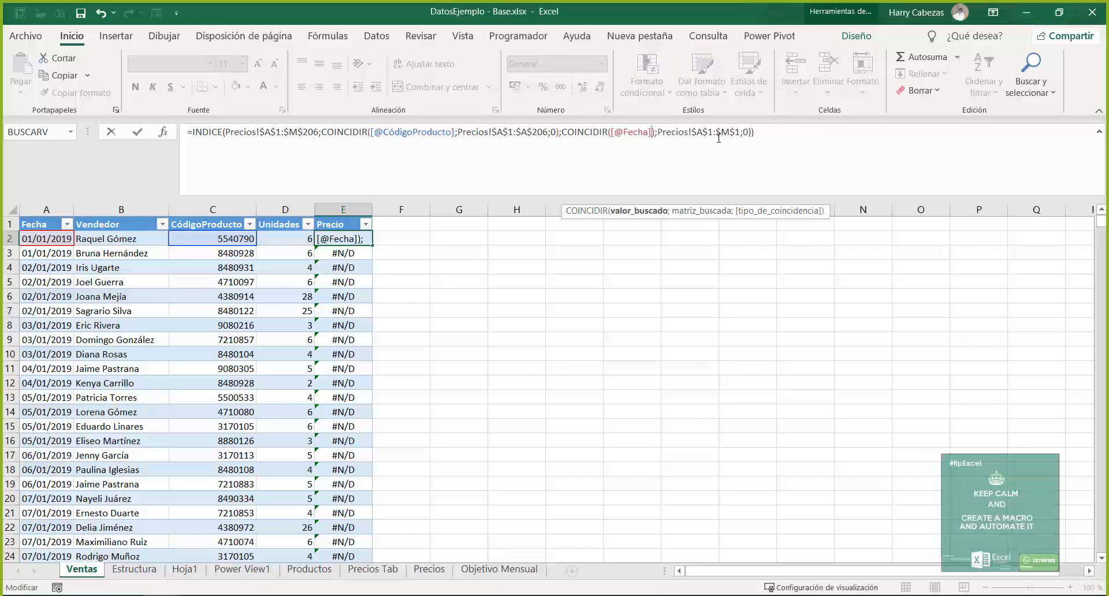
pyautogui.press('Return')
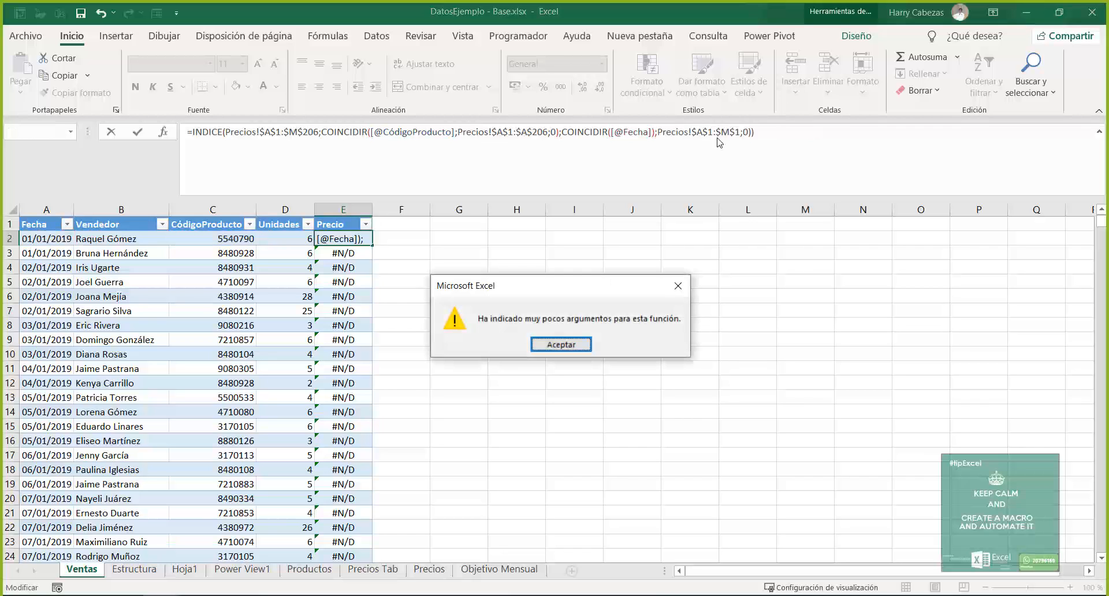
pyautogui.press('Return')
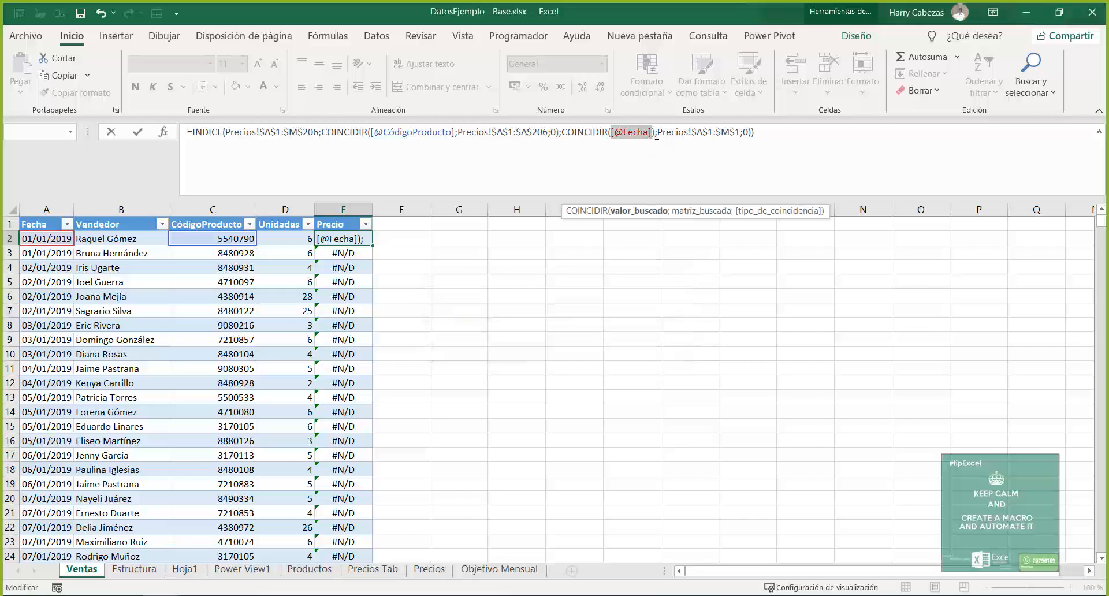
pyautogui.click(657, 132)
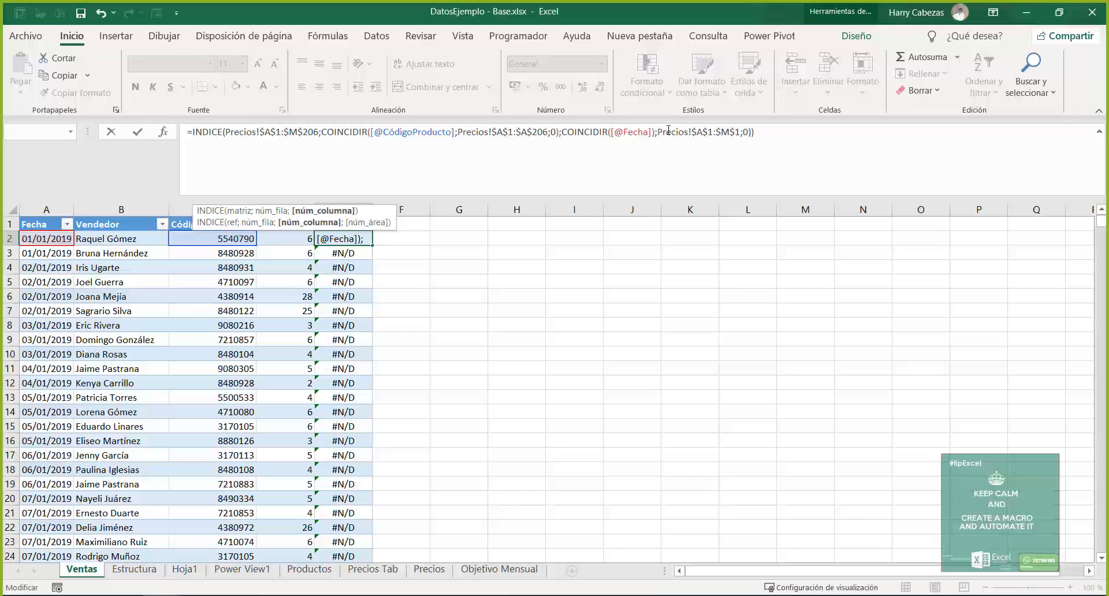
pyautogui.press('BackSpace')
pyautogui.press('Return')
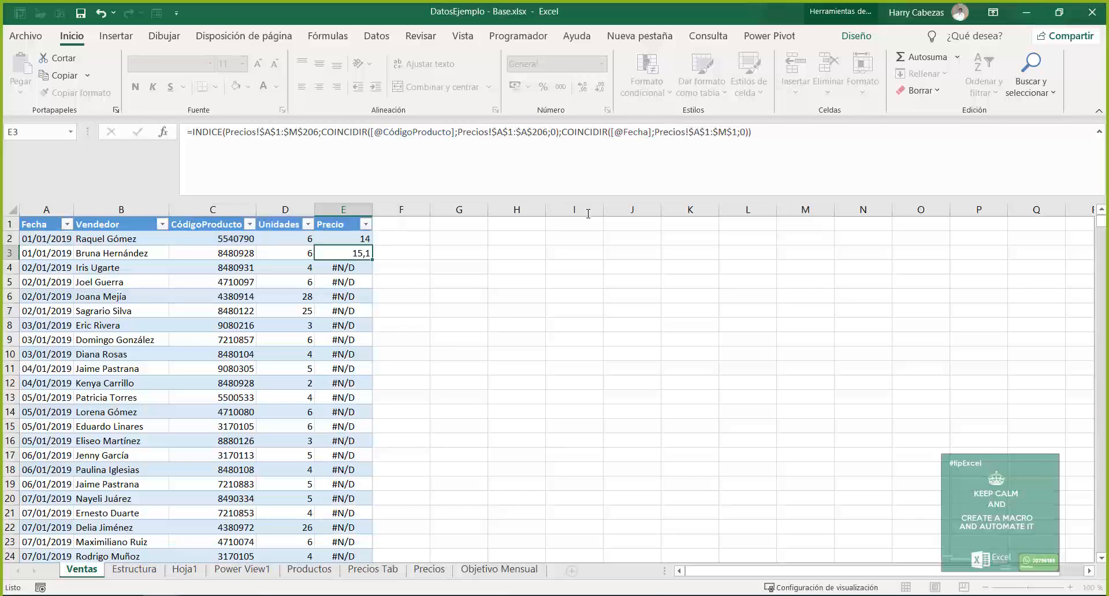
# - Set the match type of the date COINCIDIR in E2's Precio formula to -1
pyautogui.click(352, 240)
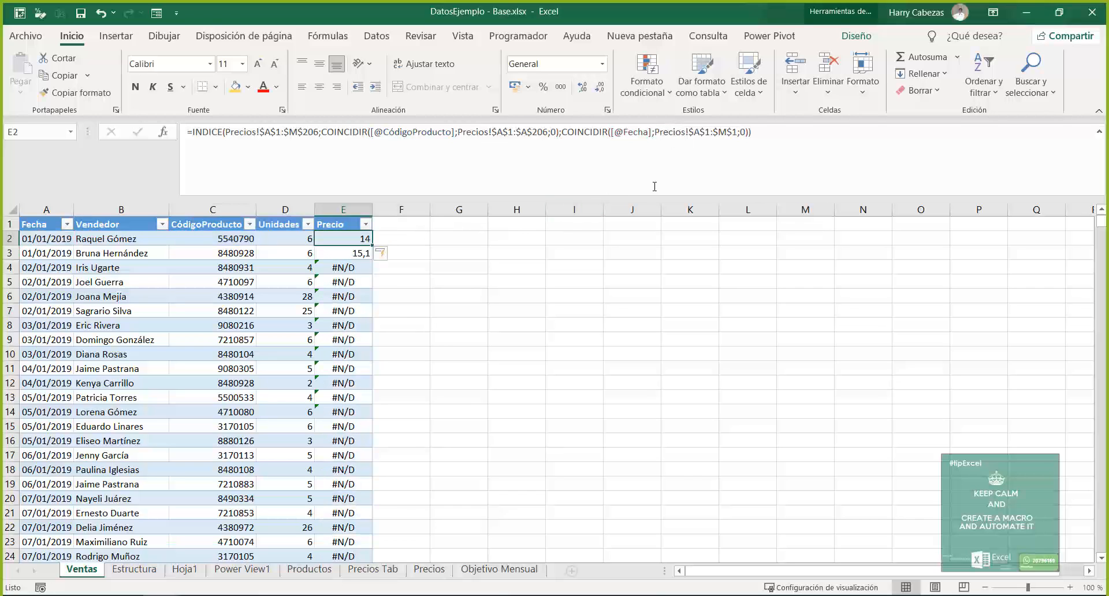
pyautogui.click(742, 140)
pyautogui.press('BackSpace')
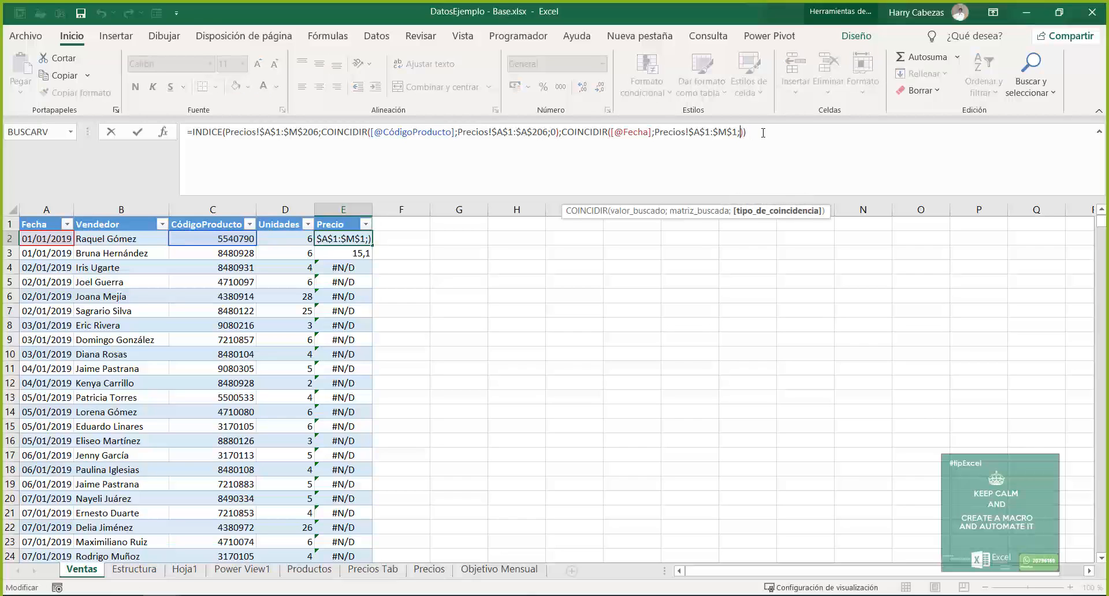
pyautogui.write('-1')
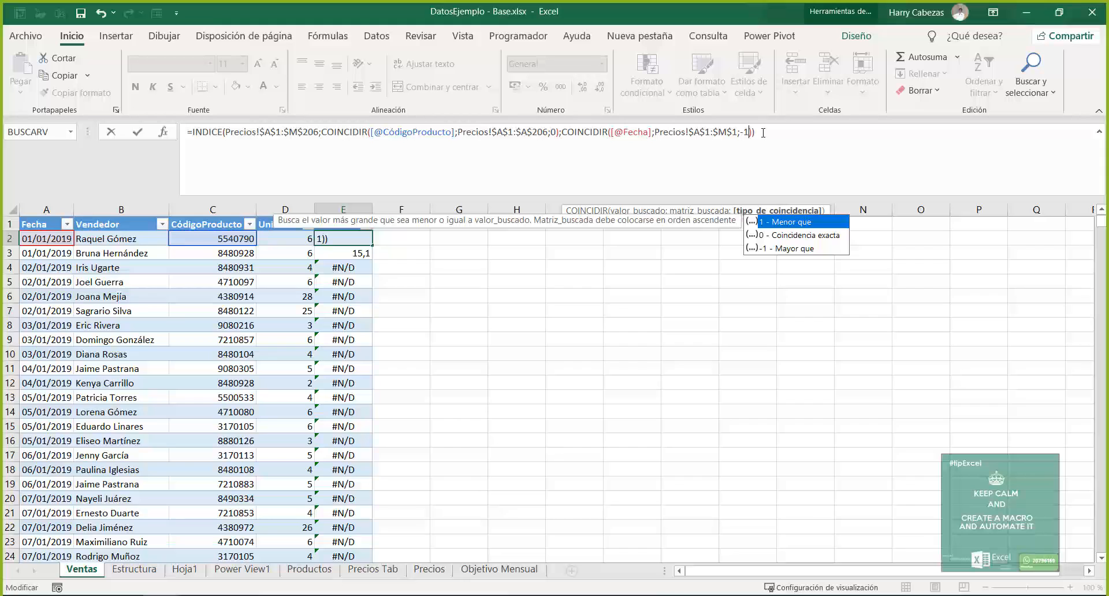
pyautogui.press('Return')
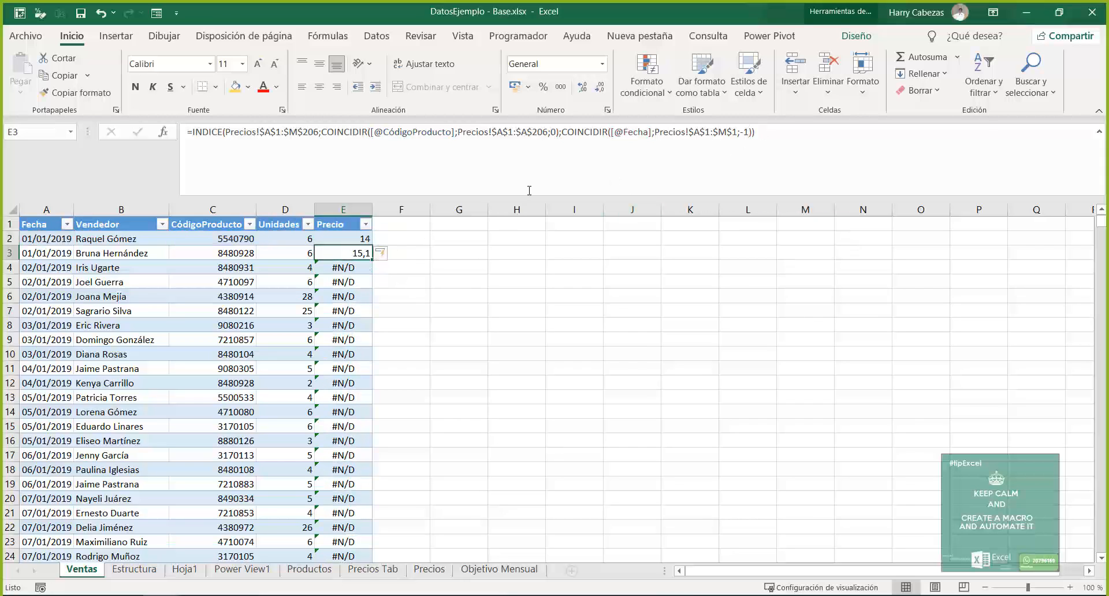
# - Examine the function arguments of the date COINCIDIR in E2, including its lookup array in Precios and its match type
pyautogui.click(364, 239)
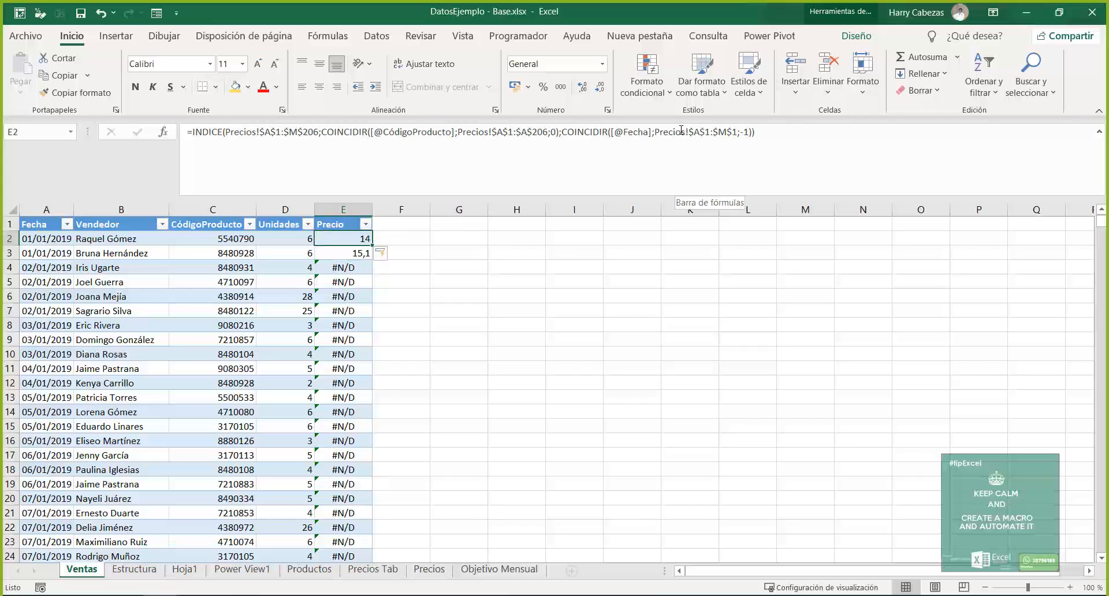
pyautogui.click(584, 132)
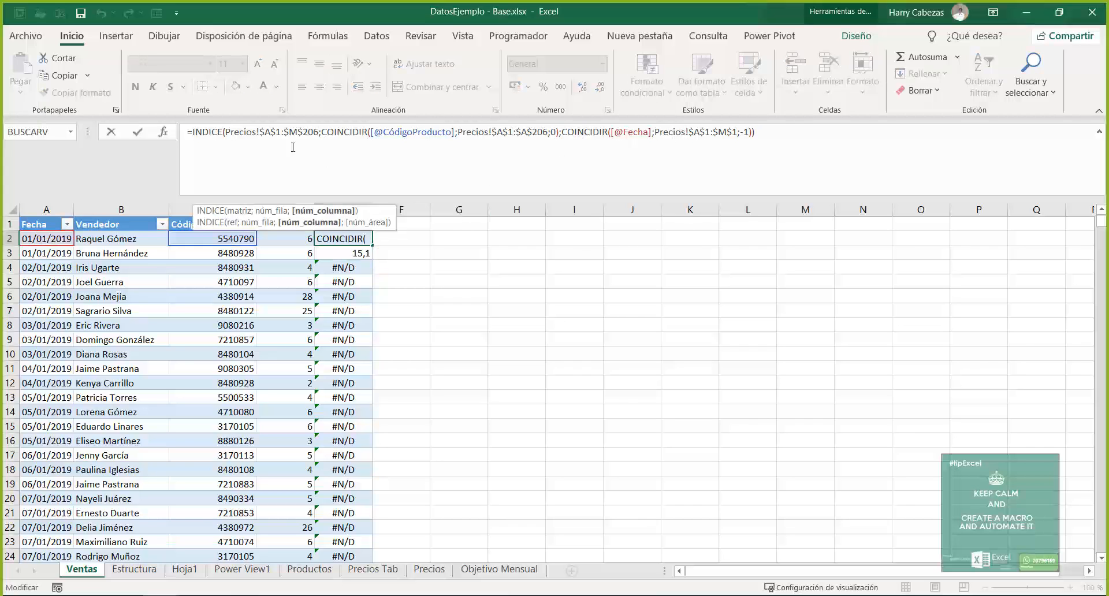
pyautogui.click(163, 132)
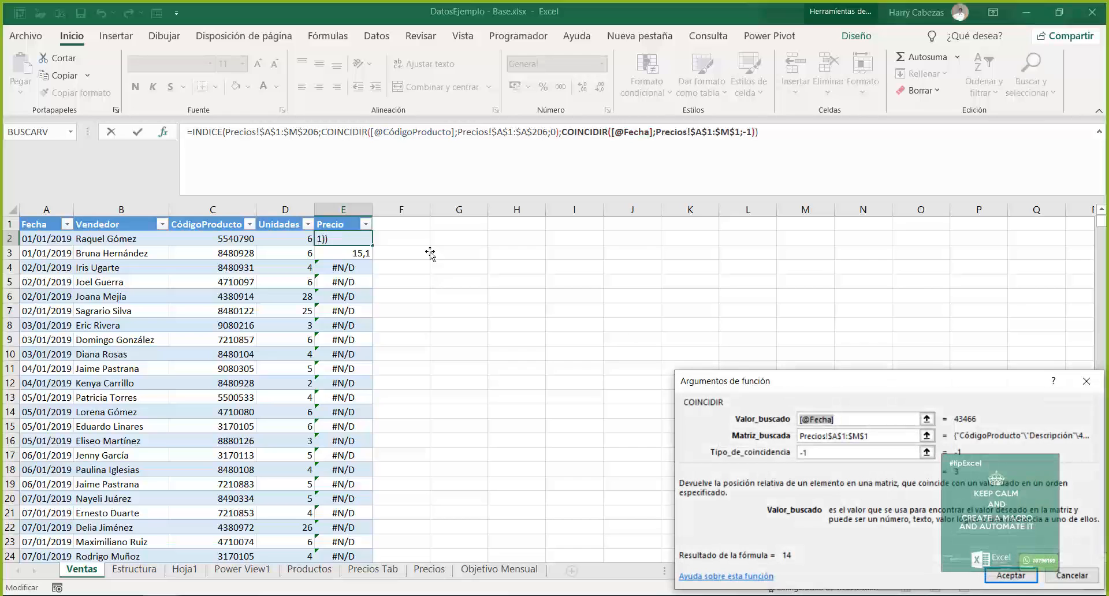
pyautogui.moveTo(789, 389); pyautogui.dragTo(605, 302)
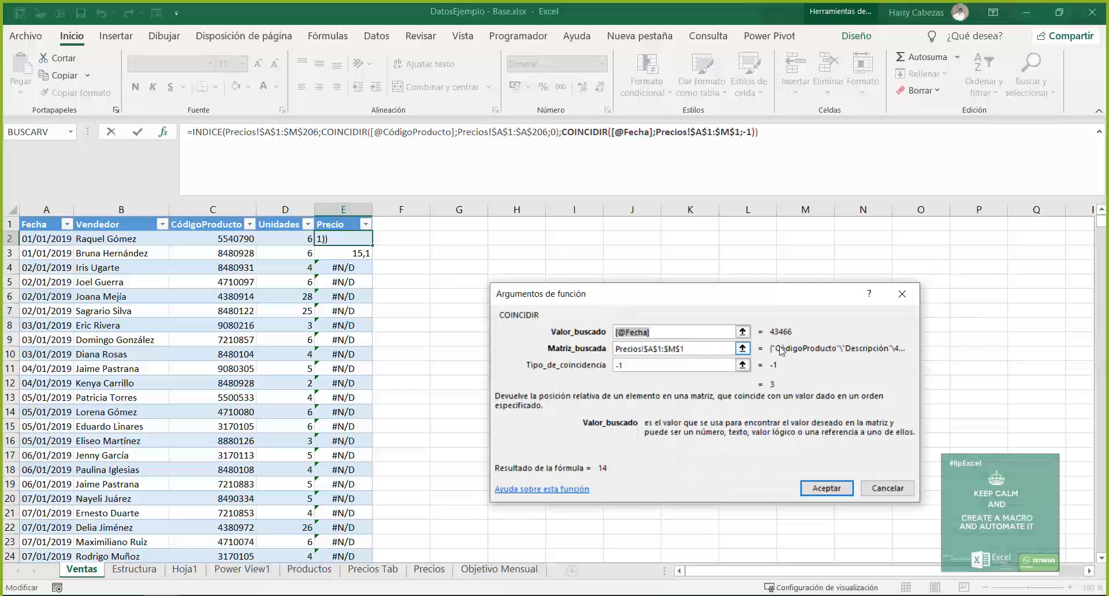
pyautogui.click(655, 348)
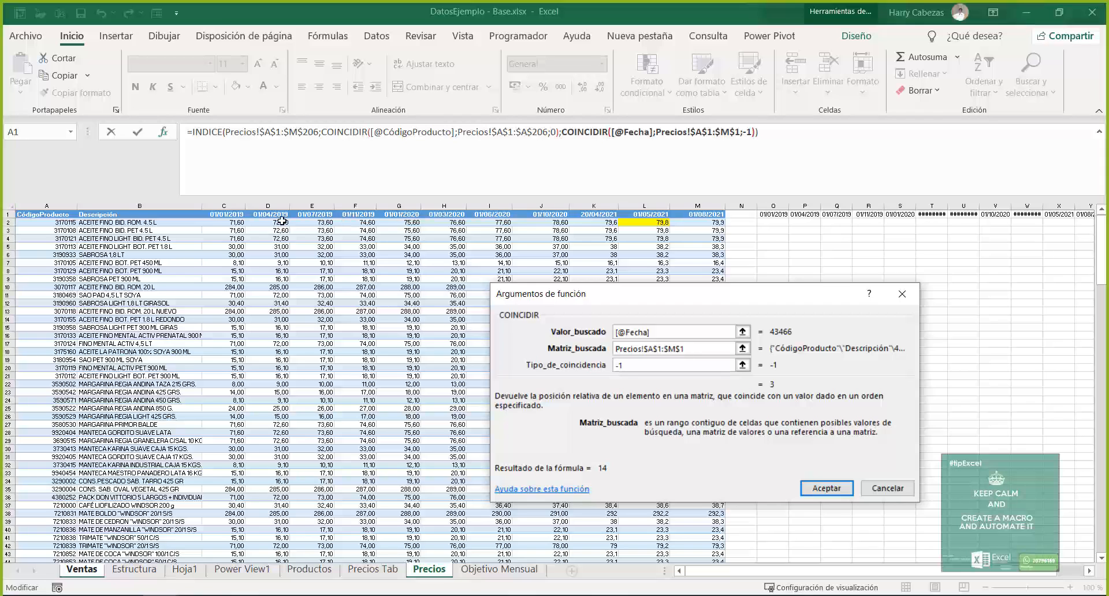
pyautogui.click(645, 364)
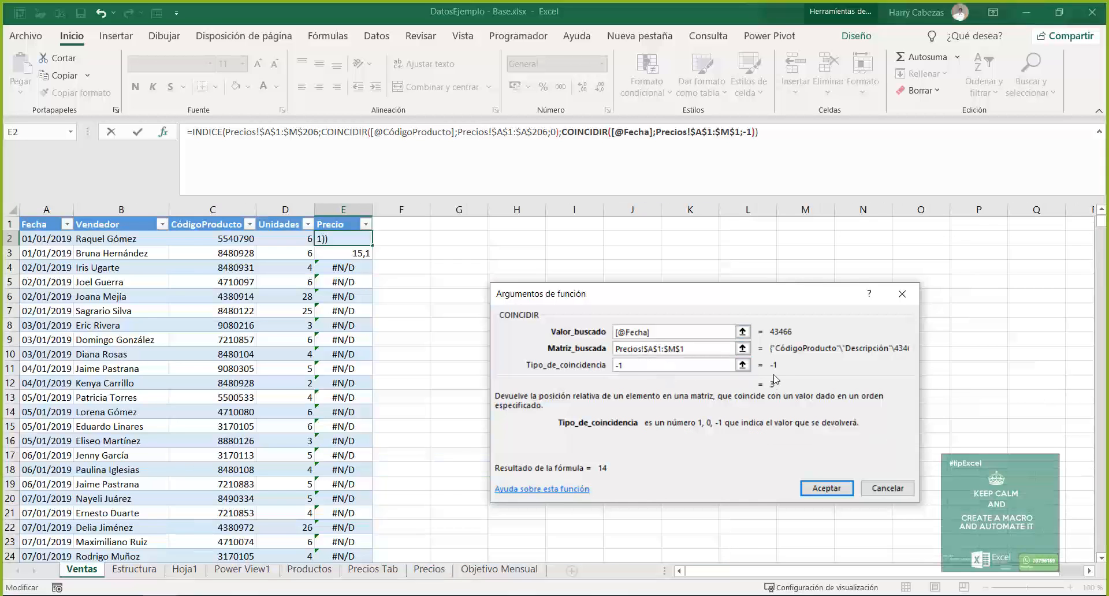
pyautogui.press('Return')
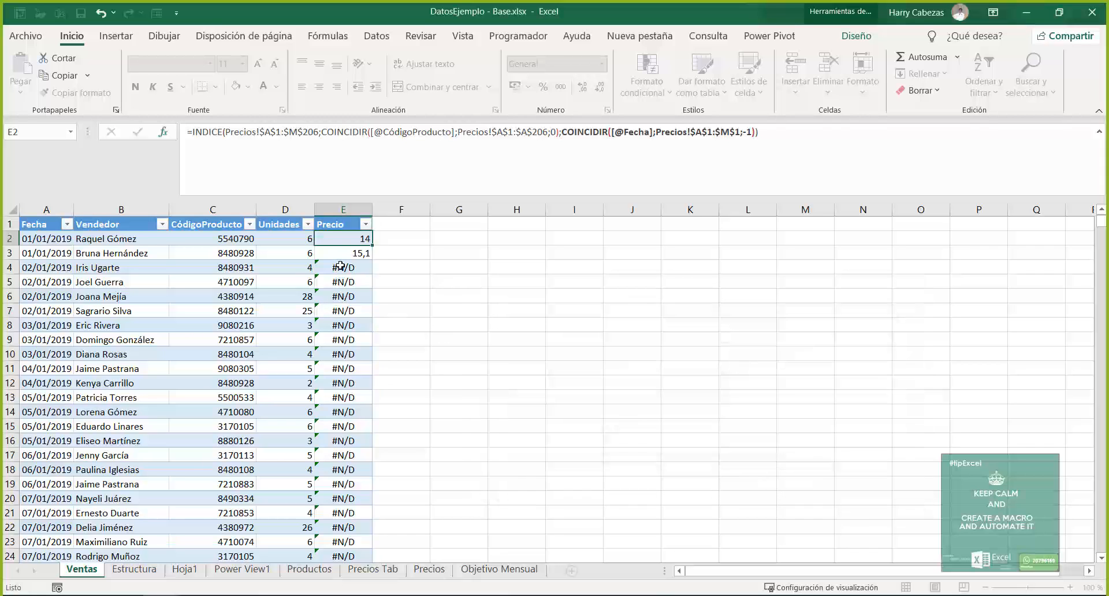
# - Set Tipo_de_coincidencia of the date COINCIDIR in cell E4's formula to 1 using the function arguments dialog
pyautogui.click(342, 266)
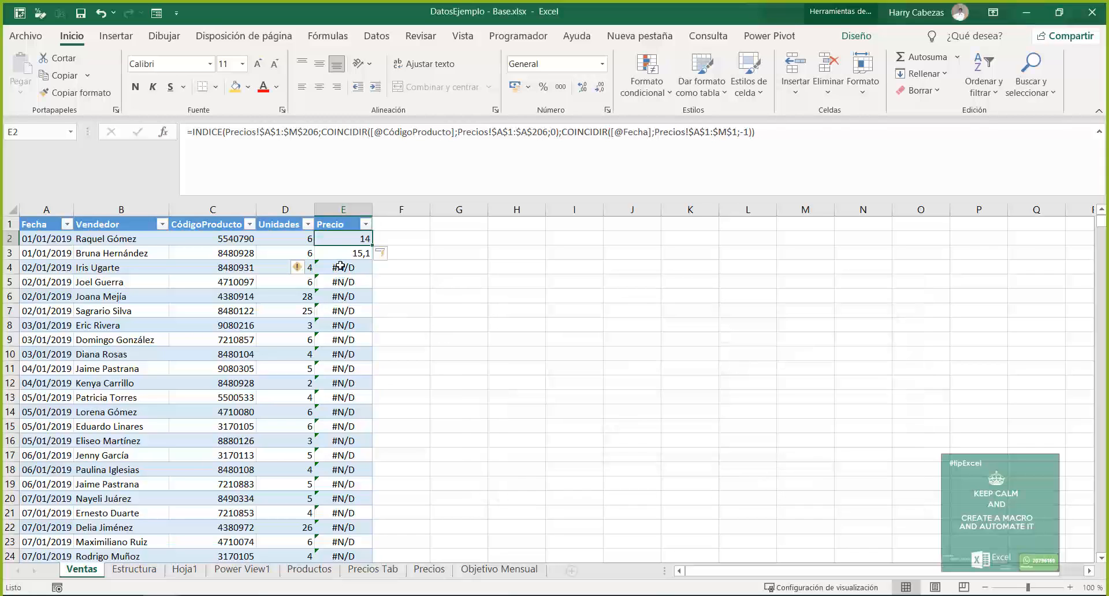
pyautogui.click(163, 132)
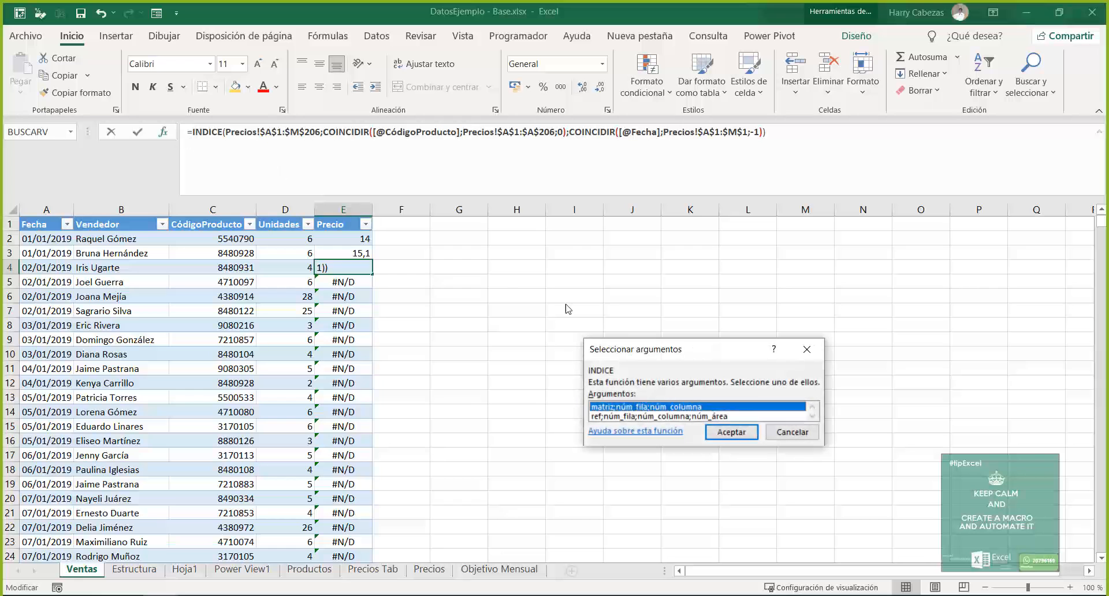
pyautogui.click(731, 431)
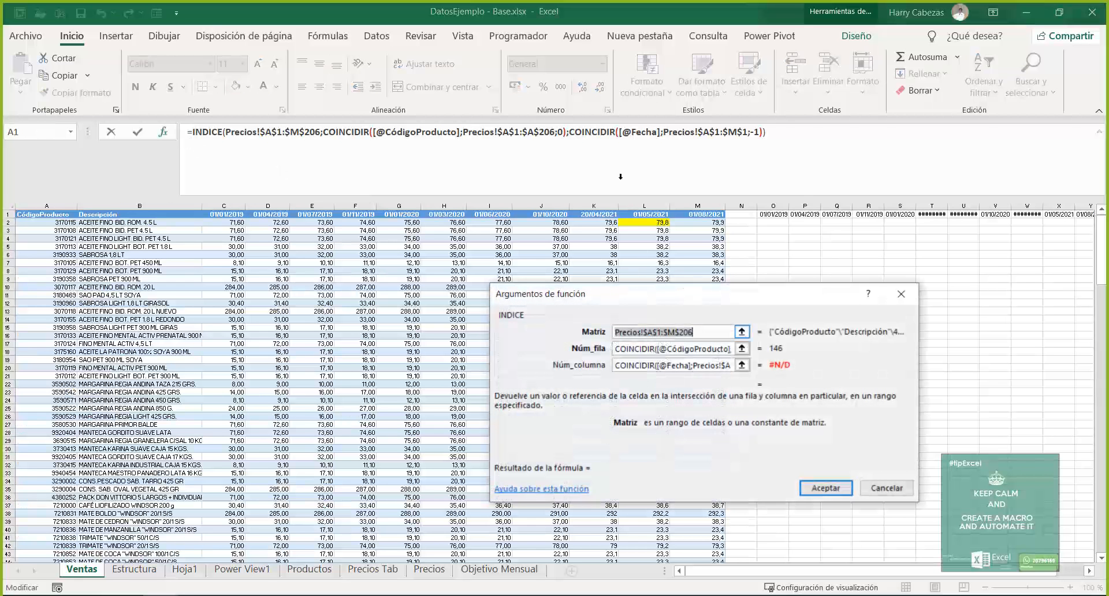
pyautogui.click(630, 365)
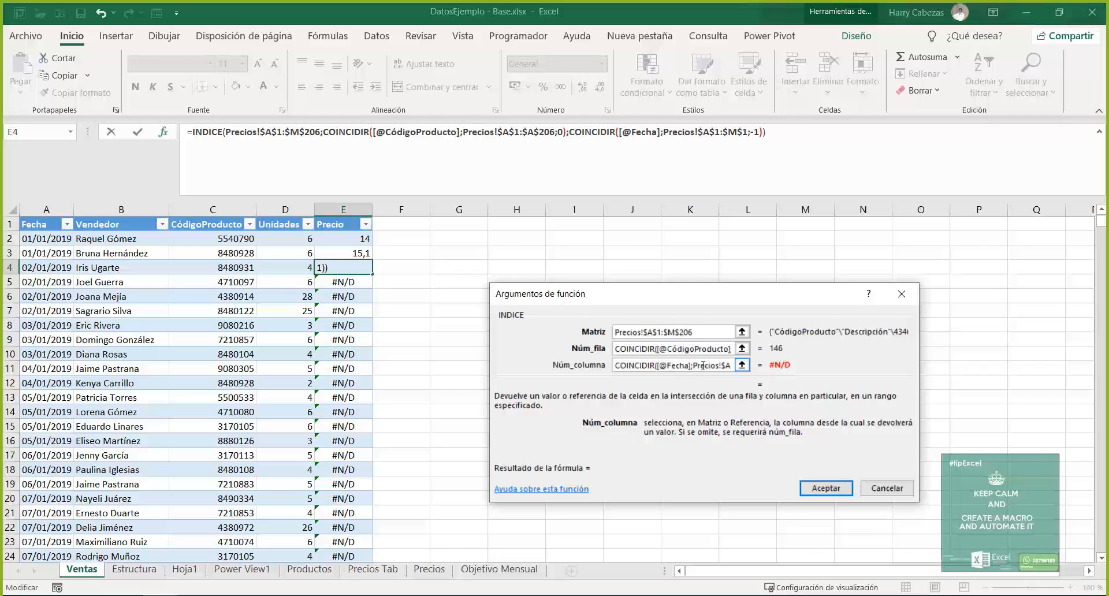
pyautogui.click(590, 137)
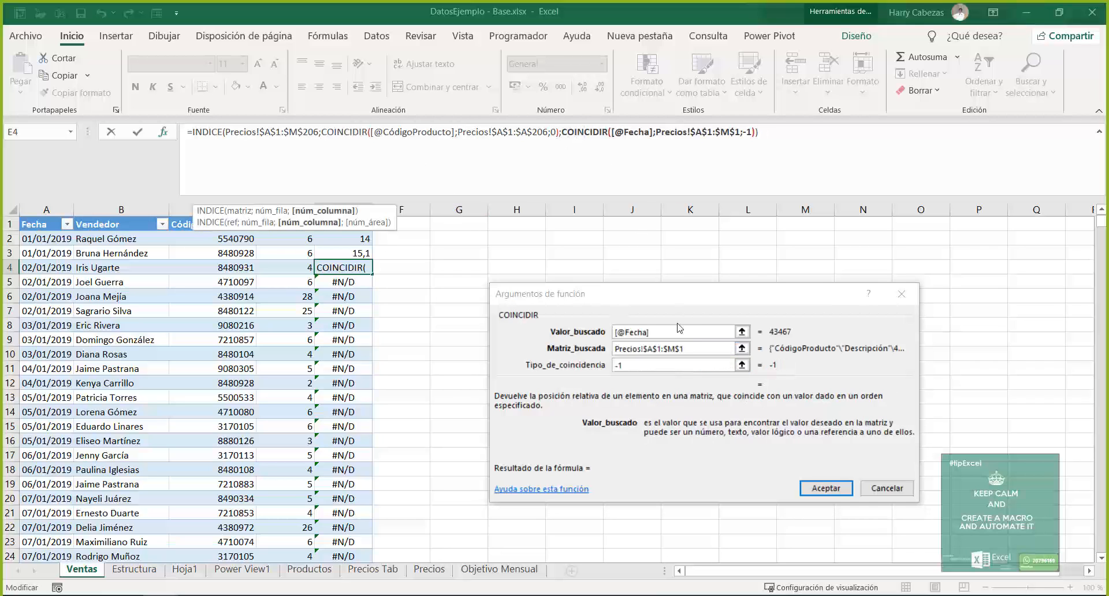
pyautogui.click(655, 365)
pyautogui.press('BackSpace')
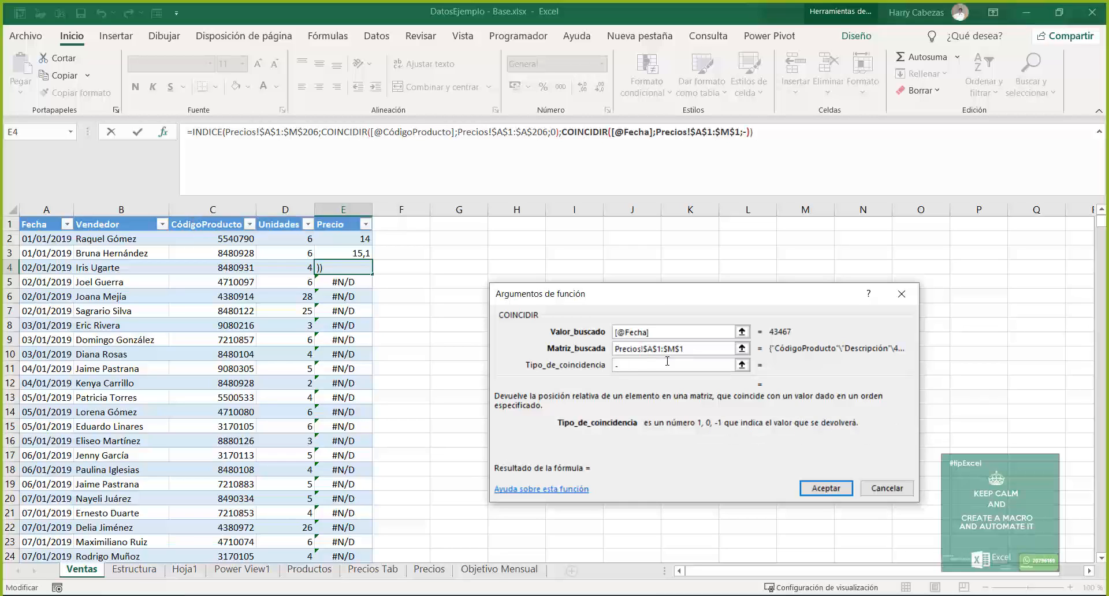
pyautogui.press('BackSpace')
pyautogui.write('1')
pyautogui.click(826, 494)
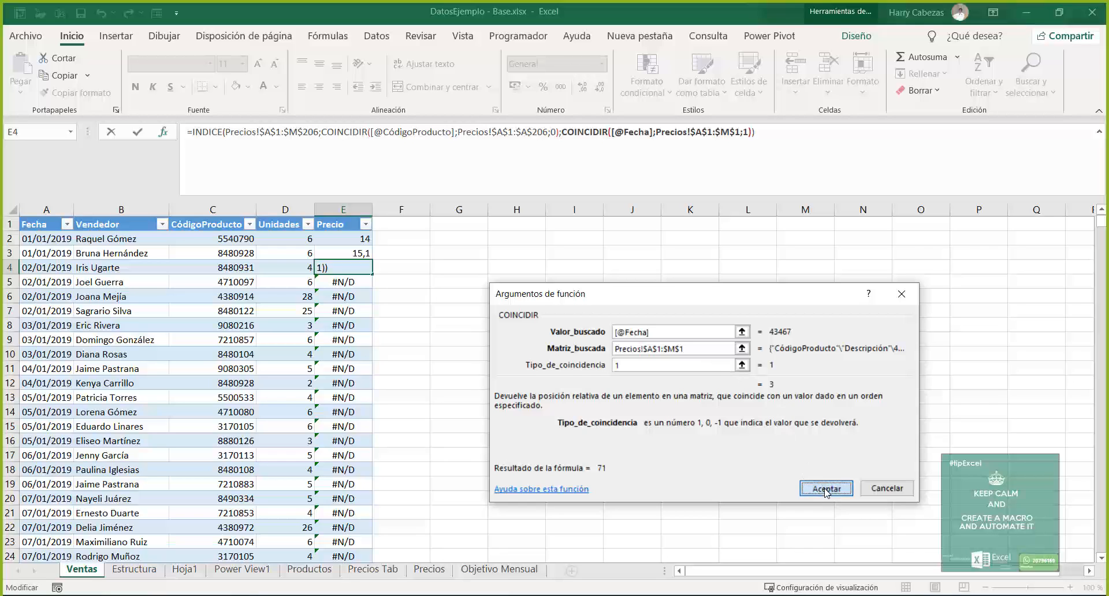
pyautogui.click(826, 489)
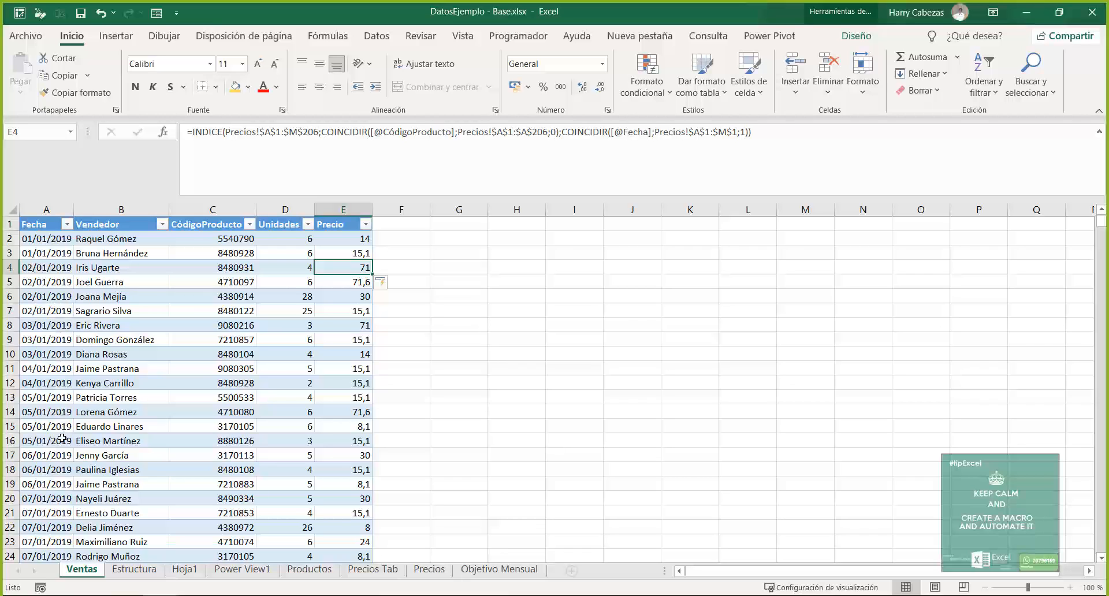
# - Compare the date headers in Precios with the Ventas prices around the change of price period on 01/04/2019
pyautogui.click(431, 569)
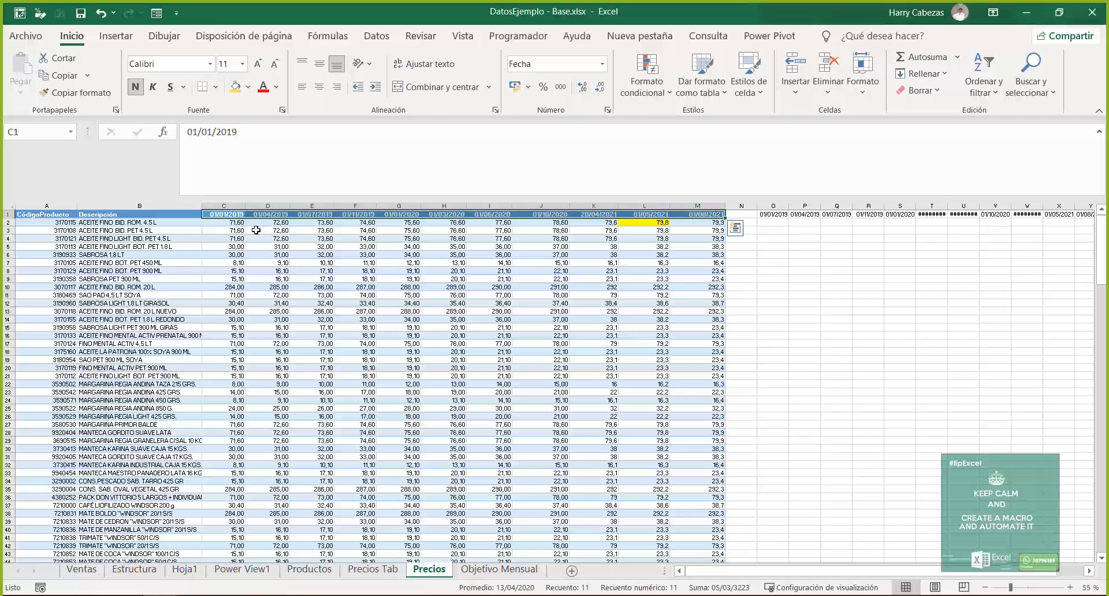
pyautogui.click(81, 569)
pyautogui.scroll(-1, 39, 496)
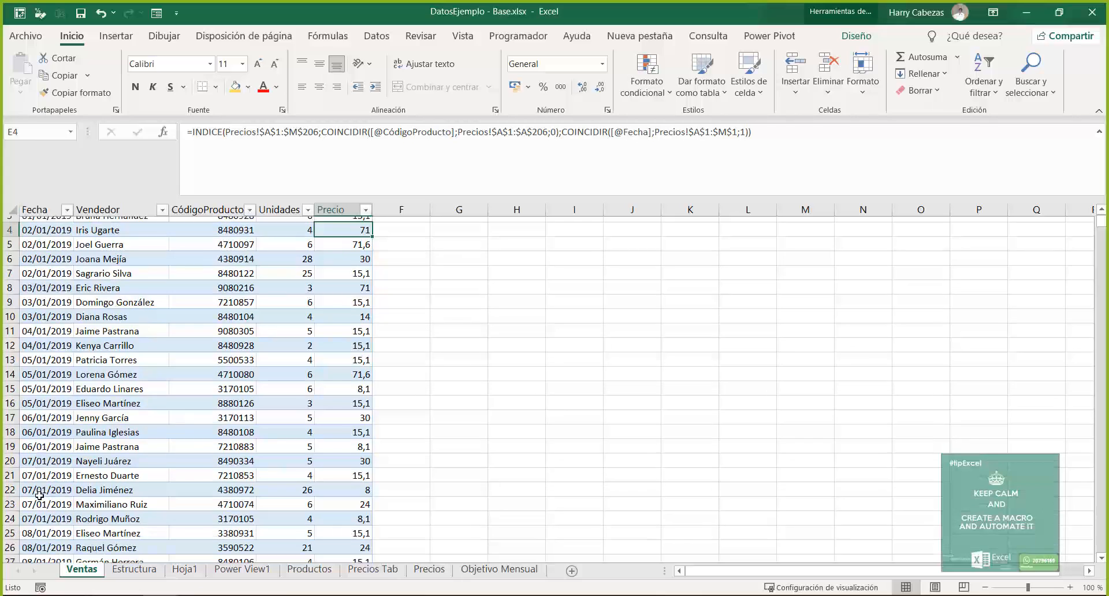
pyautogui.scroll(-20, 39, 495)
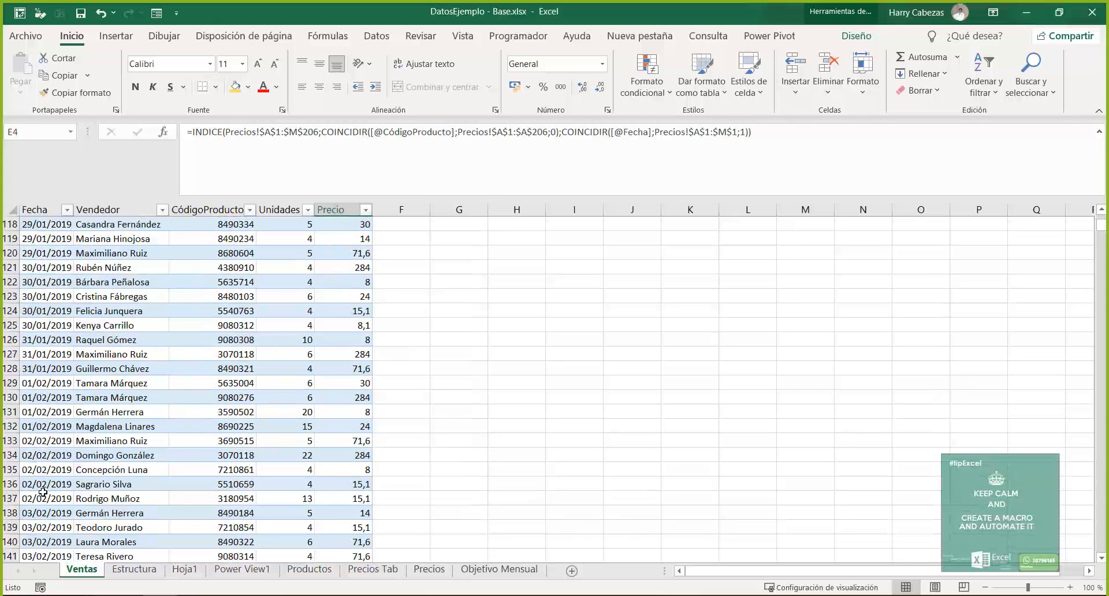
pyautogui.scroll(-20, 43, 491)
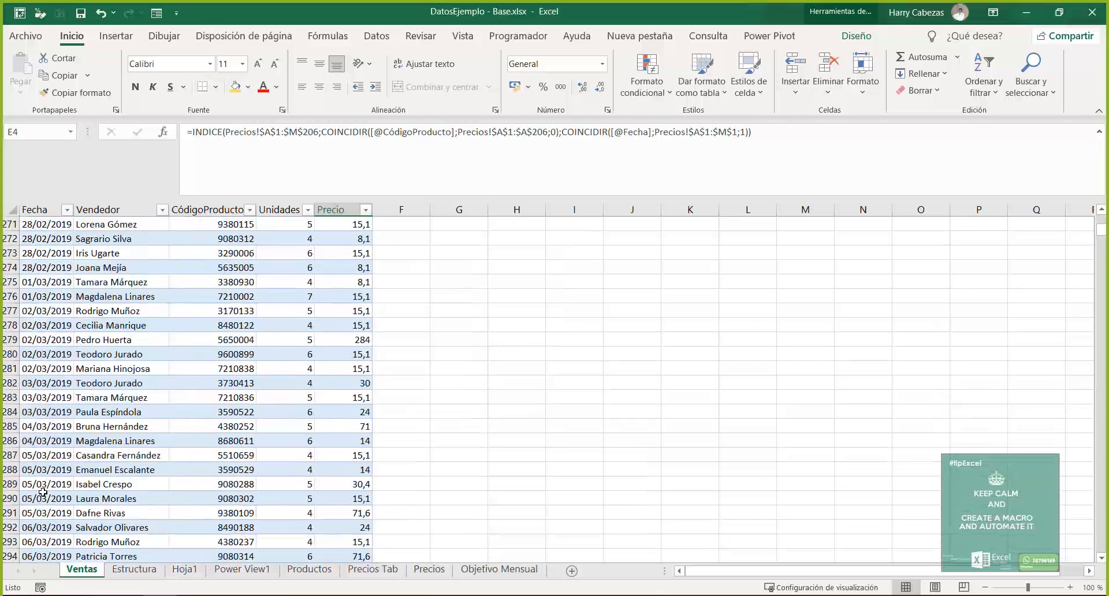
pyautogui.scroll(-20, 43, 492)
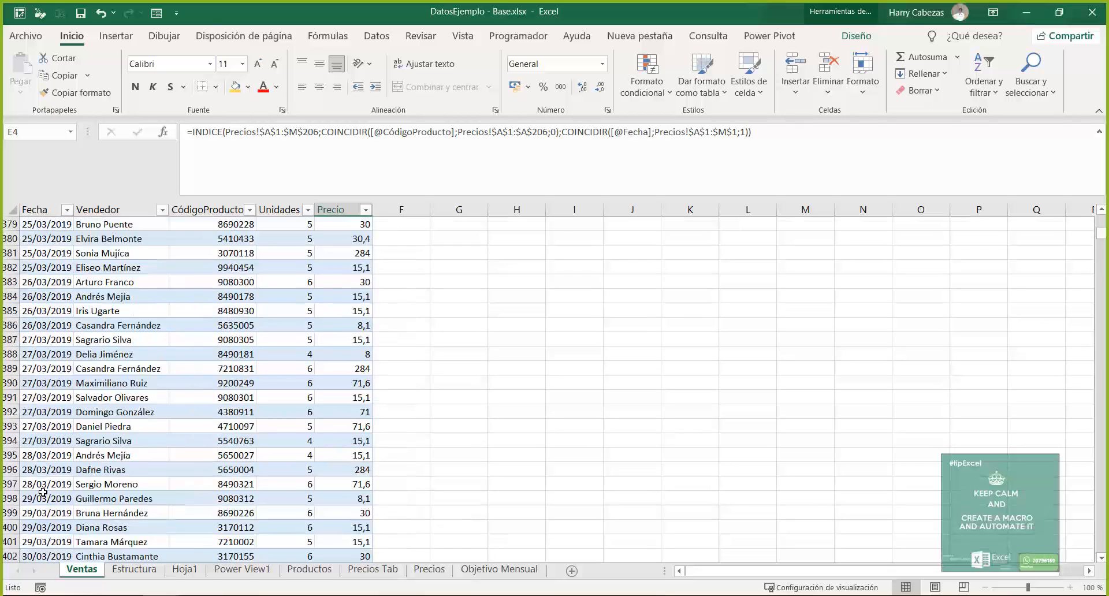
pyautogui.scroll(-5, 43, 491)
pyautogui.scroll(4, 45, 489)
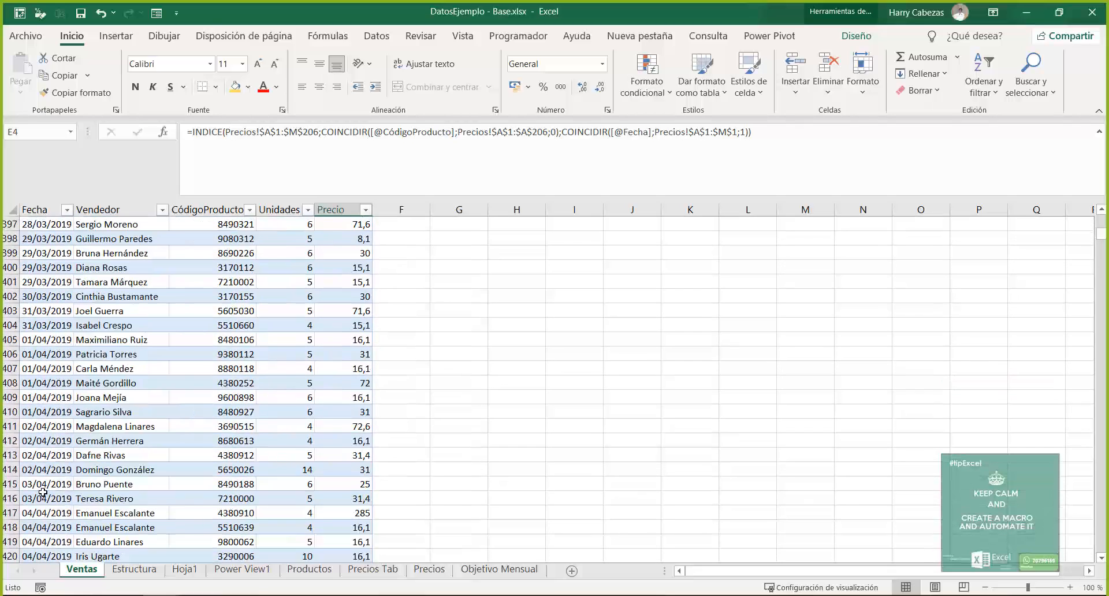
pyautogui.scroll(3, 48, 487)
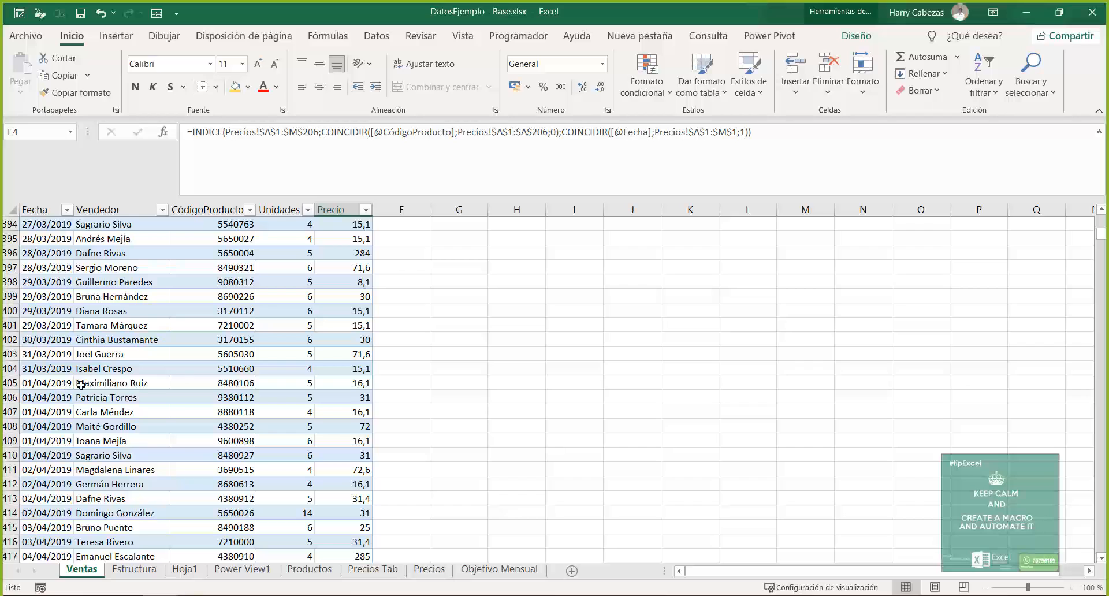
# - Examine the function arguments of the date COINCIDIR in cell E405, the first sale dated 01/04/2019
pyautogui.click(348, 384)
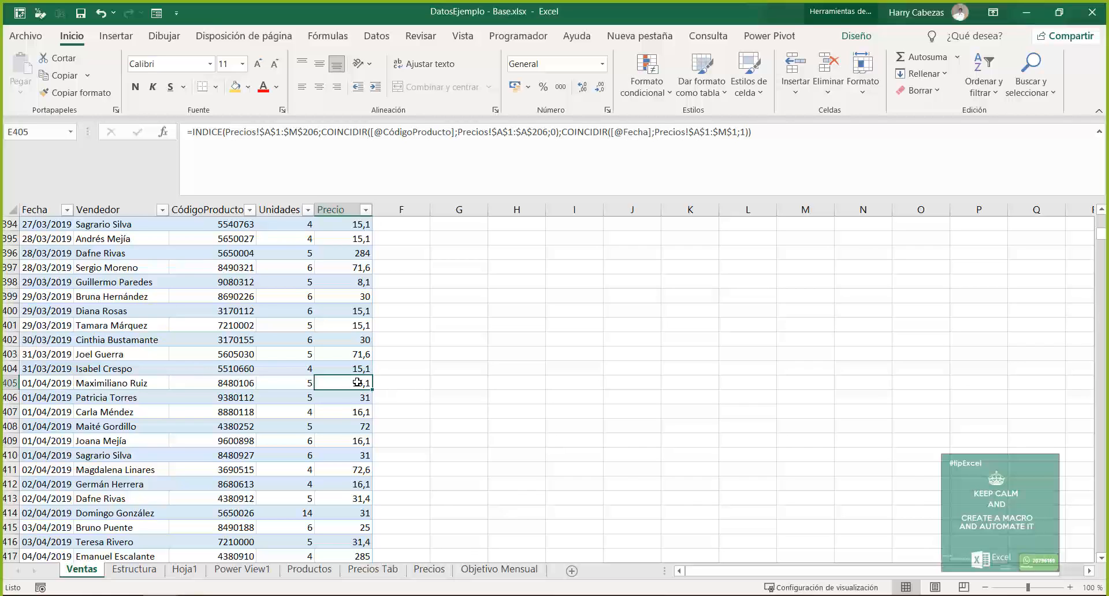
pyautogui.click(165, 133)
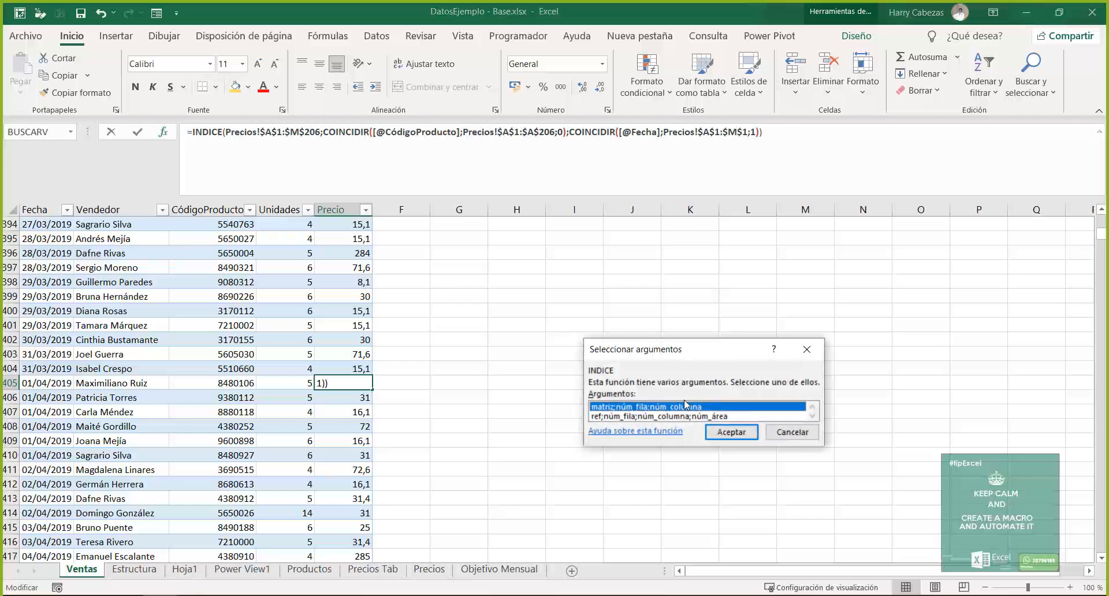
pyautogui.click(731, 432)
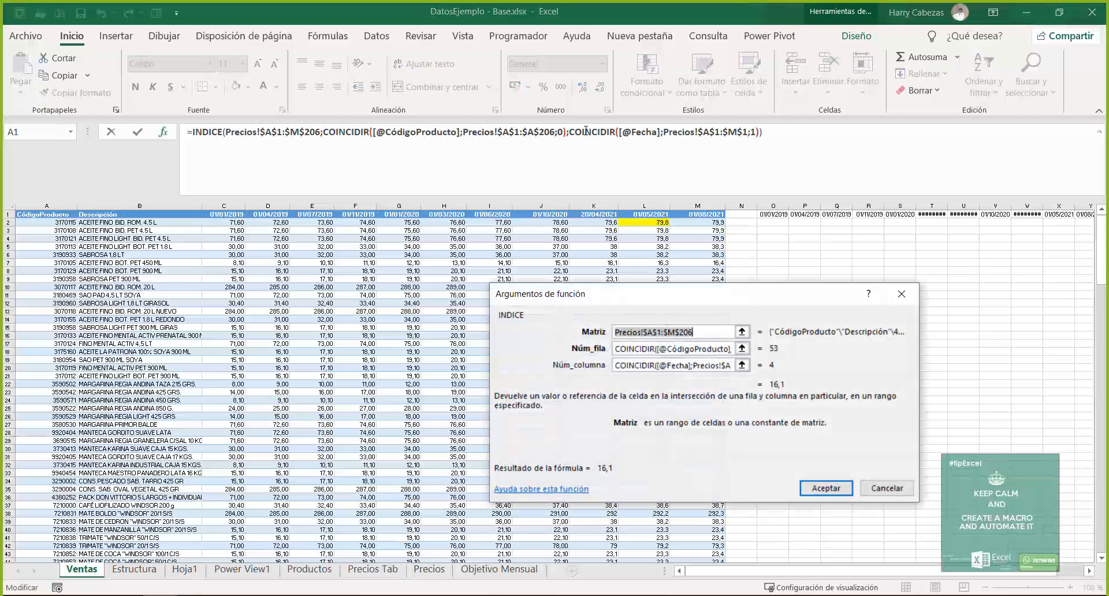
pyautogui.click(585, 134)
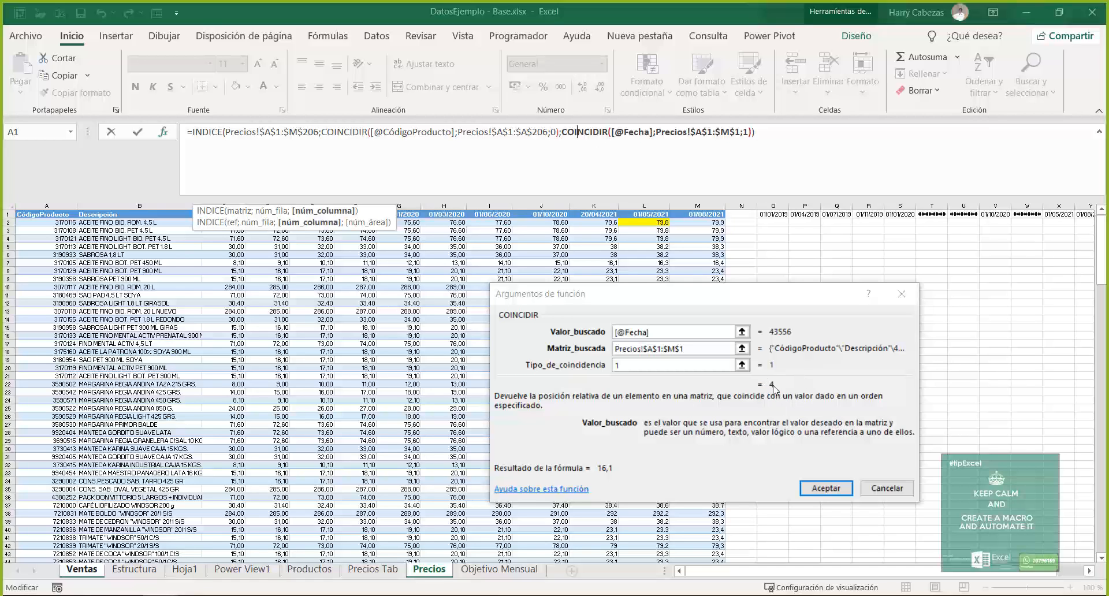
pyautogui.click(826, 488)
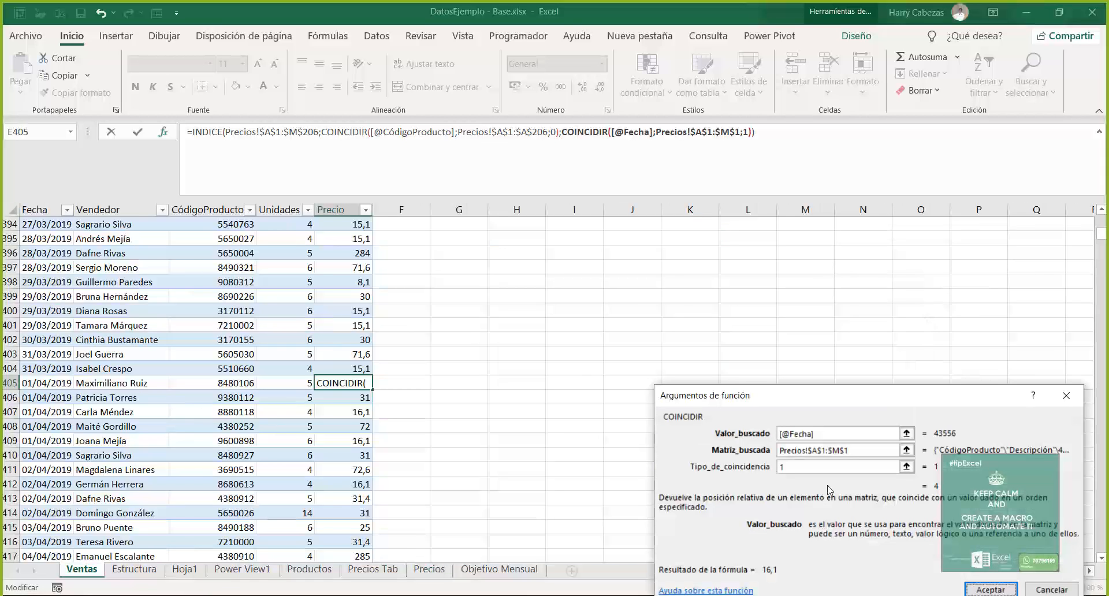
pyautogui.click(976, 589)
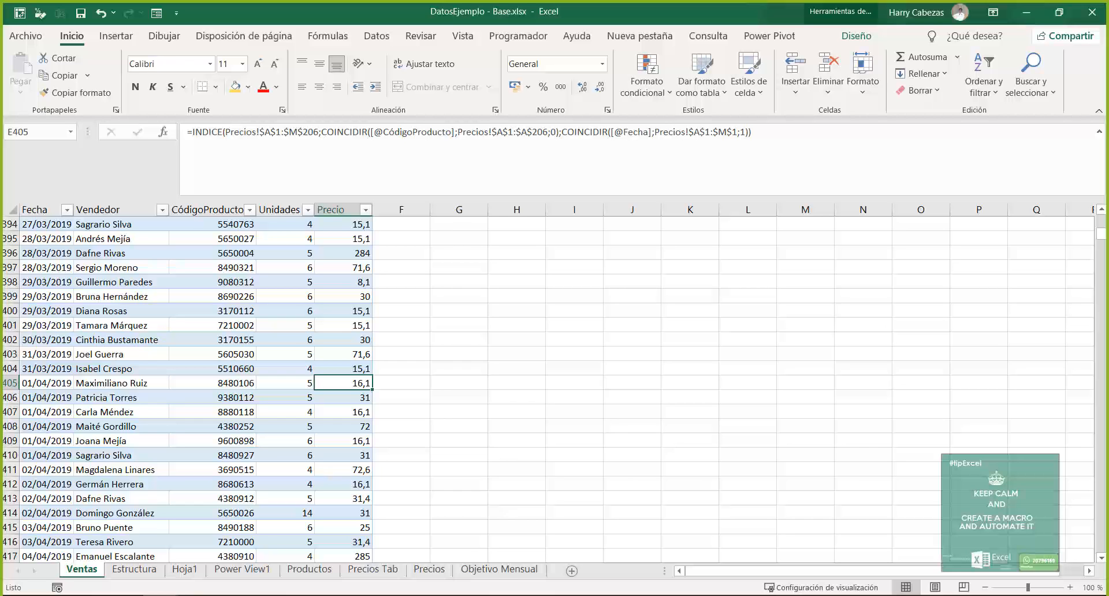
# - Reduce the formula bar to a single line while on the Precios sheet, and return to Ventas
pyautogui.click(430, 569)
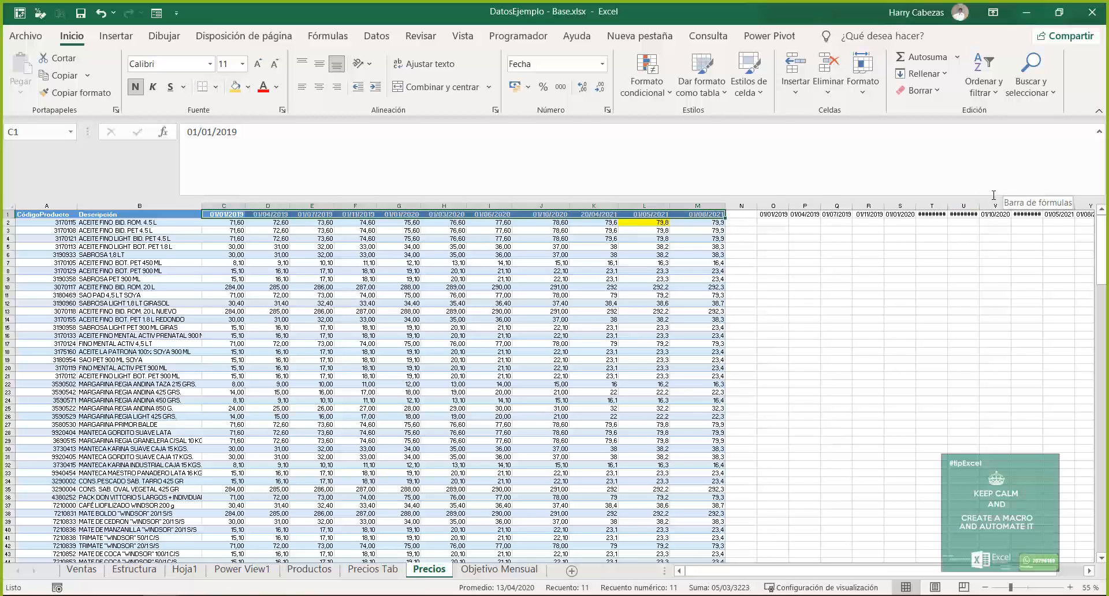
pyautogui.moveTo(976, 199); pyautogui.dragTo(976, 141)
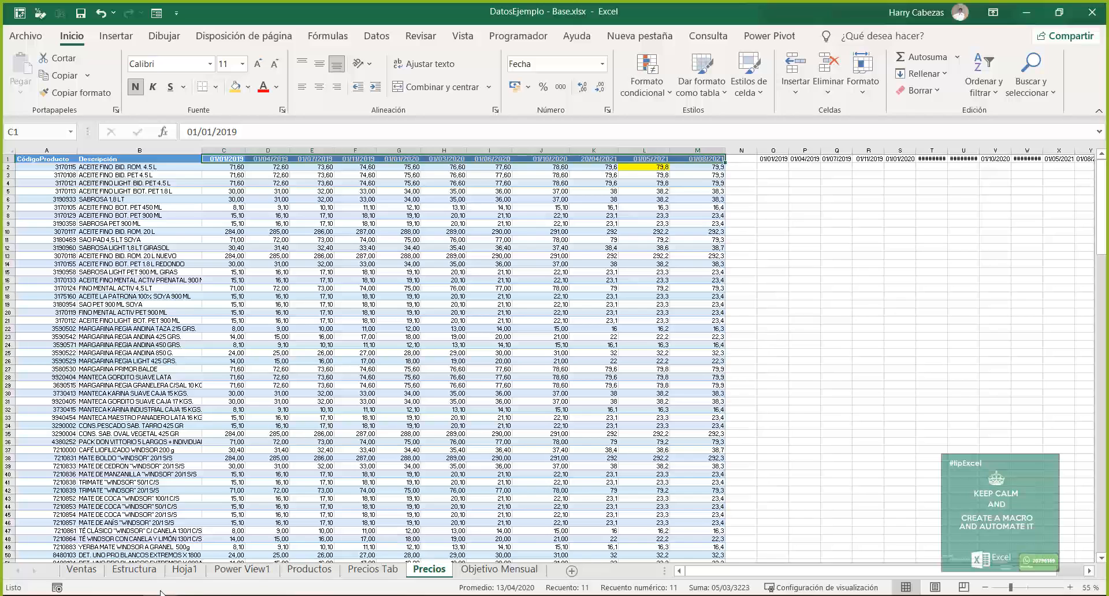
pyautogui.click(82, 569)
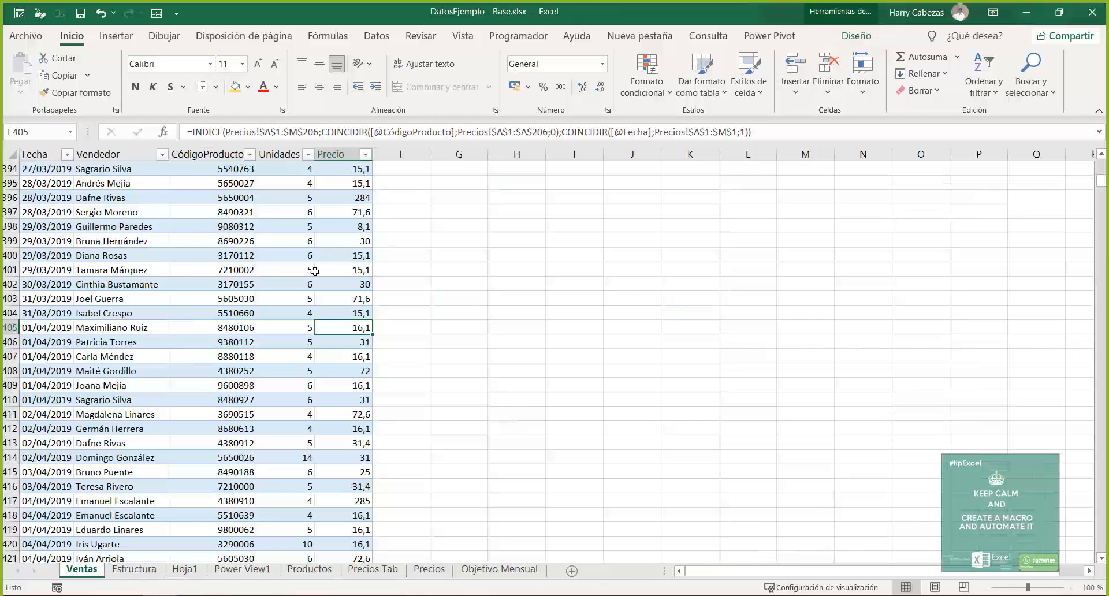
# - Add a column headed Total in F1, directly beside Precio in the Ventas table
pyautogui.scroll(1, 307, 310)
pyautogui.scroll(13, 307, 310)
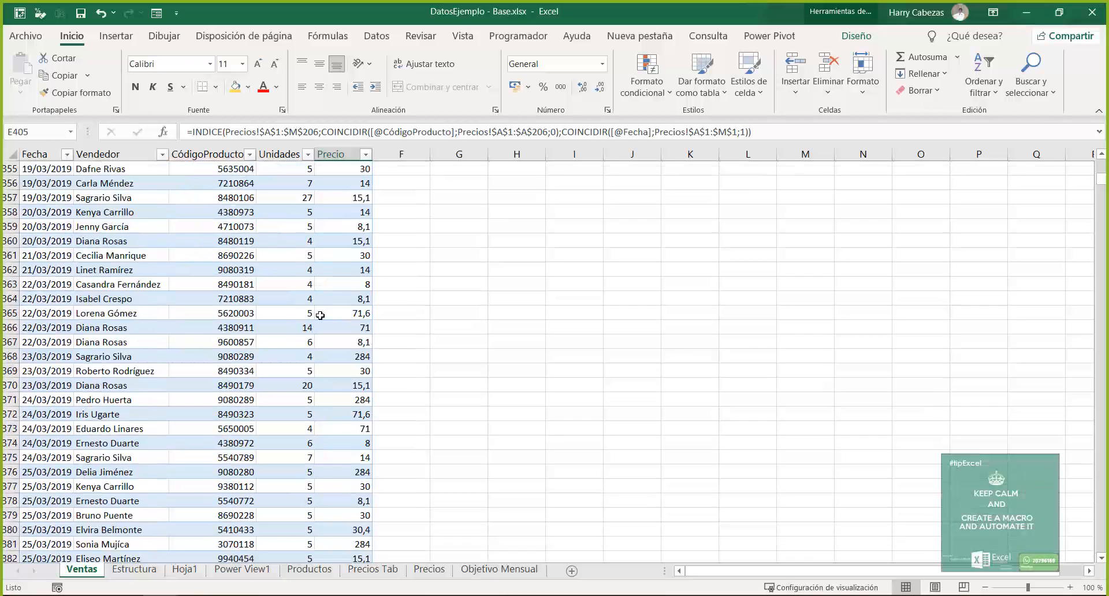
pyautogui.click(320, 315)
pyautogui.hotkey('ctrl', 'Up')
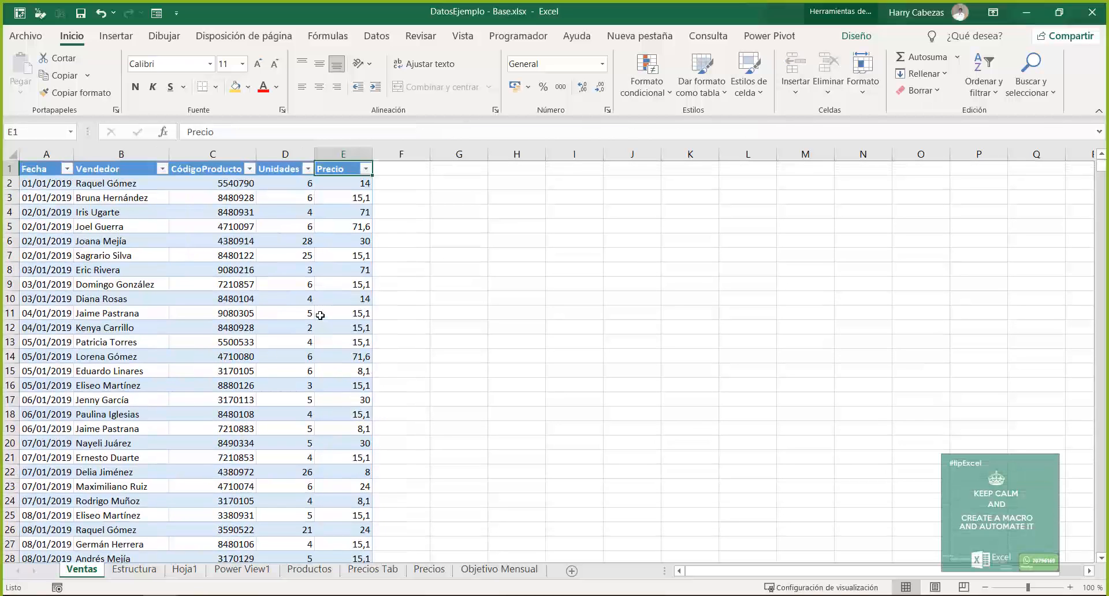
pyautogui.press('Left')
pyautogui.press('Left')
pyautogui.press('Left')
pyautogui.press('Left')
pyautogui.press('Right')
pyautogui.press('Right')
pyautogui.press('Right')
pyautogui.press('Right')
pyautogui.press('Right')
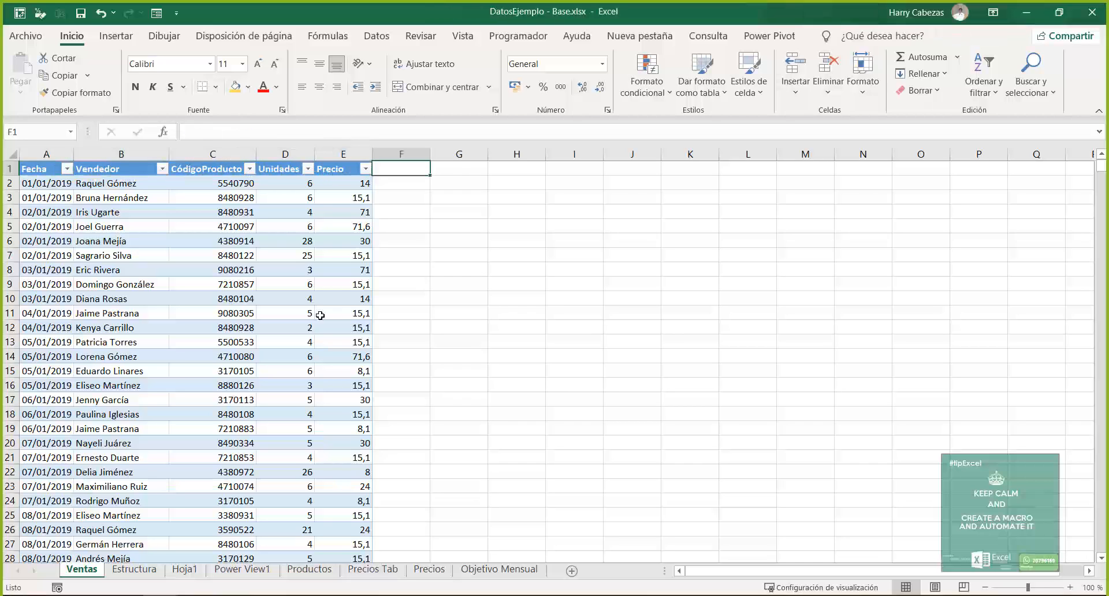
pyautogui.write('Total')
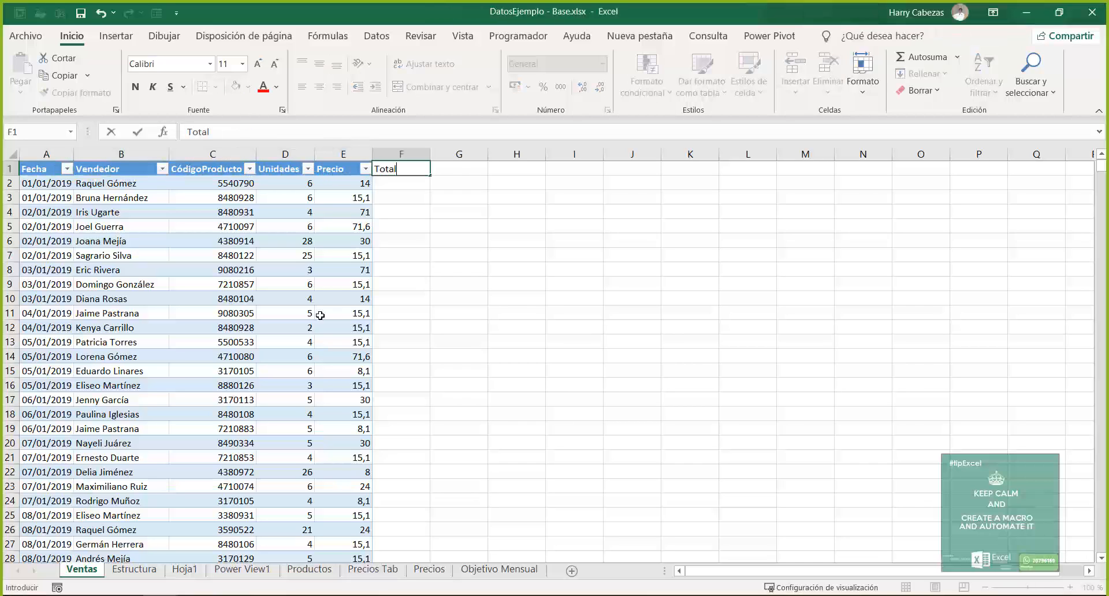
pyautogui.press('Return')
pyautogui.write('=')
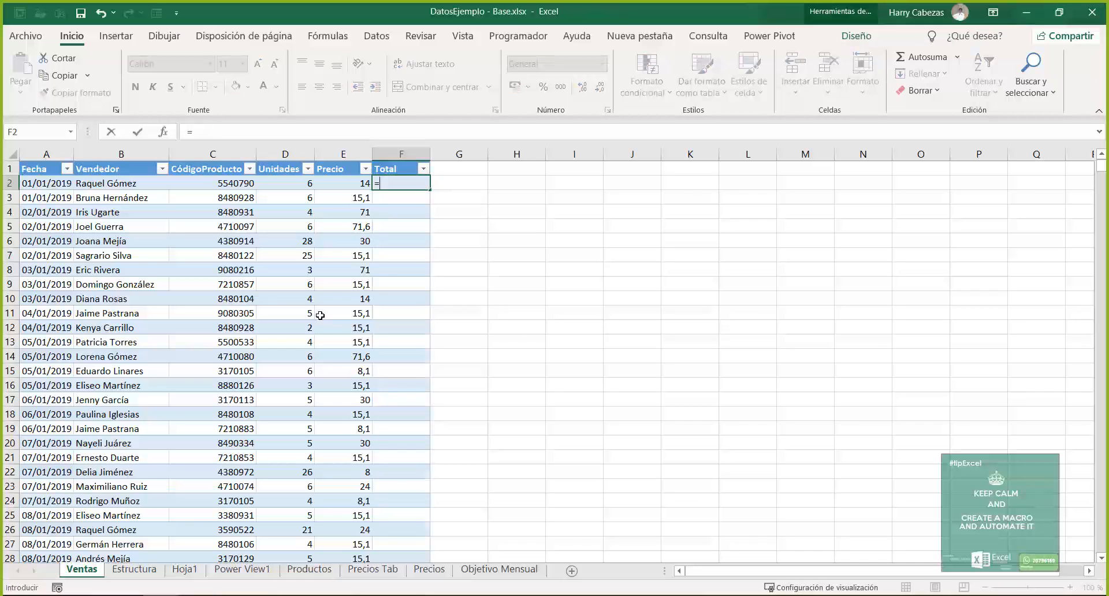
pyautogui.press('Left')
pyautogui.press('Left')
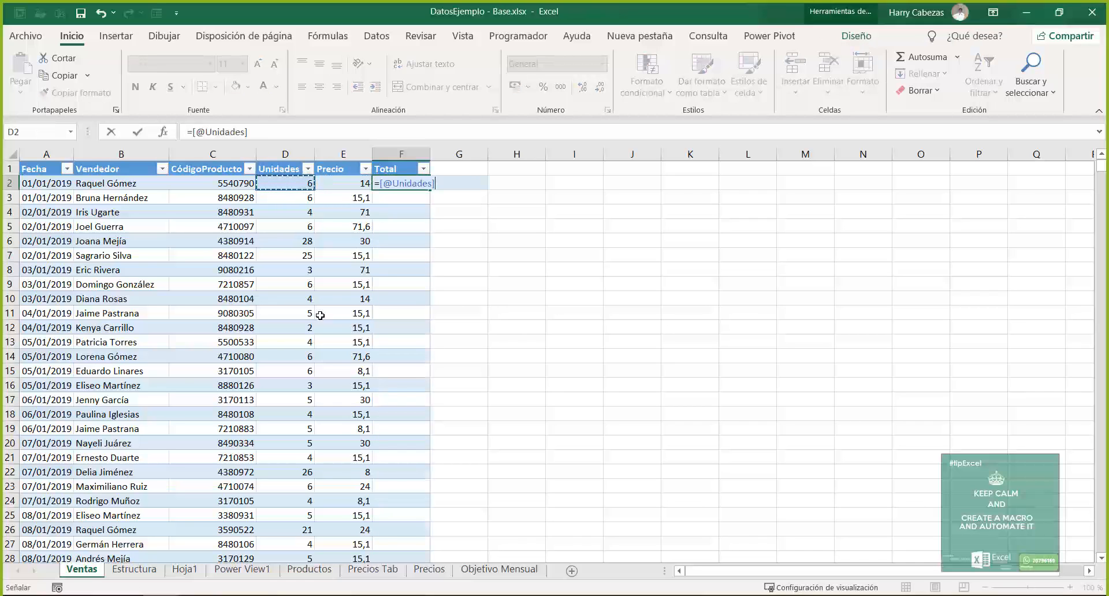
pyautogui.write('*')
pyautogui.press('Left')
pyautogui.press('Return')
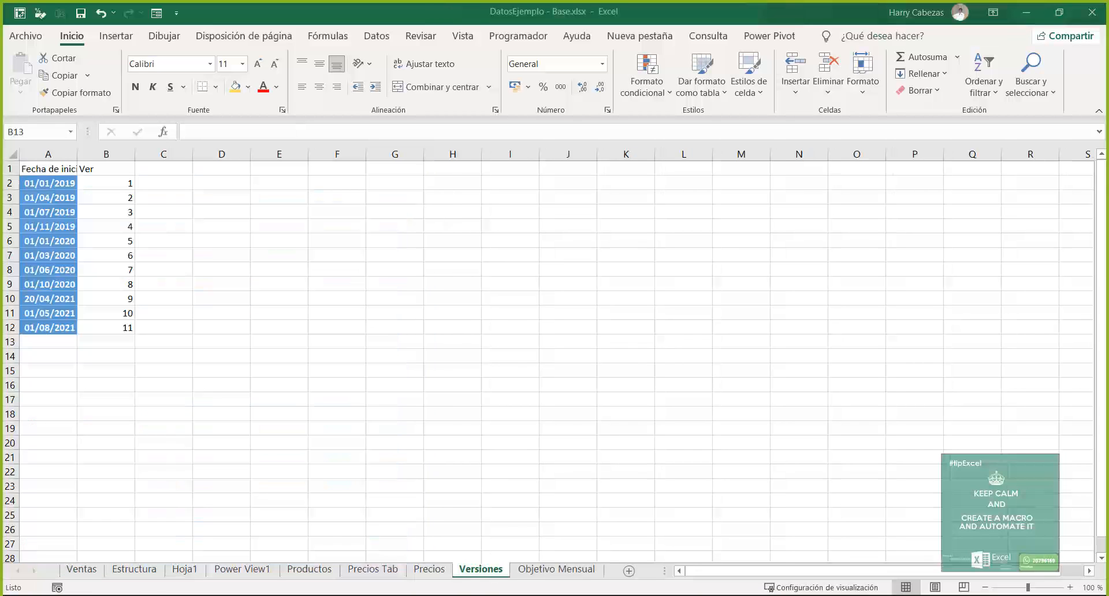
# - Examine the Precios sheet and the Version, Combinada and Precio columns on the Precios Tab sheet
pyautogui.click(428, 569)
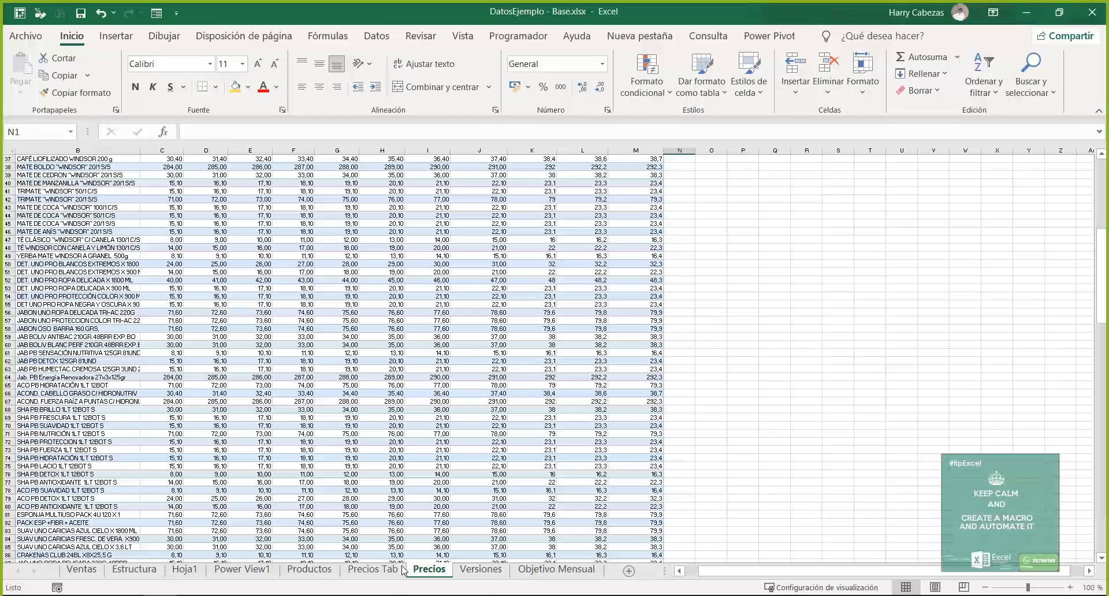
pyautogui.click(372, 570)
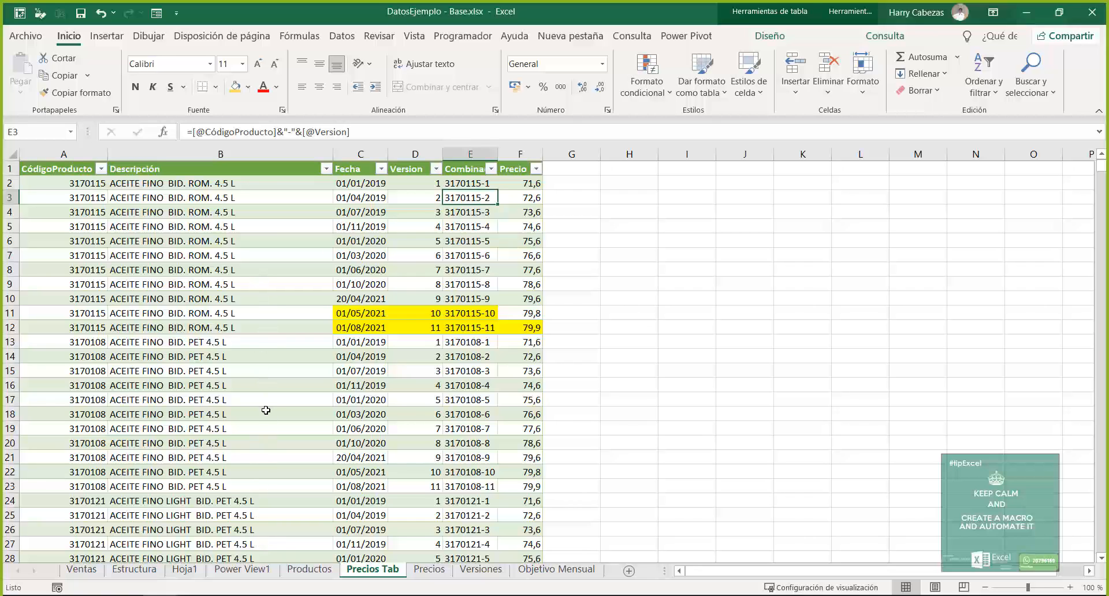
pyautogui.moveTo(470, 154); pyautogui.dragTo(526, 160)
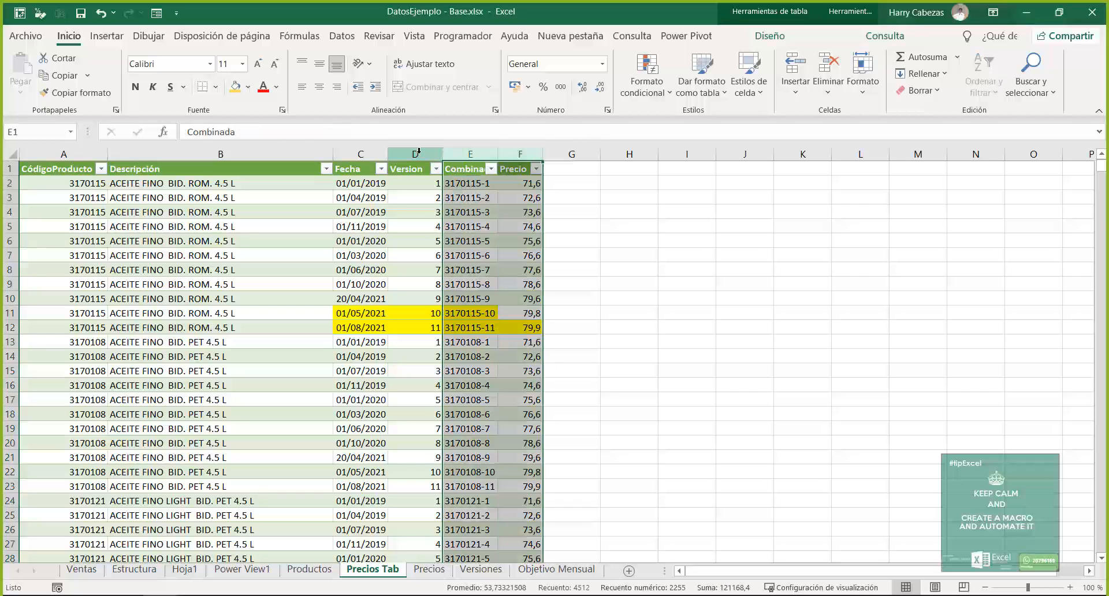
pyautogui.moveTo(418, 154); pyautogui.dragTo(534, 161)
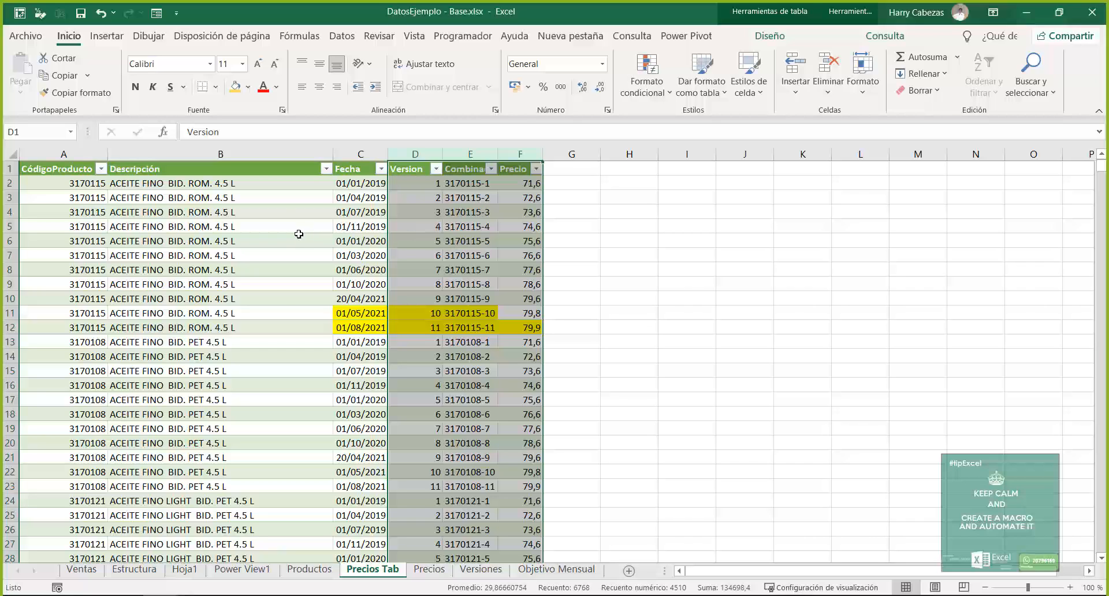
# - Inspect the Origen step of the Tabla4 query in the Power Query editor, and close the editor
pyautogui.click(342, 39)
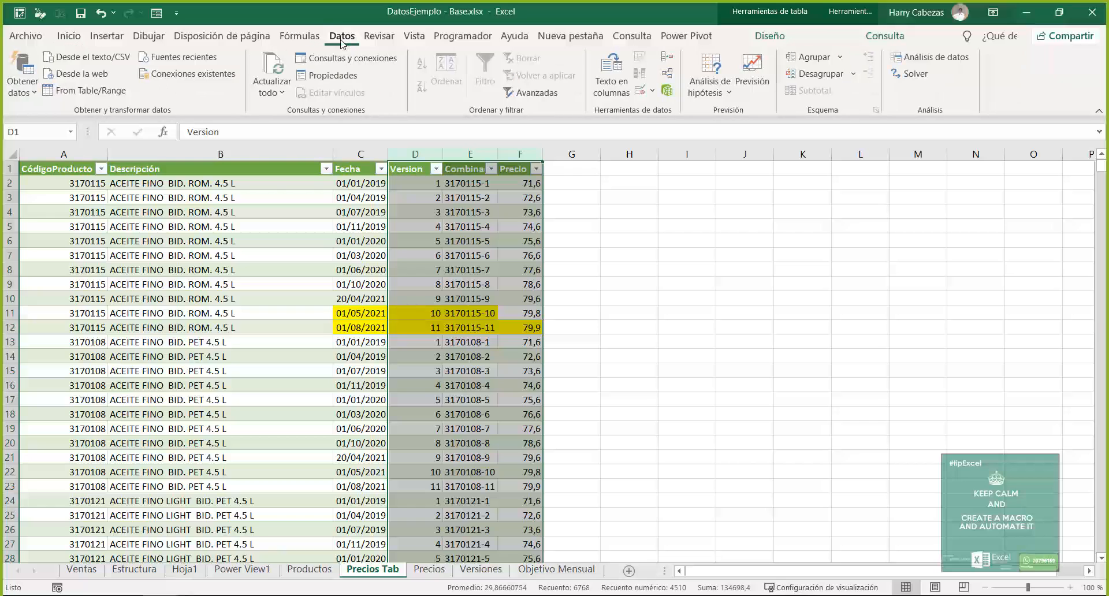
pyautogui.click(26, 87)
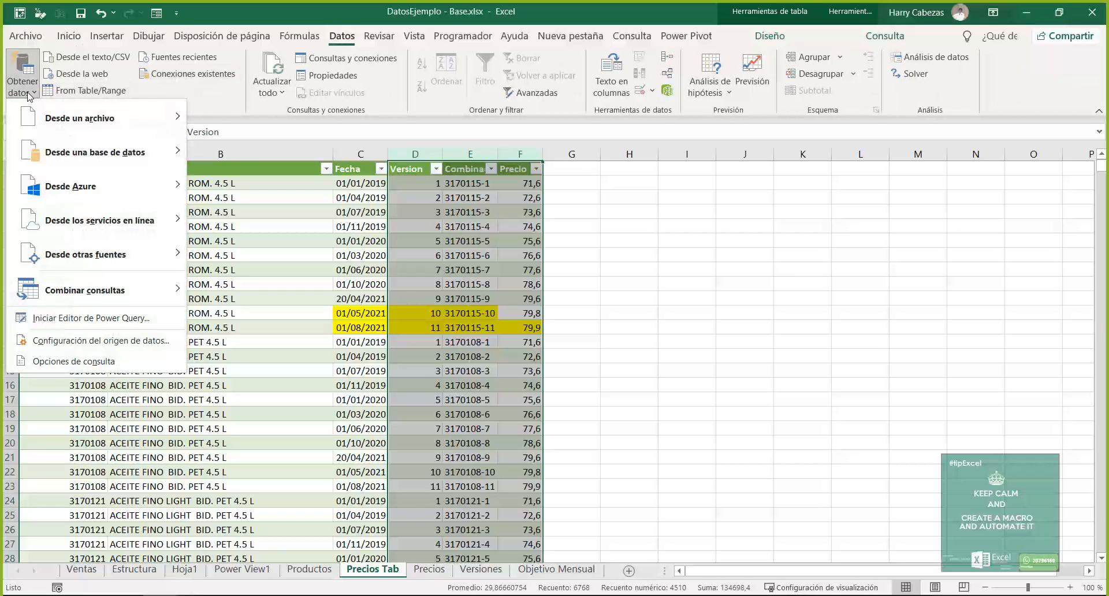
pyautogui.click(110, 325)
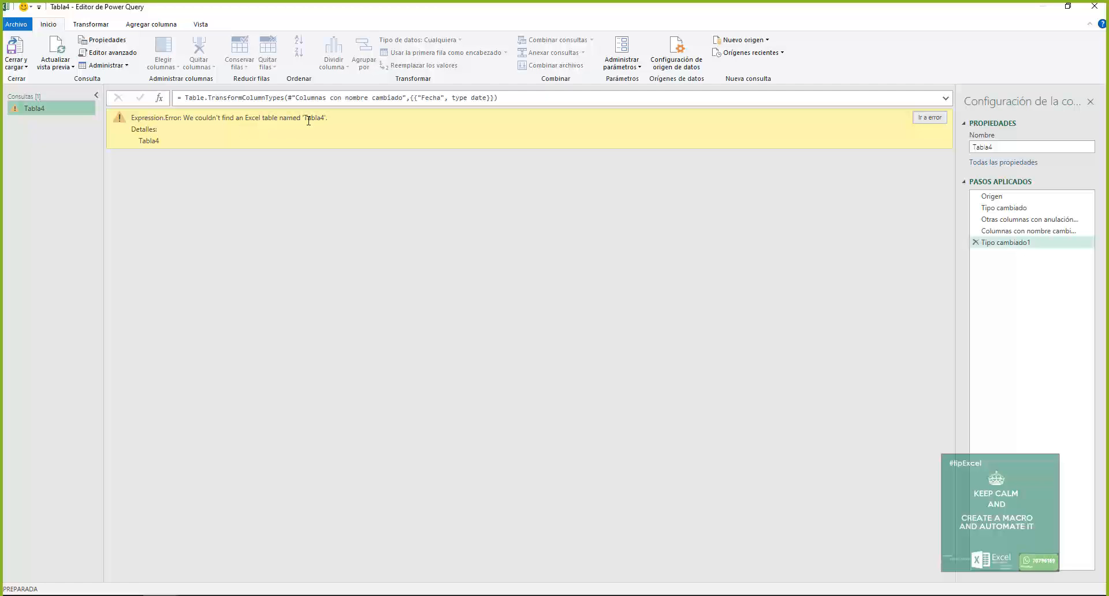
pyautogui.click(984, 198)
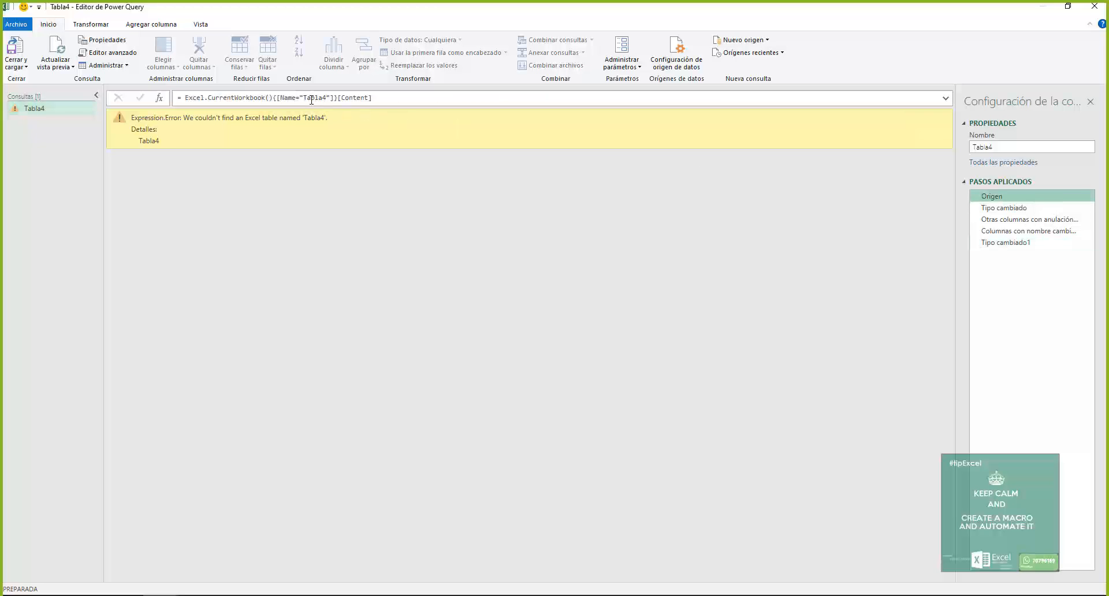
pyautogui.click(1097, 5)
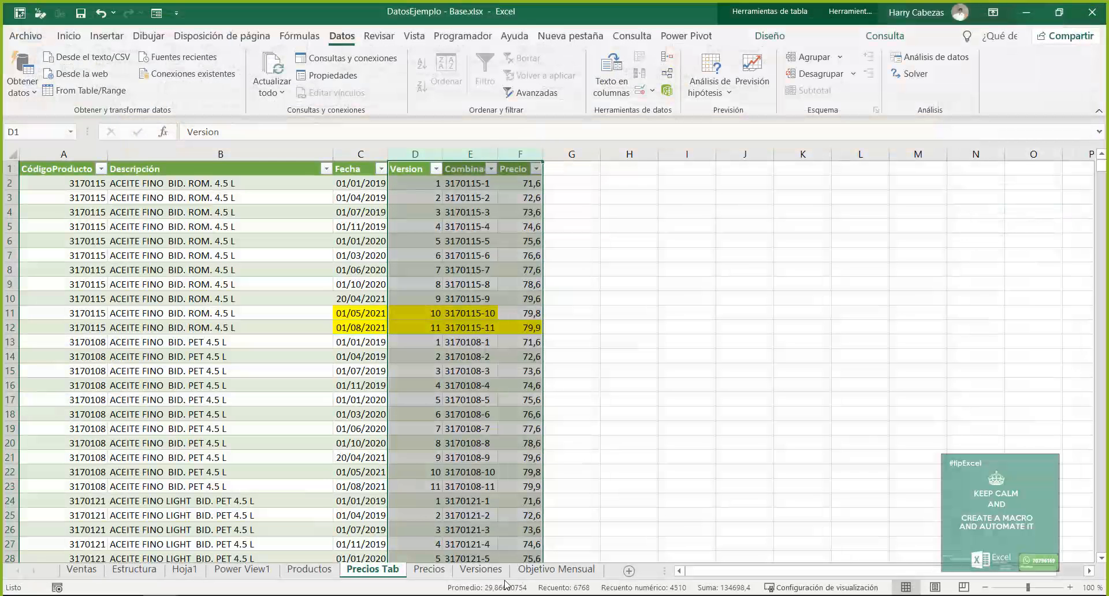
# - Convert the range $A$1:$M$206 on the Precios sheet into a table with headers
pyautogui.click(430, 570)
pyautogui.scroll(-5, 406, 309)
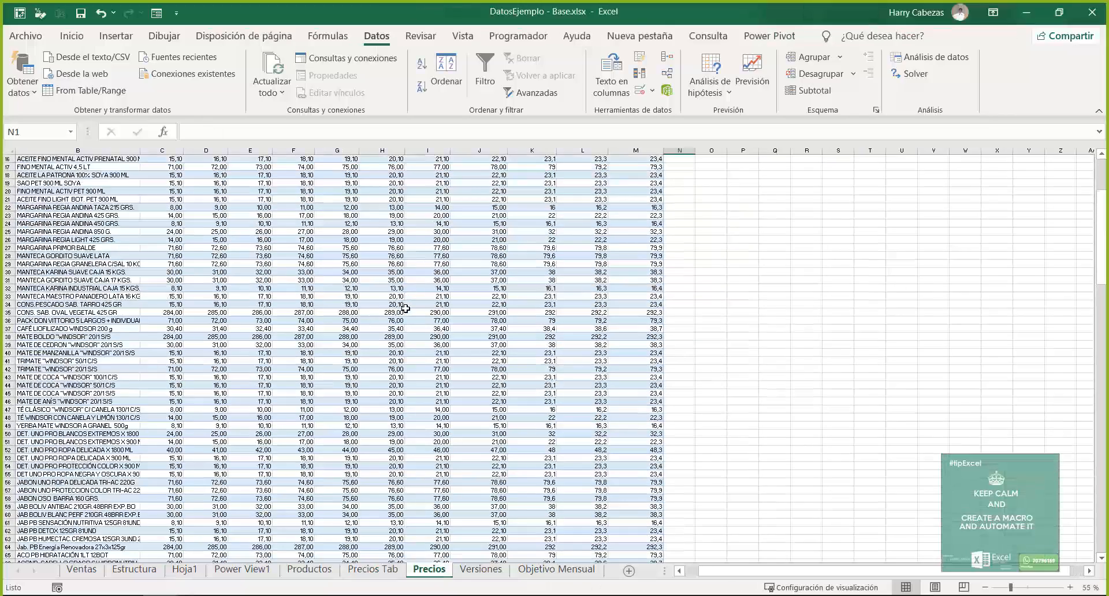
pyautogui.scroll(5, 406, 309)
pyautogui.click(377, 236)
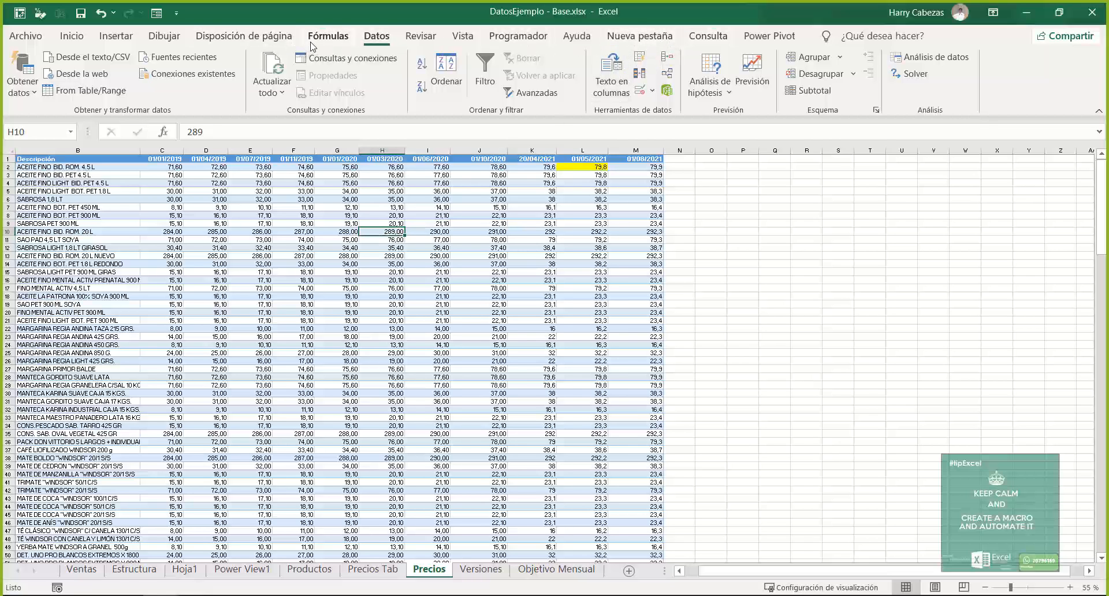
pyautogui.hotkey('ctrl', 't')
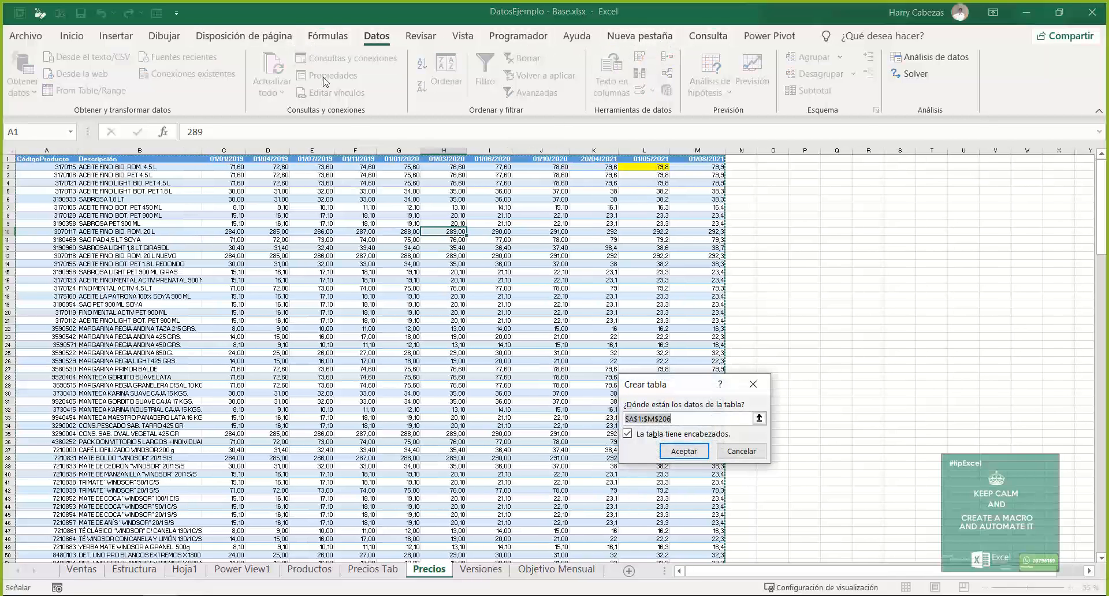
pyautogui.click(682, 451)
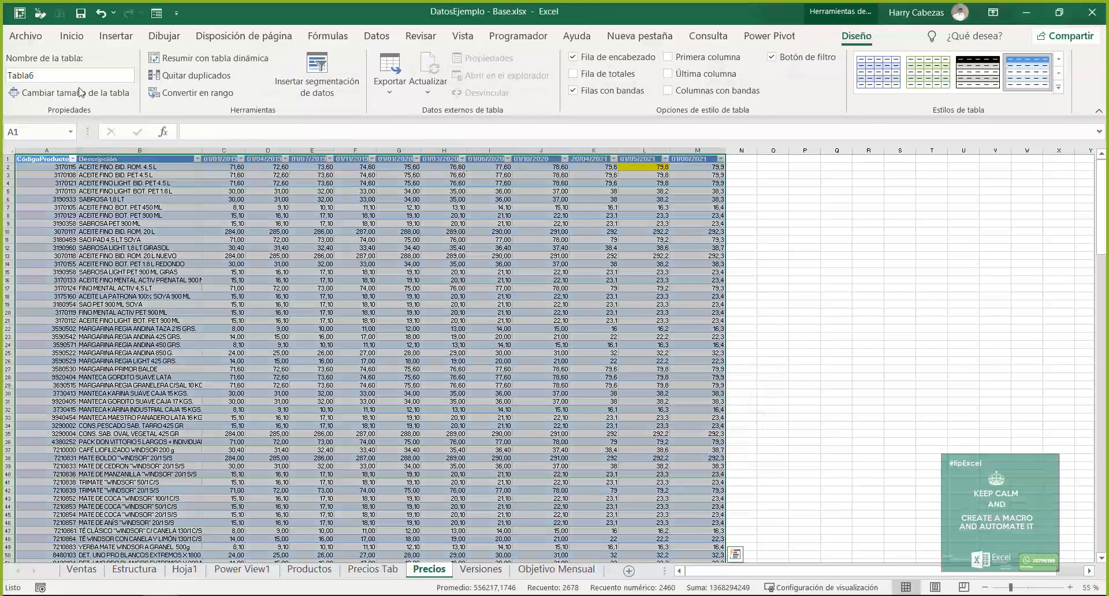
# - Rename the new table on the Precios sheet as Tabla4
pyautogui.click(67, 76)
pyautogui.click(66, 75)
pyautogui.press('BackSpace')
pyautogui.write('4')
pyautogui.press('Return')
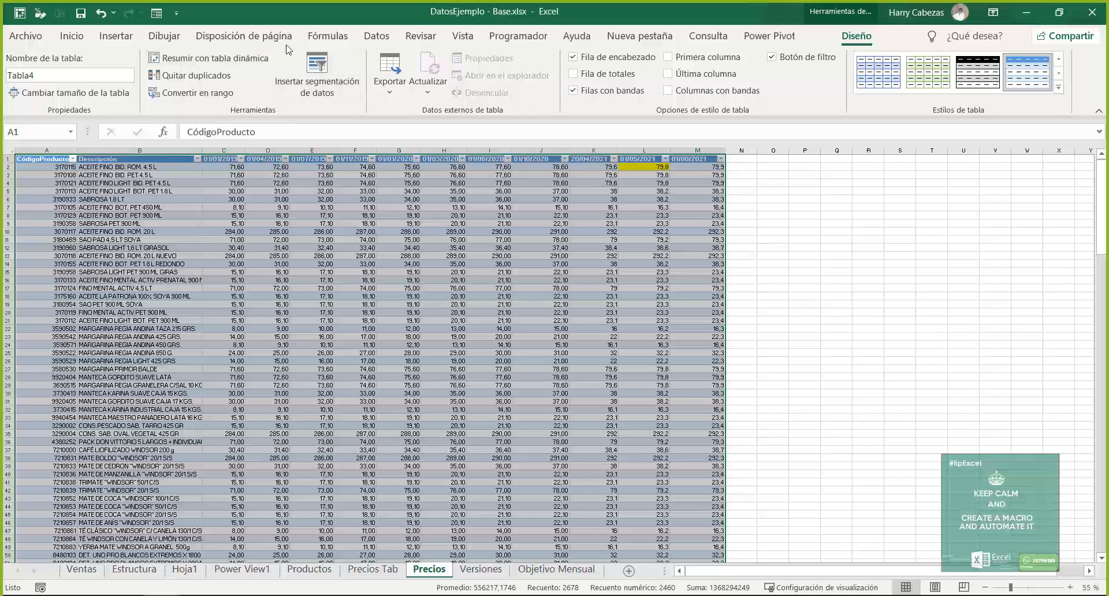
# - Reopen the Power Query editor and compare the Tabla4 query at its Origen step with the final Tipo cambiado1 step
pyautogui.click(376, 37)
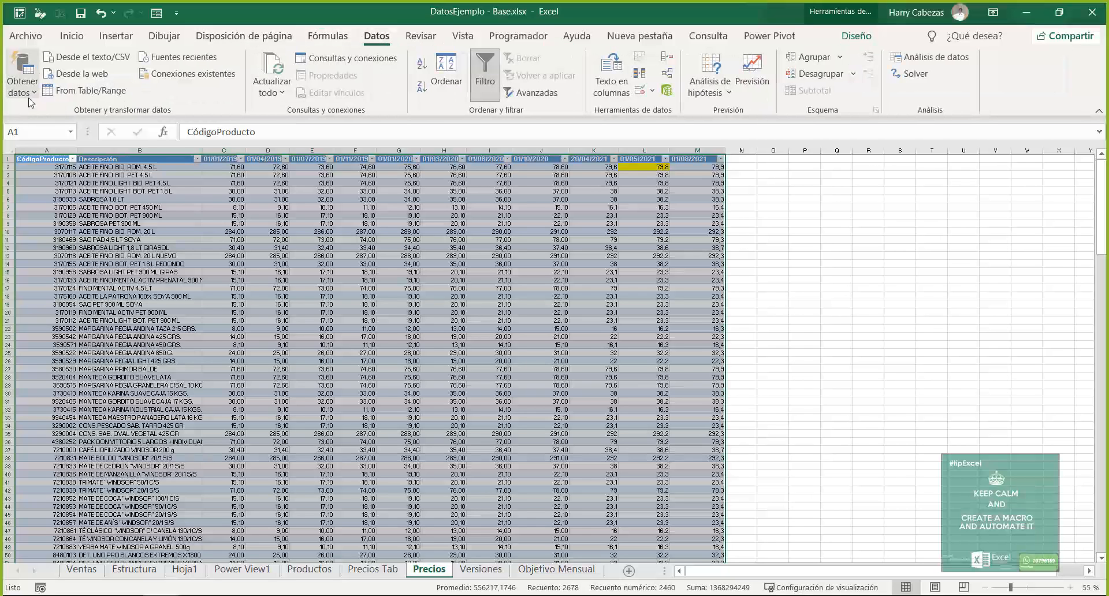
pyautogui.click(30, 99)
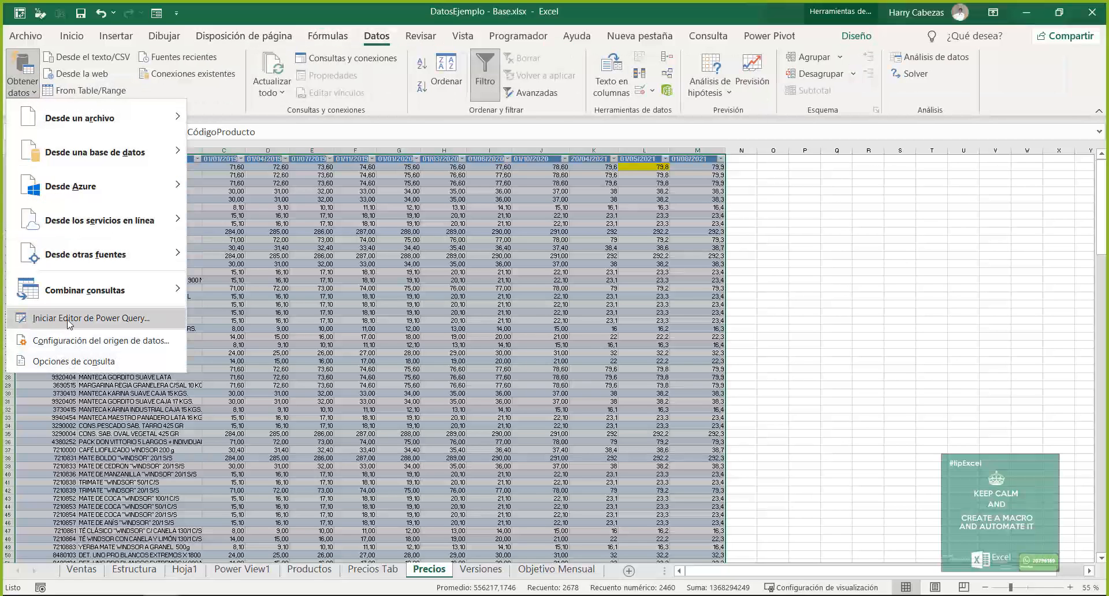
pyautogui.click(69, 323)
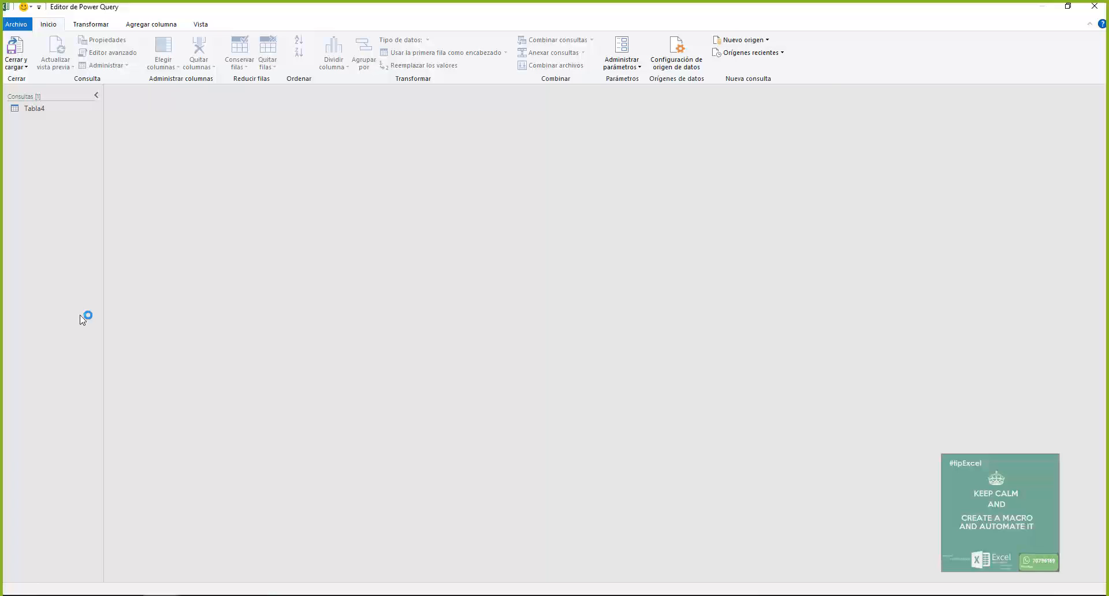
pyautogui.click(33, 108)
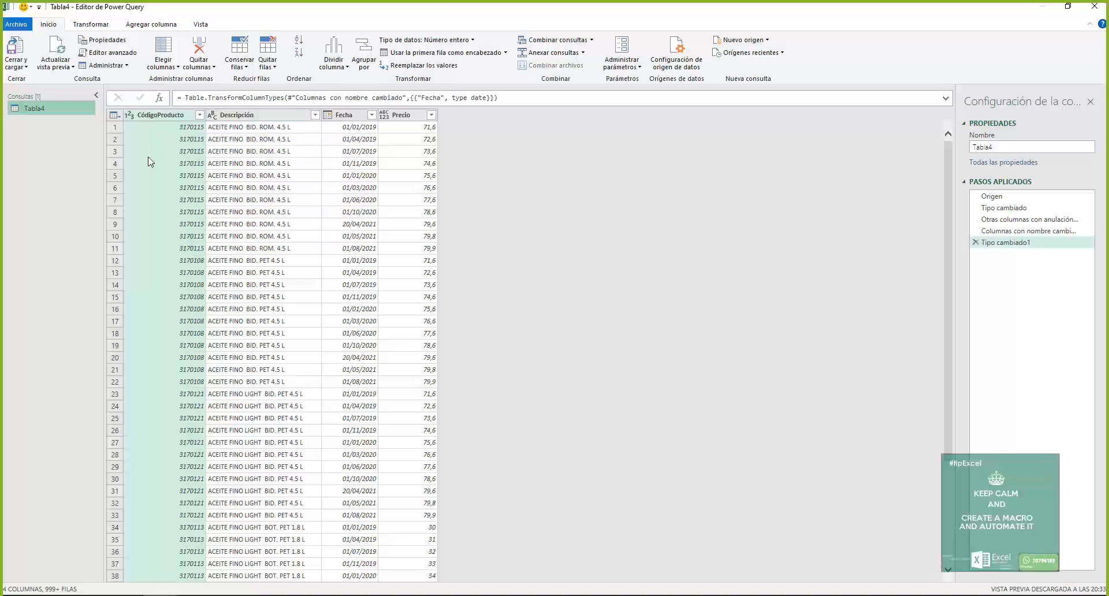
pyautogui.click(1004, 207)
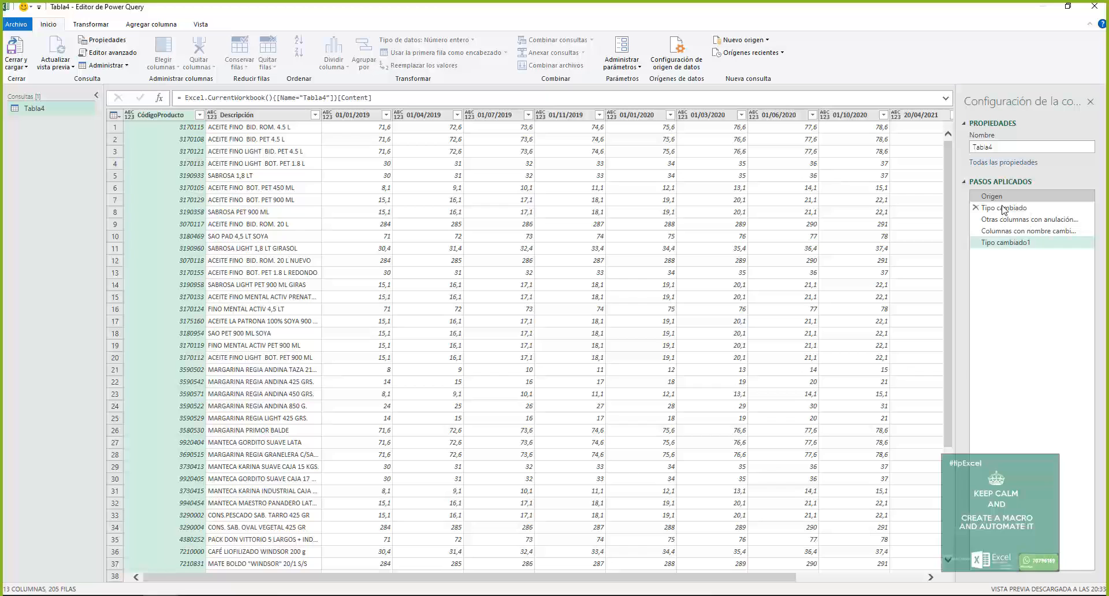
pyautogui.click(1005, 244)
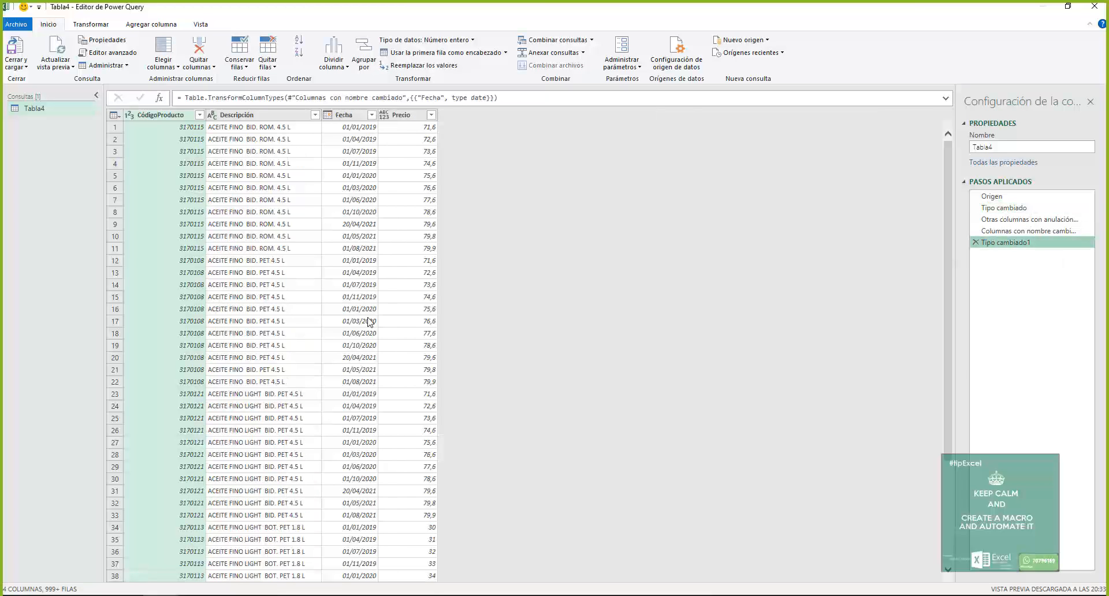
# - Create a query that references Tabla4 and name it Versiones
pyautogui.rightClick(33, 108)
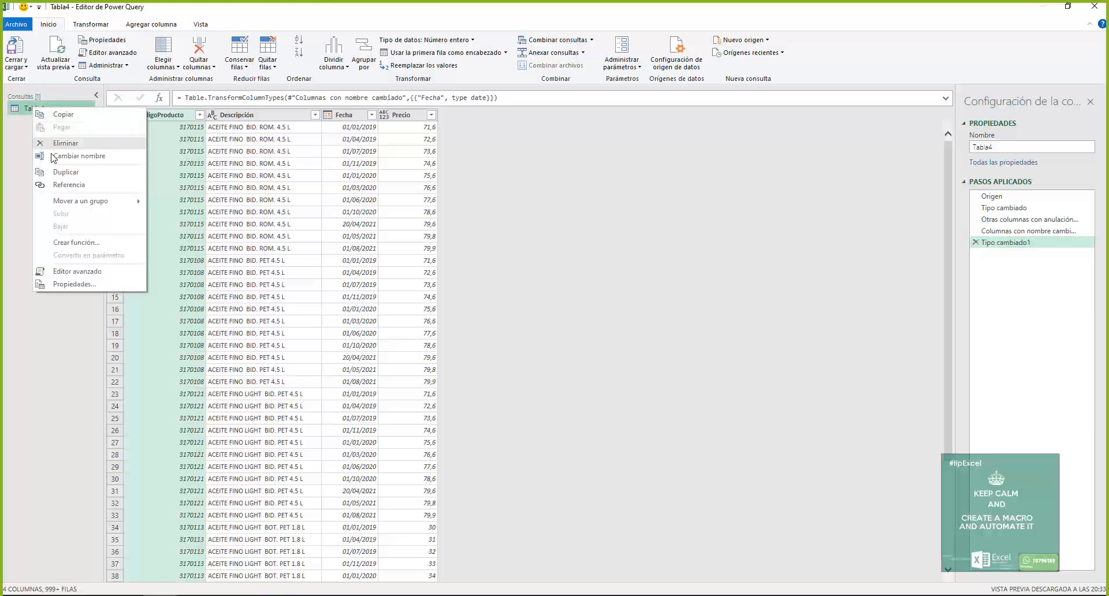
pyautogui.click(63, 184)
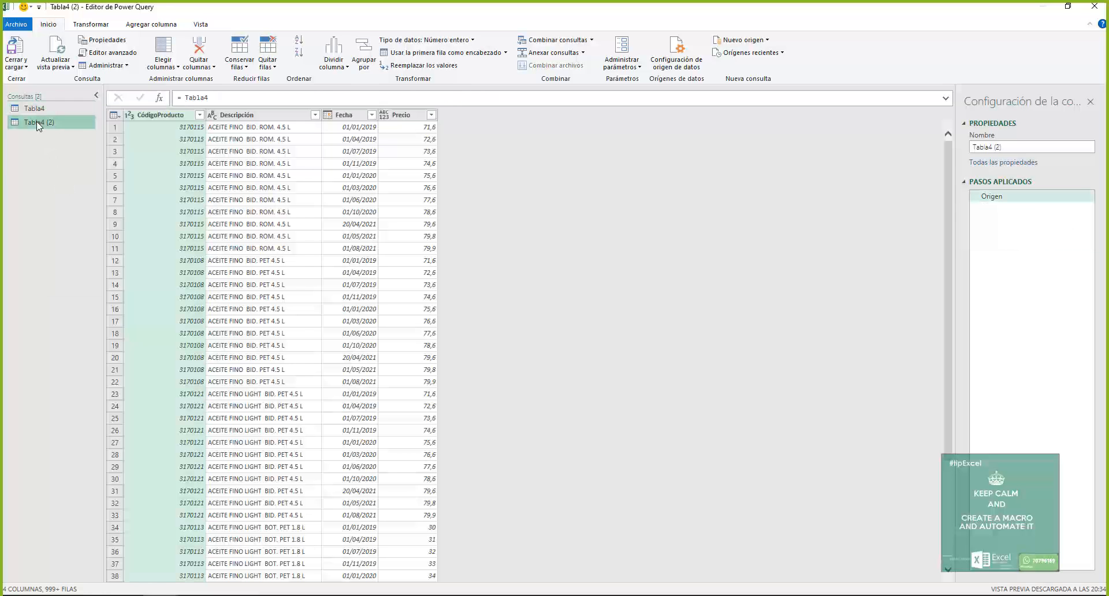
pyautogui.doubleClick(36, 122)
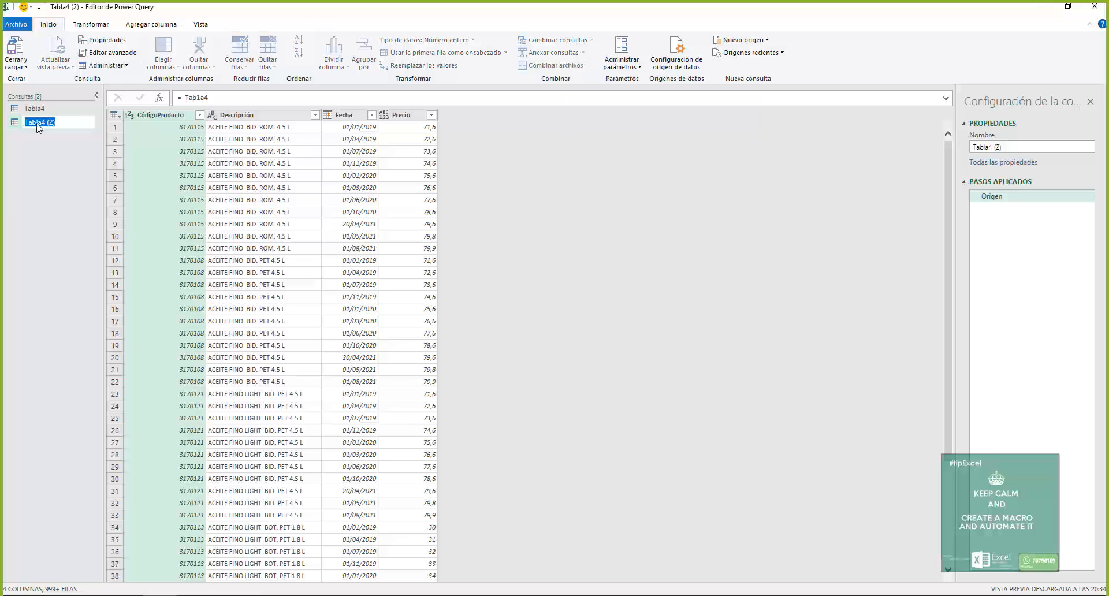
pyautogui.write('VEN')
pyautogui.press('Return')
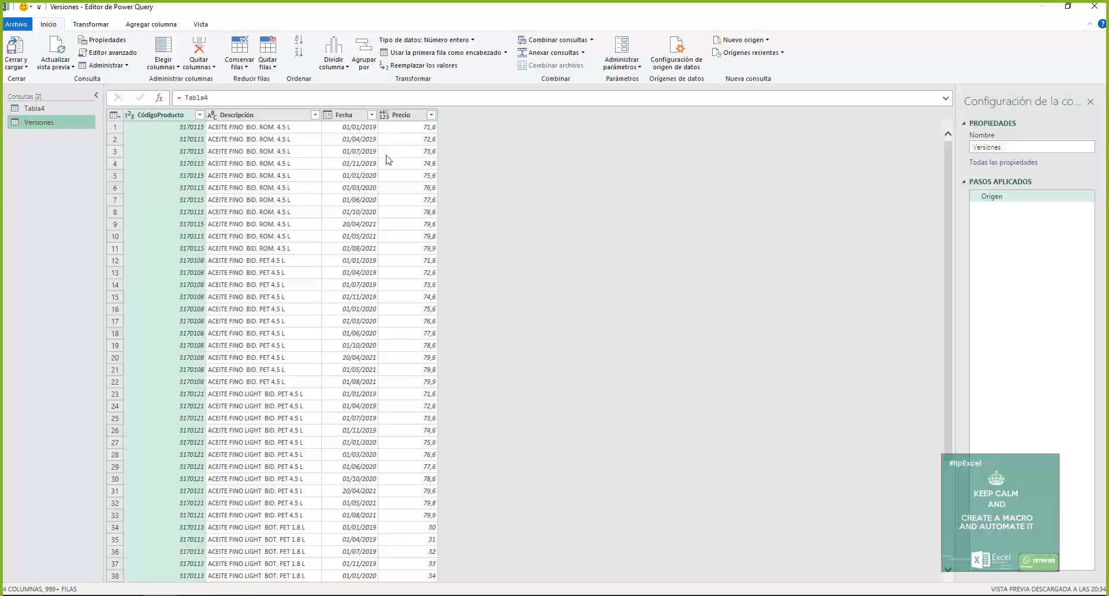
# - Group the Versiones query by Fecha with a row count, and remove the resulting Recuento column
pyautogui.click(353, 115)
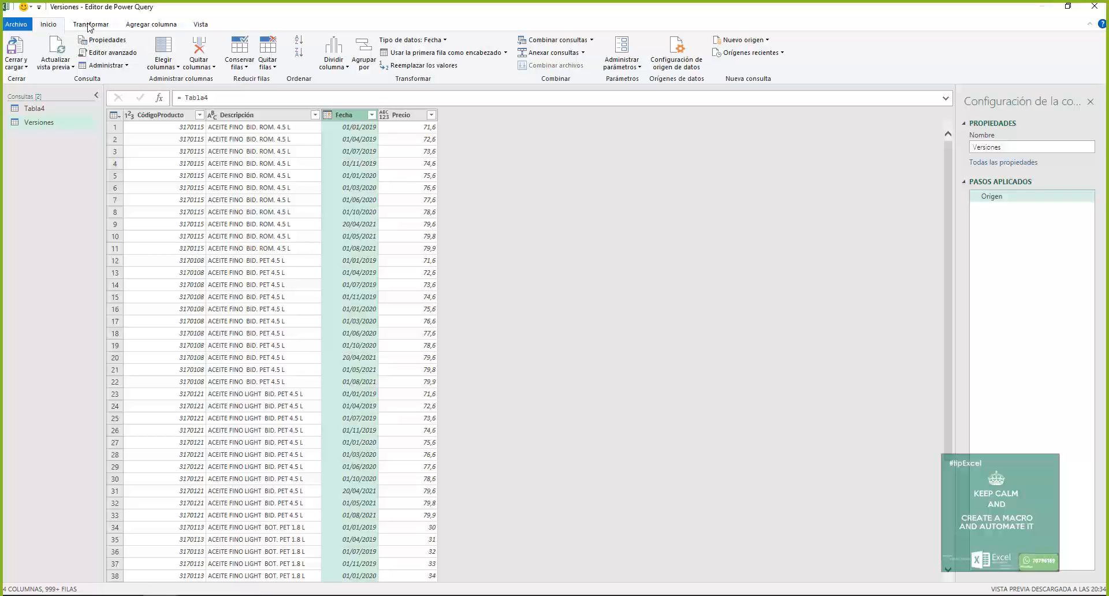
pyautogui.click(367, 53)
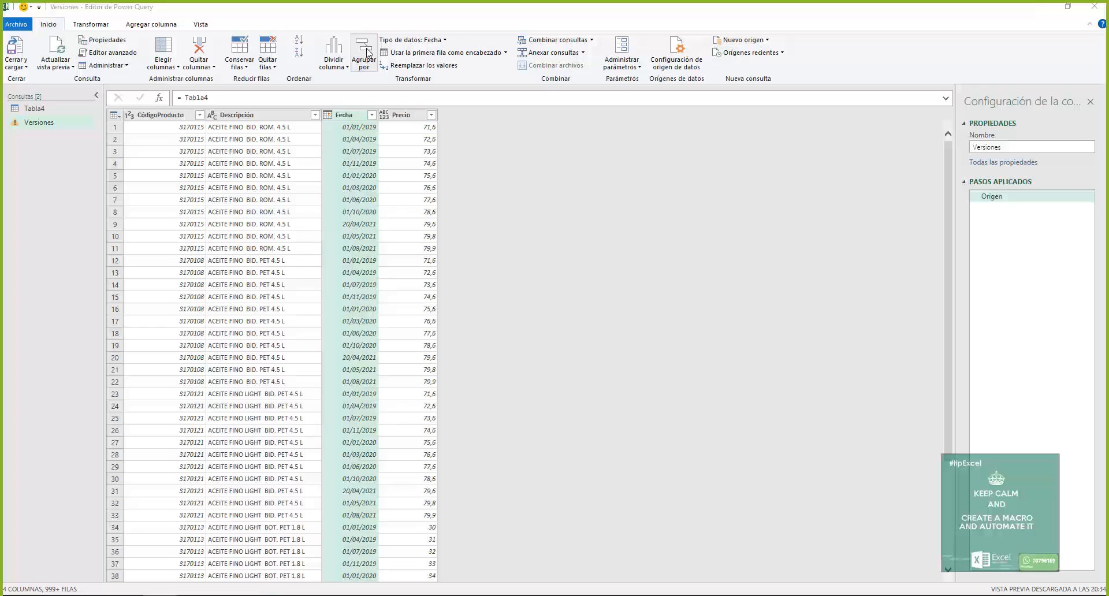
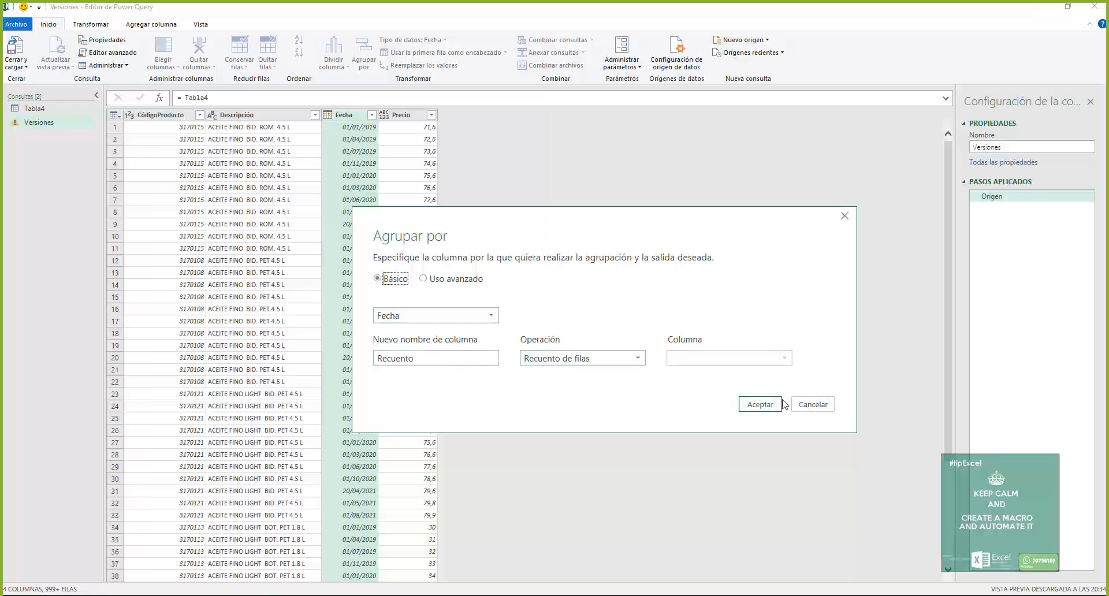
pyautogui.click(767, 414)
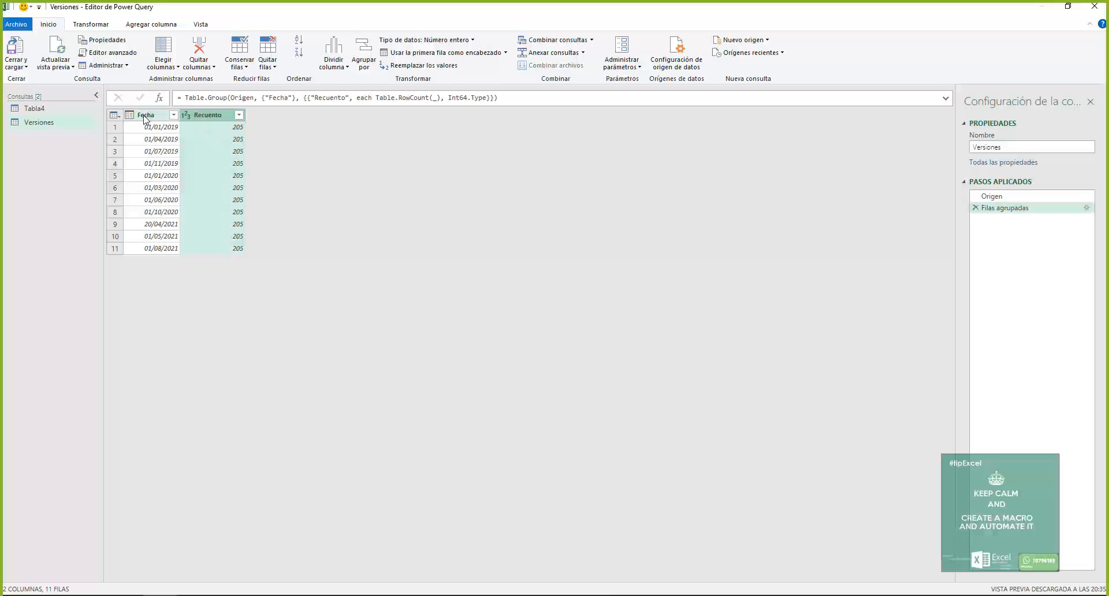
pyautogui.rightClick(205, 119)
pyautogui.click(221, 139)
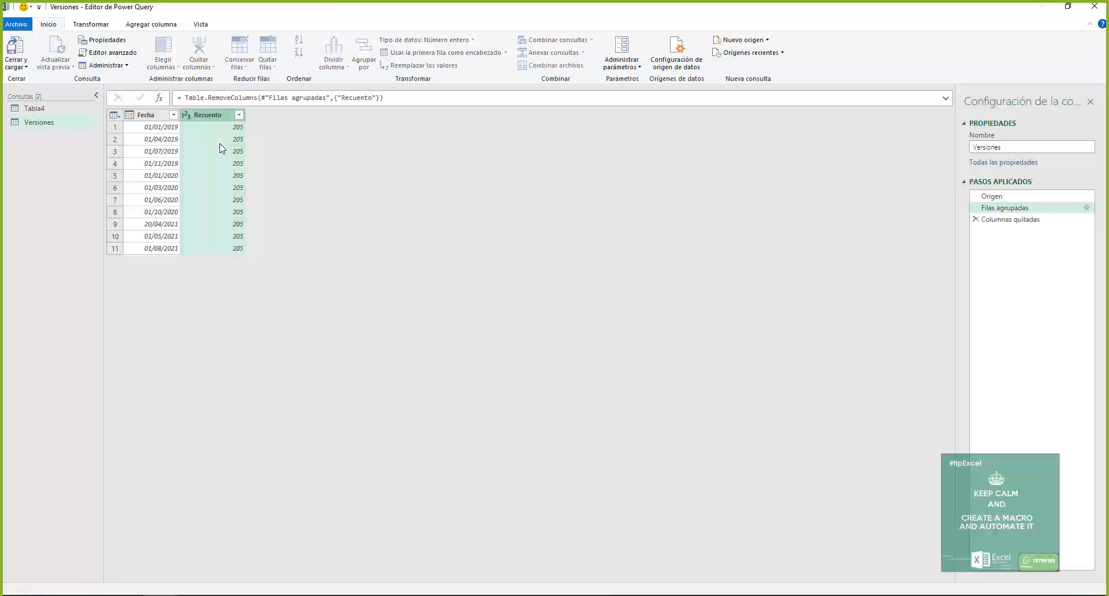
# - Add an index column starting from 1 to the Versiones query and rename it Versión
pyautogui.click(154, 26)
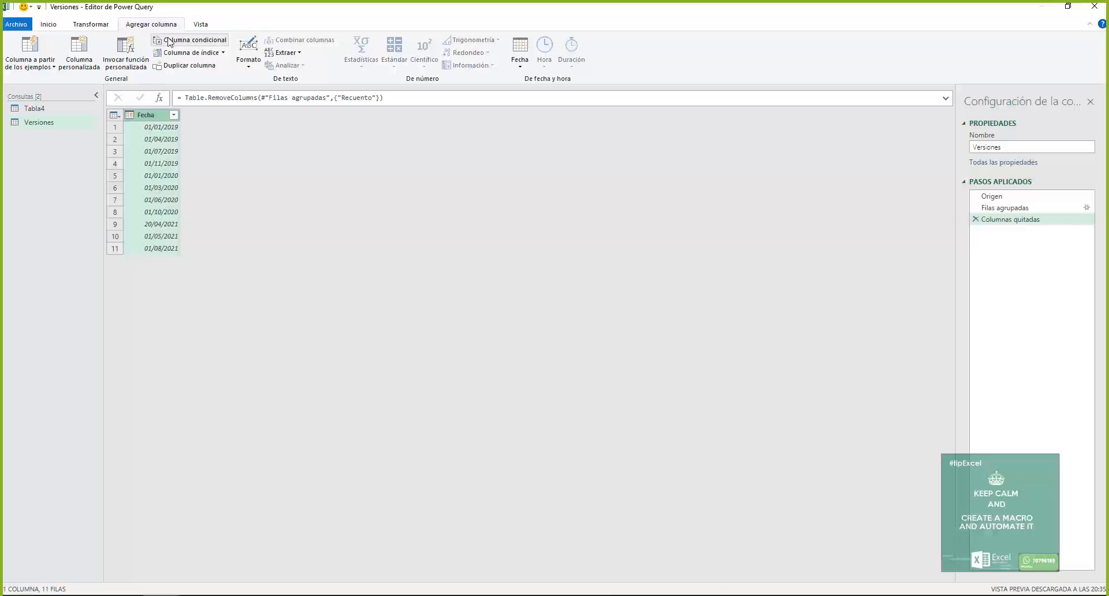
pyautogui.click(221, 54)
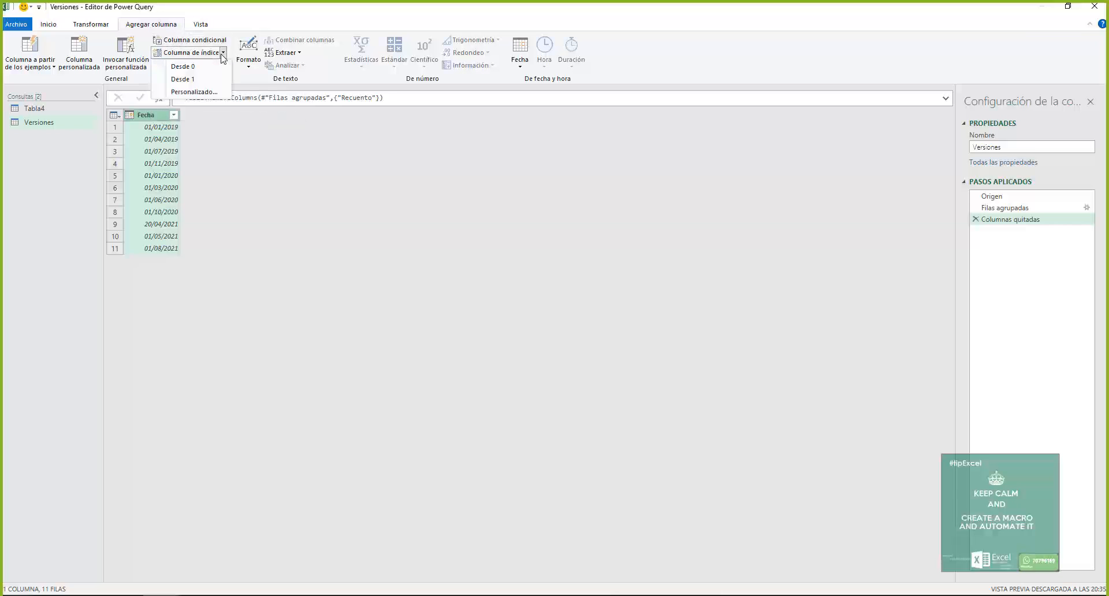
pyautogui.click(197, 79)
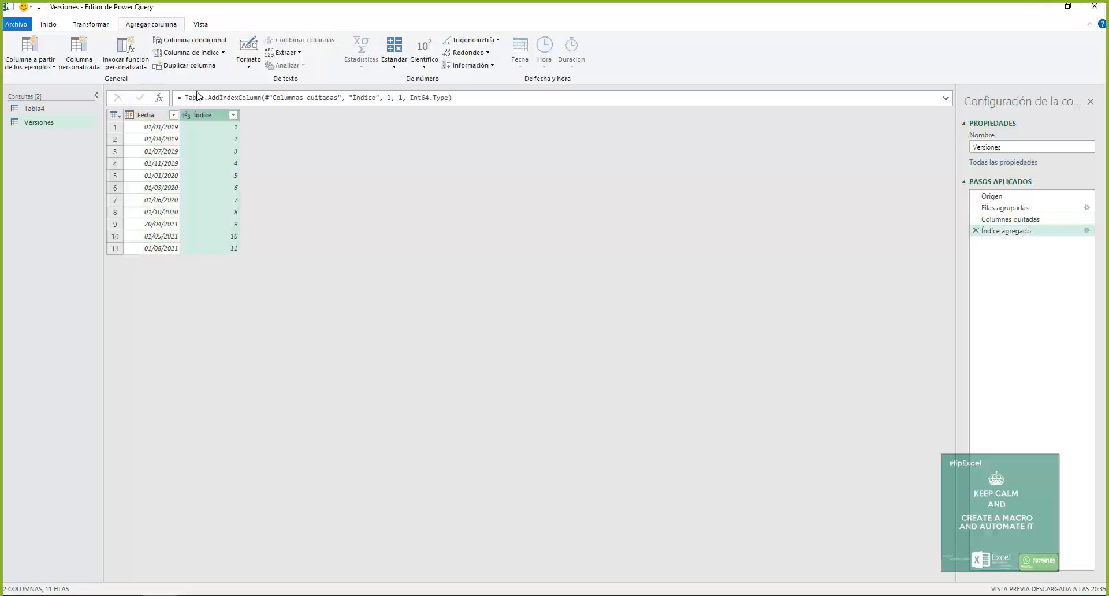
pyautogui.doubleClick(208, 118)
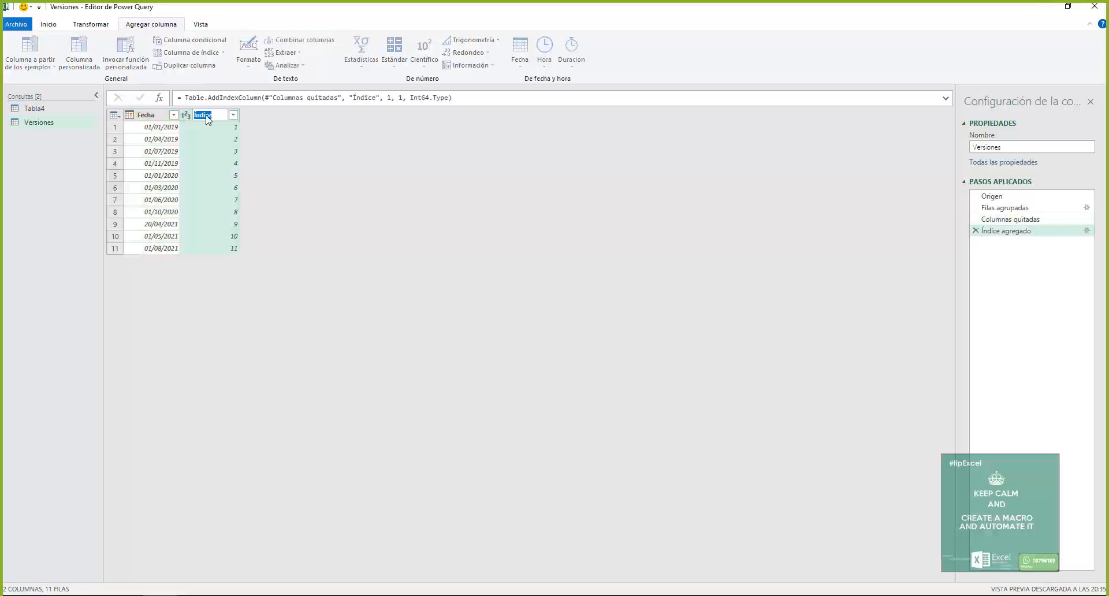
pyautogui.write('Versión')
pyautogui.press('Return')
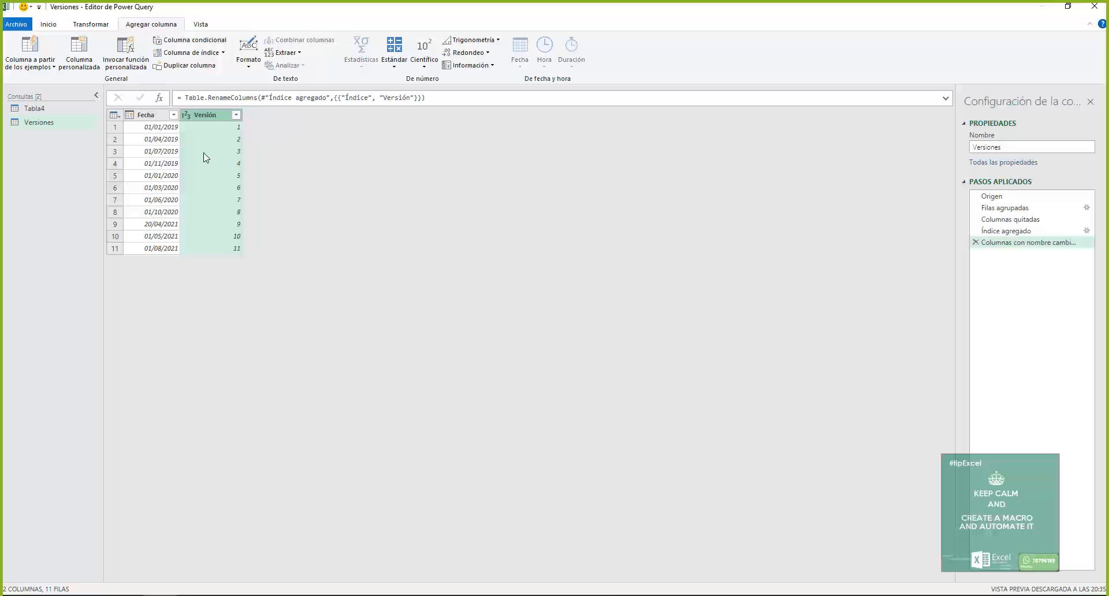
# - Close the Power Query editor and keep the changes so the Versiones query loads into the workbook
pyautogui.click(39, 108)
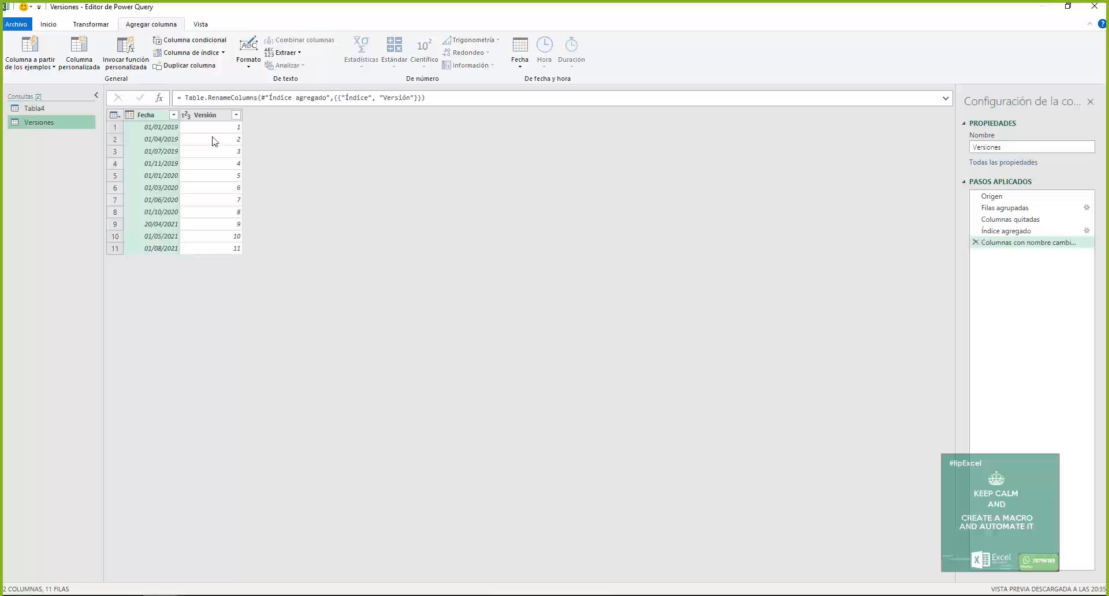
pyautogui.click(40, 110)
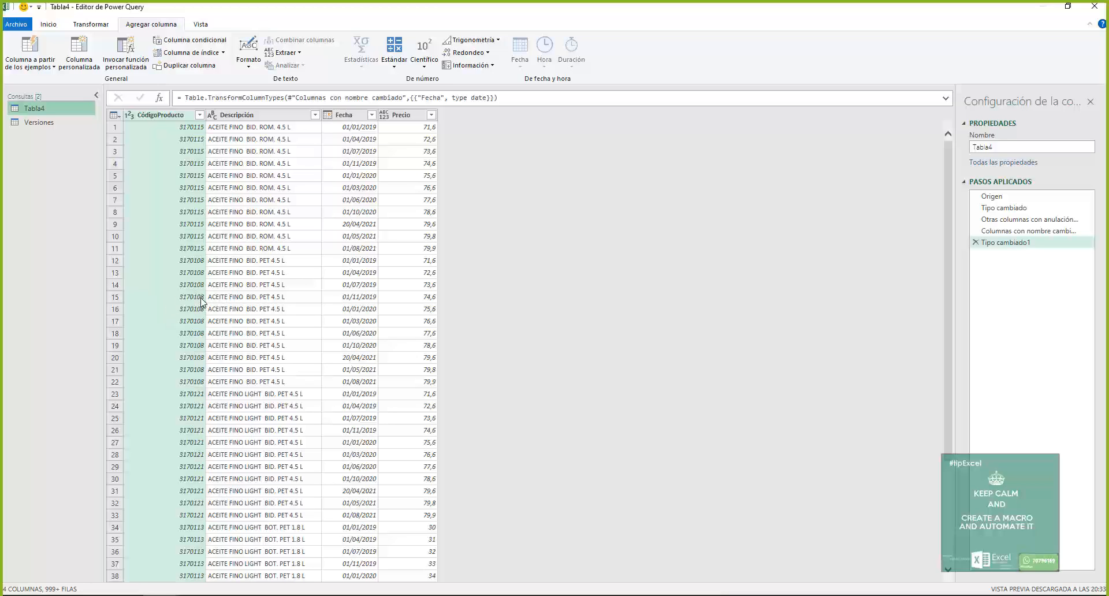
pyautogui.moveTo(160, 595)
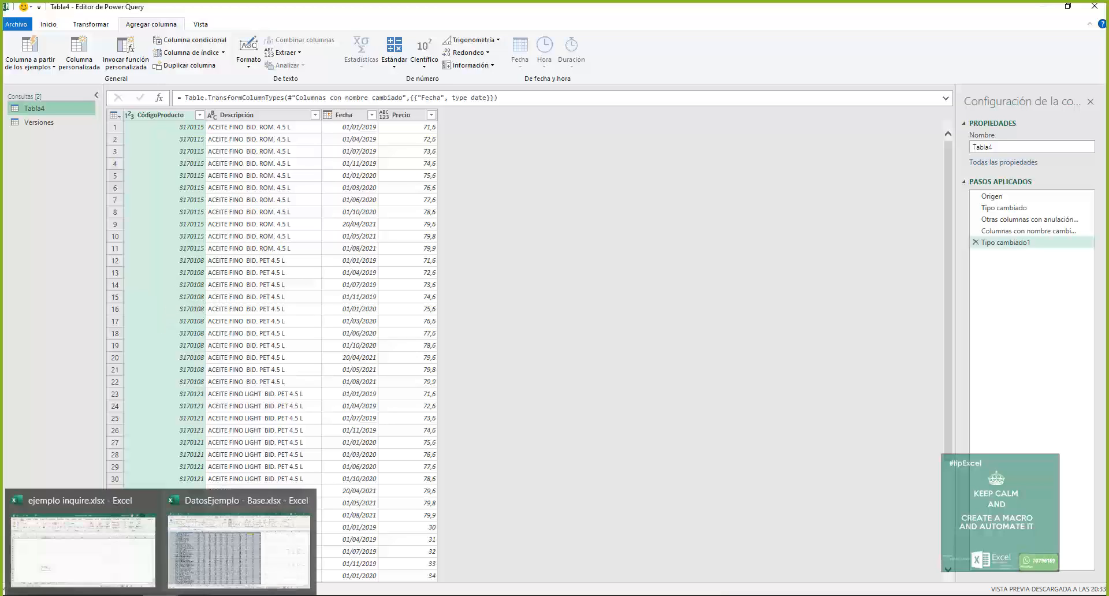
pyautogui.click(219, 563)
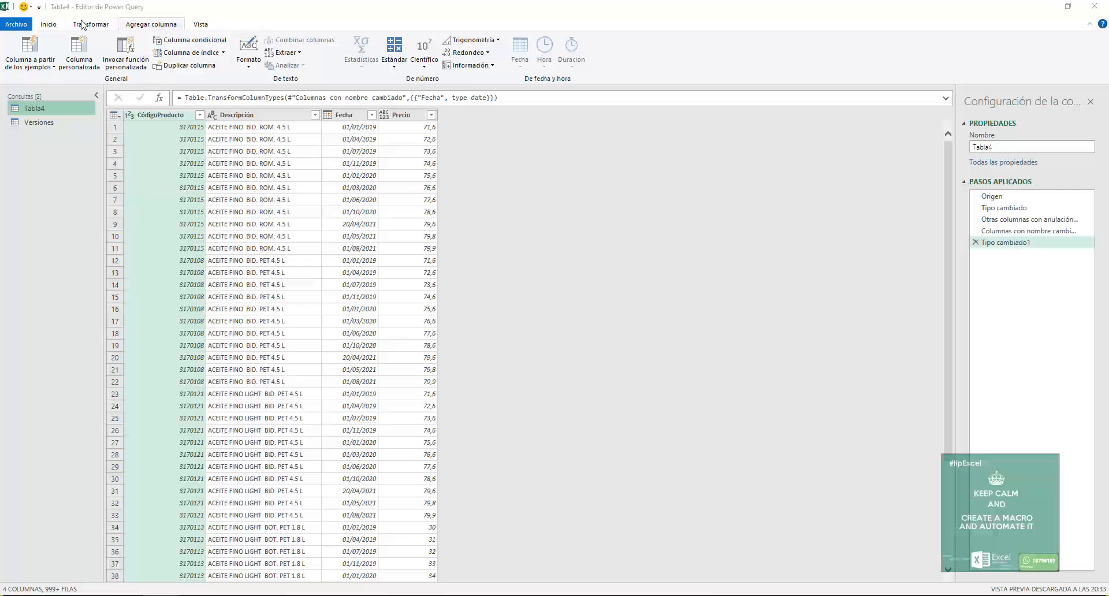
pyautogui.click(46, 26)
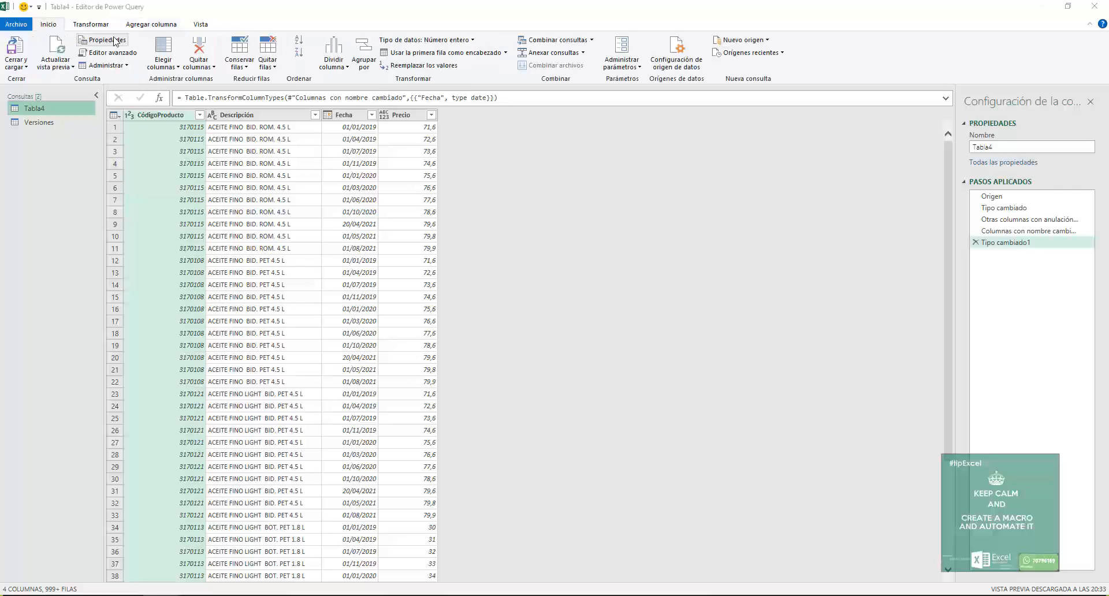
pyautogui.click(1092, 12)
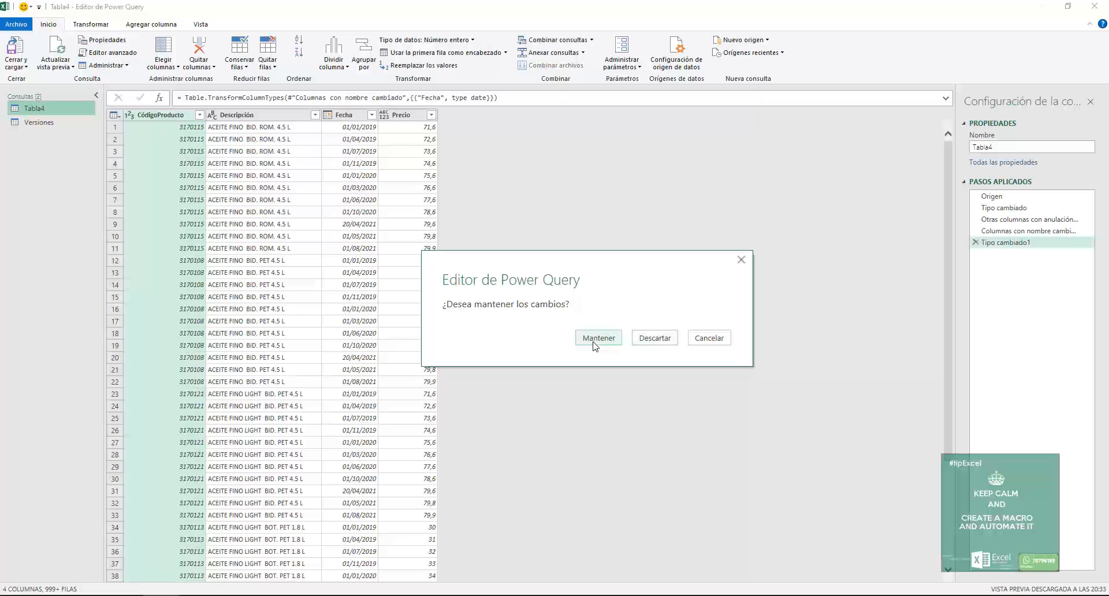
pyautogui.click(595, 341)
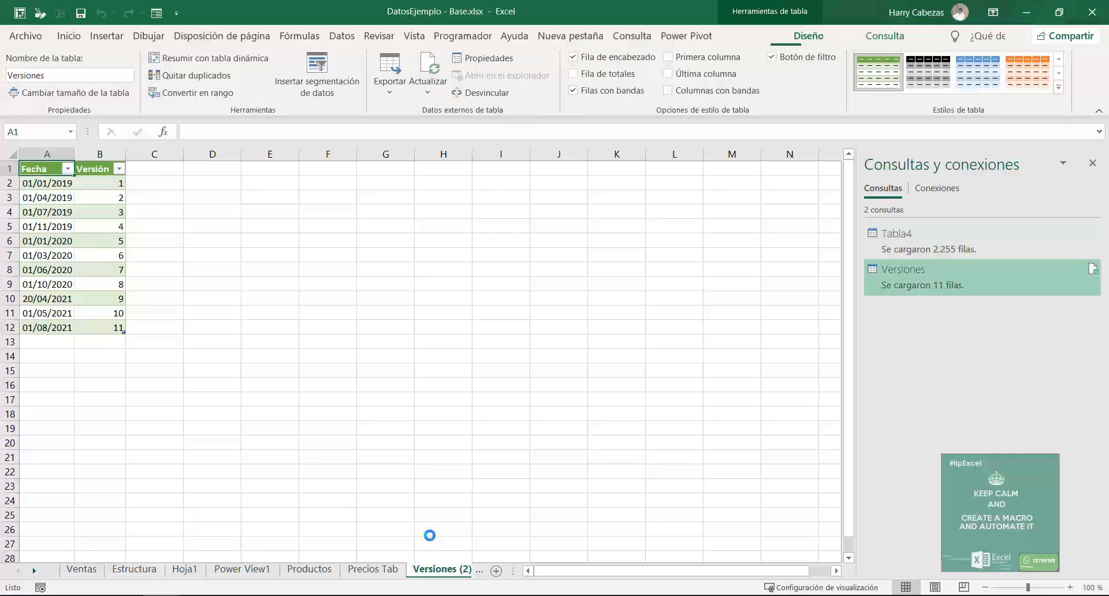
# - Delete columns E to I, from Precio through Precio2, on the Ventas sheet
pyautogui.click(87, 569)
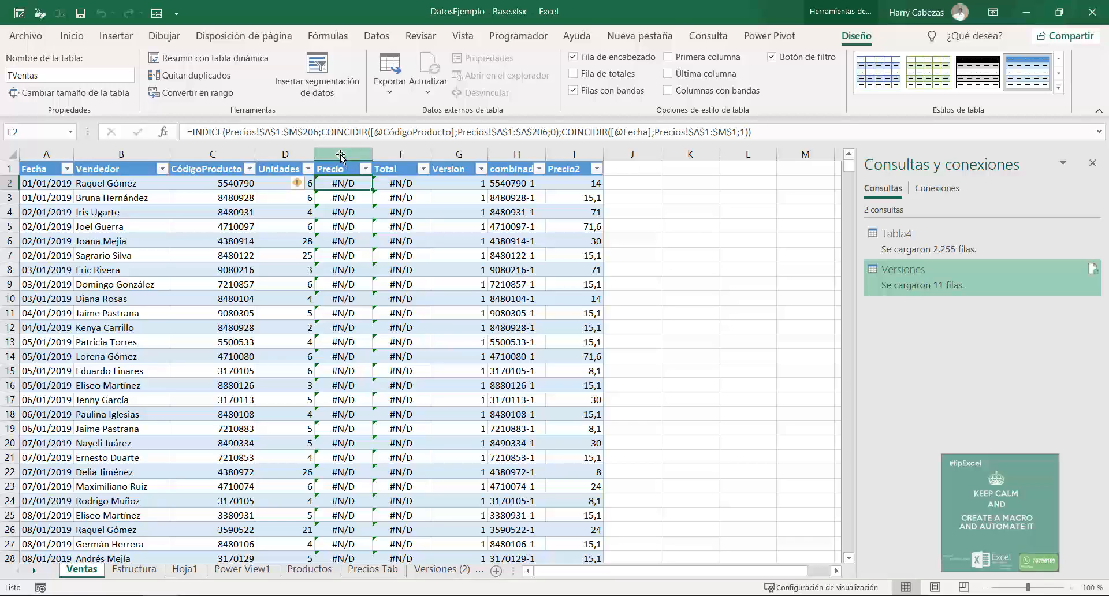
pyautogui.moveTo(341, 154); pyautogui.dragTo(592, 149)
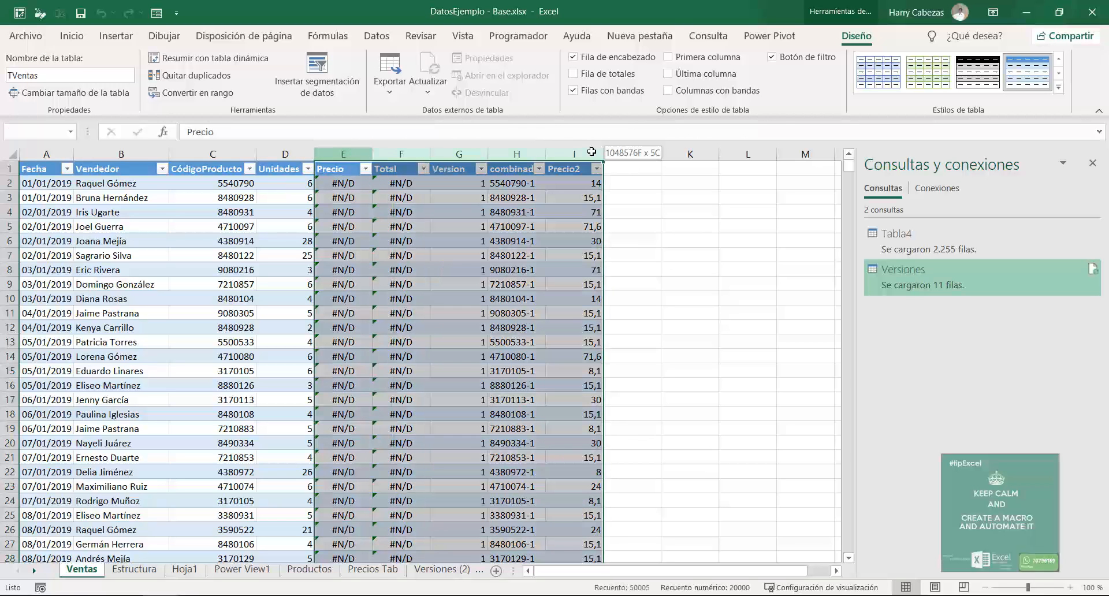
pyautogui.rightClick(593, 151)
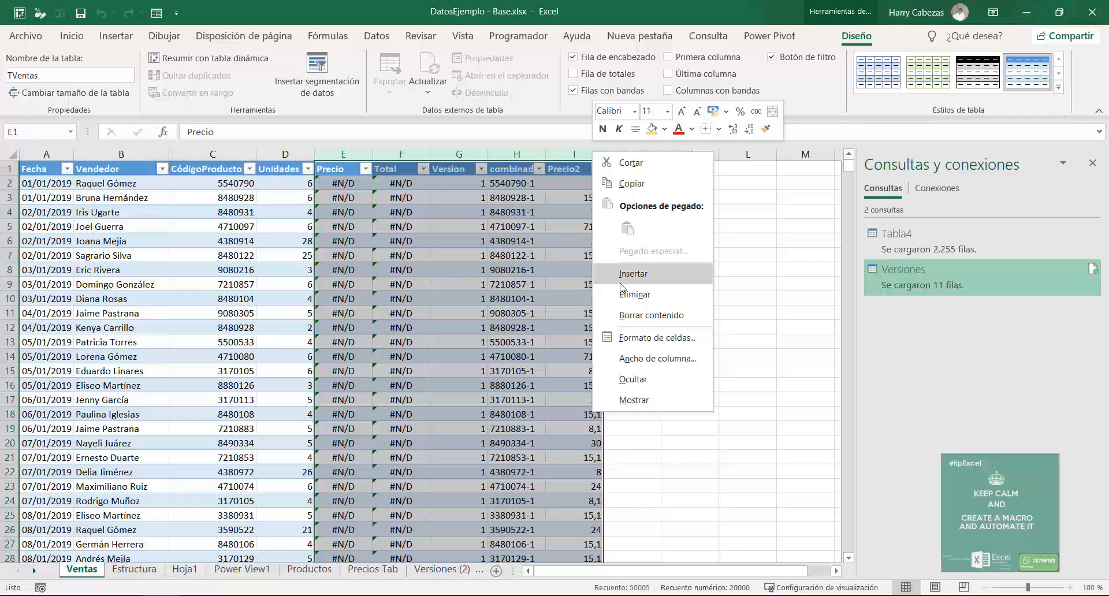
pyautogui.click(628, 295)
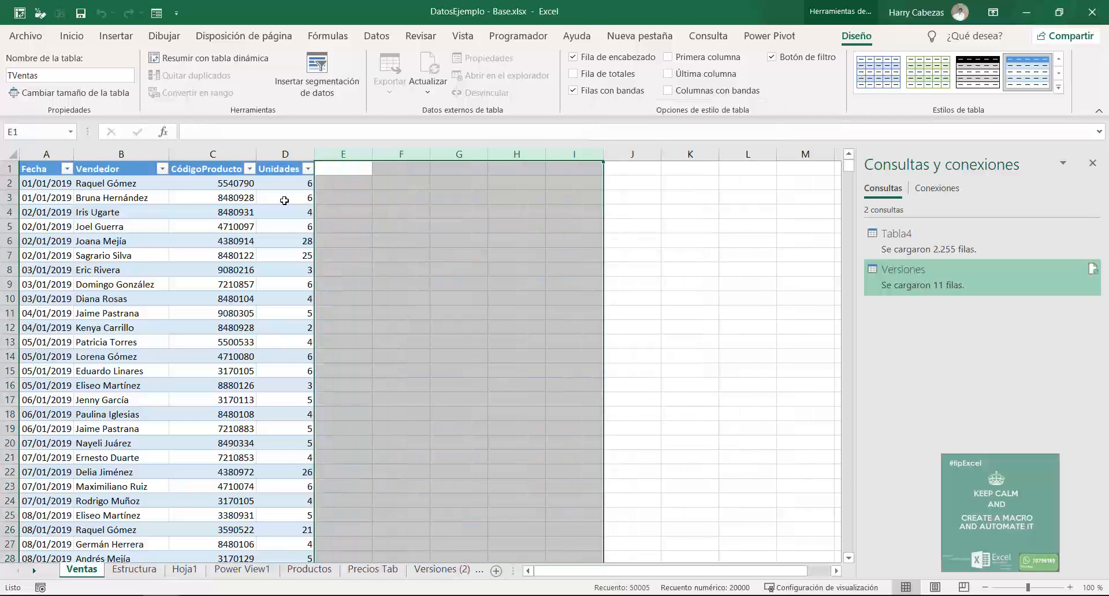
# - Load the Ventas sheet's sales table into Power Query and review it alongside the Tabla4 and Versiones queries
pyautogui.click(238, 211)
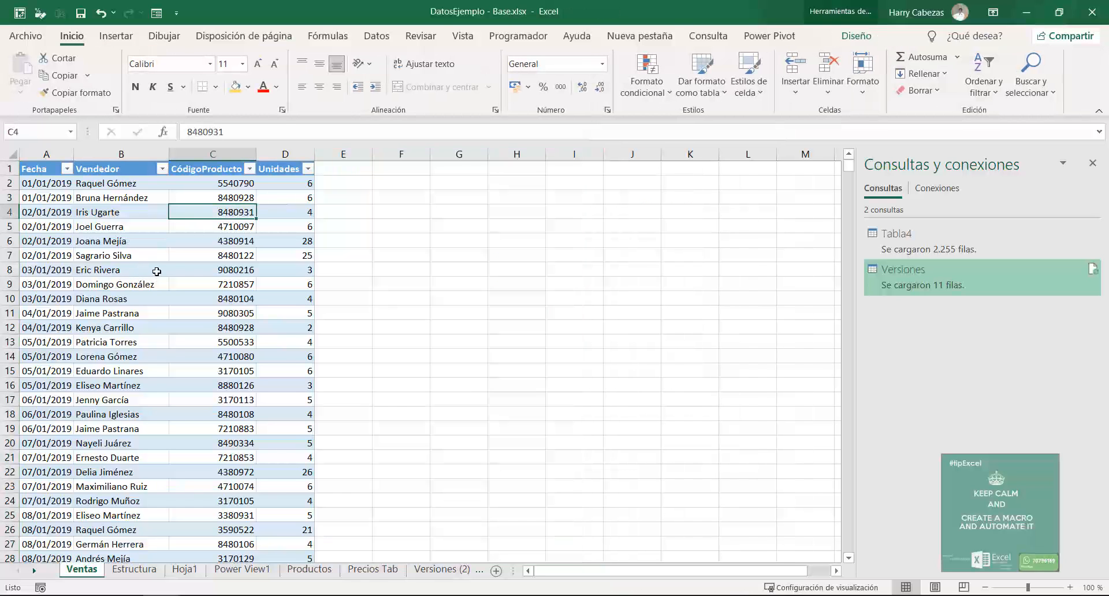
pyautogui.click(376, 39)
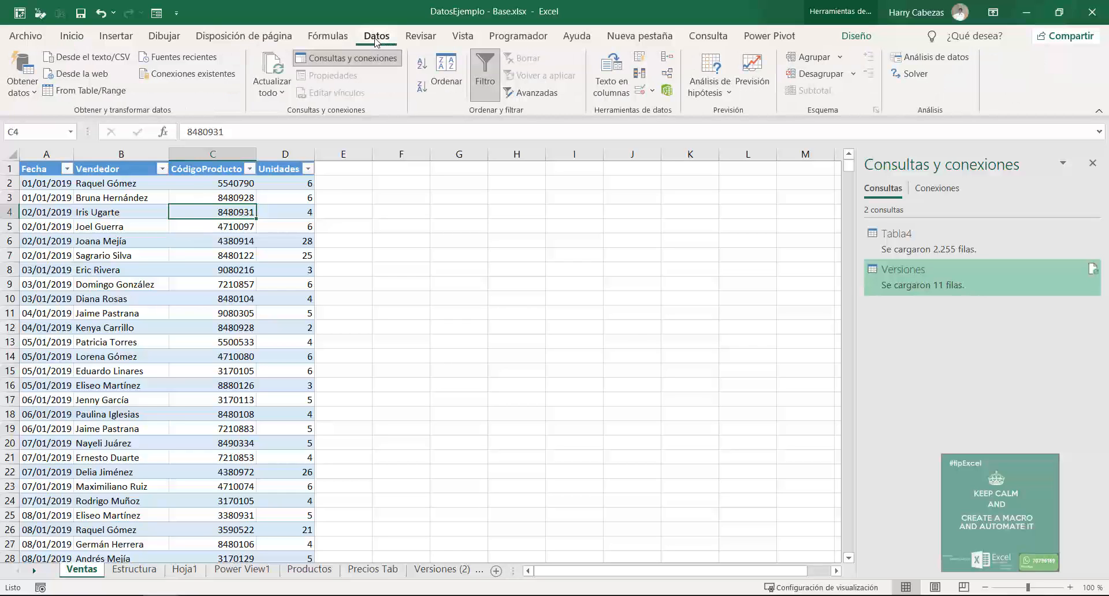
pyautogui.click(93, 91)
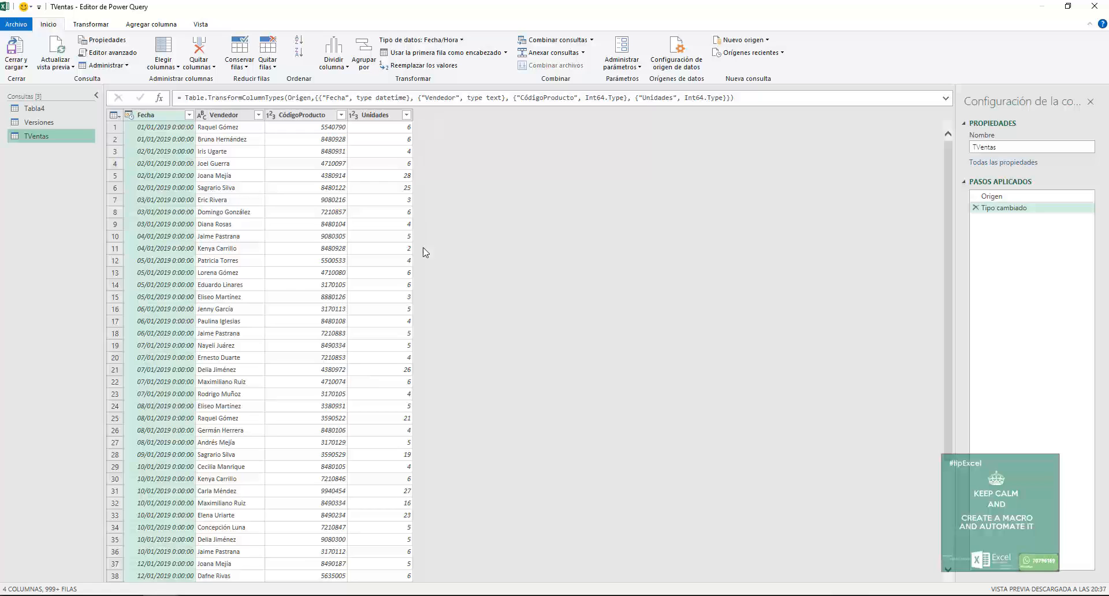
pyautogui.click(36, 109)
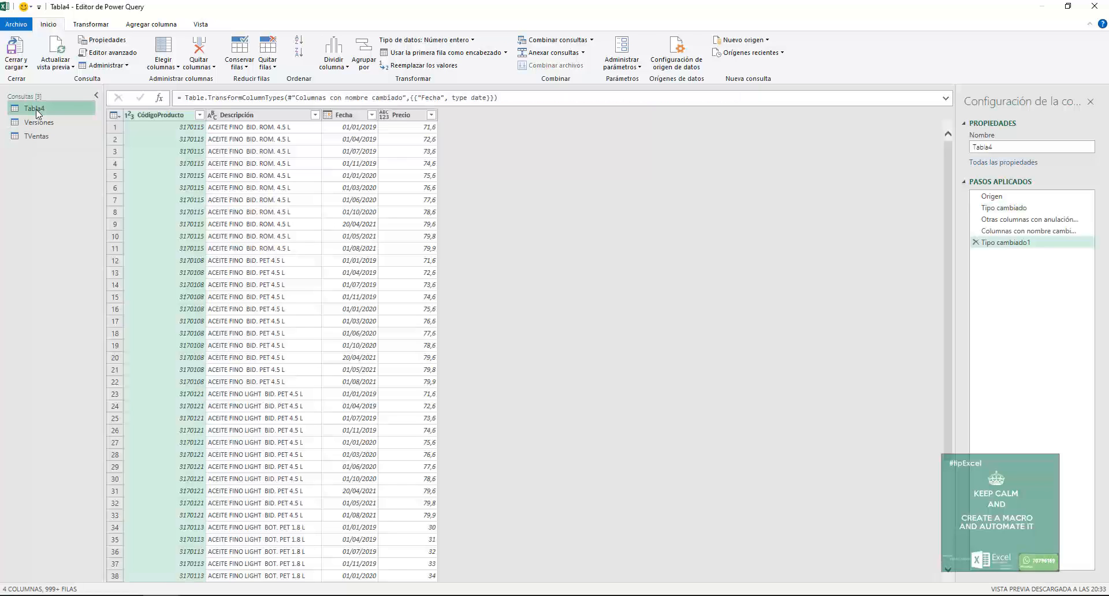
pyautogui.click(37, 123)
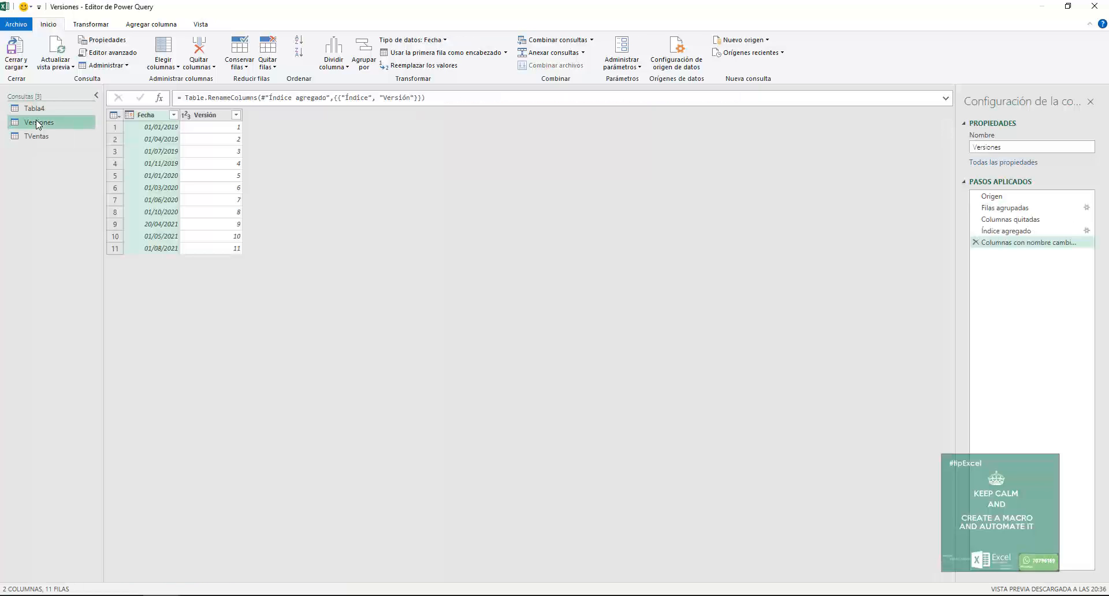
pyautogui.click(36, 138)
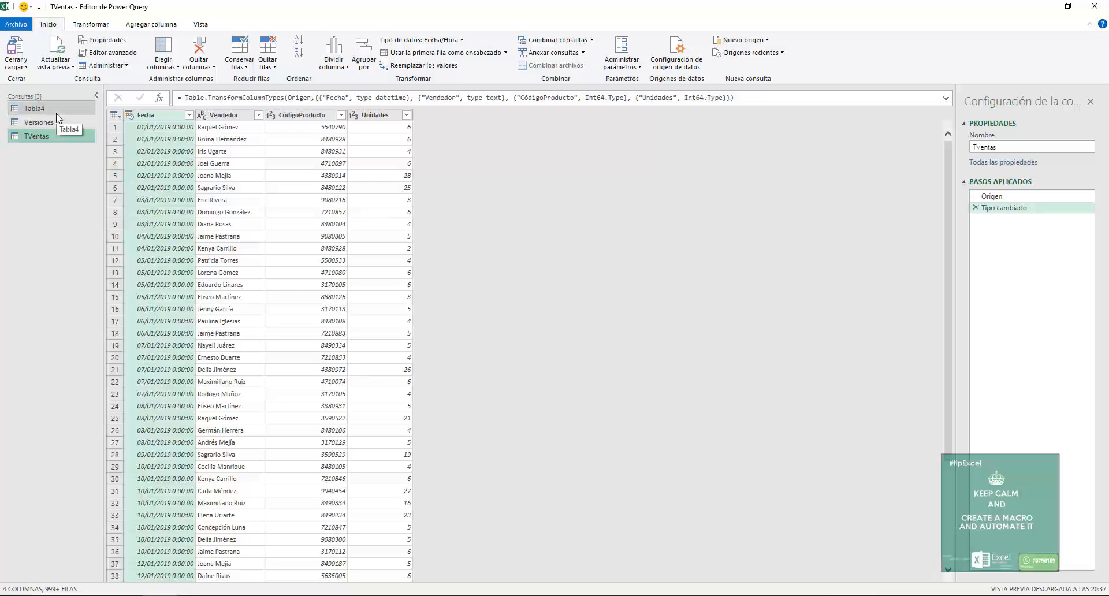
# - Rename the Tabla4 query as PreciosT
pyautogui.click(37, 110)
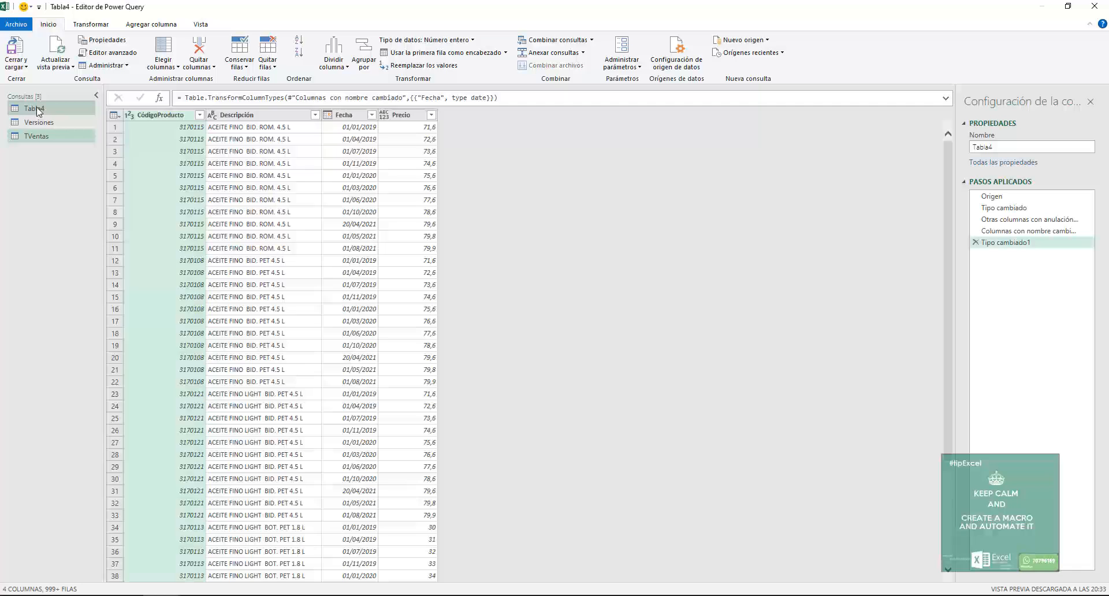
pyautogui.click(38, 109)
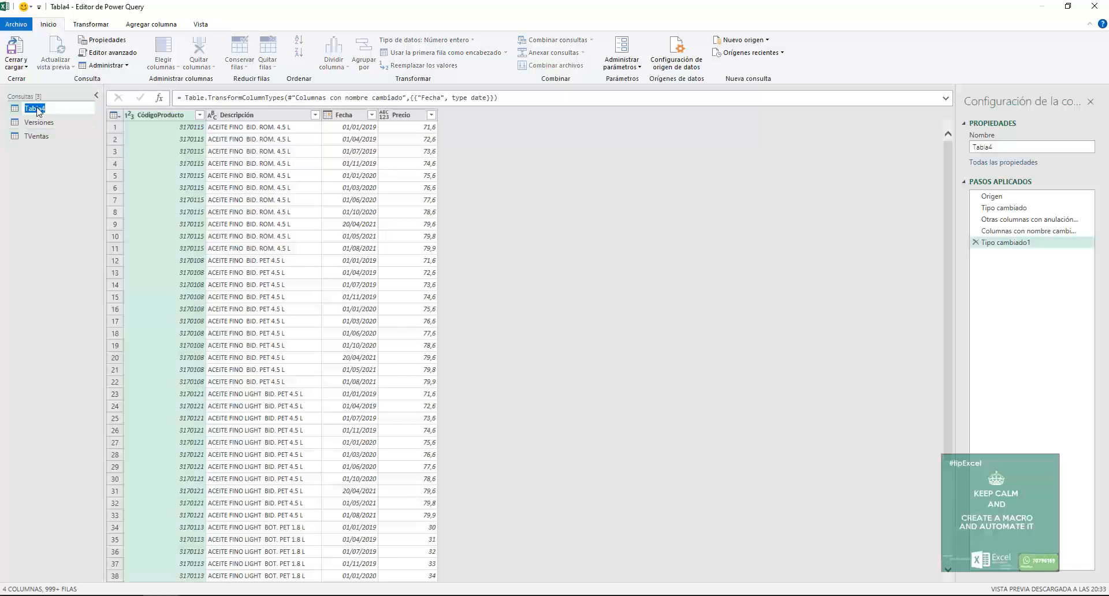
pyautogui.write('PreciosT')
pyautogui.press('Return')
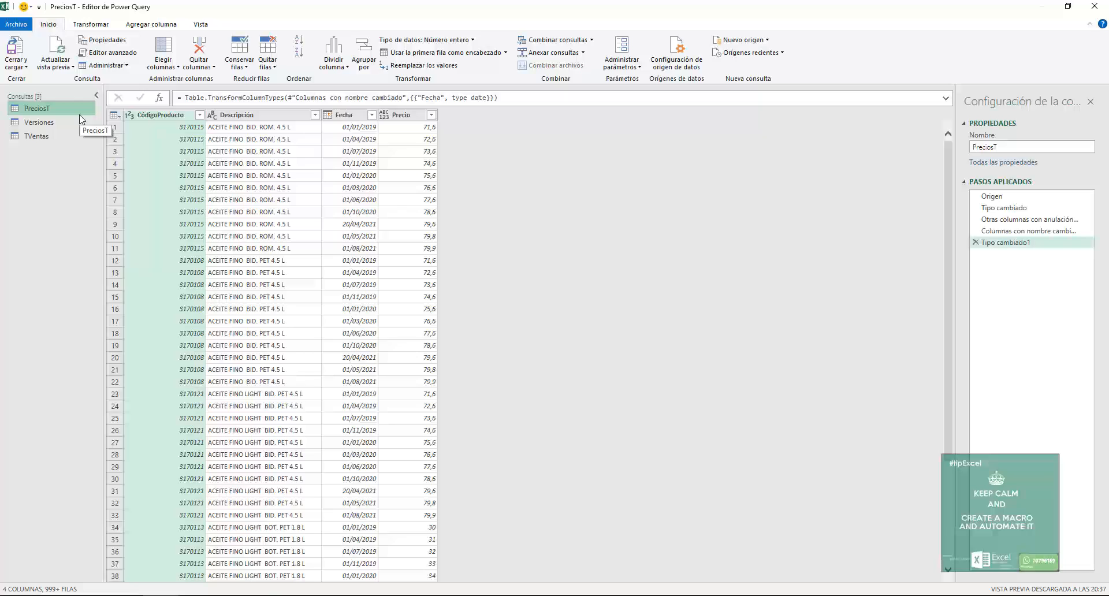
# - Change the Fecha column of the TVentas query to the Fecha data type, replacing the existing type conversion
pyautogui.click(39, 123)
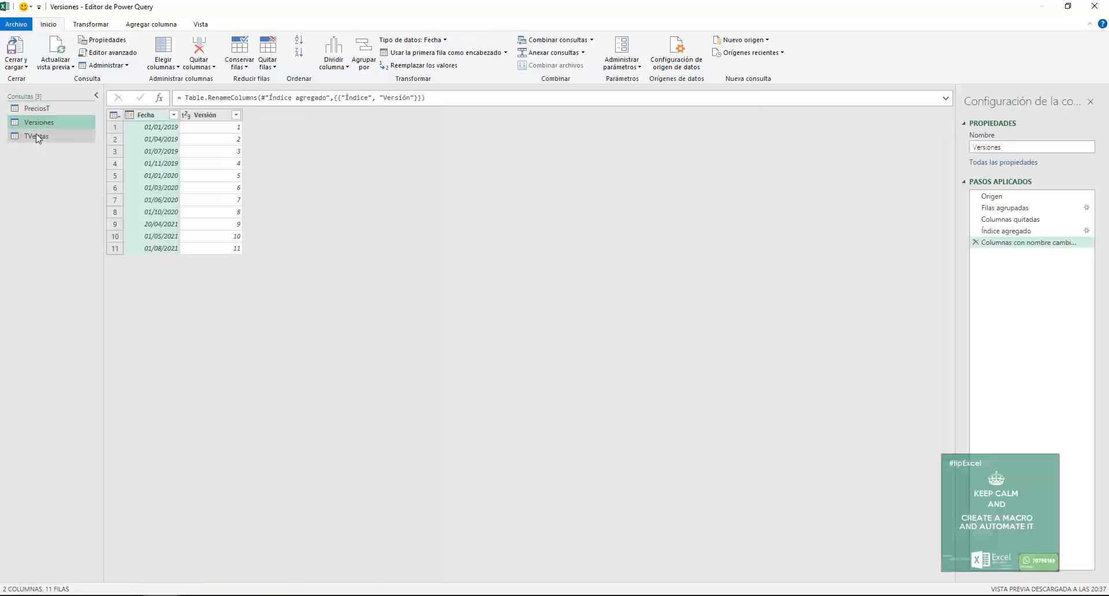
pyautogui.click(36, 134)
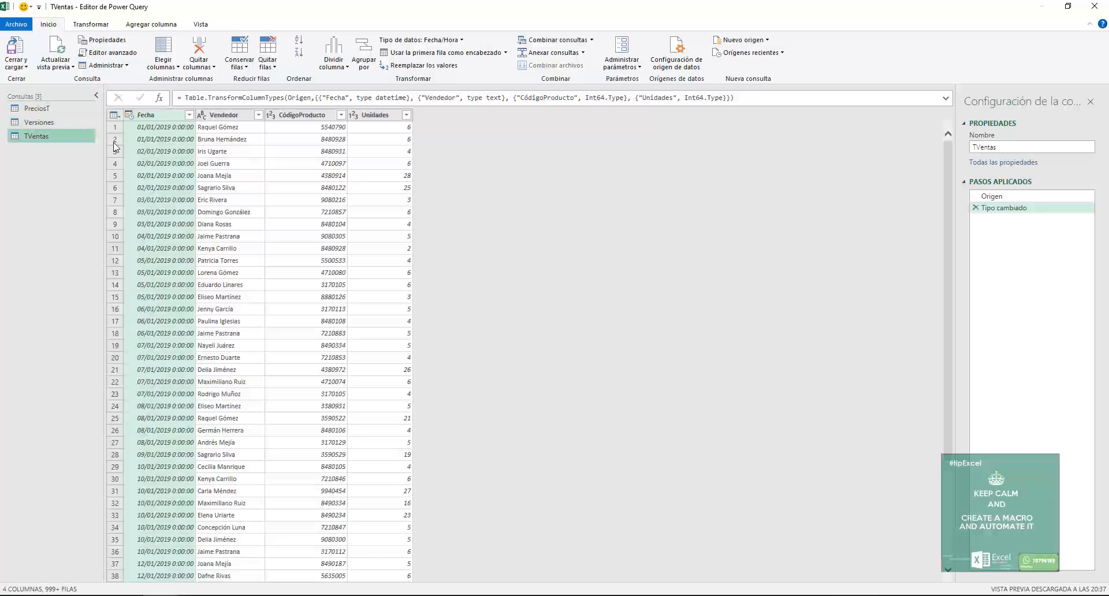
pyautogui.click(130, 115)
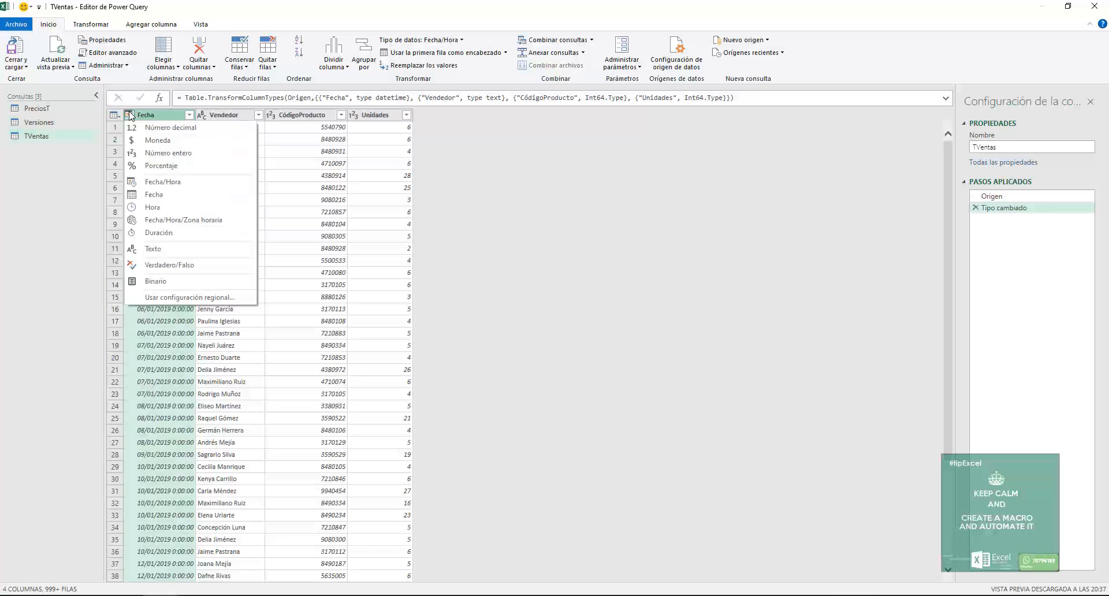
pyautogui.click(162, 196)
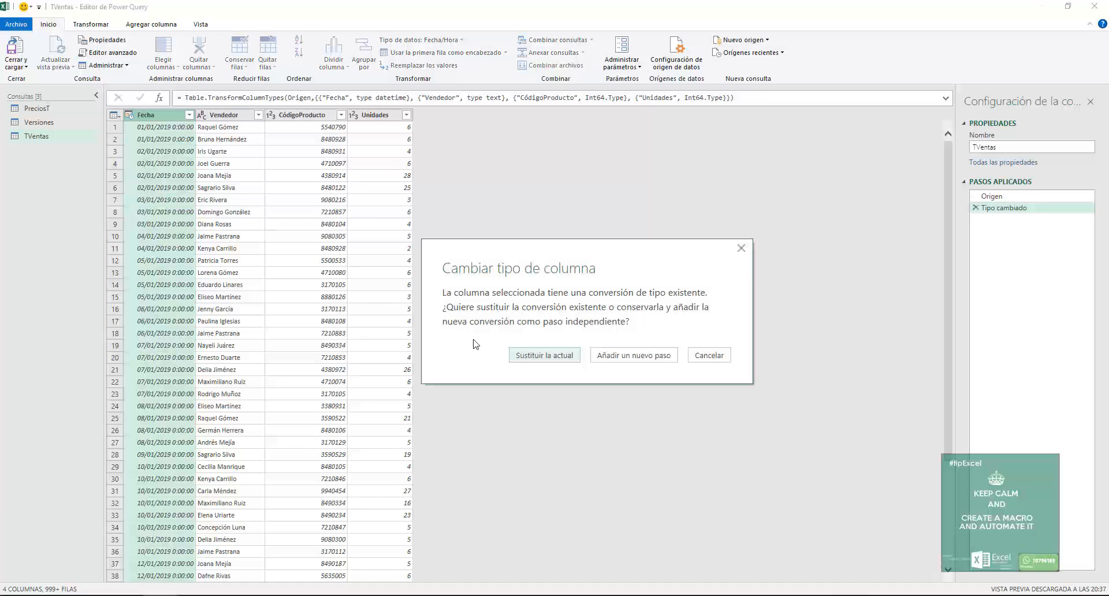
pyautogui.click(545, 356)
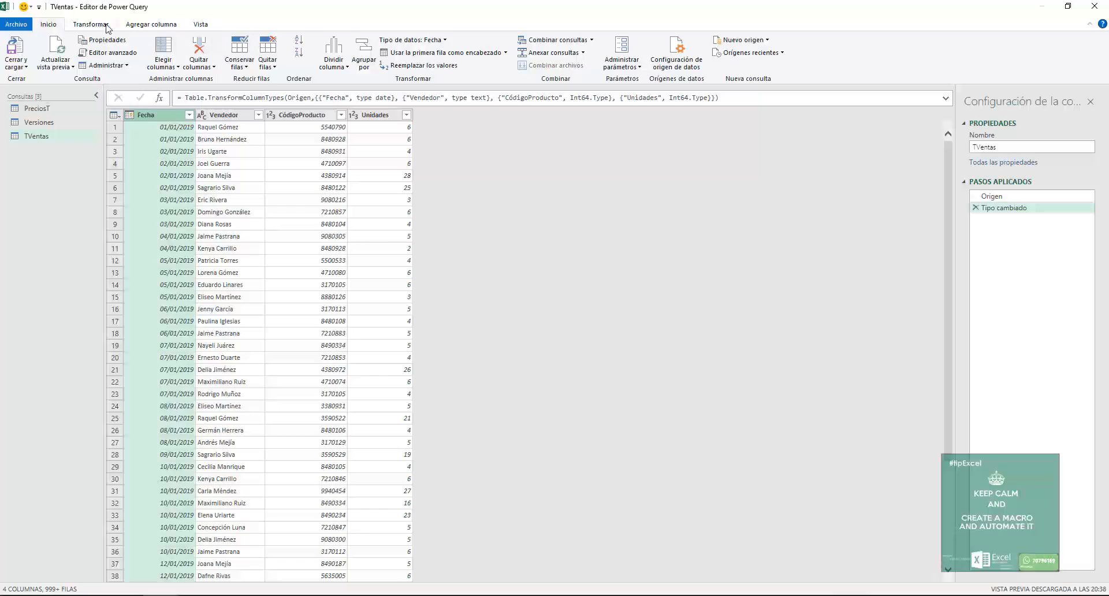
pyautogui.click(134, 26)
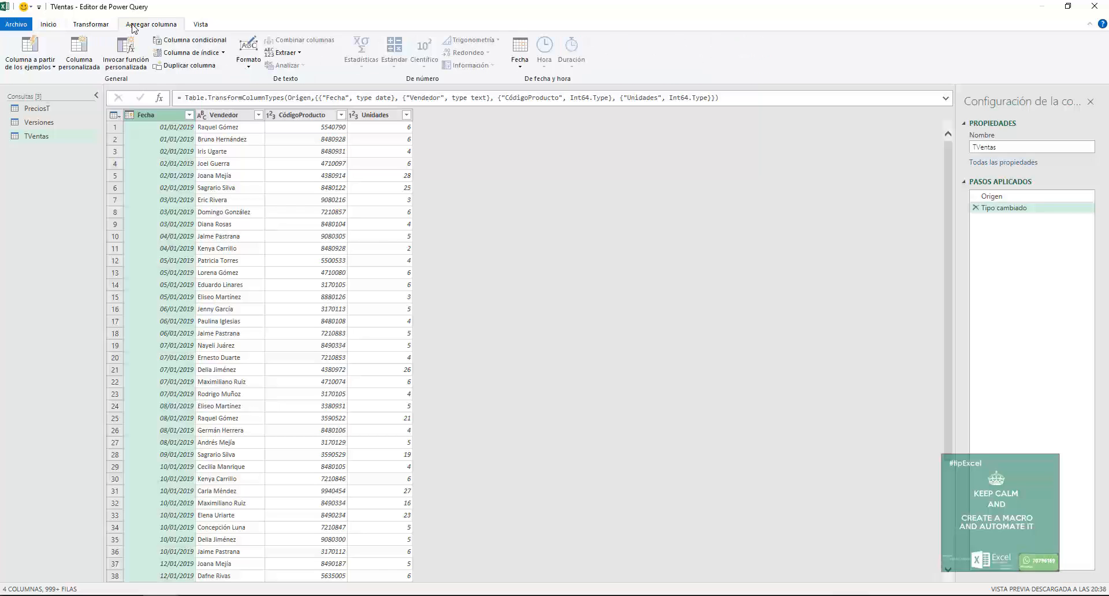
pyautogui.click(206, 47)
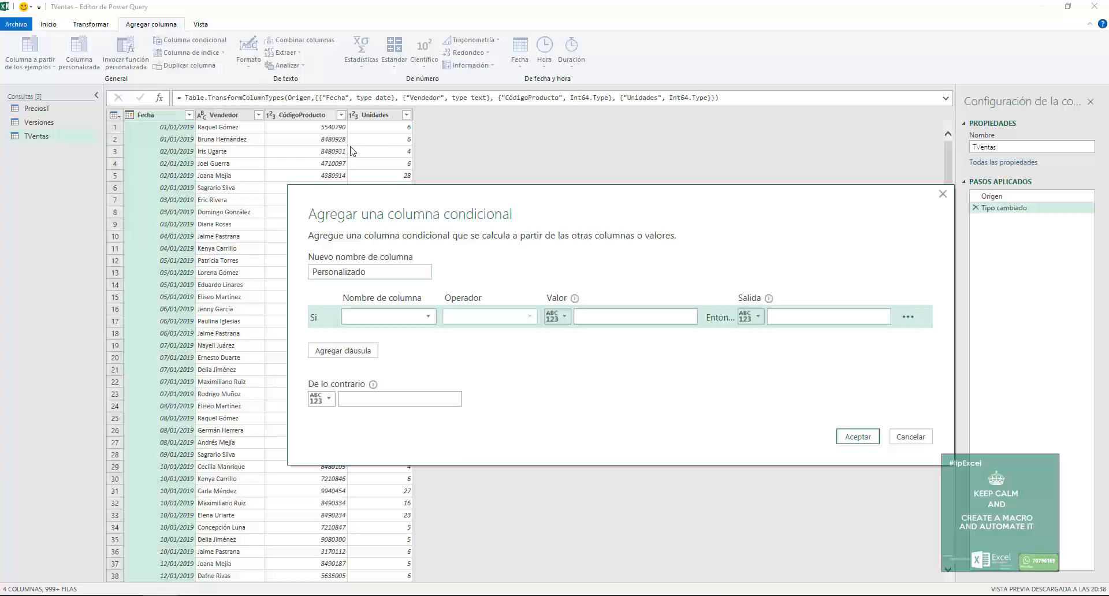
pyautogui.click(426, 324)
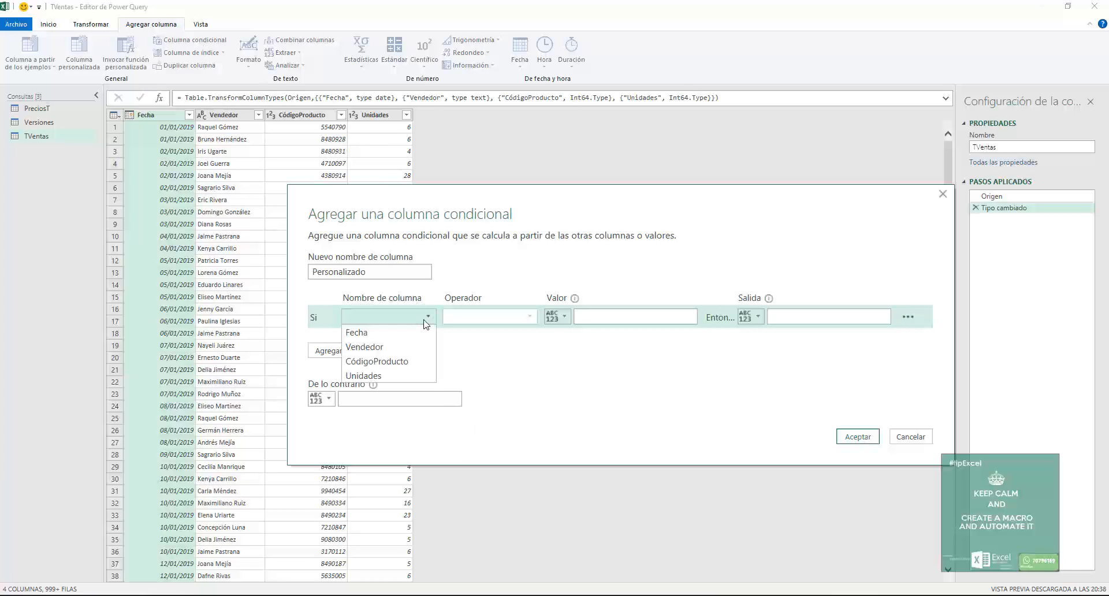
pyautogui.click(374, 335)
pyautogui.click(530, 316)
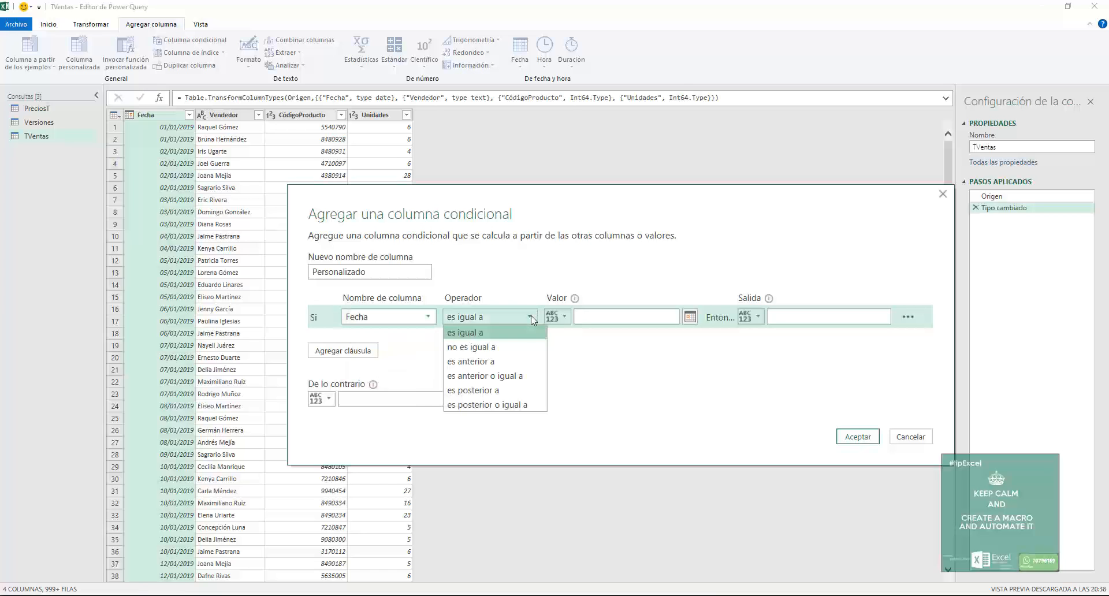
pyautogui.click(487, 374)
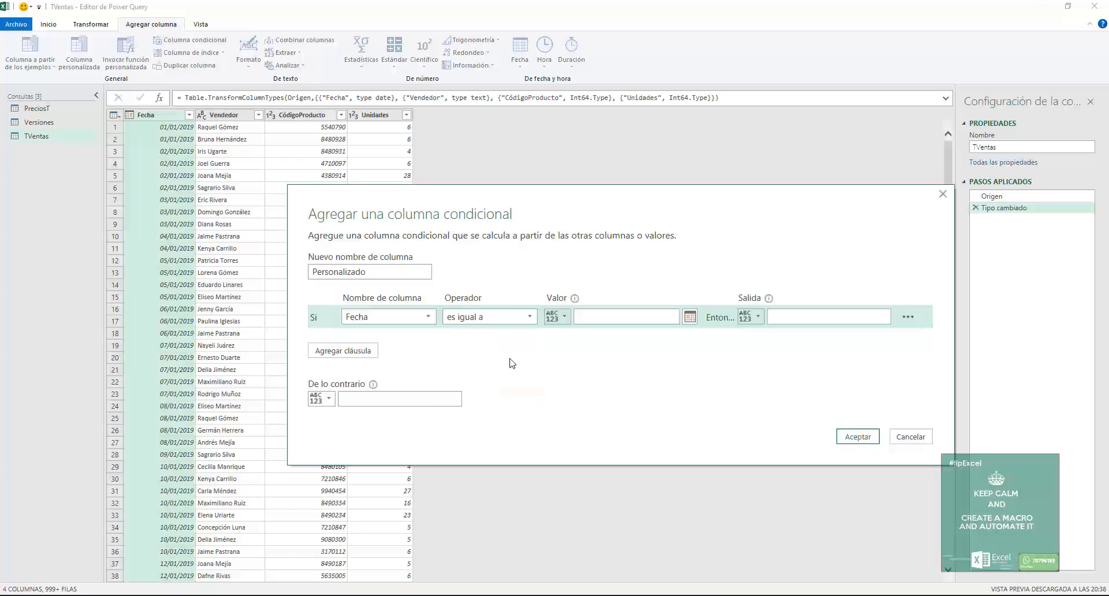
pyautogui.click(565, 317)
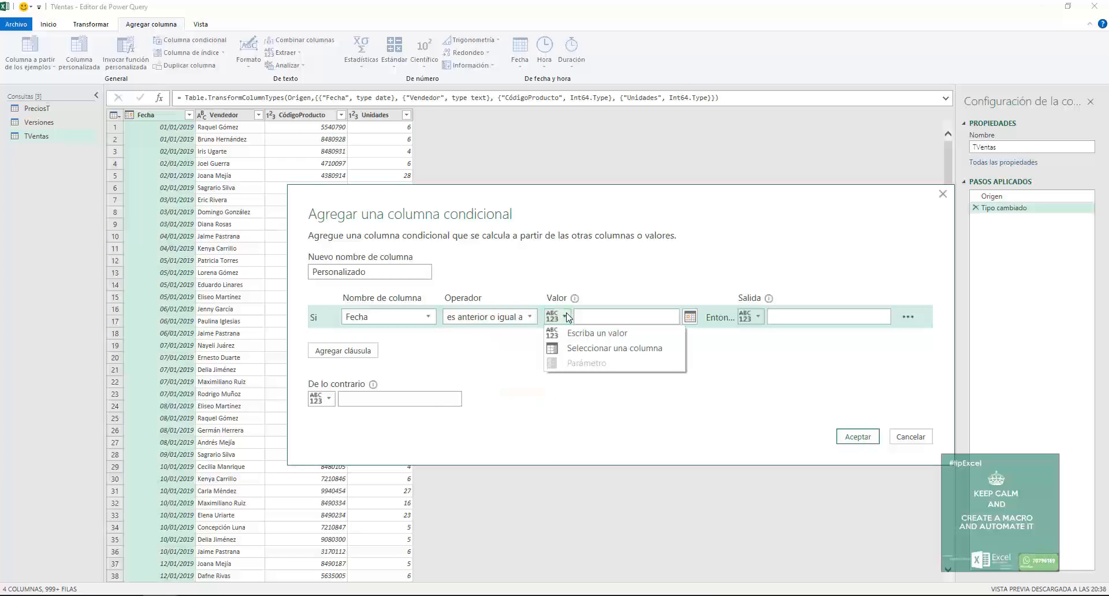
pyautogui.click(570, 348)
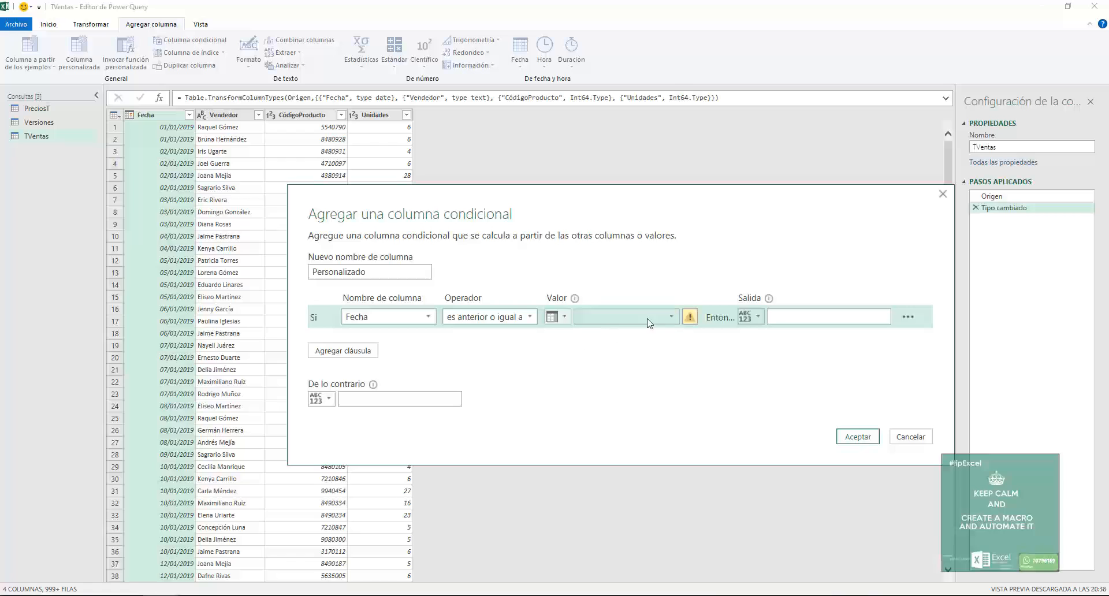
pyautogui.click(672, 317)
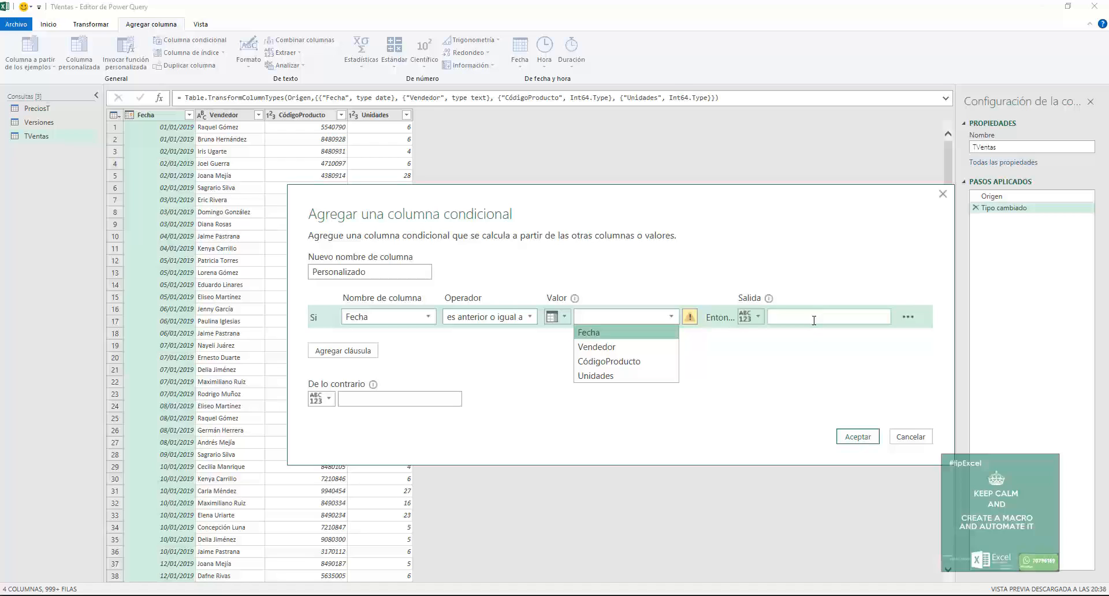
pyautogui.click(911, 437)
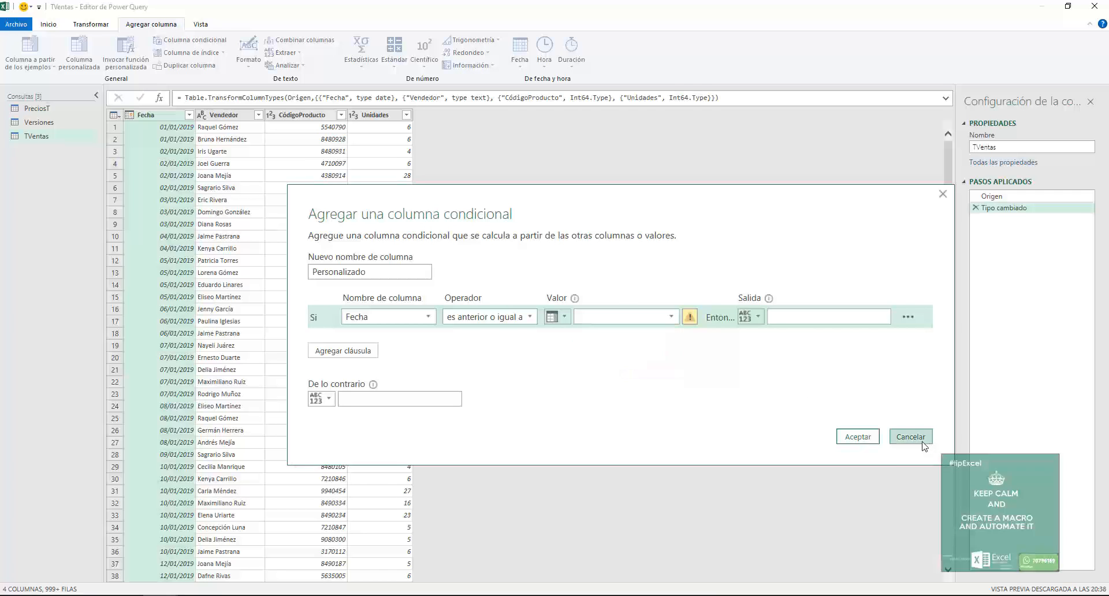
pyautogui.click(912, 438)
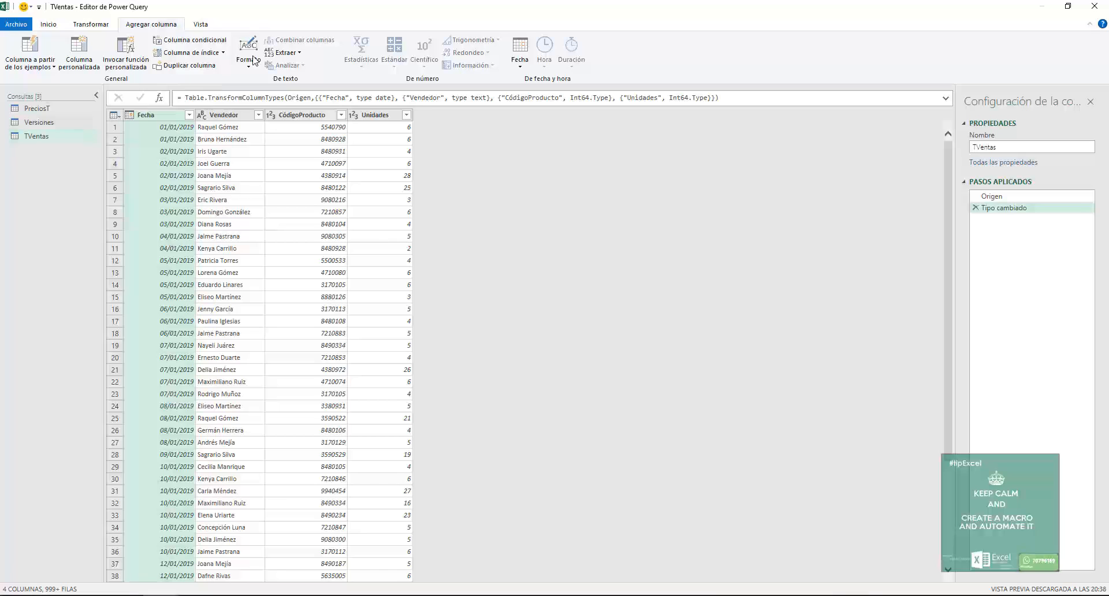
pyautogui.click(51, 26)
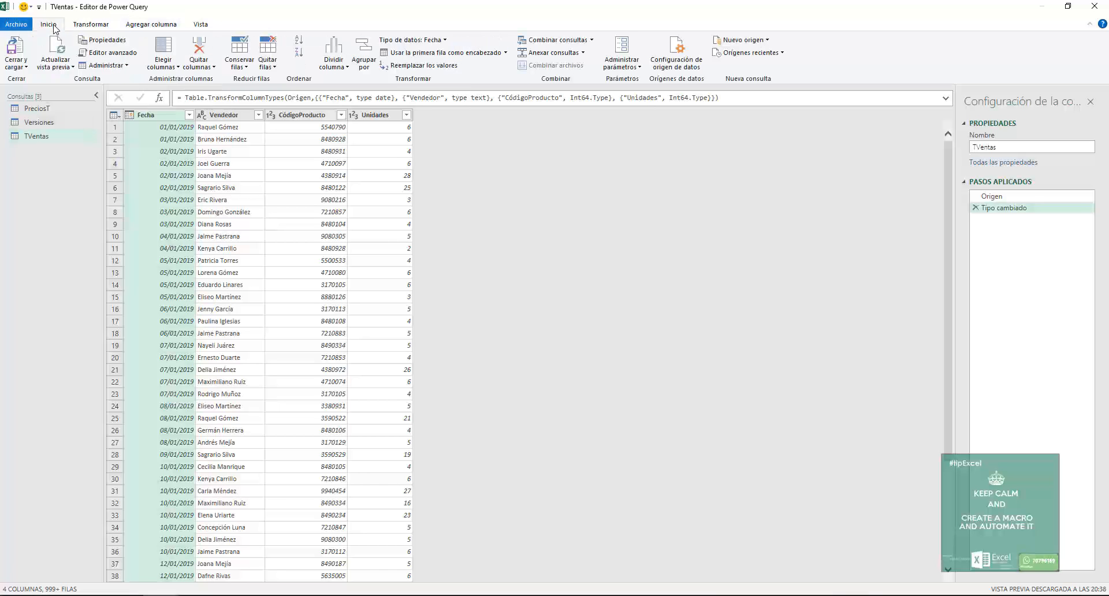
pyautogui.click(592, 39)
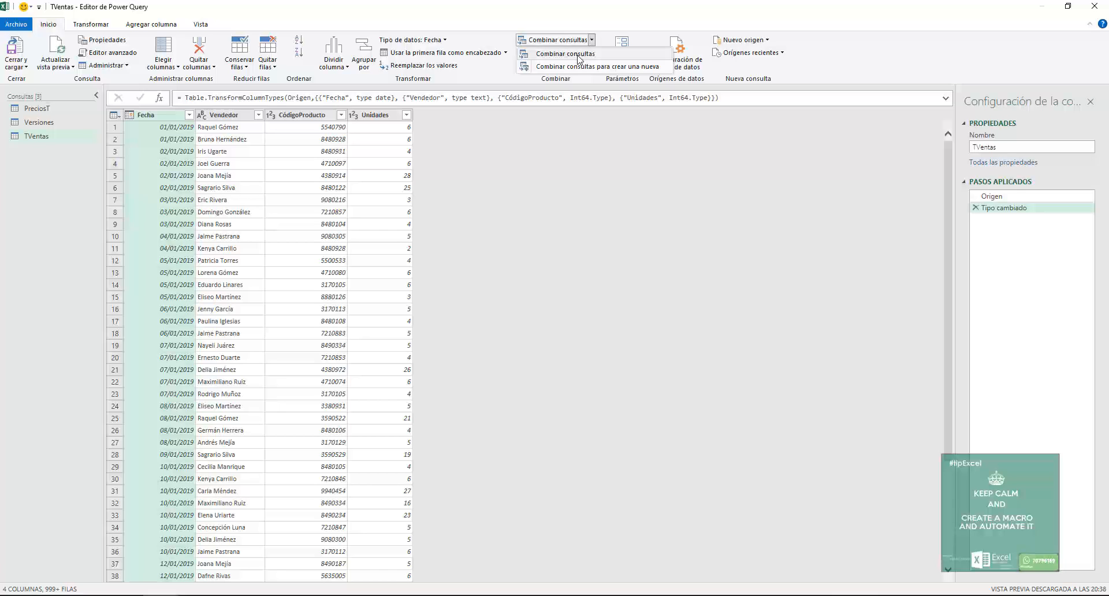
pyautogui.click(571, 56)
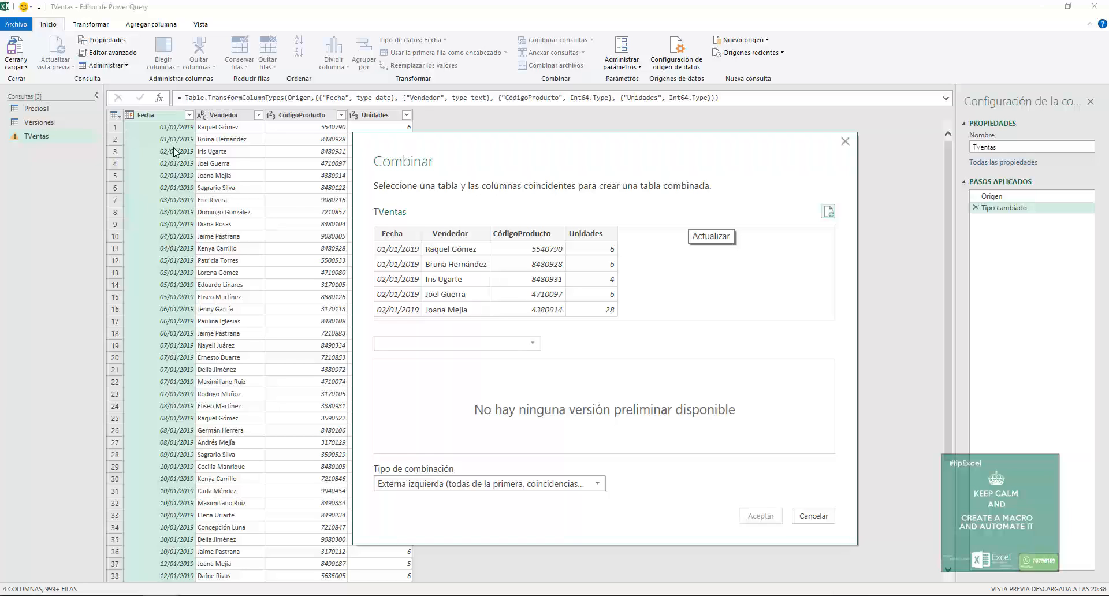
pyautogui.click(532, 343)
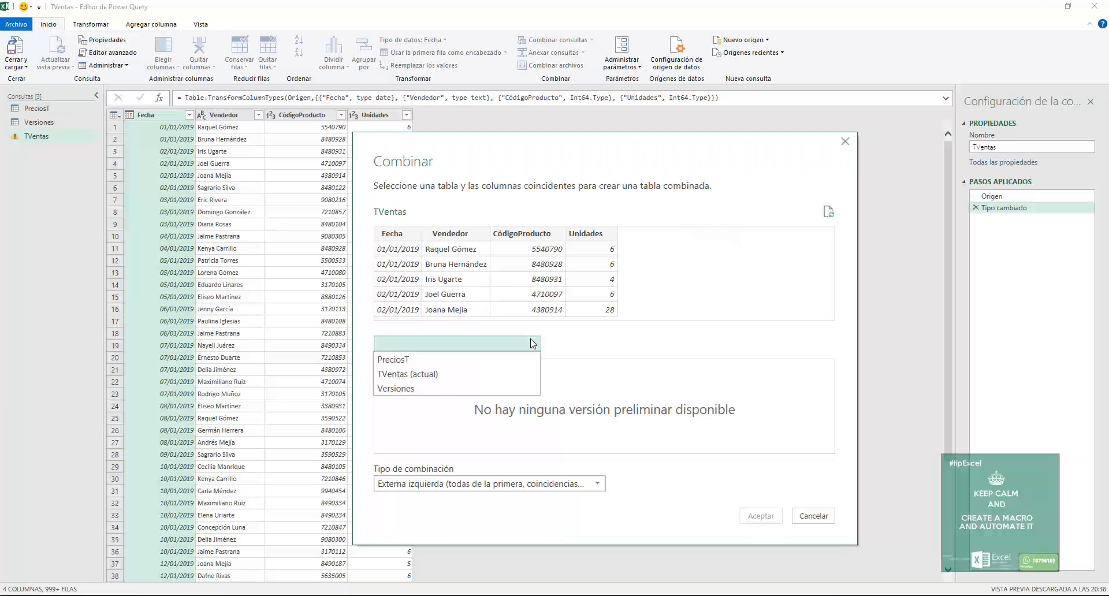
pyautogui.click(401, 390)
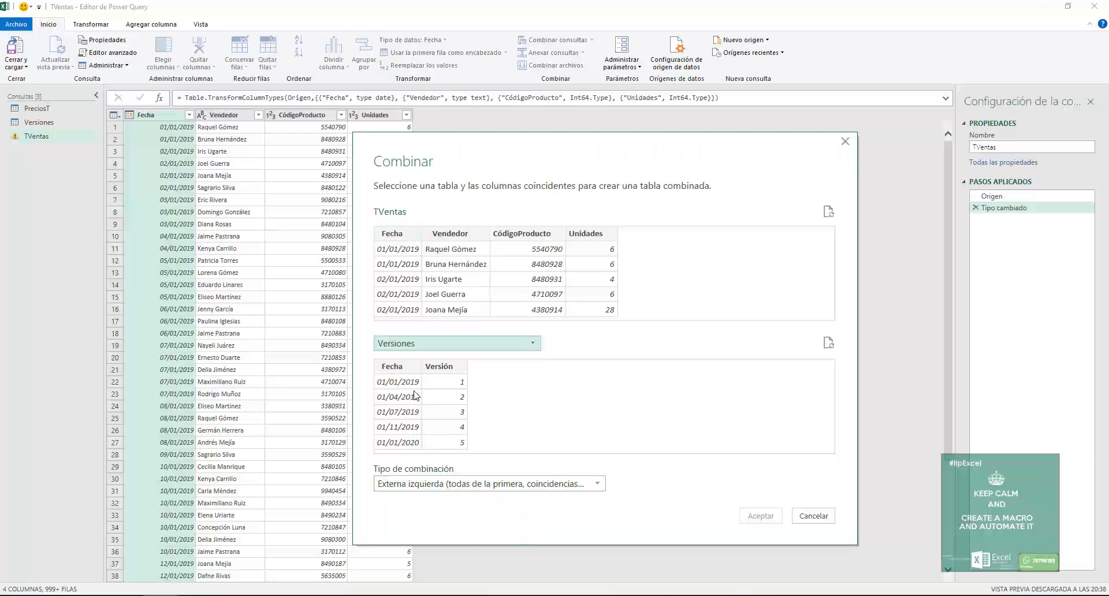
pyautogui.click(402, 366)
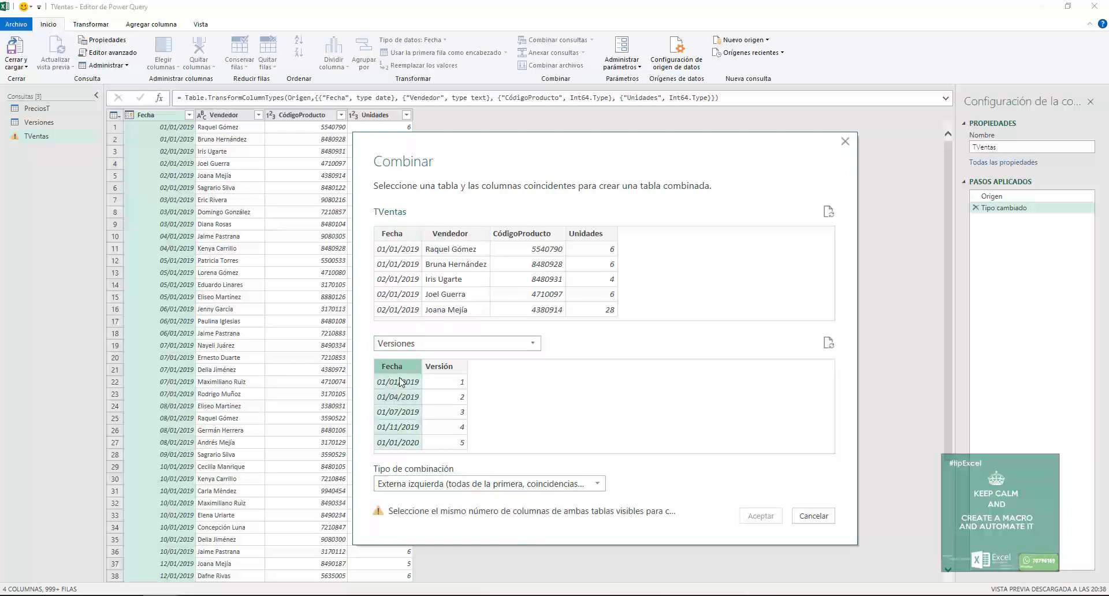
pyautogui.click(407, 238)
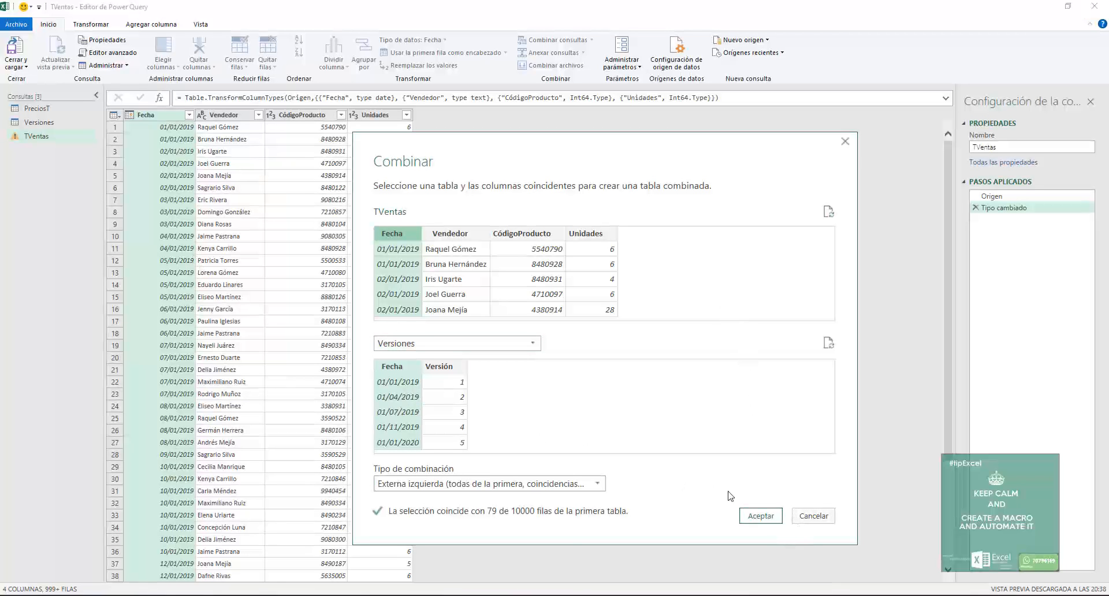
pyautogui.click(813, 516)
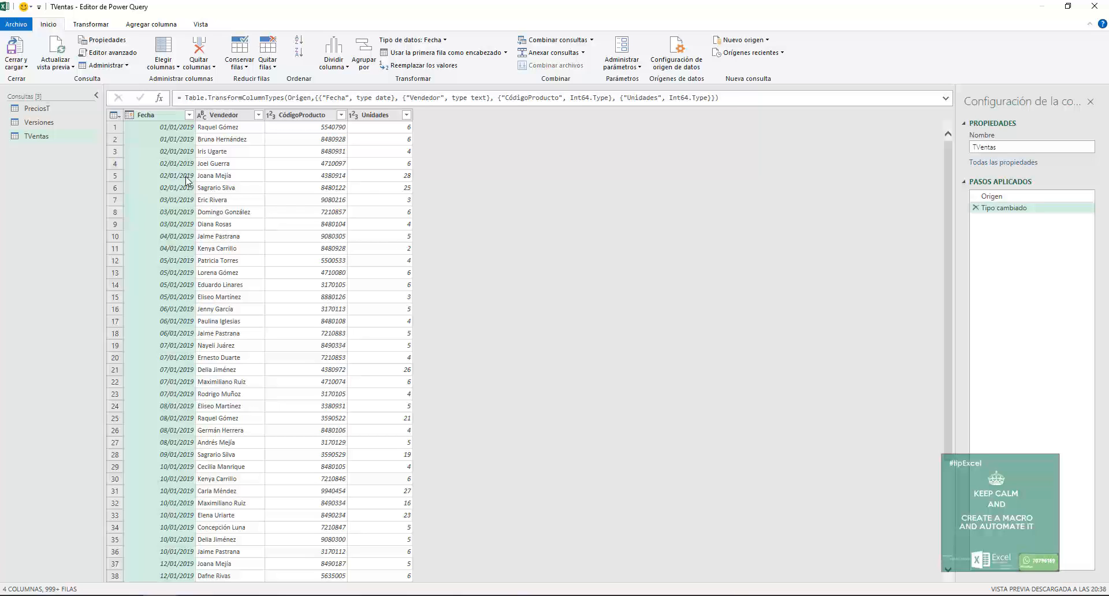
# - Review the Versiones and PreciosT queries, and load the edited queries back into the workbook as worksheet tables
pyautogui.click(45, 122)
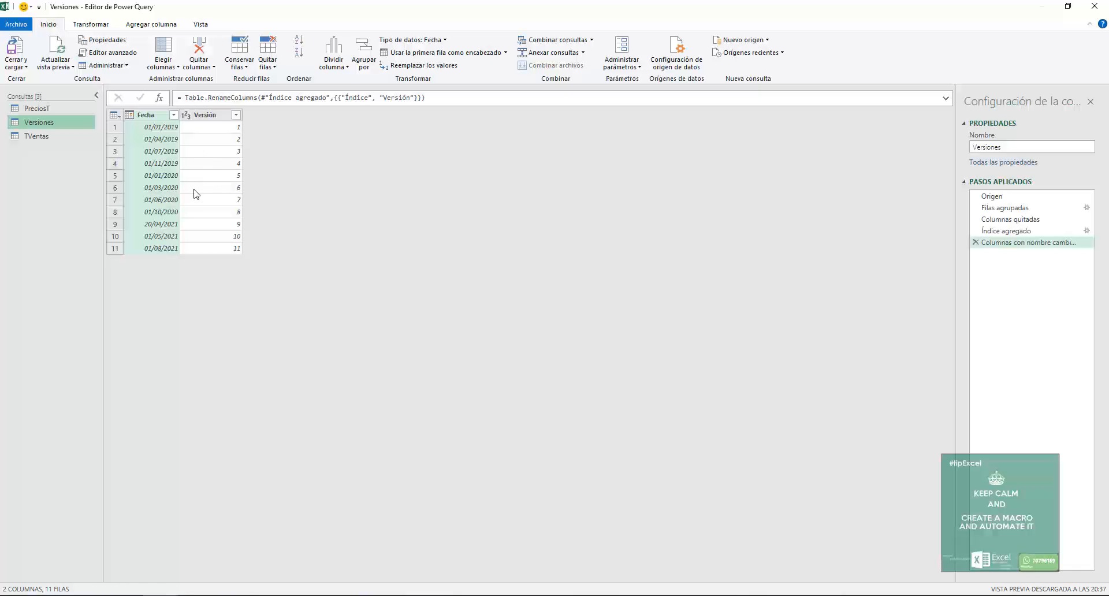
pyautogui.click(44, 110)
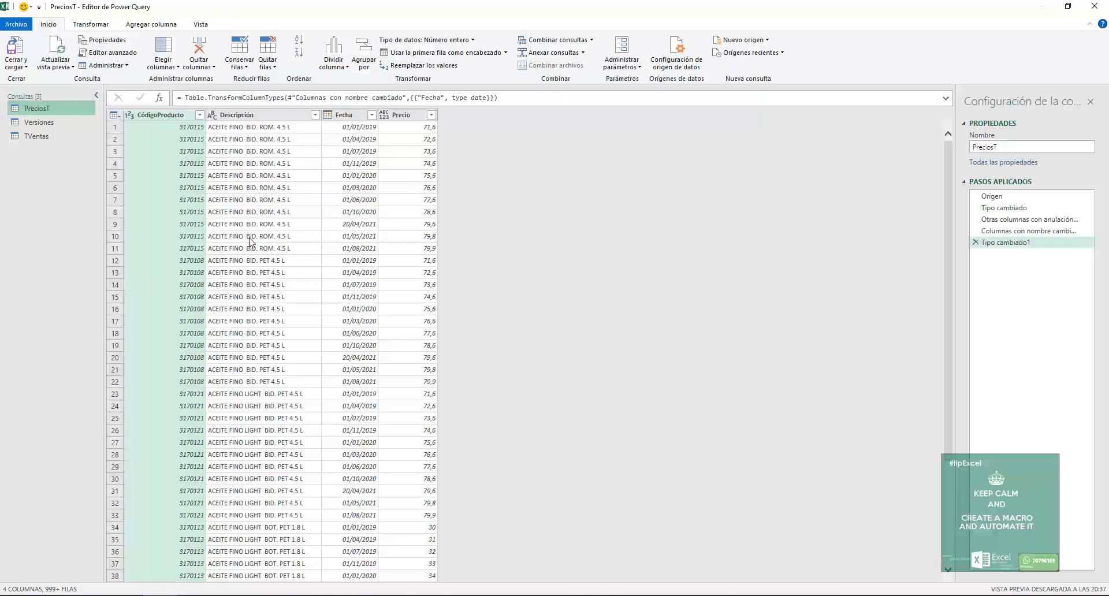
pyautogui.click(18, 48)
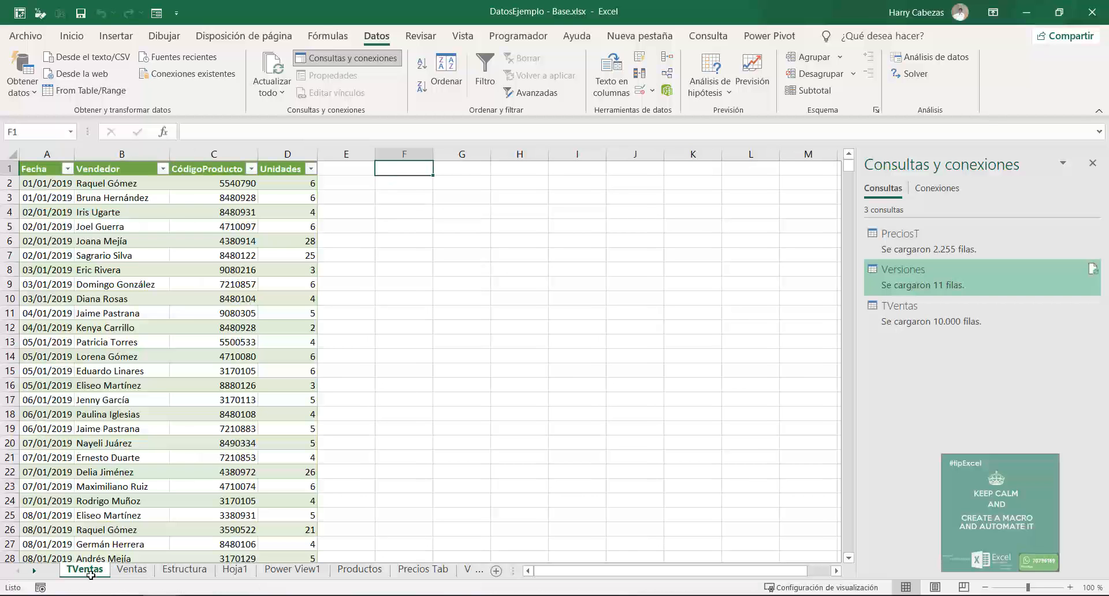
# - Add a column headed Version in E1, directly beside Unidades in the loaded TVentas table
pyautogui.click(336, 173)
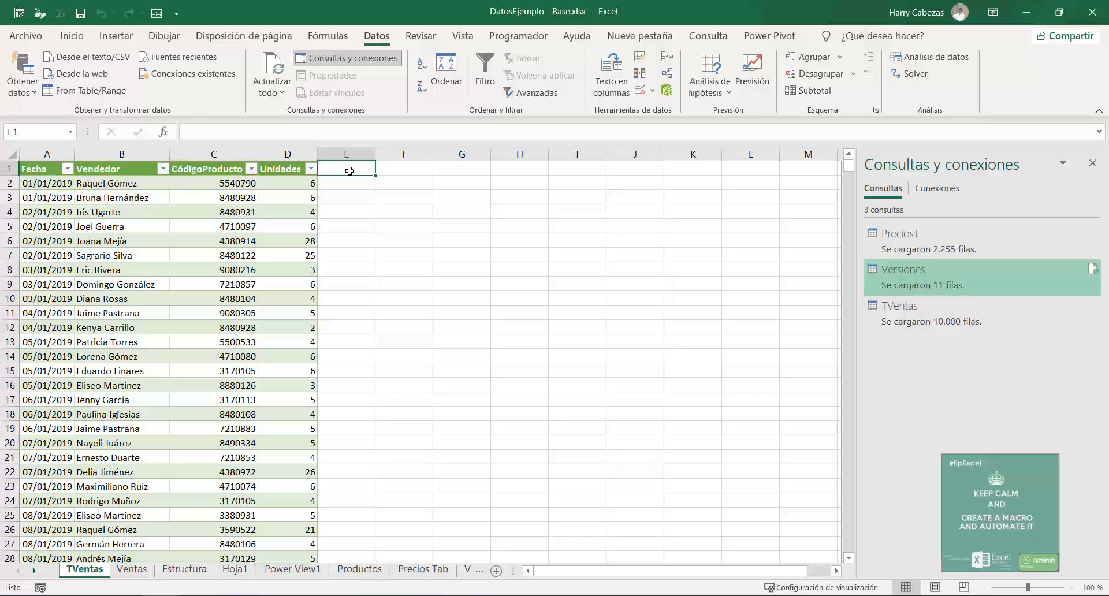
pyautogui.write('Version')
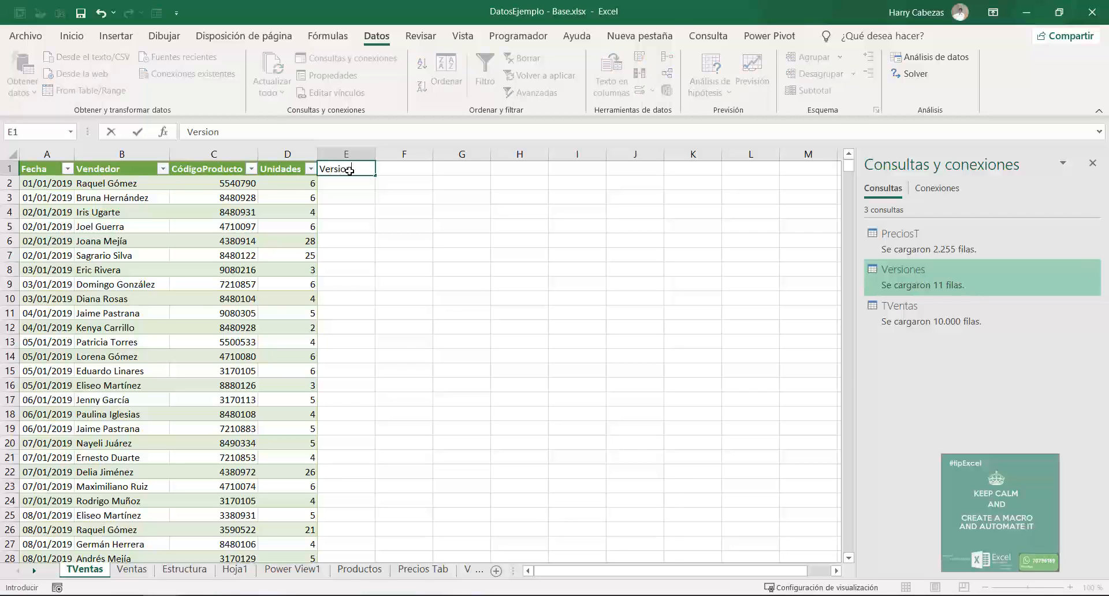
pyautogui.press('Return')
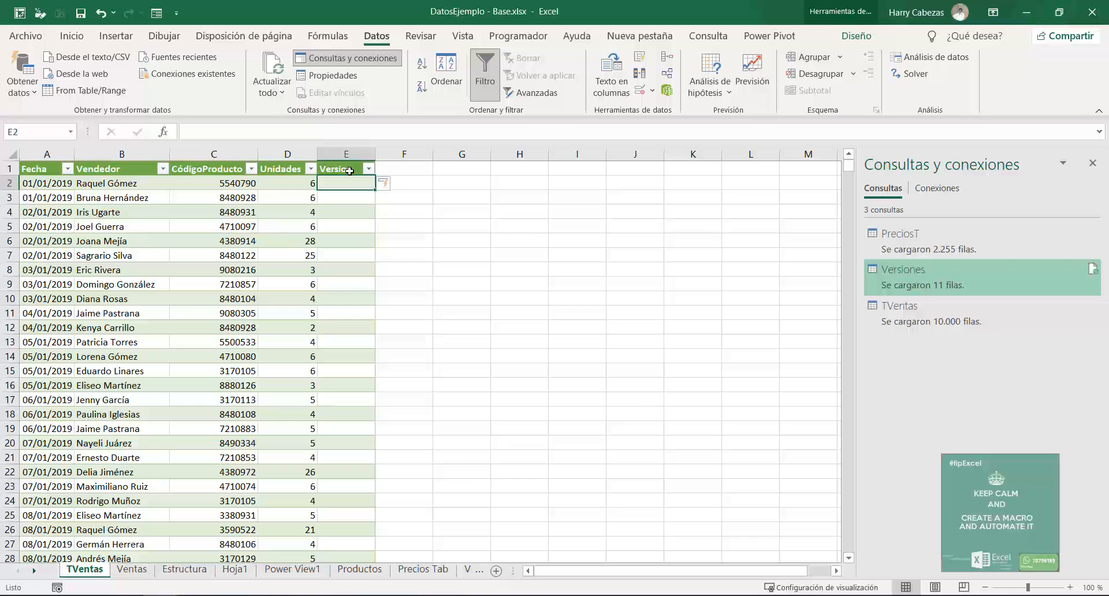
pyautogui.write('=')
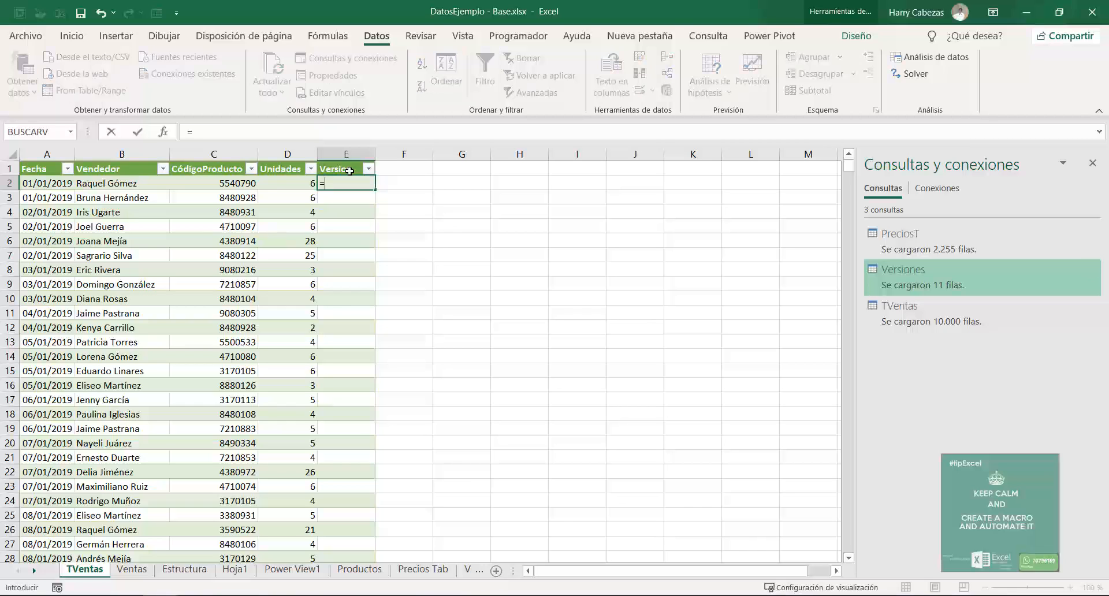
pyautogui.write('bu')
pyautogui.press('Down')
pyautogui.press('Down')
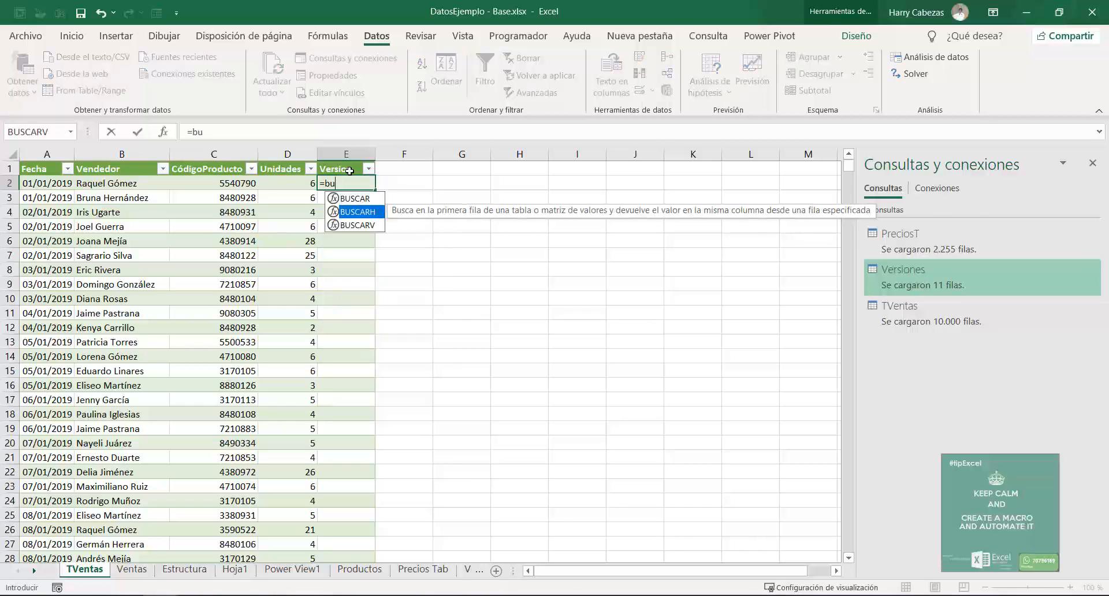
pyautogui.press('Tab')
pyautogui.press('Left')
pyautogui.press('Left')
pyautogui.press('Left')
pyautogui.press('Left')
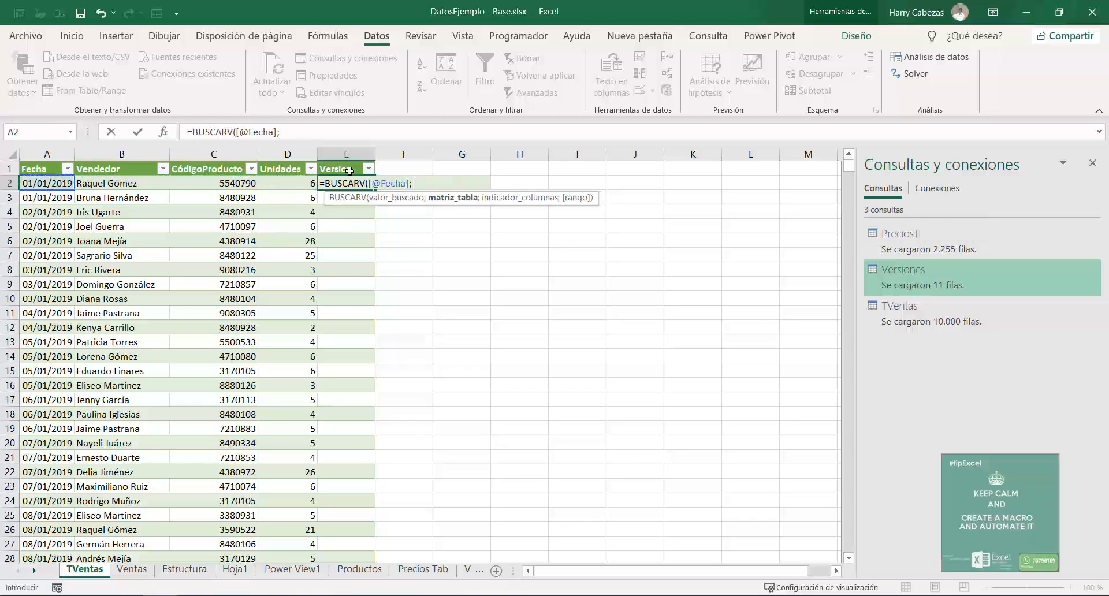
pyautogui.click(479, 572)
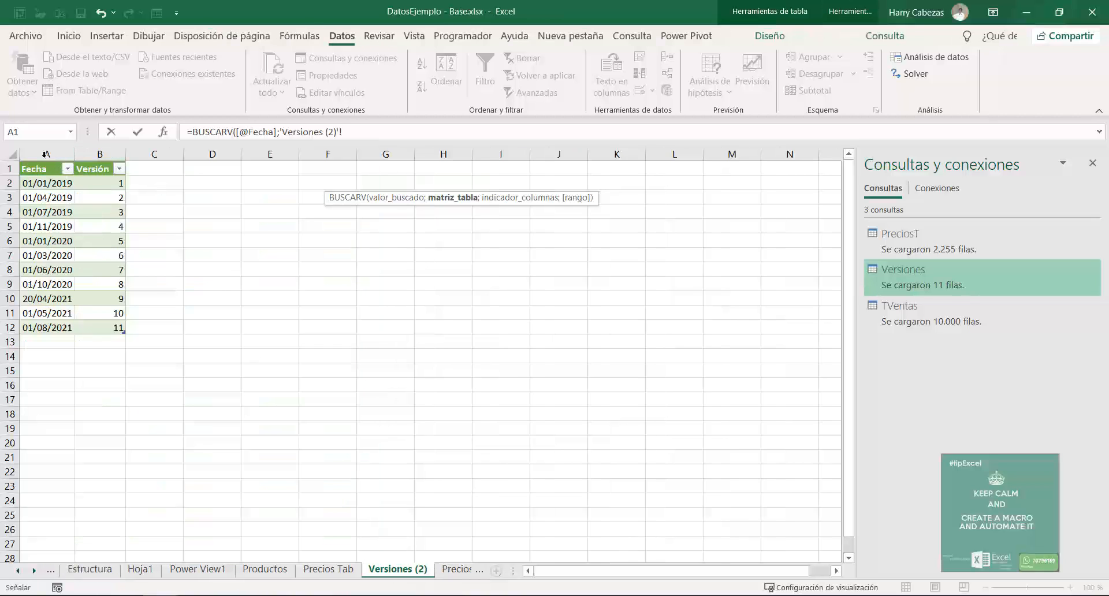
pyautogui.moveTo(46, 154); pyautogui.dragTo(88, 156)
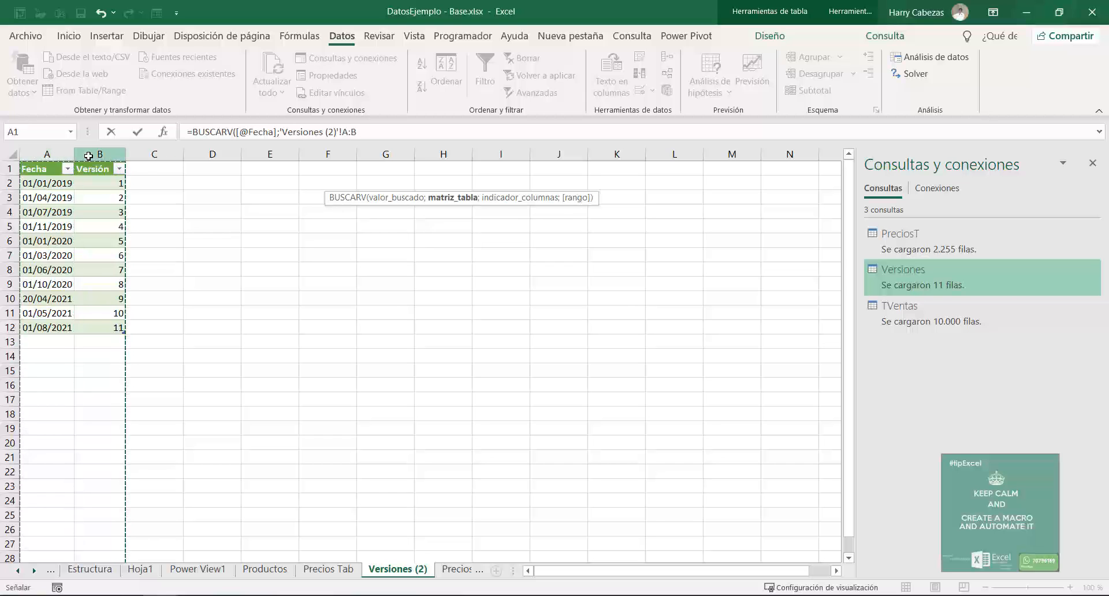
pyautogui.write(';2')
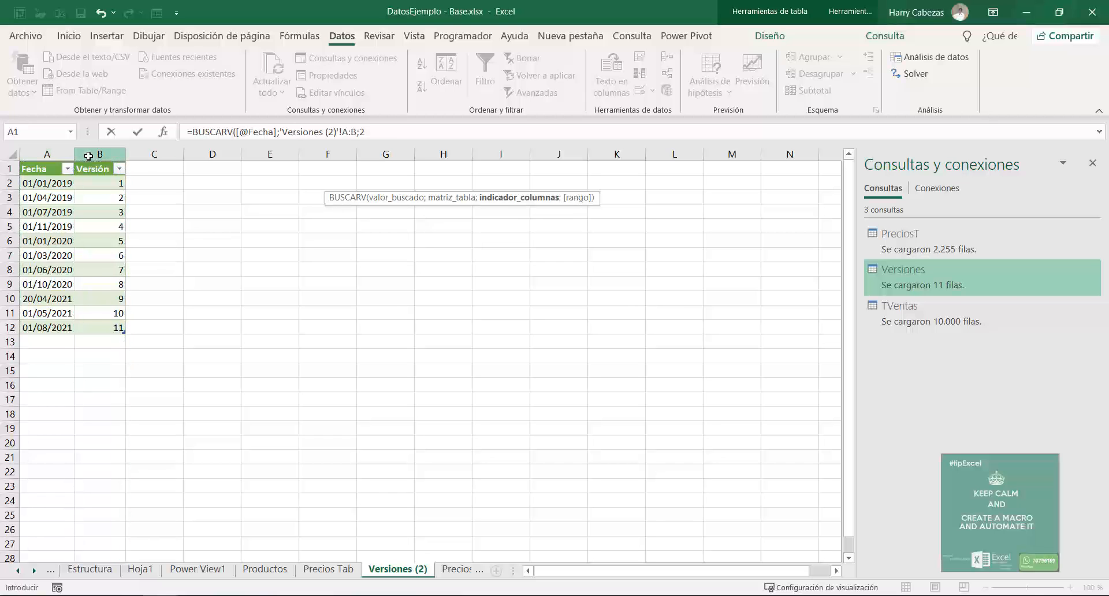
pyautogui.write(';0')
pyautogui.press('Return')
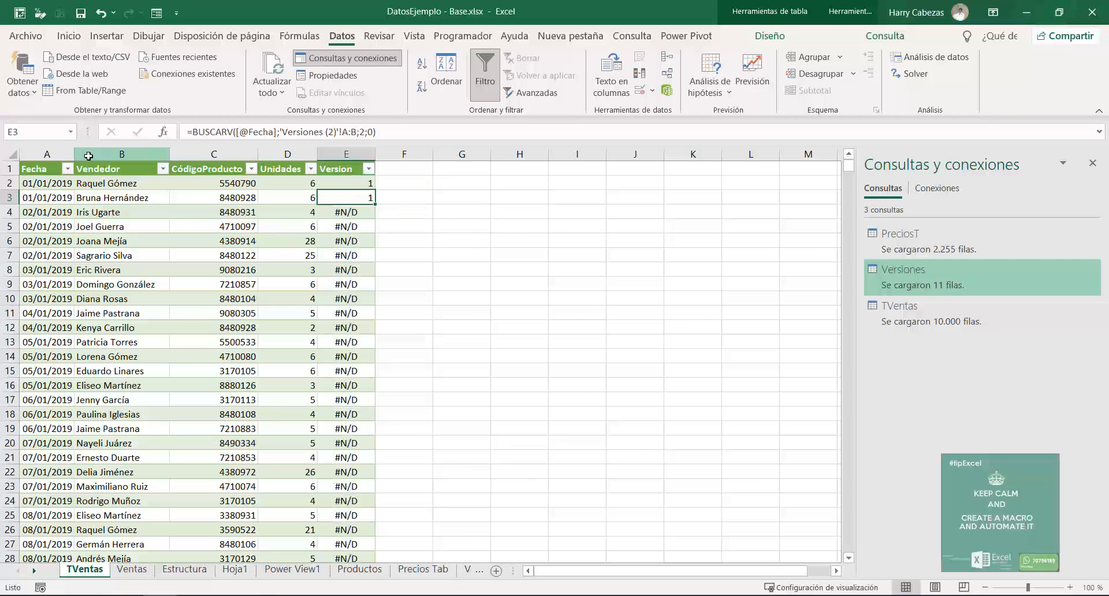
# - Change the last argument of the Version column's BUSCARV formula to 1 for an approximate match
pyautogui.press('Up')
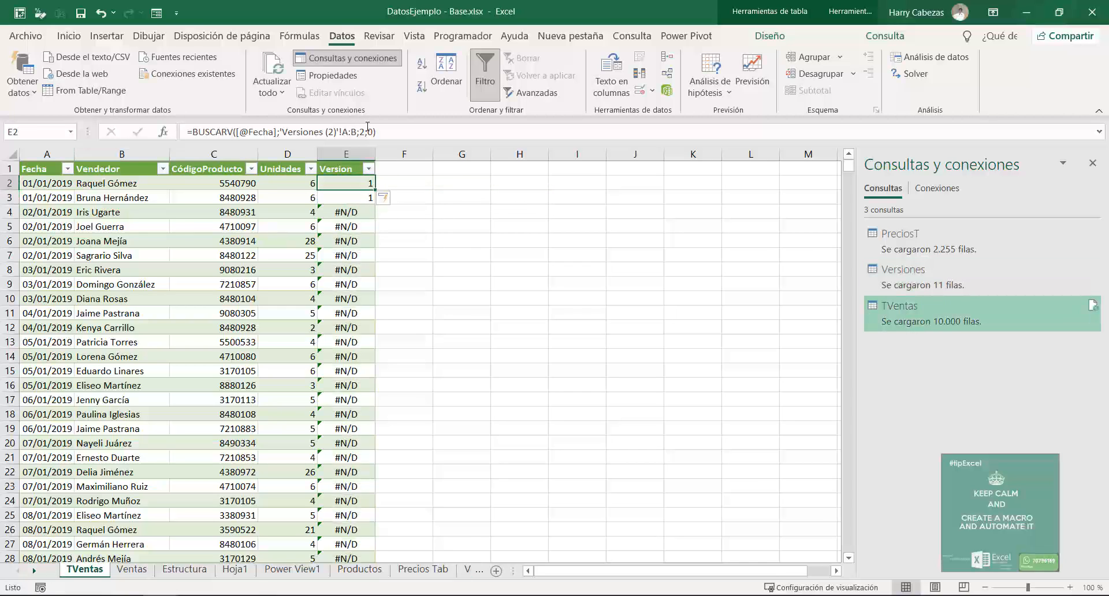
pyautogui.click(378, 132)
pyautogui.press('Delete')
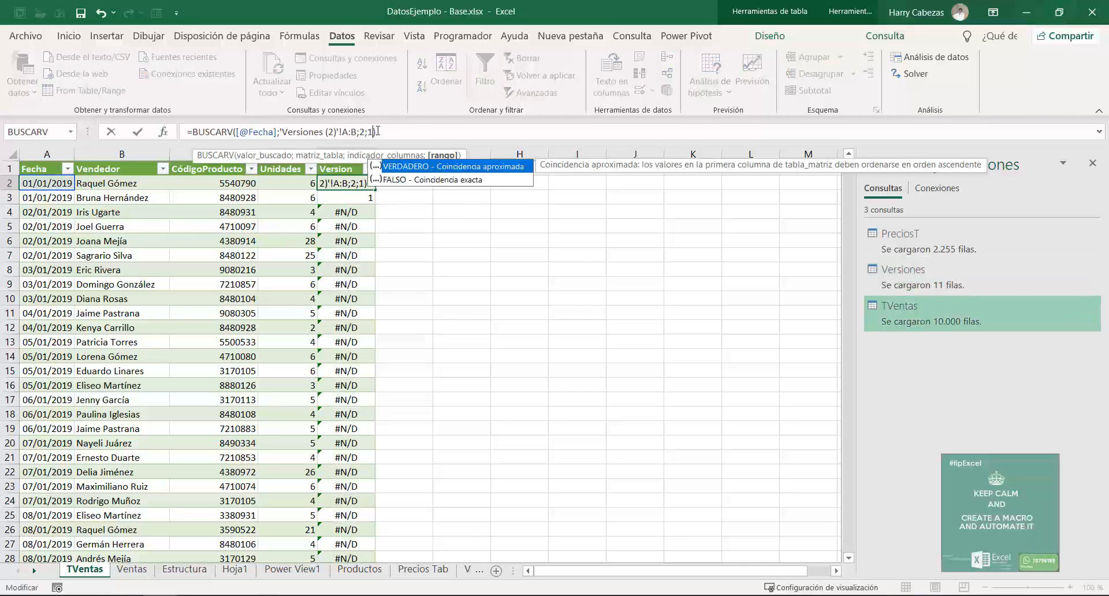
pyautogui.write('1')
pyautogui.press('Return')
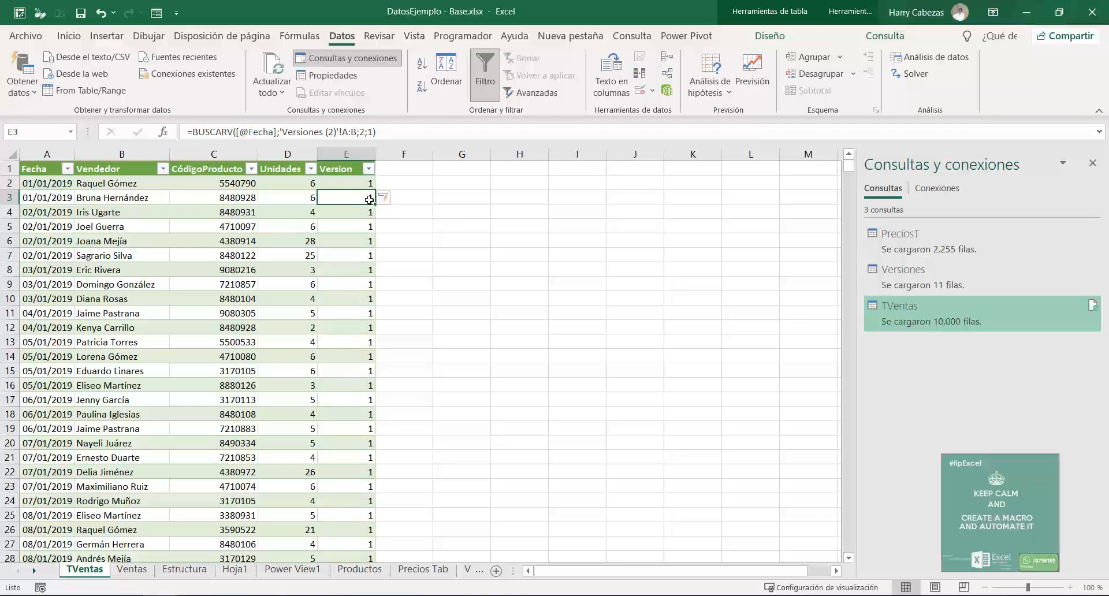
pyautogui.click(393, 167)
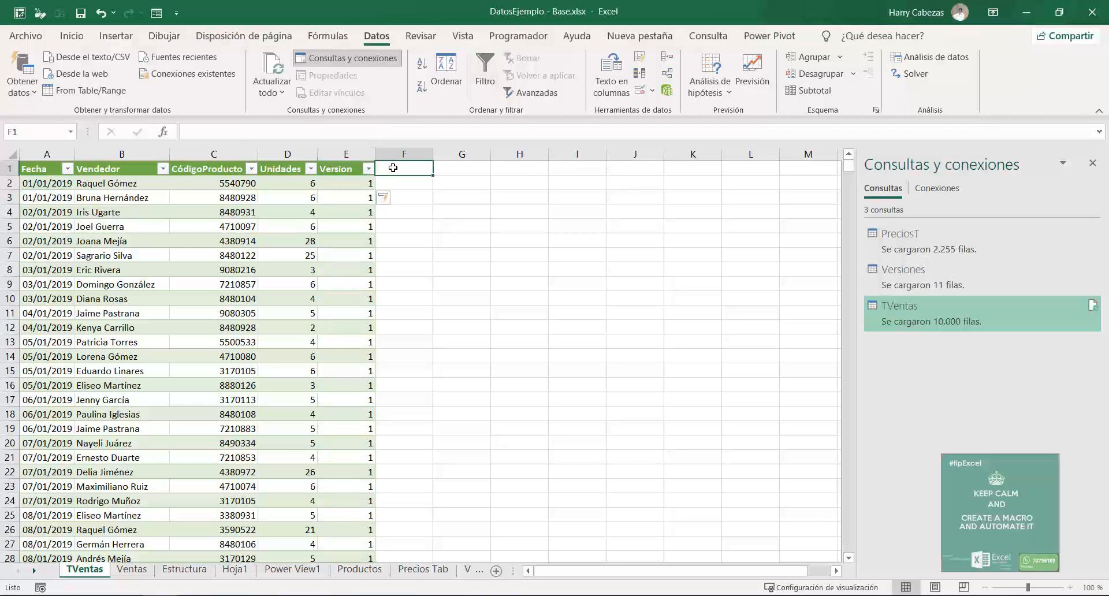
# - Add a column headed Combinada in F1, directly beside Version in the TVentas table
pyautogui.write('Combi')
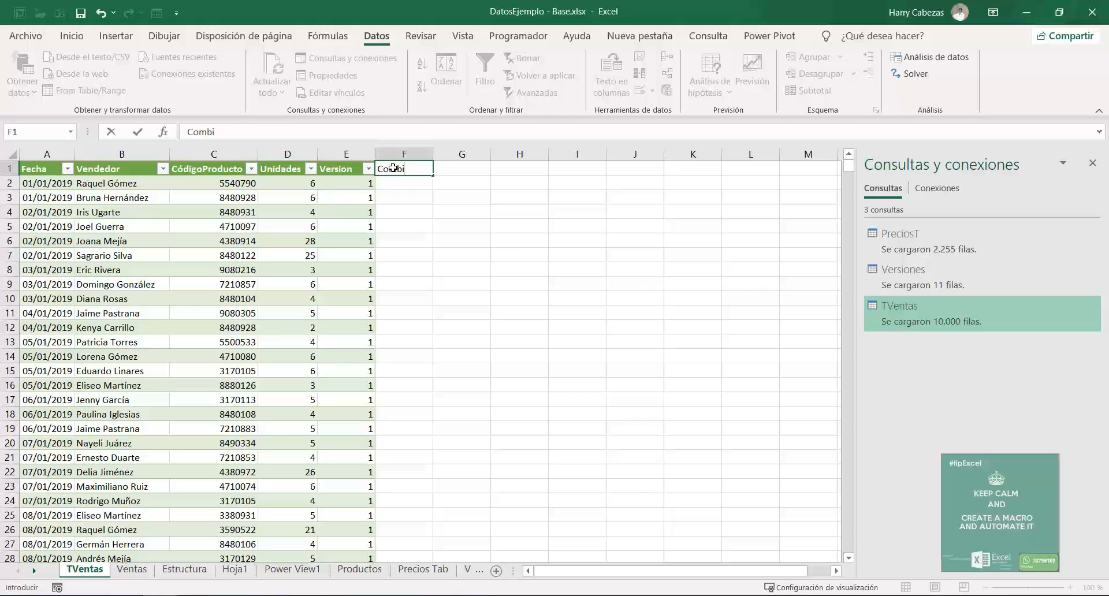
pyautogui.write('nada')
pyautogui.press('Return')
pyautogui.write('=')
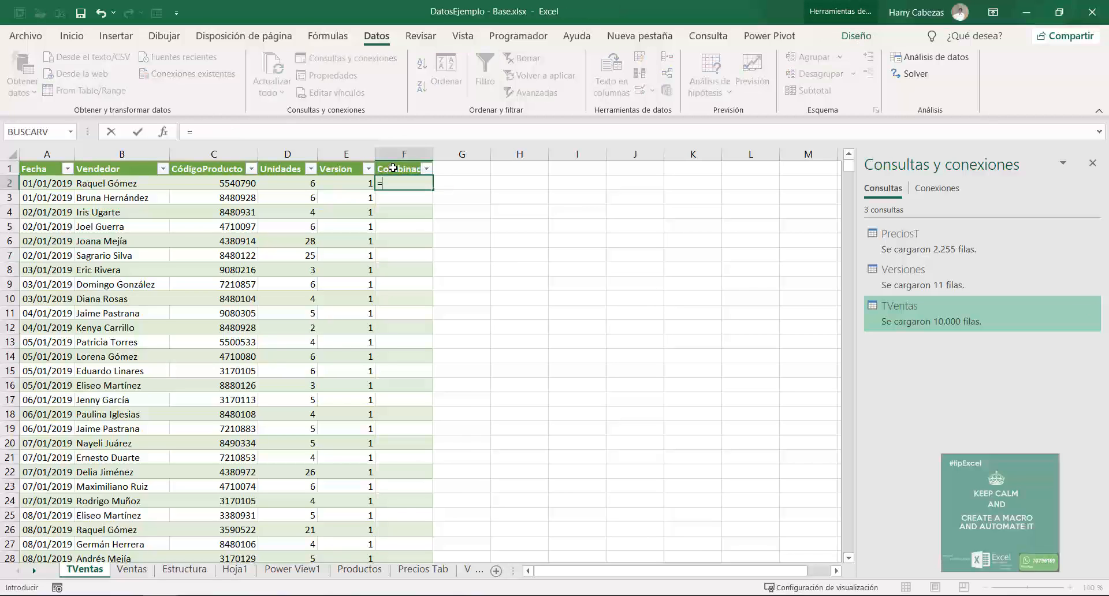
pyautogui.press('Left')
pyautogui.press('Left')
pyautogui.press('Left')
pyautogui.press('Right')
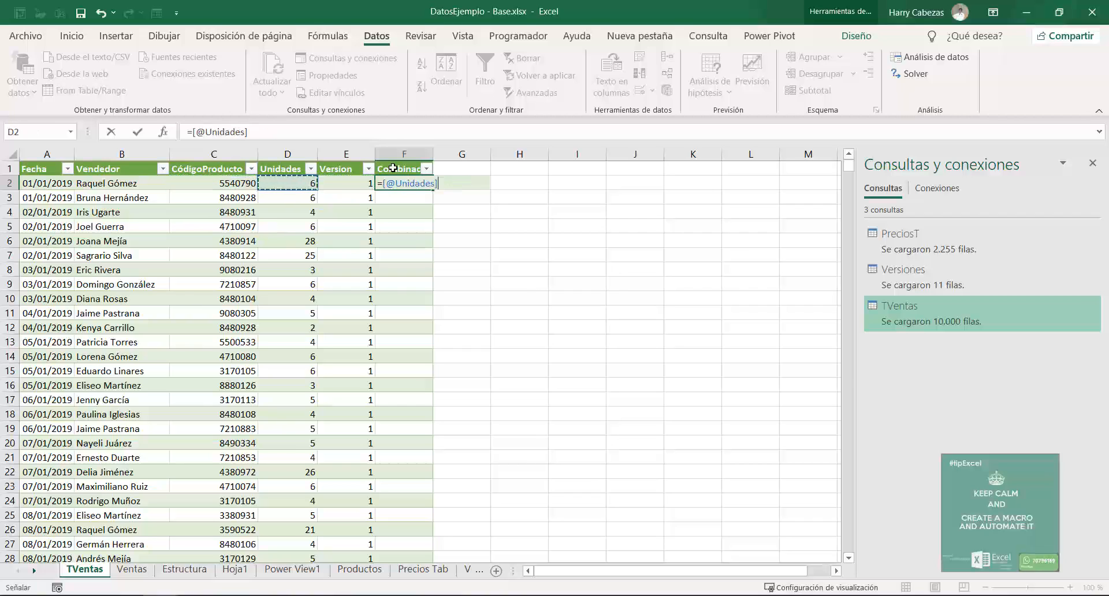
pyautogui.press('Left')
pyautogui.write('&')
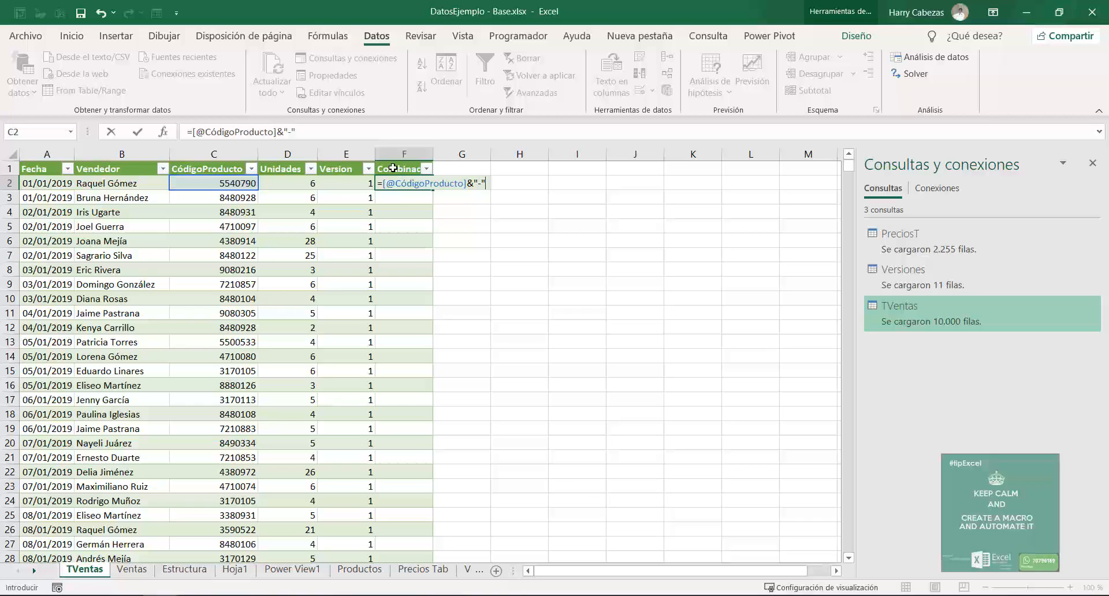
pyautogui.write('"-"&')
pyautogui.press('Left')
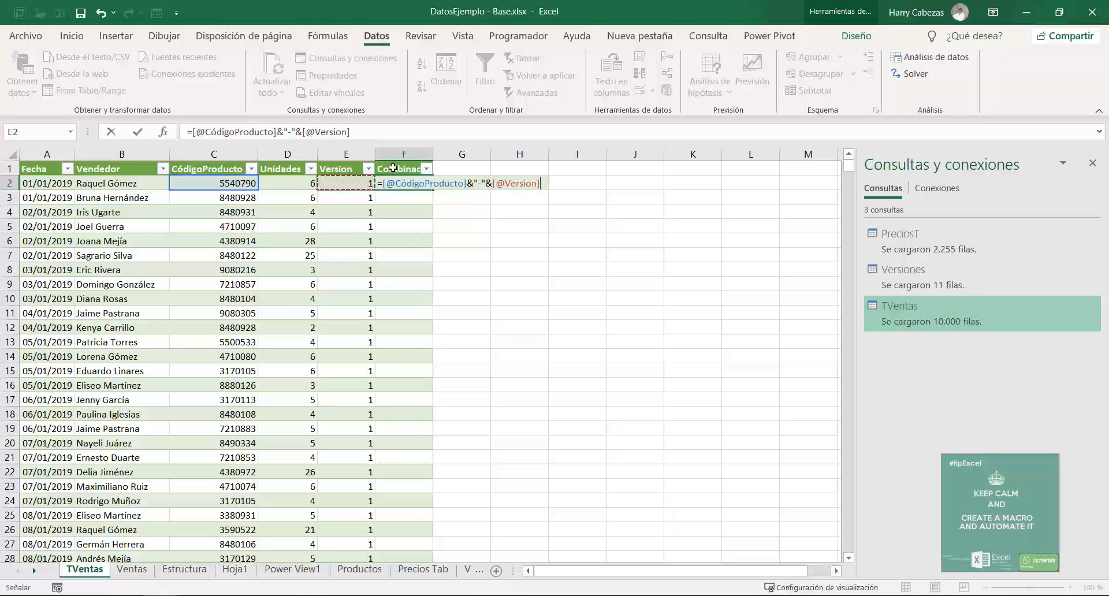
pyautogui.press('Return')
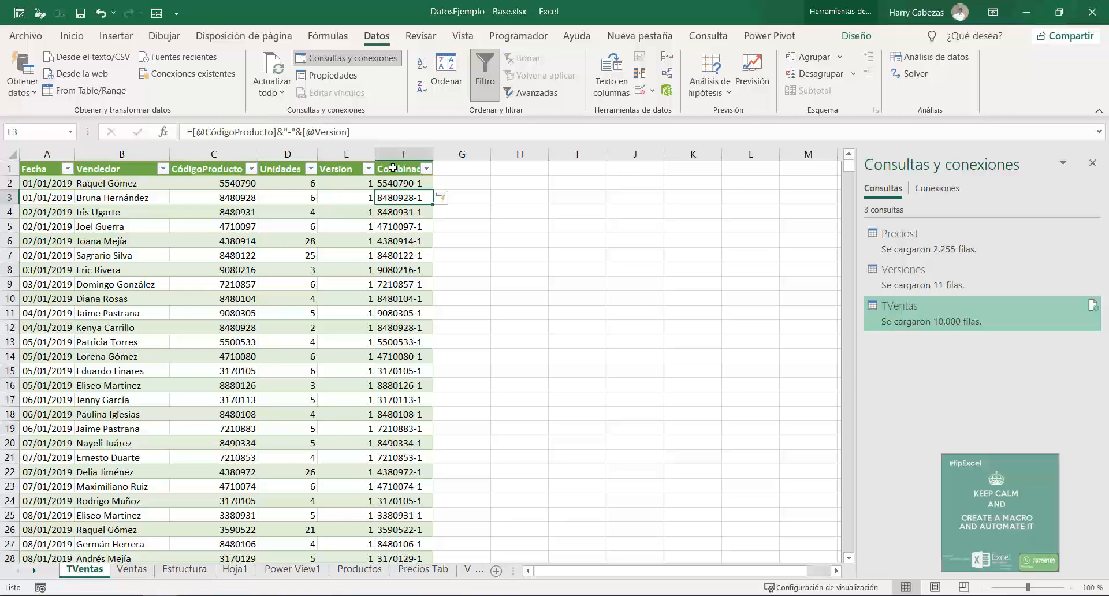
# - Change the lookup range of the Version column's BUSCARV in Precios Tab to columns A:B of the Versiones (2) sheet
pyautogui.click(408, 571)
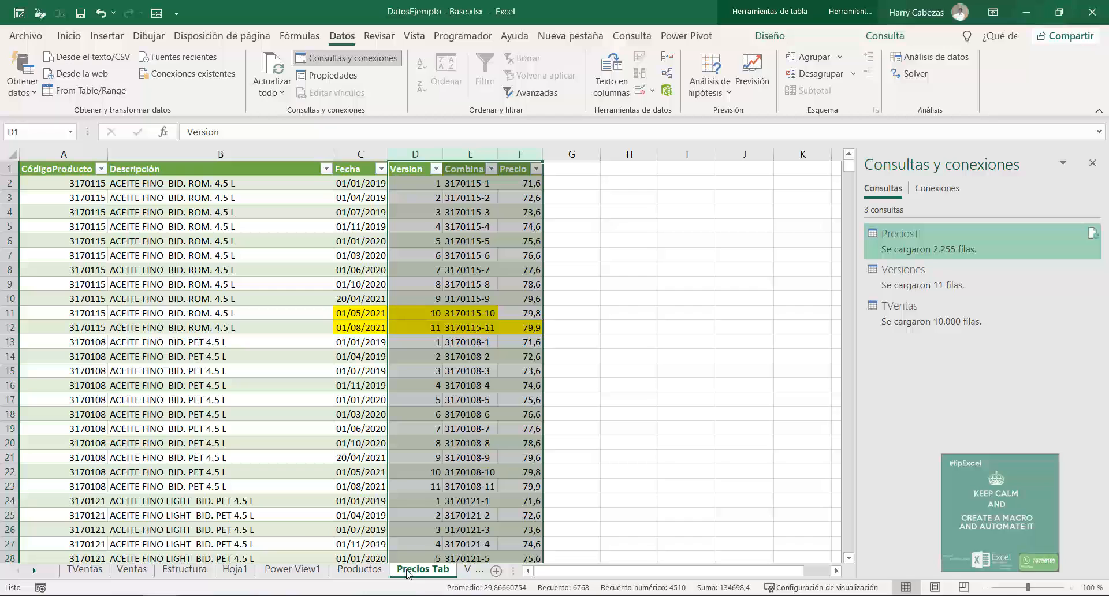
pyautogui.click(412, 262)
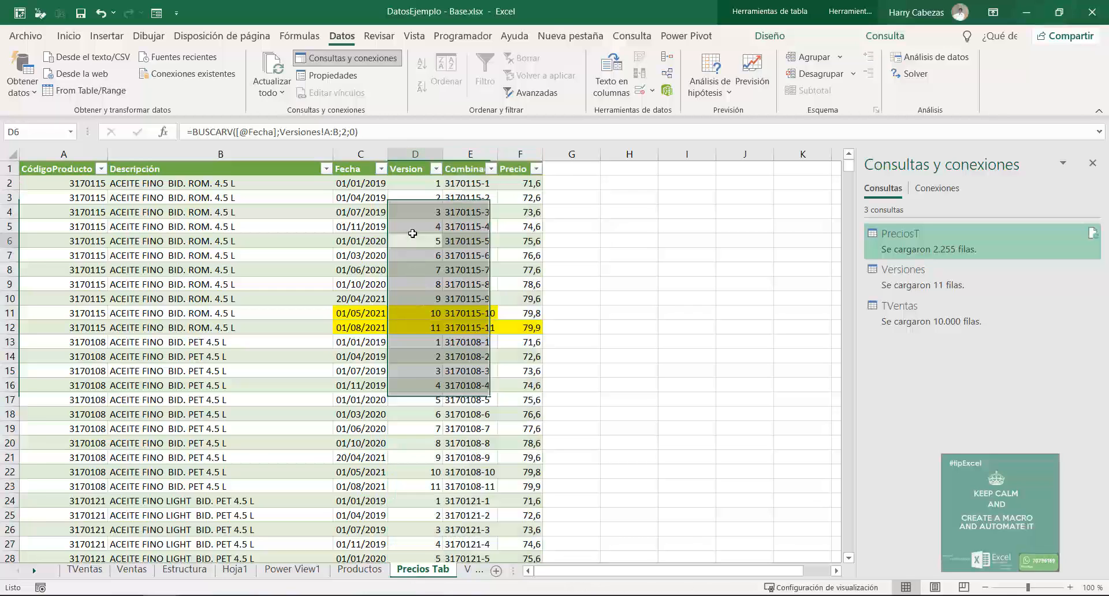
pyautogui.click(473, 183)
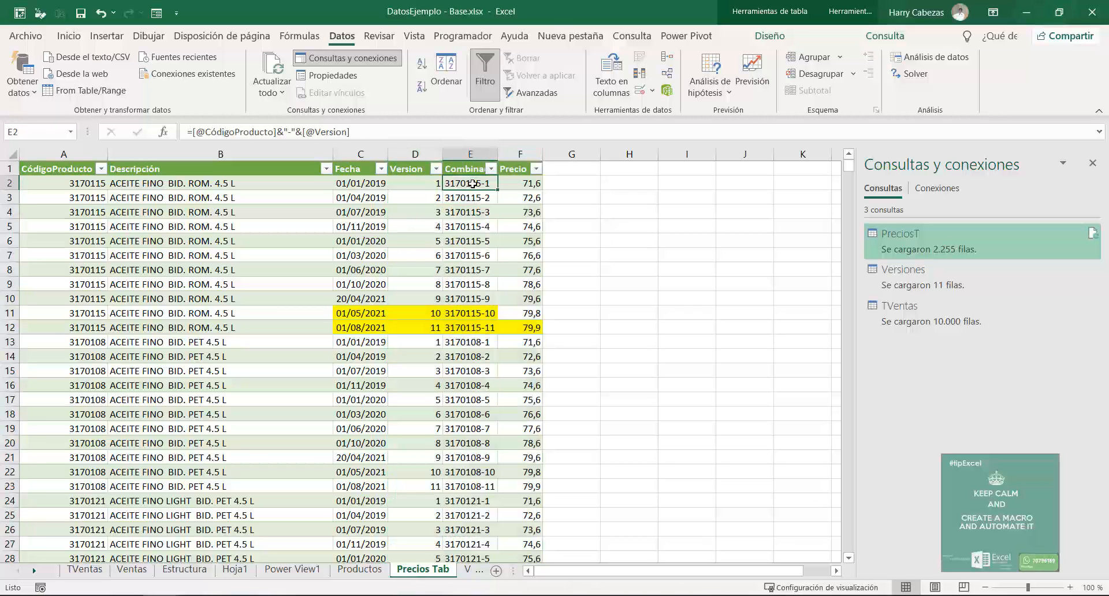
pyautogui.click(426, 183)
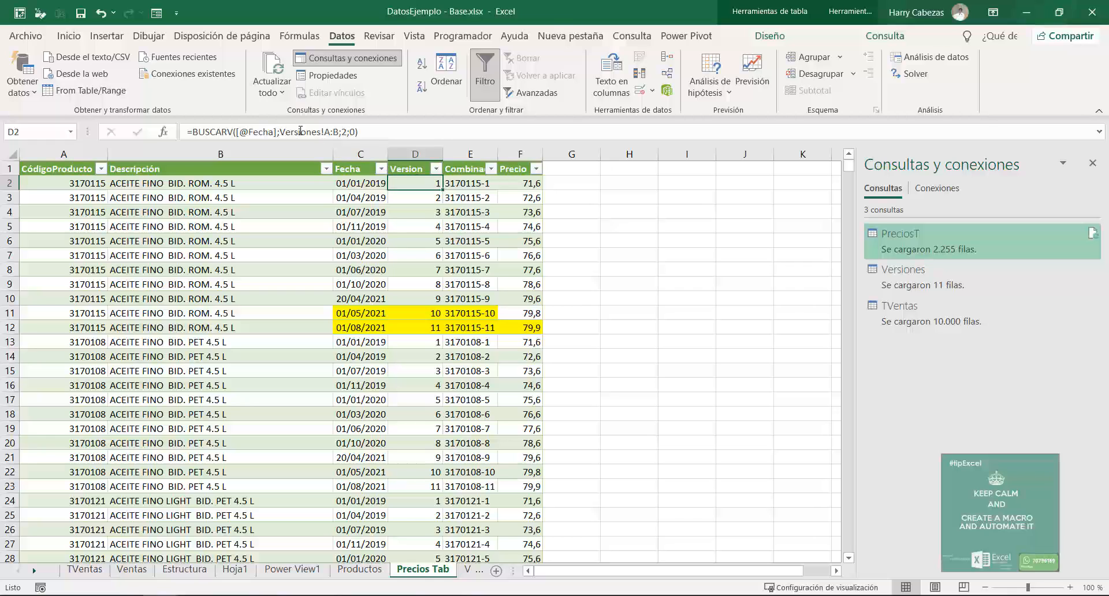
pyautogui.moveTo(513, 570); pyautogui.dragTo(589, 559)
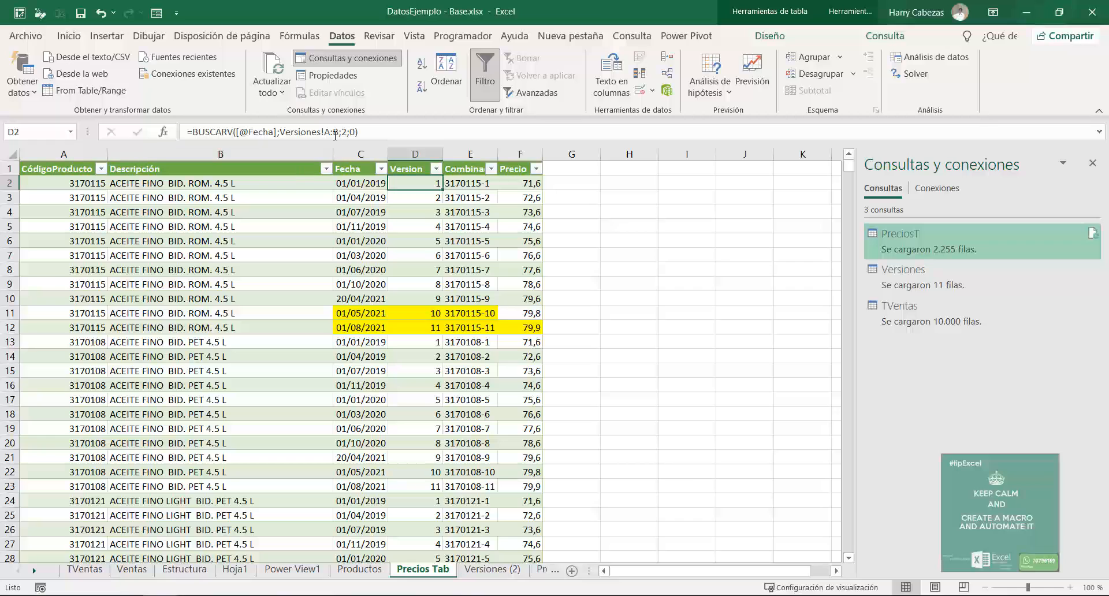
pyautogui.moveTo(280, 132); pyautogui.dragTo(337, 138)
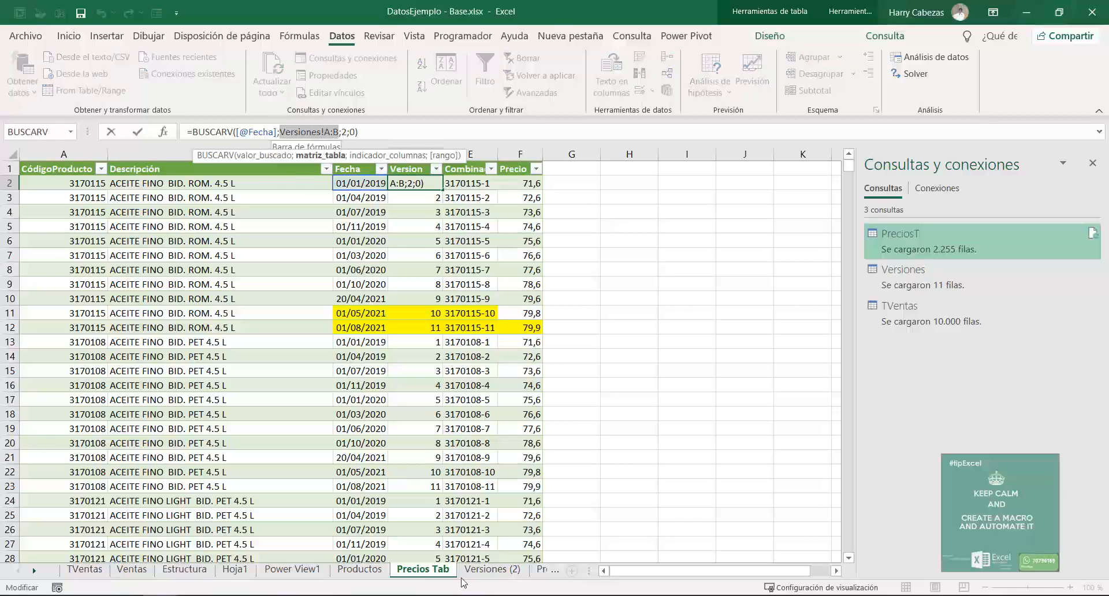
pyautogui.click(492, 569)
pyautogui.moveTo(50, 149); pyautogui.dragTo(95, 154)
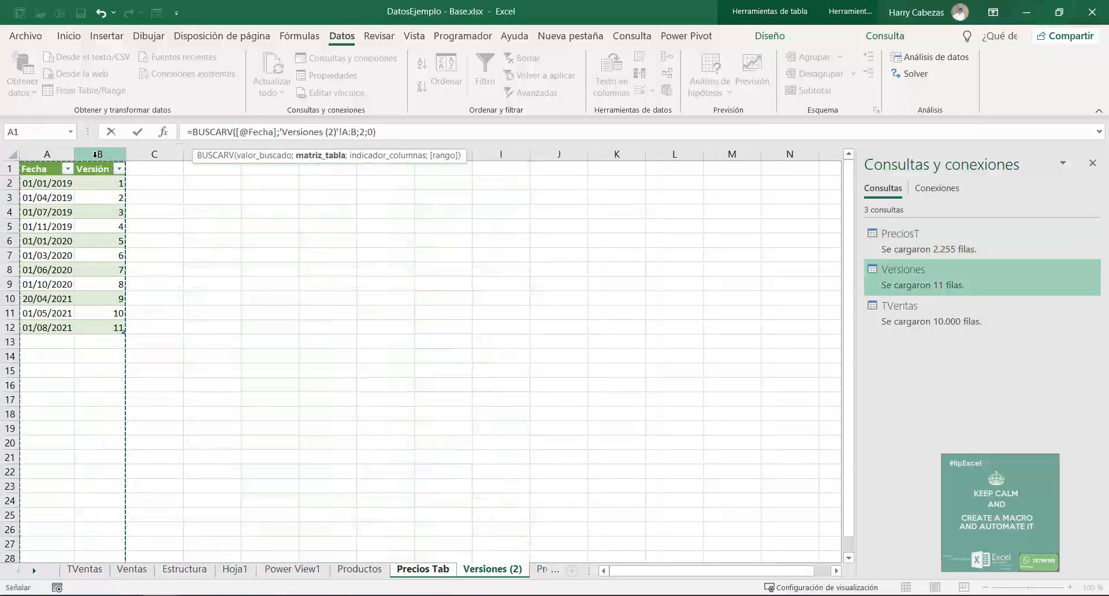
pyautogui.press('Return')
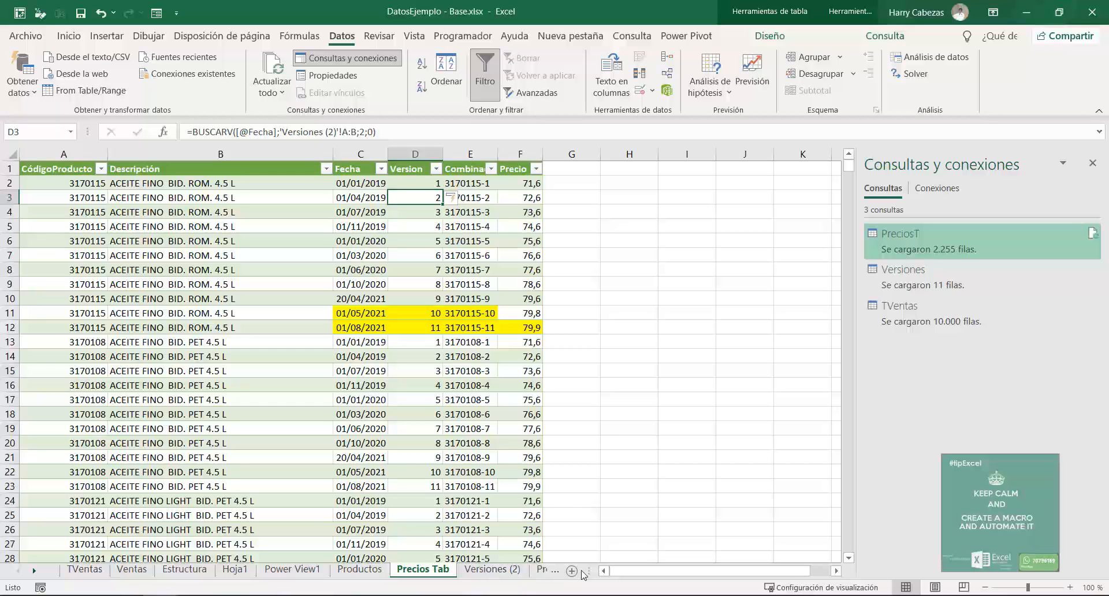
# - Delete the old Versiones sheet, the one with the plain date list, from the workbook
pyautogui.moveTo(583, 572); pyautogui.dragTo(604, 572)
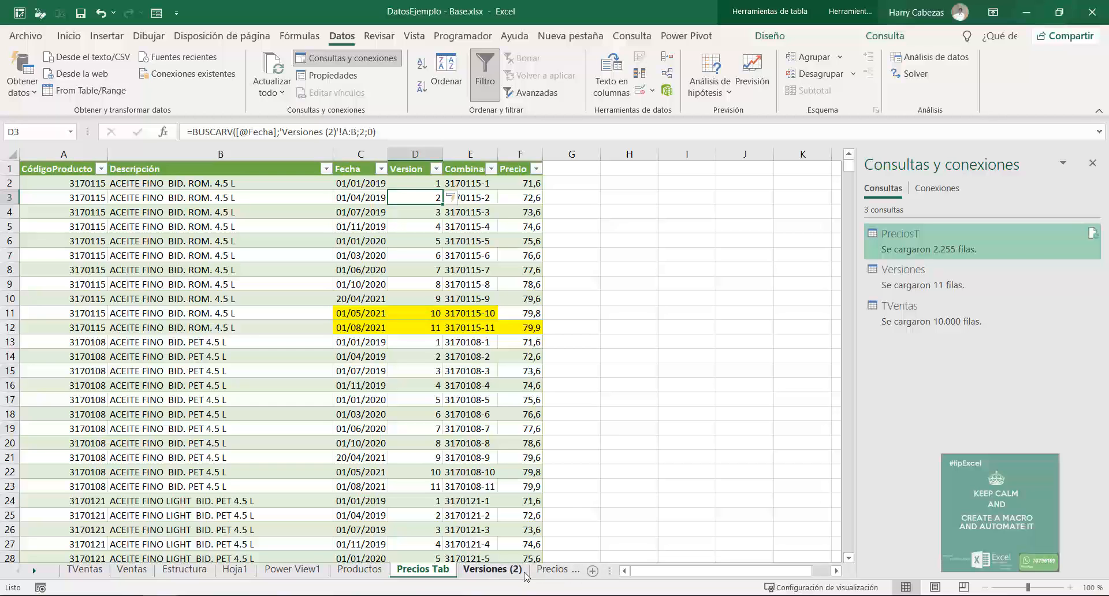
pyautogui.click(548, 571)
pyautogui.click(548, 572)
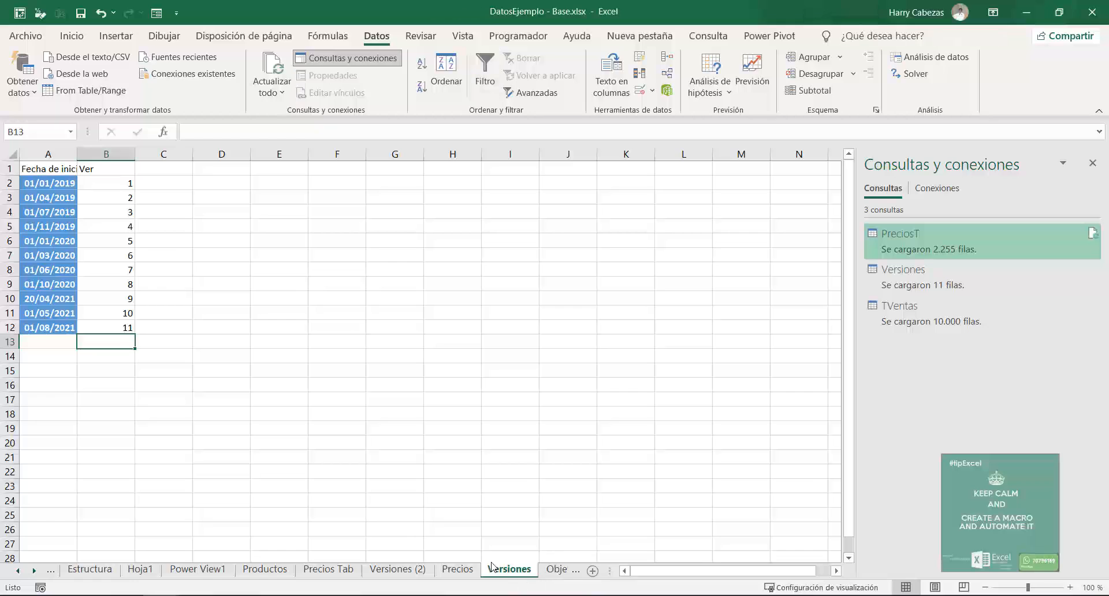
pyautogui.rightClick(512, 571)
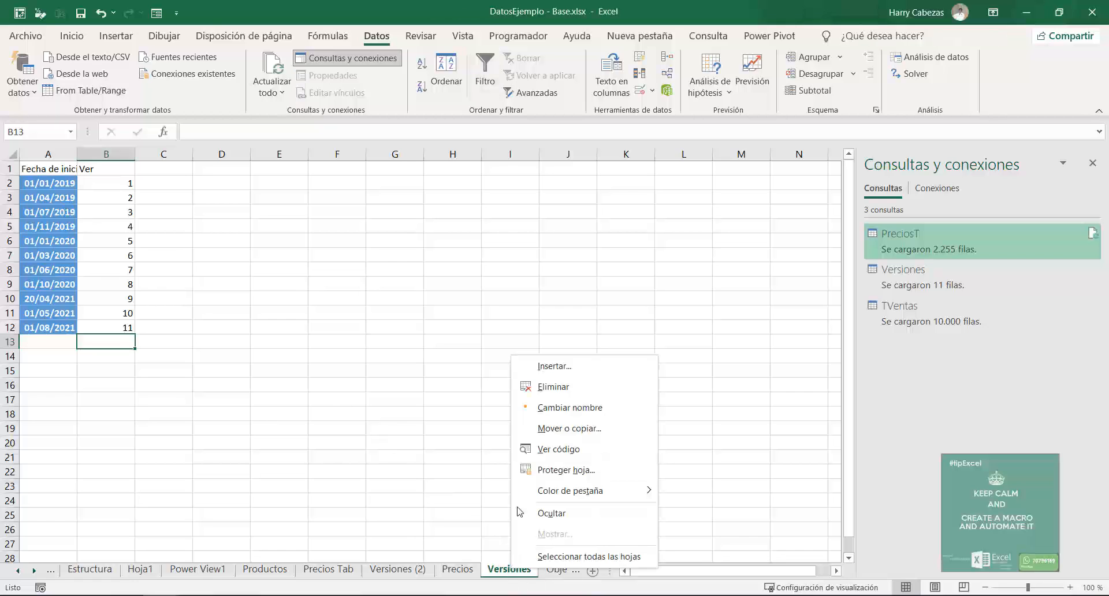
pyautogui.click(529, 387)
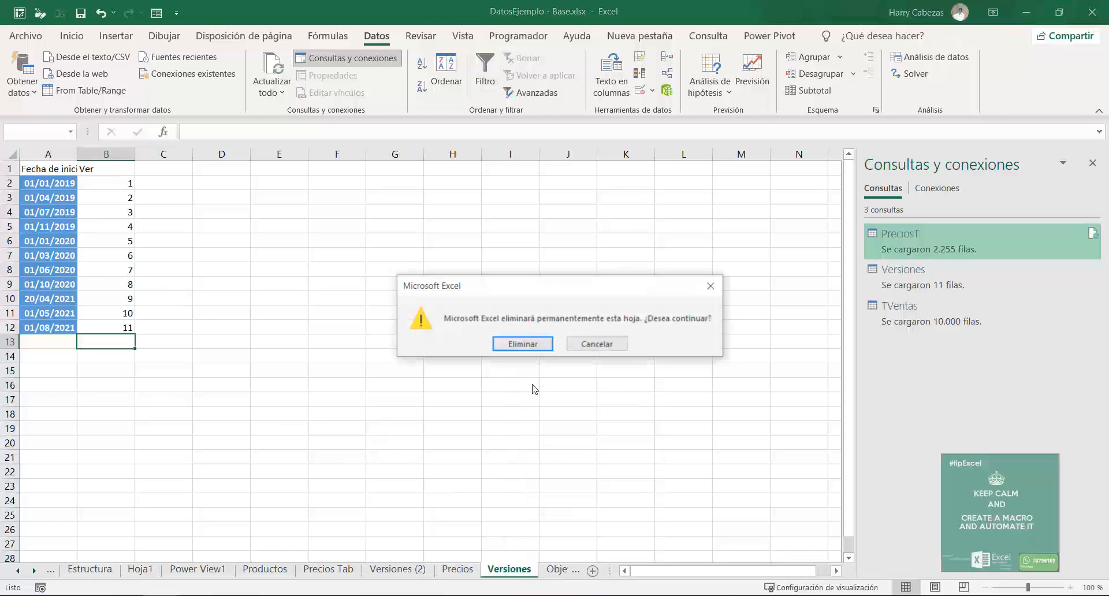
pyautogui.click(529, 347)
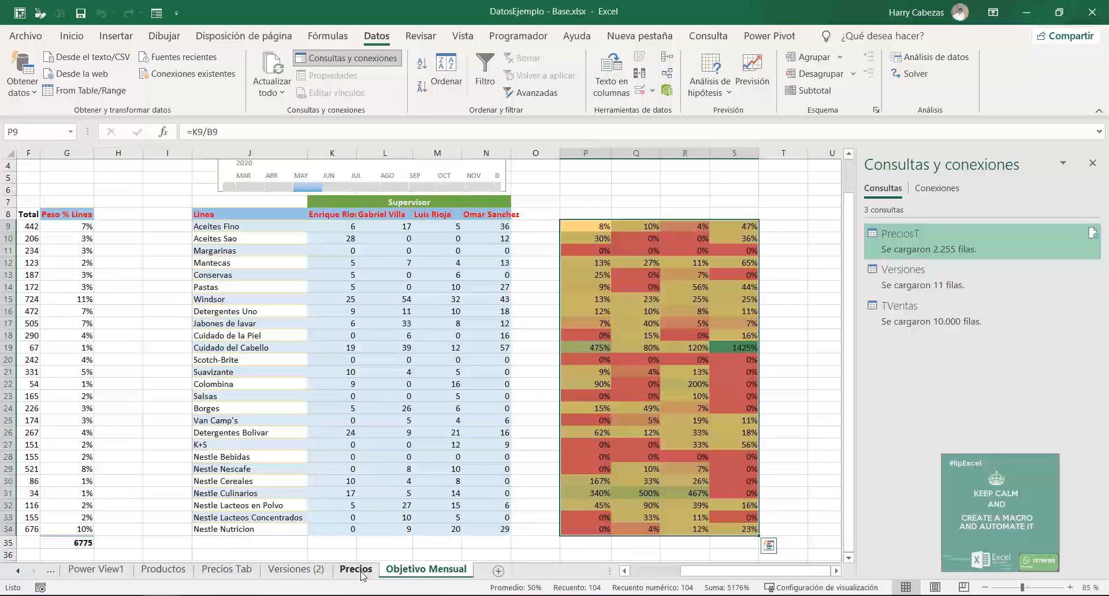
# - Rename the Versiones (2) sheet as Versiones
pyautogui.click(287, 570)
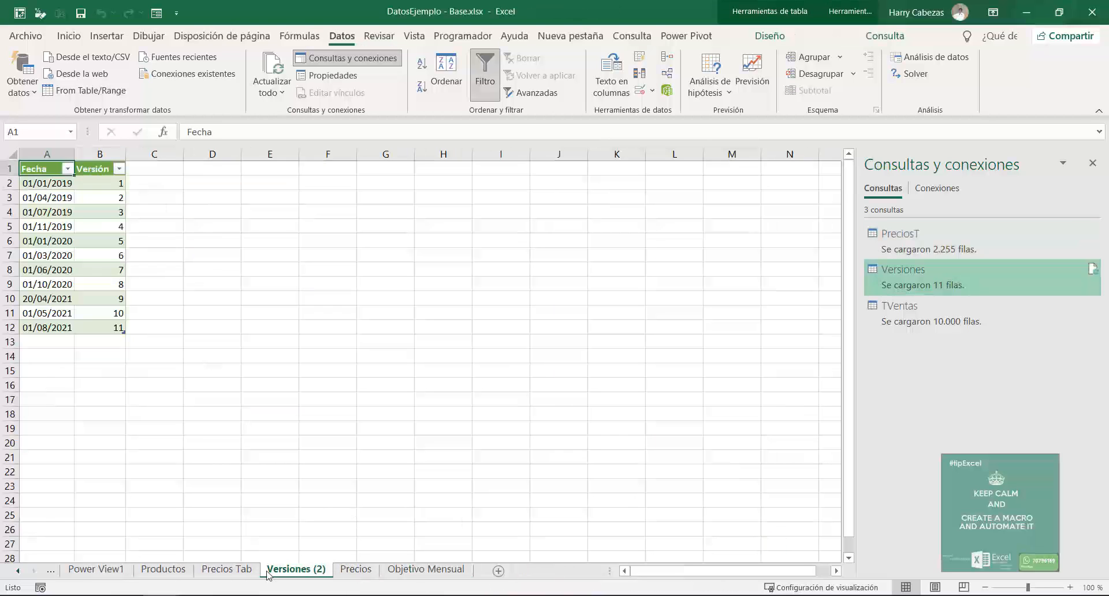
pyautogui.doubleClick(310, 571)
pyautogui.moveTo(311, 570); pyautogui.dragTo(332, 570)
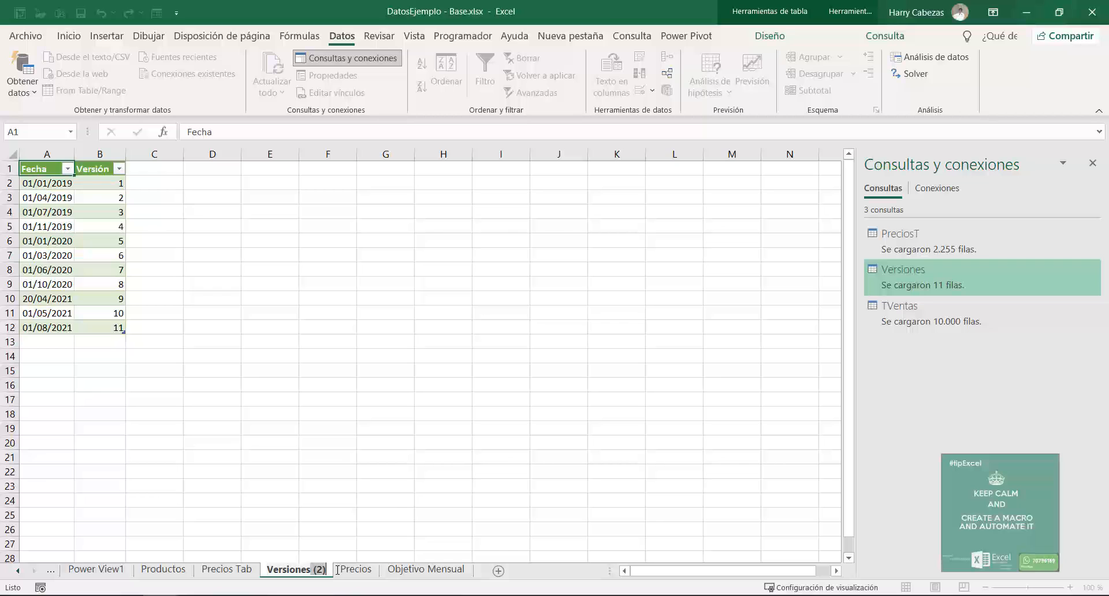
pyautogui.press('BackSpace')
pyautogui.press('Return')
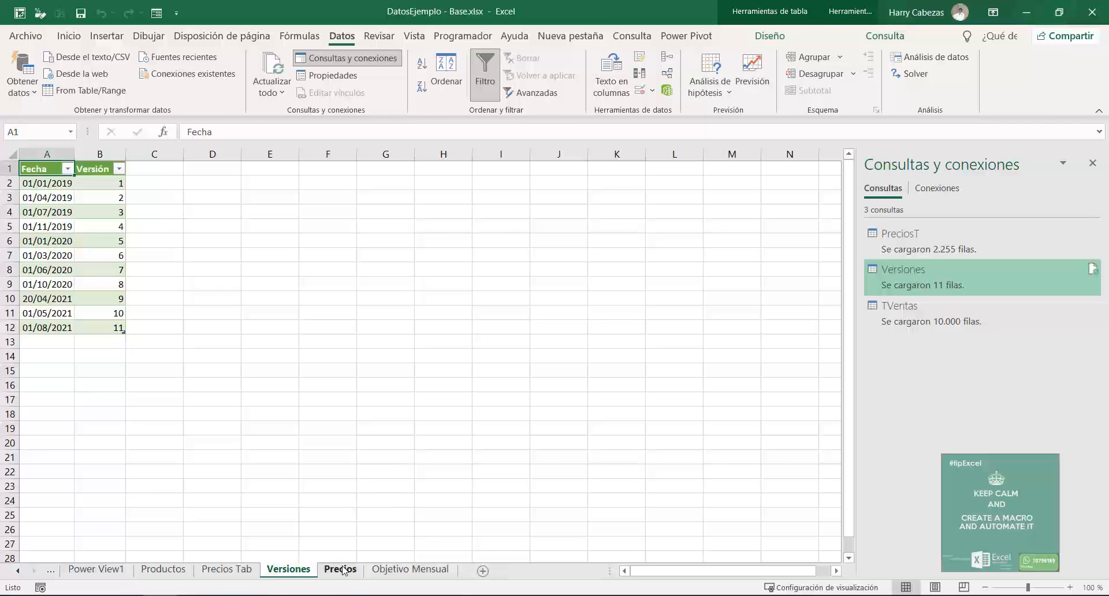
# - Copy the whole 01/08/2021 price column of the Precios sheet, header included, into column N beside the table
pyautogui.click(213, 571)
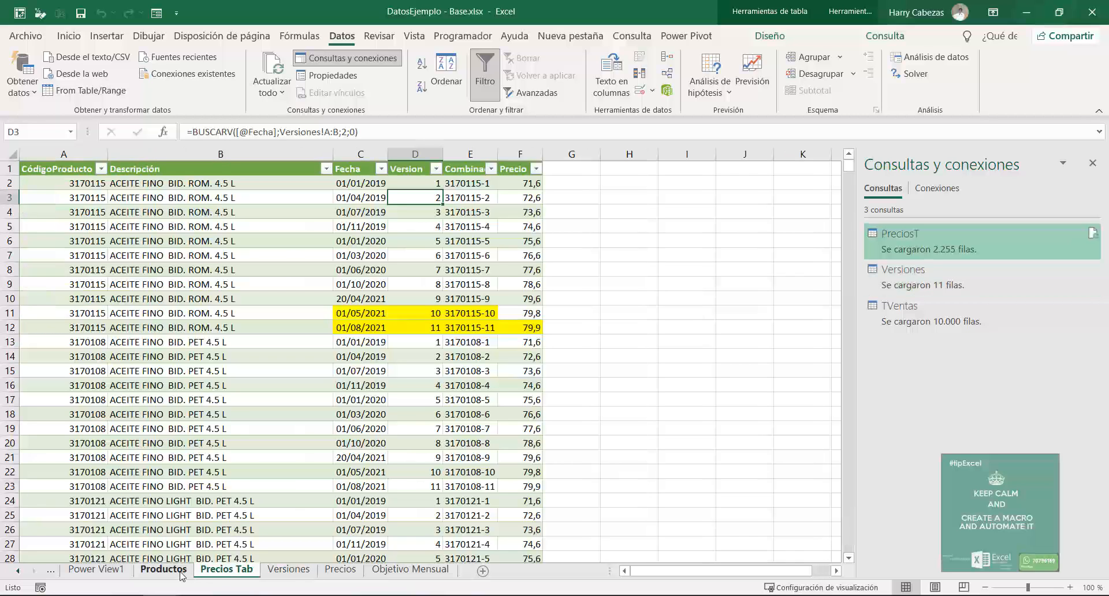
pyautogui.click(18, 570)
pyautogui.click(18, 571)
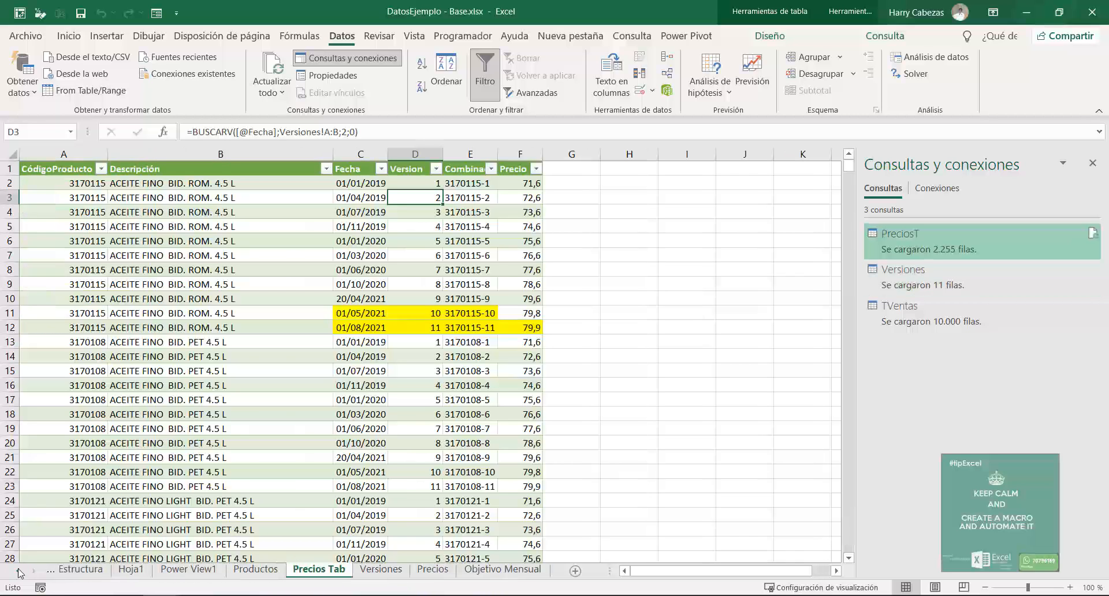
pyautogui.click(453, 570)
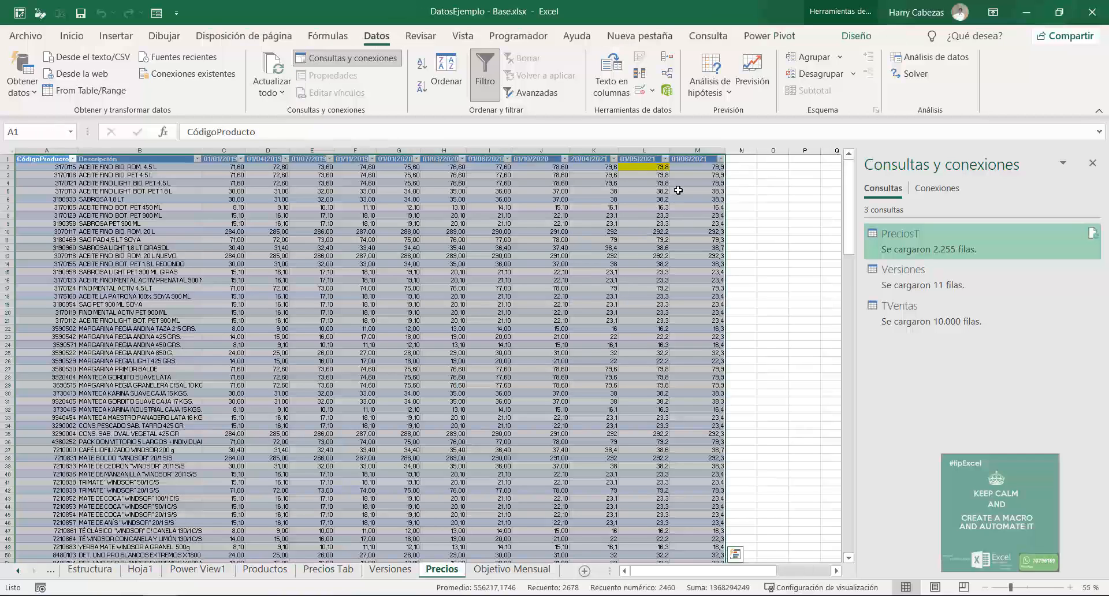
pyautogui.click(699, 161)
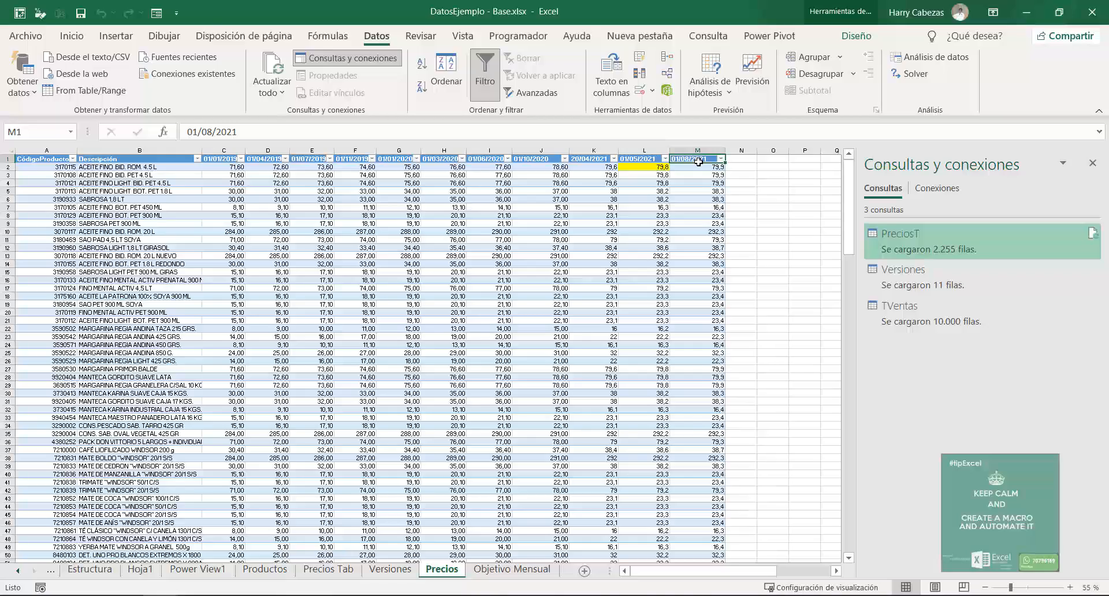
pyautogui.hotkey('ctrl', 'shift', 'Down')
pyautogui.hotkey('ctrl', 'c')
pyautogui.press('Right')
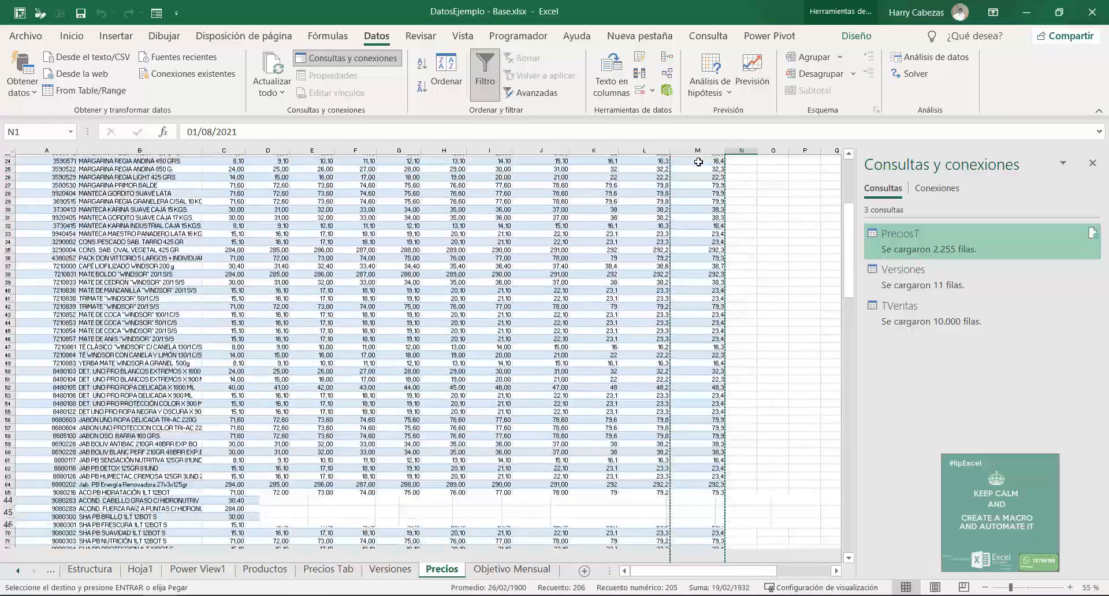
pyautogui.hotkey('ctrl', 'v')
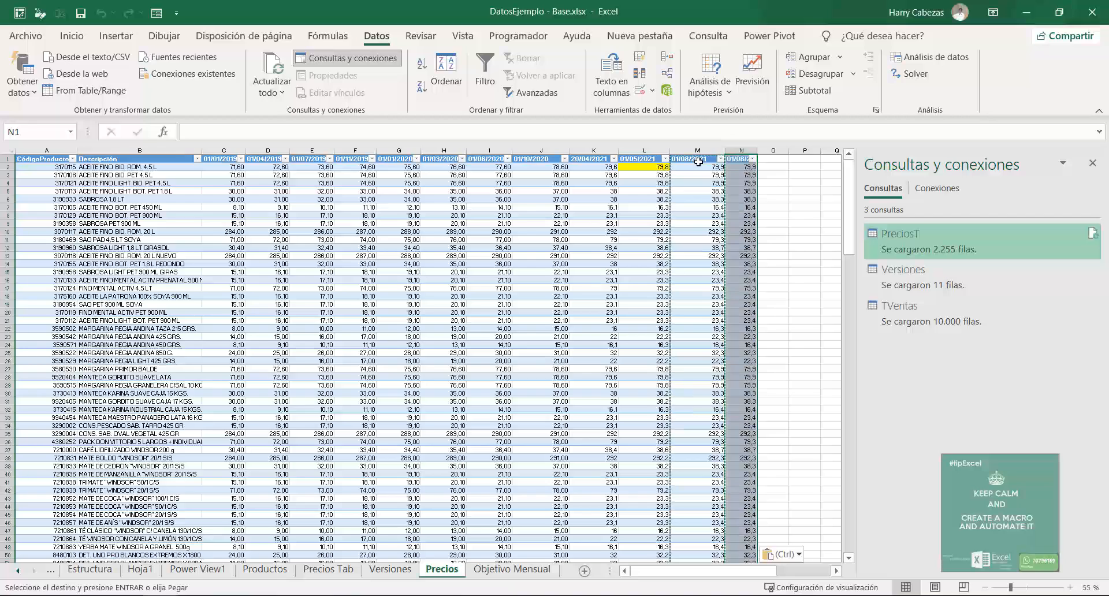
# - Change the month in the new price column's header date in N1 to 09
pyautogui.press('Right')
pyautogui.press('Left')
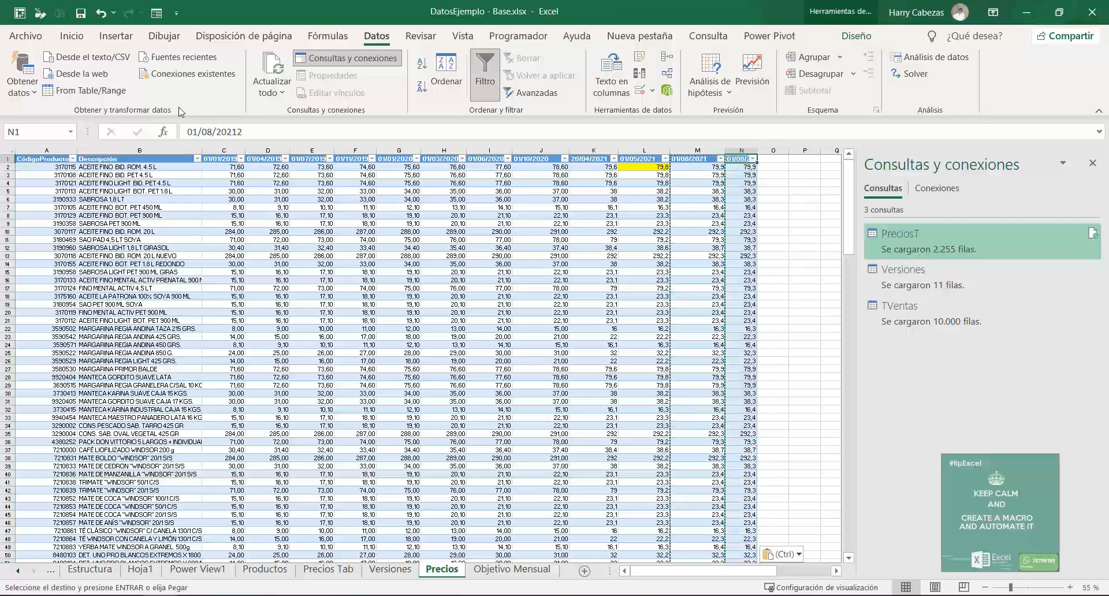
pyautogui.click(220, 131)
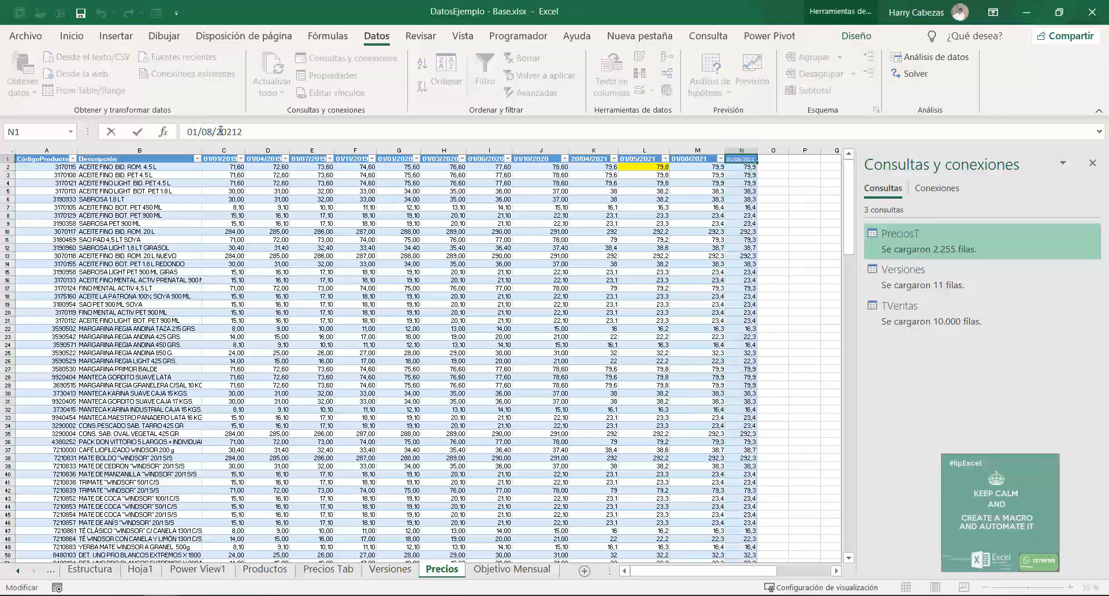
pyautogui.press('BackSpace')
pyautogui.write('9')
pyautogui.press('Return')
# - Enter 1 in the empty cell P2 of the Precios sheet and copy that cell
pyautogui.press('Right')
pyautogui.press('Right')
pyautogui.press('Right')
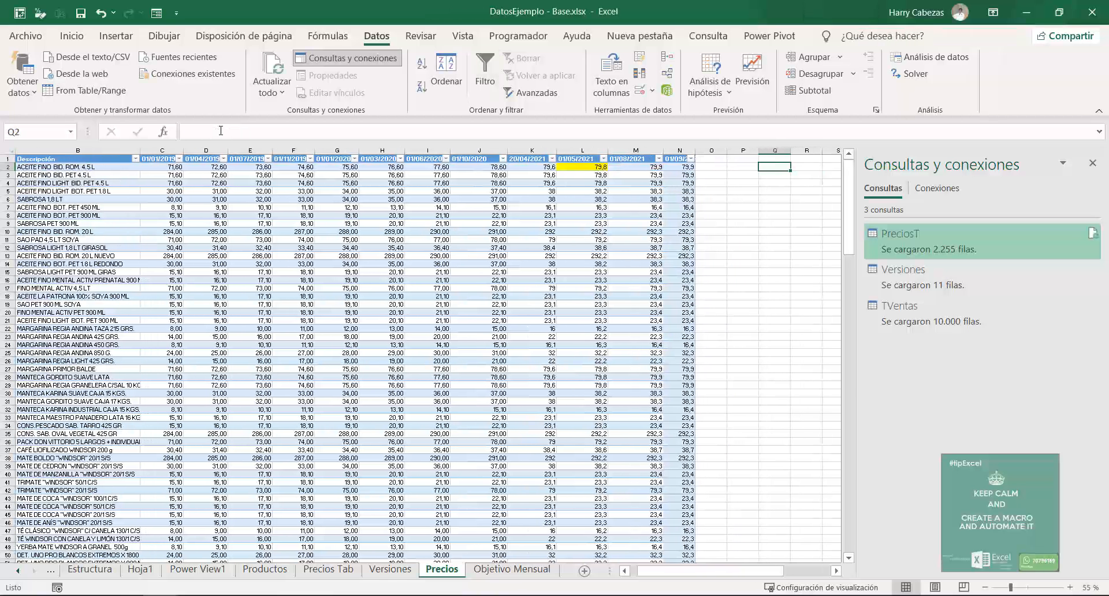
pyautogui.press('Left')
pyautogui.press('Left')
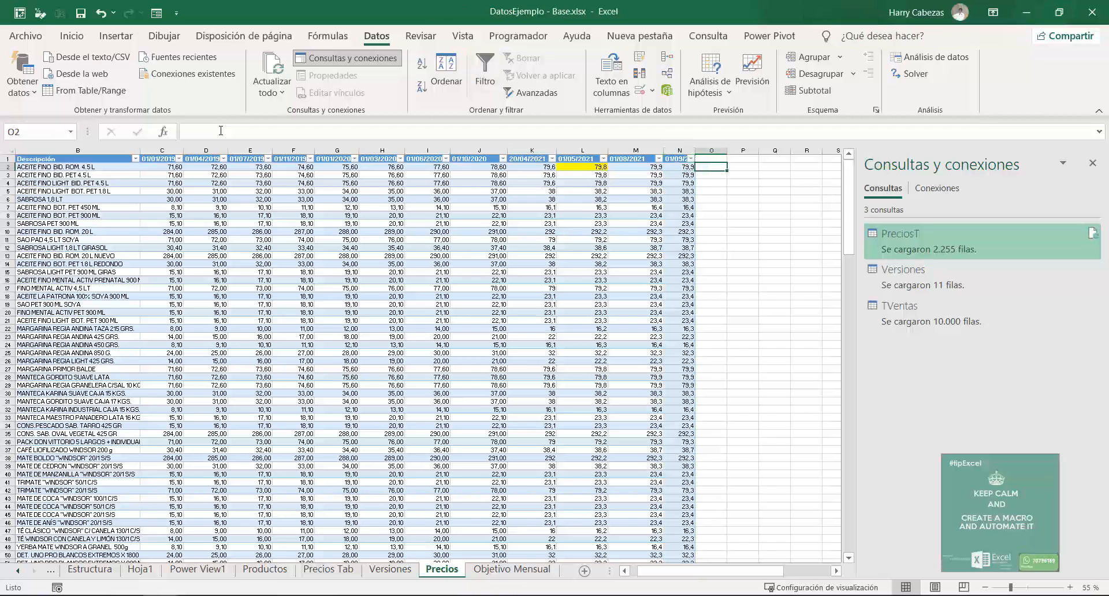
pyautogui.press('Right')
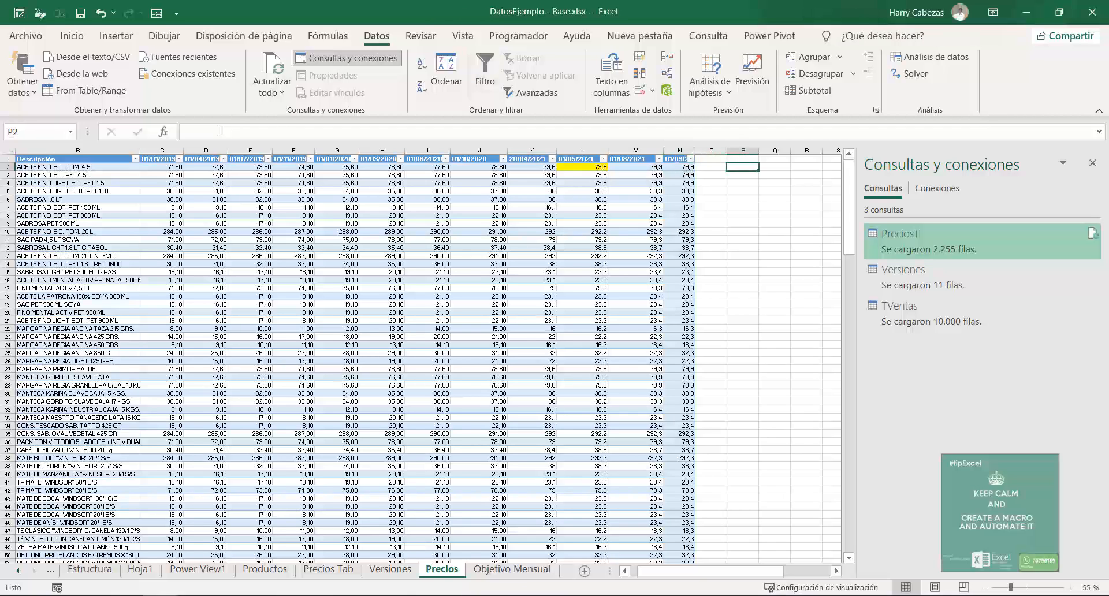
pyautogui.write('1')
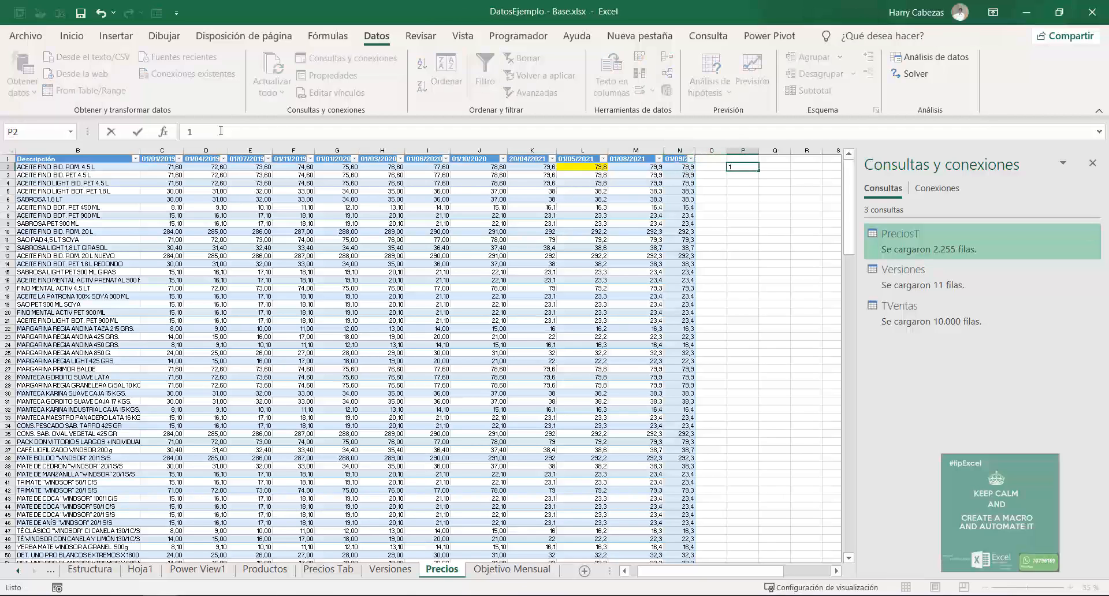
pyautogui.hotkey('ctrl', 'c')
# - Add the copied 1 to all prices in column N from N2 downward, using Paste Special with Todo and the Sumar operation
pyautogui.press('Left')
pyautogui.press('Left')
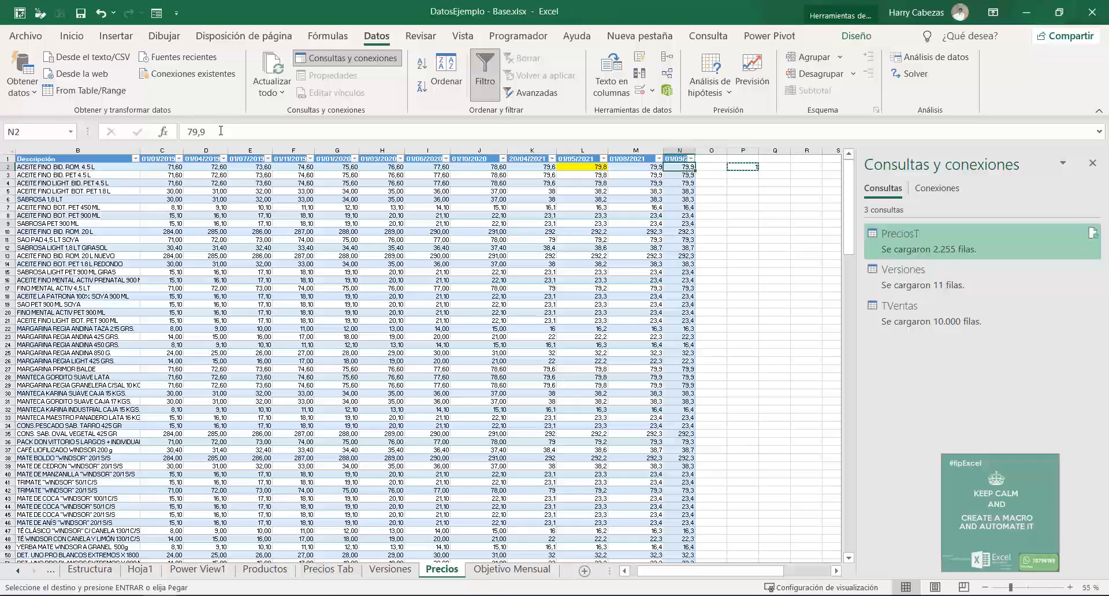
pyautogui.hotkey('ctrl', 'shift', 'Down')
pyautogui.hotkey('ctrl', 'BackSpace')
pyautogui.hotkey('ctrl', 'alt', 'v')
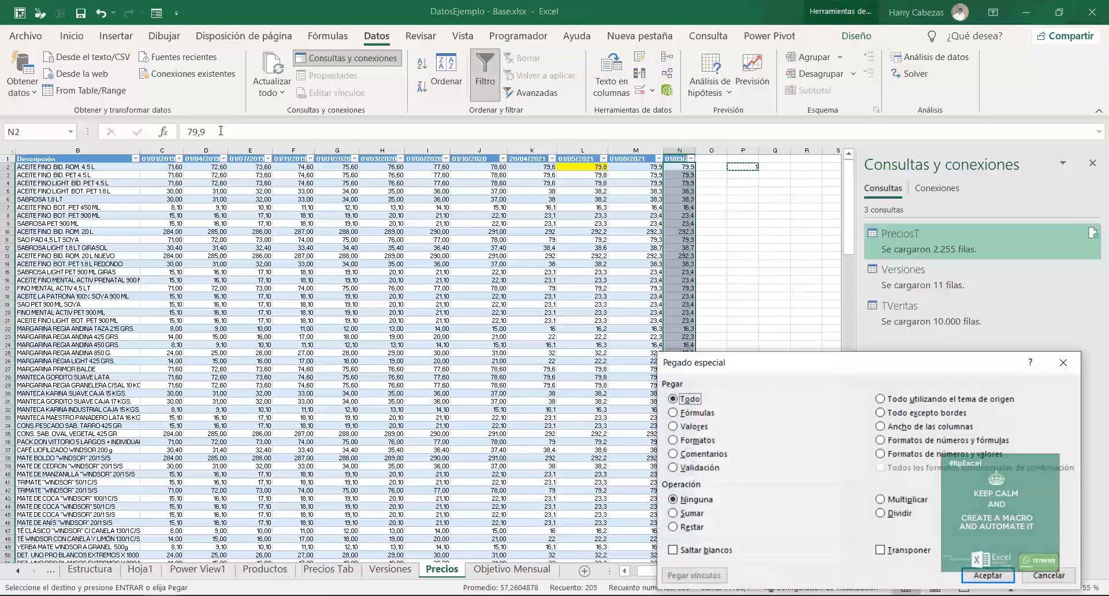
pyautogui.press('Down')
pyautogui.press('Down')
pyautogui.press('Down')
pyautogui.press('Down')
pyautogui.press('Down')
pyautogui.press('Down')
pyautogui.press('Down')
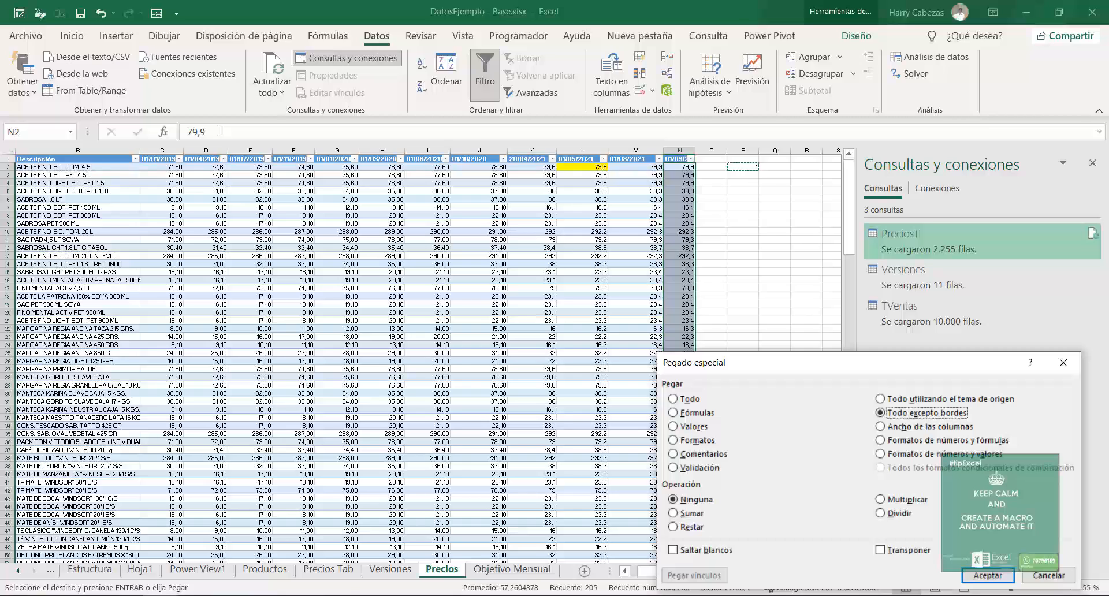
pyautogui.press('Down')
pyautogui.press('Down')
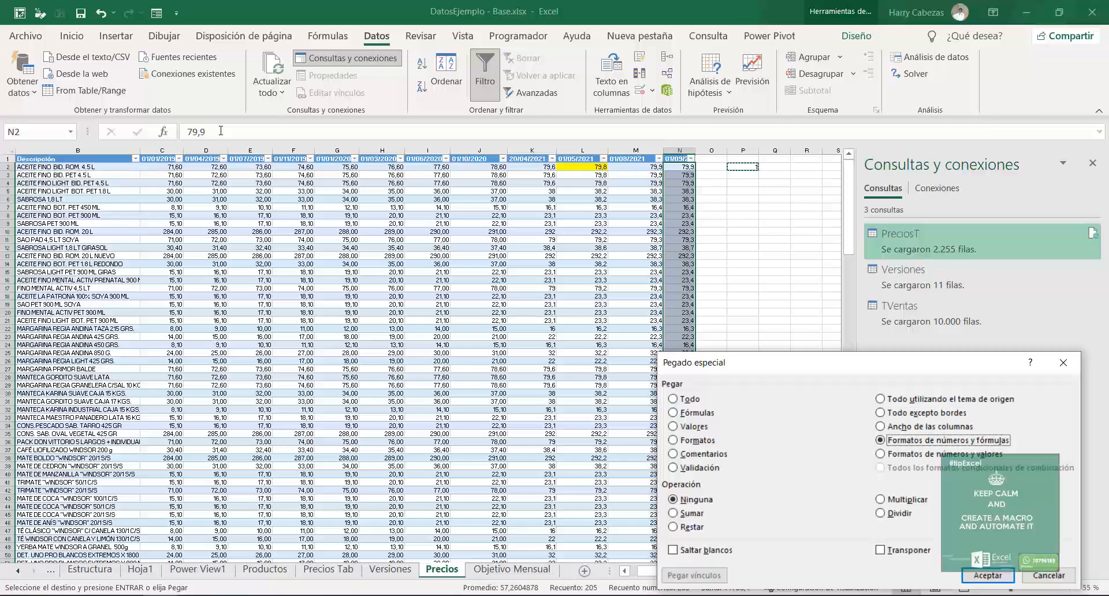
pyautogui.click(691, 399)
pyautogui.click(691, 513)
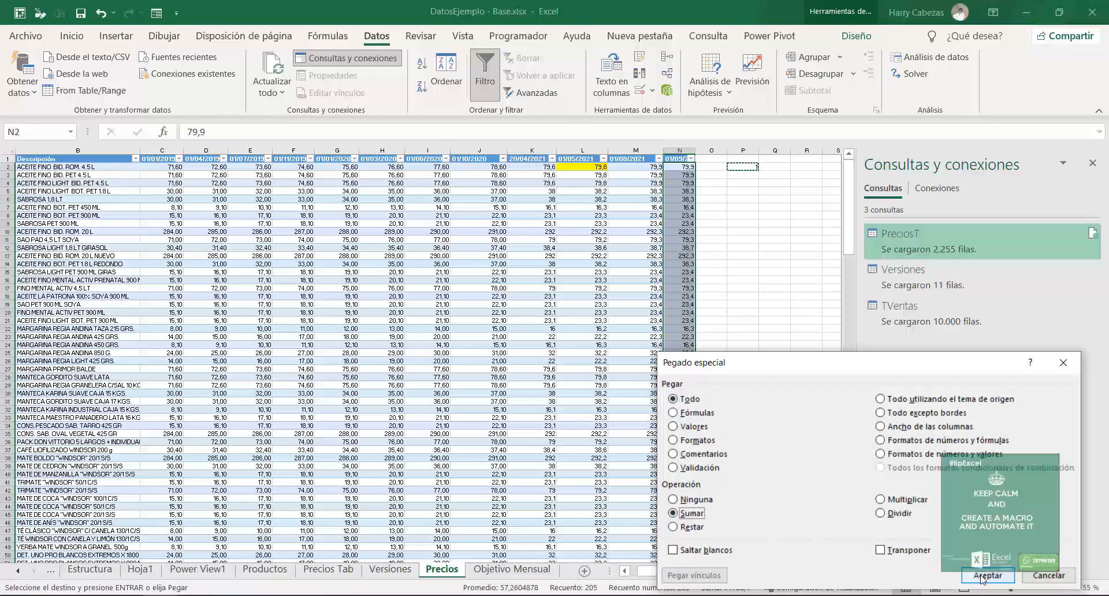
pyautogui.click(987, 575)
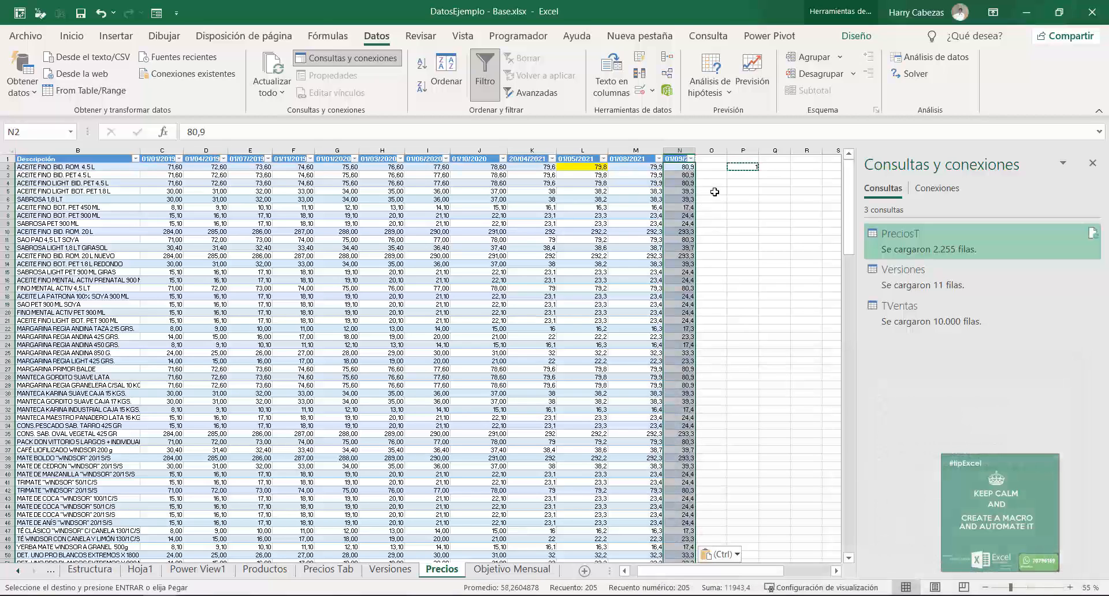
pyautogui.click(714, 192)
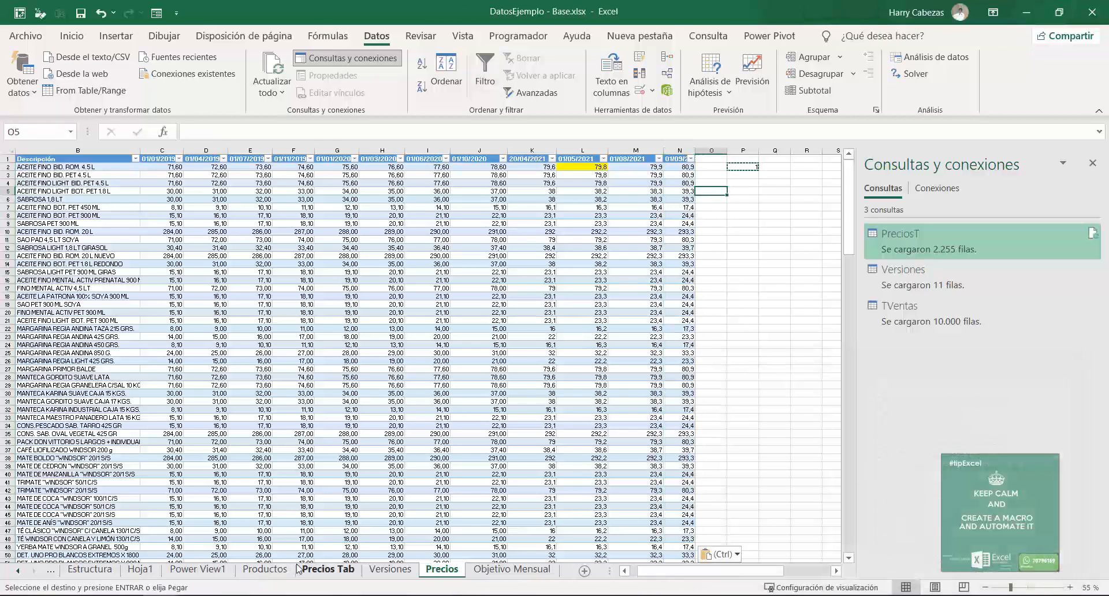
# - Try to refresh the query table on the Versiones sheet
pyautogui.click(20, 575)
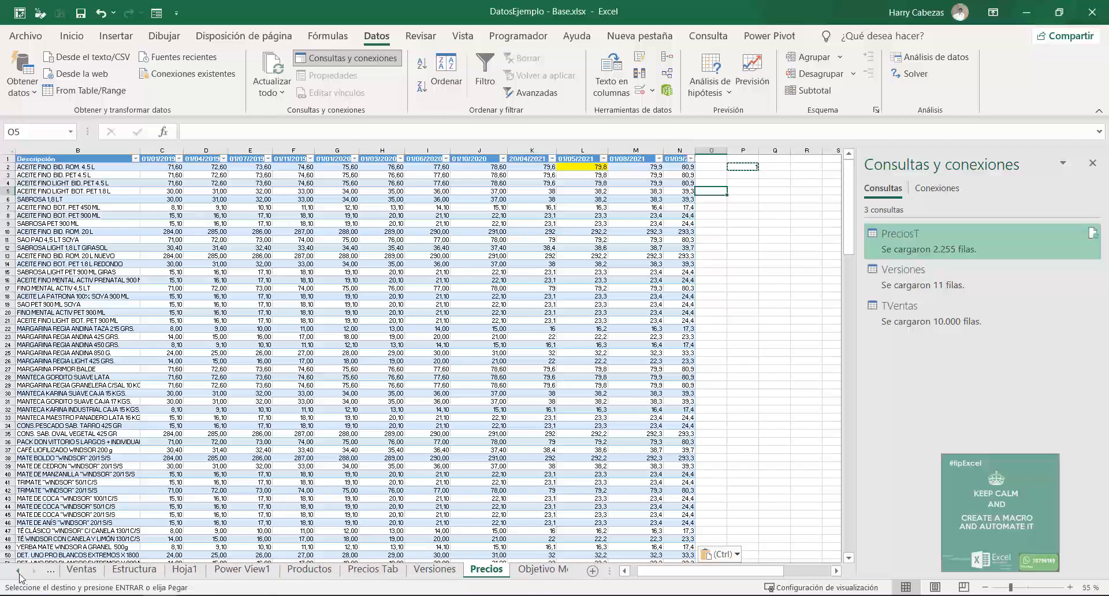
pyautogui.click(440, 571)
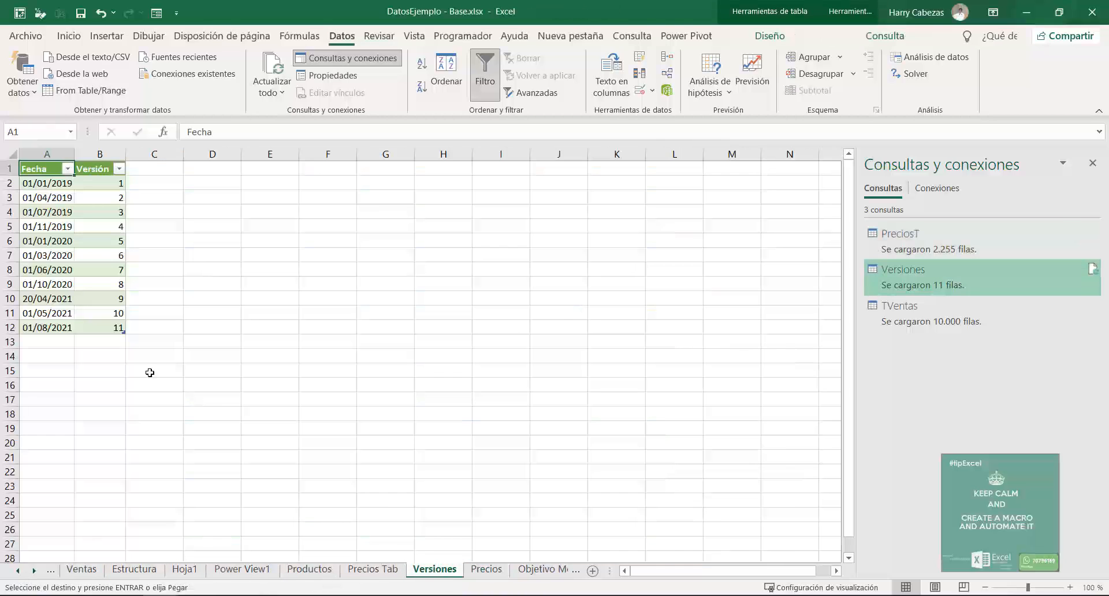
pyautogui.rightClick(54, 282)
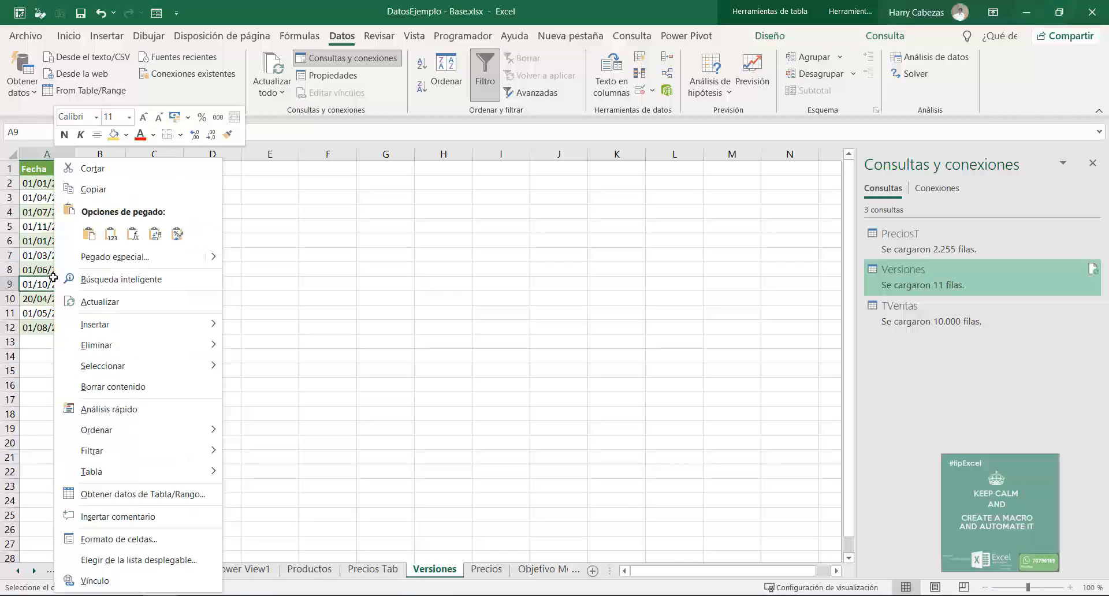
pyautogui.click(99, 302)
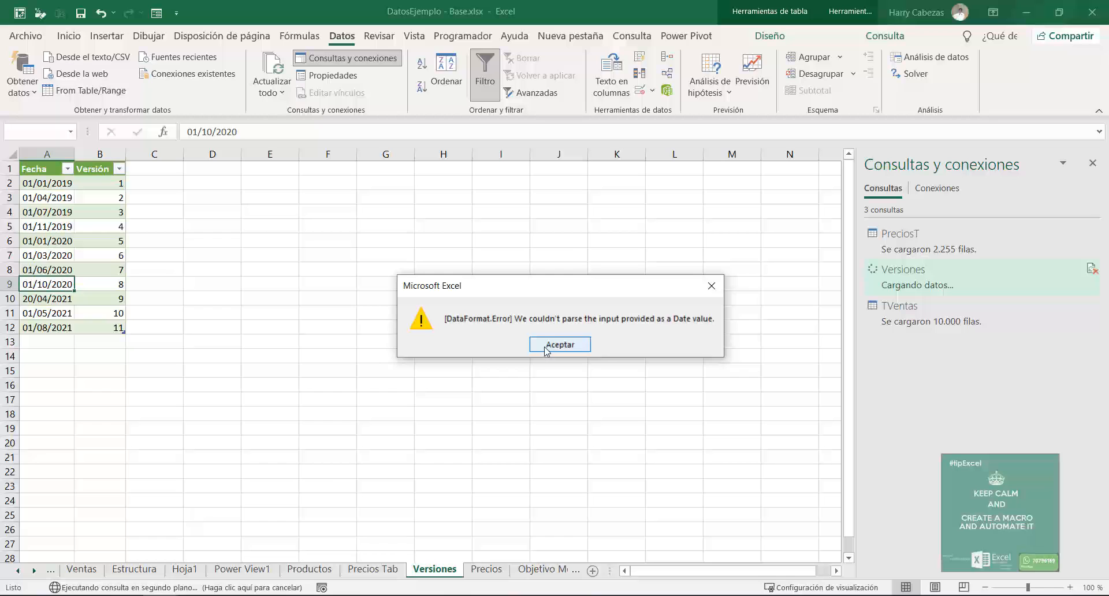
pyautogui.click(547, 346)
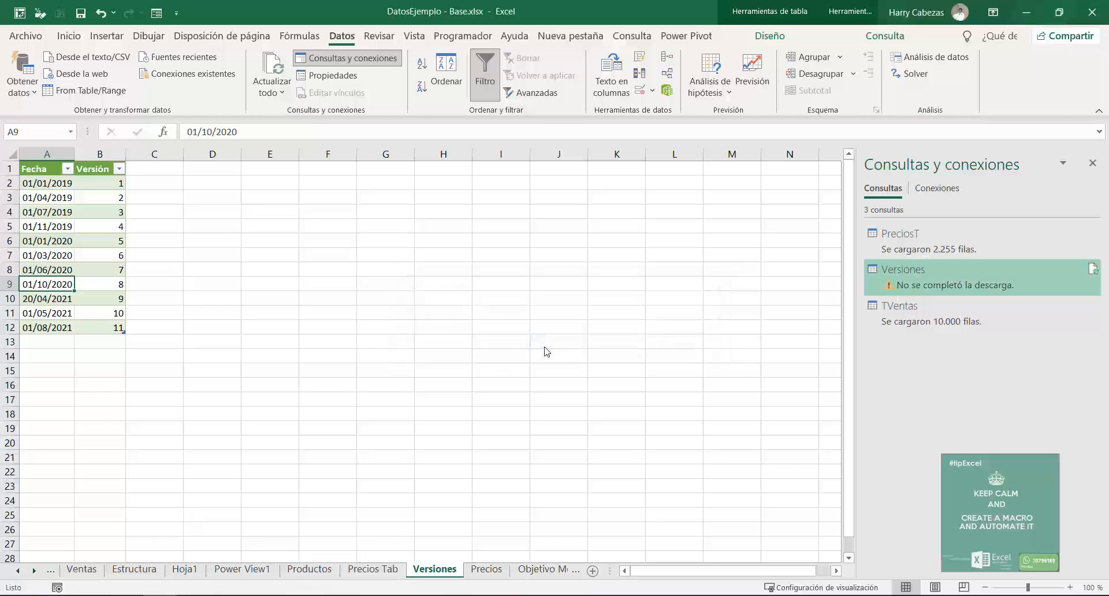
# - Widen column N of the Precios sheet and correct its header date in N1 to 01/09/2021
pyautogui.click(527, 572)
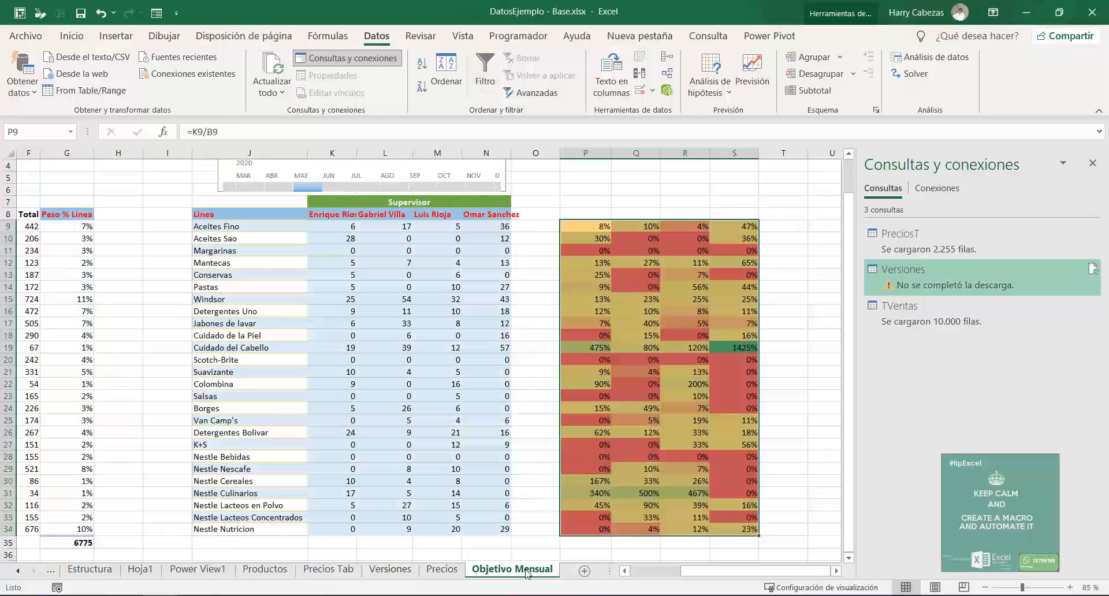
pyautogui.click(442, 570)
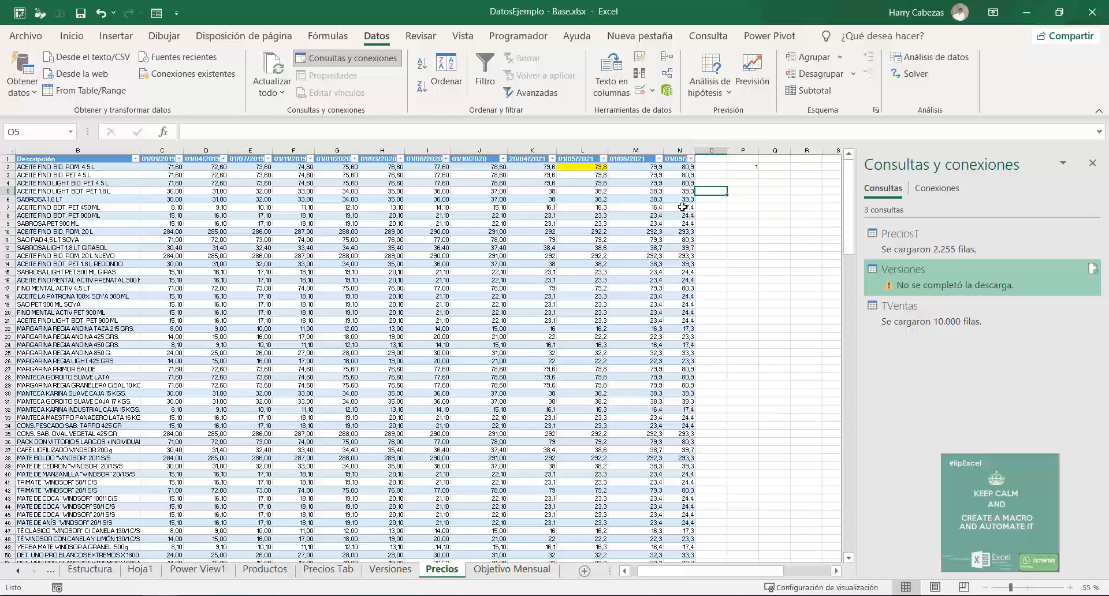
pyautogui.moveTo(697, 152); pyautogui.dragTo(721, 152)
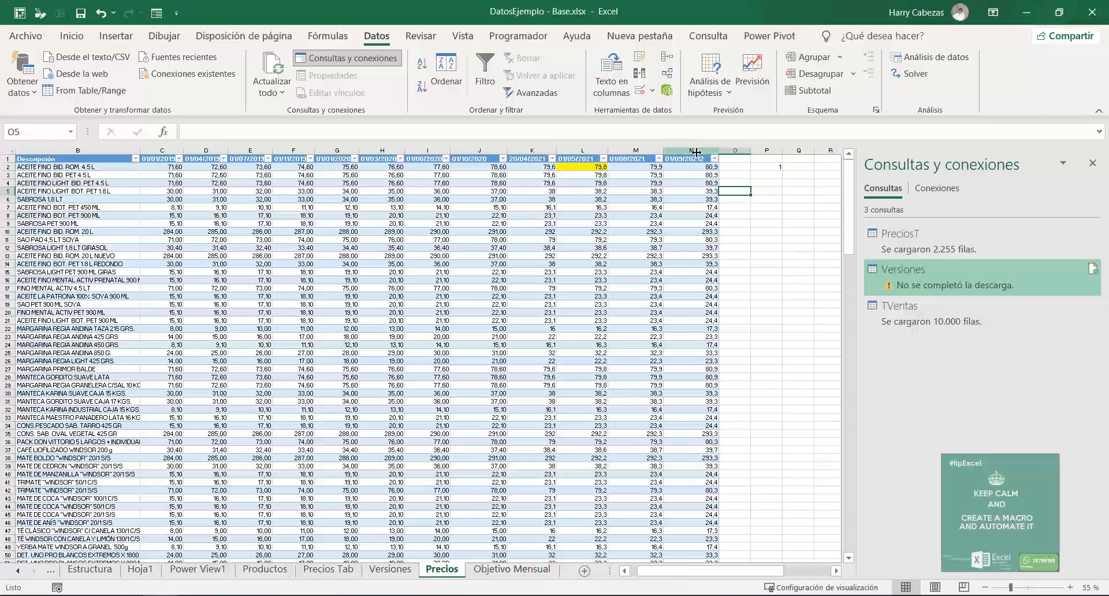
pyautogui.click(692, 166)
pyautogui.click(691, 159)
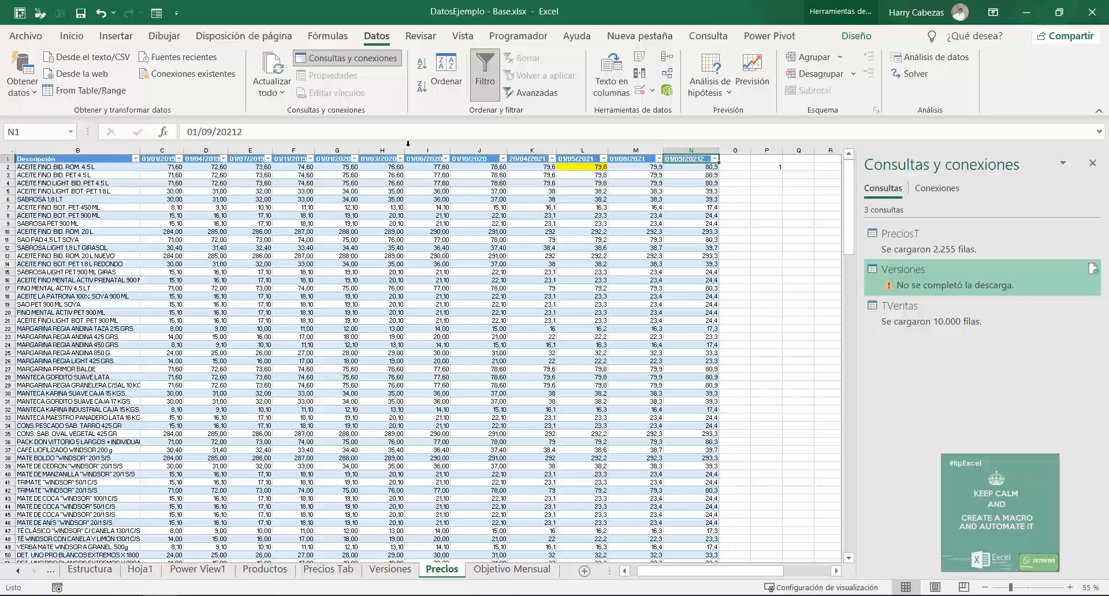
pyautogui.click(243, 132)
pyautogui.press('BackSpace')
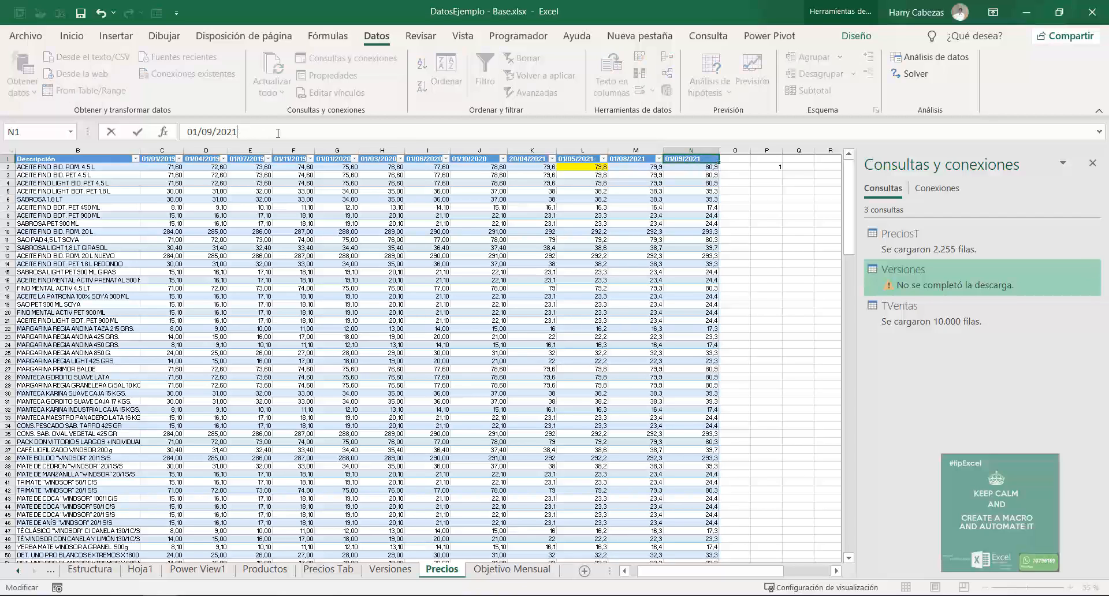
pyautogui.press('Return')
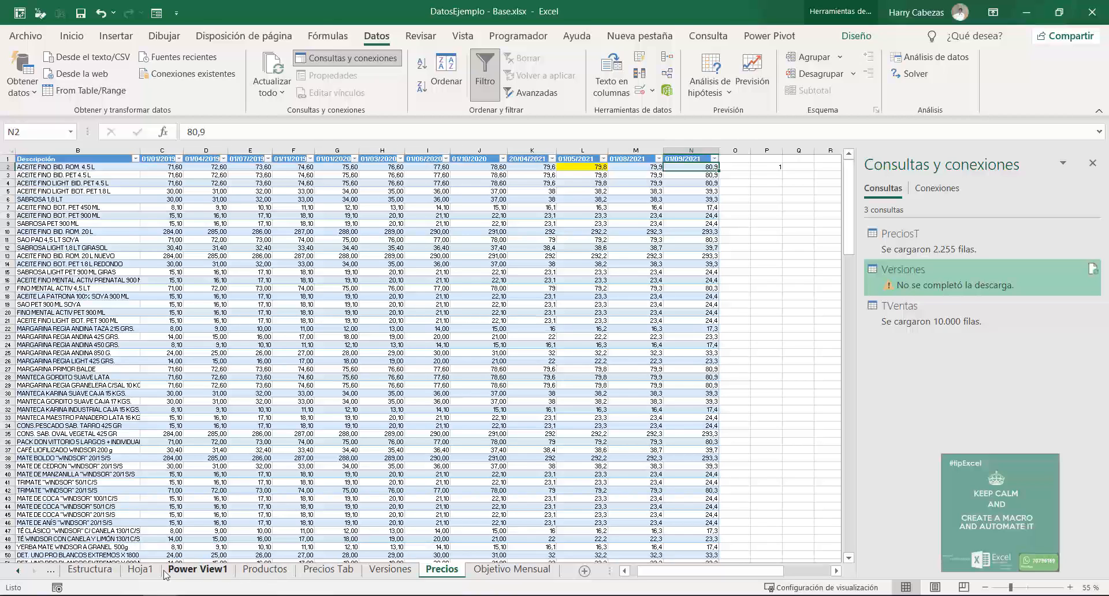
# - Refresh the Versiones table so it loads the price dates from the corrected Precios headers
pyautogui.click(390, 569)
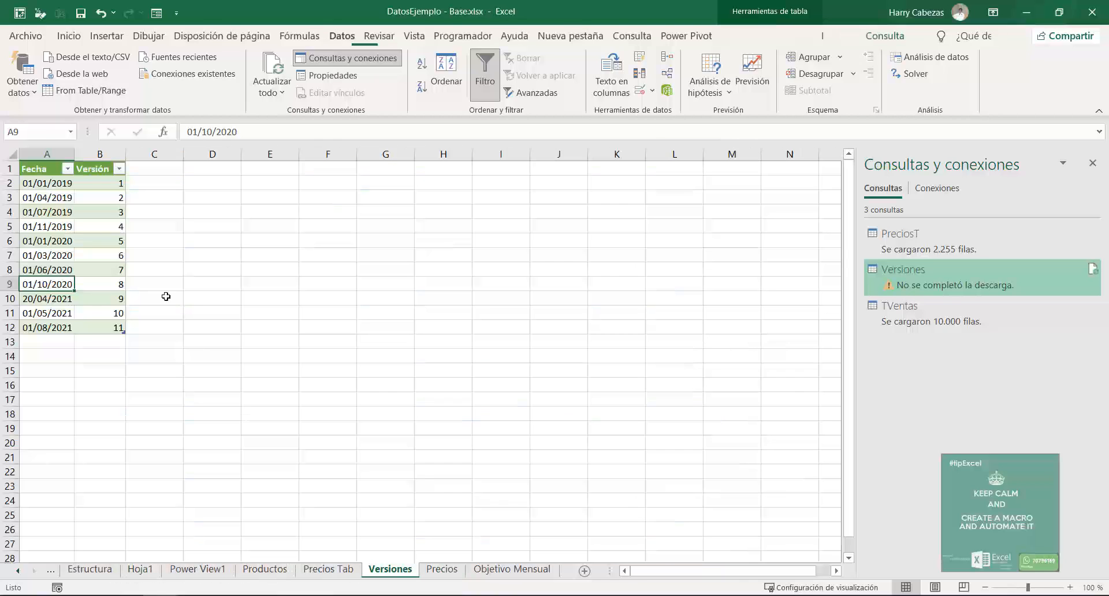
pyautogui.rightClick(68, 238)
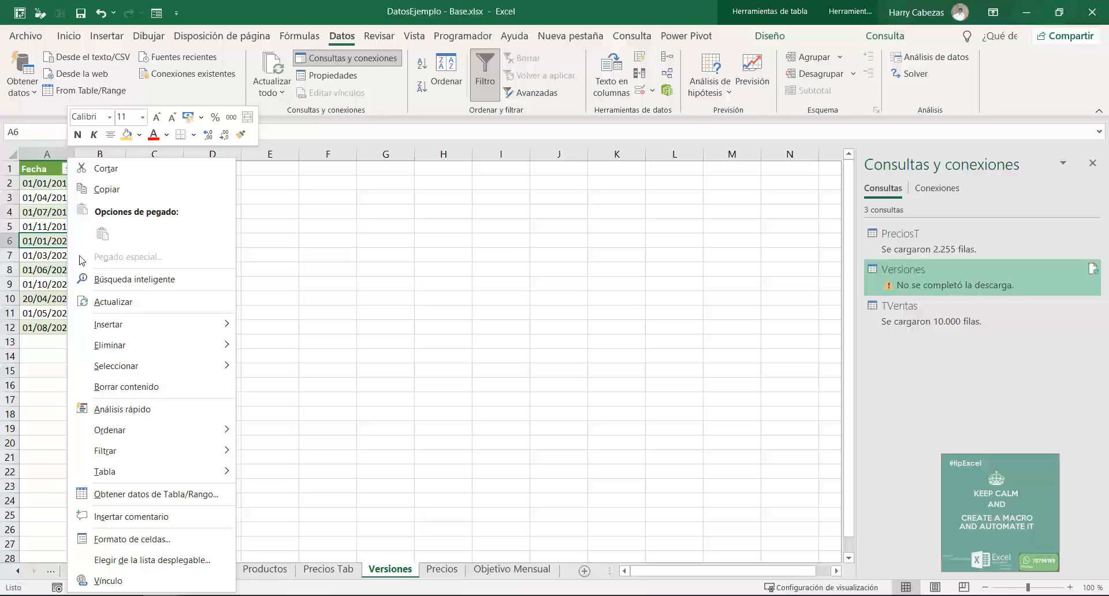
pyautogui.click(114, 302)
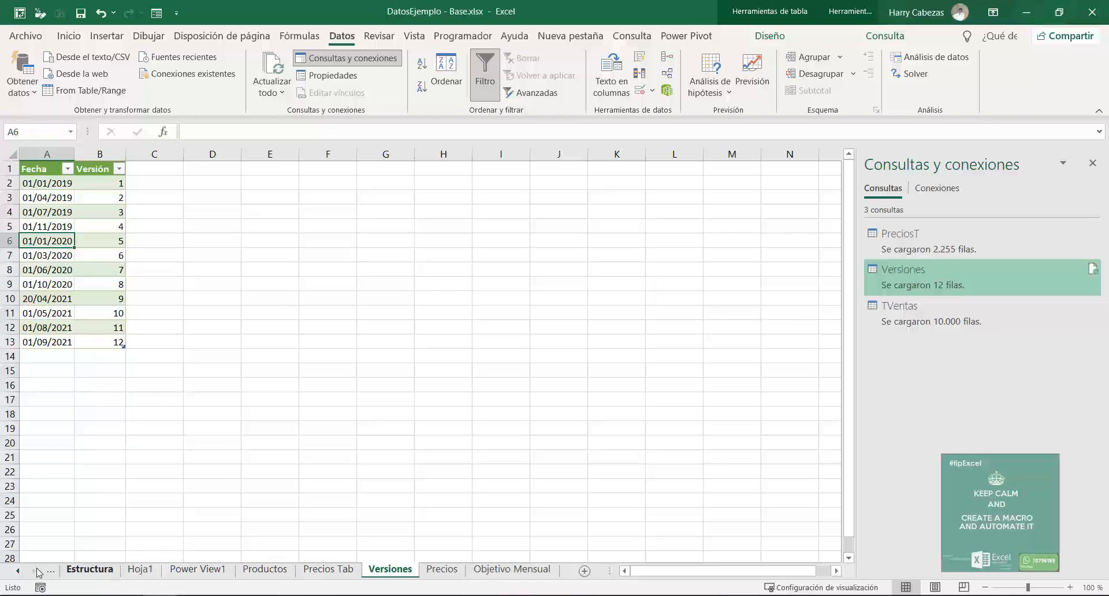
# - Go to the end of the TVentas table and select the empty cell directly below its last combined key
pyautogui.click(18, 571)
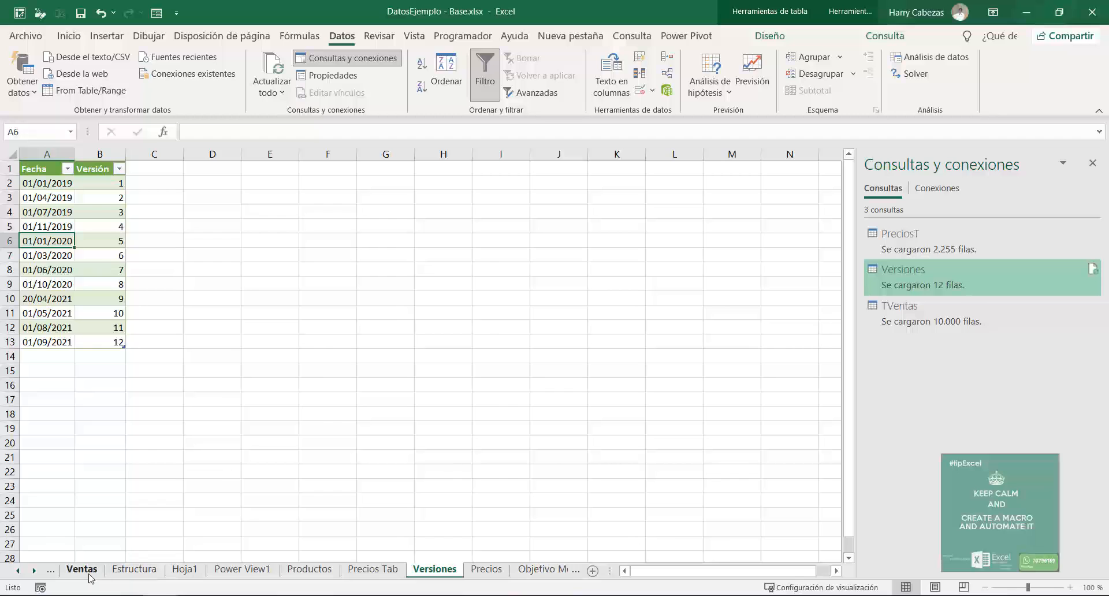
pyautogui.click(81, 570)
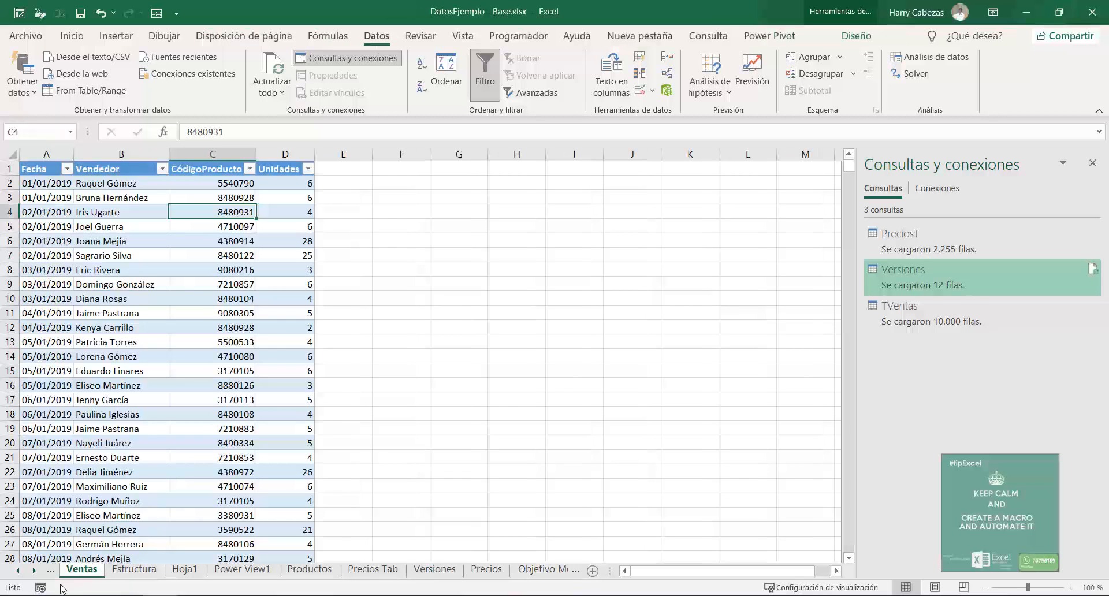
pyautogui.click(18, 570)
pyautogui.click(18, 570)
pyautogui.click(81, 570)
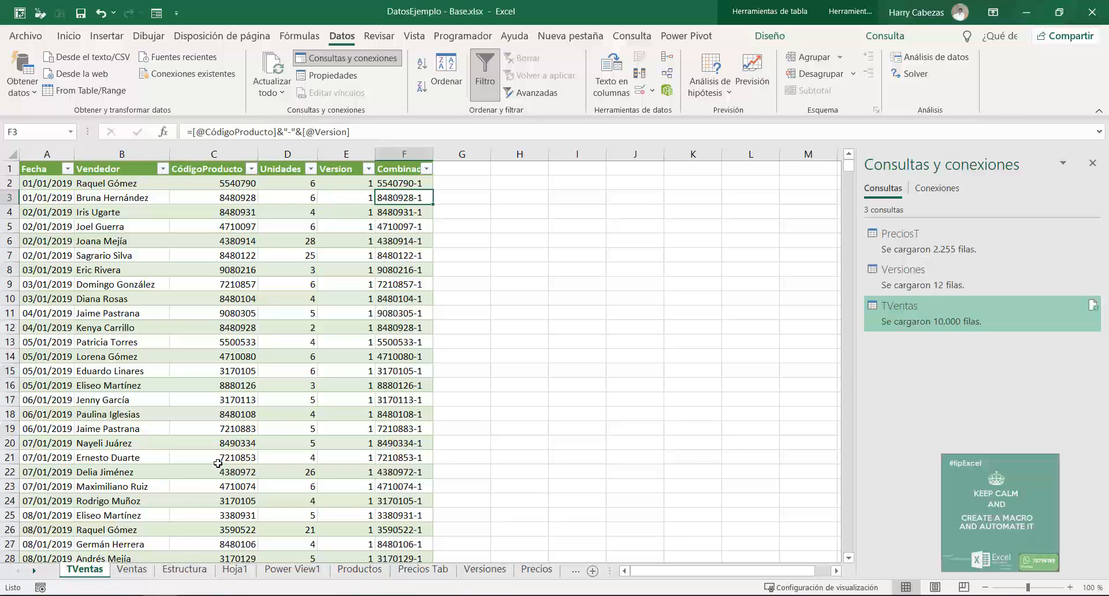
pyautogui.hotkey('ctrl', 'Down')
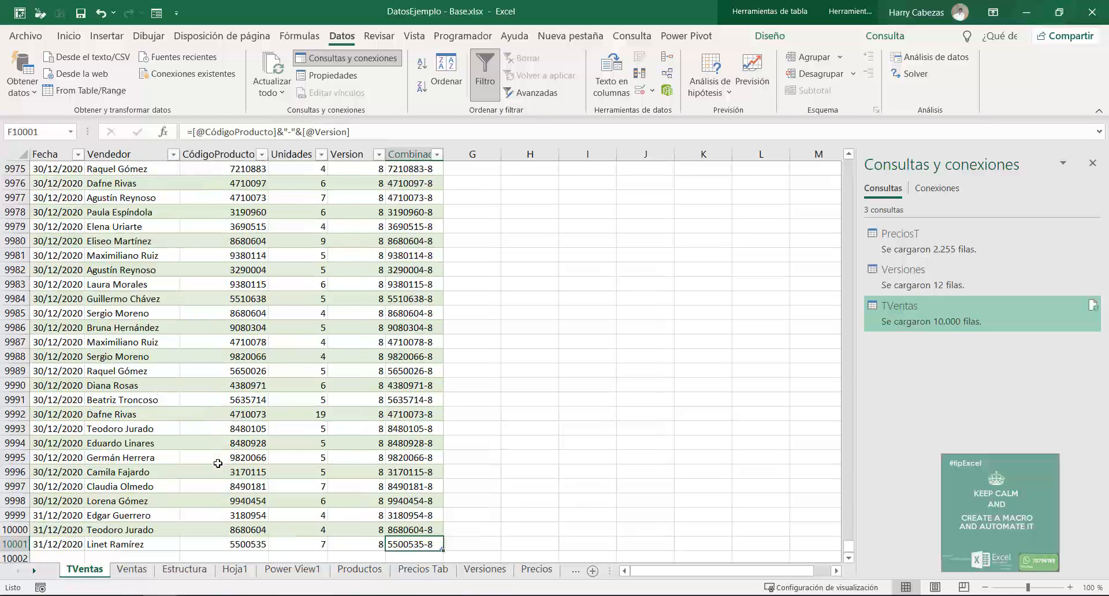
pyautogui.press('Down')
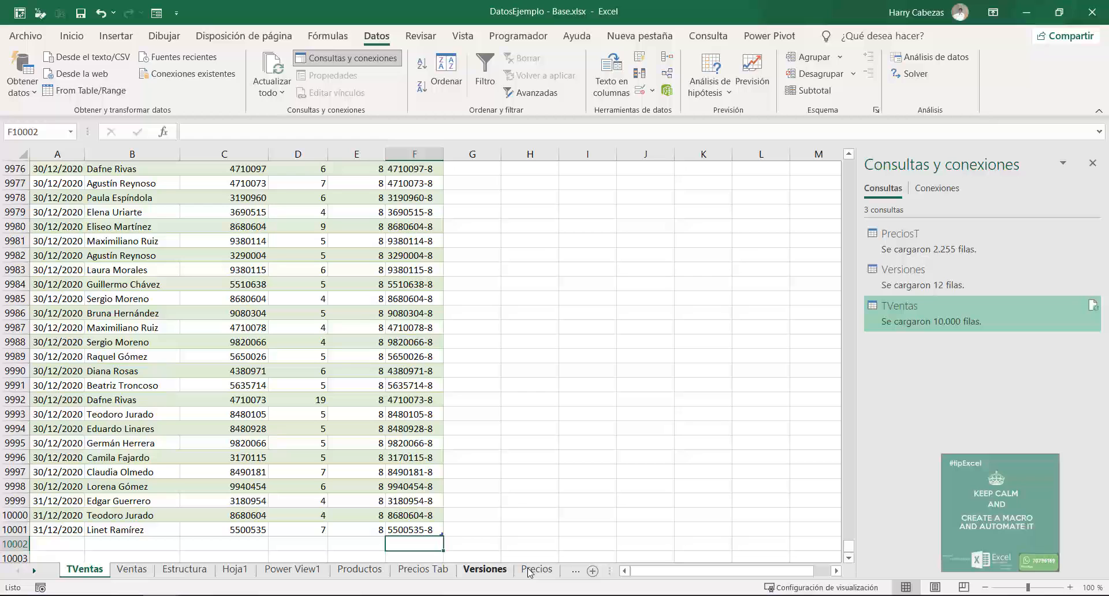
# - Look over the Precios and Ventas sheets, and return to TVentas at A10002, the first empty date cell below the table
pyautogui.click(485, 569)
pyautogui.click(536, 569)
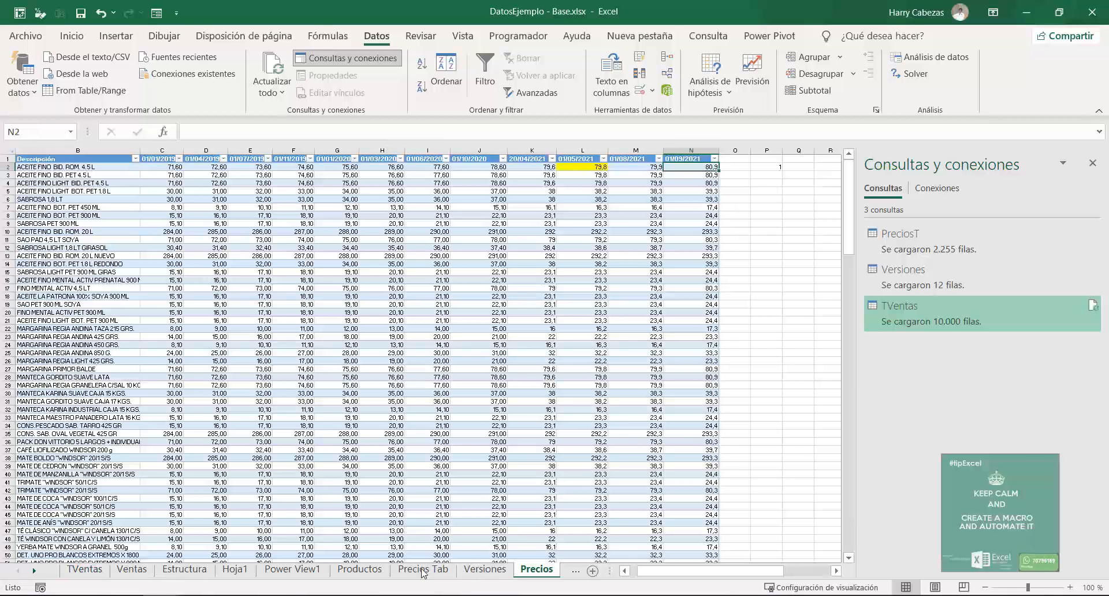
pyautogui.click(131, 570)
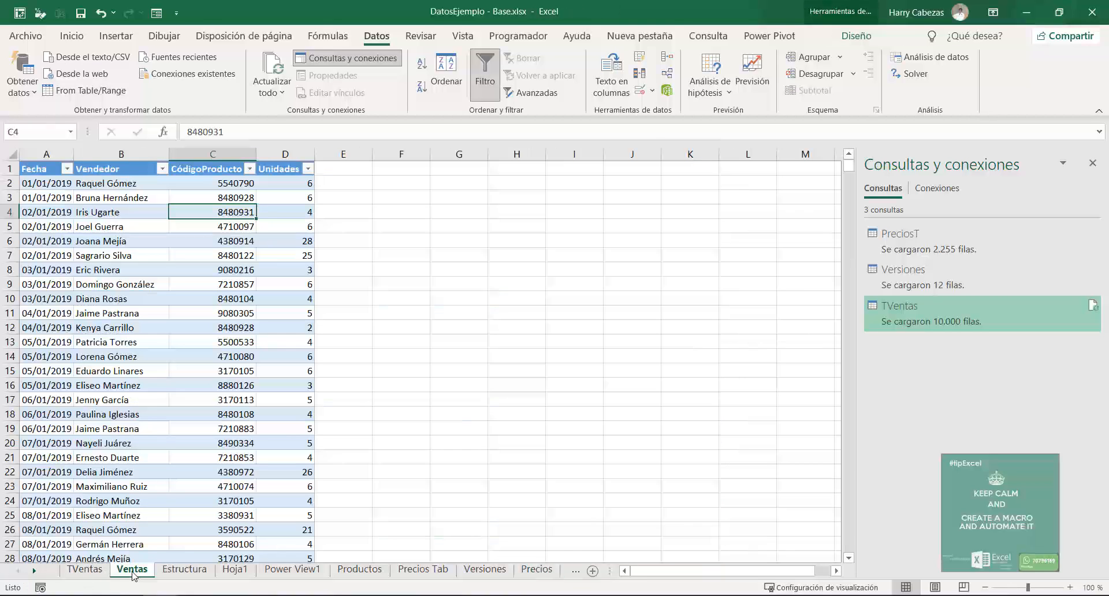
pyautogui.click(85, 569)
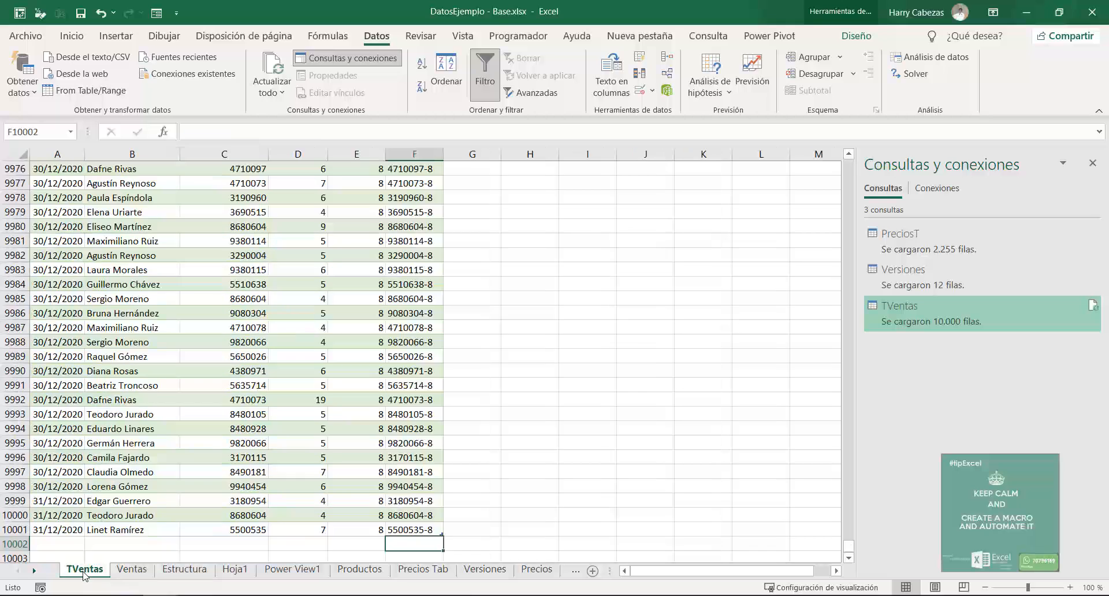
pyautogui.press('Home')
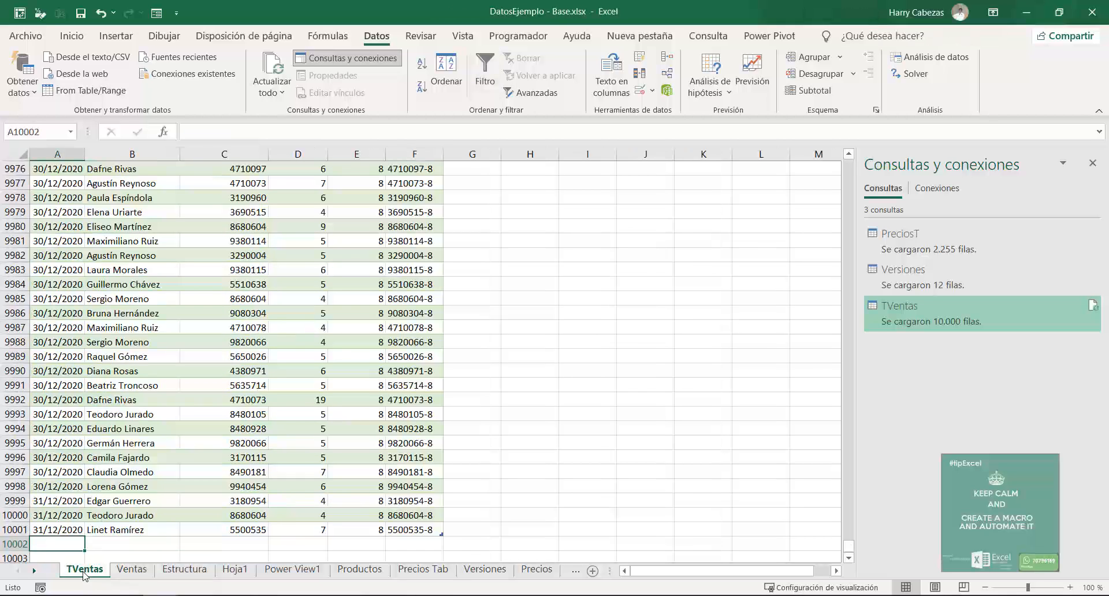
pyautogui.click(136, 595)
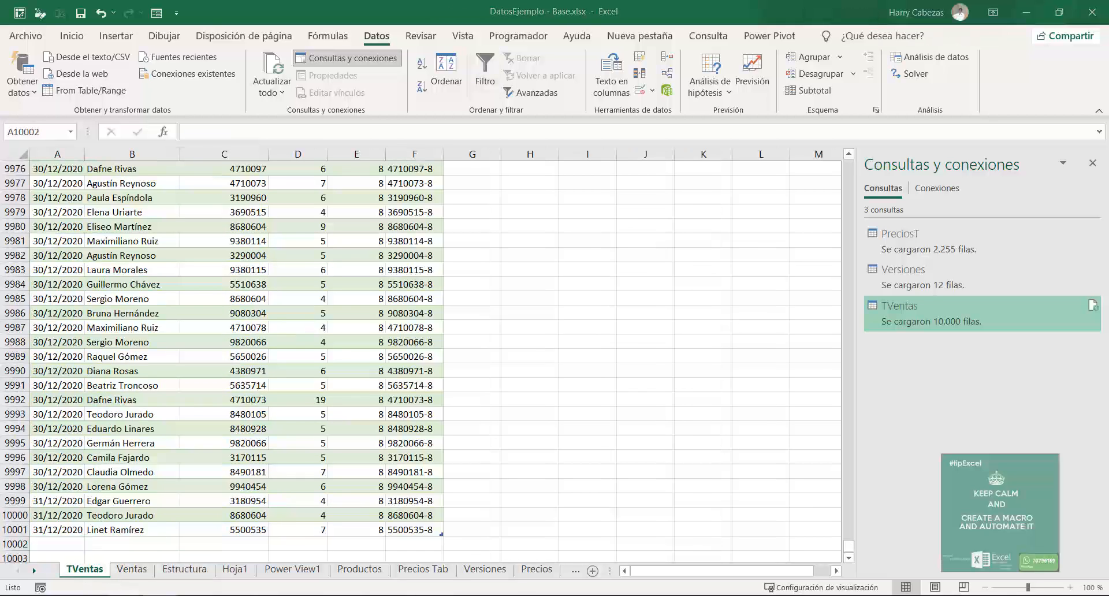
# - Open the workbook Ventas 2021.xlsx from the 04 PQUERY PPIVOT INQUIRE folder
pyautogui.moveTo(134, 580)
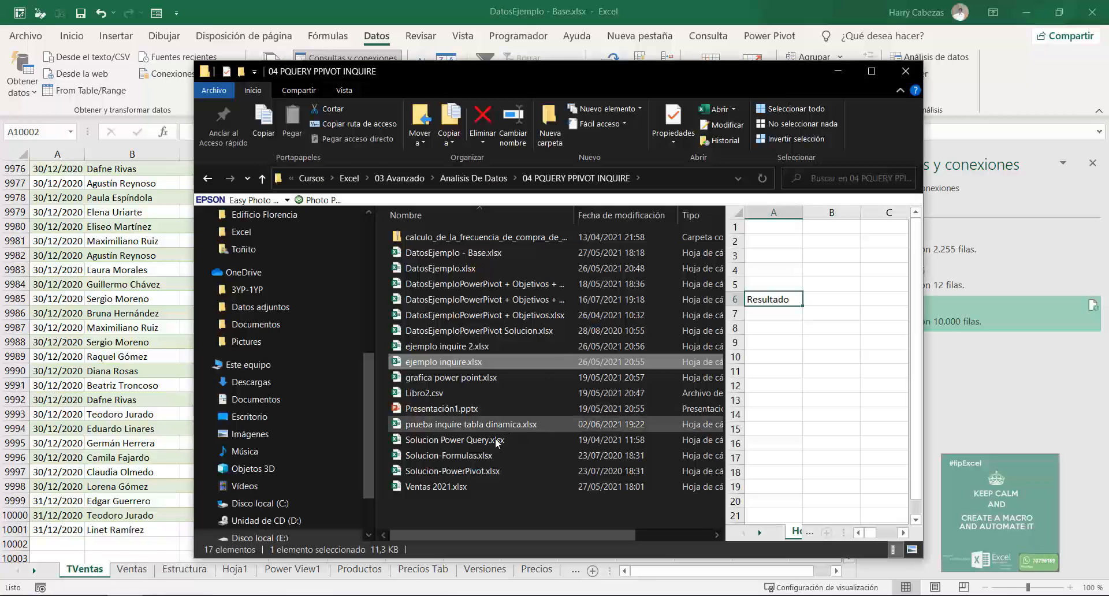
pyautogui.click(429, 484)
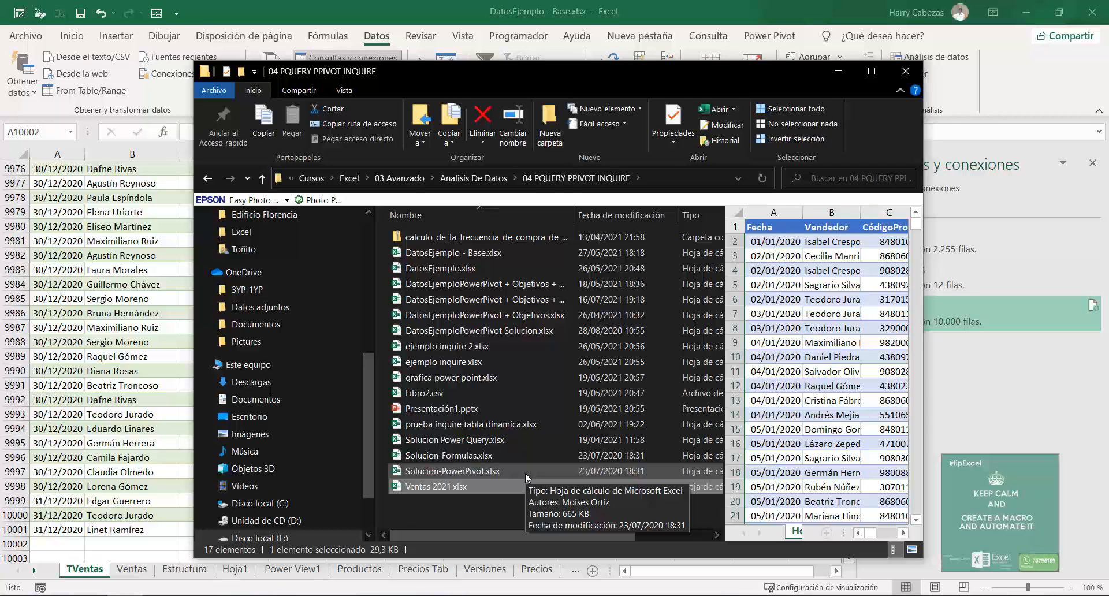
pyautogui.hotkey('alt', 'Tab')
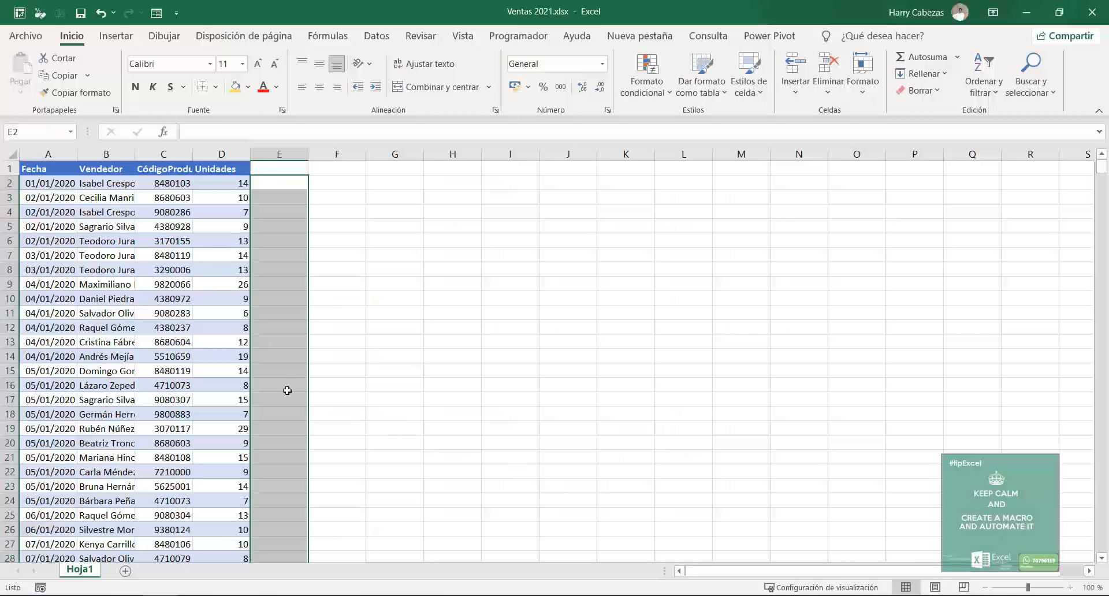
# - Copy all the sales rows in Hoja1 of Ventas 2021.xlsx, A2:D744, without the header row
pyautogui.click(164, 198)
pyautogui.press('Home')
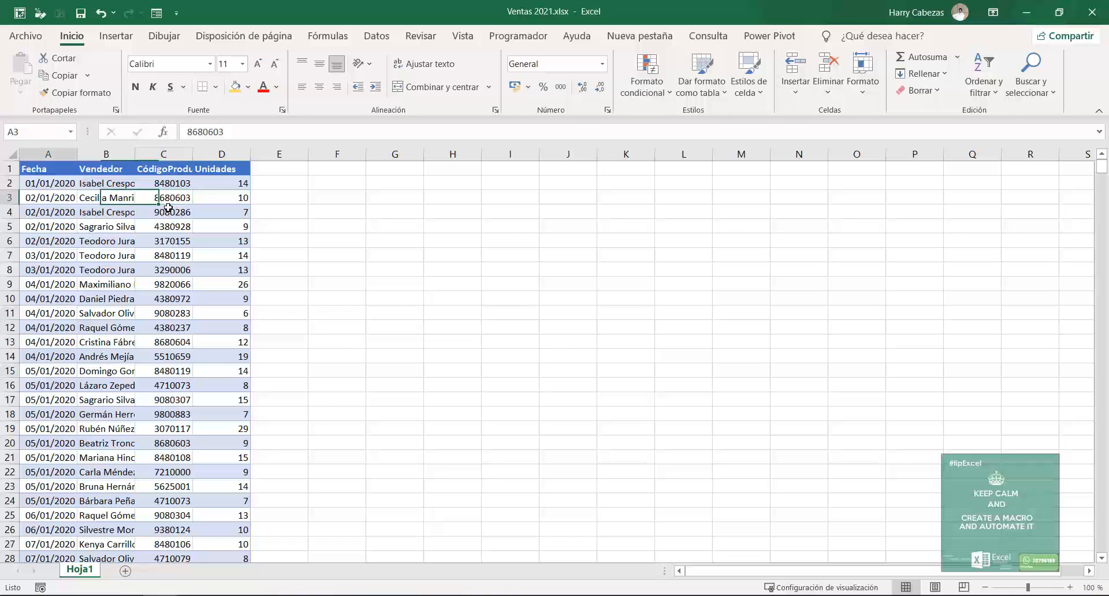
pyautogui.press('Up')
pyautogui.hotkey('ctrl', 'shift', 'Down')
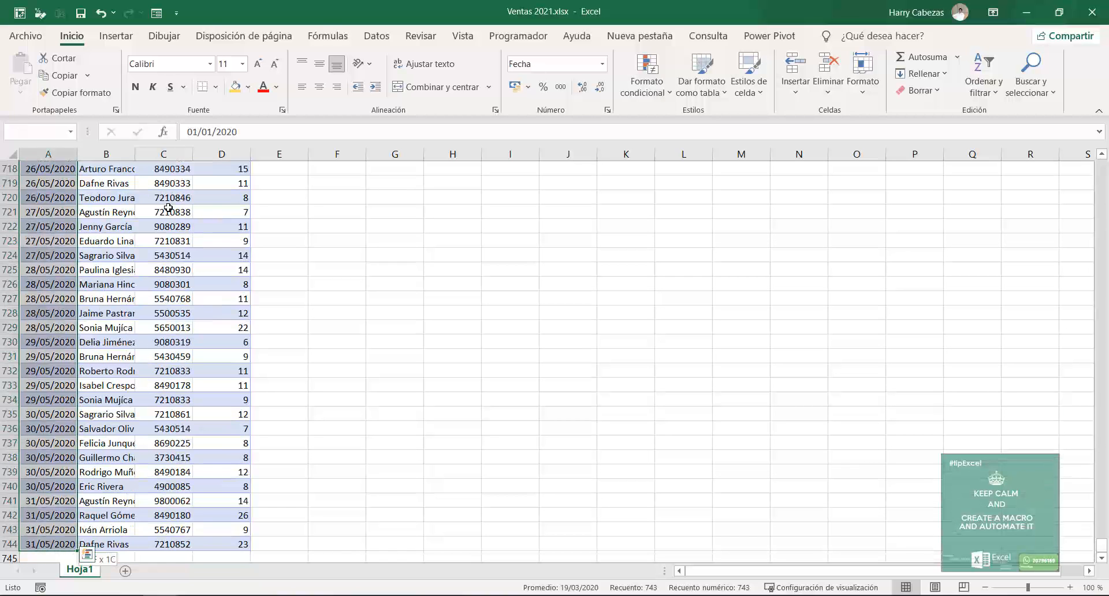
pyautogui.hotkey('ctrl', 'shift', 'Right')
pyautogui.hotkey('ctrl', 'c')
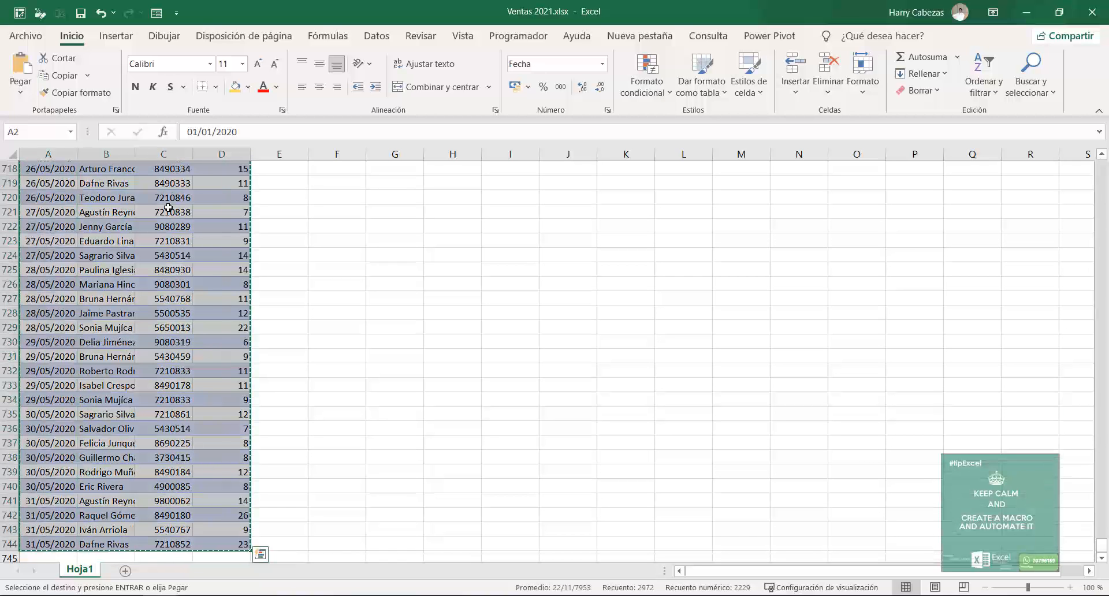
# - Return to DatosEjemplo - Base.xlsx and paste the copied sales at A10002, directly below the TVentas table
pyautogui.hotkey('alt', 'Tab')
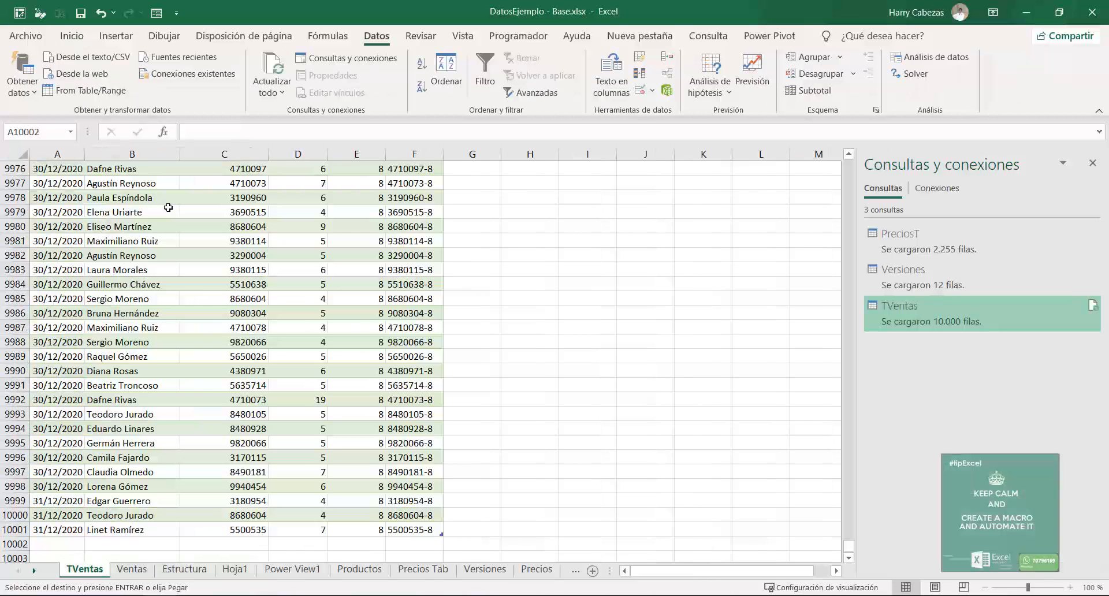
pyautogui.hotkey('ctrl', 'v')
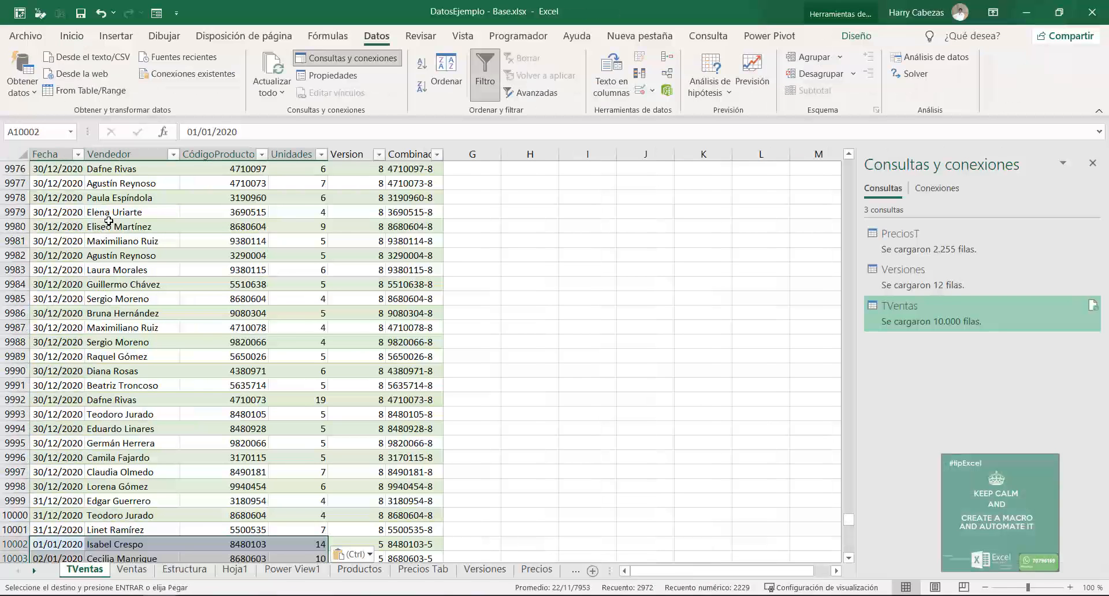
pyautogui.scroll(-8, 378, 514)
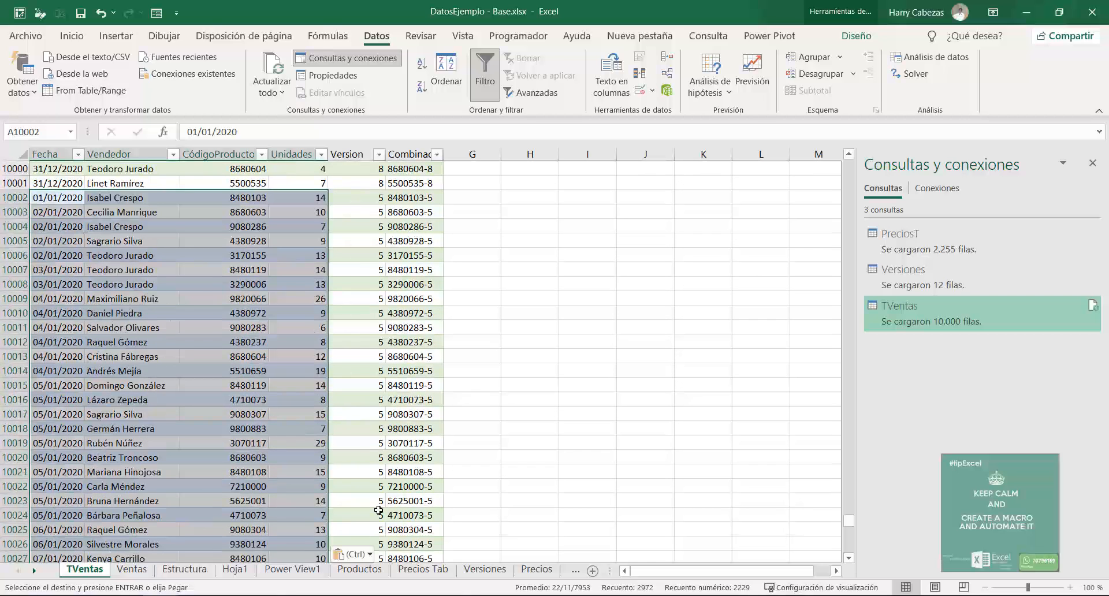
# - Add a new sale dated 03/09/2021 in A10745, the first empty row below the pasted TVentas records
pyautogui.hotkey('ctrl', 'Down')
pyautogui.press('Down')
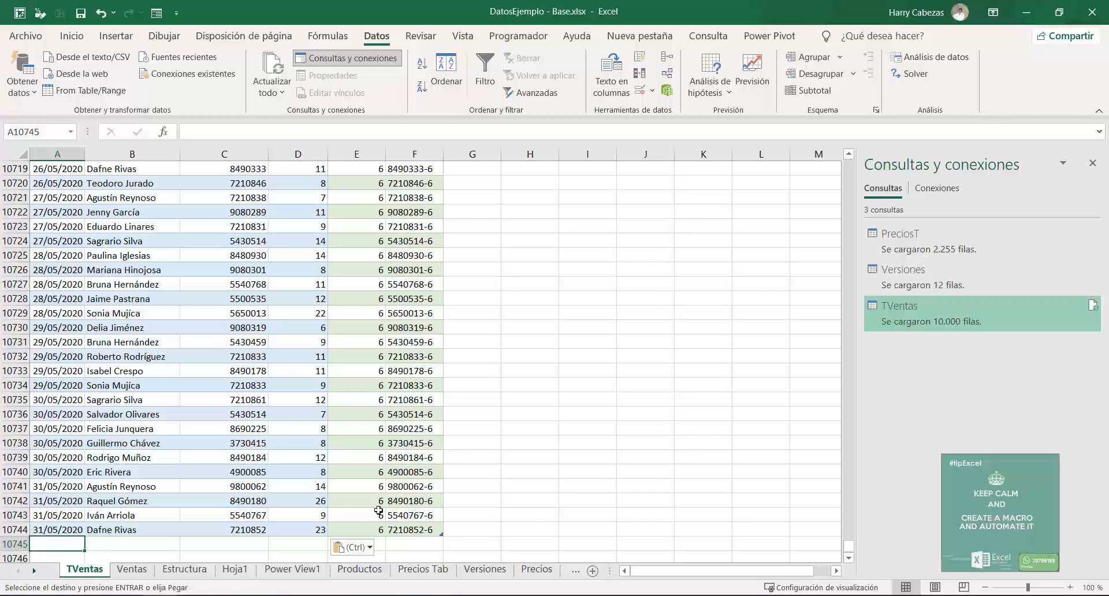
pyautogui.write('3/')
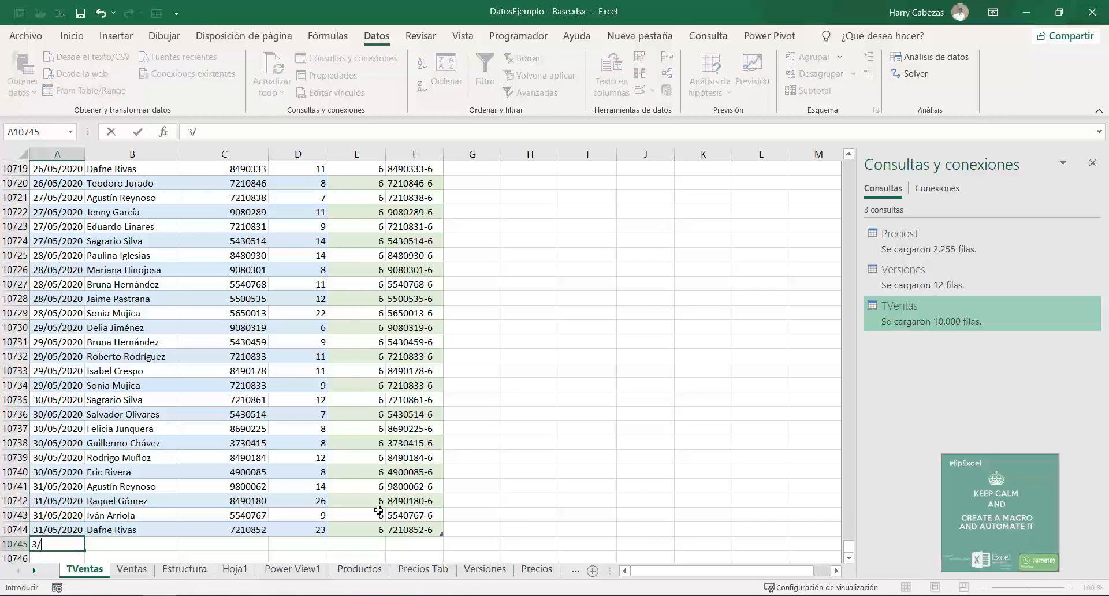
pyautogui.write('9/2021')
pyautogui.press('Tab')
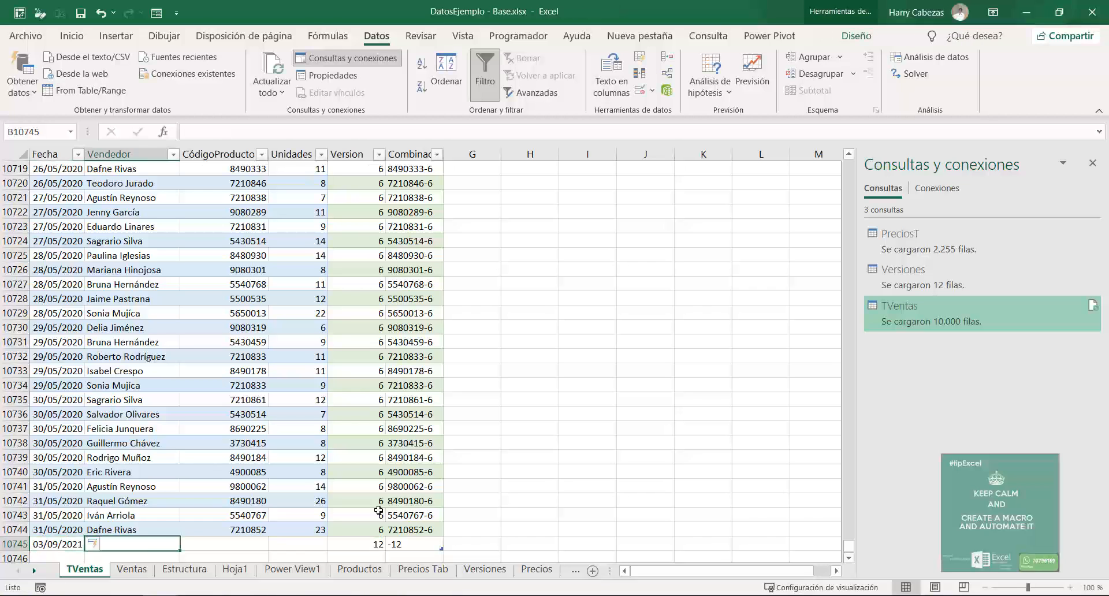
pyautogui.write('sa')
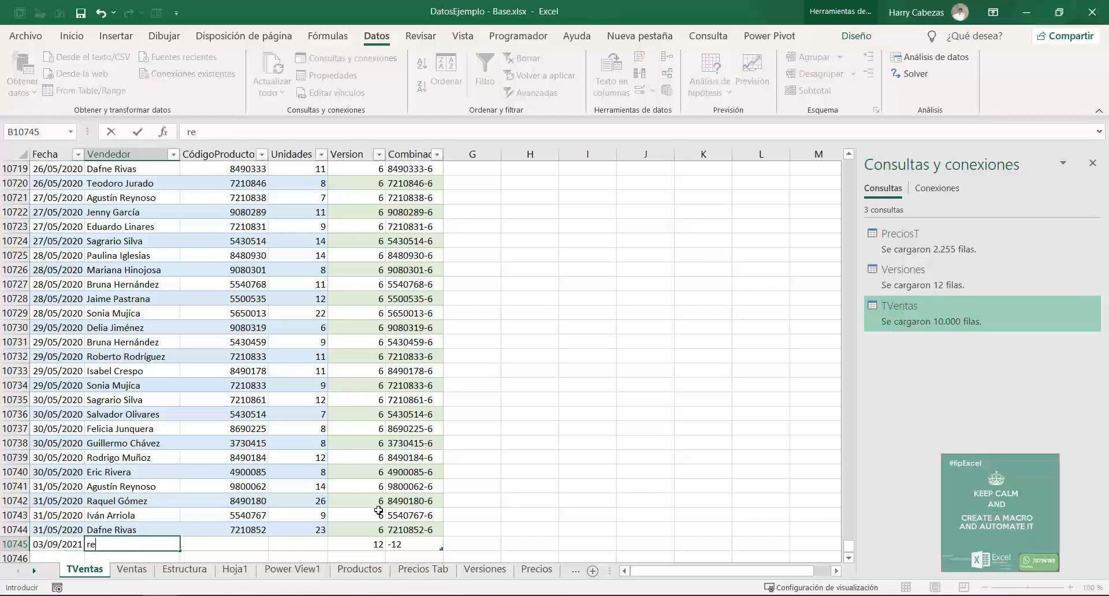
pyautogui.press('BackSpace')
pyautogui.press('BackSpace')
pyautogui.press('Escape')
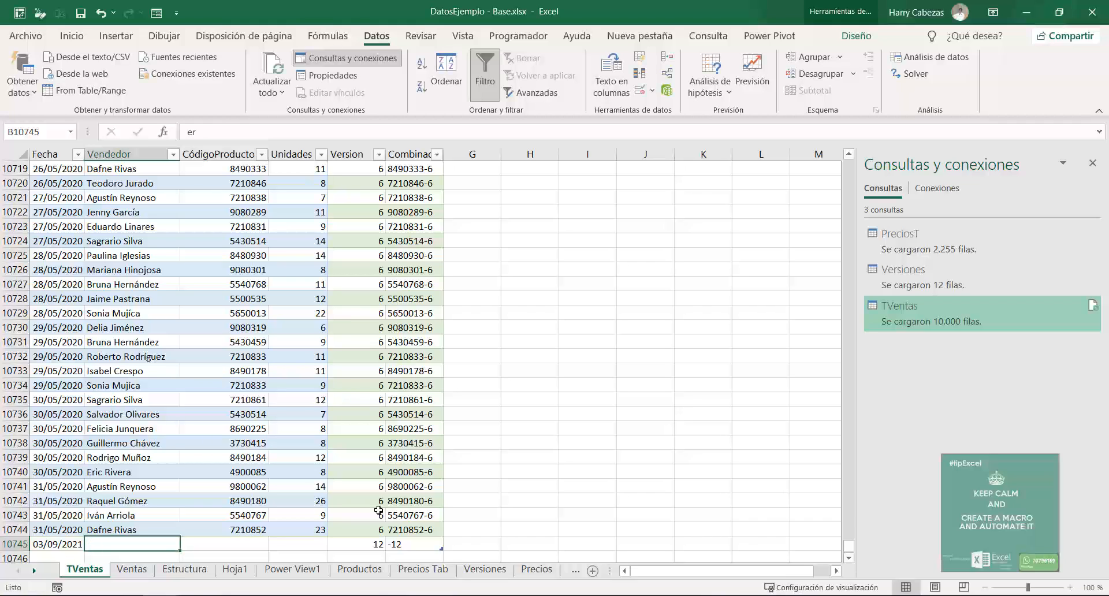
# - Fill in the Vendedor of the new sale in B10745 by copying the seller's name from B10740
pyautogui.press('Up')
pyautogui.press('Up')
pyautogui.press('Up')
pyautogui.press('Up')
pyautogui.press('Up')
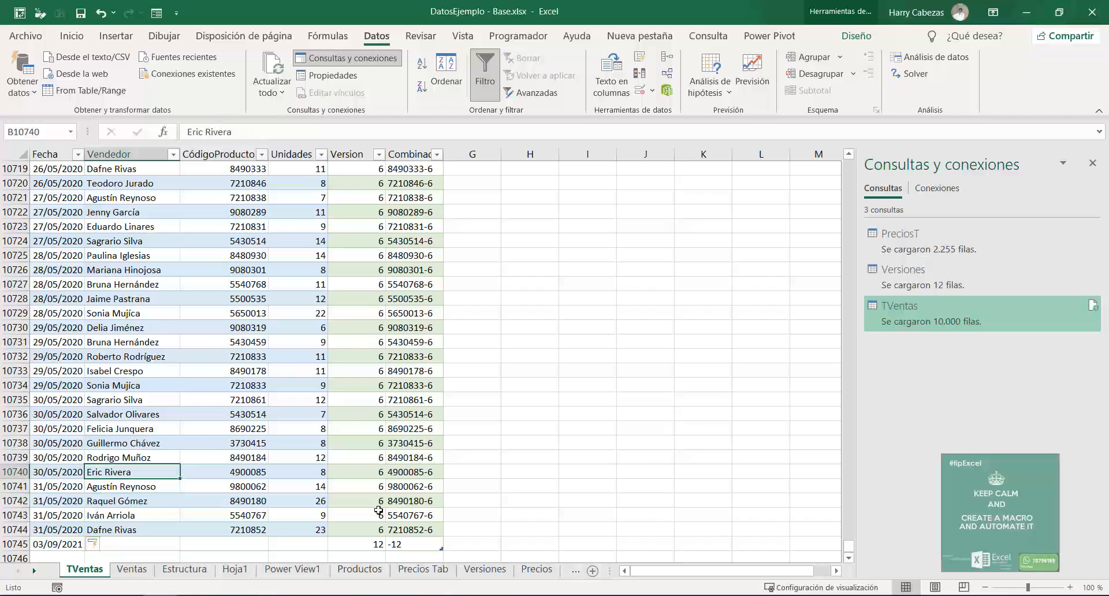
pyautogui.hotkey('ctrl', 'c')
pyautogui.press('Down')
pyautogui.press('Down')
pyautogui.press('Down')
pyautogui.press('Down')
pyautogui.press('Down')
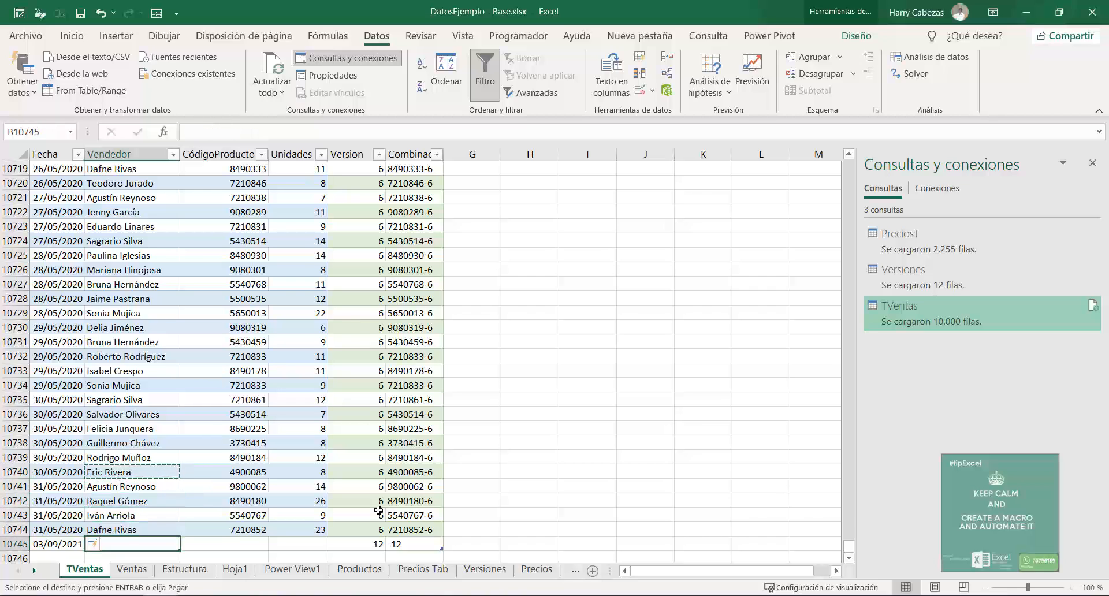
pyautogui.hotkey('ctrl', 'v')
# - Fill in the CódigoProducto of the new sale in C10745 by copying code 8490184 from C10739
pyautogui.press('Right')
pyautogui.press('Up')
pyautogui.press('Up')
pyautogui.press('Up')
pyautogui.press('Up')
pyautogui.press('Up')
pyautogui.press('Up')
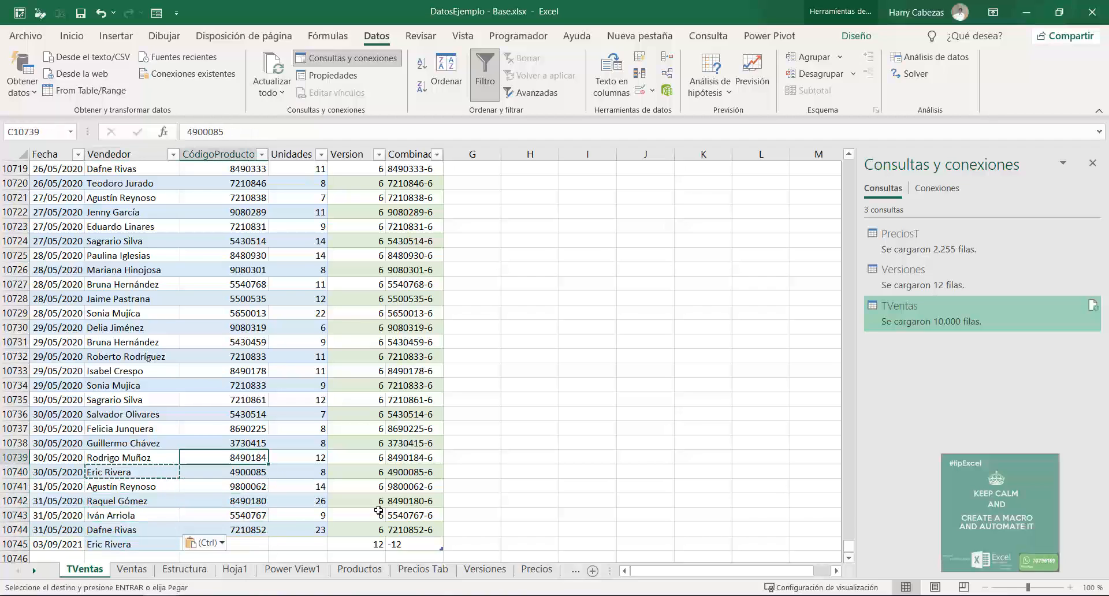
pyautogui.hotkey('ctrl', 'c')
pyautogui.press('Down')
pyautogui.press('Down')
pyautogui.press('Down')
pyautogui.press('Down')
pyautogui.press('Down')
pyautogui.press('Down')
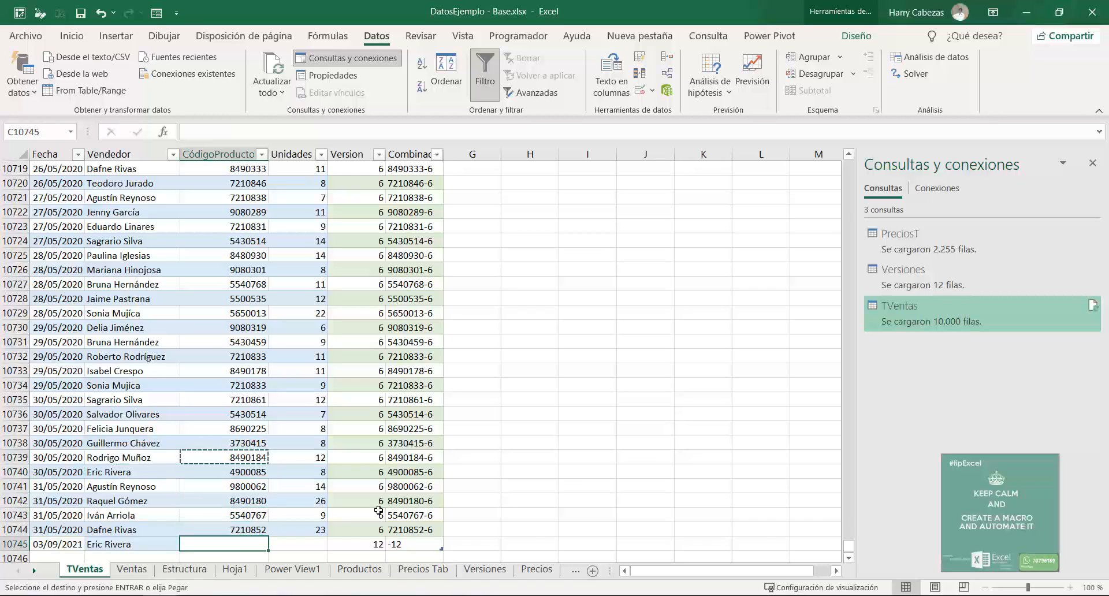
pyautogui.hotkey('ctrl', 'v')
# - Set the Unidades of the new sale in D10745 to 34
pyautogui.press('Right')
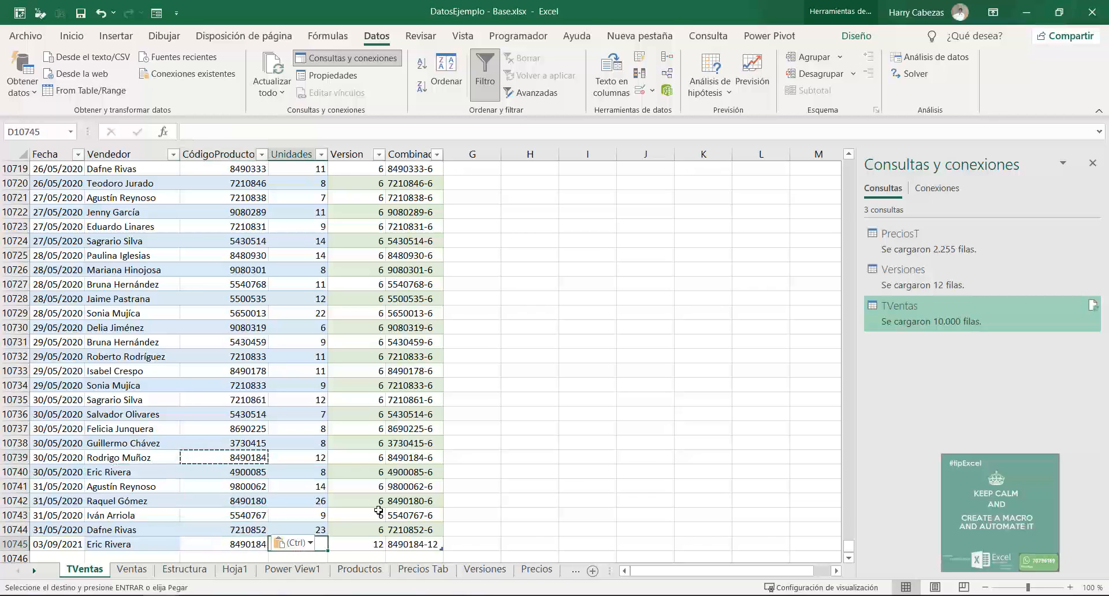
pyautogui.write('34')
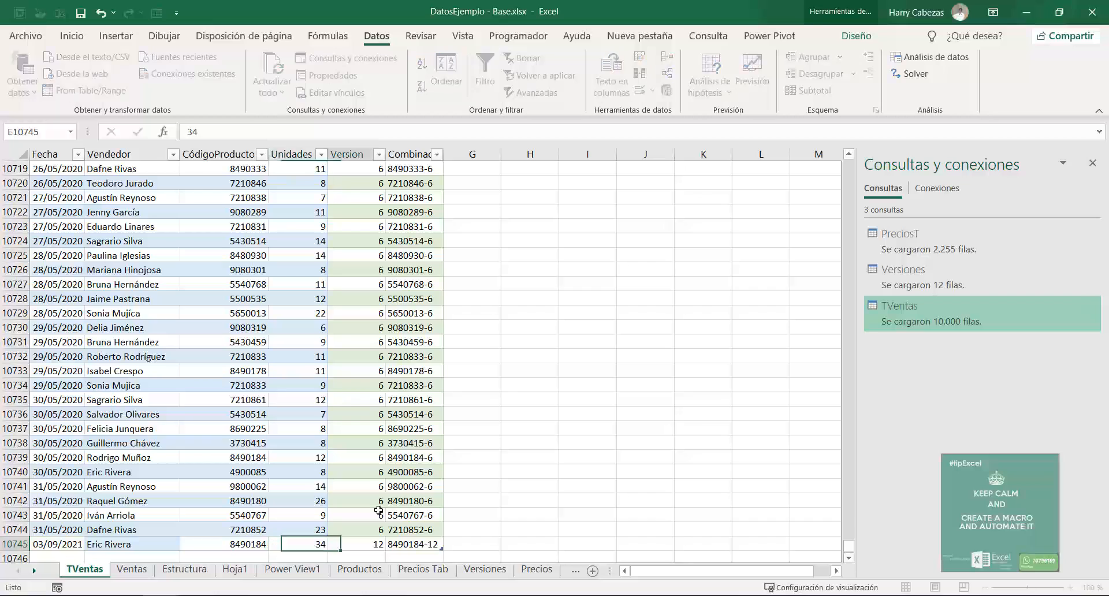
pyautogui.press('Right')
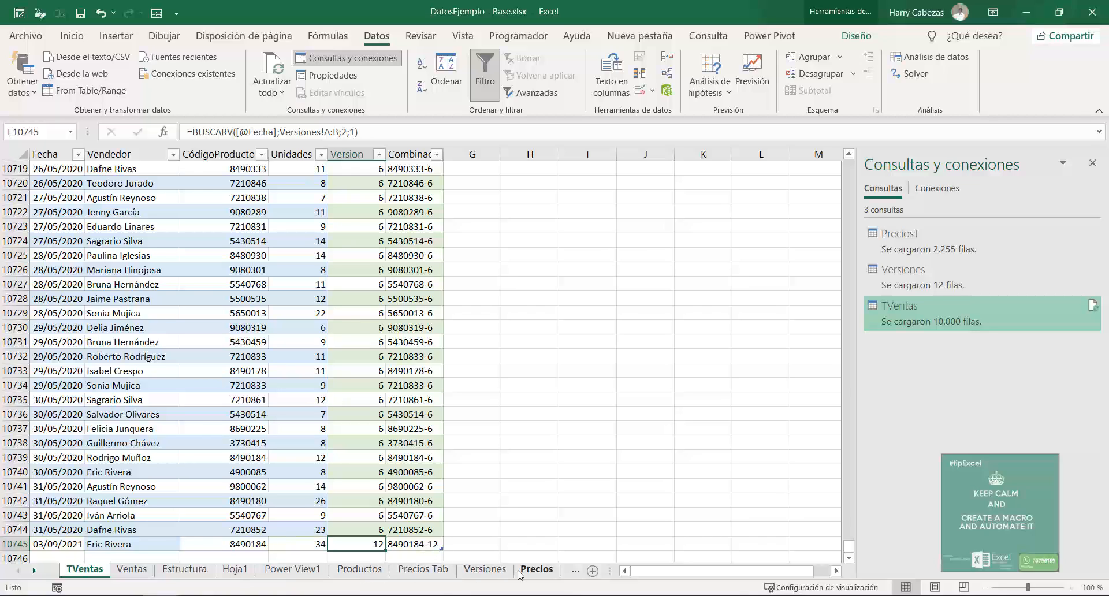
# - Compare the price dates and versions in the Versiones, Precios and Precios Tab sheets, and return to TVentas
pyautogui.click(484, 570)
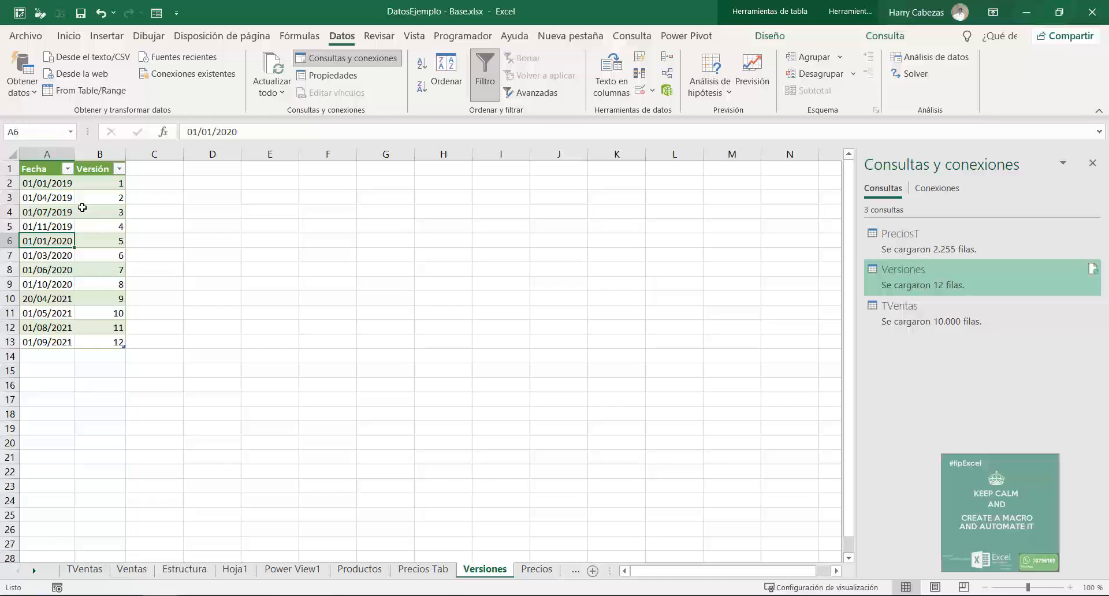
pyautogui.click(537, 570)
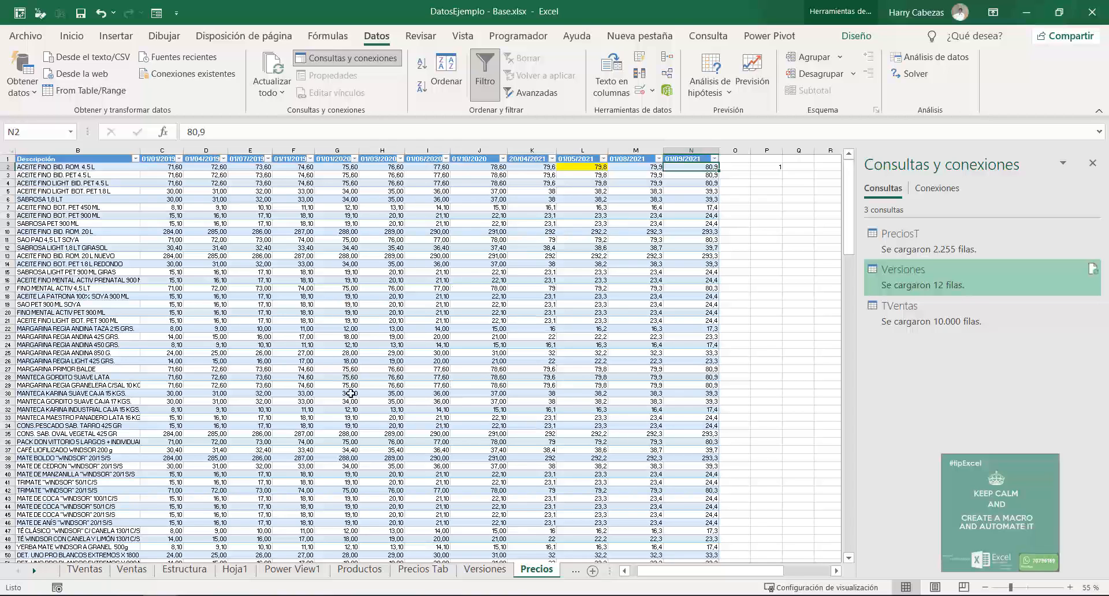
pyautogui.click(428, 576)
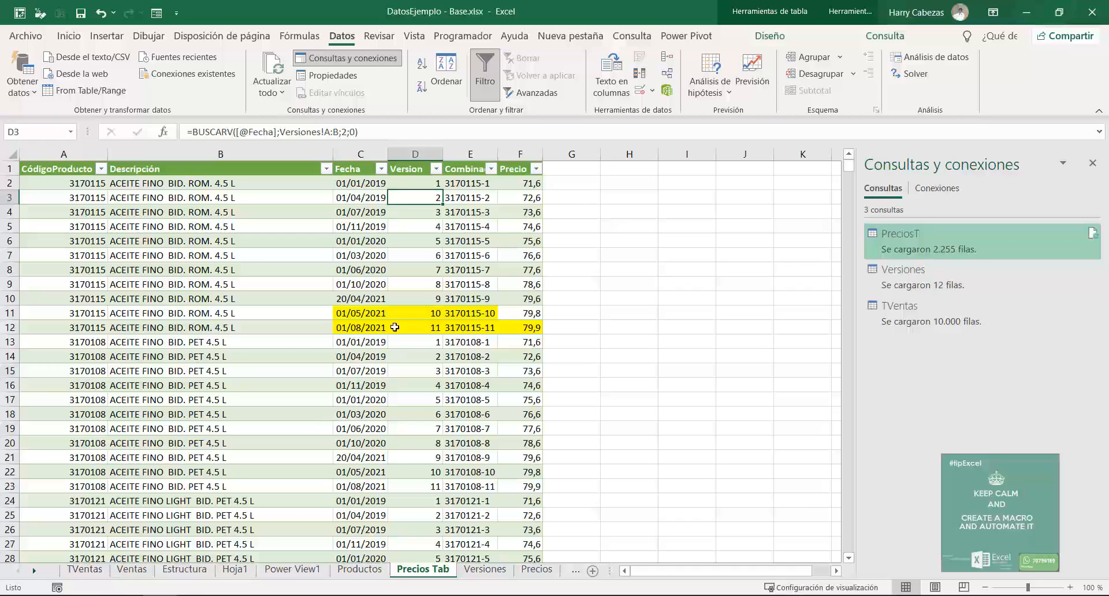
pyautogui.click(486, 570)
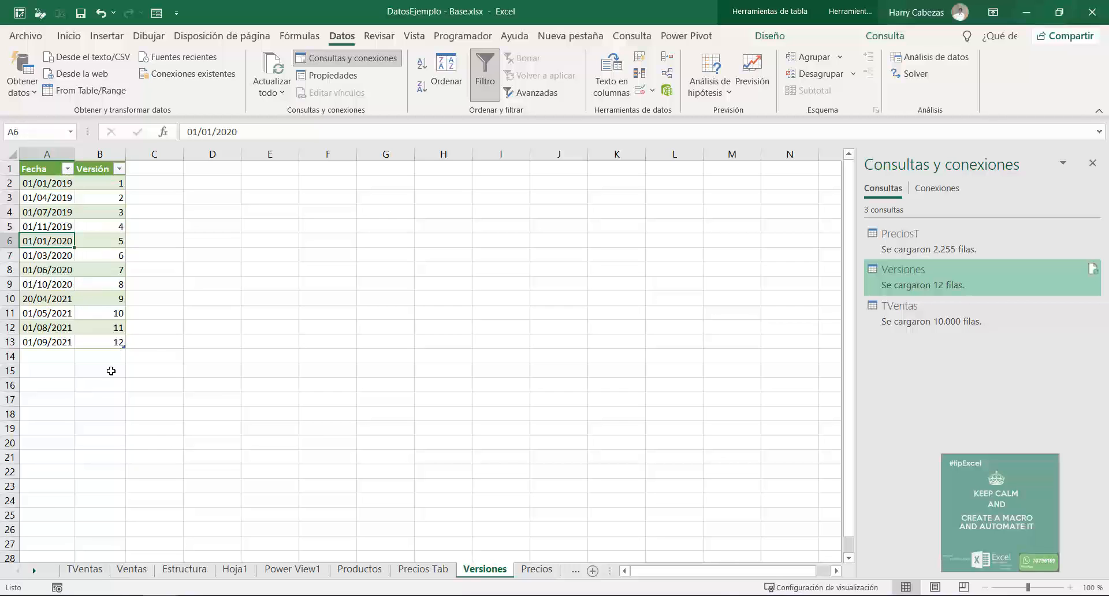
pyautogui.click(89, 572)
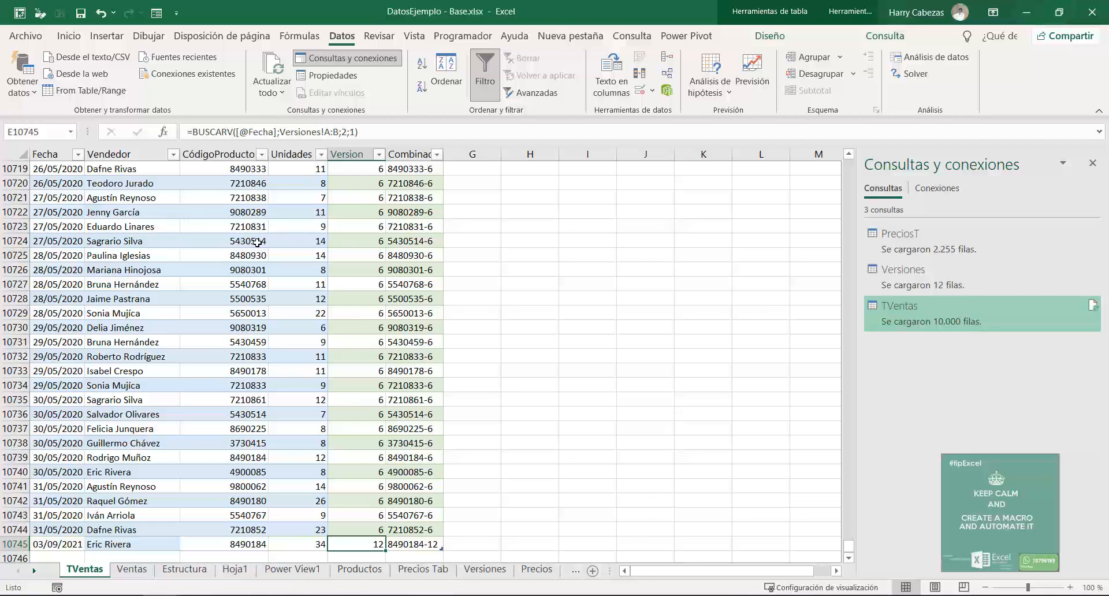
# - Add a Precio column in G1 of TVentas, next to the Combinada column
pyautogui.click(427, 215)
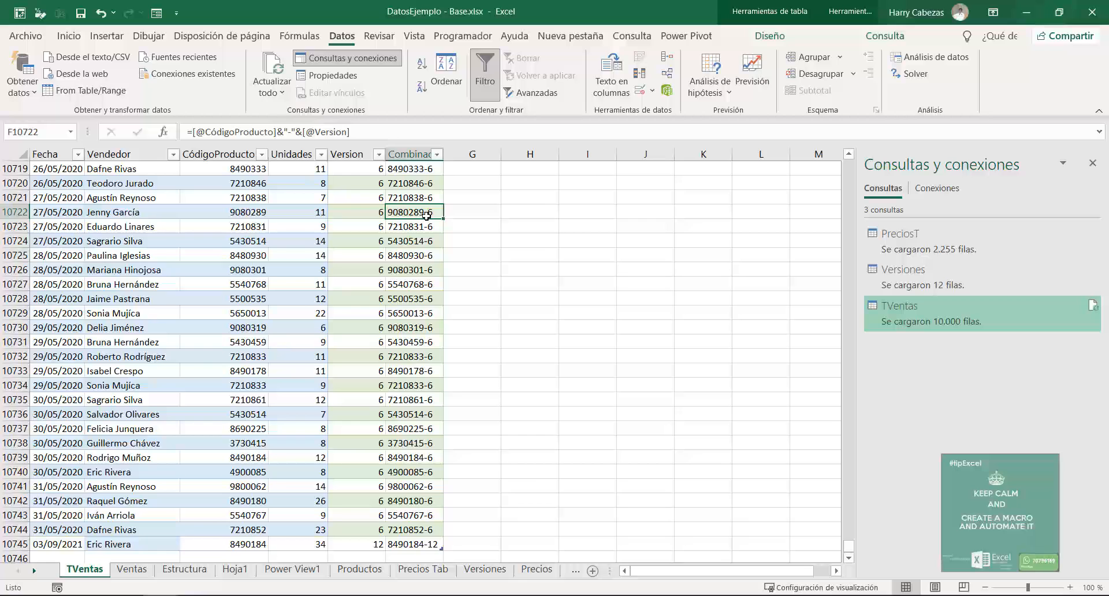
pyautogui.hotkey('ctrl', 'Up')
pyautogui.press('Right')
pyautogui.write('P')
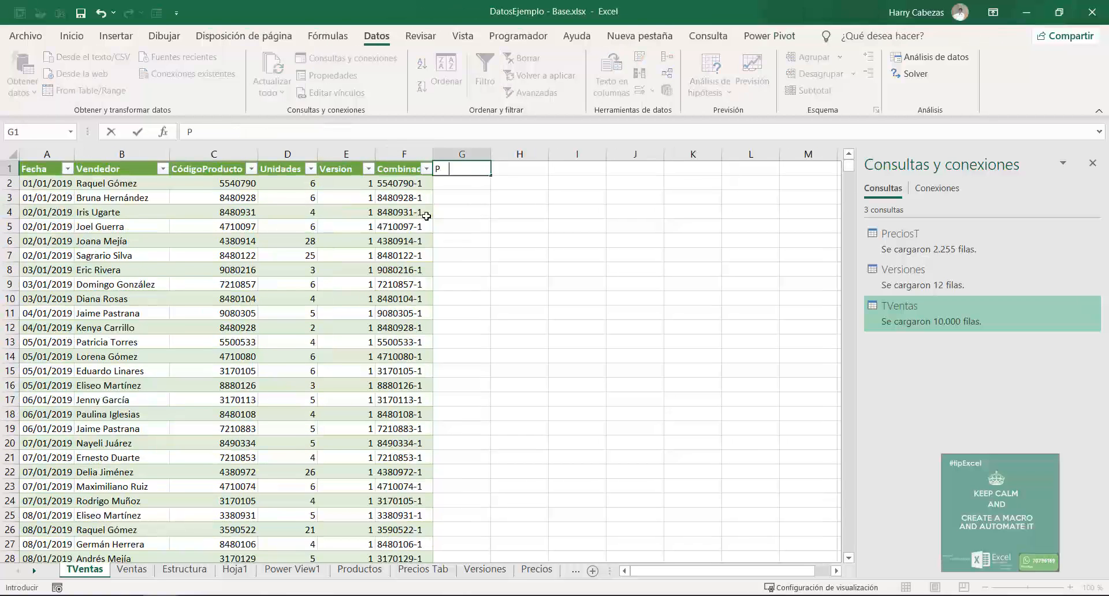
pyautogui.write('recio')
pyautogui.press('Return')
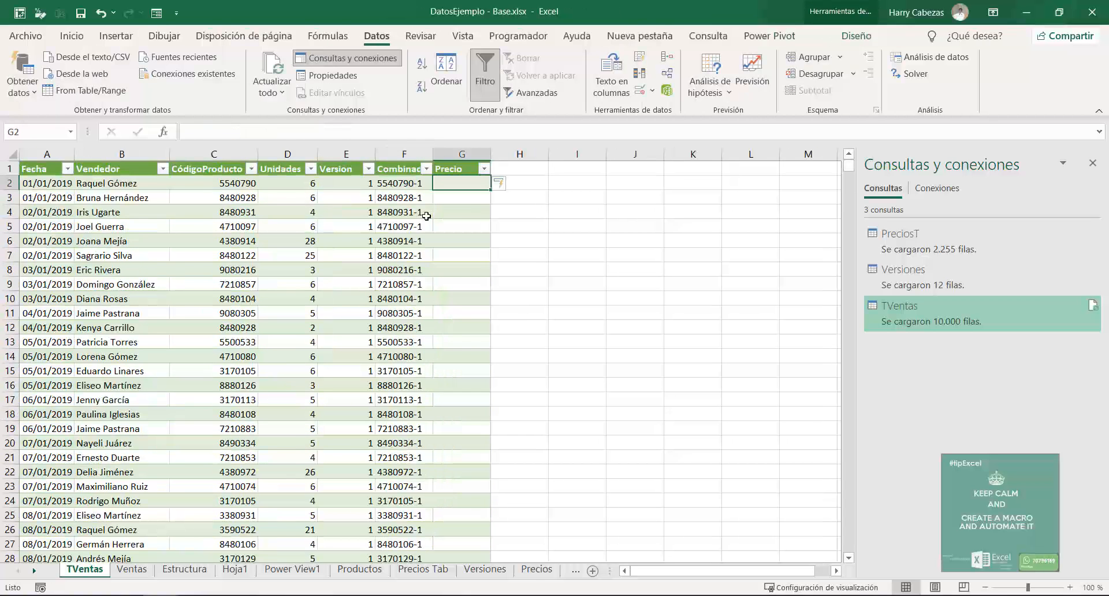
# - Try a BUSCARV lookup on the Combinada key in G2, abandon it and delete the Precio column from TVentas
pyautogui.write('=bus')
pyautogui.press('Down')
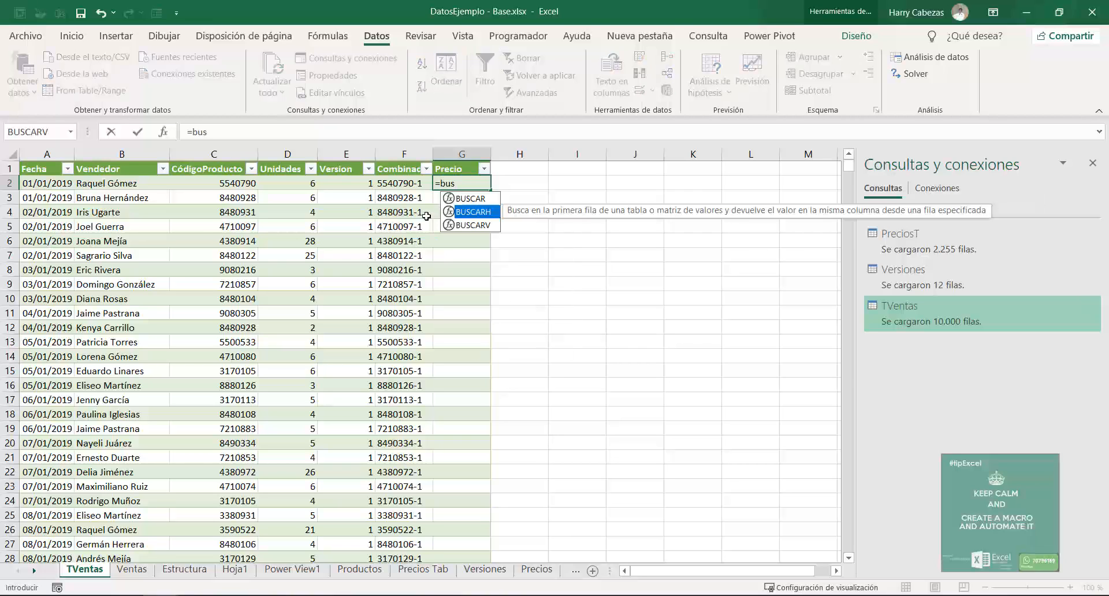
pyautogui.press('Down')
pyautogui.press('Tab')
pyautogui.press('Left')
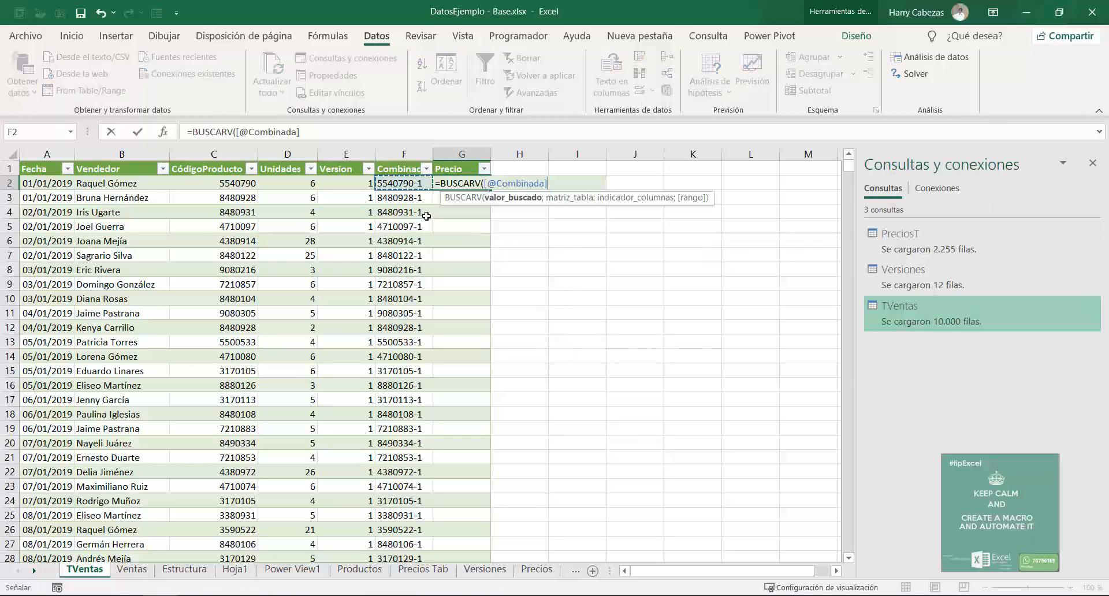
pyautogui.write(';')
pyautogui.press('Escape')
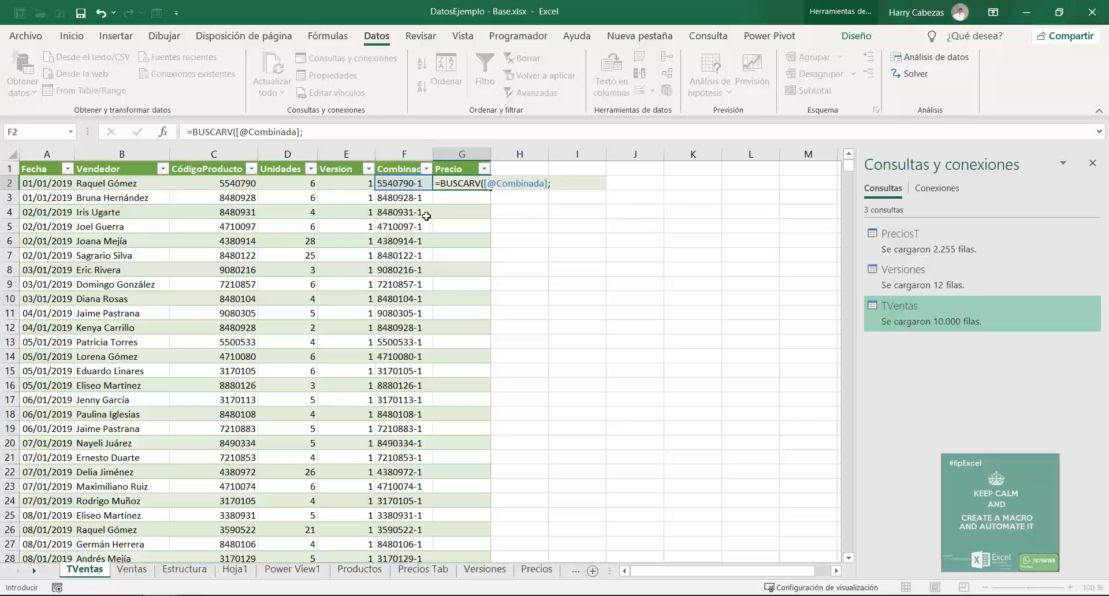
pyautogui.click(471, 153)
pyautogui.press('Delete')
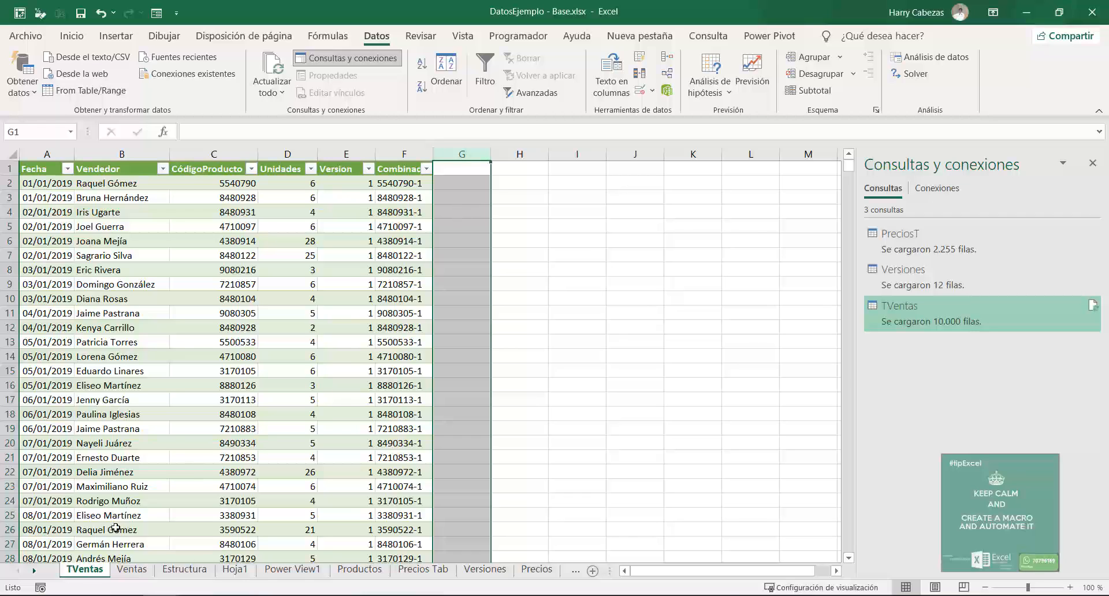
# - Load the TVentas table, including its Version and Combinada columns, into the Power Query Editor as a new query
pyautogui.click(233, 286)
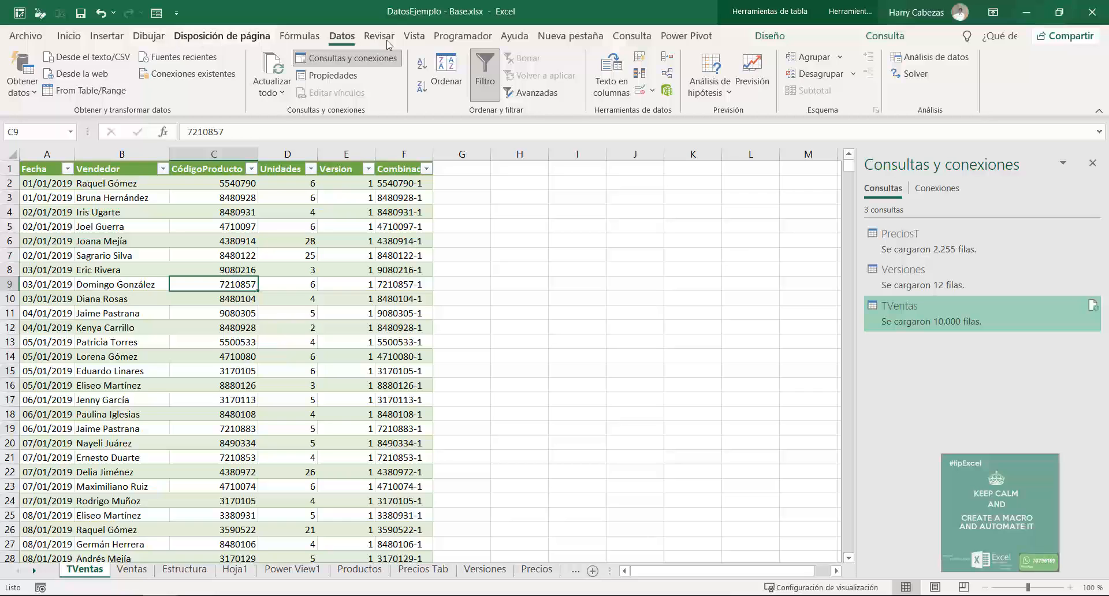
pyautogui.click(78, 91)
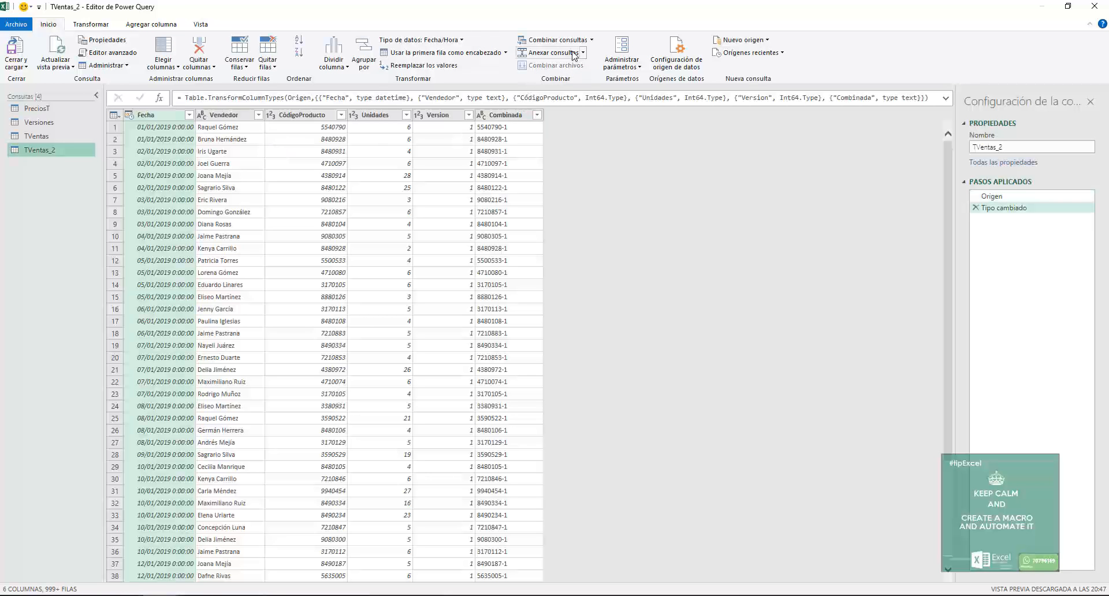
pyautogui.click(591, 41)
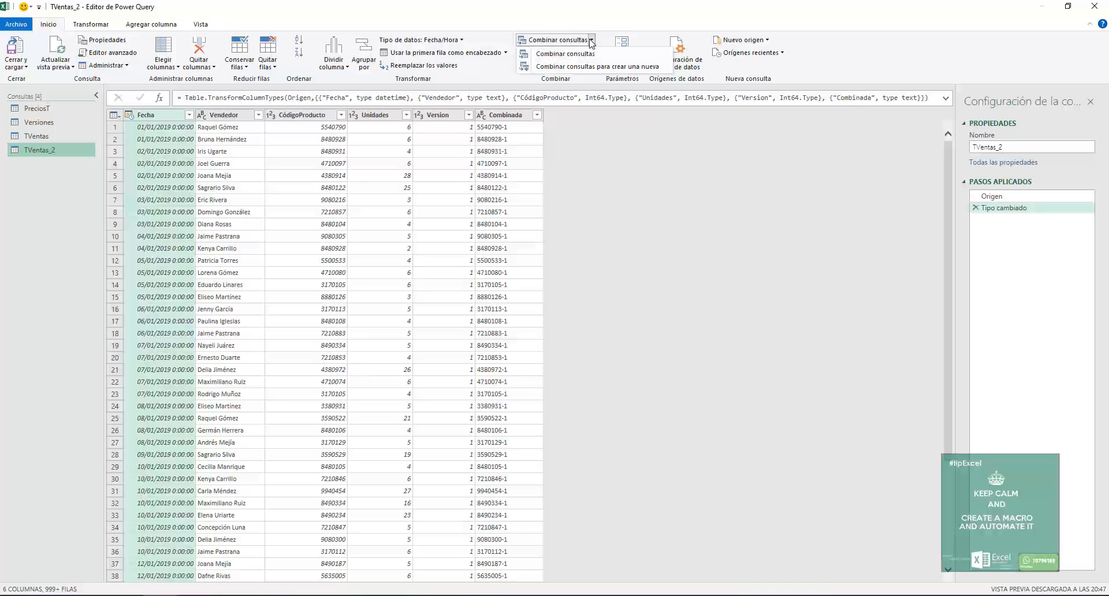
pyautogui.click(586, 56)
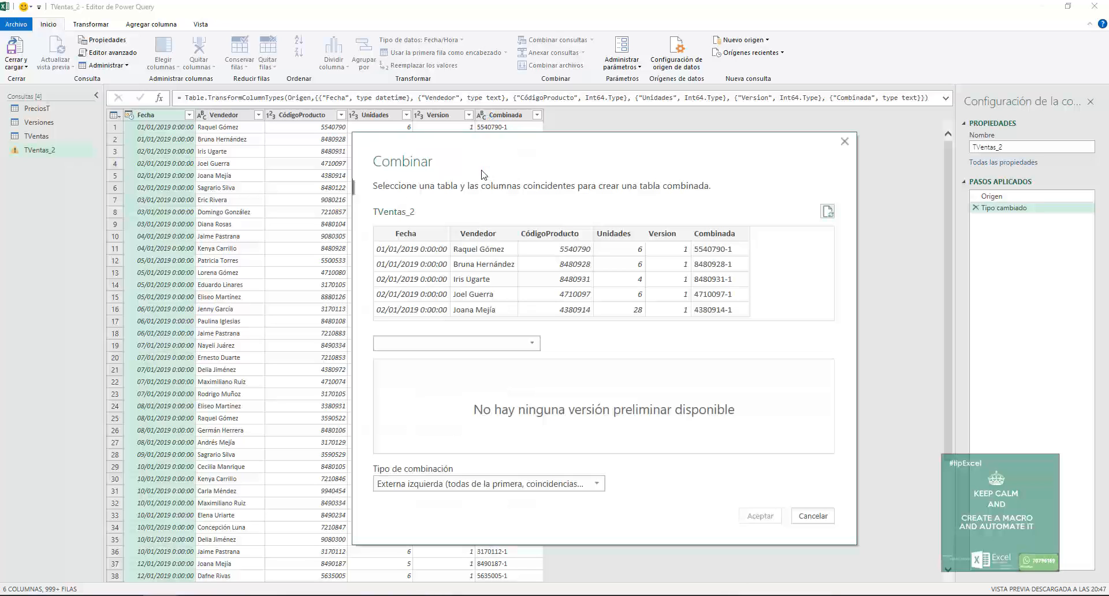
pyautogui.click(411, 236)
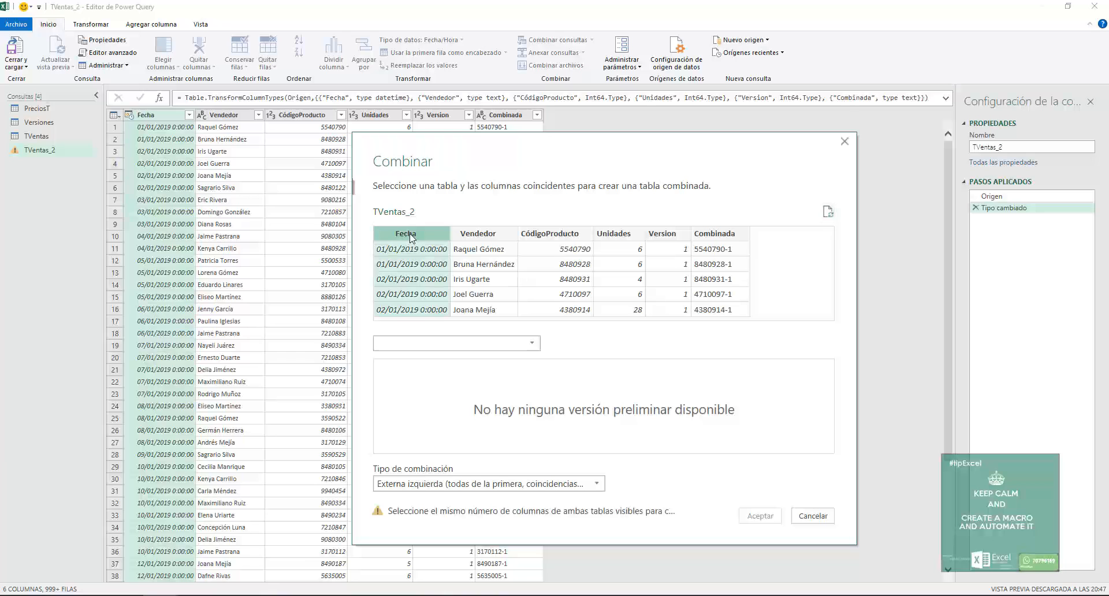
pyautogui.click(715, 236)
pyautogui.click(525, 348)
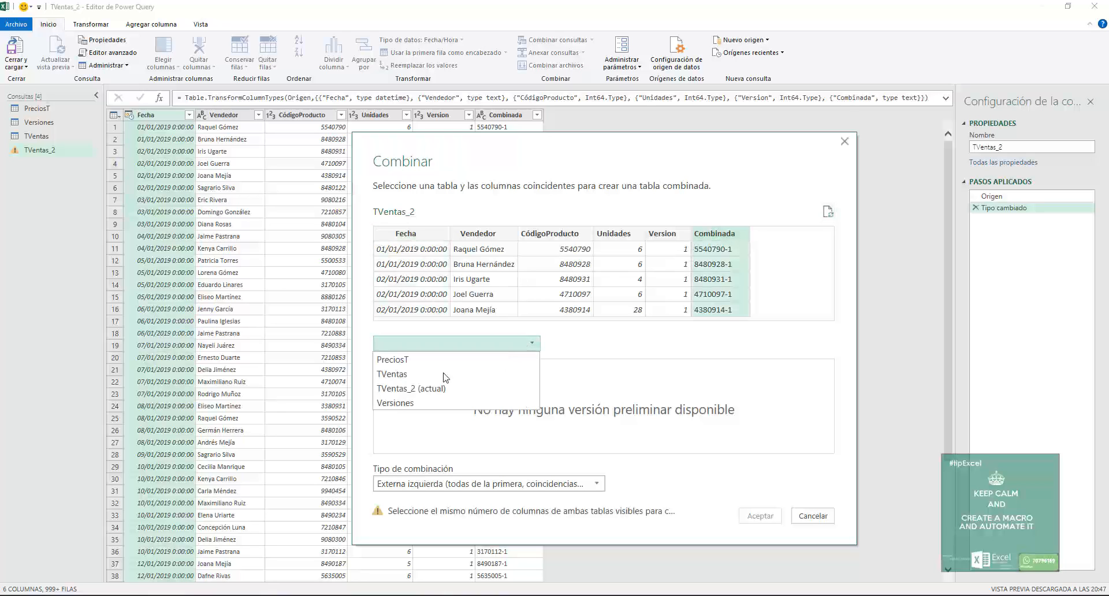
pyautogui.click(404, 360)
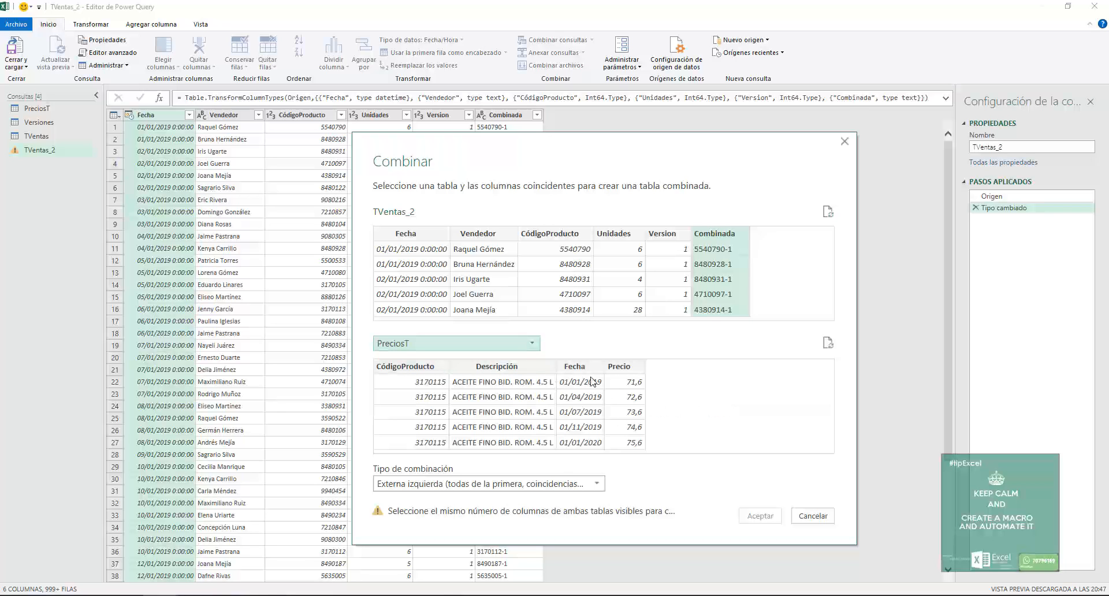
pyautogui.click(815, 523)
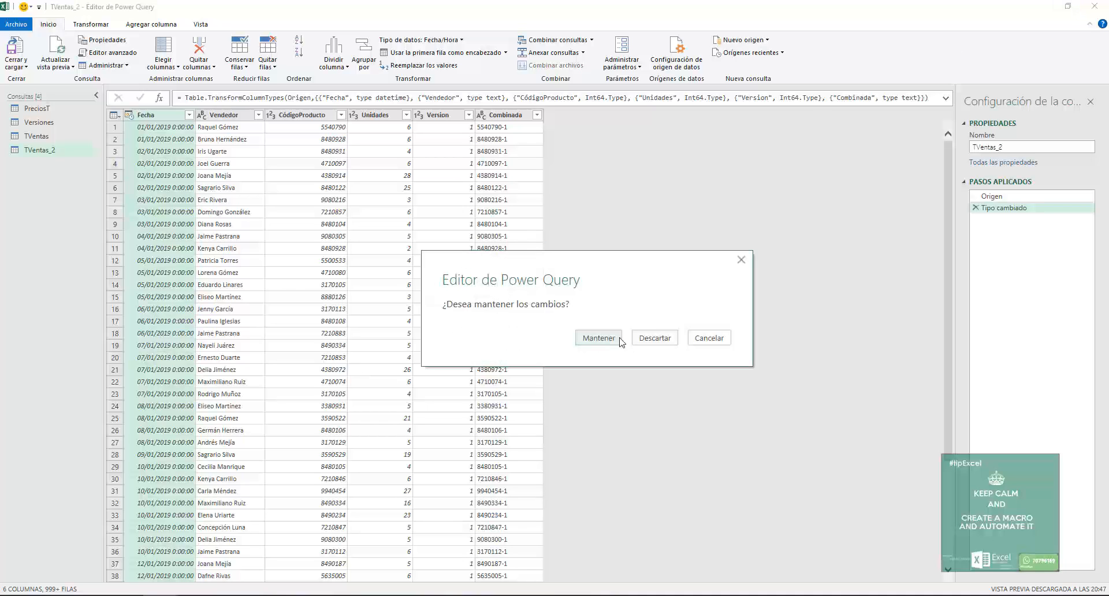
# - Close the editor keeping the TVentas_2 query, and load the Precios Tab table into the Power Query Editor as a new query
pyautogui.click(599, 339)
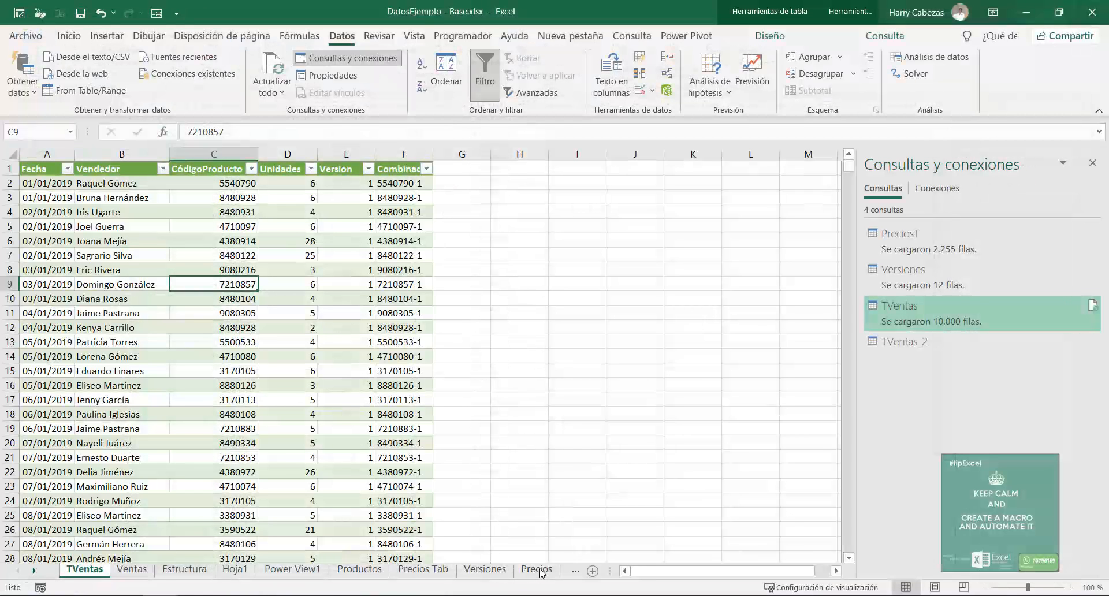
pyautogui.click(490, 570)
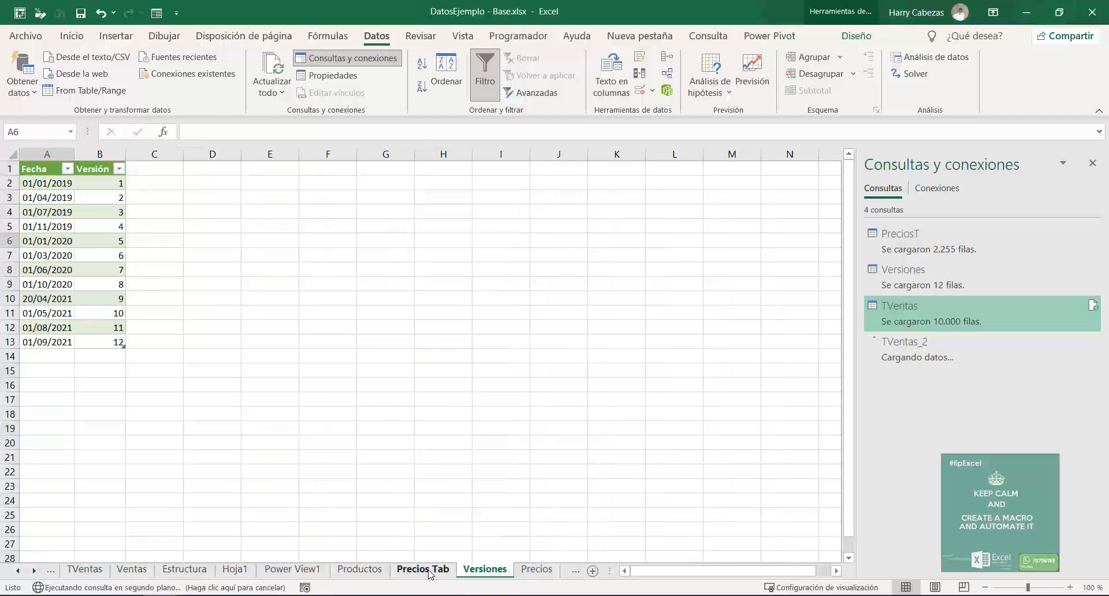
pyautogui.click(426, 570)
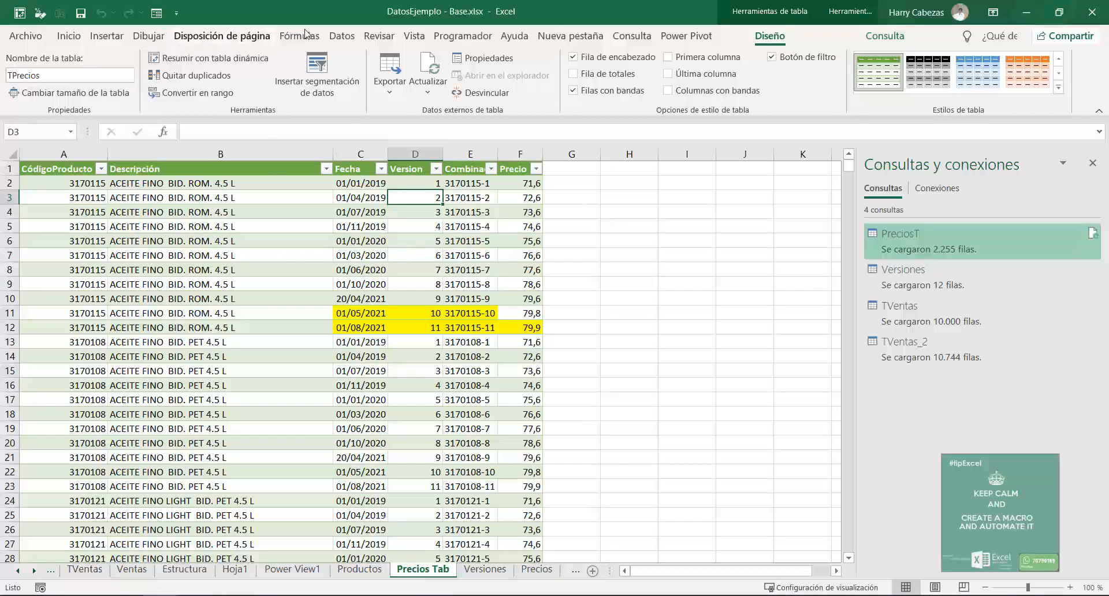
pyautogui.click(342, 36)
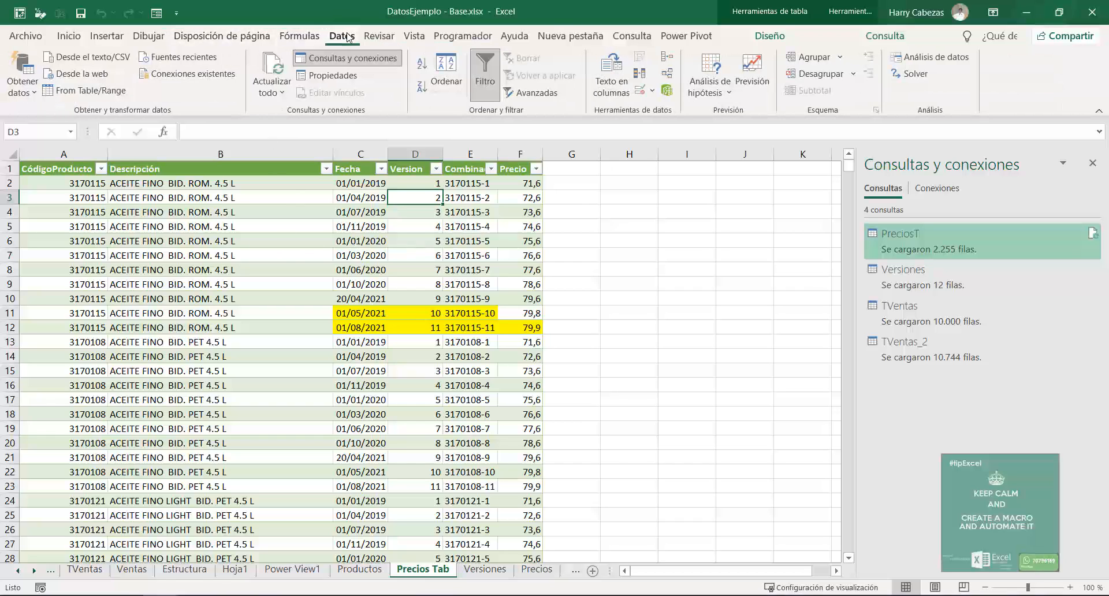
pyautogui.click(76, 90)
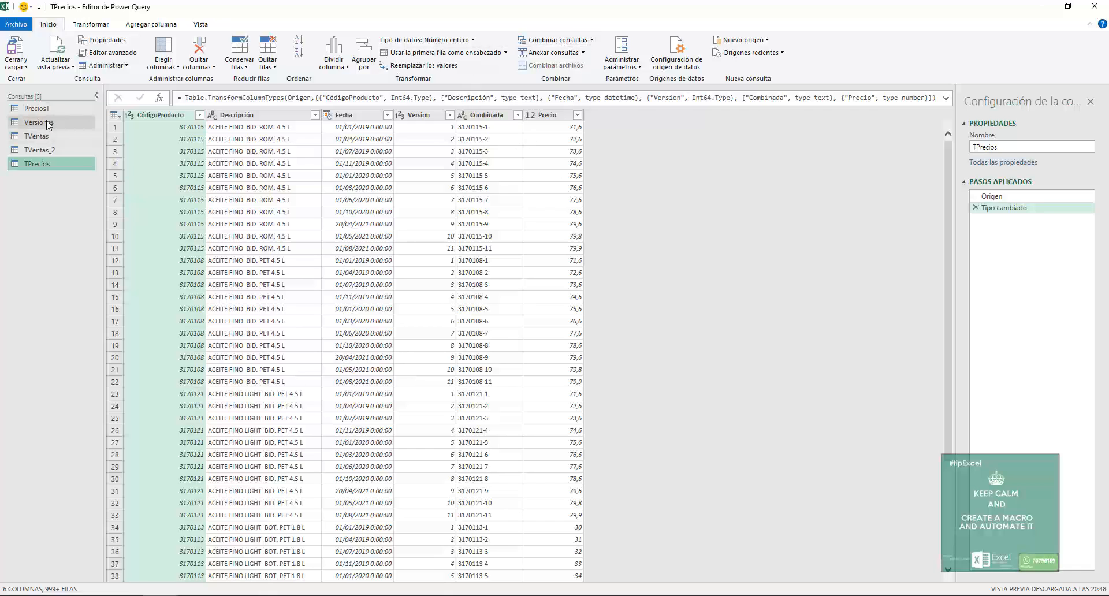
# - Merge TVentas_2 with TPrecios on their Combinada columns using a left outer join
pyautogui.click(47, 151)
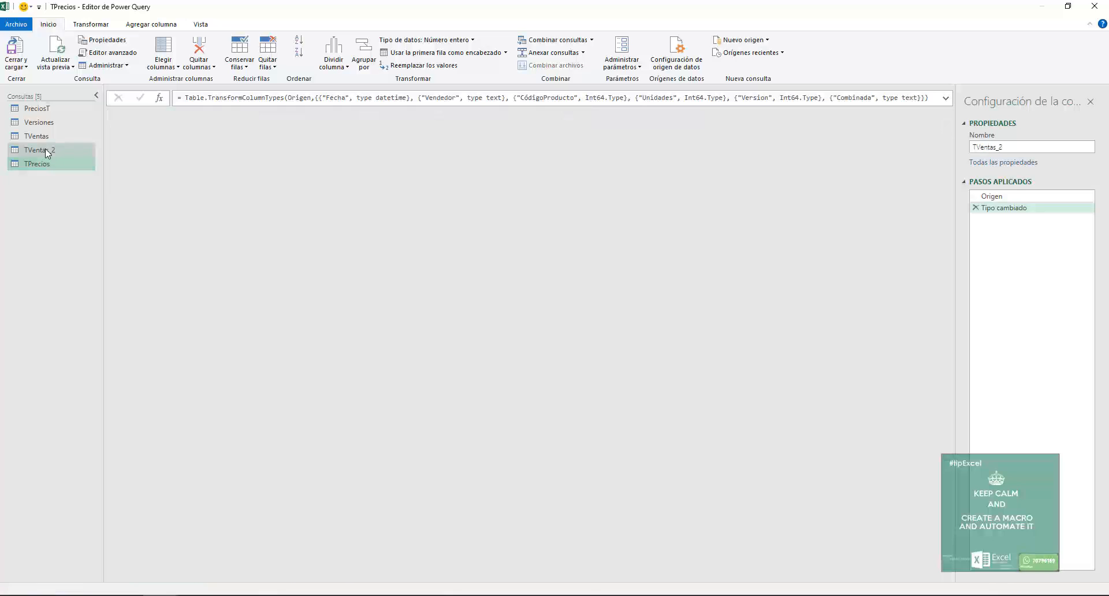
pyautogui.click(592, 39)
pyautogui.click(569, 64)
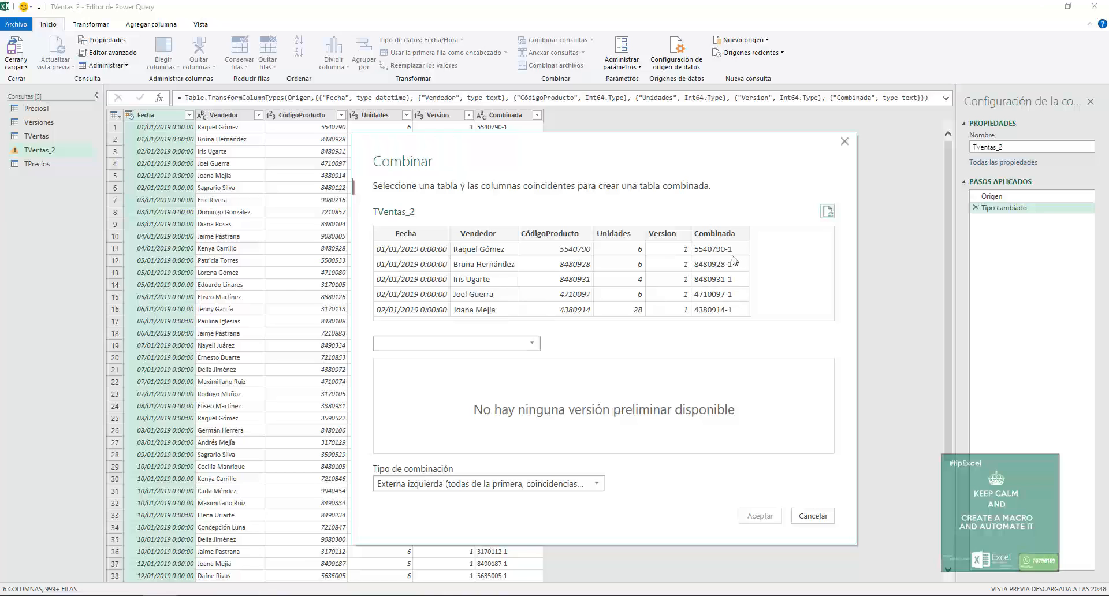
pyautogui.click(723, 240)
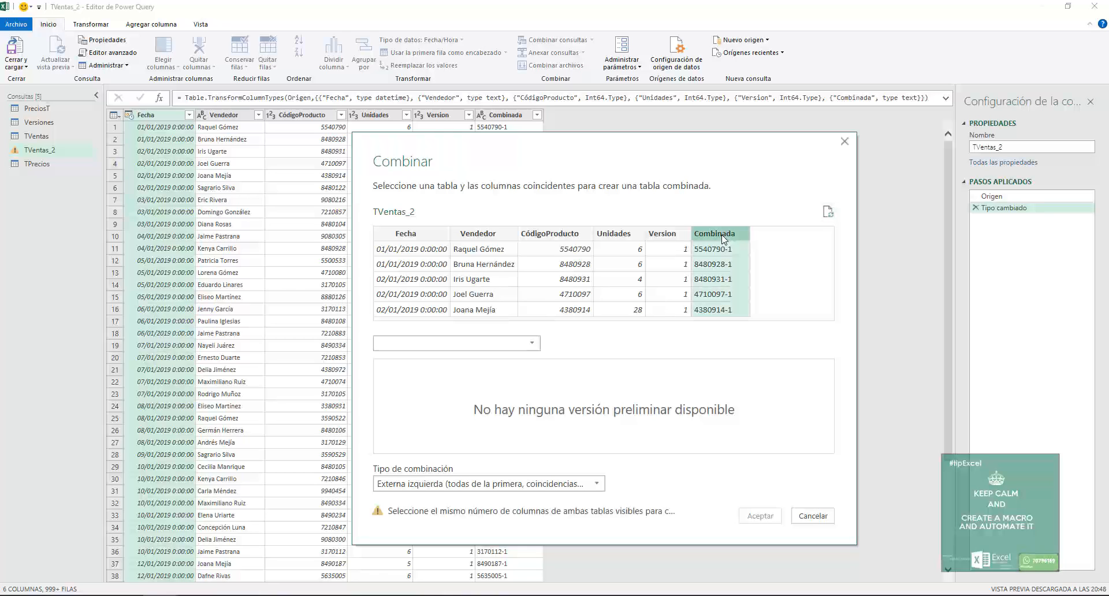
pyautogui.click(531, 343)
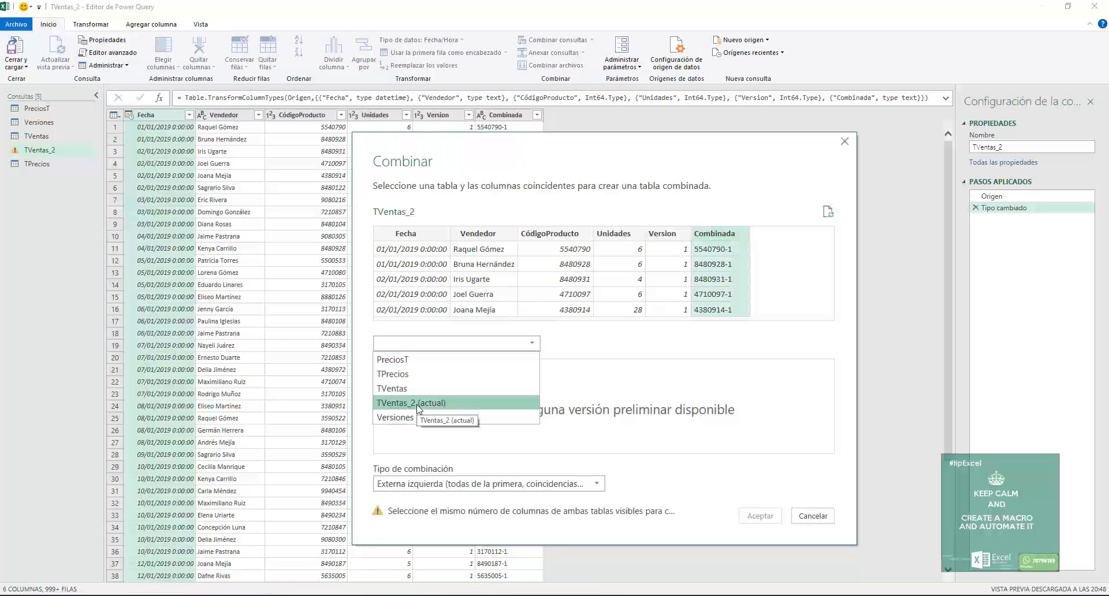
pyautogui.click(419, 409)
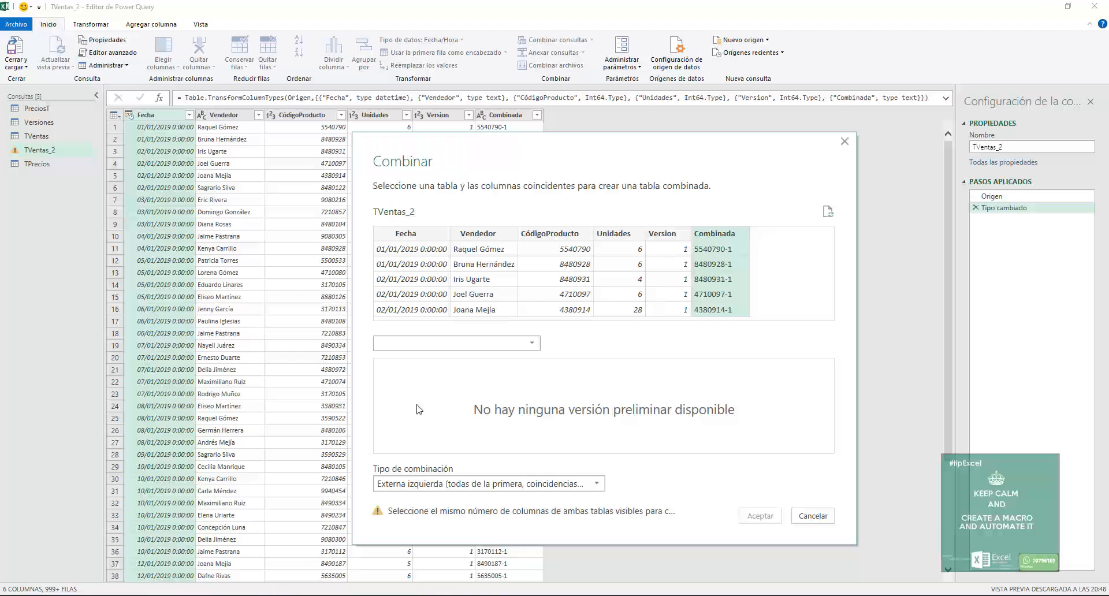
pyautogui.click(525, 349)
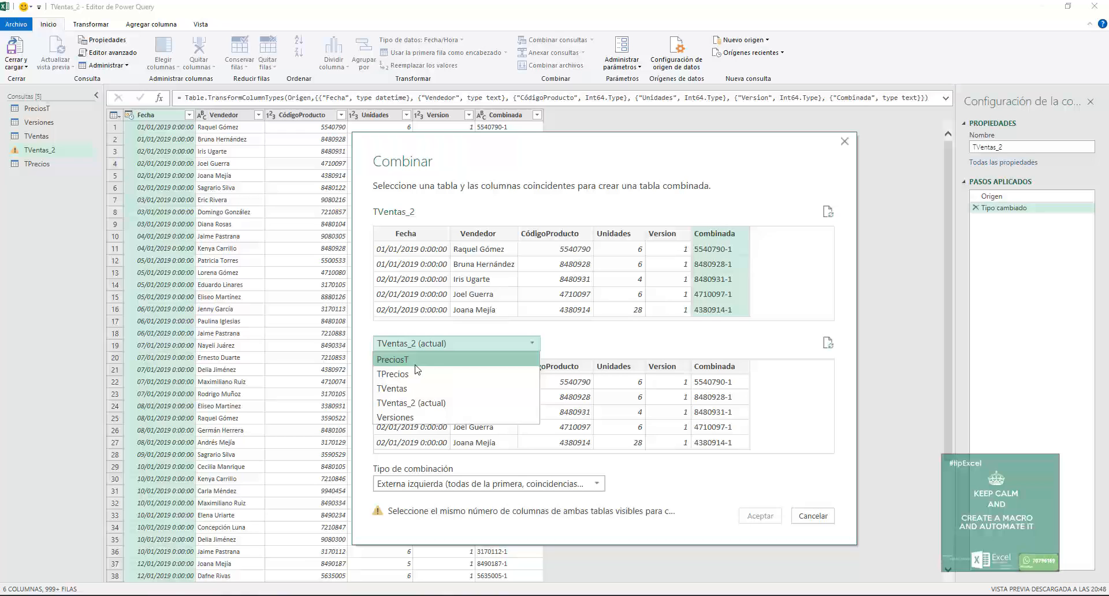
pyautogui.click(417, 364)
pyautogui.click(463, 350)
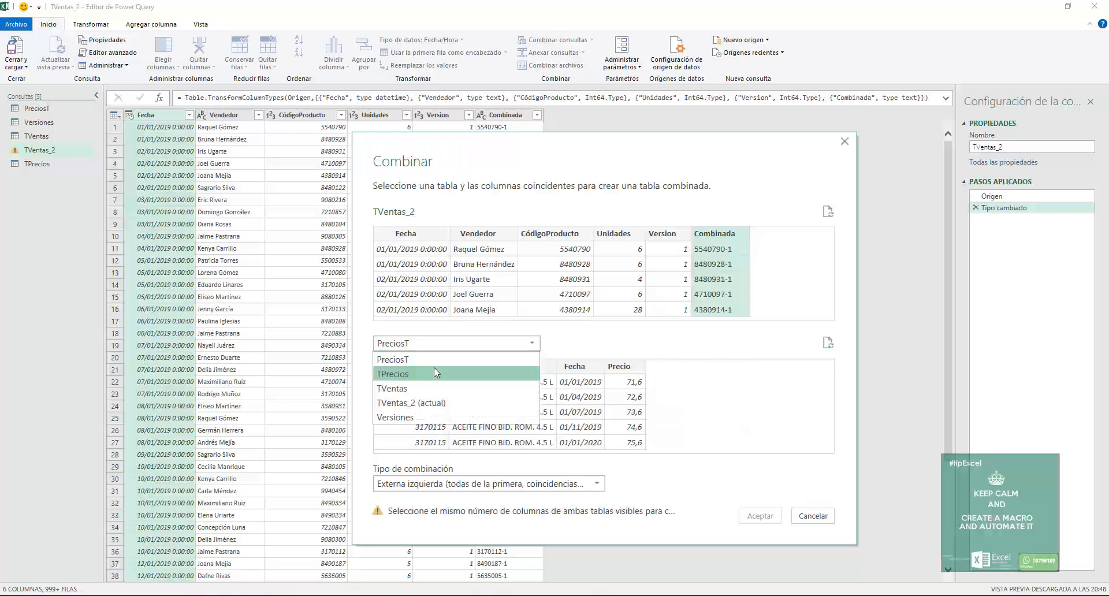
pyautogui.click(425, 370)
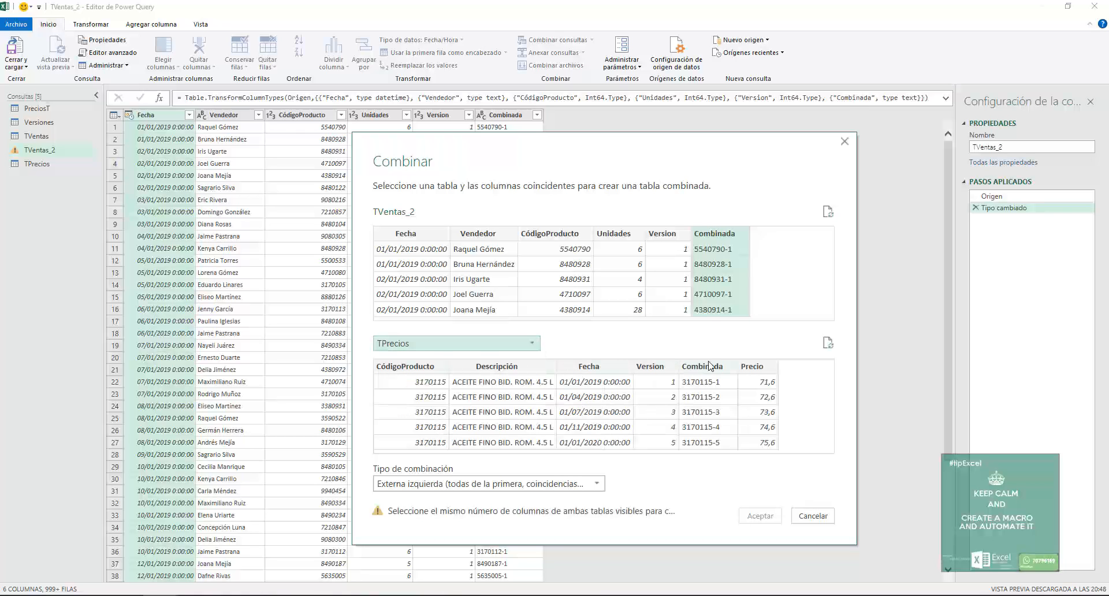
pyautogui.click(702, 366)
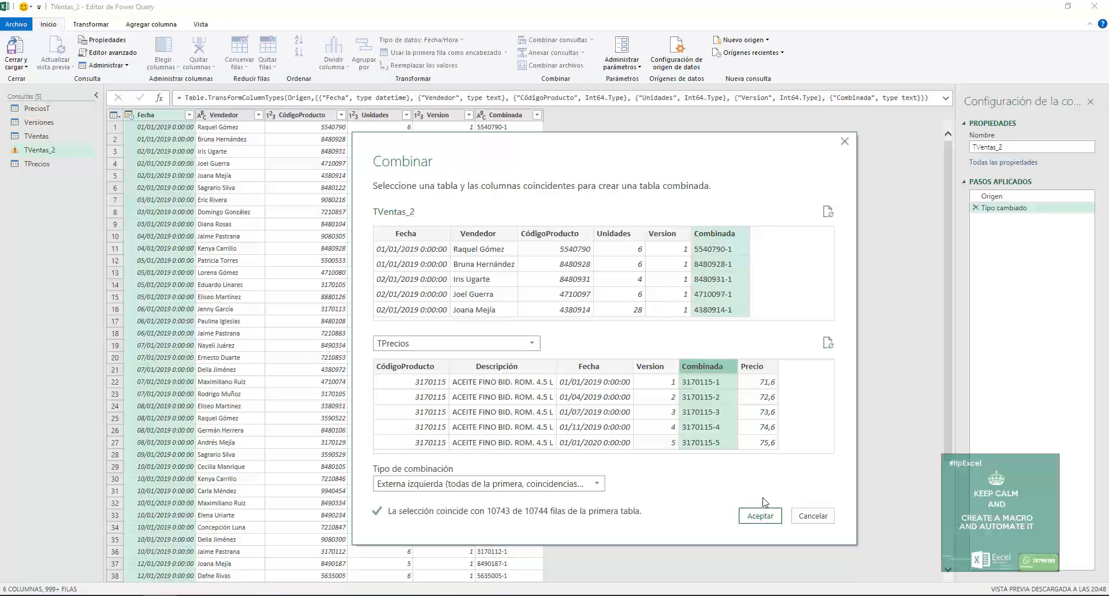
pyautogui.click(765, 517)
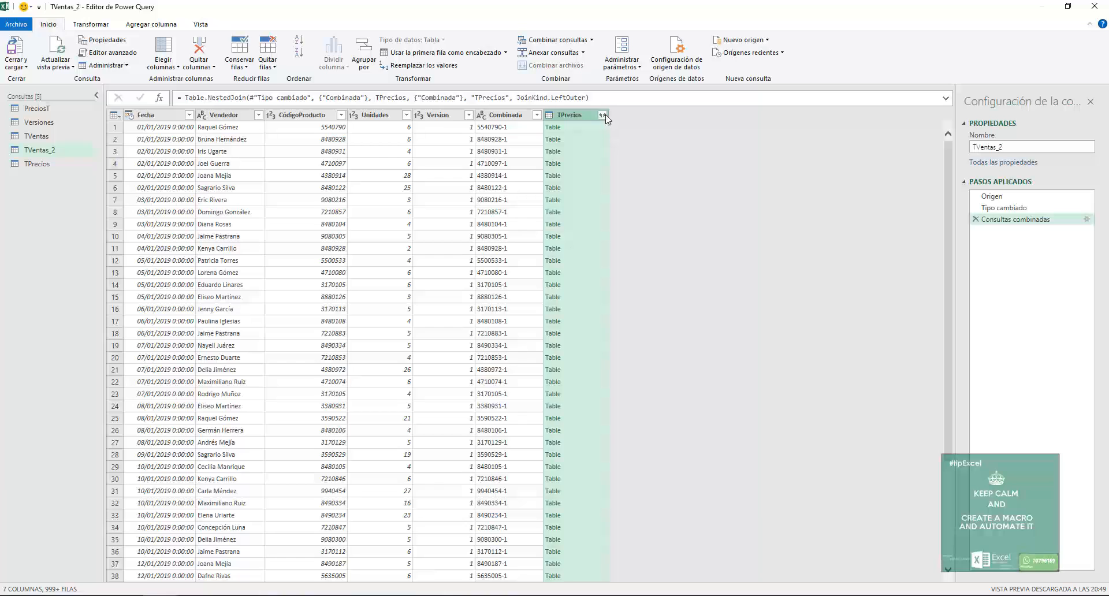
# - Expand the merged TPrecios column to only the Precio field, without the original column name as prefix
pyautogui.click(604, 116)
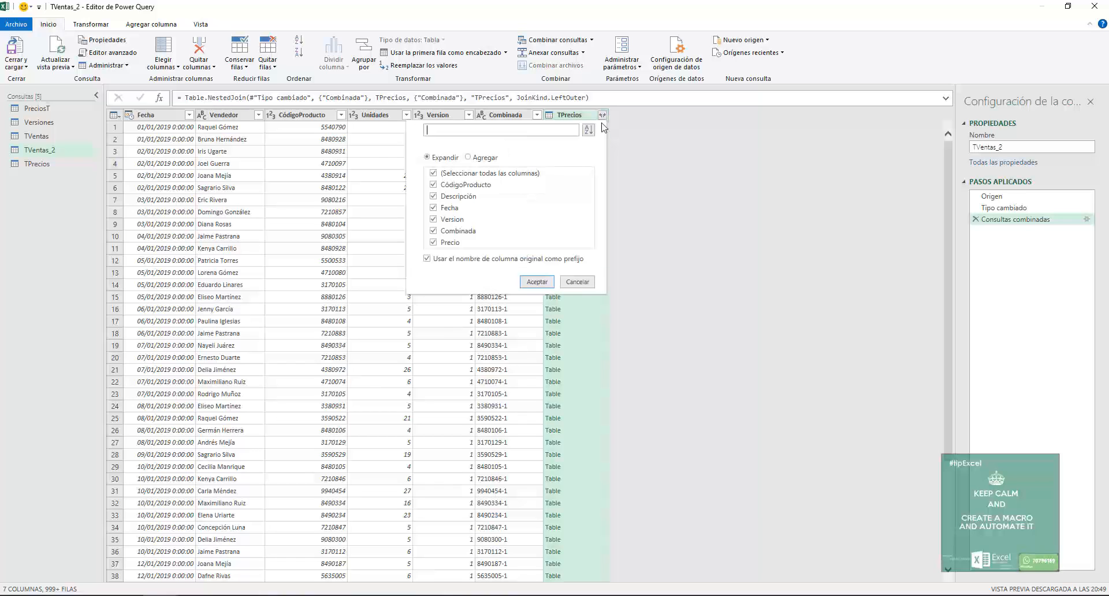
pyautogui.click(434, 173)
pyautogui.click(434, 243)
pyautogui.click(438, 261)
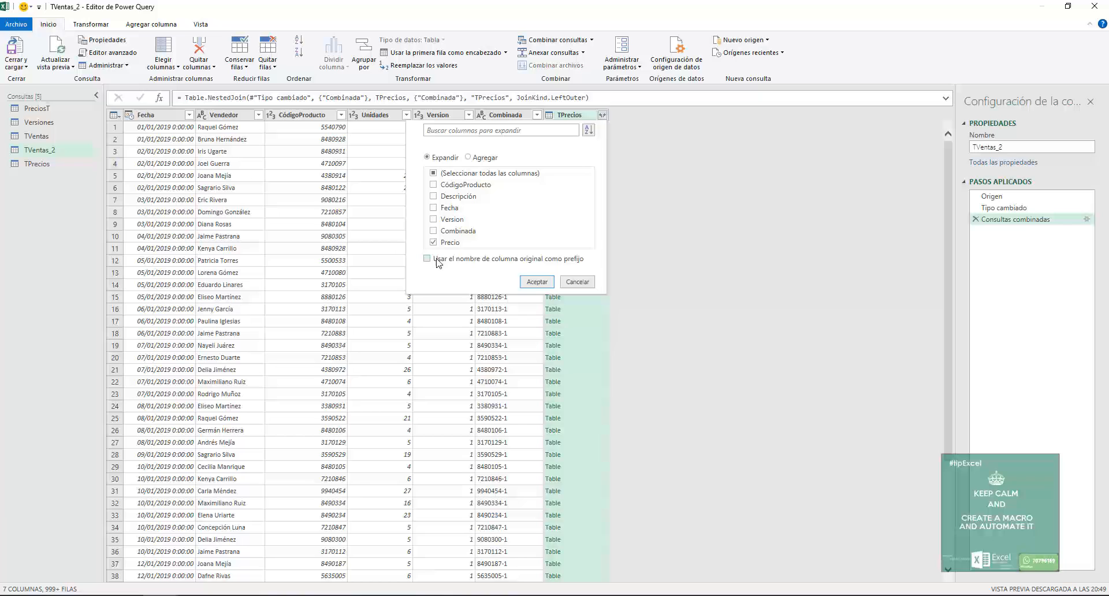
pyautogui.click(537, 282)
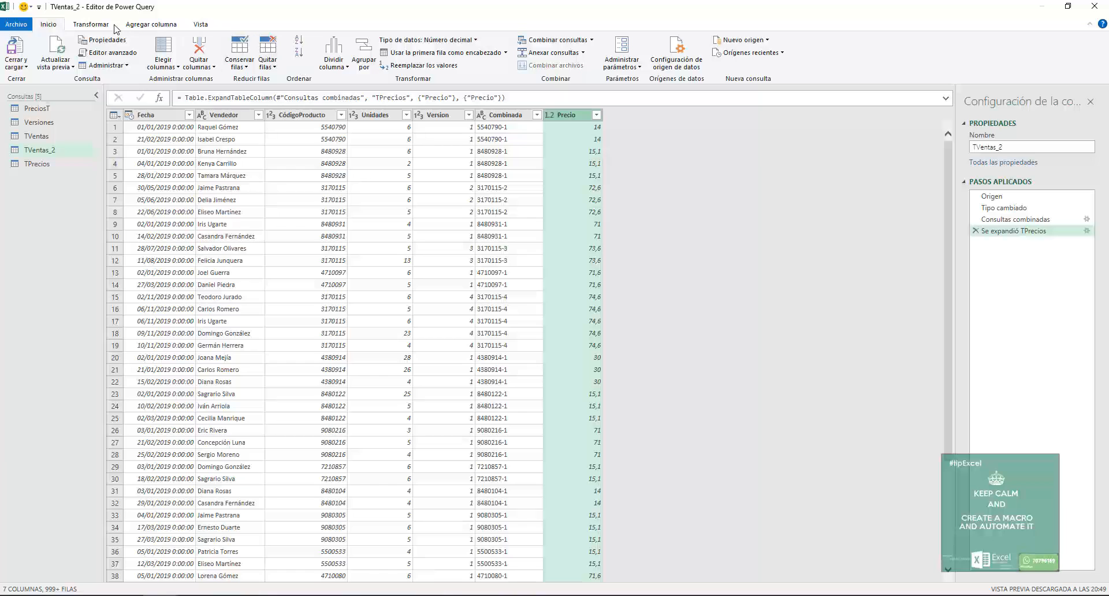
# - Add a column that multiplies Precio by Unidades and rename it Total
pyautogui.click(164, 26)
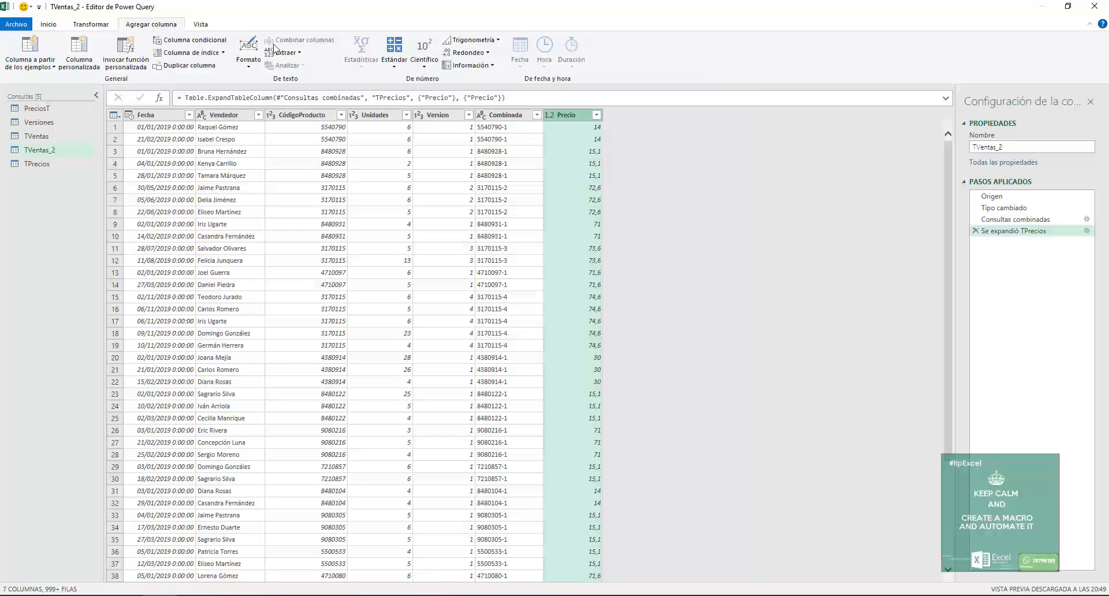
pyautogui.click(391, 65)
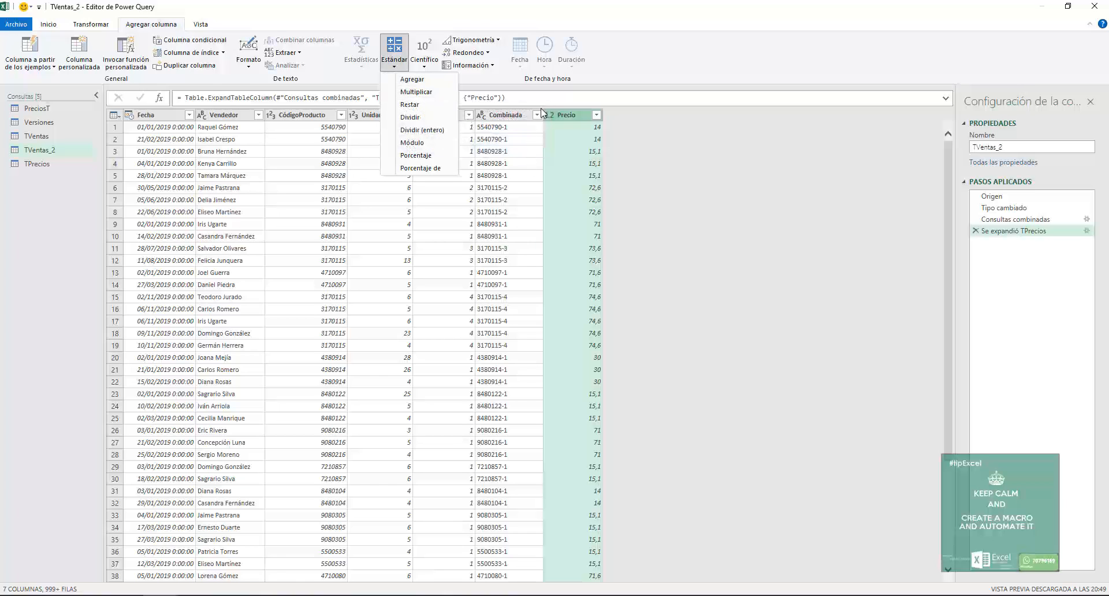
pyautogui.press('Escape')
pyautogui.keyDown('ctrl'); pyautogui.click(372, 115); pyautogui.keyUp('ctrl')
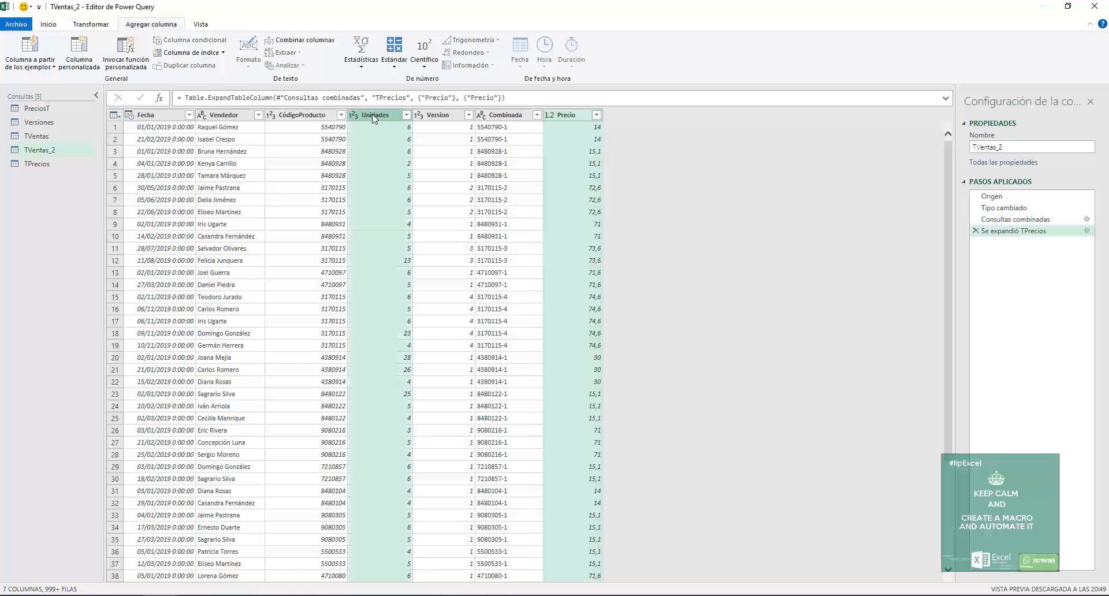
pyautogui.click(394, 67)
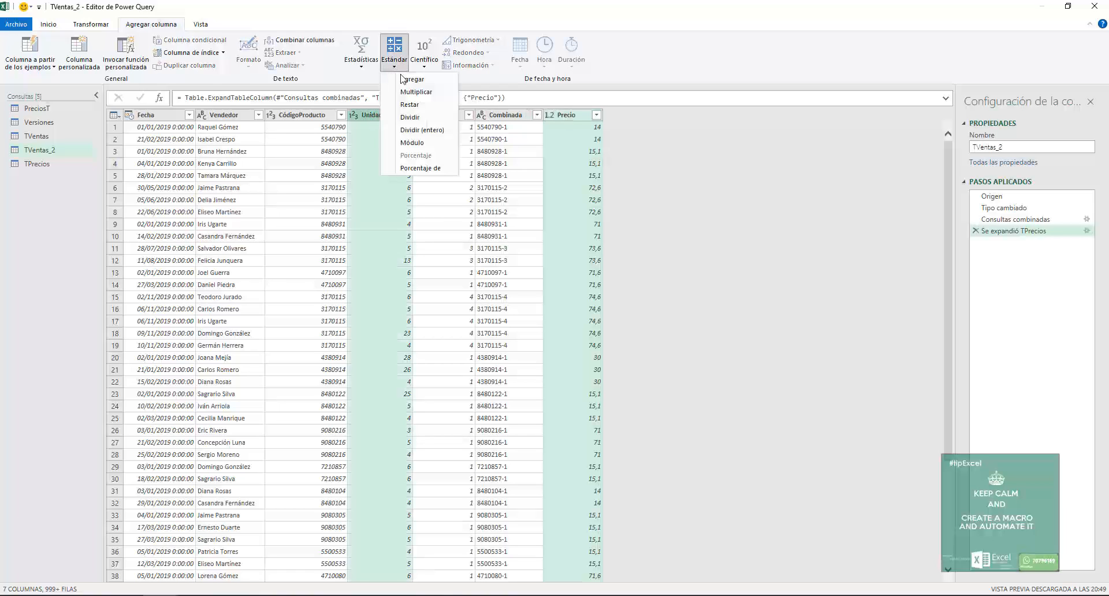
pyautogui.click(418, 93)
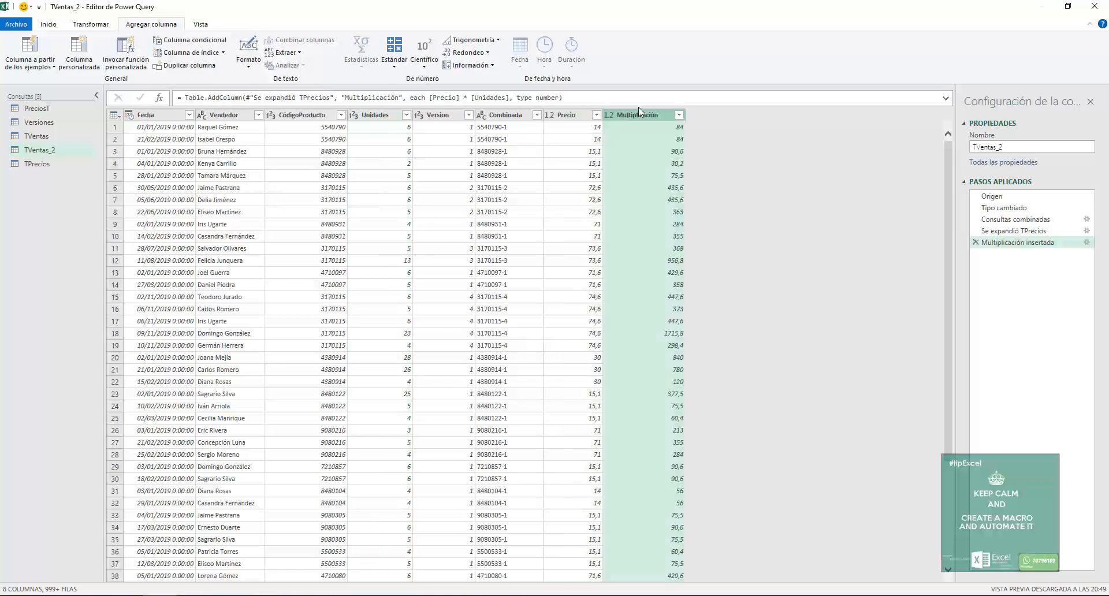
pyautogui.doubleClick(637, 115)
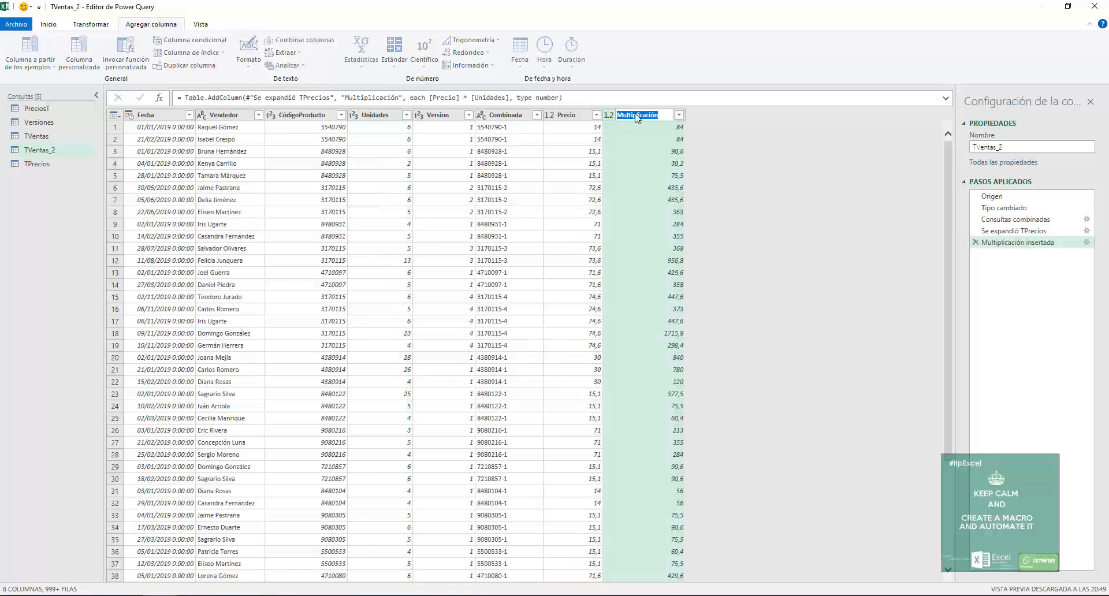
pyautogui.write('Total')
pyautogui.press('Return')
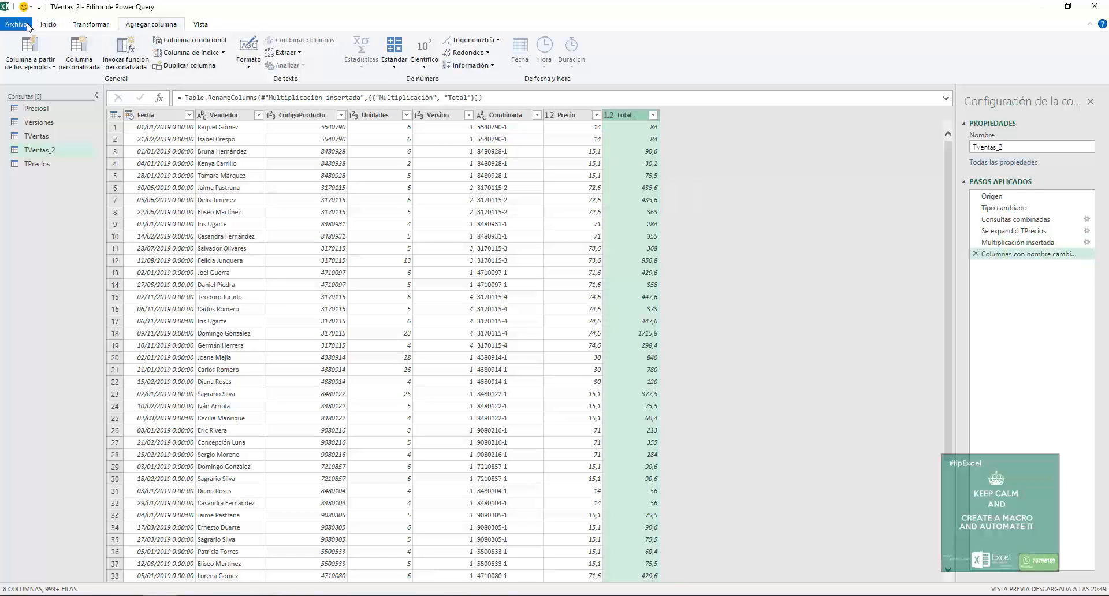
# - Close the Power Query Editor and load the TVentas_2 and TPrecios queries into the workbook
pyautogui.click(58, 25)
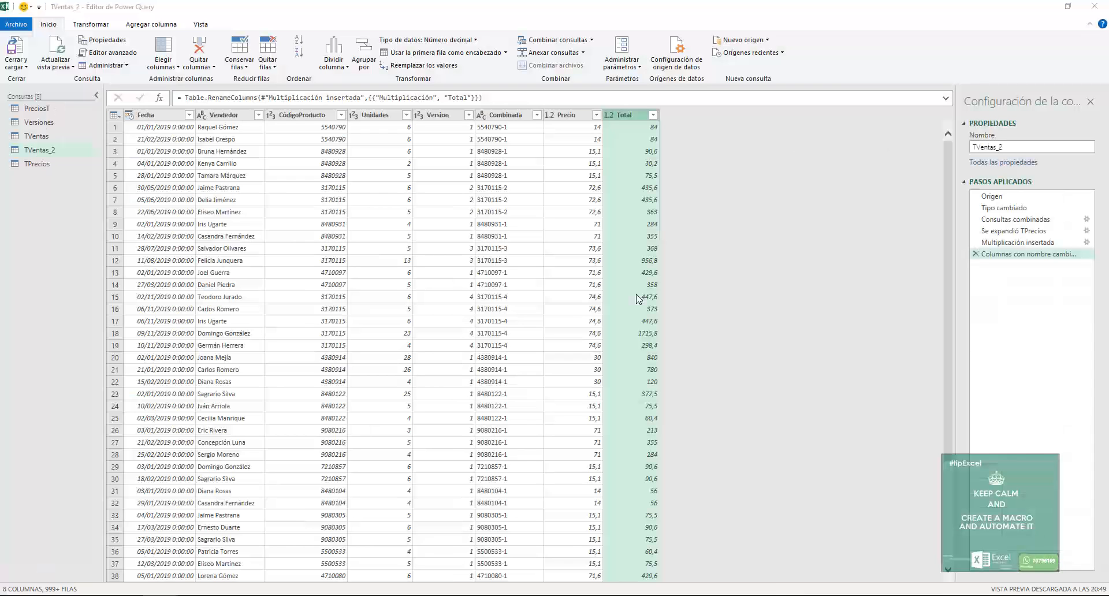
pyautogui.click(22, 51)
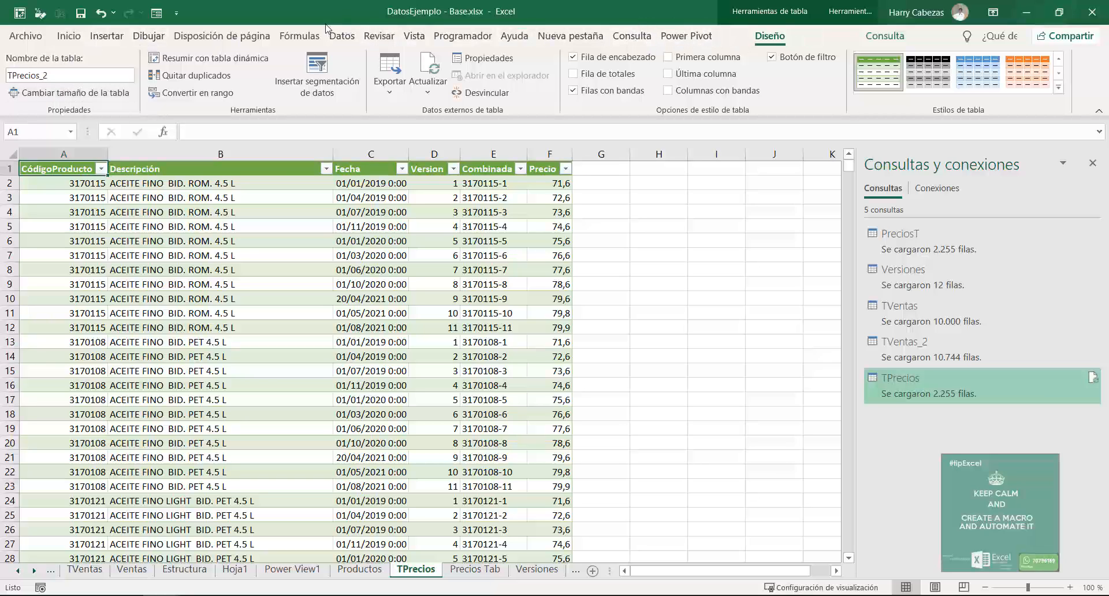
# - Open the Power Query Editor and display the TVentas_2 query
pyautogui.click(342, 36)
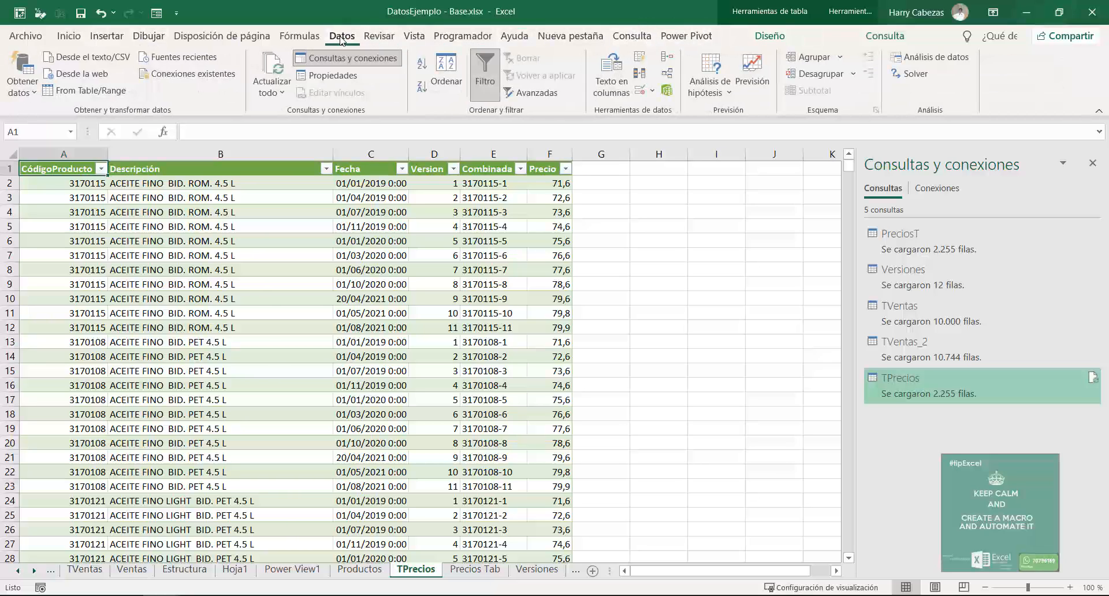
pyautogui.click(21, 86)
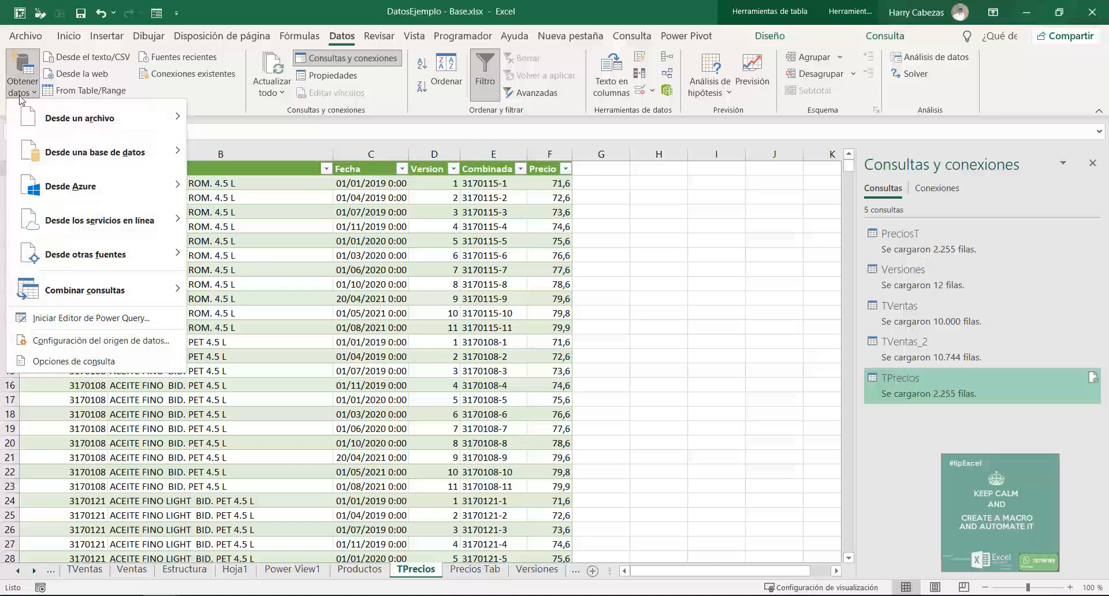
pyautogui.click(83, 326)
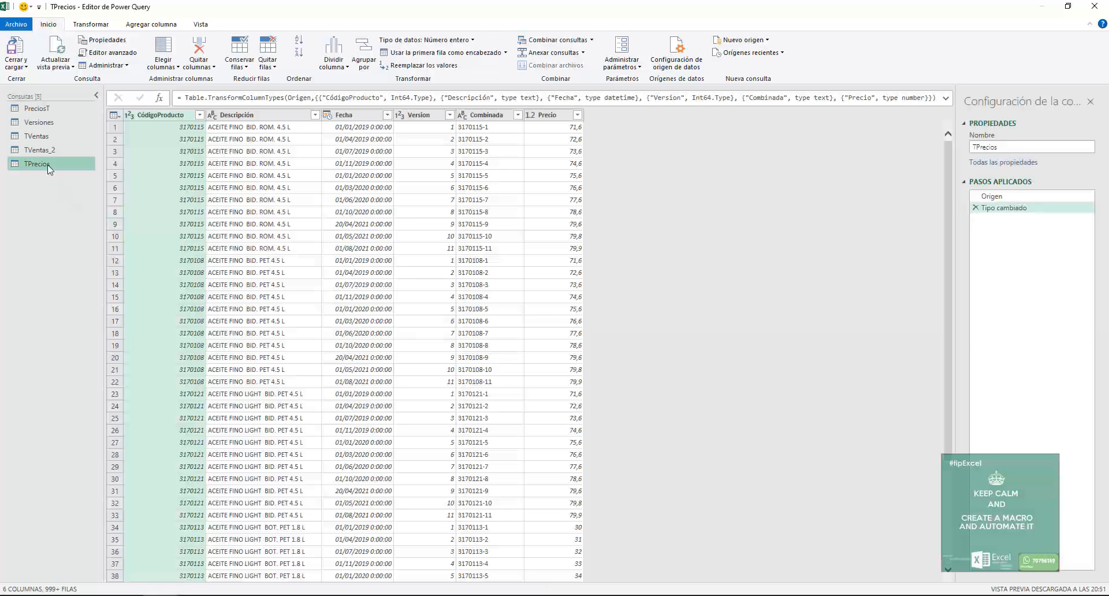
pyautogui.rightClick(48, 110)
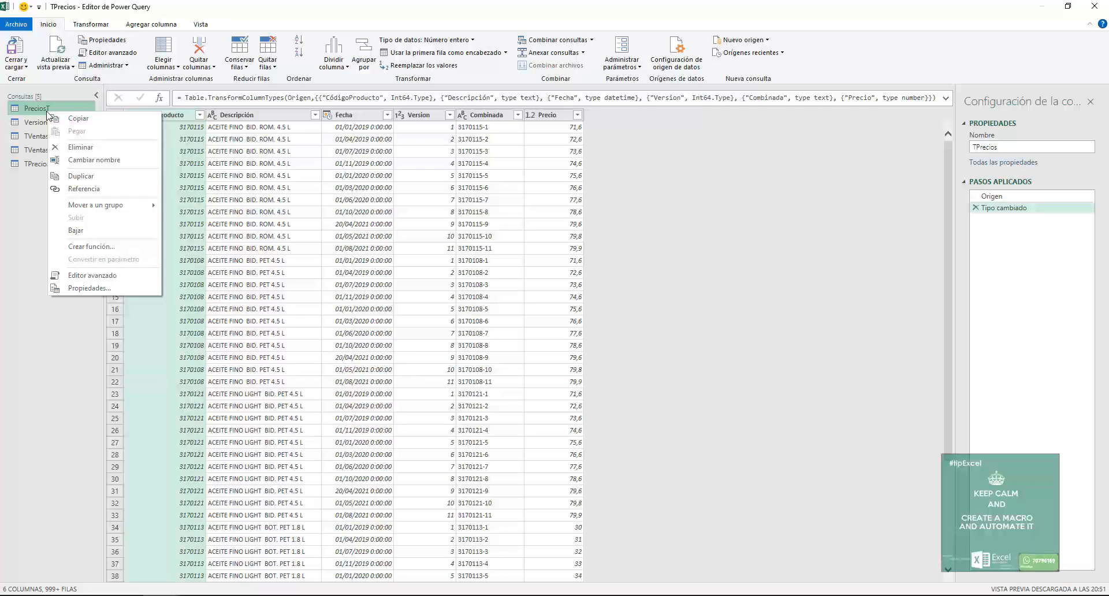
pyautogui.rightClick(30, 122)
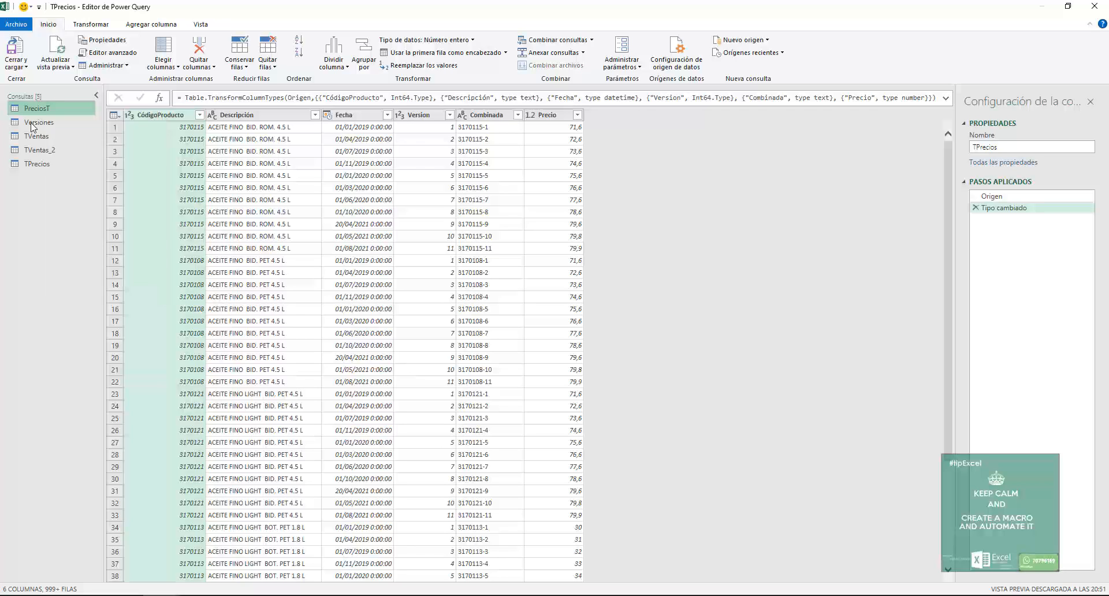
pyautogui.rightClick(30, 123)
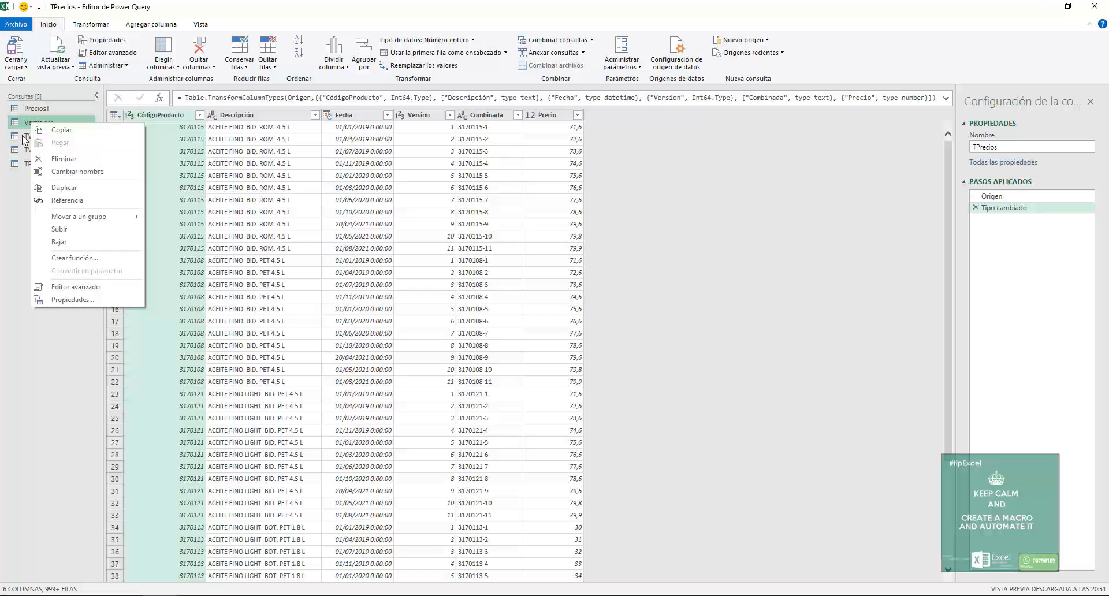
pyautogui.click(26, 137)
pyautogui.click(33, 156)
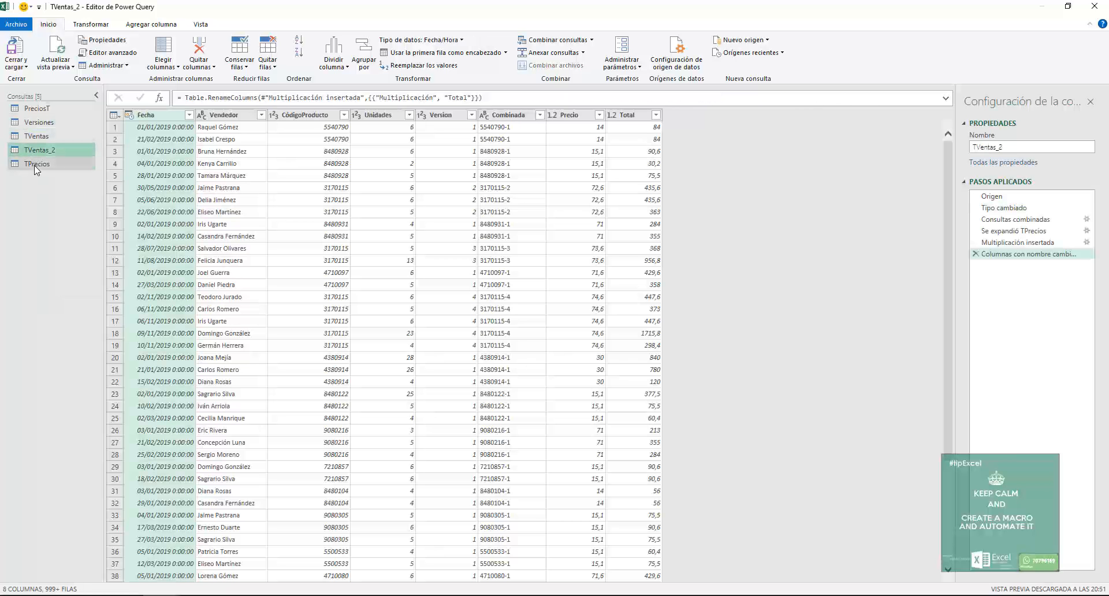
# - Try removing the Version and Combinada columns from the TPrecios query, and discard the removal step
pyautogui.click(37, 166)
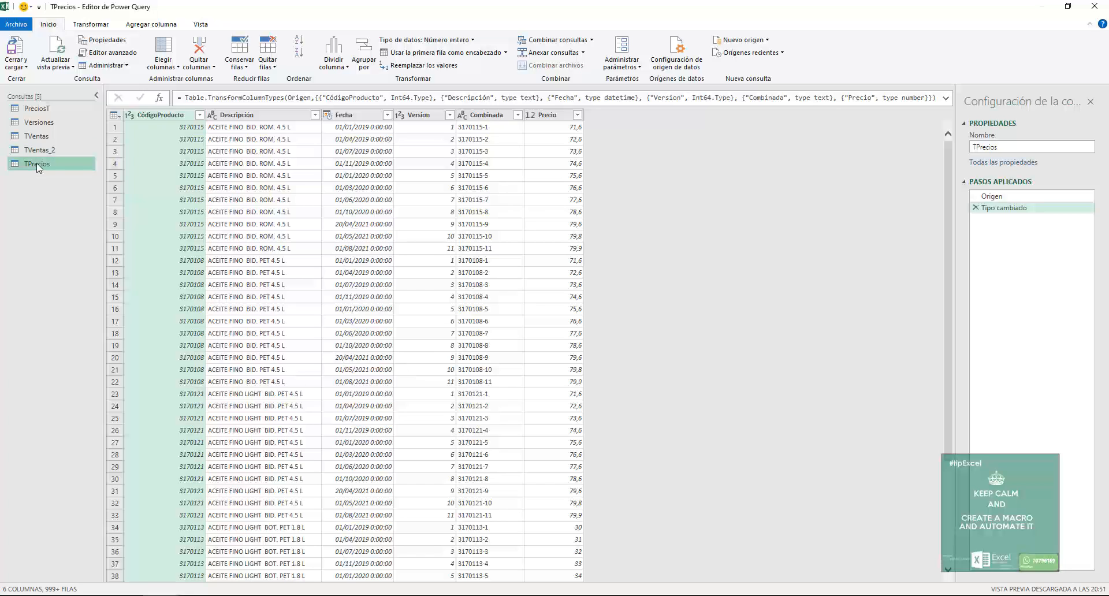
pyautogui.click(413, 114)
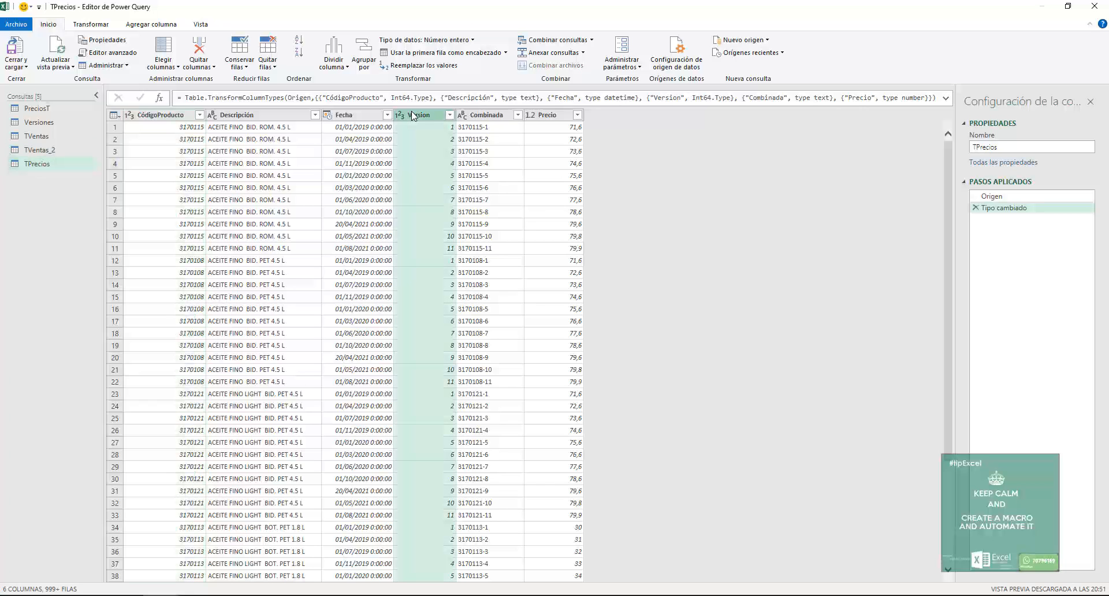
pyautogui.rightClick(412, 111)
pyautogui.click(445, 131)
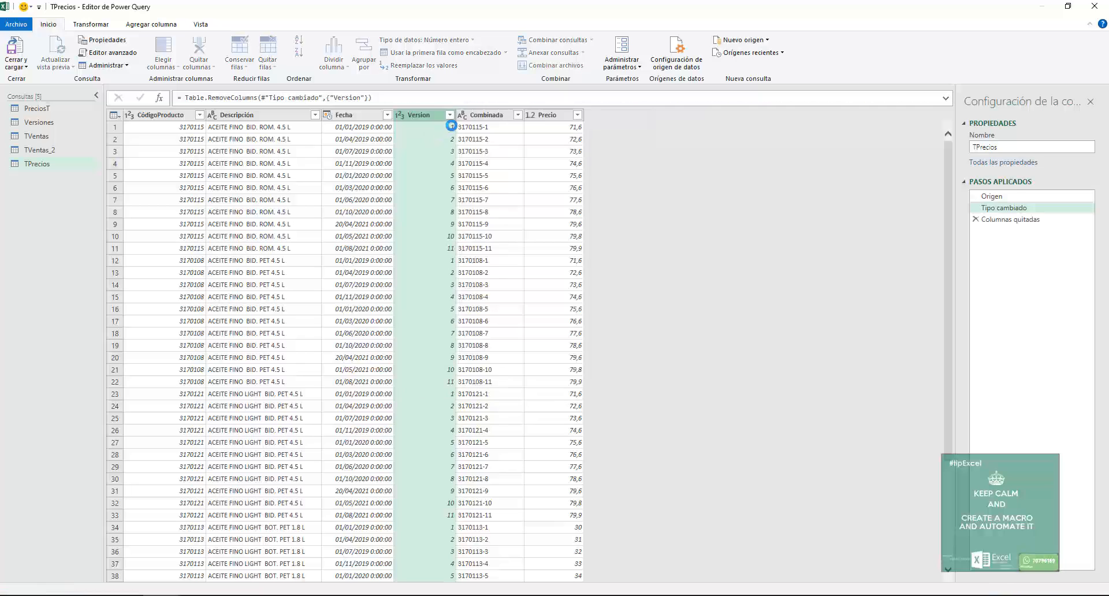
pyautogui.rightClick(425, 117)
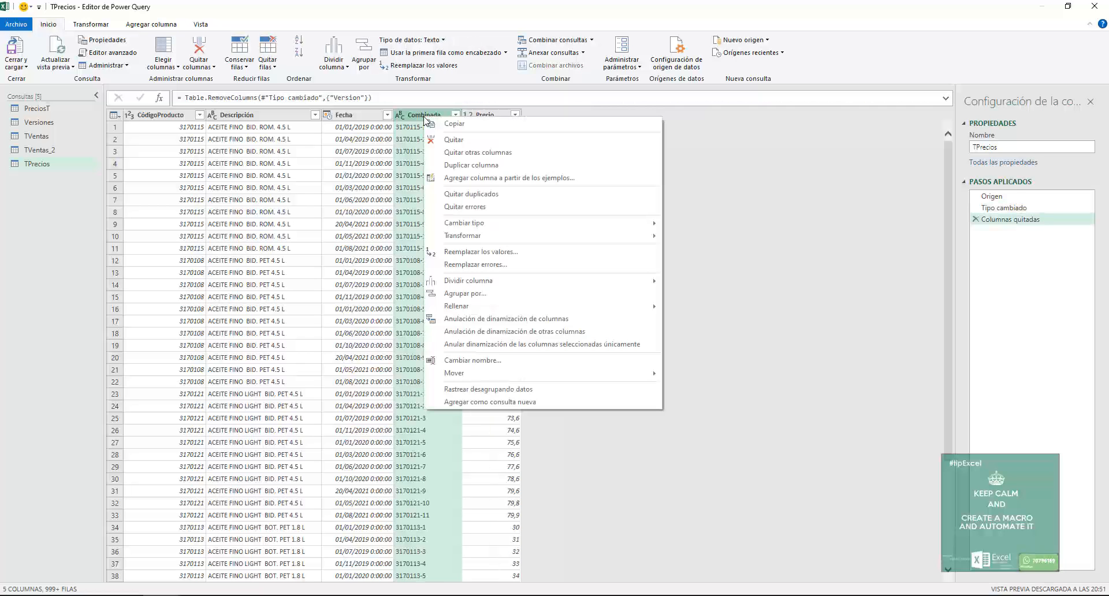
pyautogui.click(432, 139)
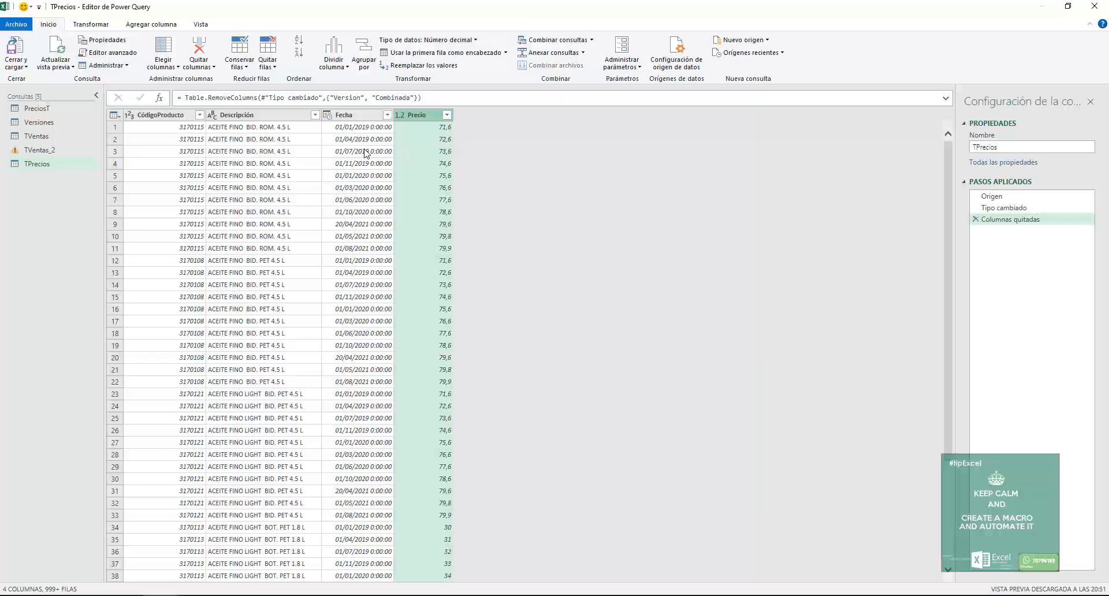
pyautogui.click(975, 219)
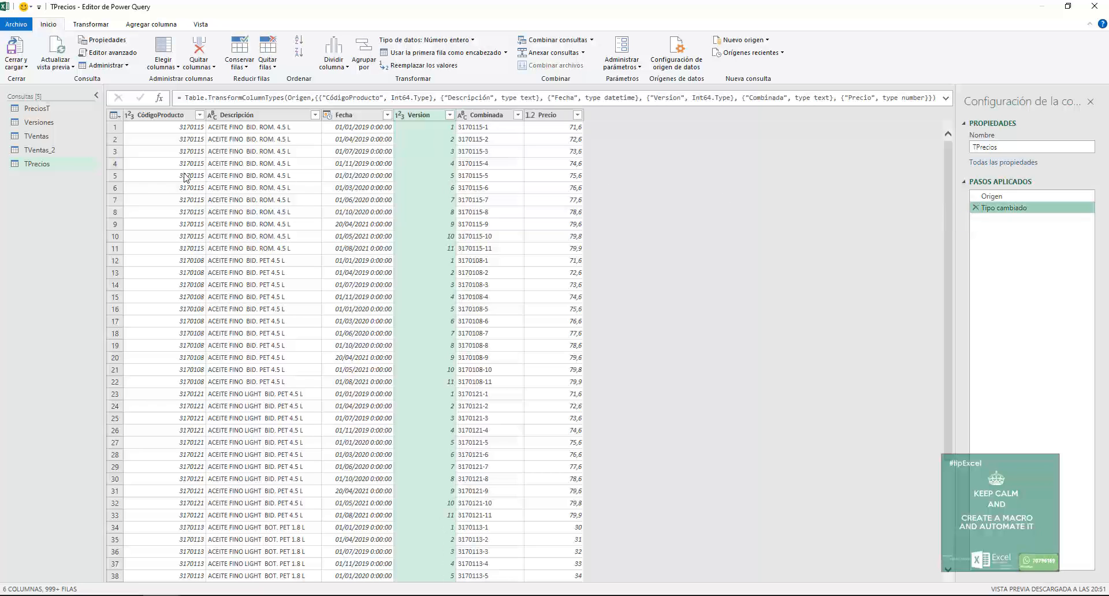
# - Remove the Version and Combinada columns from TVentas_2 and change its Fecha column to the Date type
pyautogui.click(41, 149)
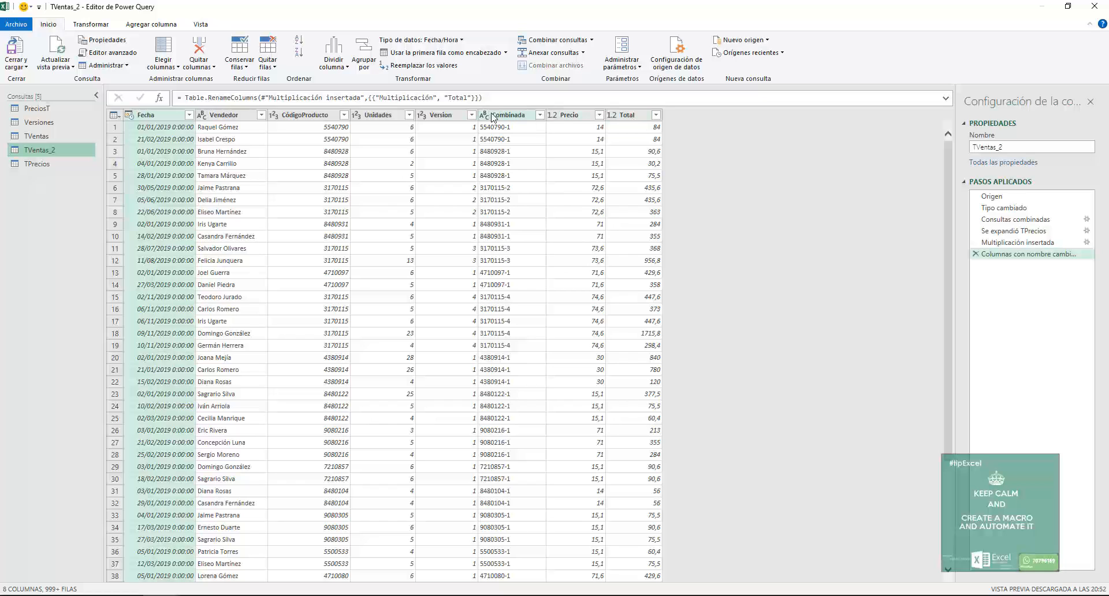
pyautogui.click(441, 118)
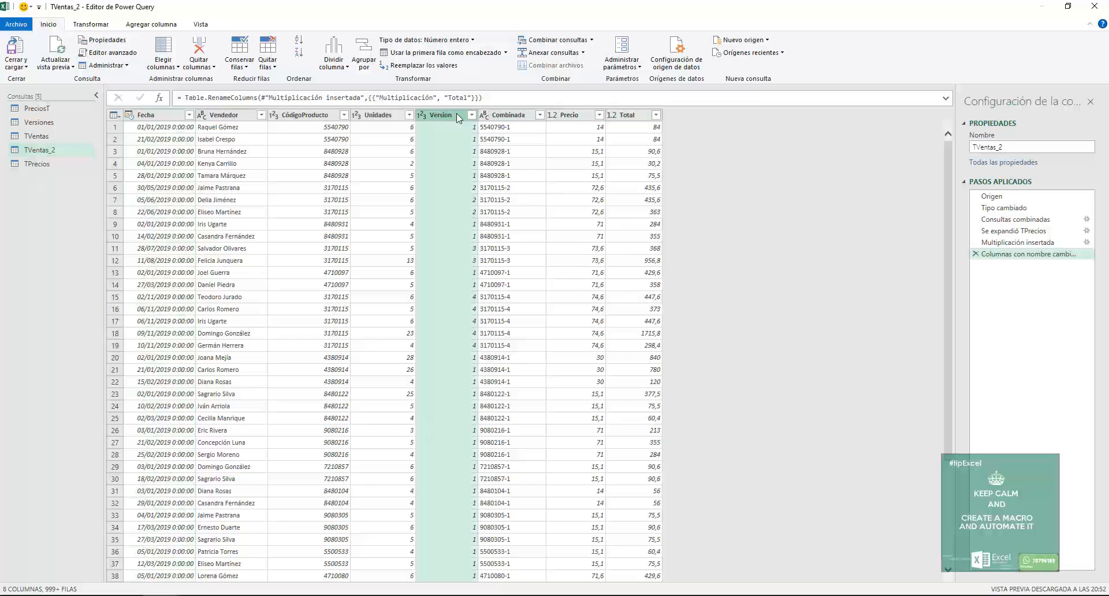
pyautogui.keyDown('ctrl'); pyautogui.click(512, 118); pyautogui.keyUp('ctrl')
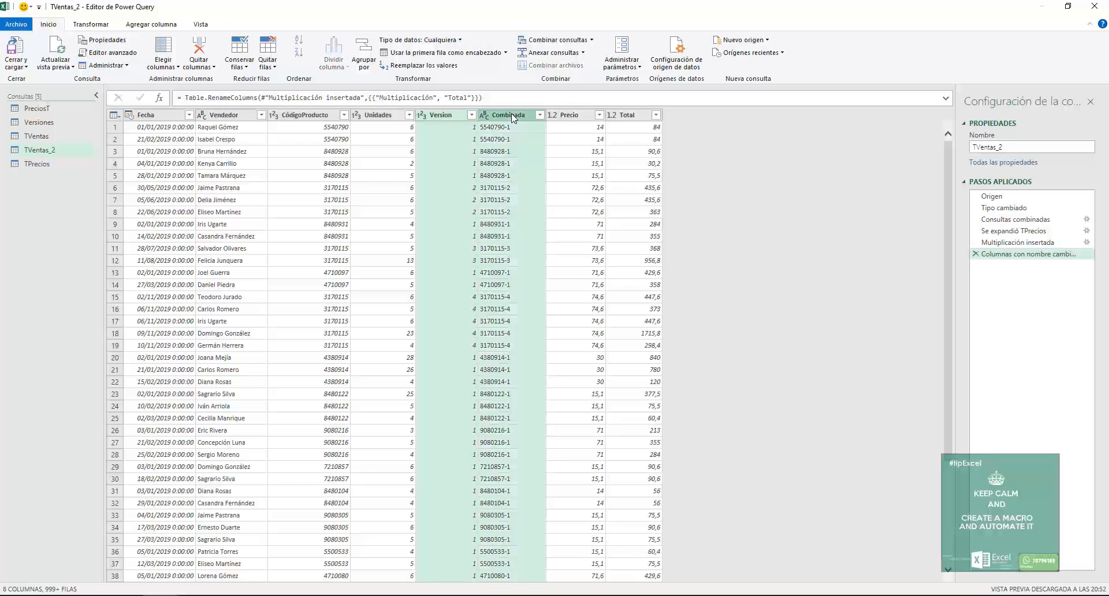
pyautogui.rightClick(512, 118)
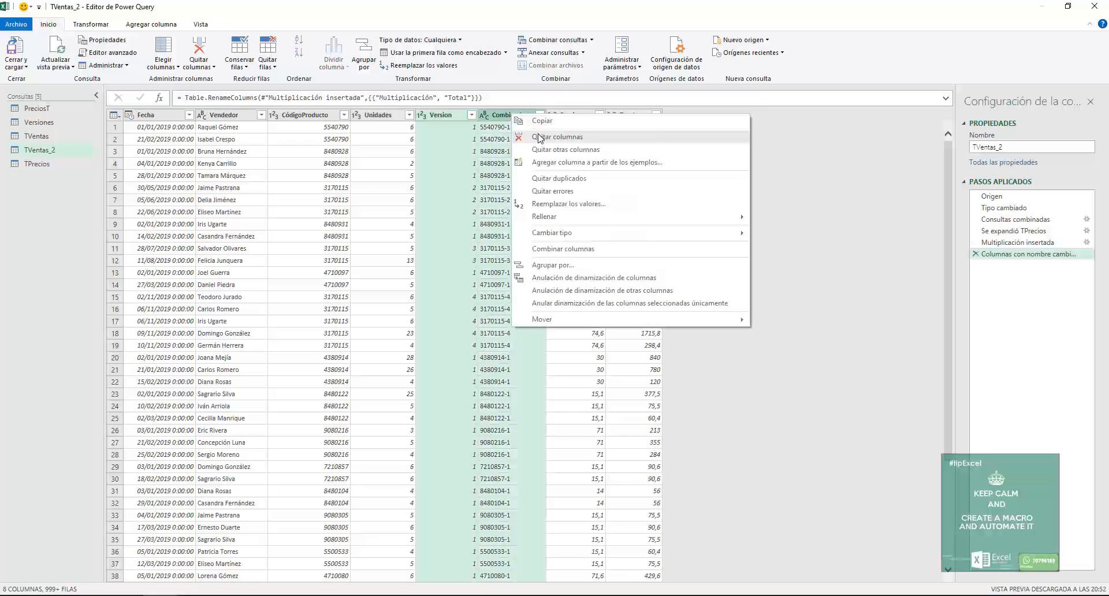
pyautogui.click(538, 139)
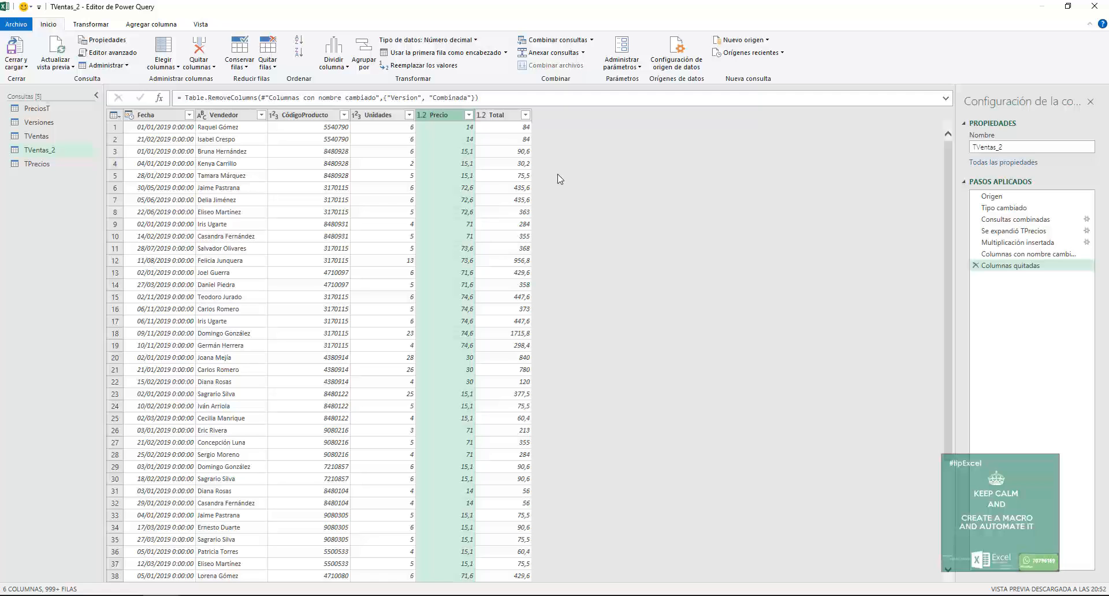
pyautogui.click(130, 115)
pyautogui.click(153, 194)
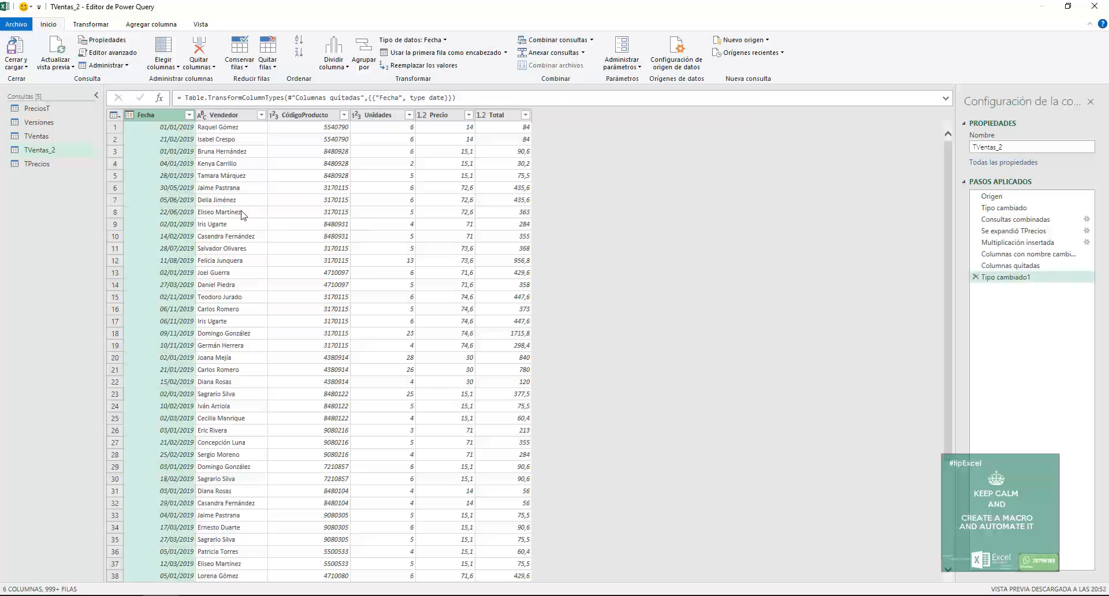
# - Move the TPrecios query into a new query group named Intermedias
pyautogui.click(34, 165)
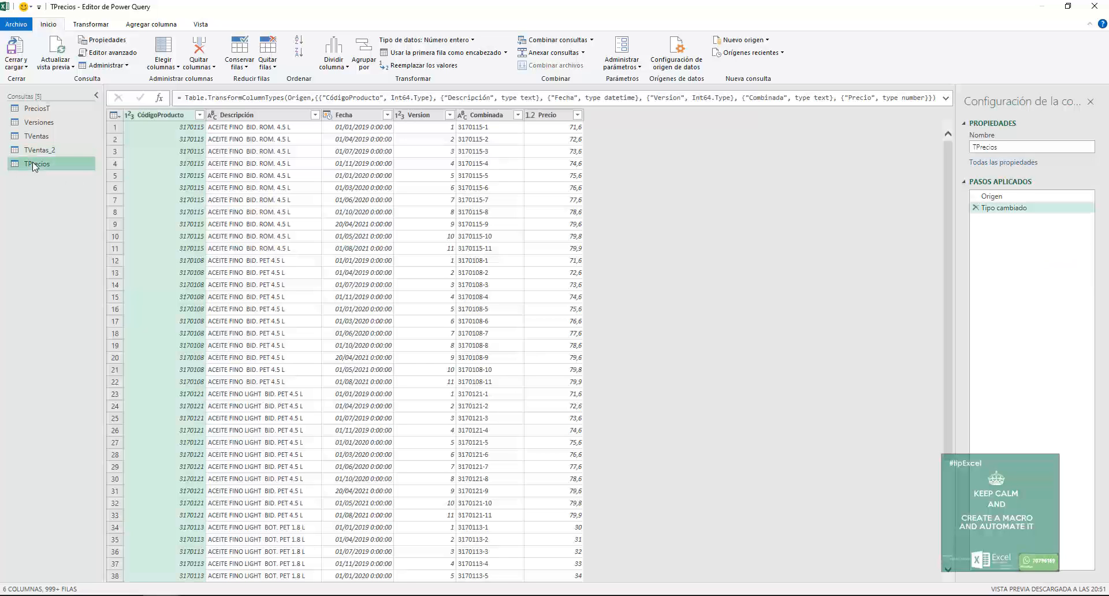
pyautogui.rightClick(34, 166)
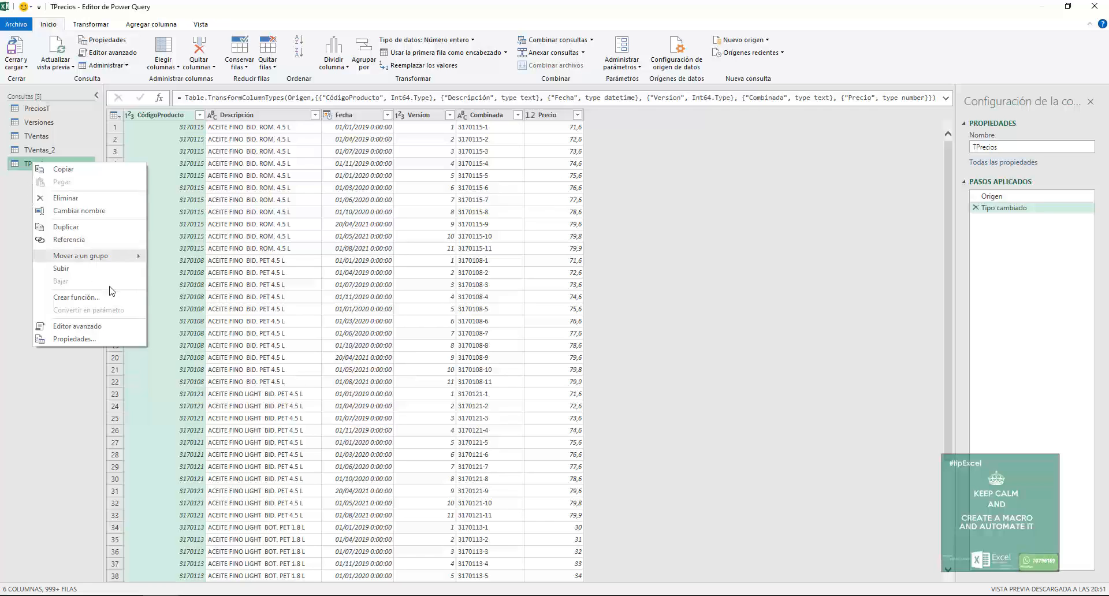
pyautogui.press('Escape')
pyautogui.rightClick(41, 167)
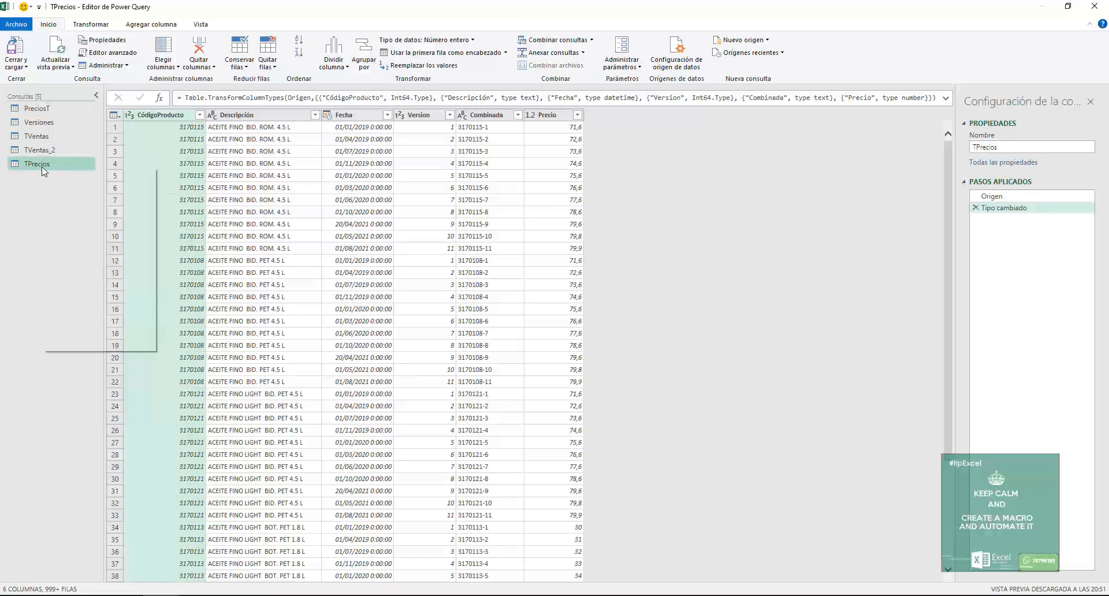
pyautogui.moveTo(116, 267)
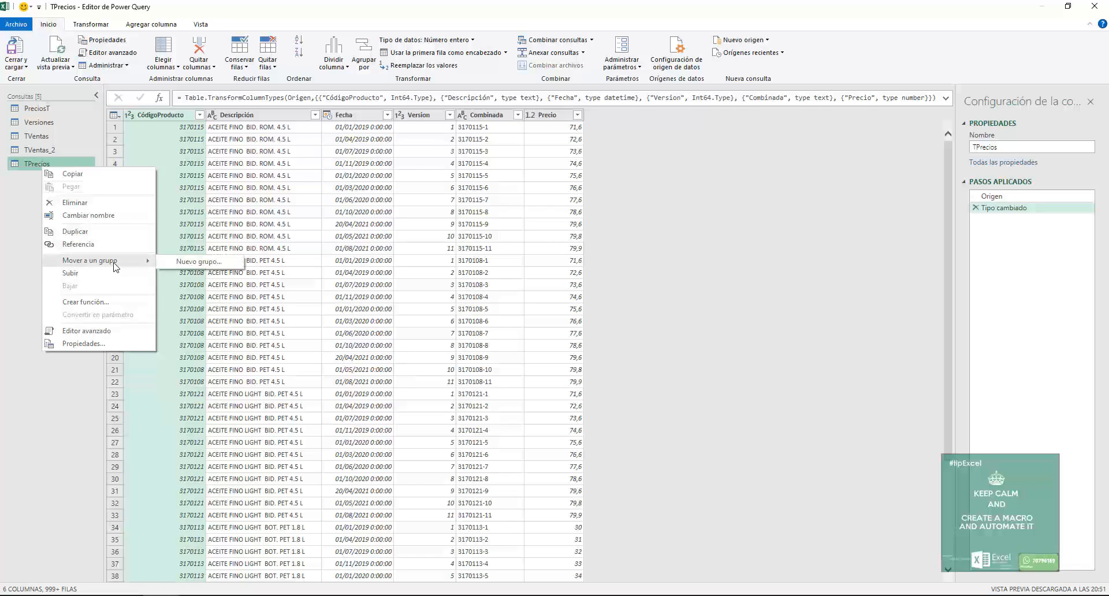
pyautogui.click(198, 261)
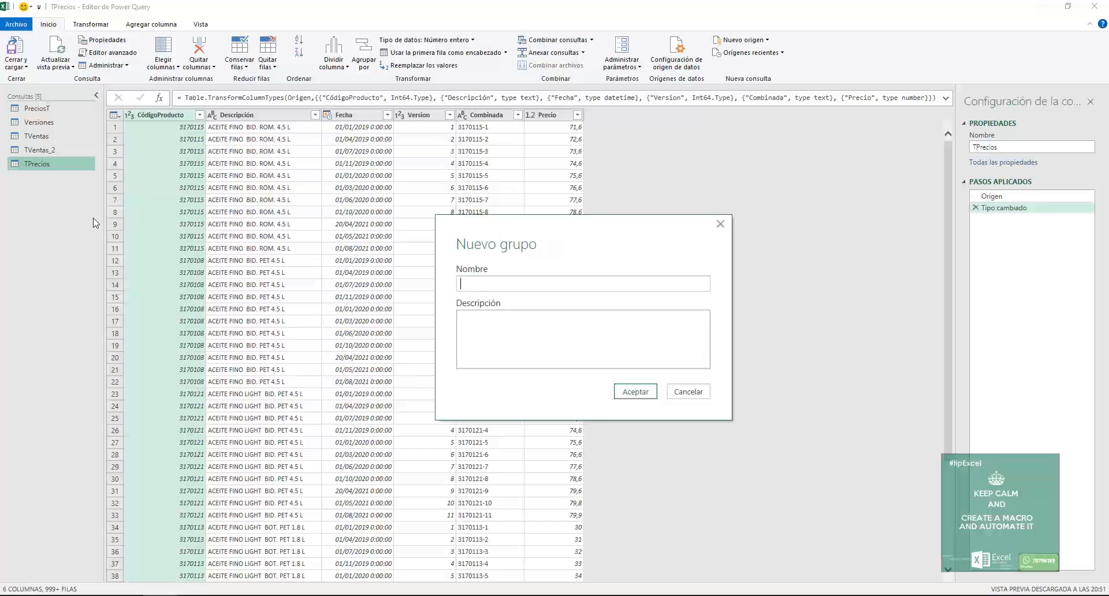
pyautogui.write('Intermedias')
pyautogui.press('Return')
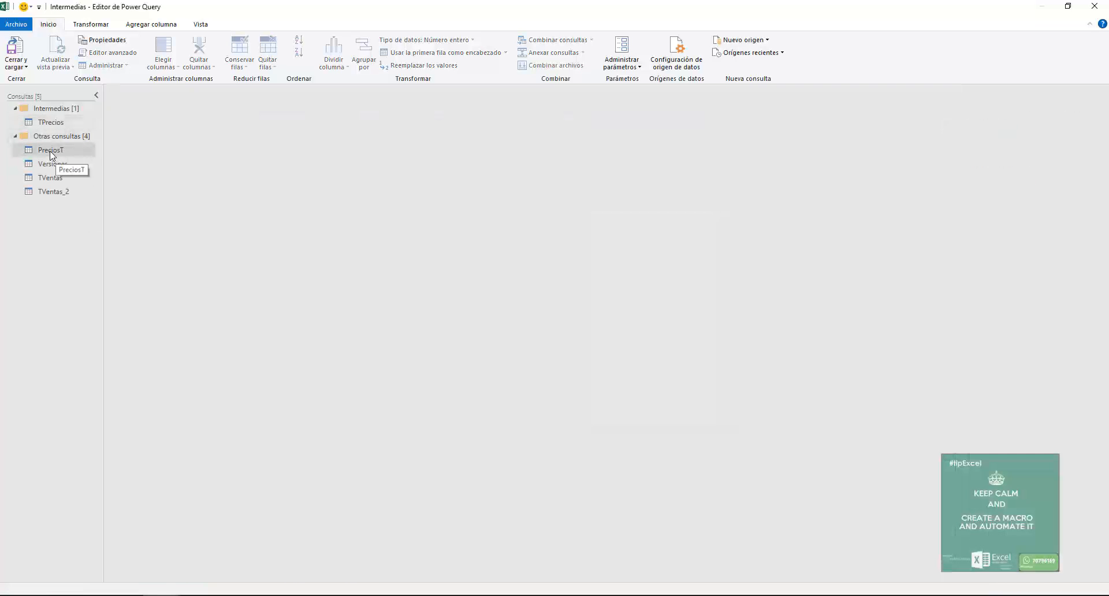
# - Move the PreciosT, Versiones and TVentas queries into the Intermedias group
pyautogui.click(50, 151)
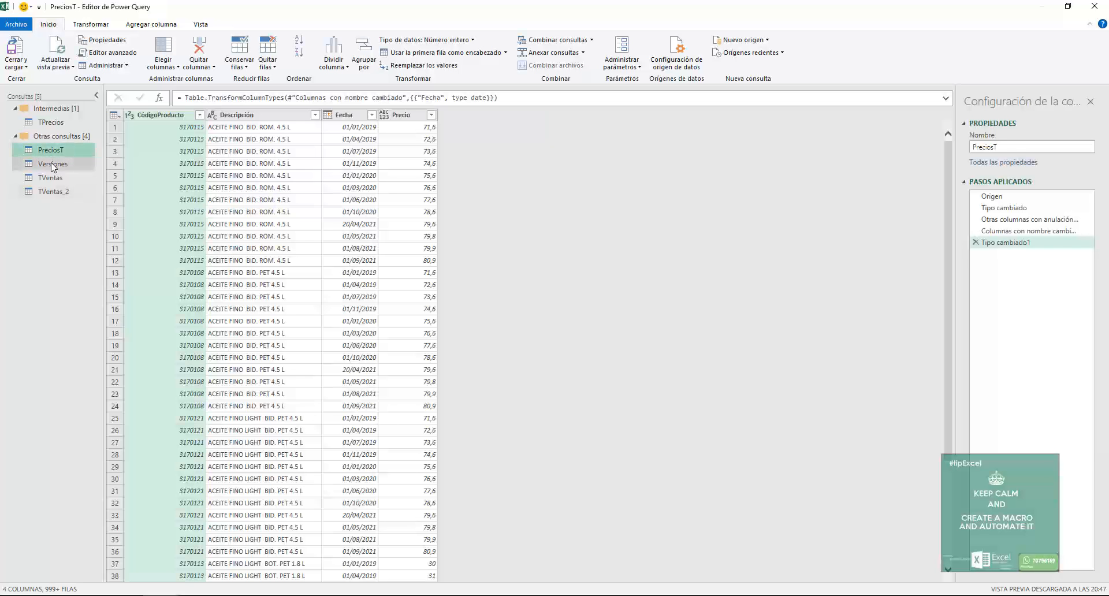
pyautogui.moveTo(51, 151); pyautogui.dragTo(55, 111)
pyautogui.click(53, 164)
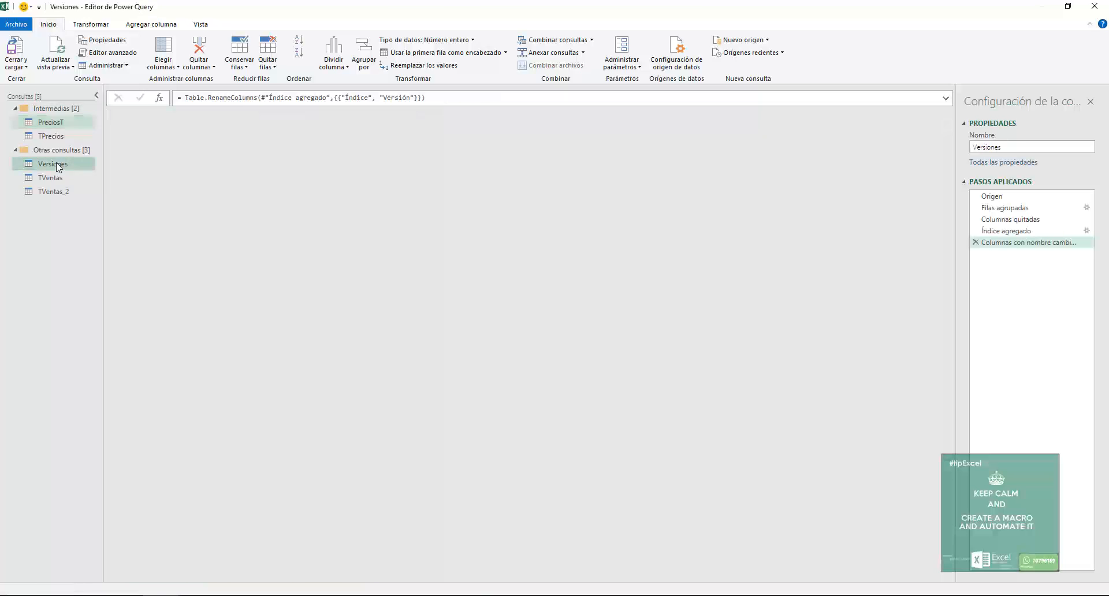
pyautogui.moveTo(55, 165); pyautogui.dragTo(61, 117)
pyautogui.click(58, 182)
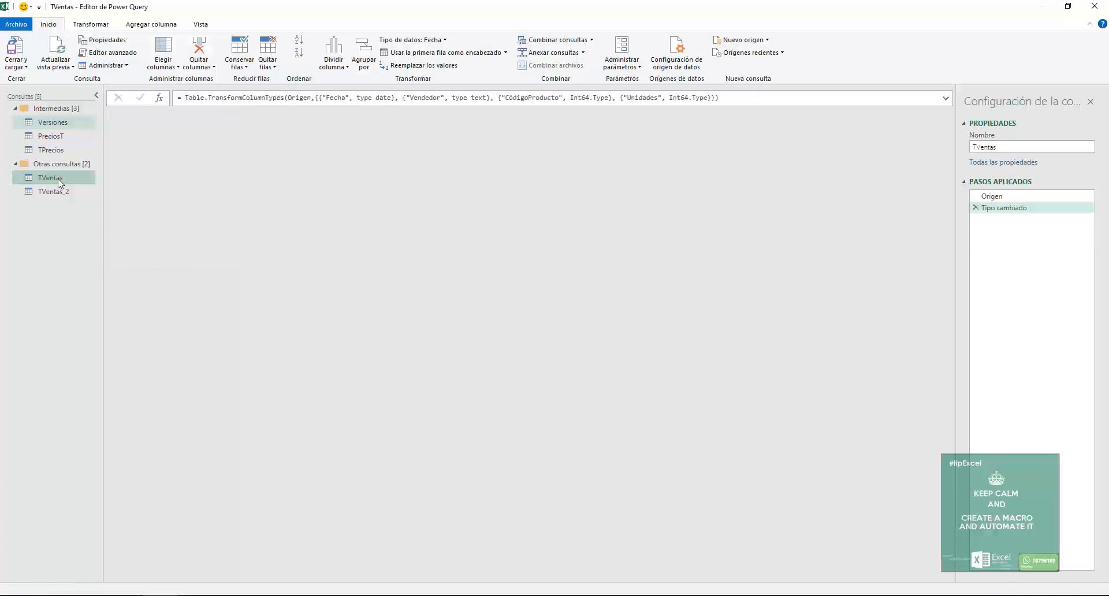
pyautogui.moveTo(58, 182); pyautogui.dragTo(63, 131)
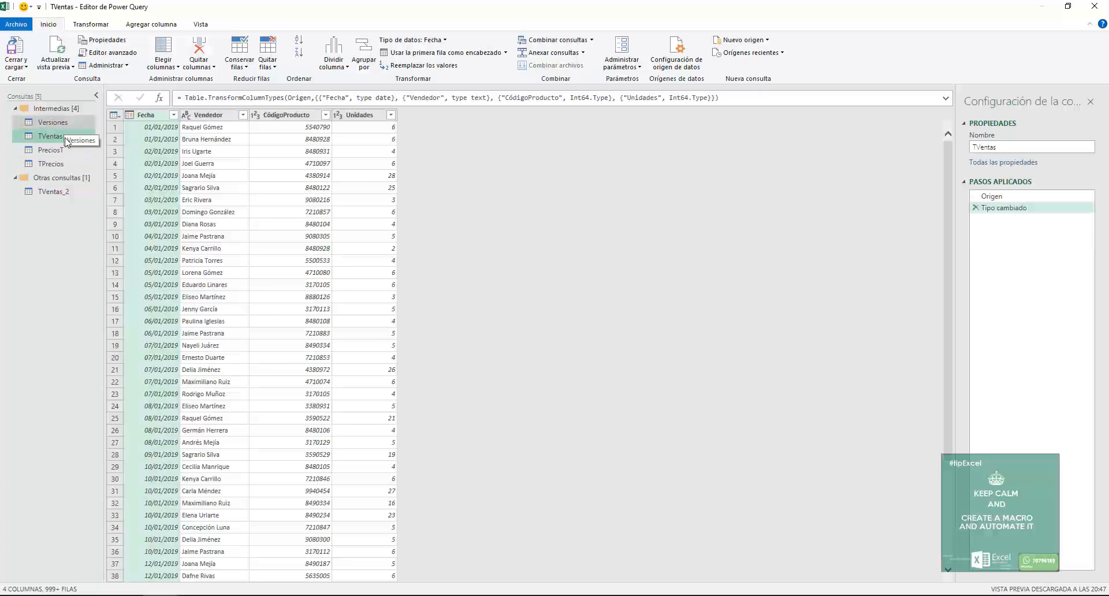
# - Check the Intermedias group's properties, and close the Power Query Editor, loading the changes into the workbook
pyautogui.click(50, 197)
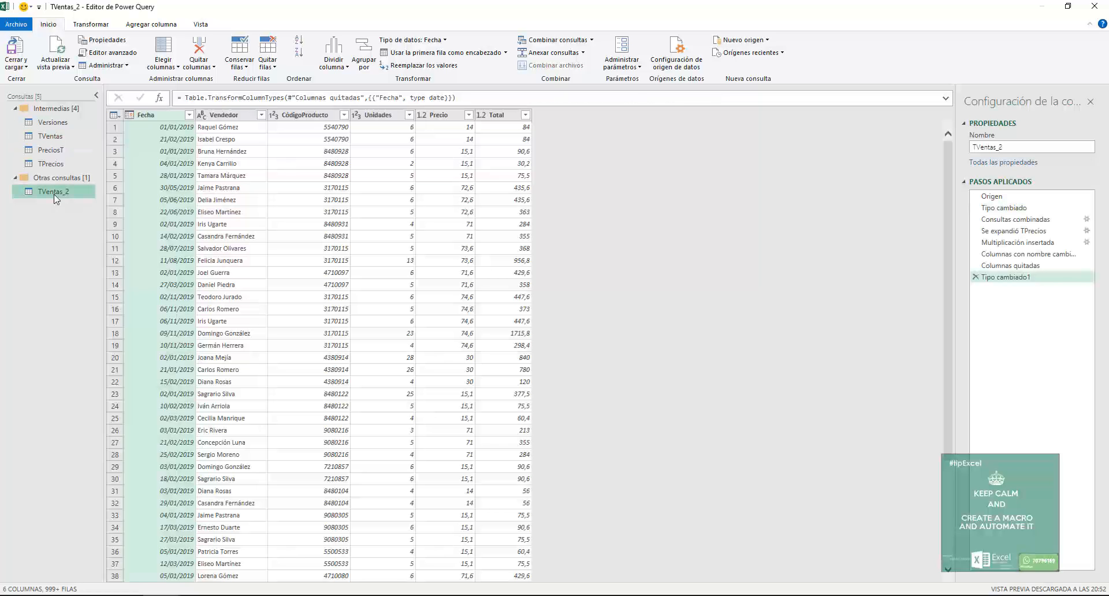
pyautogui.rightClick(57, 109)
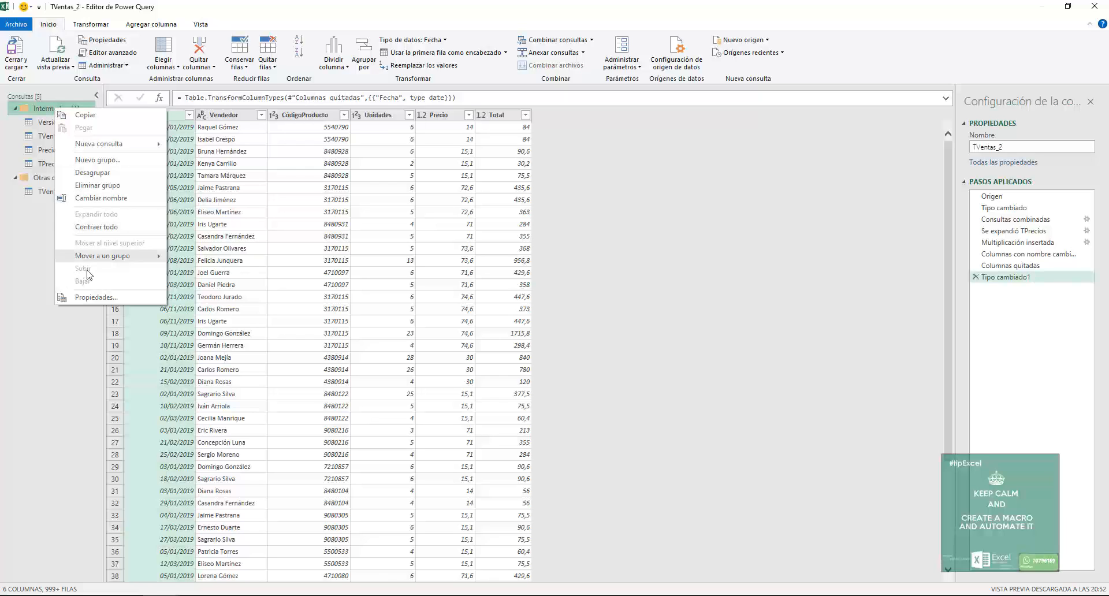
pyautogui.click(99, 297)
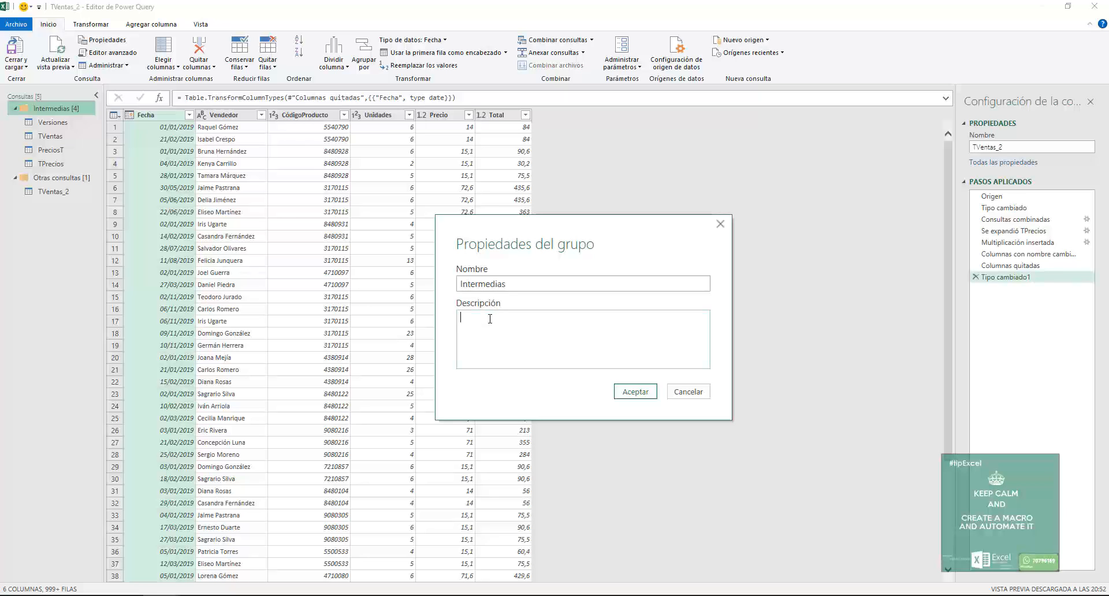
pyautogui.click(652, 391)
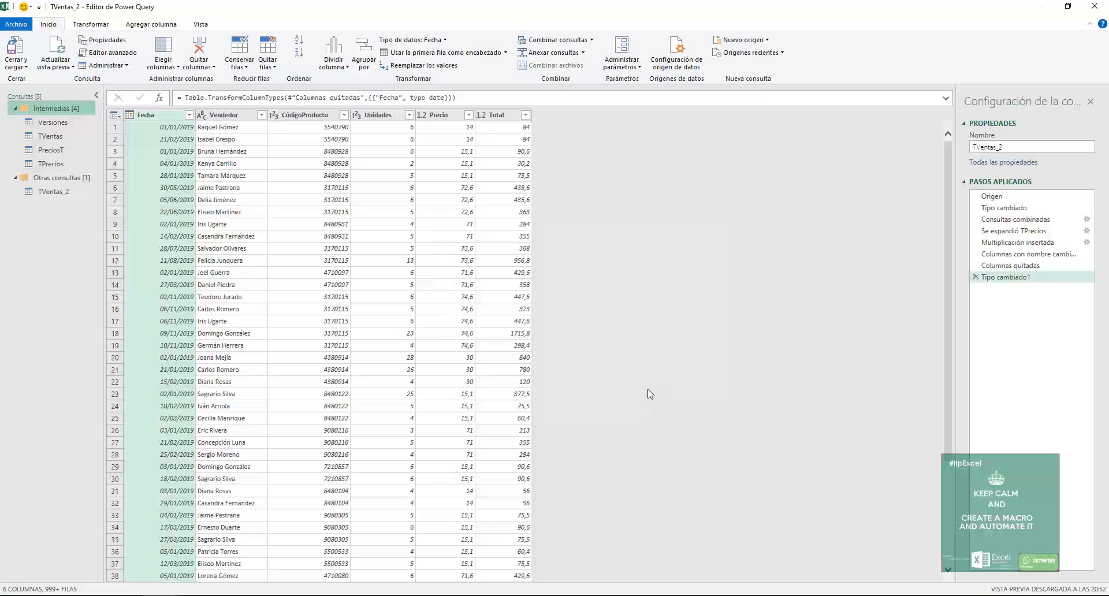
pyautogui.click(51, 192)
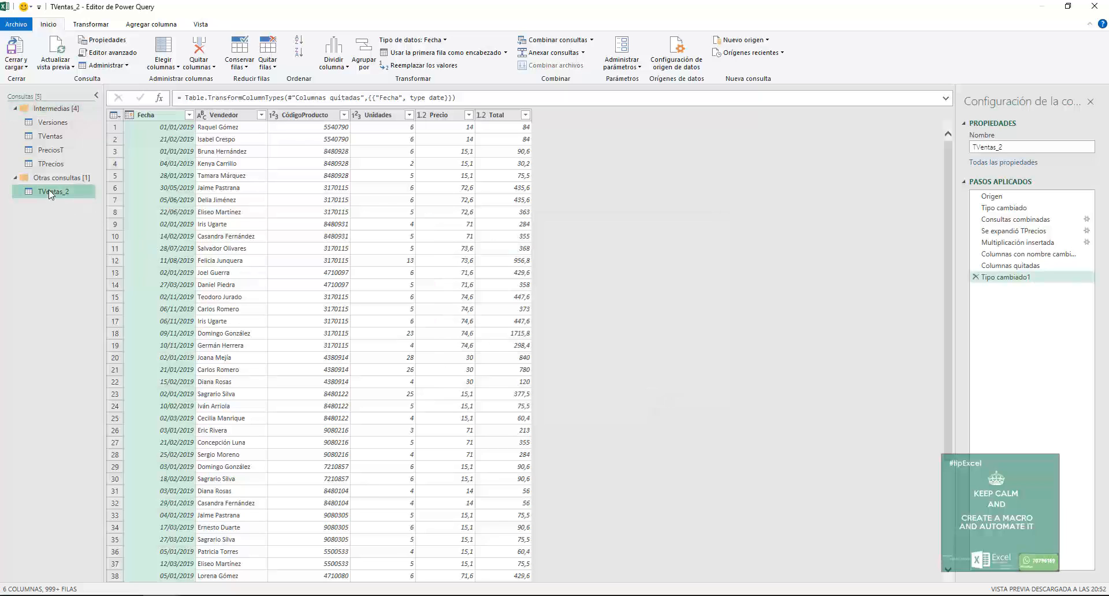
pyautogui.click(19, 51)
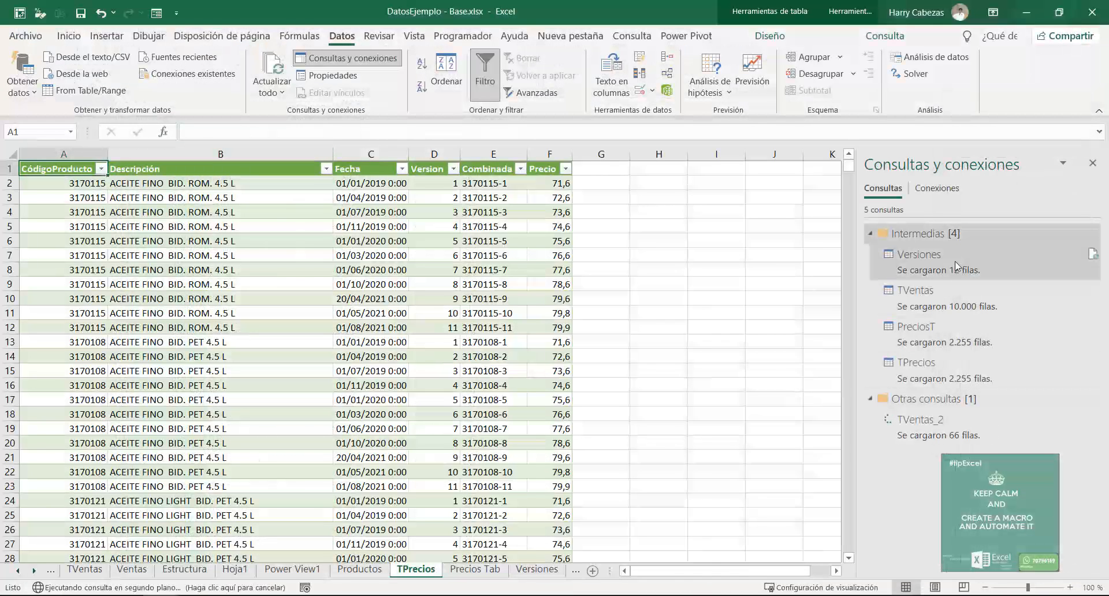
# - Collapse the Intermedias query group and view the TVentas_2 query's loaded table in its worksheet
pyautogui.click(869, 234)
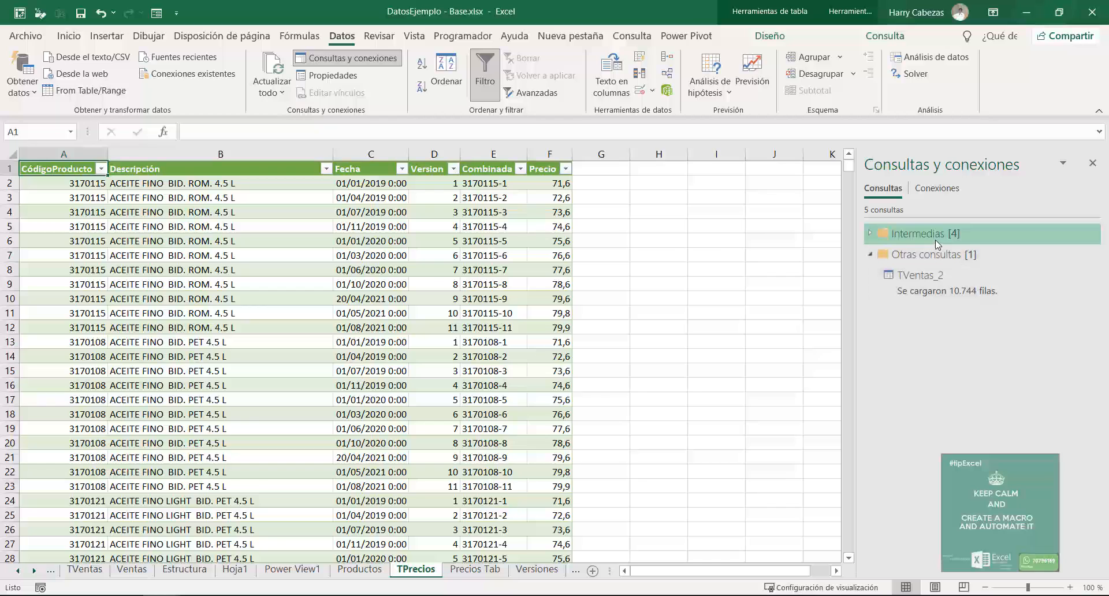
pyautogui.click(924, 278)
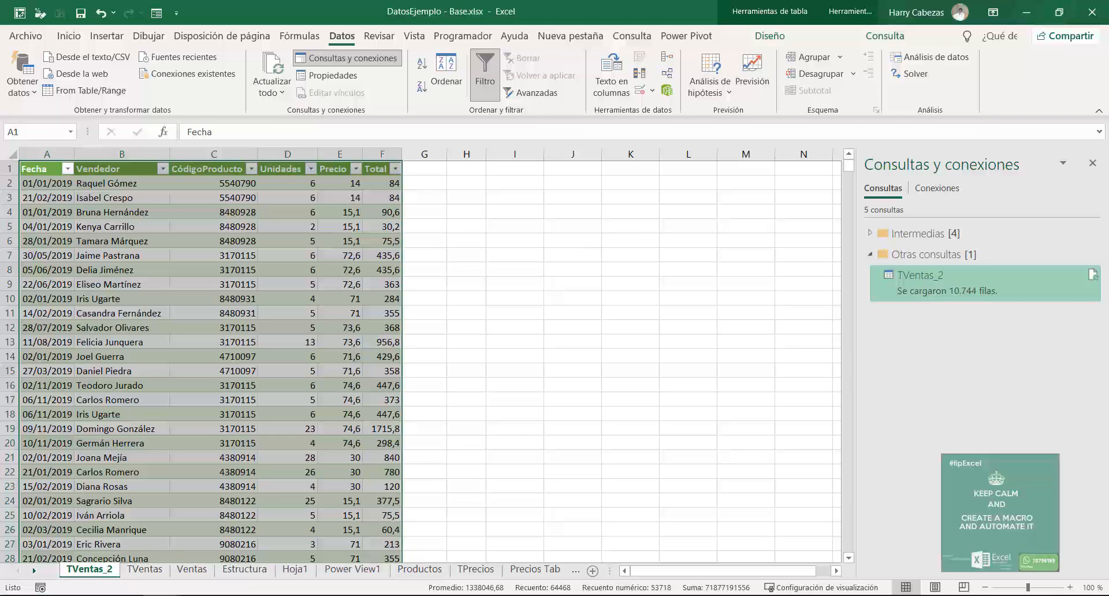
pyautogui.click(288, 299)
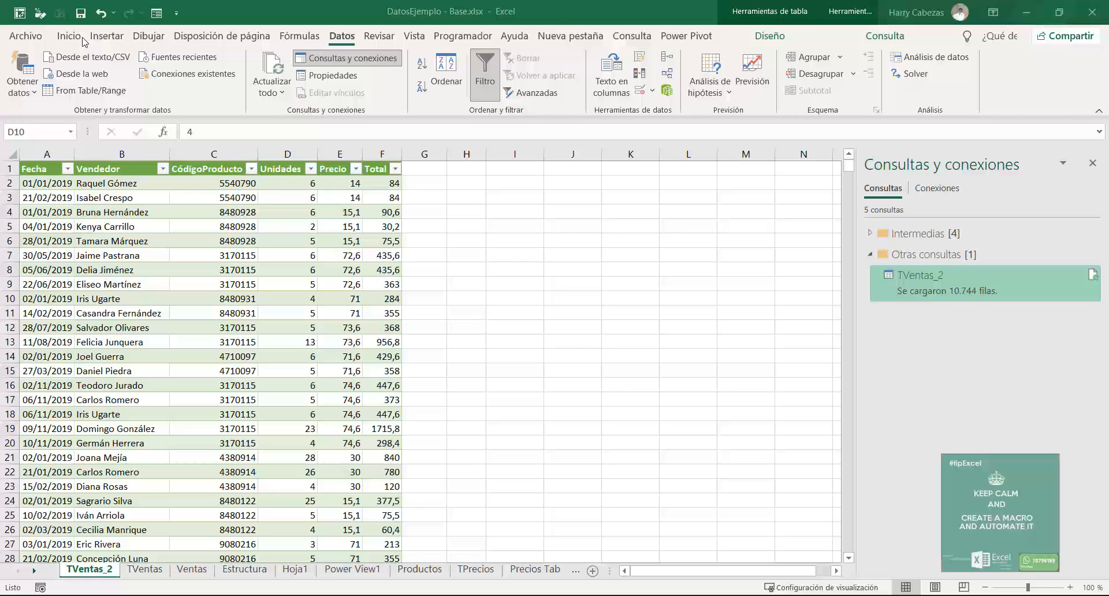
# - Open the Power Query Editor, create a new query that references TVentas_2, and select the new query
pyautogui.click(15, 92)
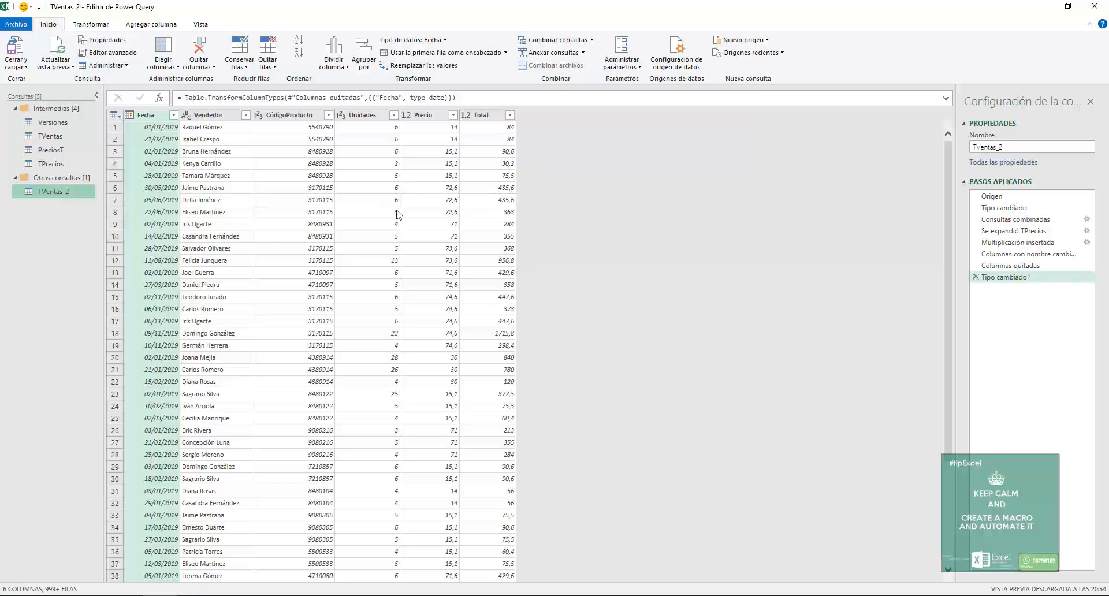
pyautogui.click(46, 163)
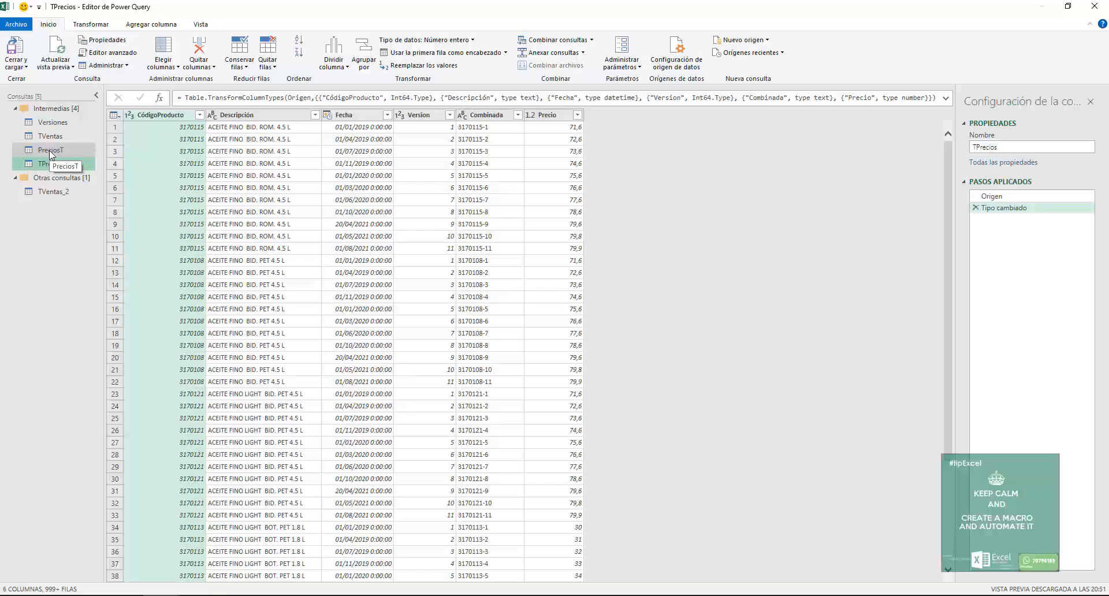
pyautogui.click(50, 150)
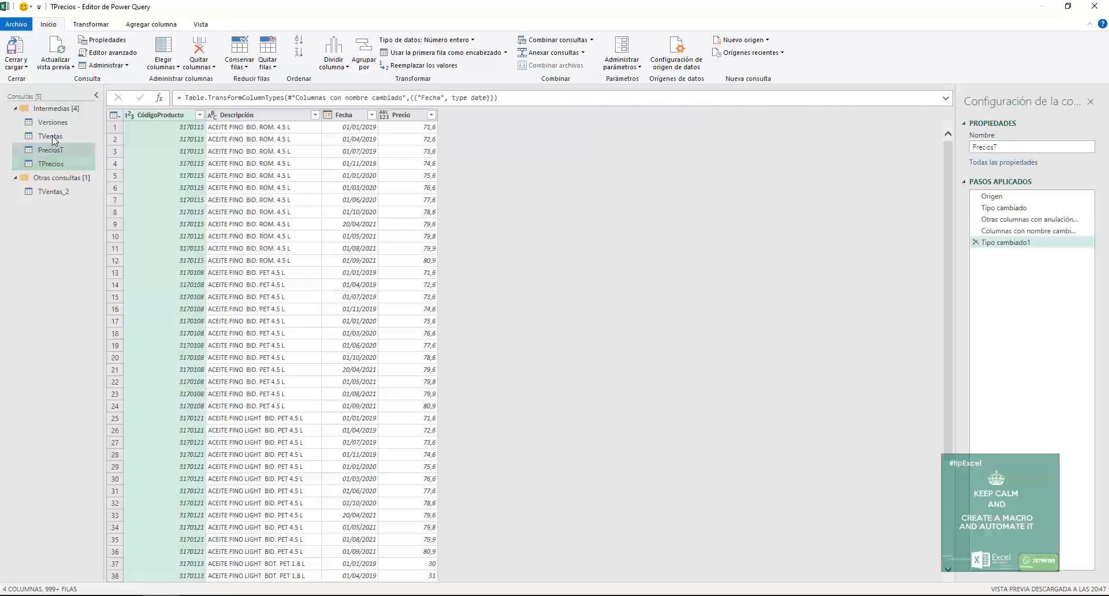
pyautogui.click(52, 136)
pyautogui.click(52, 123)
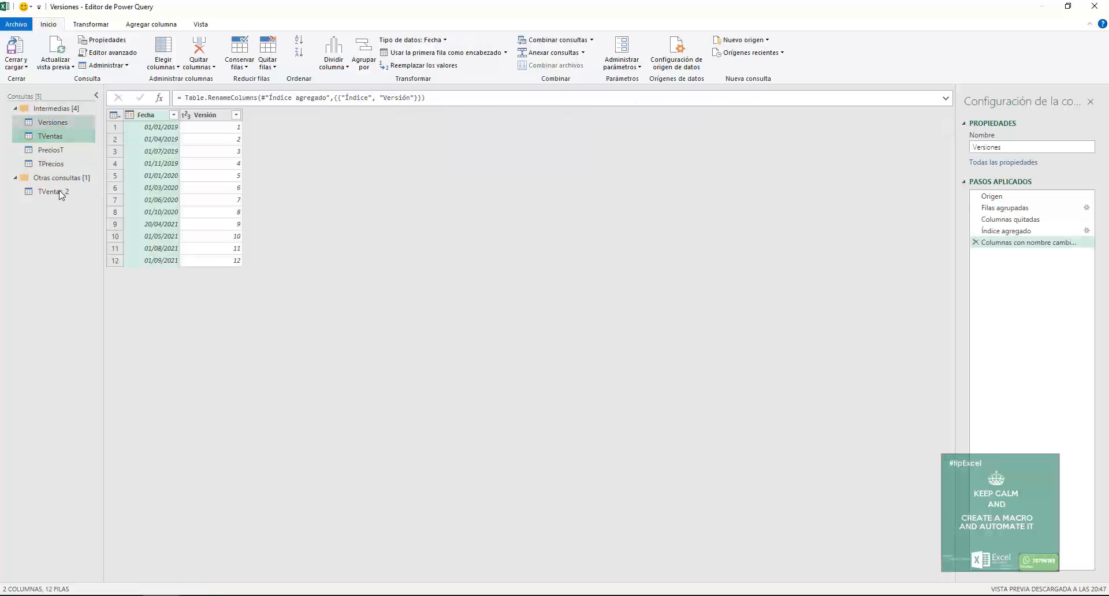
pyautogui.click(60, 193)
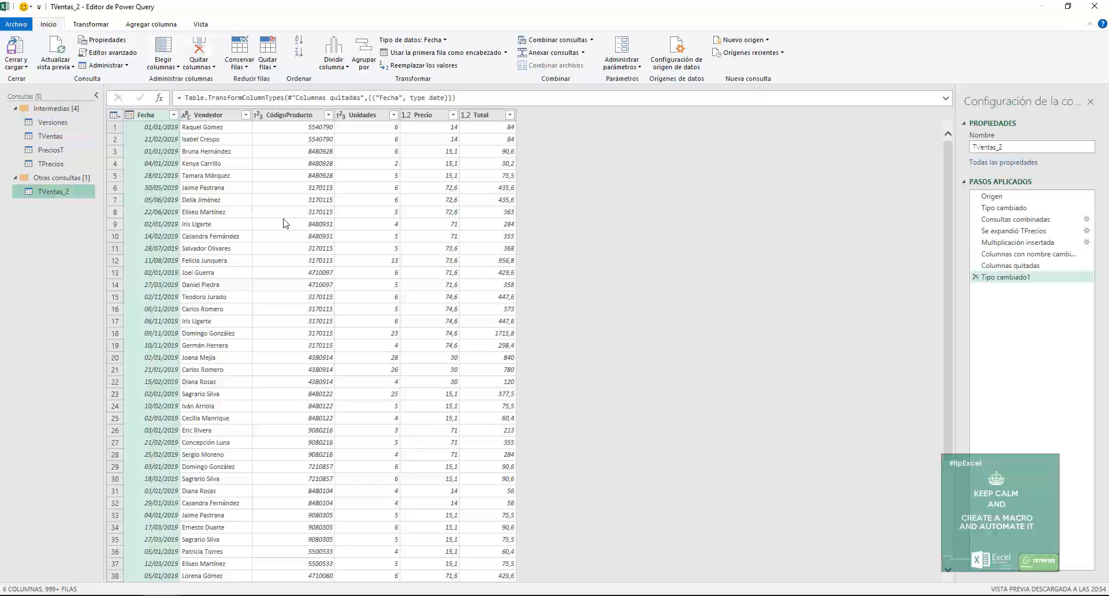
pyautogui.rightClick(48, 196)
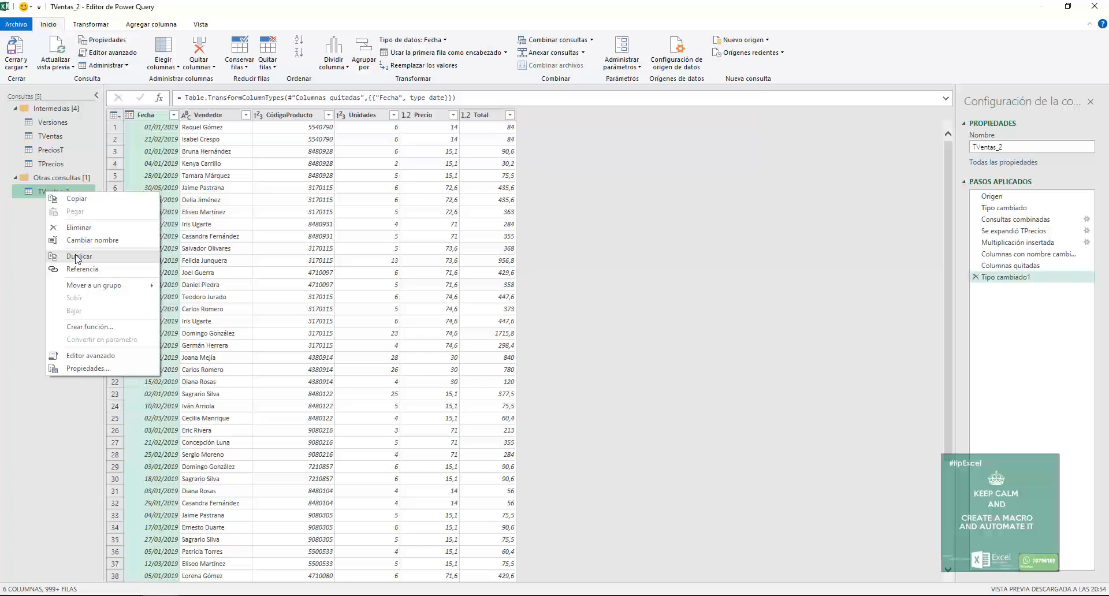
pyautogui.click(79, 271)
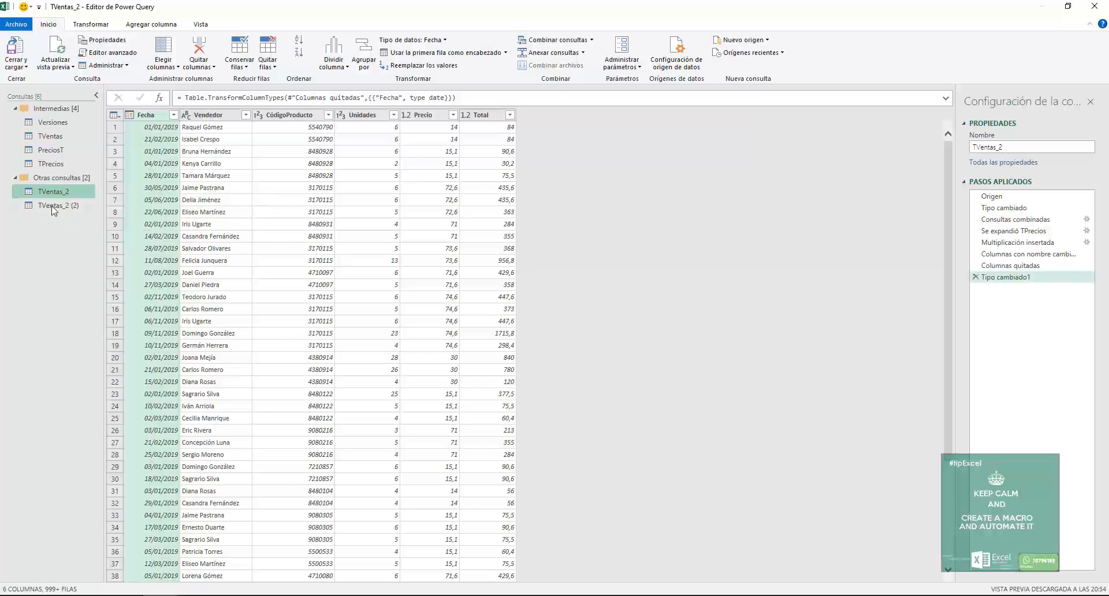
pyautogui.click(54, 206)
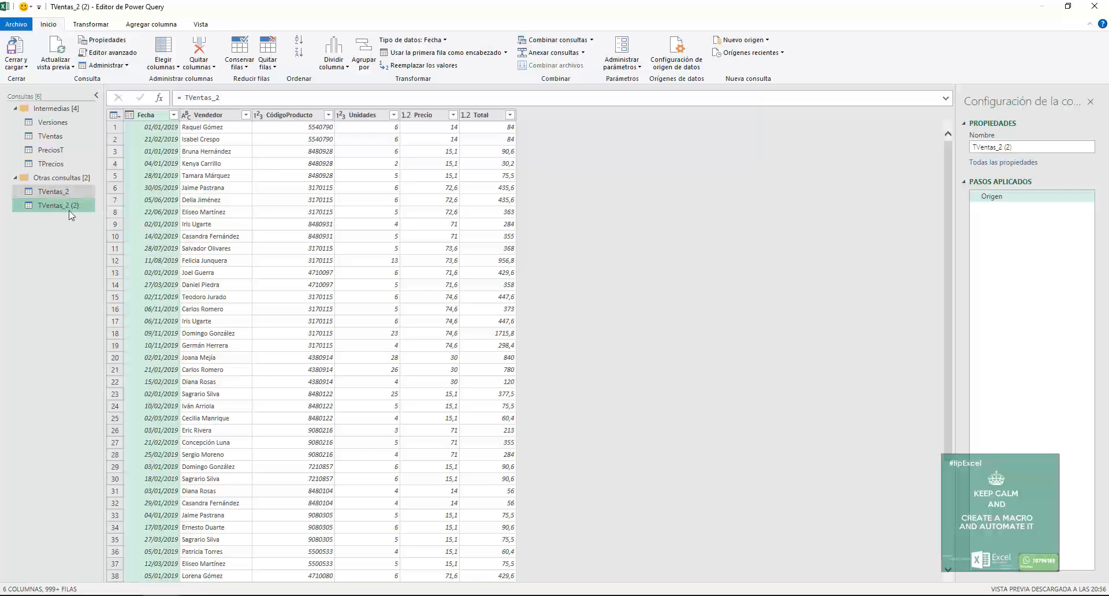
# - Rename the TVentas_2 query as TVentas_Base
pyautogui.click(65, 192)
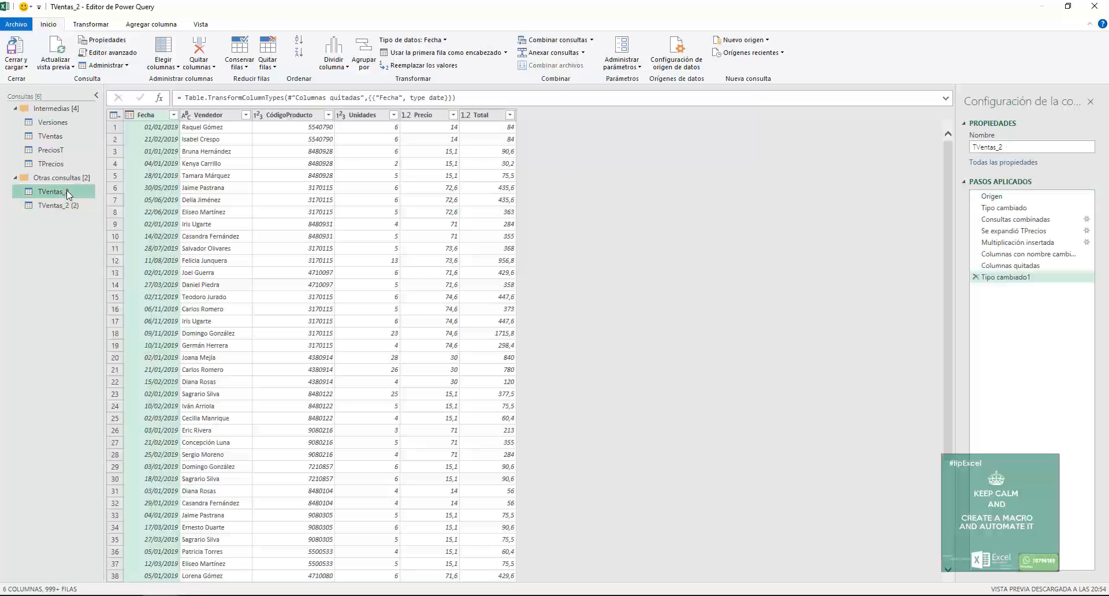
pyautogui.doubleClick(67, 191)
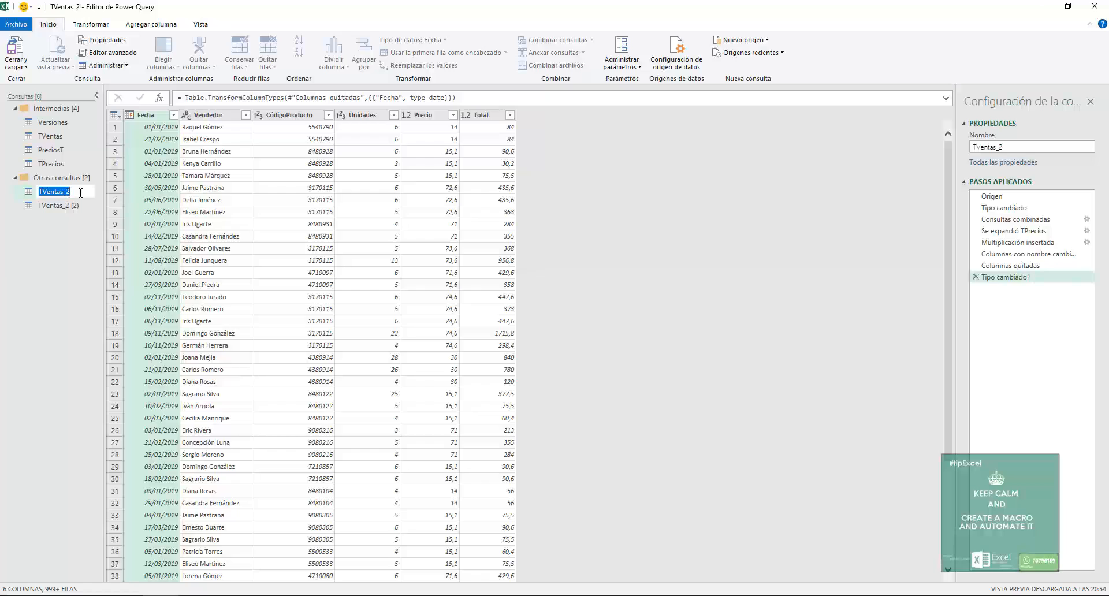
pyautogui.click(81, 193)
pyautogui.press('Return')
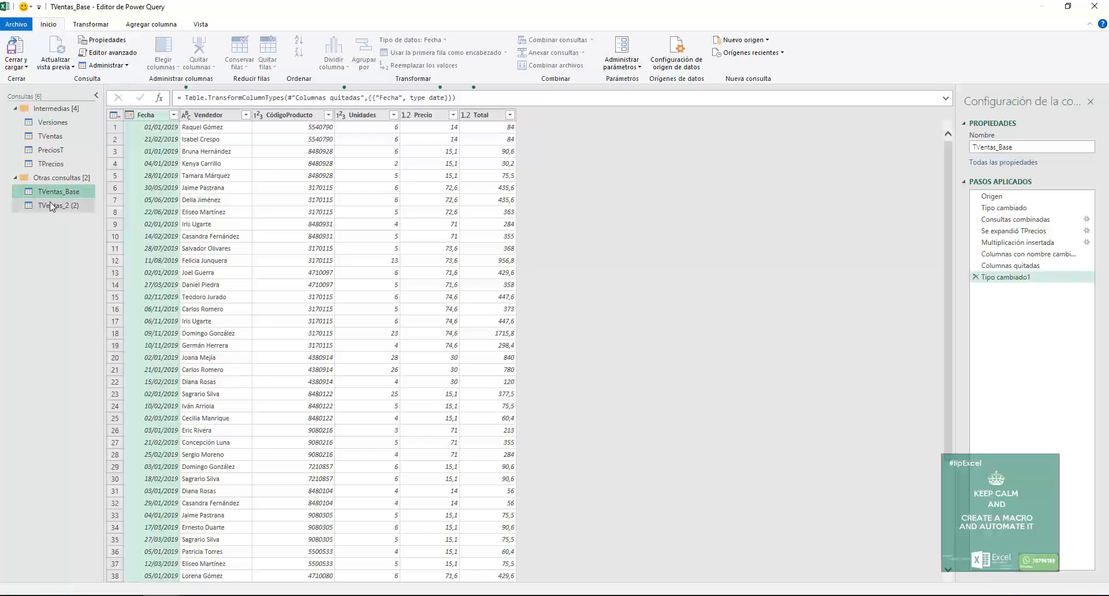
# - Start an advanced Group By on the TVentas_2 (2) query, with Fecha and CódigoProducto as the grouping columns
pyautogui.click(54, 207)
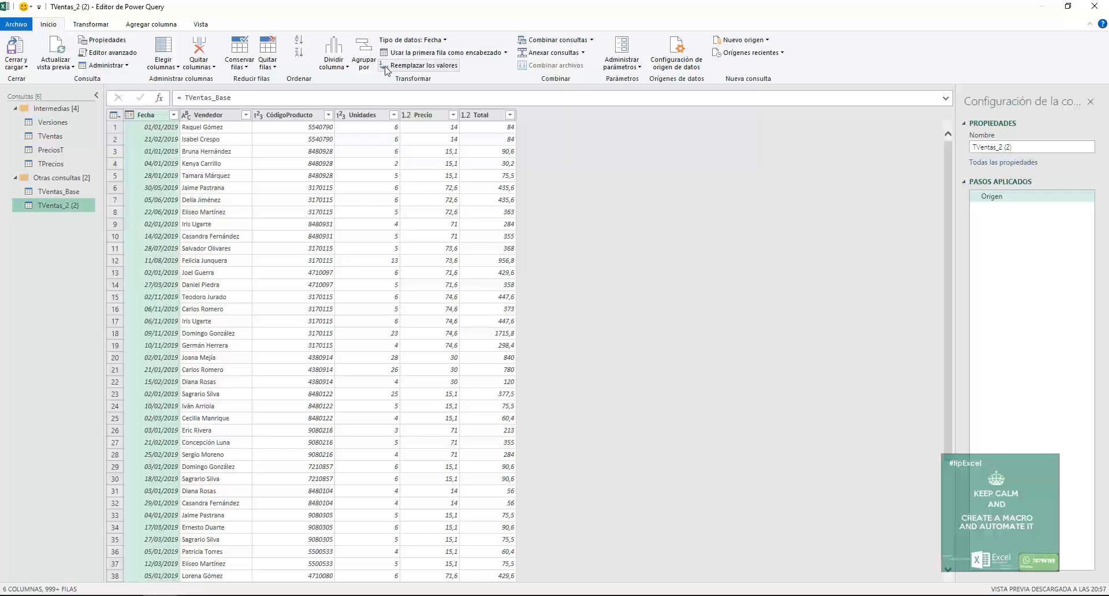
pyautogui.click(363, 63)
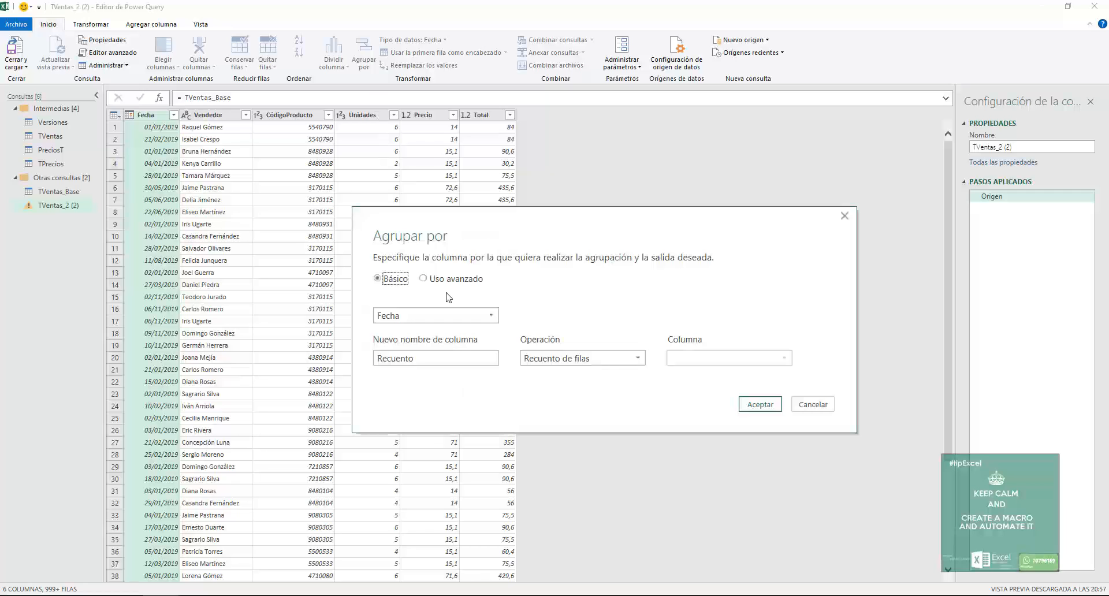
pyautogui.click(442, 280)
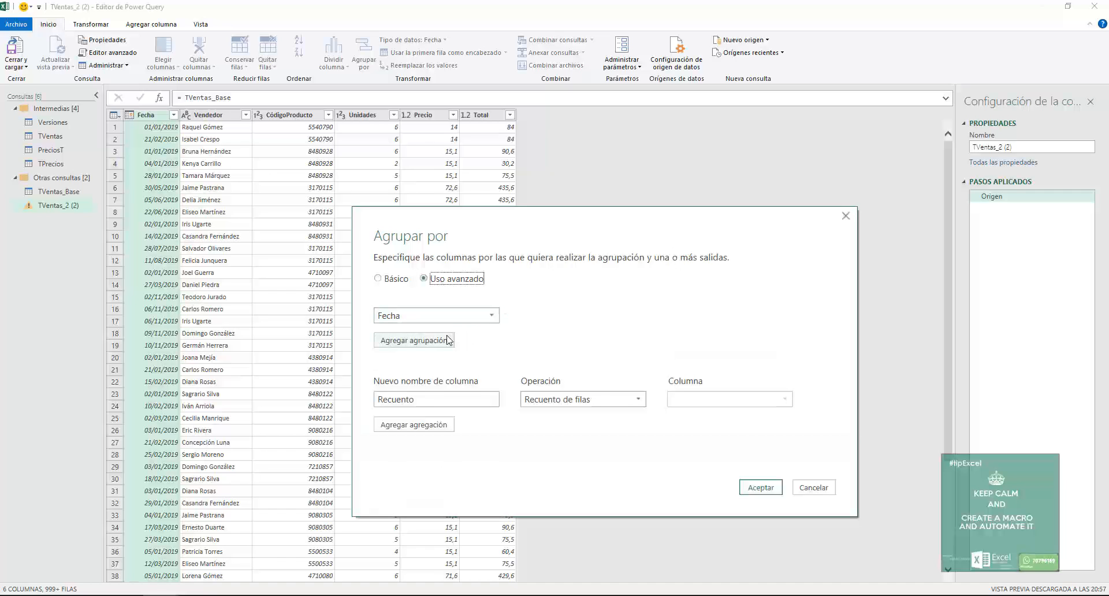
pyautogui.click(440, 341)
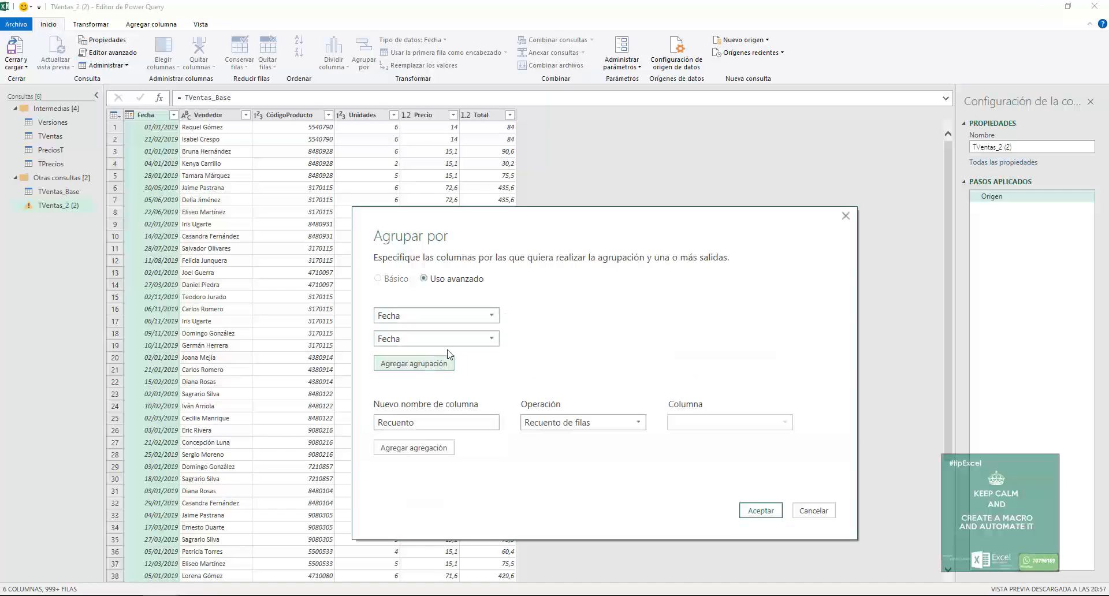
pyautogui.click(471, 340)
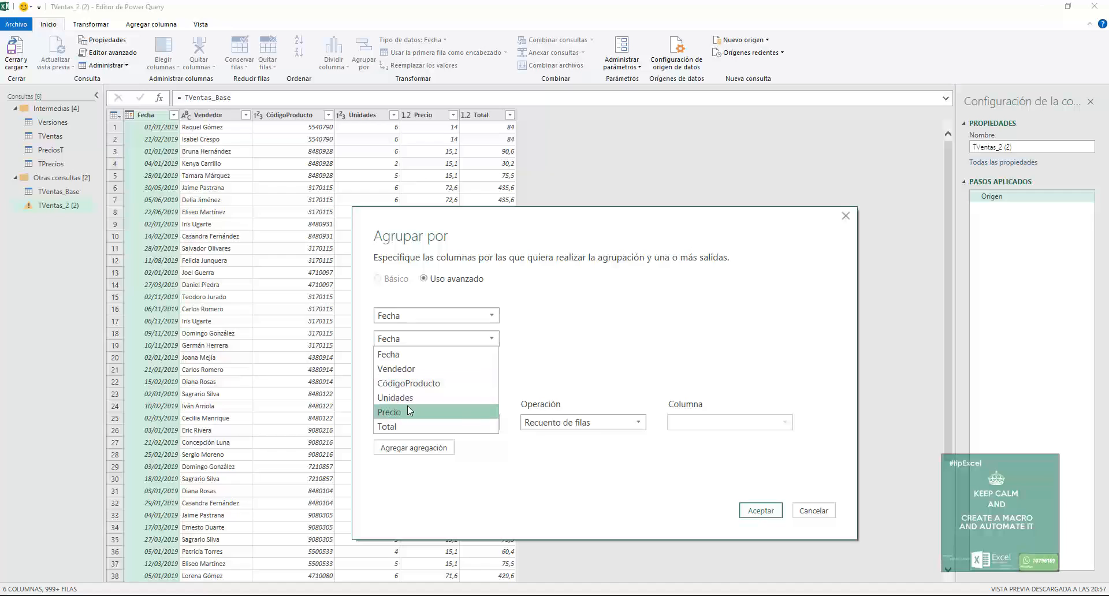
pyautogui.click(411, 385)
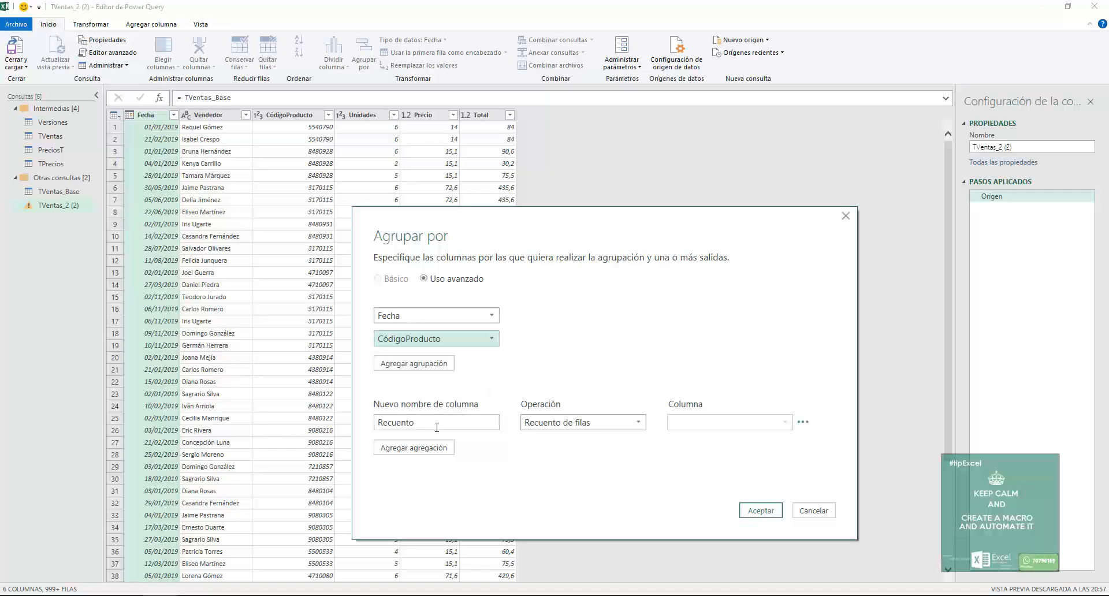
# - Define the first aggregation as a Suma of Unidades named "Total un", and add a second aggregation row
pyautogui.moveTo(456, 420); pyautogui.dragTo(339, 404)
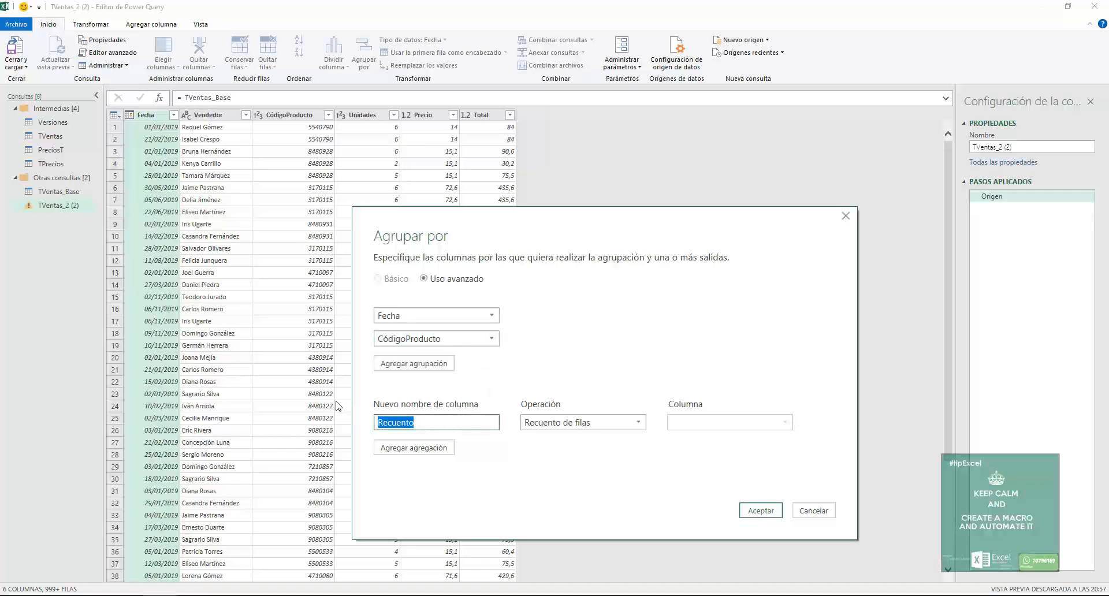
pyautogui.write('Ttoal')
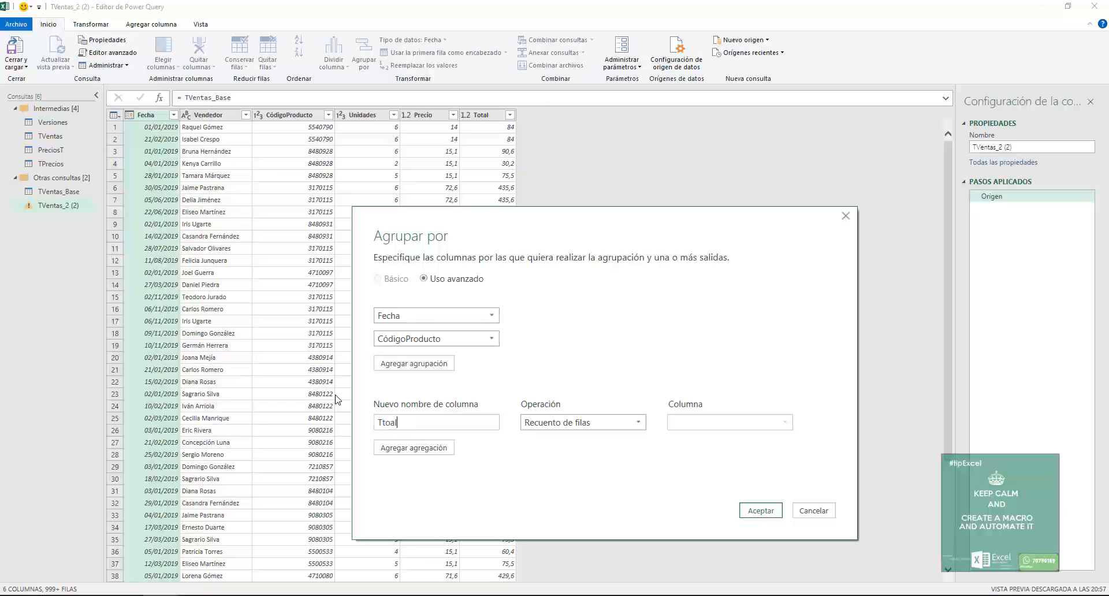
pyautogui.press('BackSpace')
pyautogui.press('BackSpace')
pyautogui.write('ota')
pyautogui.click(589, 428)
pyautogui.click(560, 440)
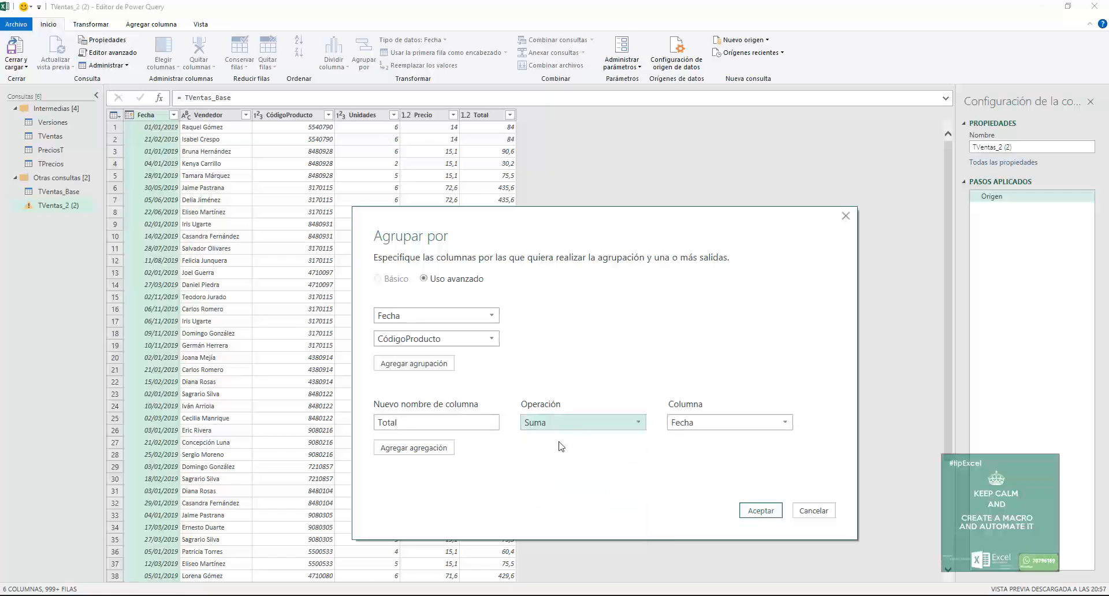
pyautogui.click(713, 425)
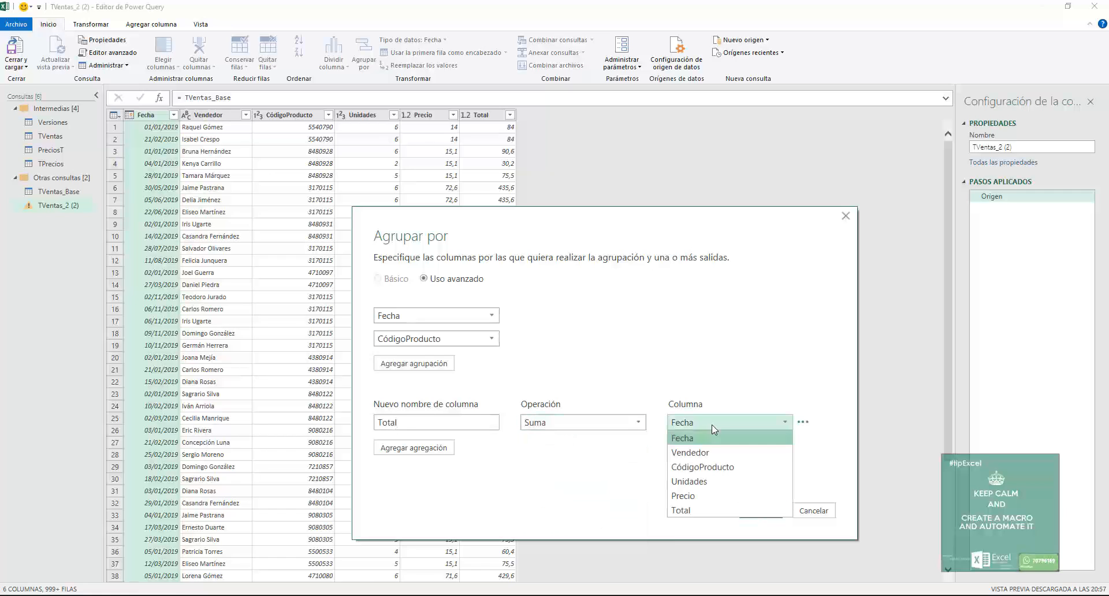
pyautogui.click(698, 482)
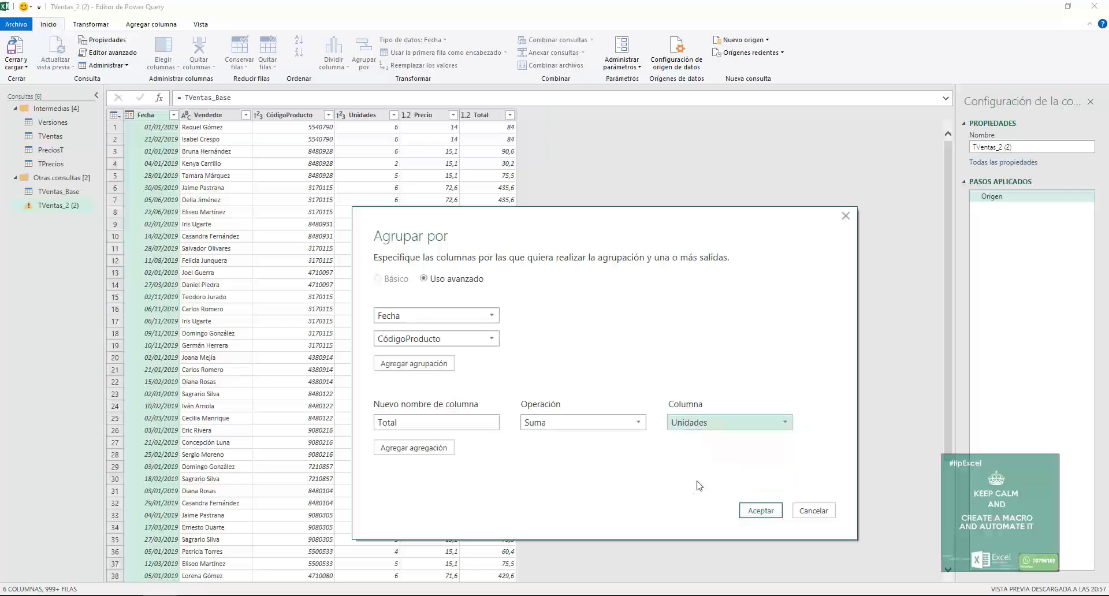
pyautogui.click(415, 448)
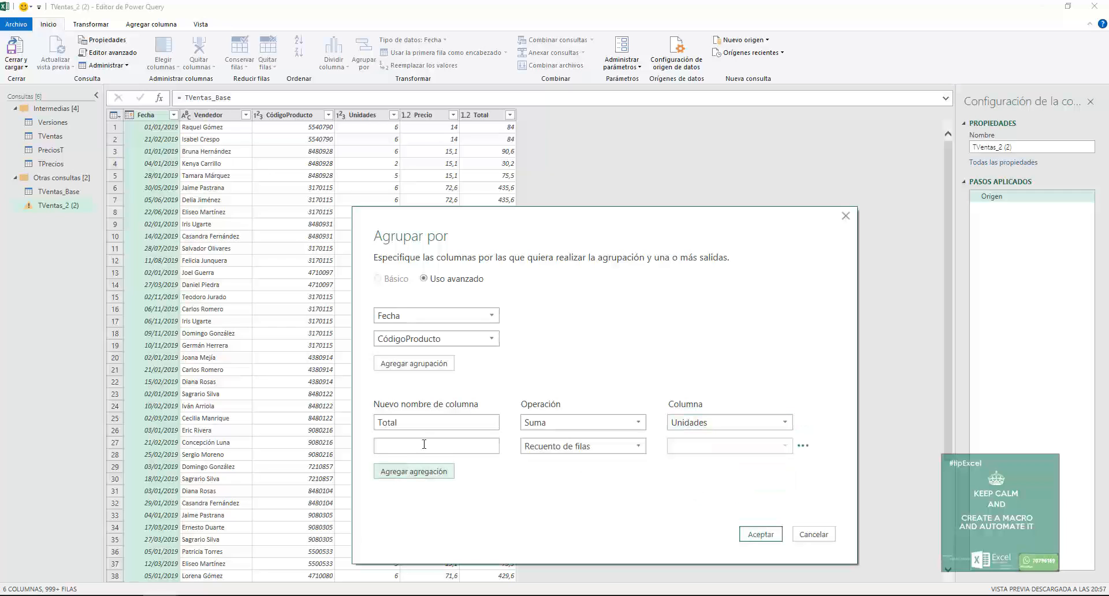
pyautogui.click(437, 425)
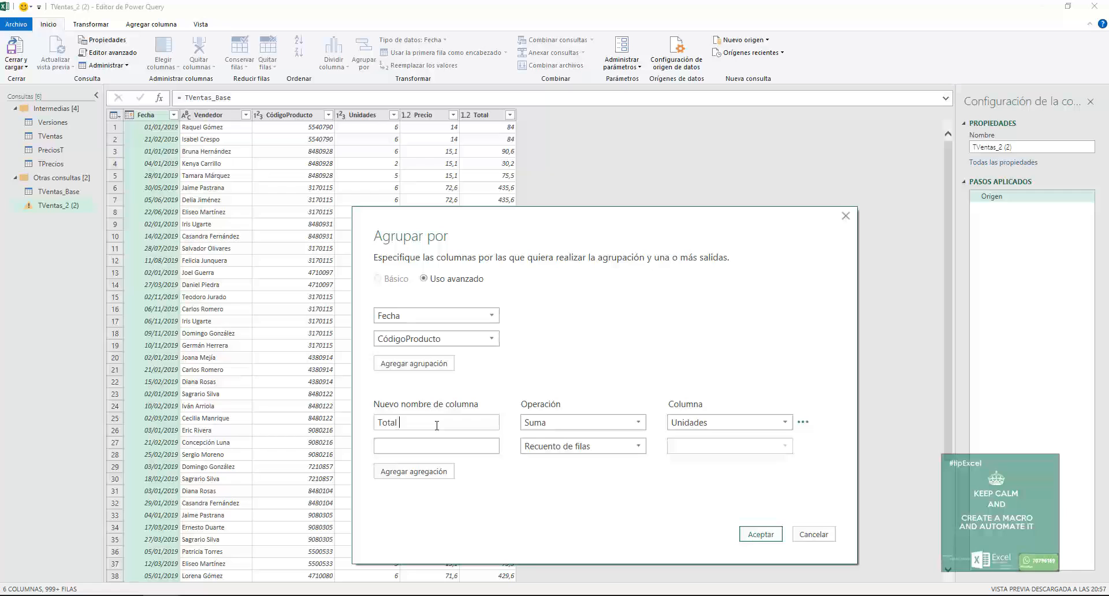
pyautogui.write('un')
# - Define the second aggregation as a Suma of the Total column named "Total Monto", and apply the grouping
pyautogui.click(423, 447)
pyautogui.write('Total Mo')
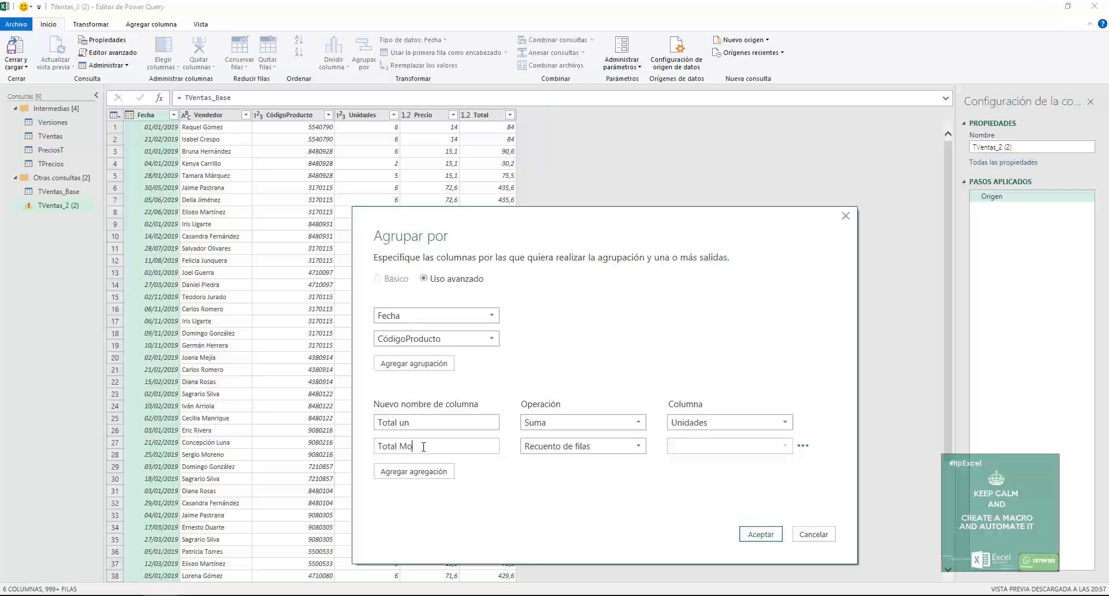
pyautogui.write('nto')
pyautogui.click(593, 448)
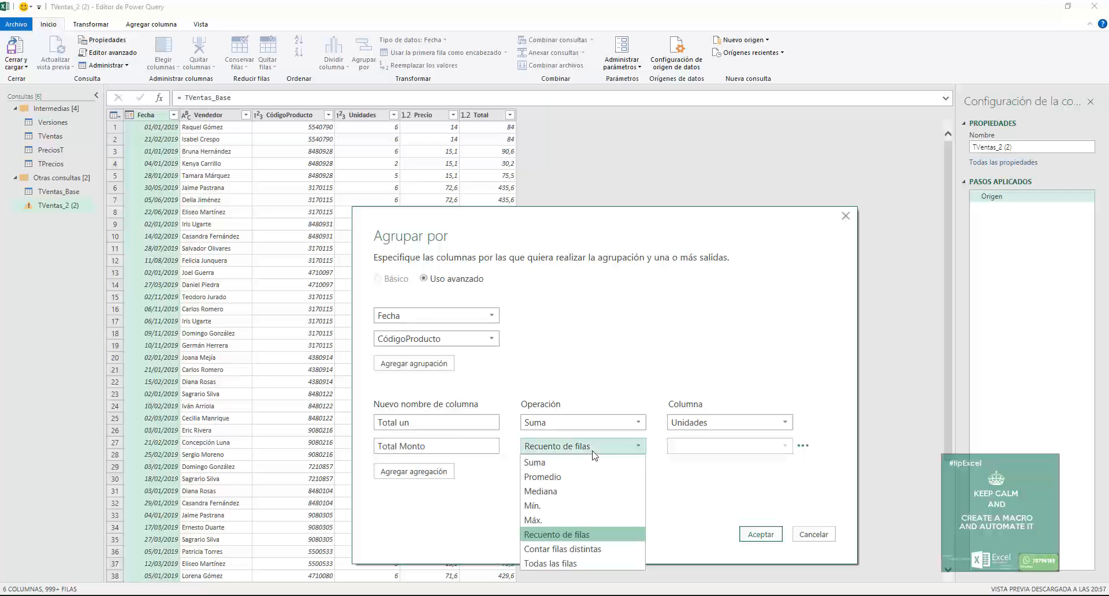
pyautogui.click(563, 465)
pyautogui.click(691, 446)
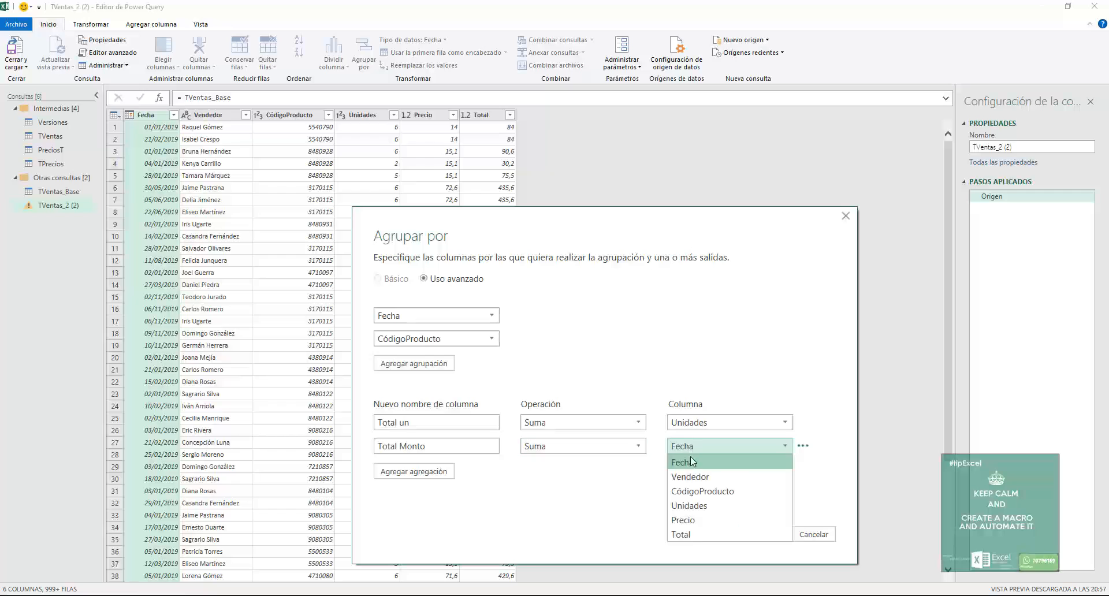
pyautogui.click(695, 532)
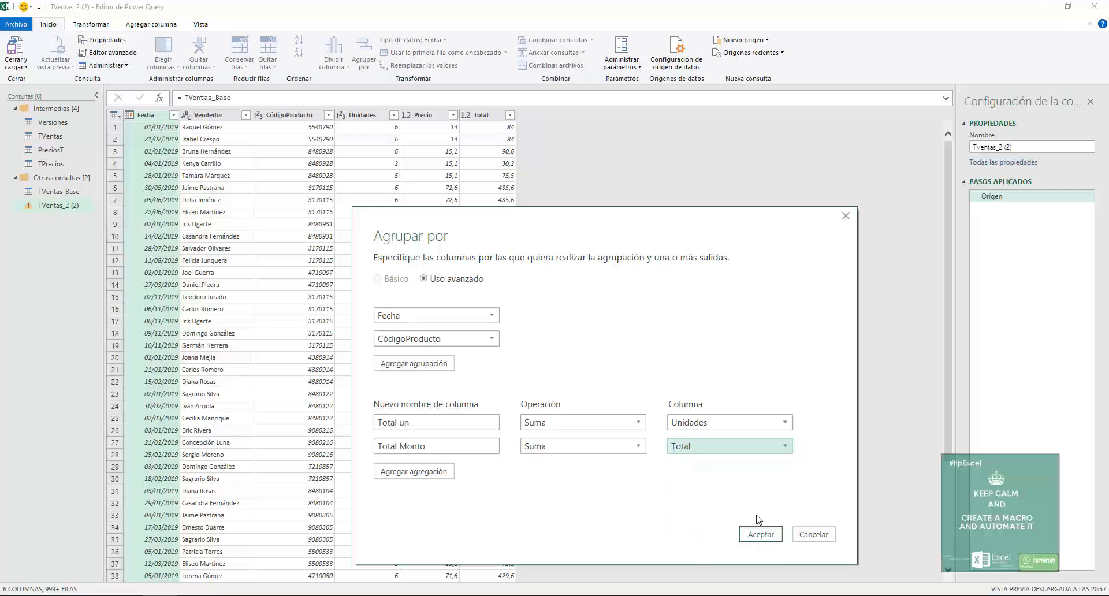
pyautogui.click(760, 535)
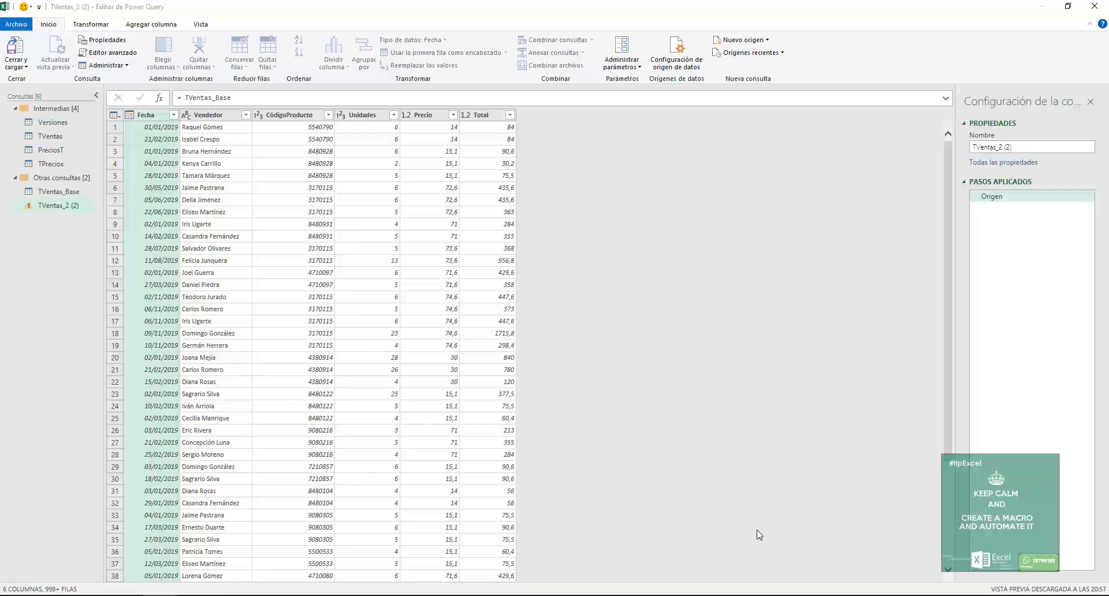
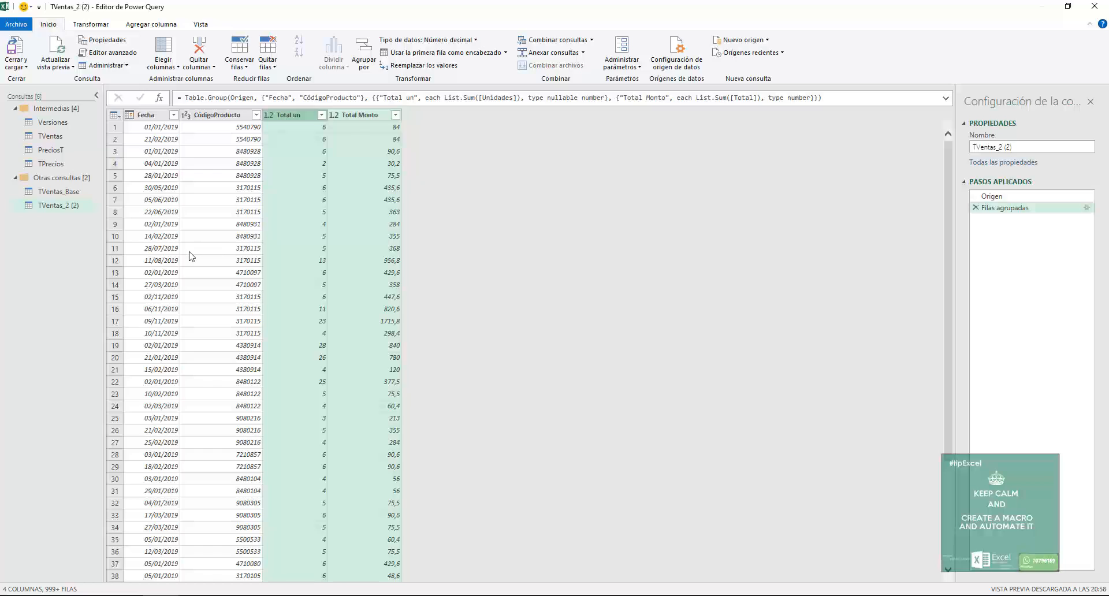
# - Rename the grouped query as TVentas_Fecha_producto
pyautogui.click(66, 205)
pyautogui.doubleClick(65, 204)
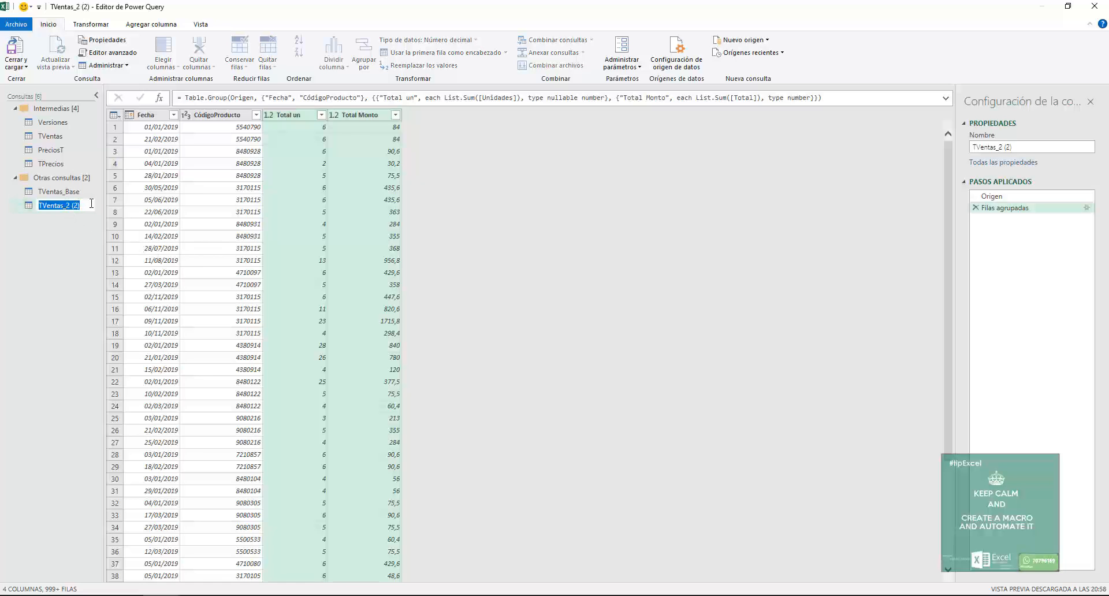
pyautogui.click(91, 203)
pyautogui.write('Fecha_producto')
pyautogui.press('Return')
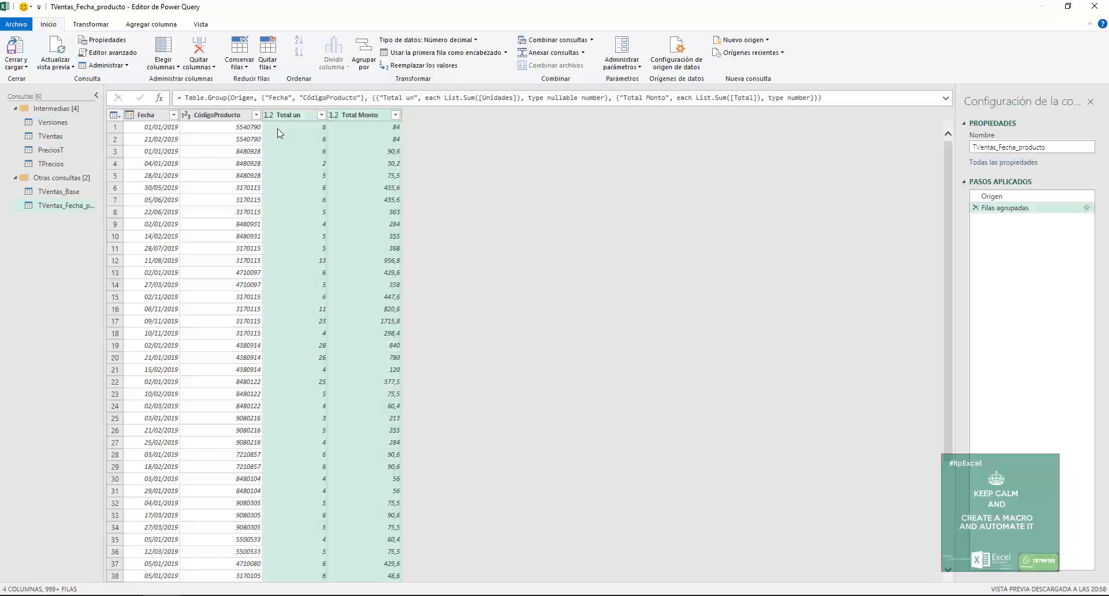
# - Create another new query that references TVentas_Base
pyautogui.click(59, 191)
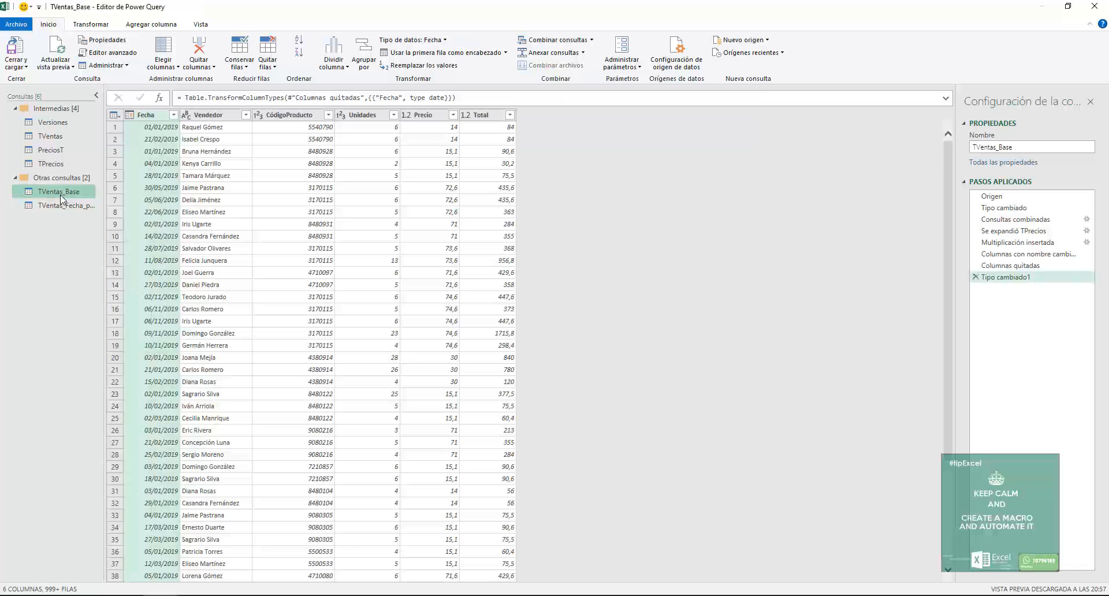
pyautogui.rightClick(61, 196)
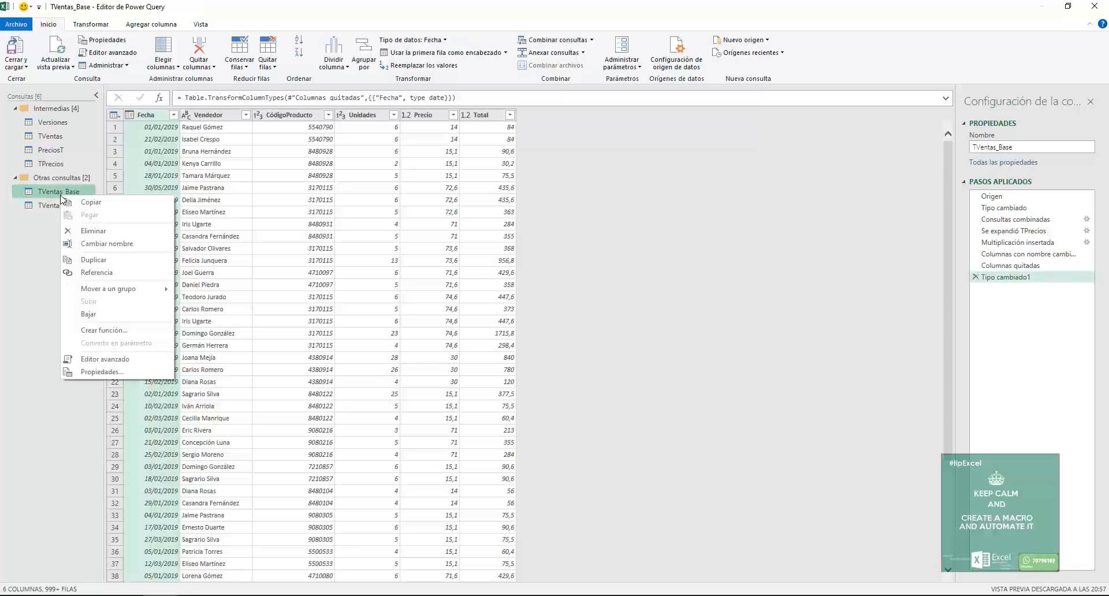
pyautogui.click(97, 272)
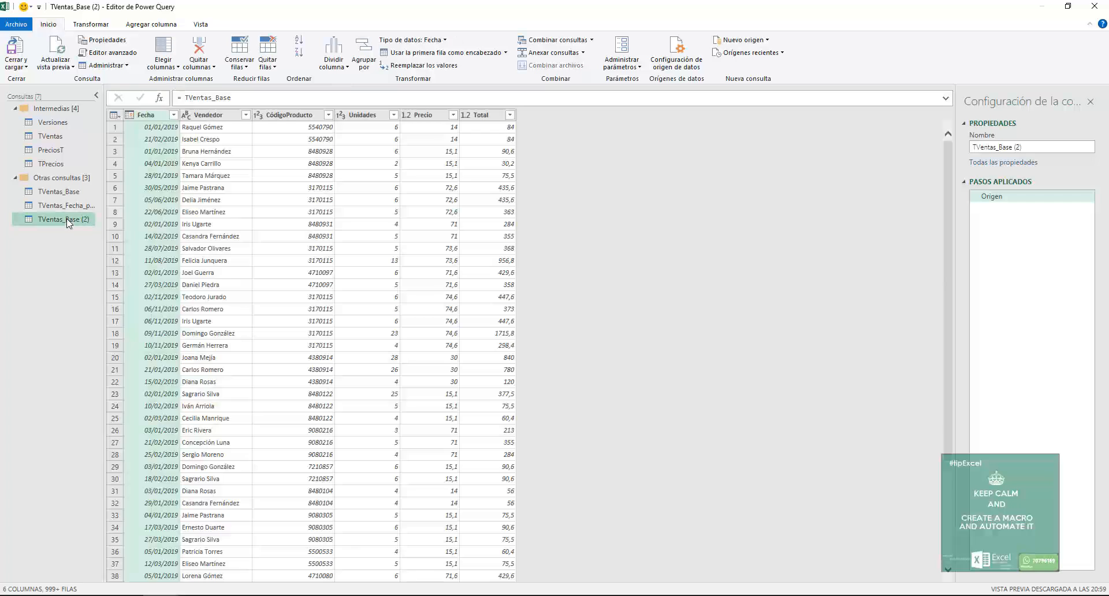
# - Start an advanced Group By on the TVentas_Base (2) query, grouping by Vendedor and Fecha
pyautogui.click(365, 56)
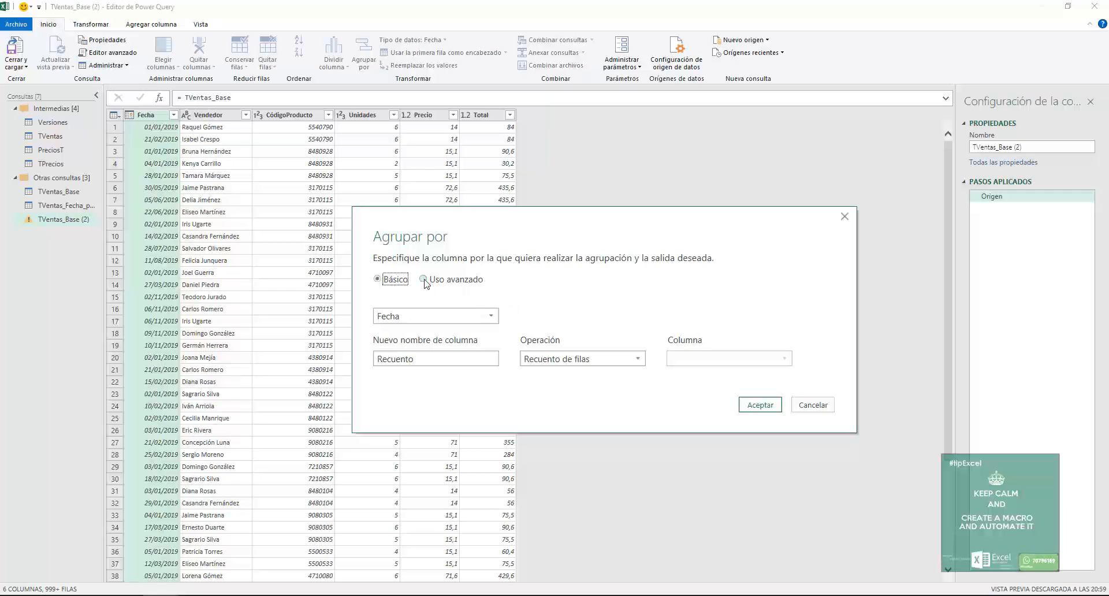
pyautogui.click(424, 280)
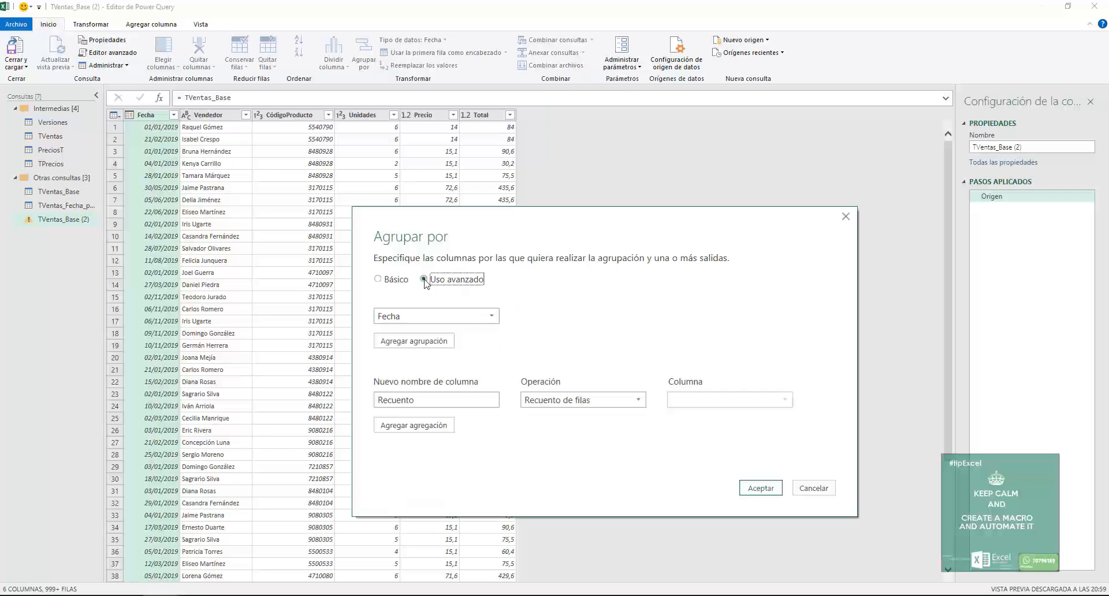
pyautogui.click(468, 316)
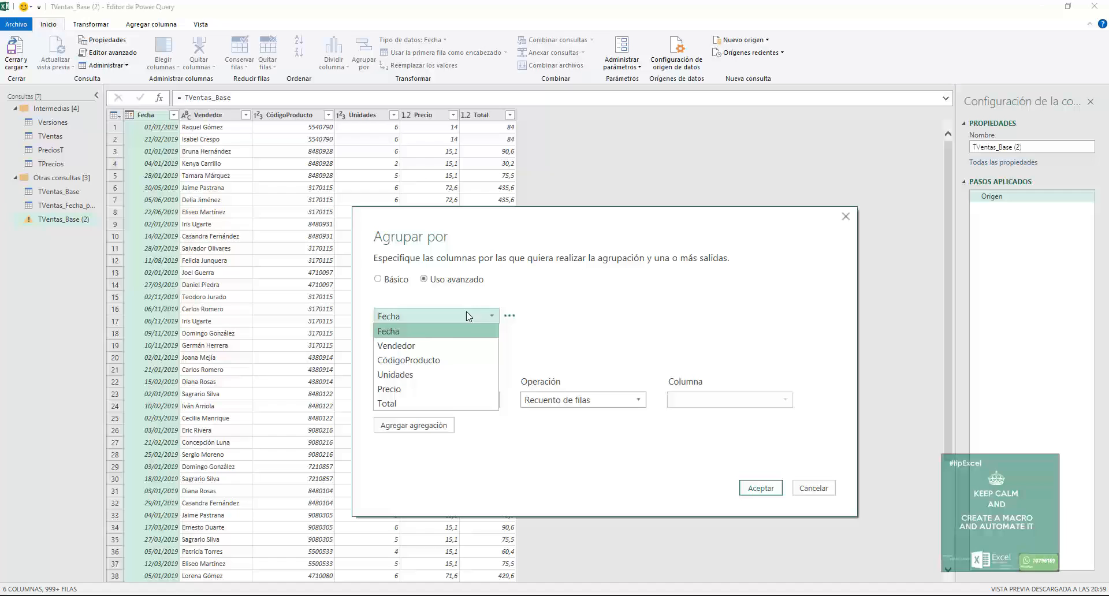
pyautogui.click(424, 341)
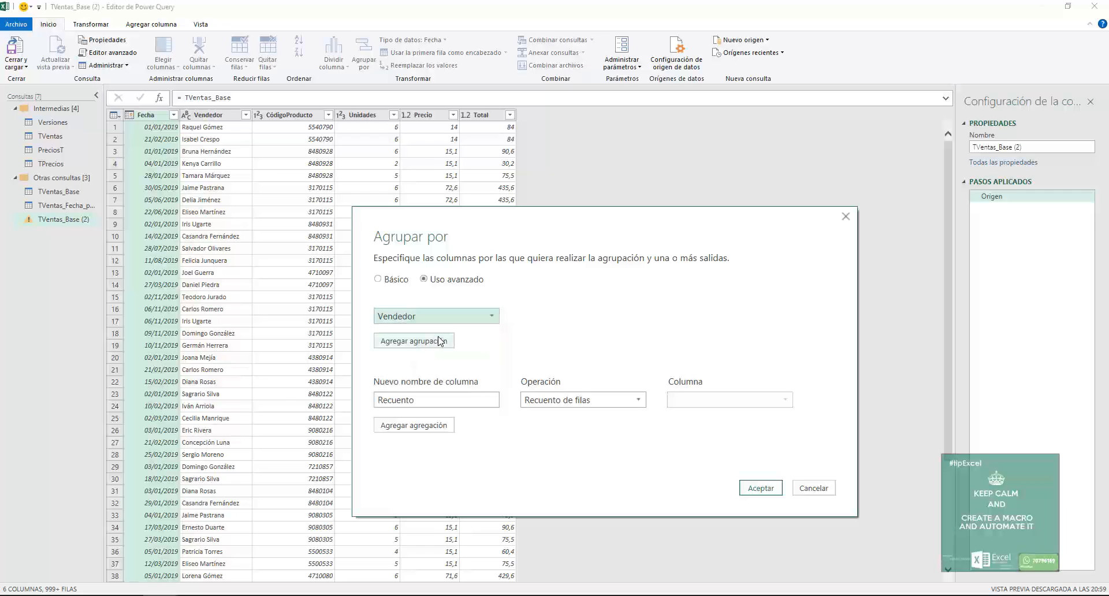
pyautogui.click(440, 342)
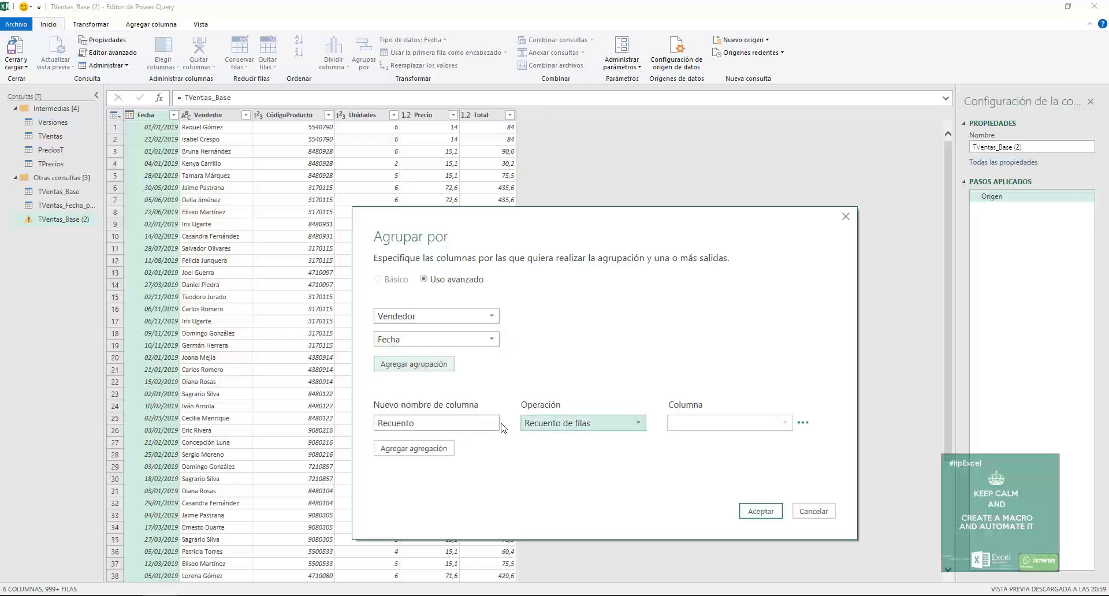
# - Define the first aggregation as Total Un, using the Suma operation on the Unidades column
pyautogui.doubleClick(466, 424)
pyautogui.write('Tota')
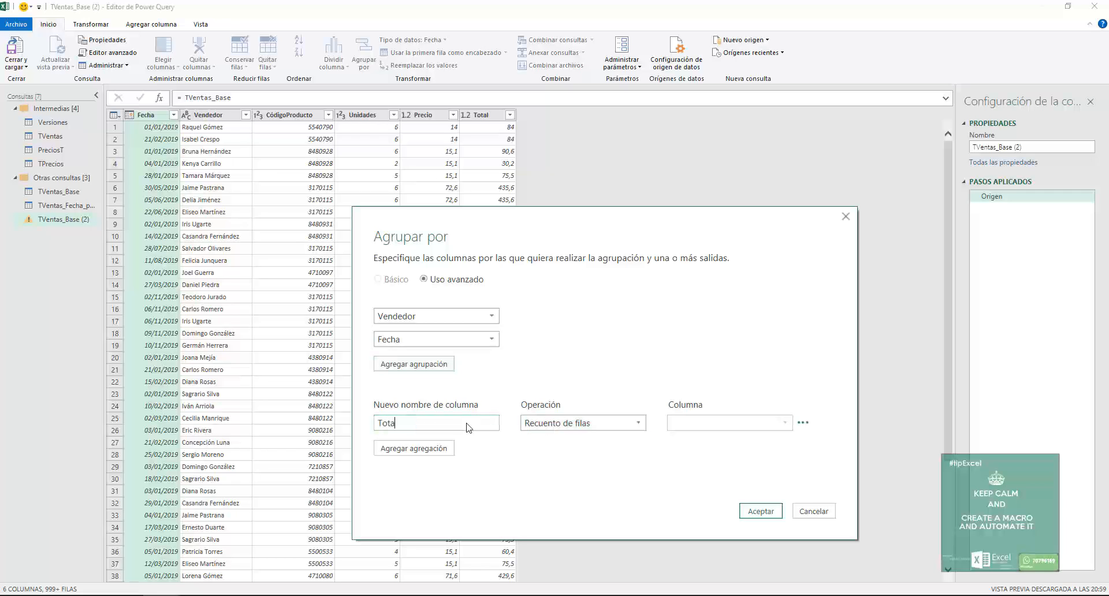
pyautogui.write('l Un')
pyautogui.click(601, 423)
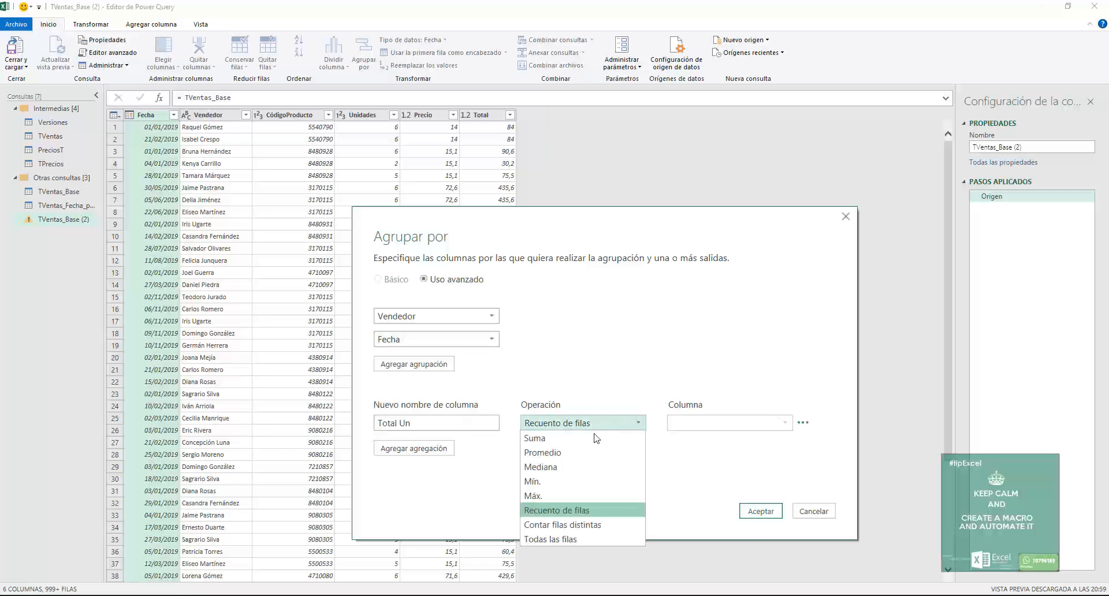
pyautogui.click(595, 438)
pyautogui.click(690, 425)
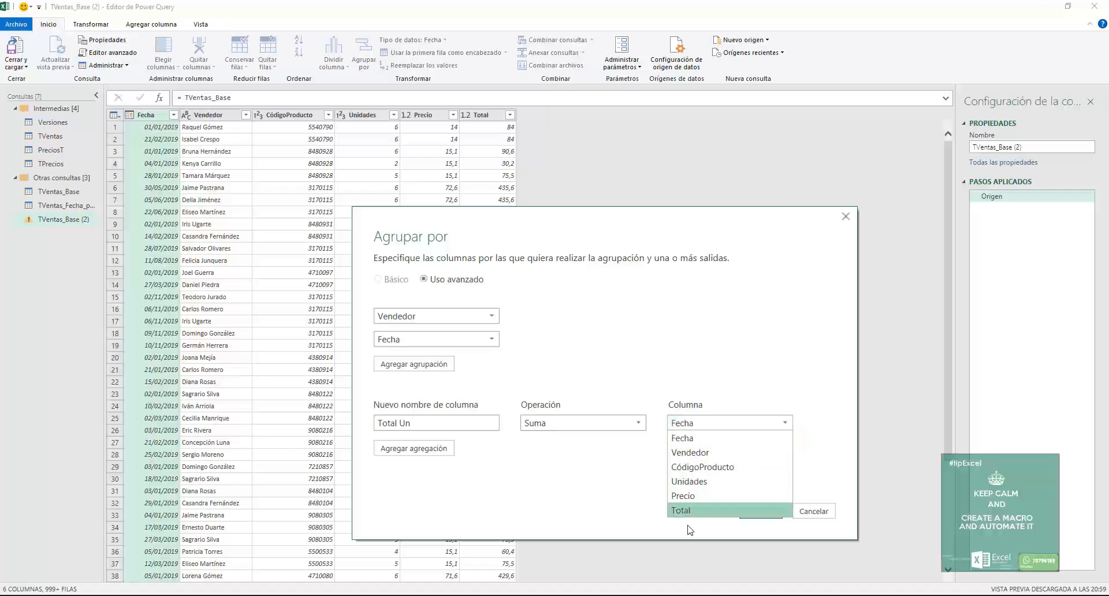
pyautogui.click(689, 481)
# - Add a second aggregation named Total Monto that sums the Total column, and apply the grouping
pyautogui.click(413, 450)
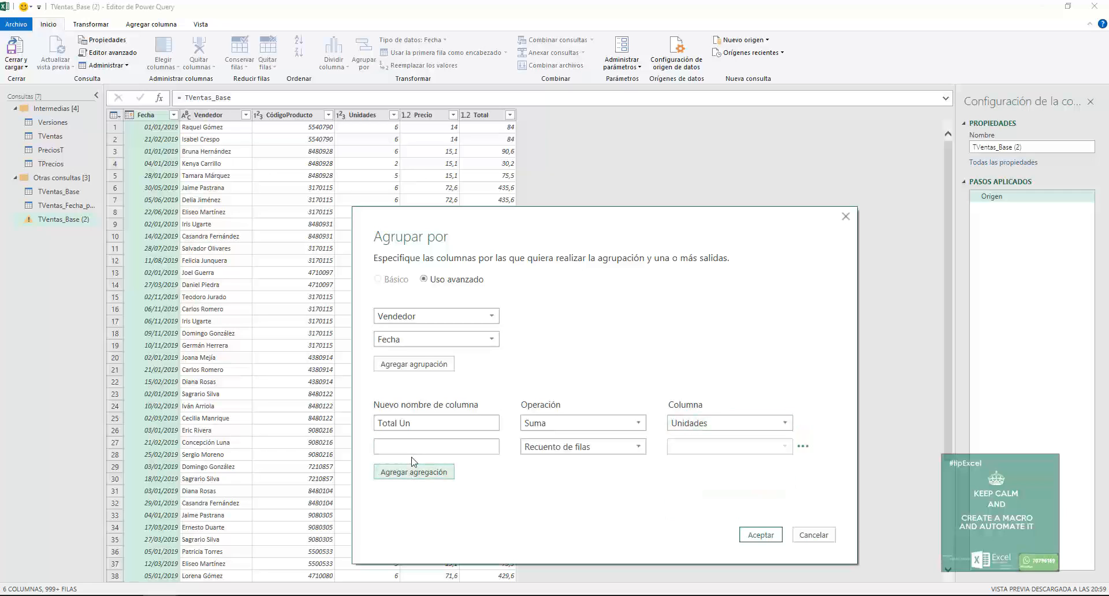
pyautogui.write('Total Monto')
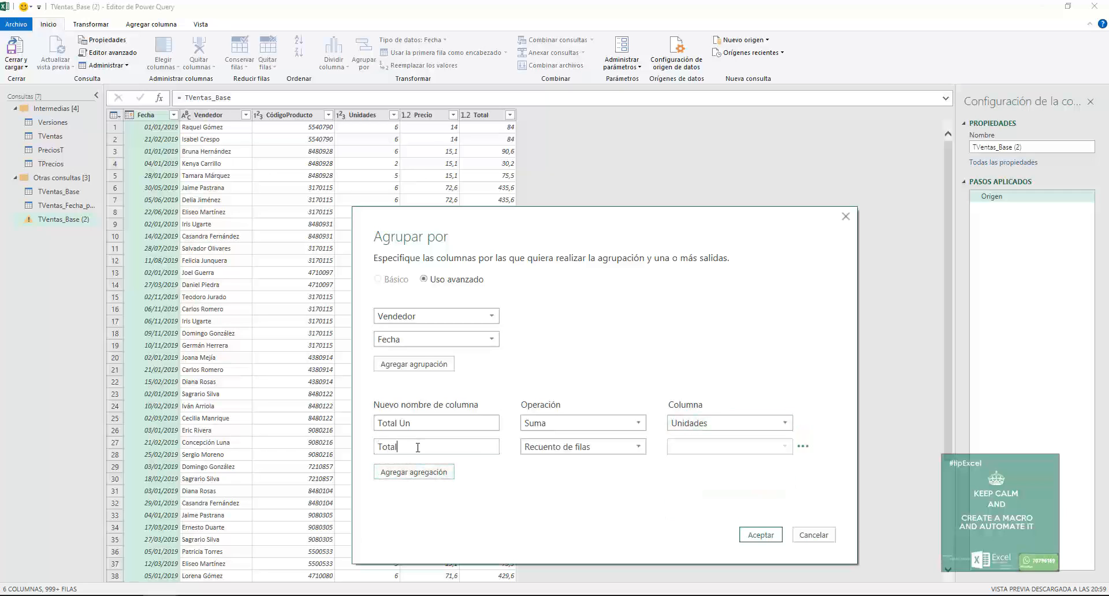
pyautogui.click(572, 448)
pyautogui.click(710, 449)
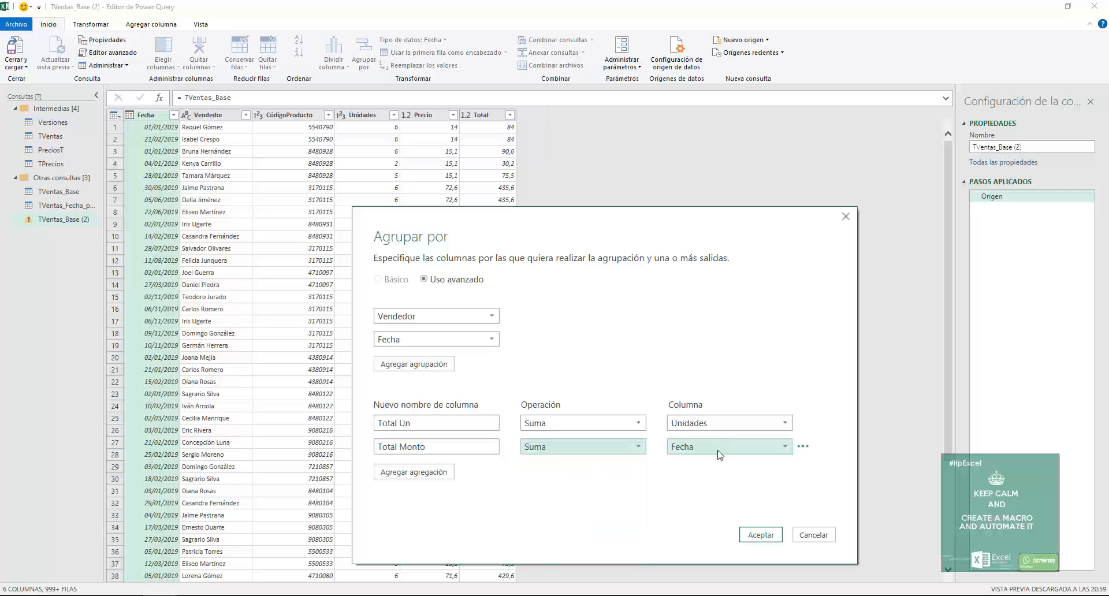
pyautogui.click(718, 449)
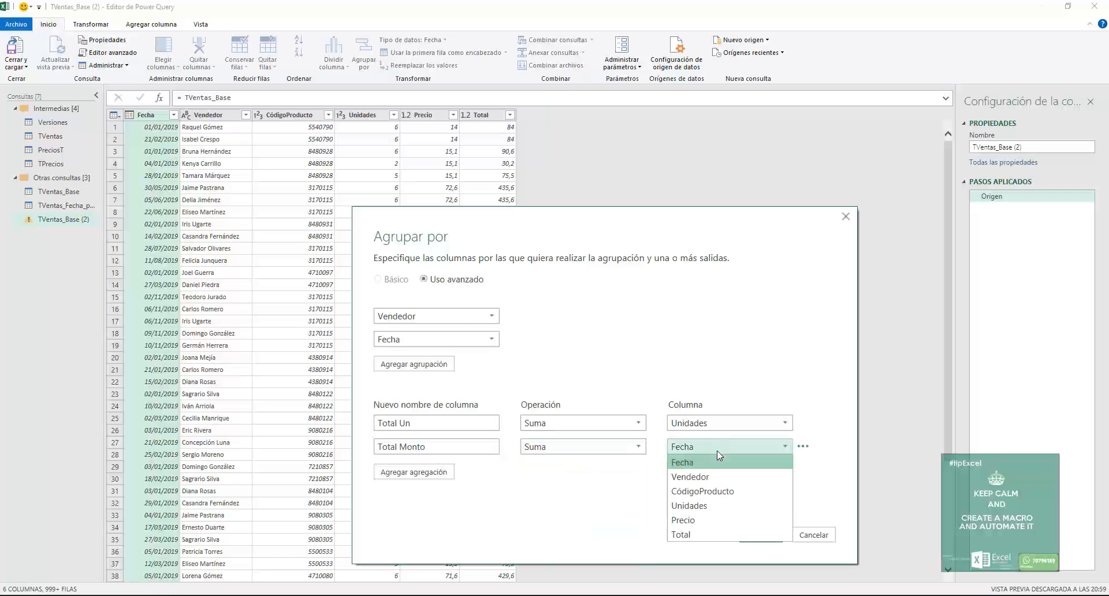
pyautogui.click(695, 533)
pyautogui.click(756, 537)
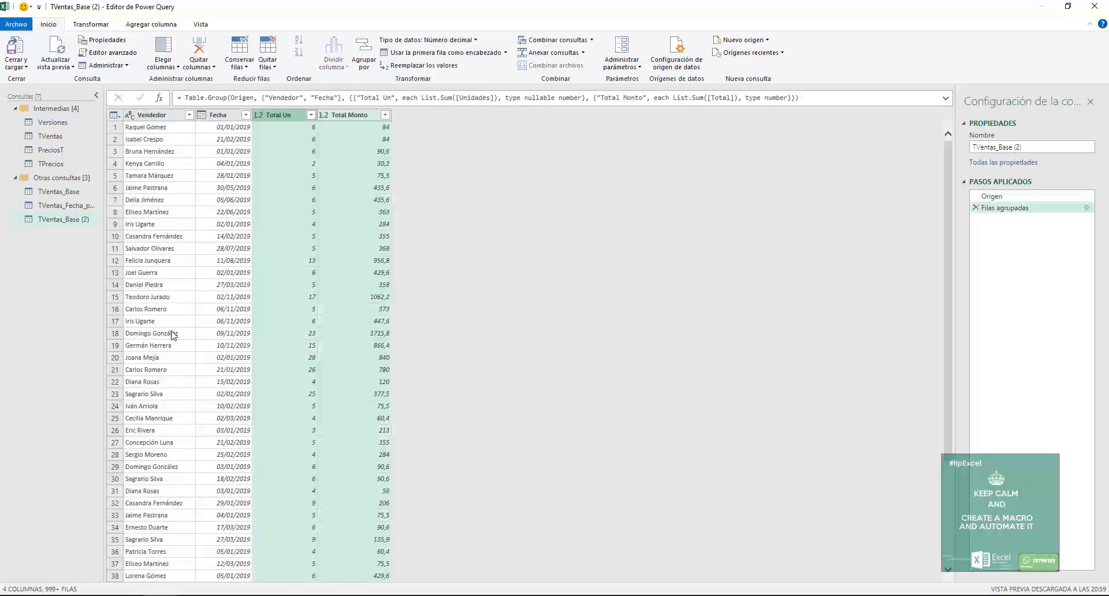
# - Rename the TVentas_Base (2) query as TVentas_Vendedor_fecha and load the queries into the workbook
pyautogui.doubleClick(70, 220)
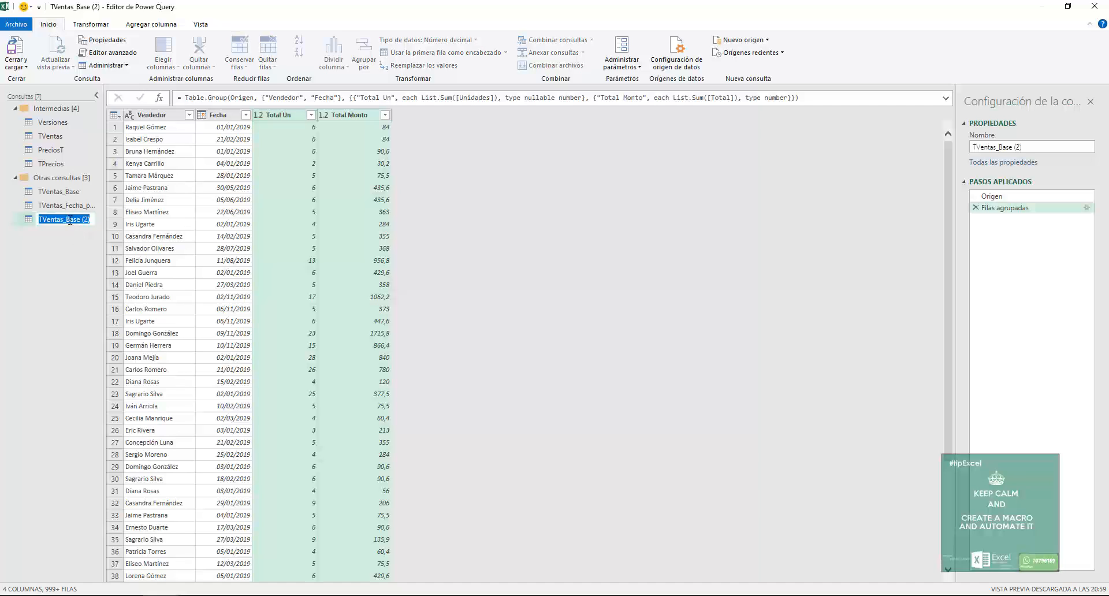
pyautogui.moveTo(66, 220); pyautogui.dragTo(98, 225)
pyautogui.write('Vendero')
pyautogui.press('Return')
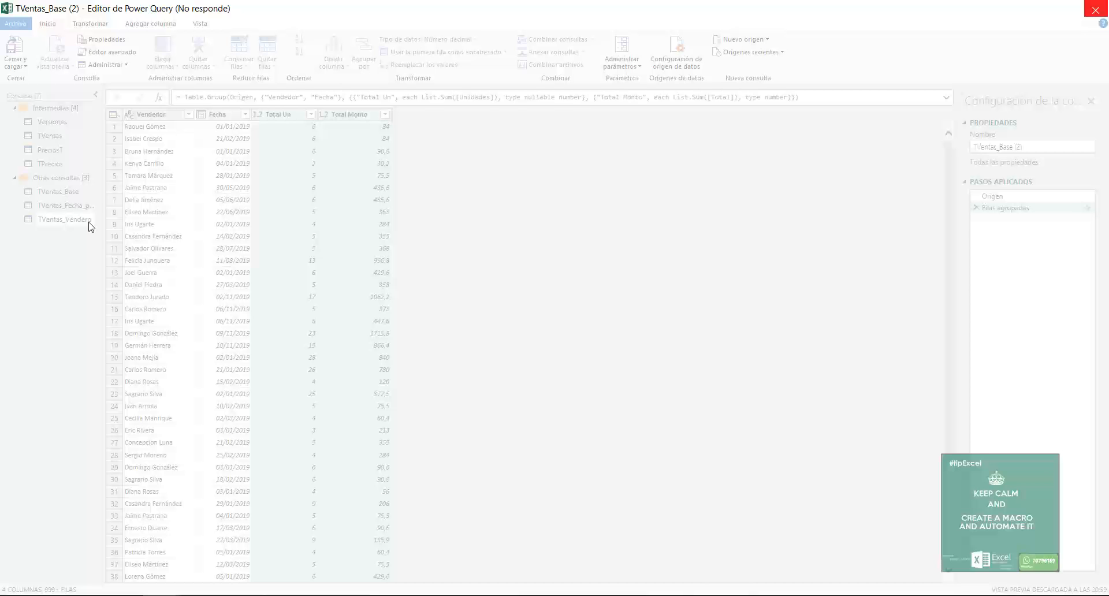
pyautogui.press('BackSpace')
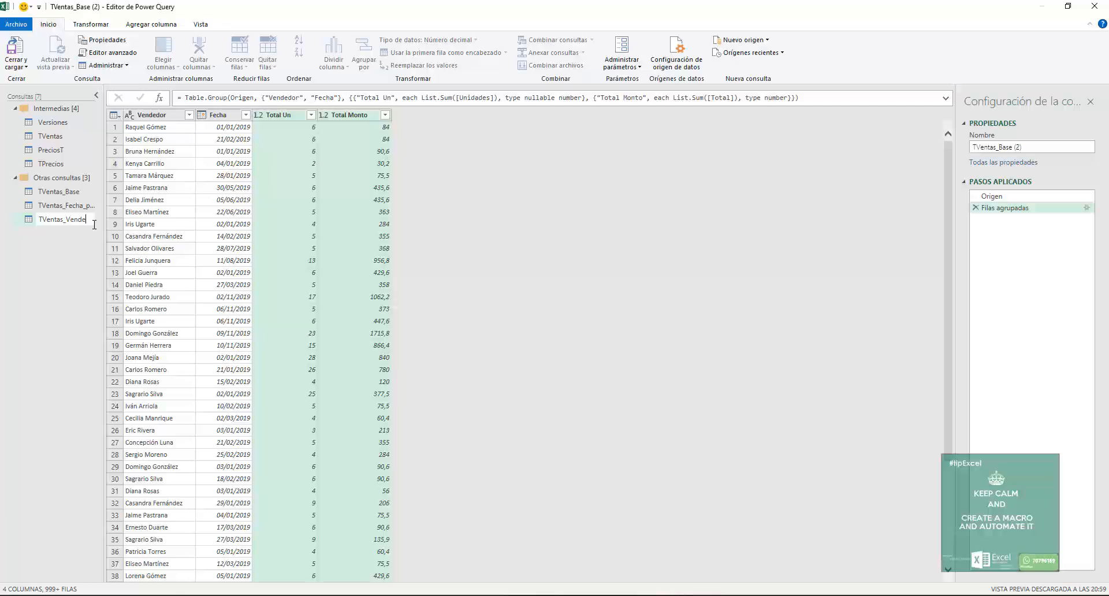
pyautogui.write('dor_fecha')
pyautogui.press('Return')
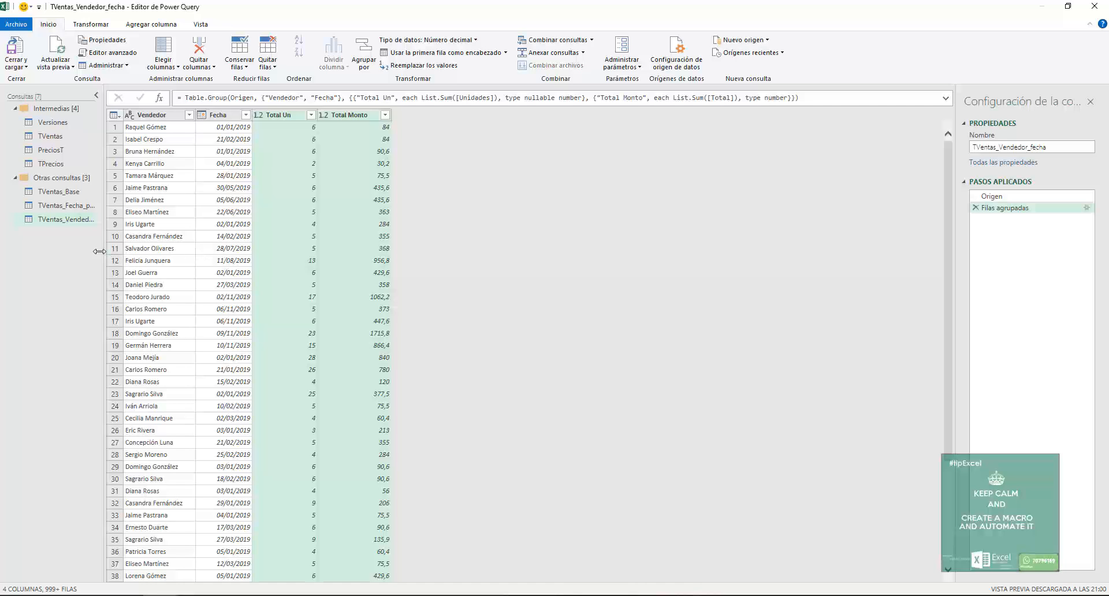
pyautogui.moveTo(100, 251); pyautogui.dragTo(127, 254)
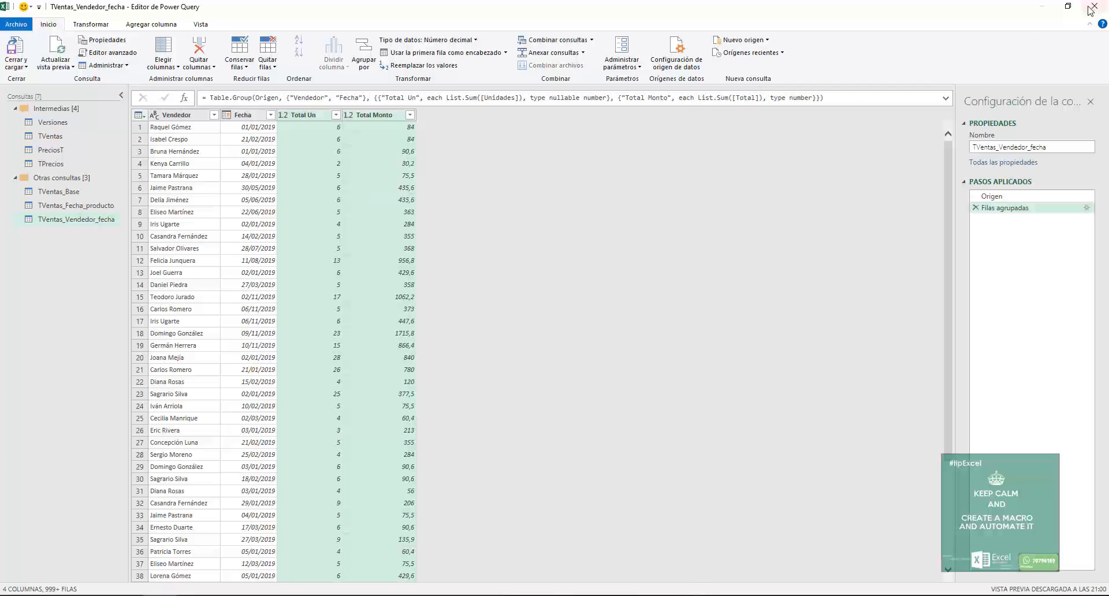
pyautogui.click(15, 48)
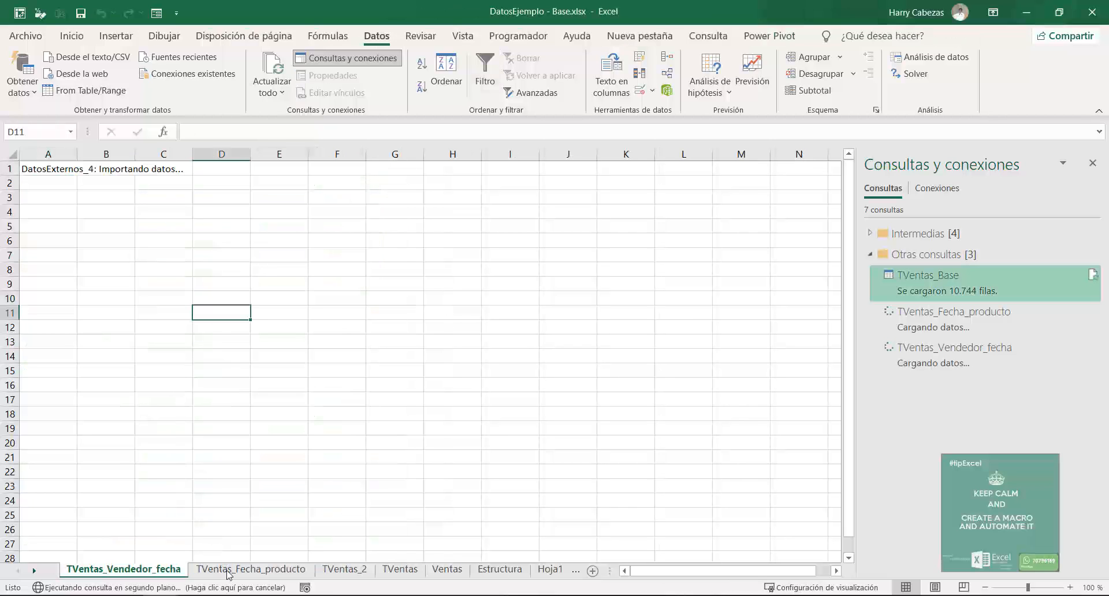
# - Add the table on sheet TVentas_2 to the data model and place TVentas_Base below TEstructura in the relationship diagram
pyautogui.click(342, 570)
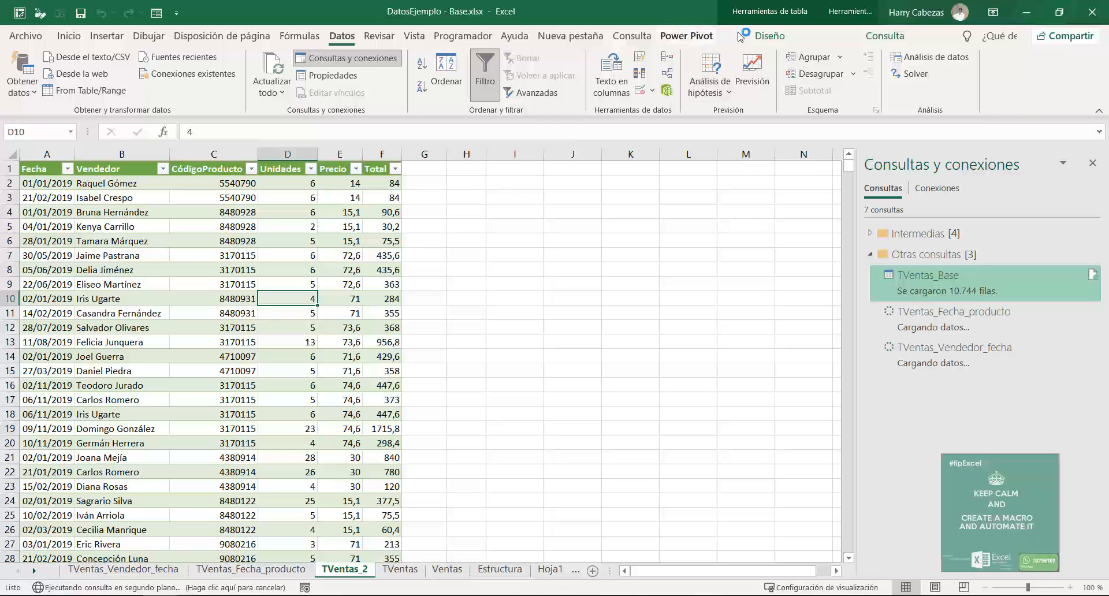
pyautogui.click(686, 36)
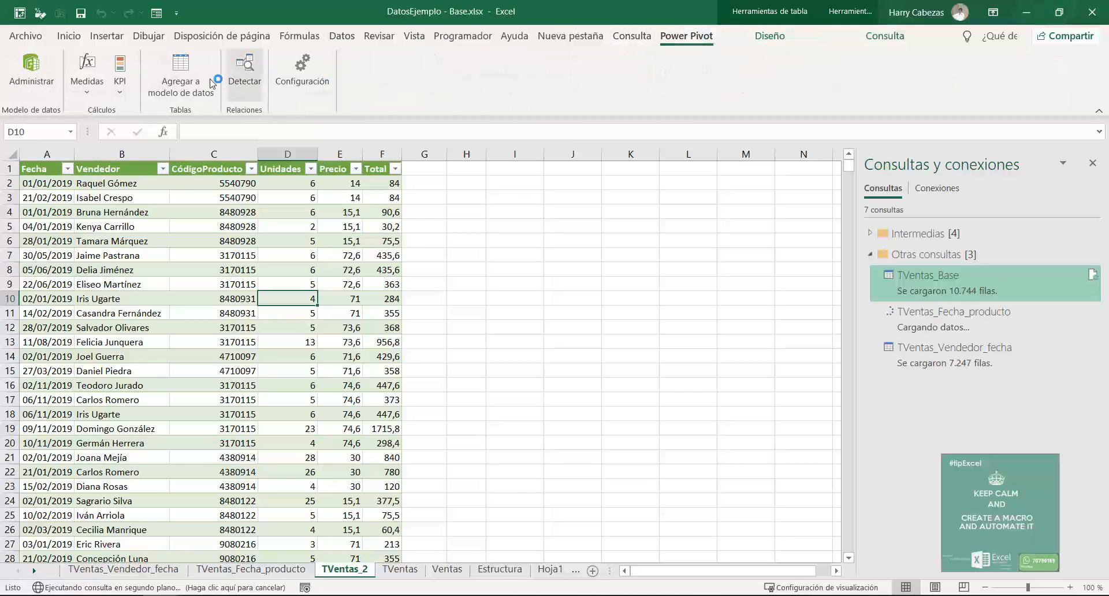
pyautogui.click(181, 70)
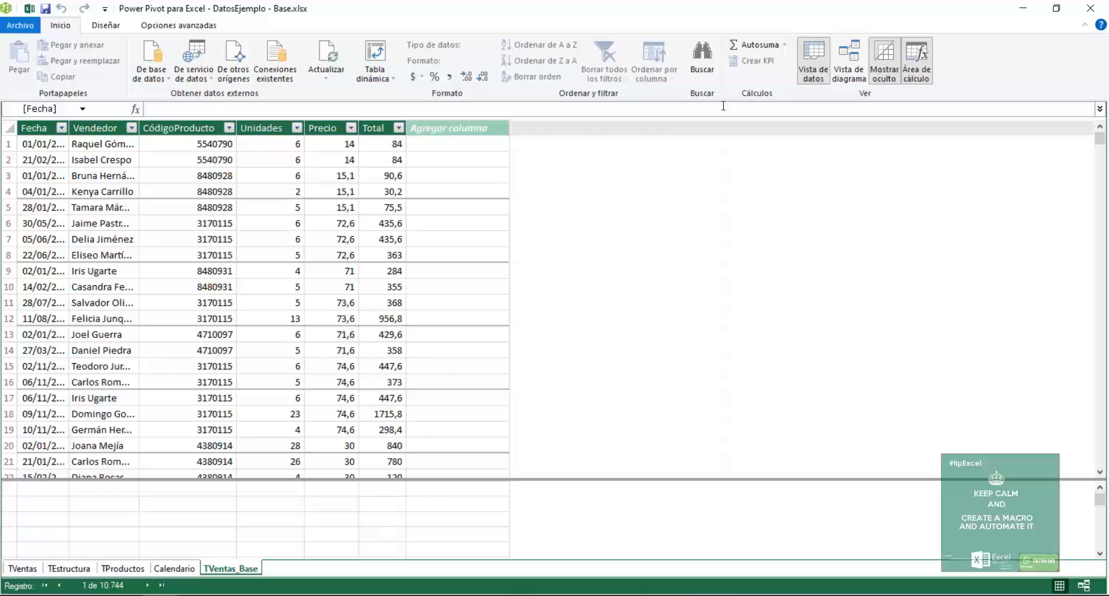
pyautogui.click(848, 62)
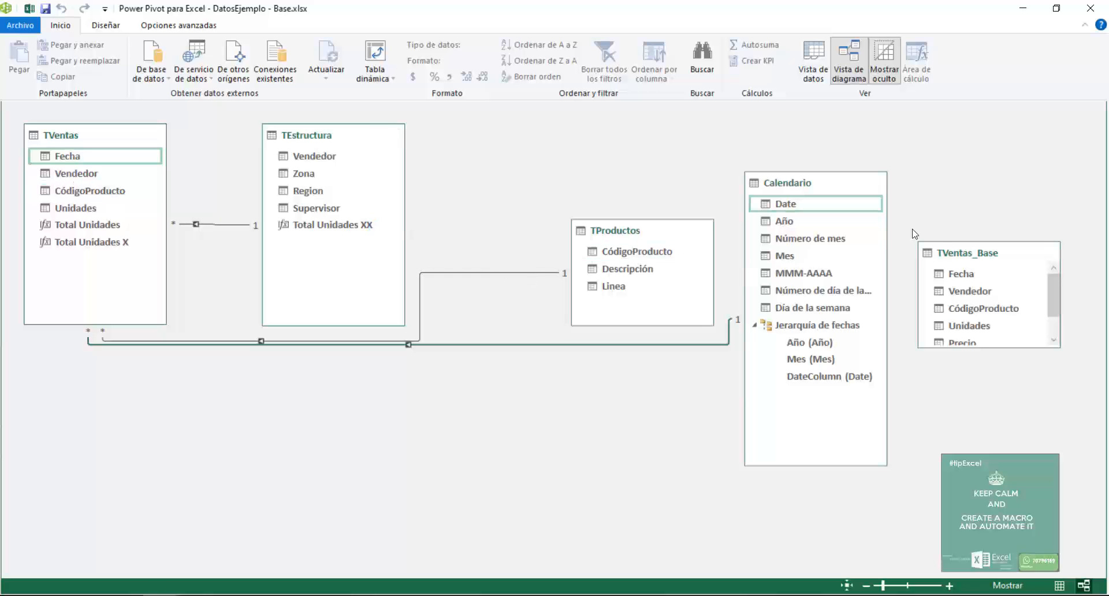
pyautogui.moveTo(962, 252); pyautogui.dragTo(280, 409)
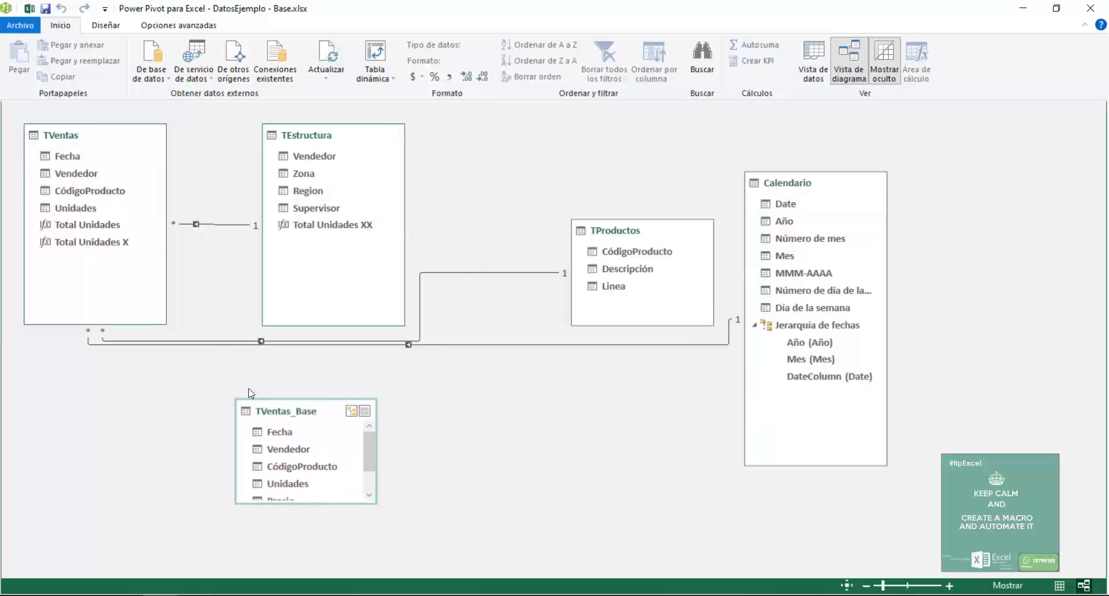
# - Delete the old TVentas table from the data model
pyautogui.click(75, 137)
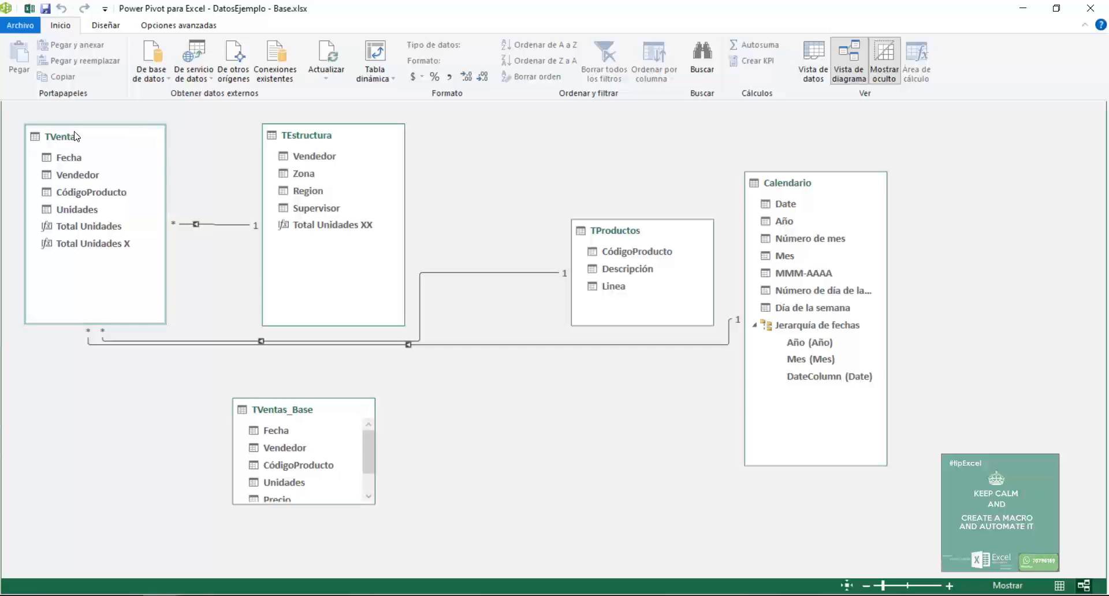
pyautogui.rightClick(75, 136)
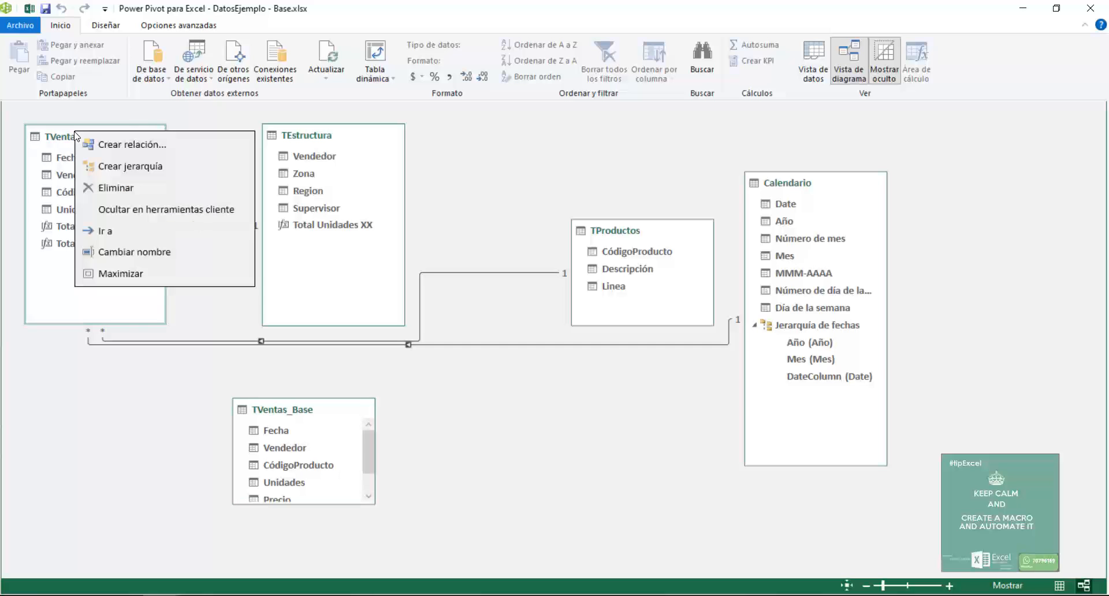
pyautogui.click(101, 187)
pyautogui.click(486, 330)
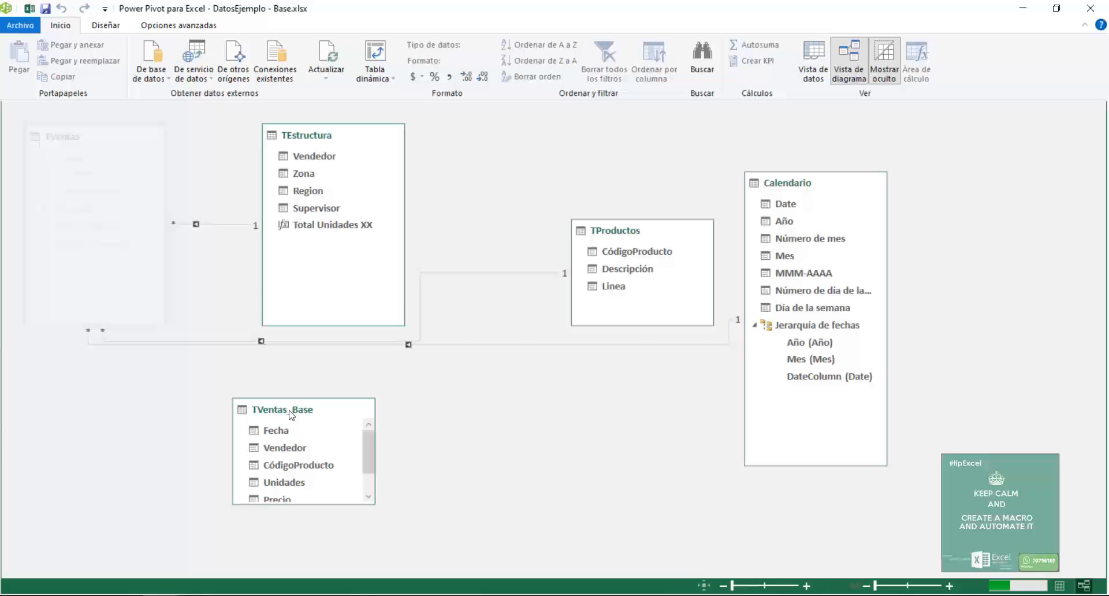
# - Reposition and enlarge TVentas_Base, and relate its Vendedor to TEstructura, CódigoProducto to TProductos and Fecha to Calendario's Date
pyautogui.moveTo(292, 415); pyautogui.dragTo(136, 298)
pyautogui.moveTo(162, 389); pyautogui.dragTo(165, 490)
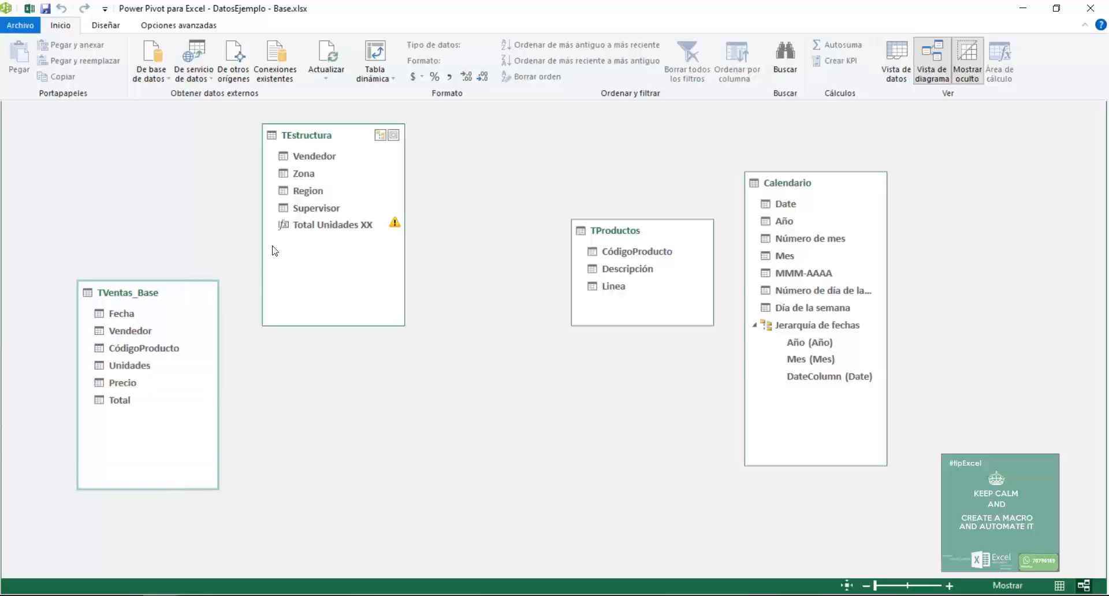
pyautogui.click(304, 164)
pyautogui.moveTo(304, 165); pyautogui.dragTo(147, 335)
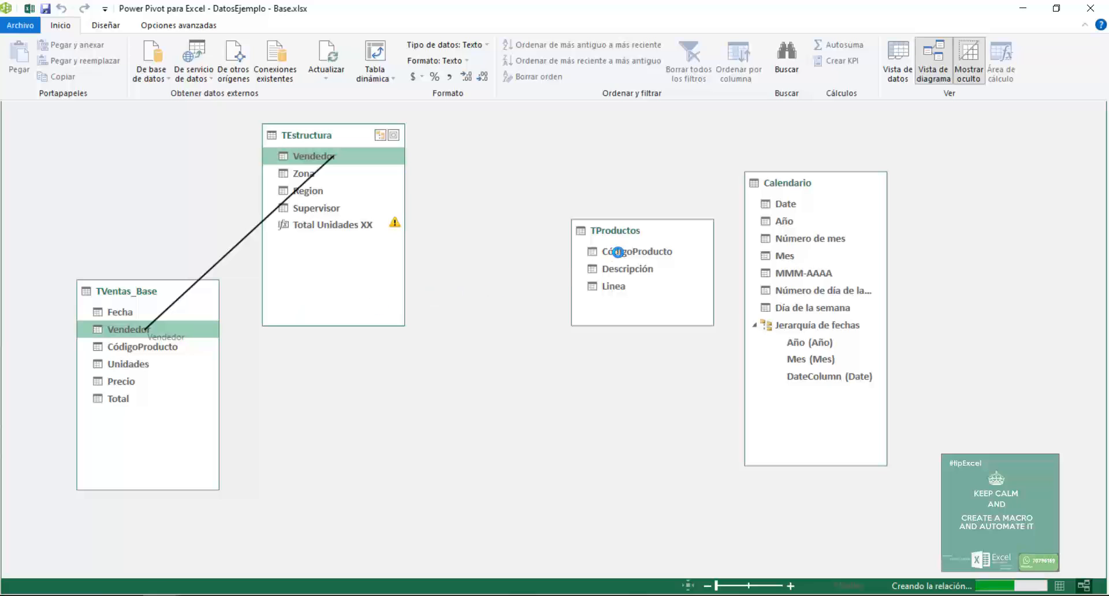
pyautogui.moveTo(618, 251); pyautogui.dragTo(122, 350)
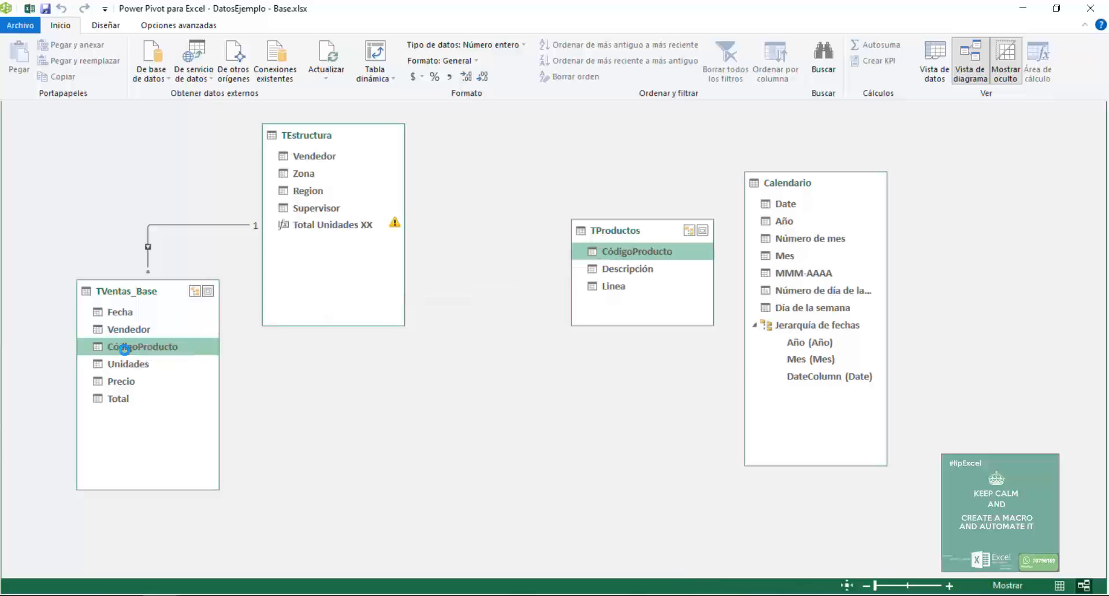
pyautogui.moveTo(787, 203); pyautogui.dragTo(128, 311)
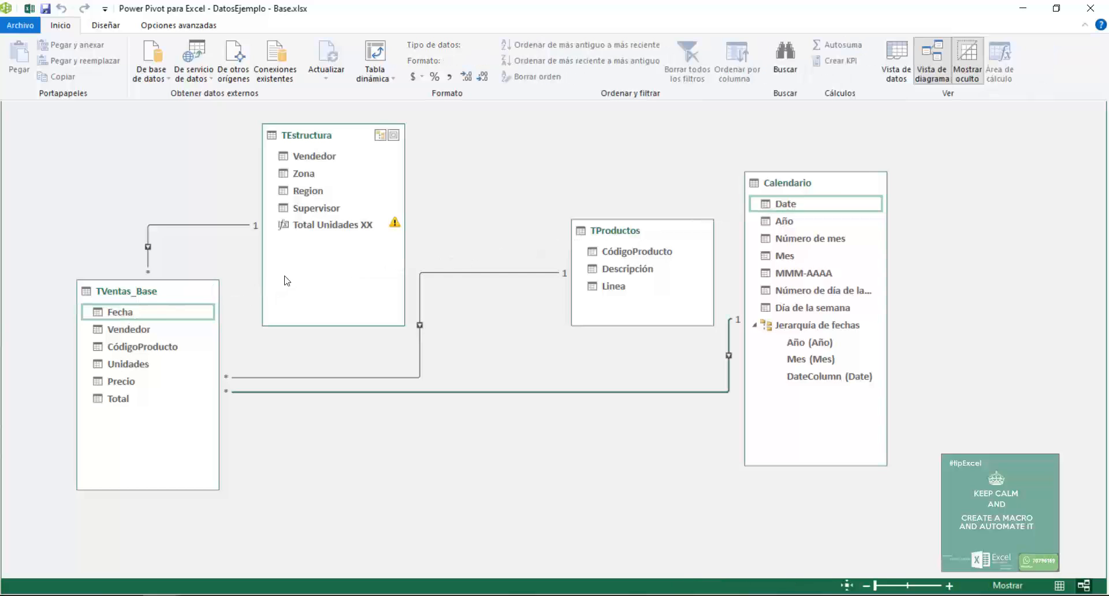
# - Delete the Total Unidades XX measure from the TEstructura table in the model
pyautogui.click(323, 229)
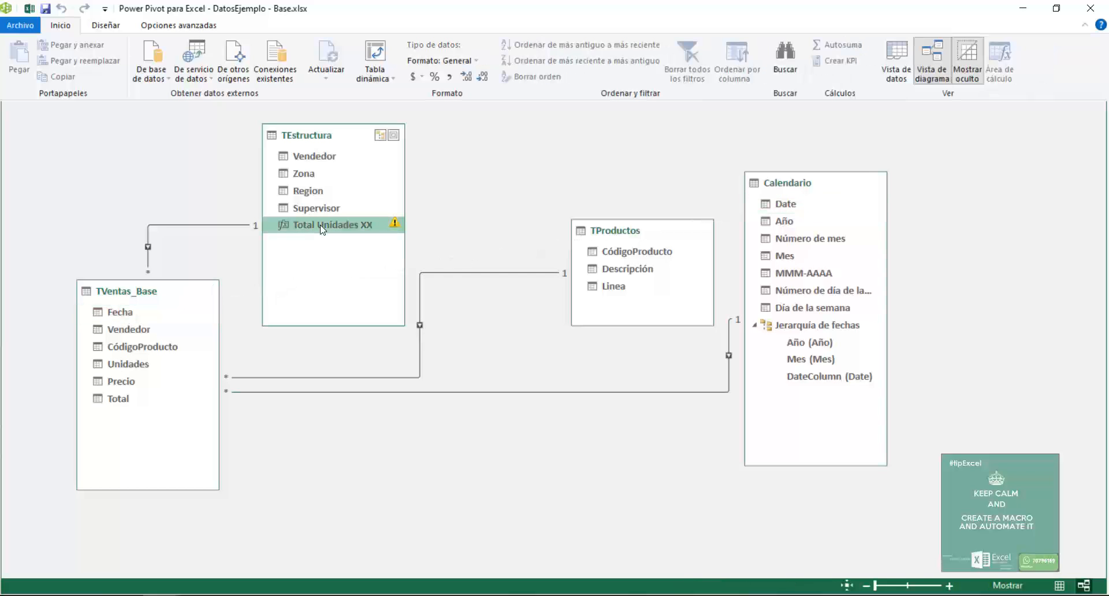
pyautogui.rightClick(321, 226)
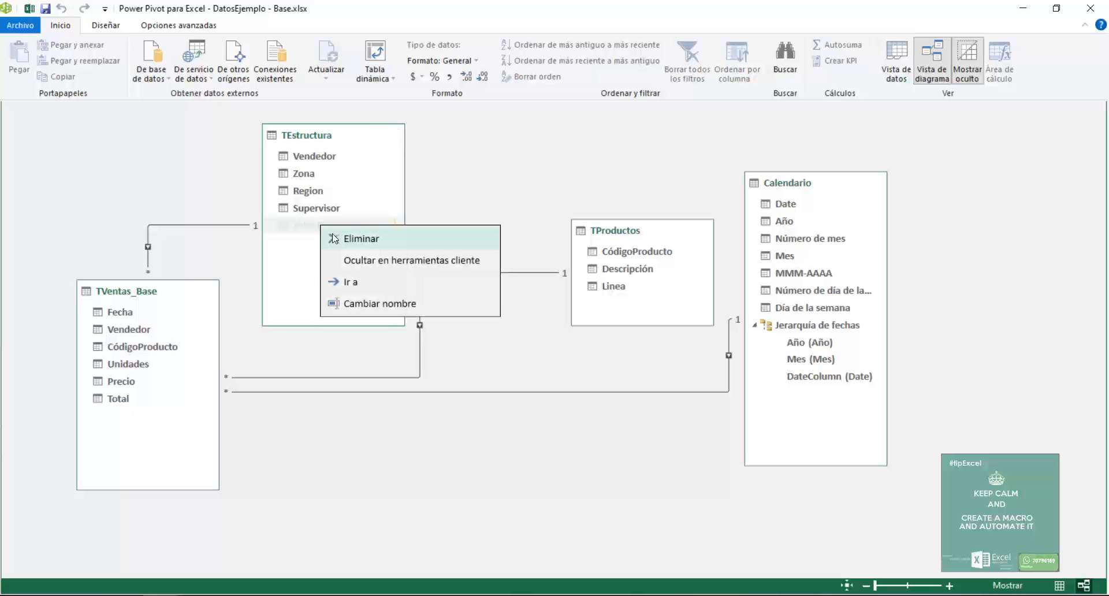
pyautogui.click(335, 238)
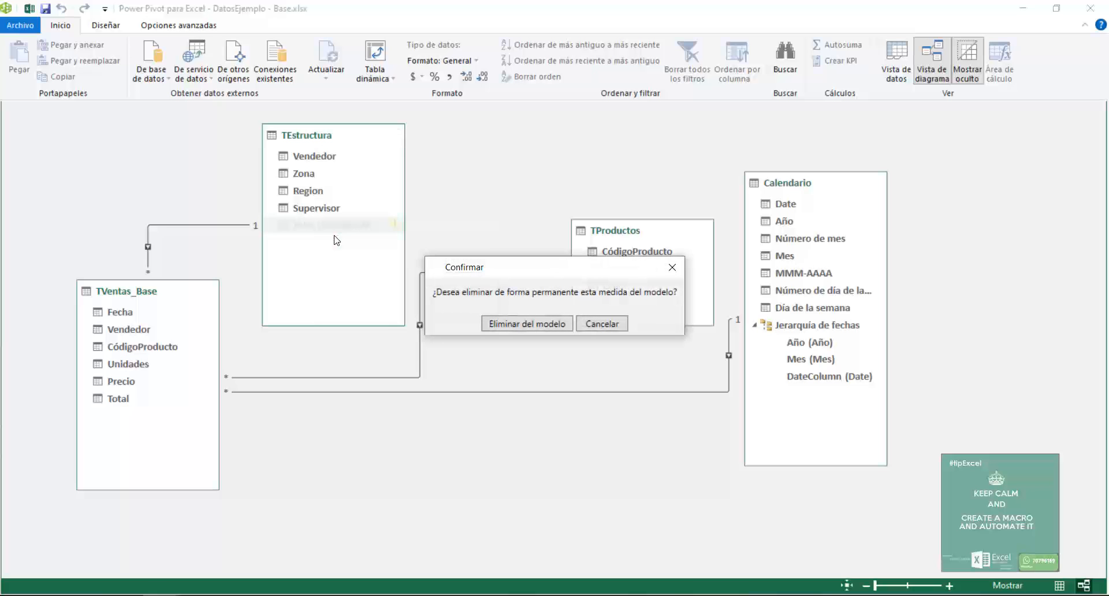
pyautogui.click(511, 327)
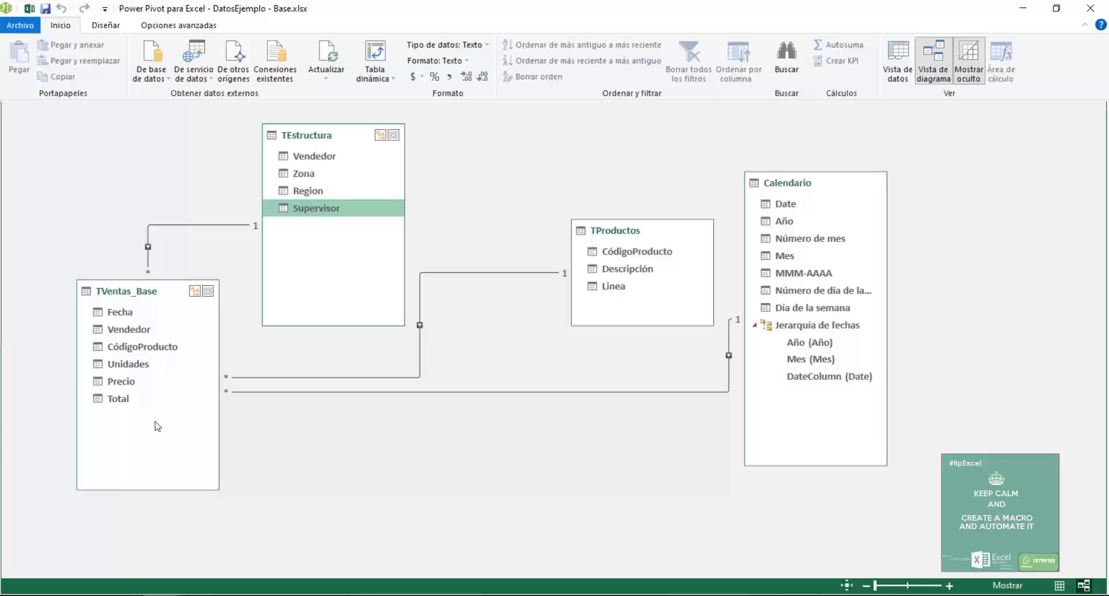
# - Shift TVentas_Base slightly left and down in the relationship diagram, and display the TVentas_Base table in data view
pyautogui.moveTo(153, 301)
pyautogui.mouseDown()
pyautogui.moveTo(136, 290)
pyautogui.moveTo(137, 309)
pyautogui.mouseUp()
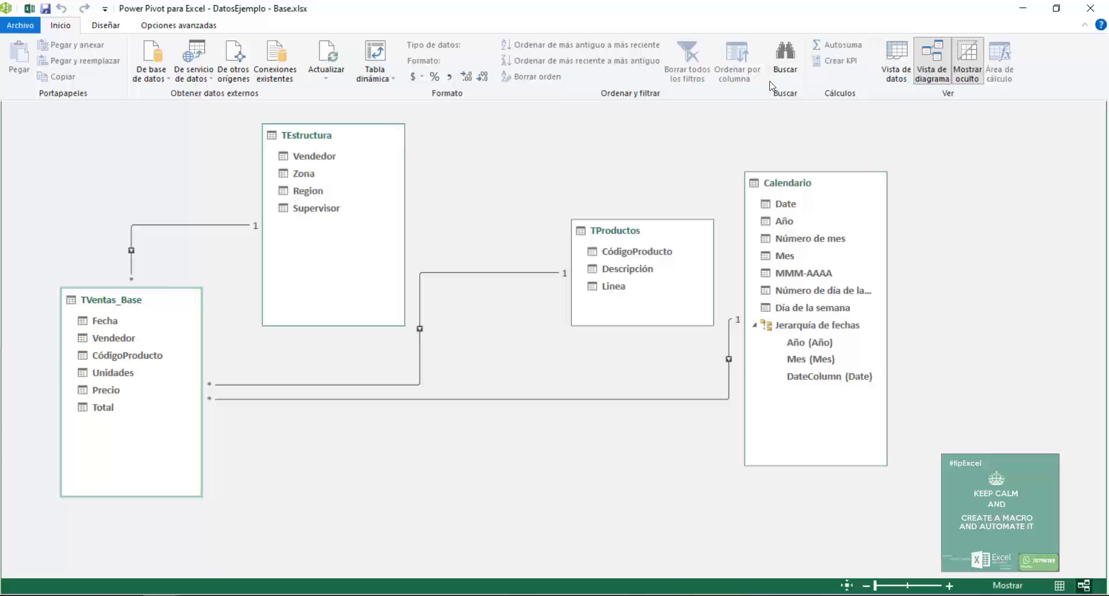
pyautogui.click(897, 47)
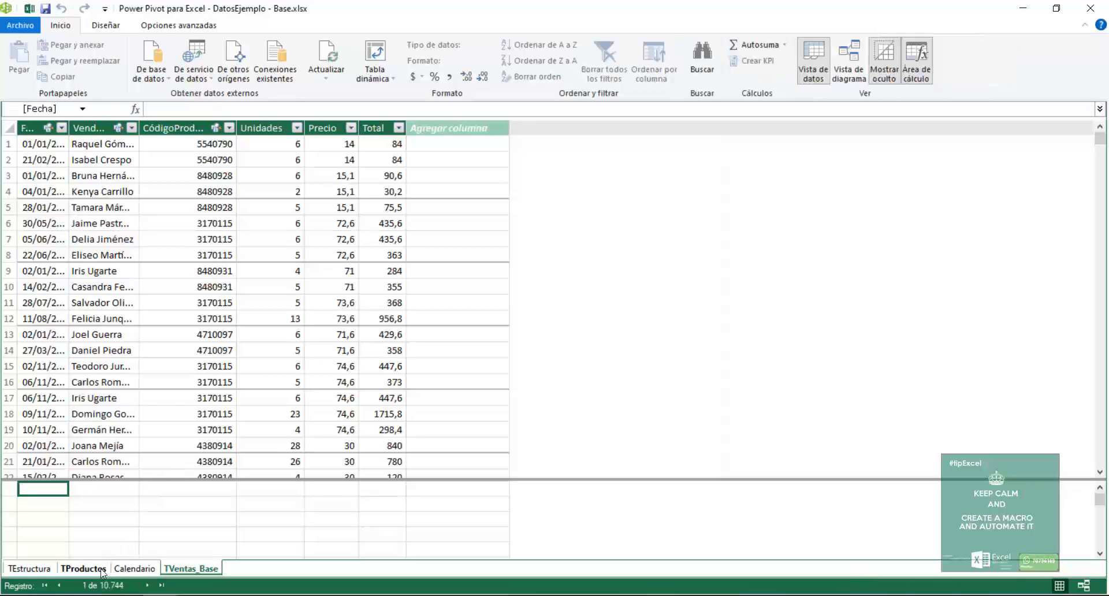
pyautogui.click(101, 571)
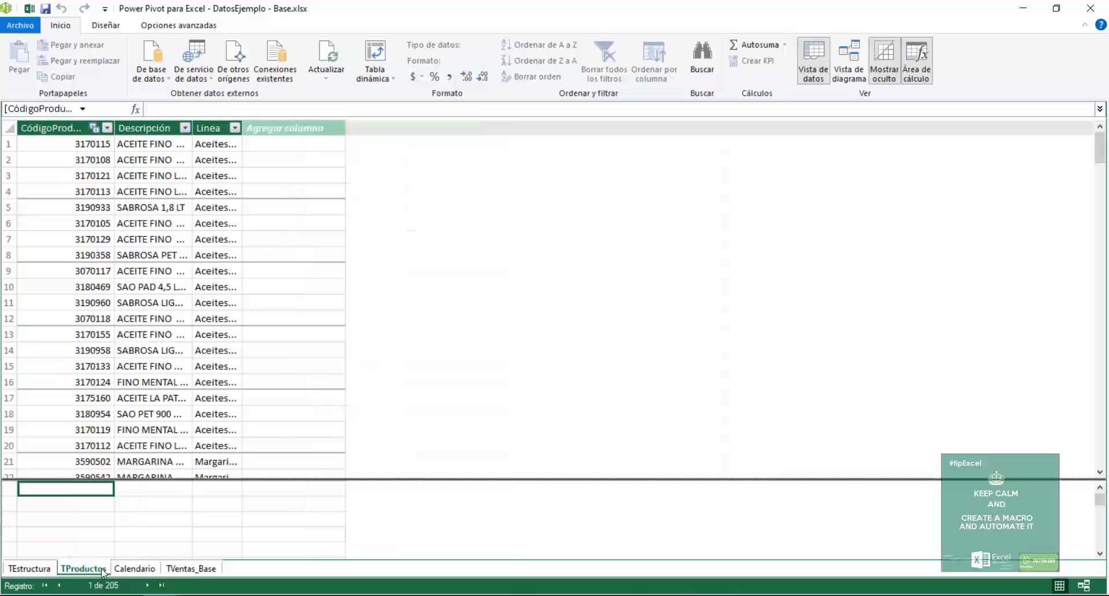
pyautogui.click(133, 570)
pyautogui.click(177, 571)
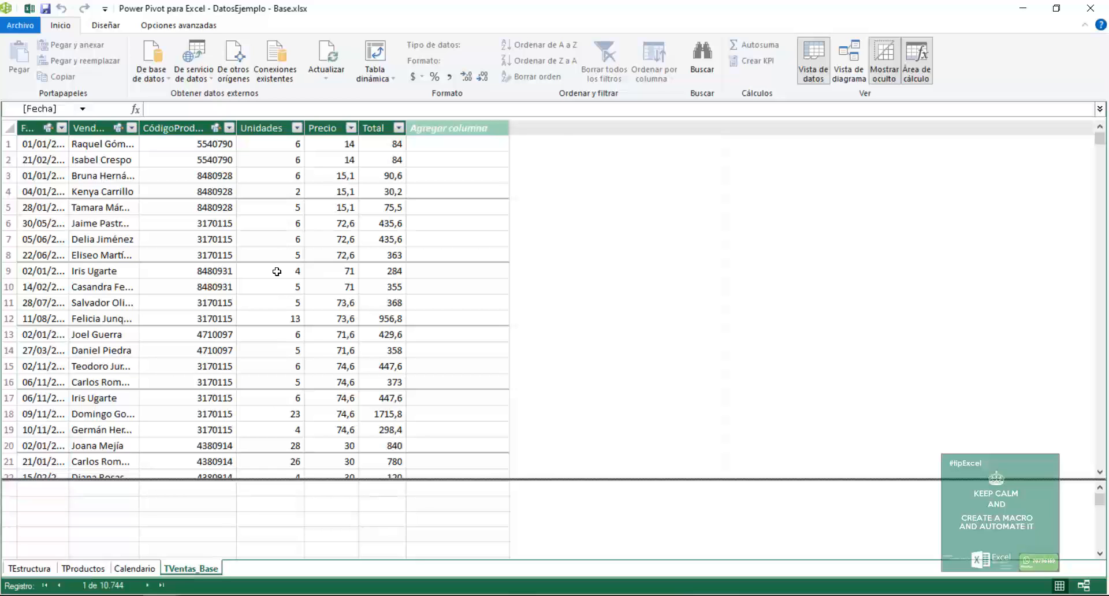
# - Start a measure with the DISTINCTCOUNT function in the second calculation-area cell under CódigoProducto in TVentas_Base
pyautogui.click(166, 508)
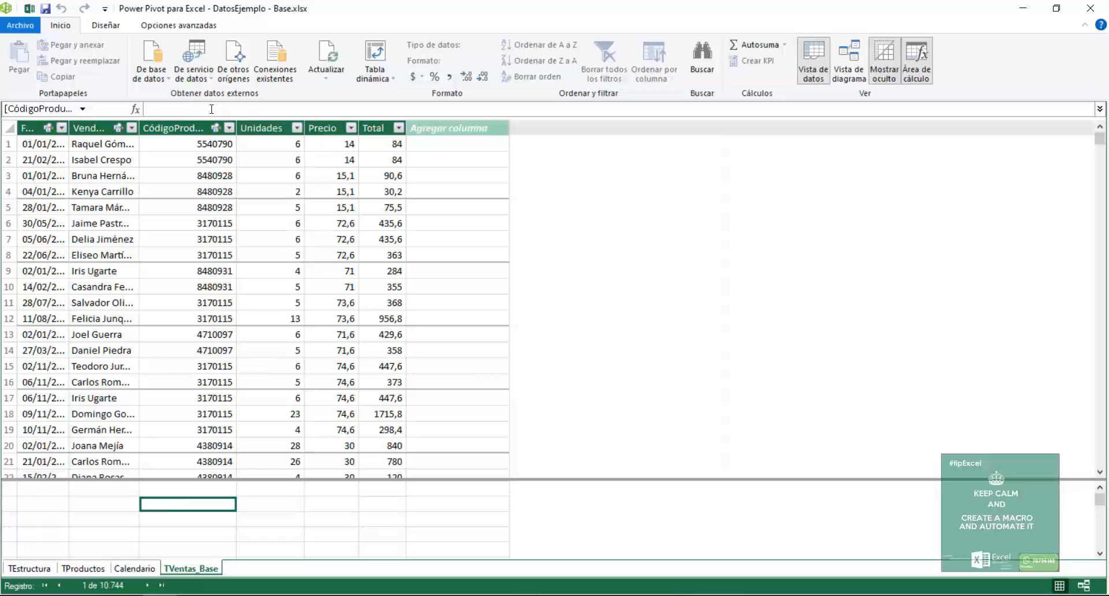
pyautogui.click(152, 108)
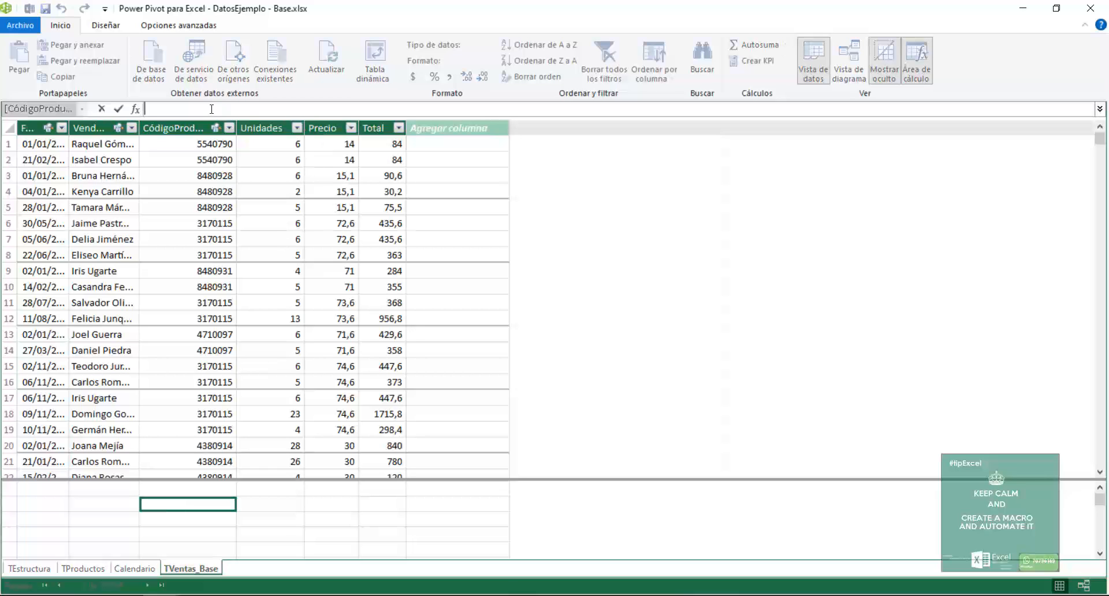
pyautogui.write('=')
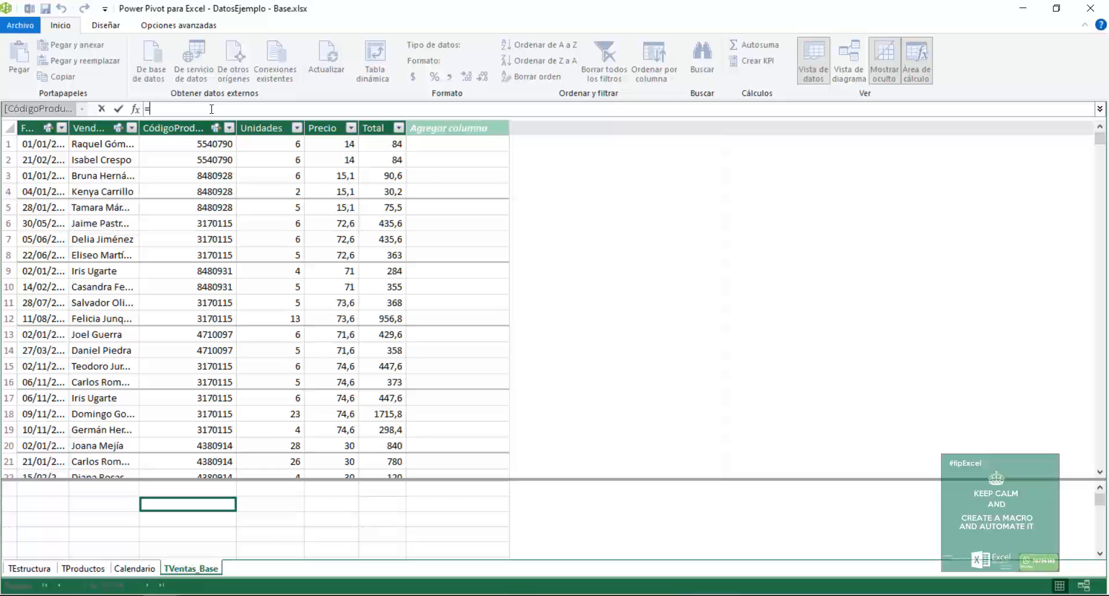
pyautogui.write('c')
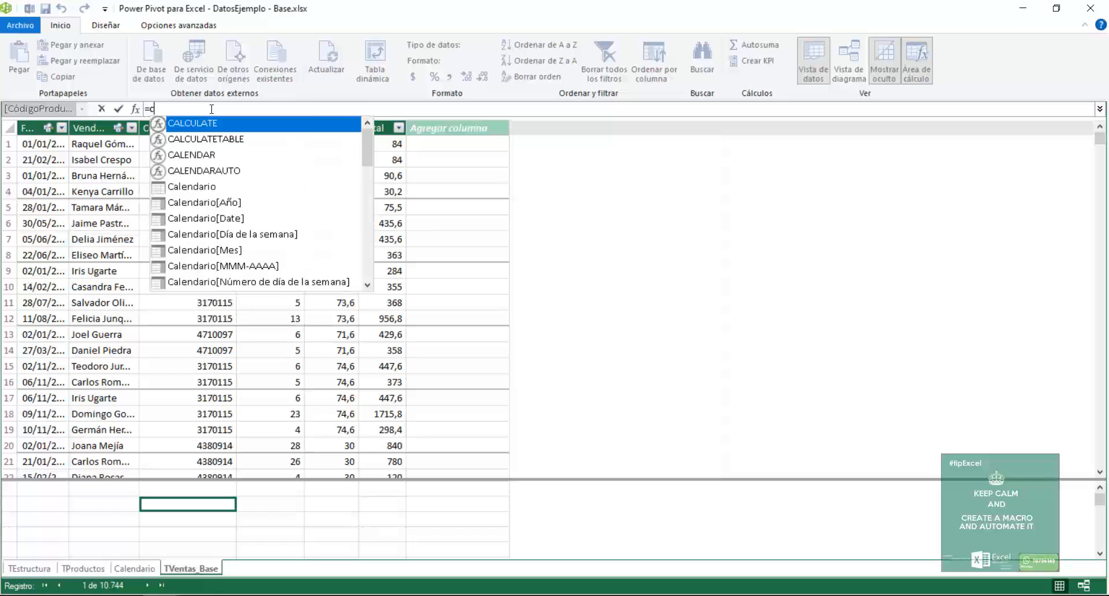
pyautogui.write('oun')
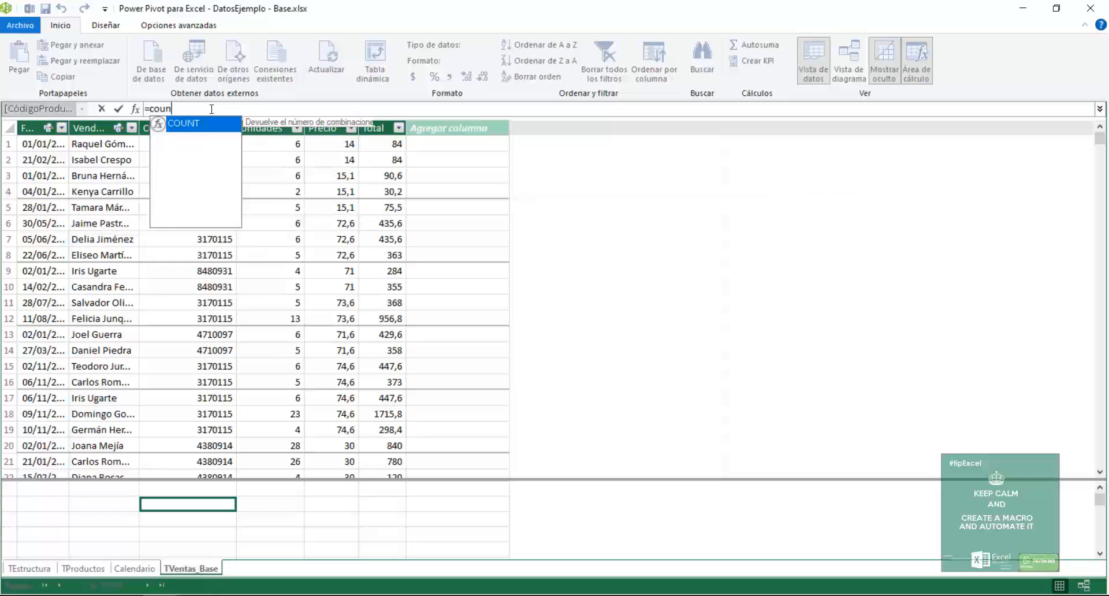
pyautogui.press('Down')
pyautogui.press('Down')
pyautogui.press('Down')
pyautogui.press('Down')
pyautogui.press('Down')
pyautogui.press('Down')
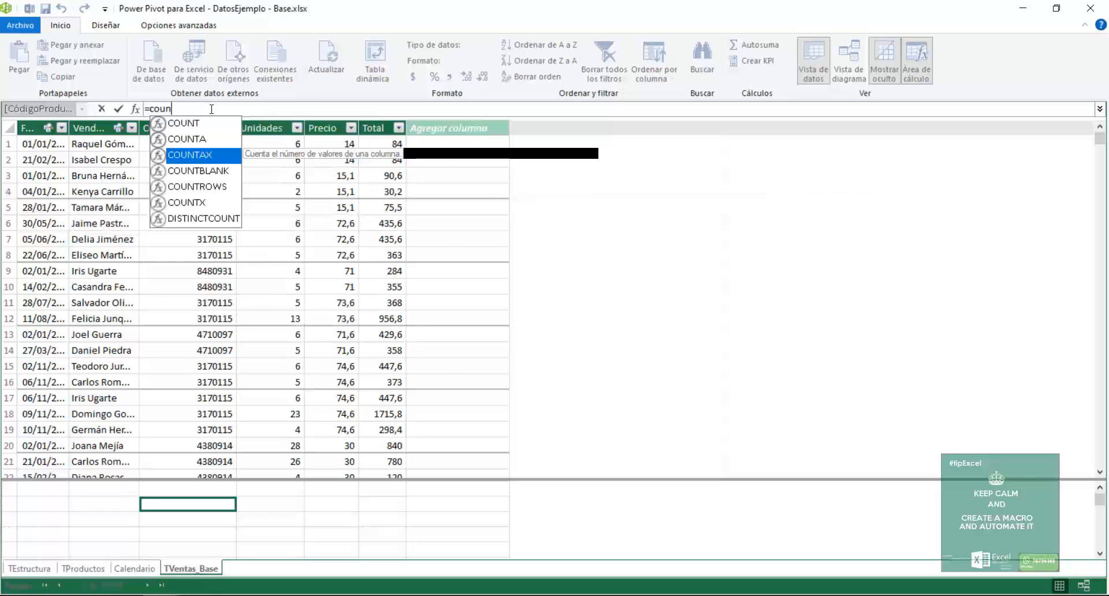
pyautogui.press('Tab')
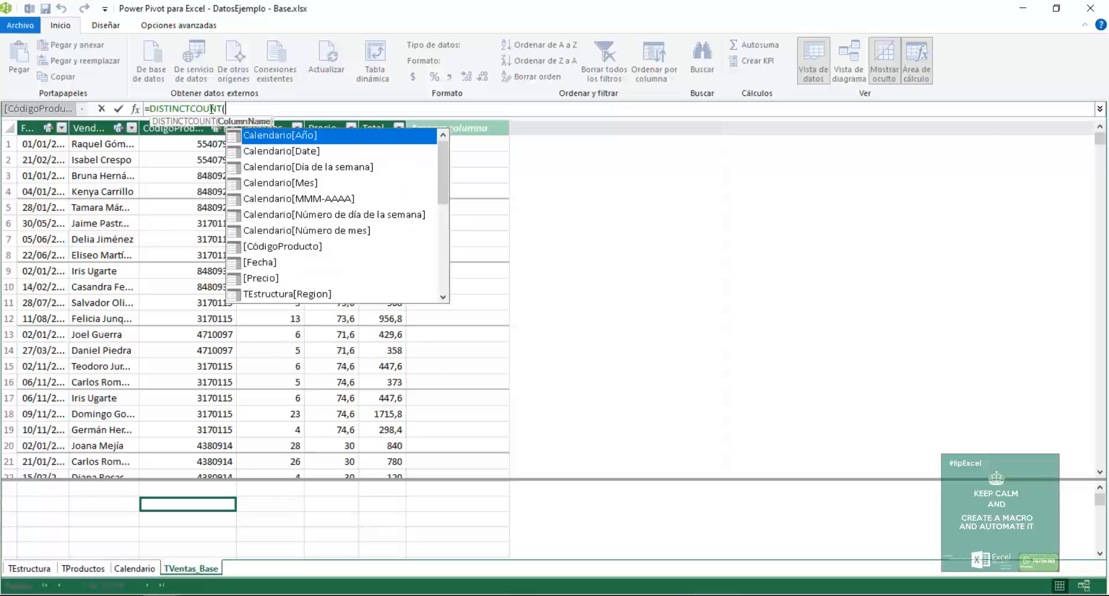
# - Complete the DISTINCTCOUNT measure with TVentas_Base[CódigoProducto] as its column
pyautogui.write('cod')
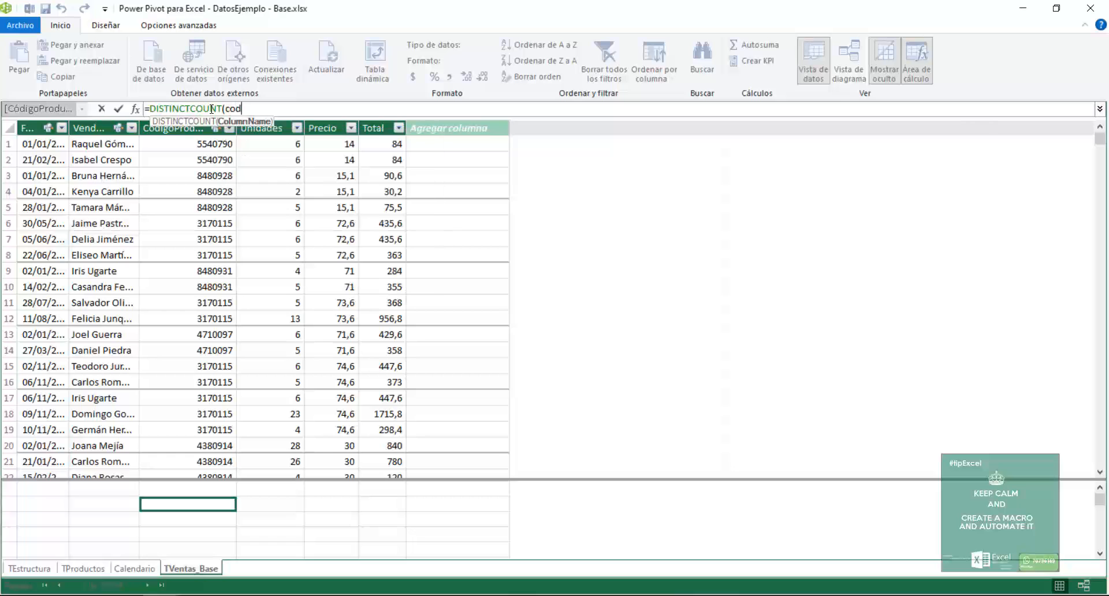
pyautogui.press('BackSpace')
pyautogui.press('BackSpace')
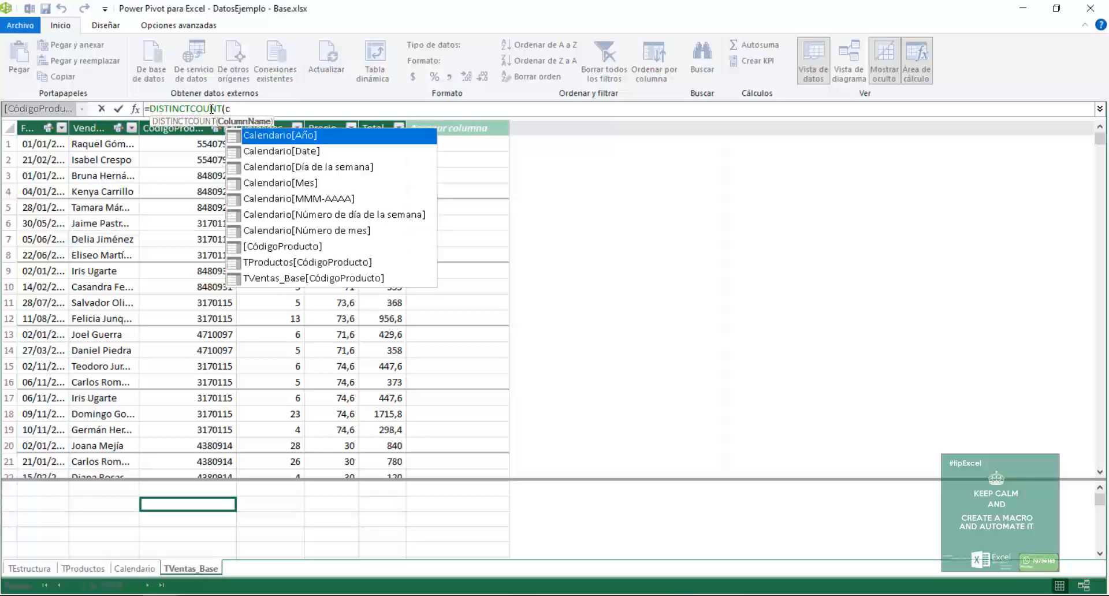
pyautogui.press('BackSpace')
pyautogui.write('t')
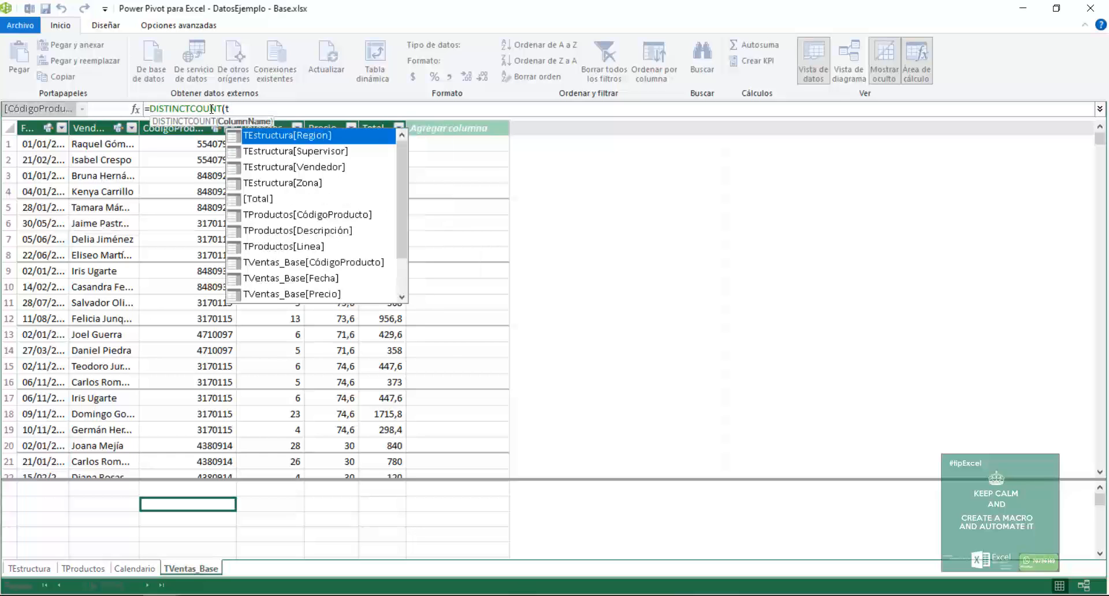
pyautogui.write('v')
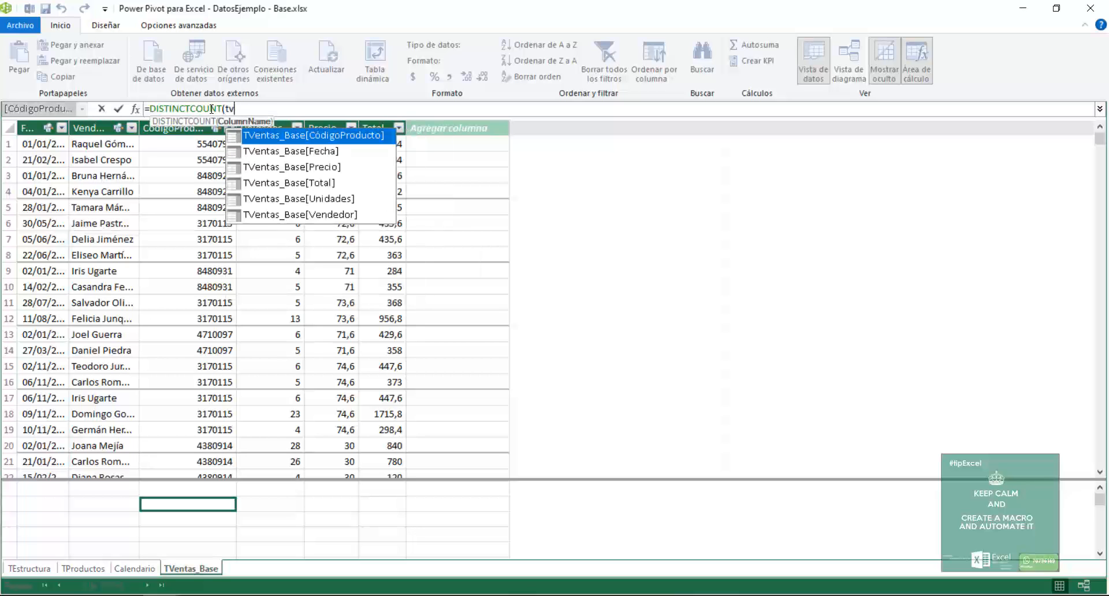
pyautogui.press('Down')
pyautogui.press('Down')
pyautogui.press('Up')
pyautogui.press('Up')
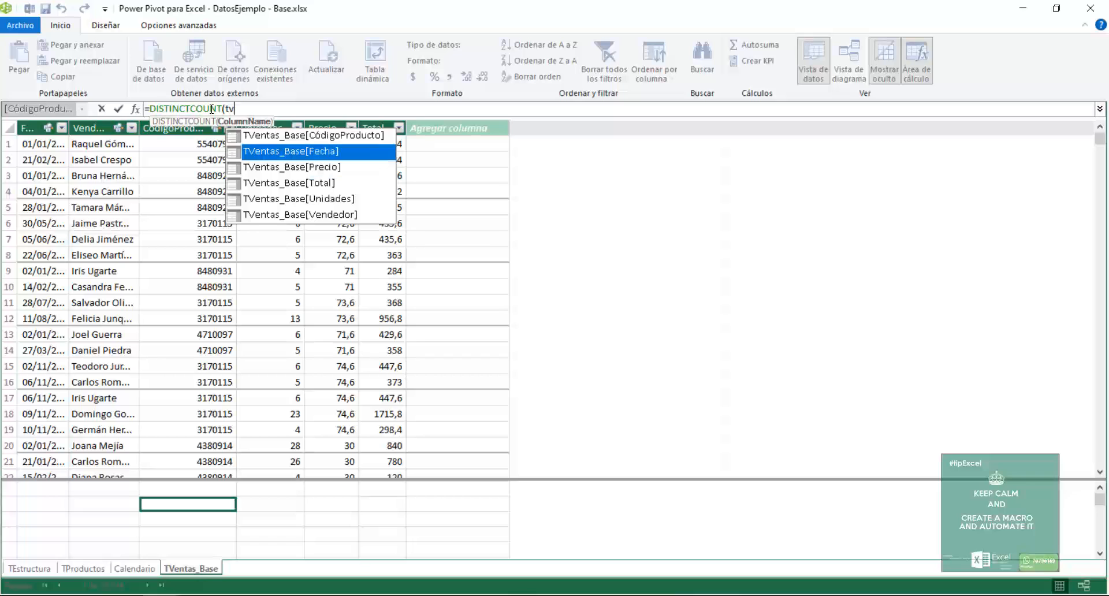
pyautogui.press('Tab')
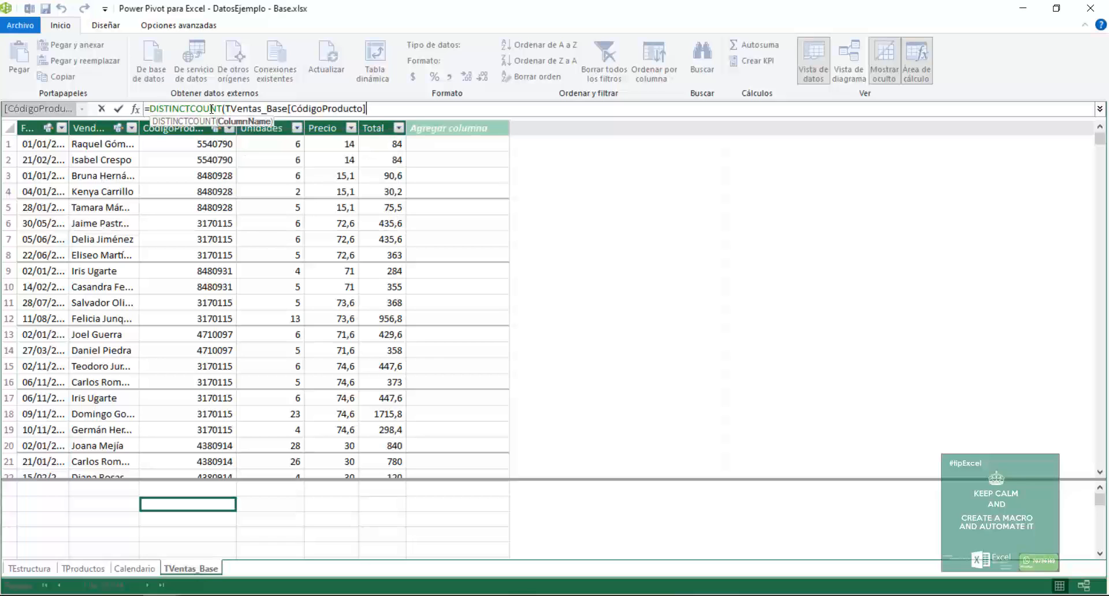
pyautogui.write(')')
pyautogui.press('Return')
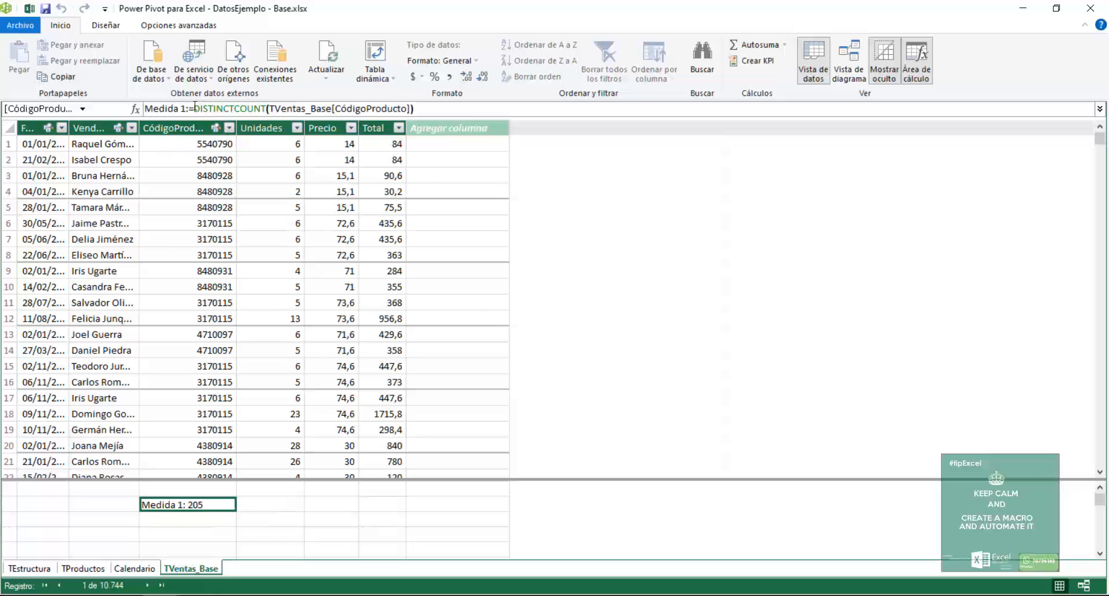
# - Rename the distinct count measure as Cantidad de Productos
pyautogui.moveTo(185, 109); pyautogui.dragTo(141, 112)
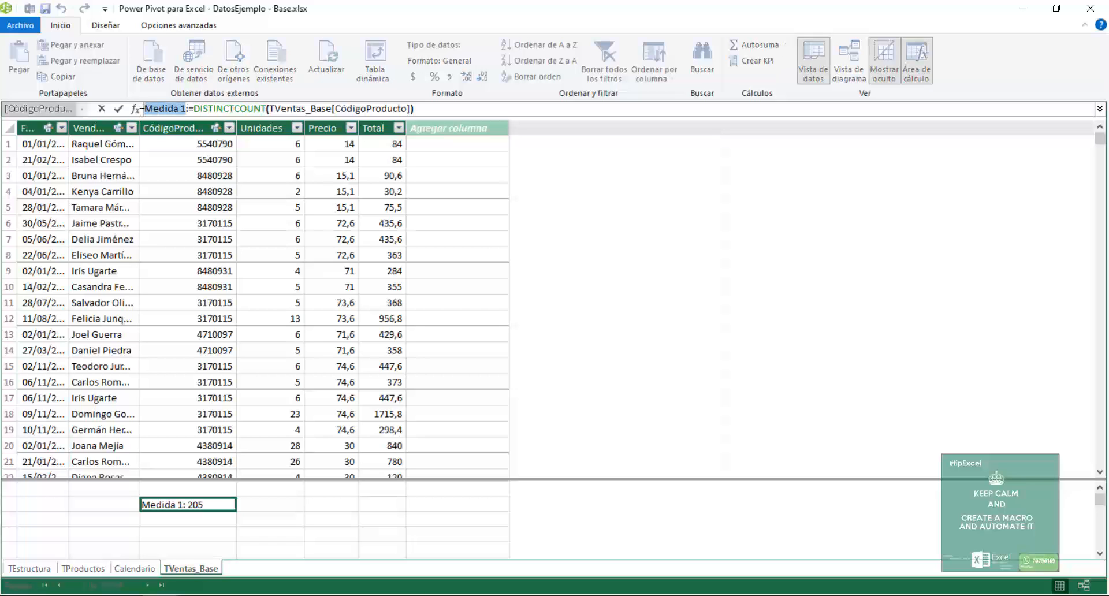
pyautogui.write('Cantidad de ')
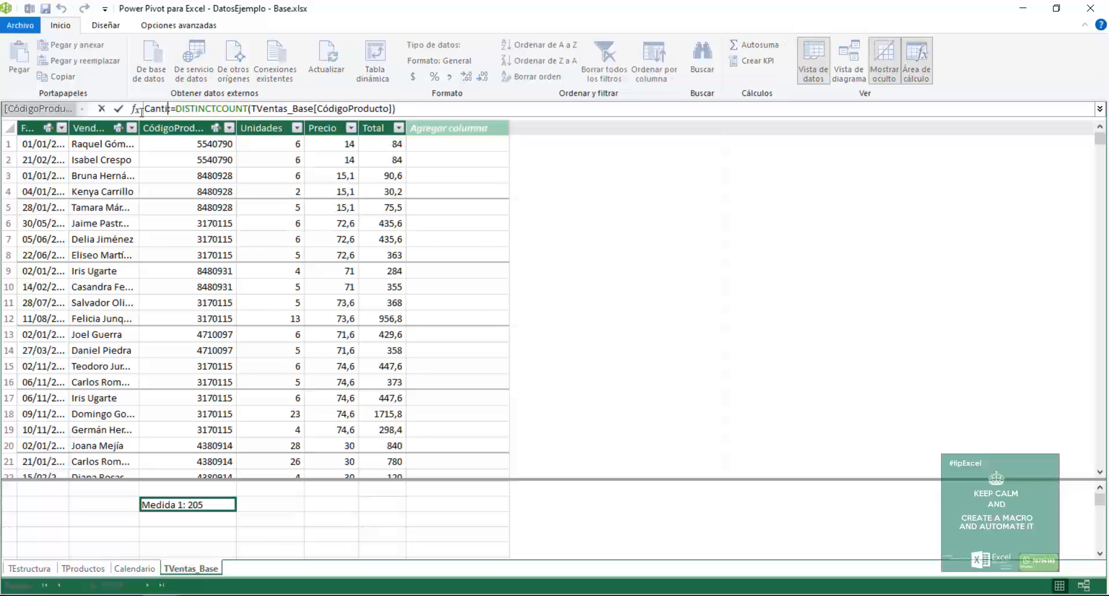
pyautogui.write('Productos')
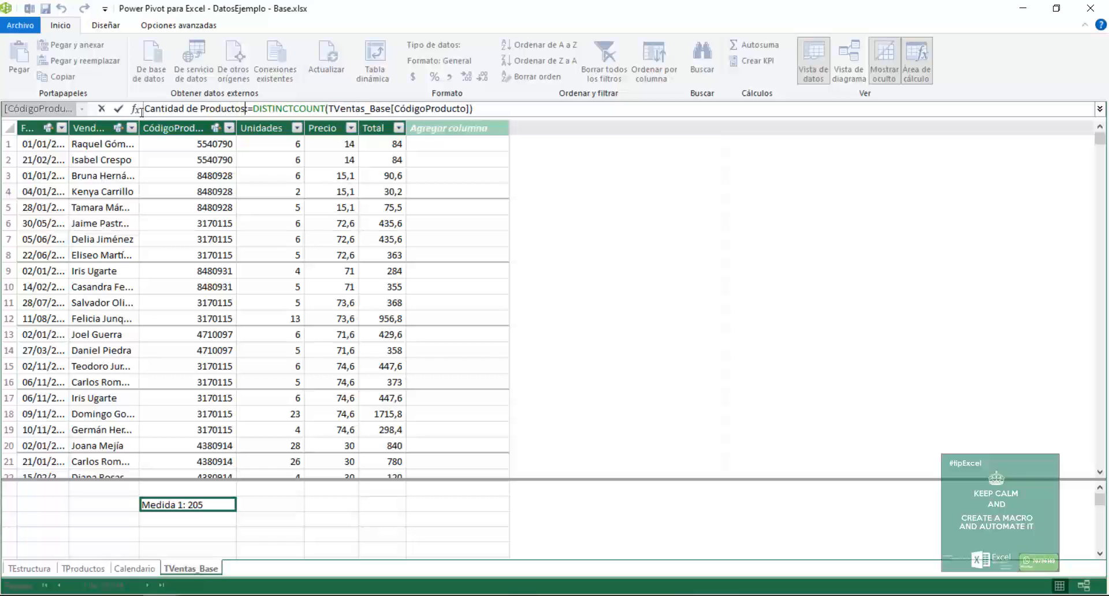
pyautogui.press('Return')
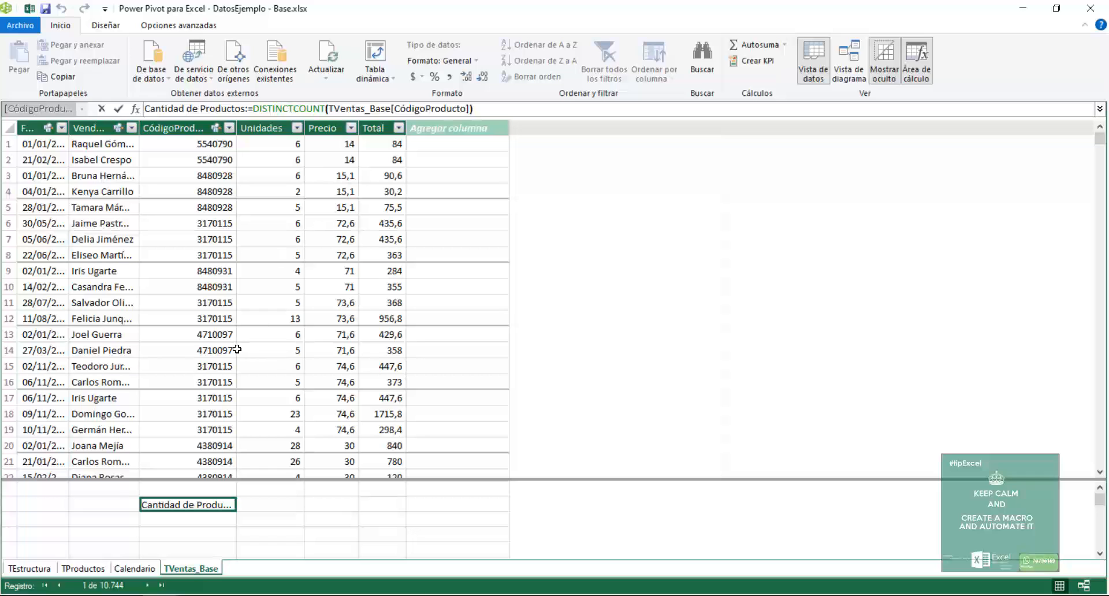
pyautogui.click(185, 537)
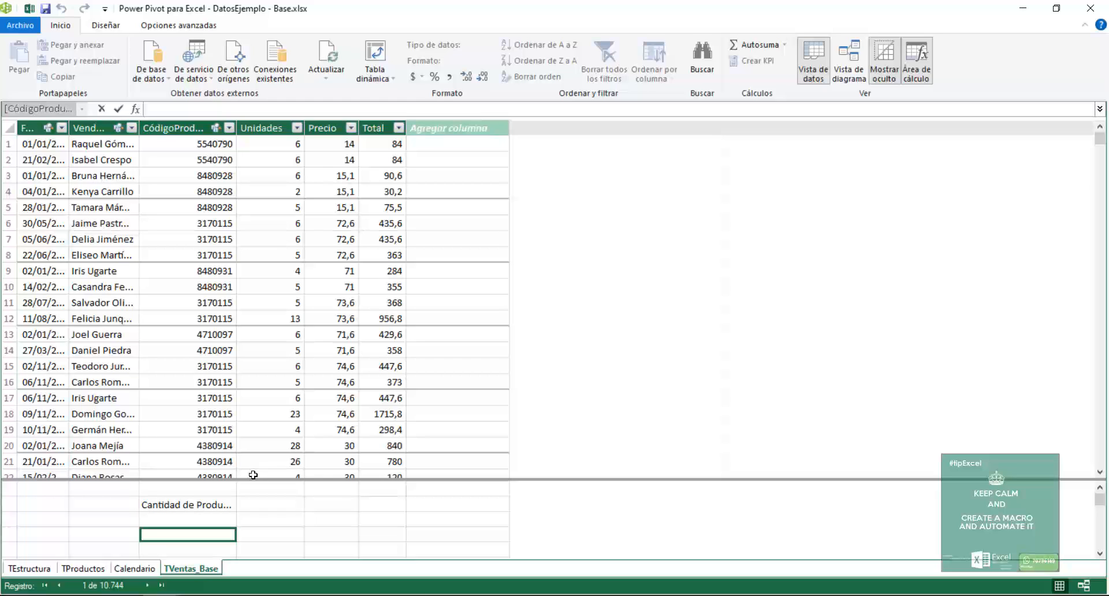
pyautogui.write('Venta')
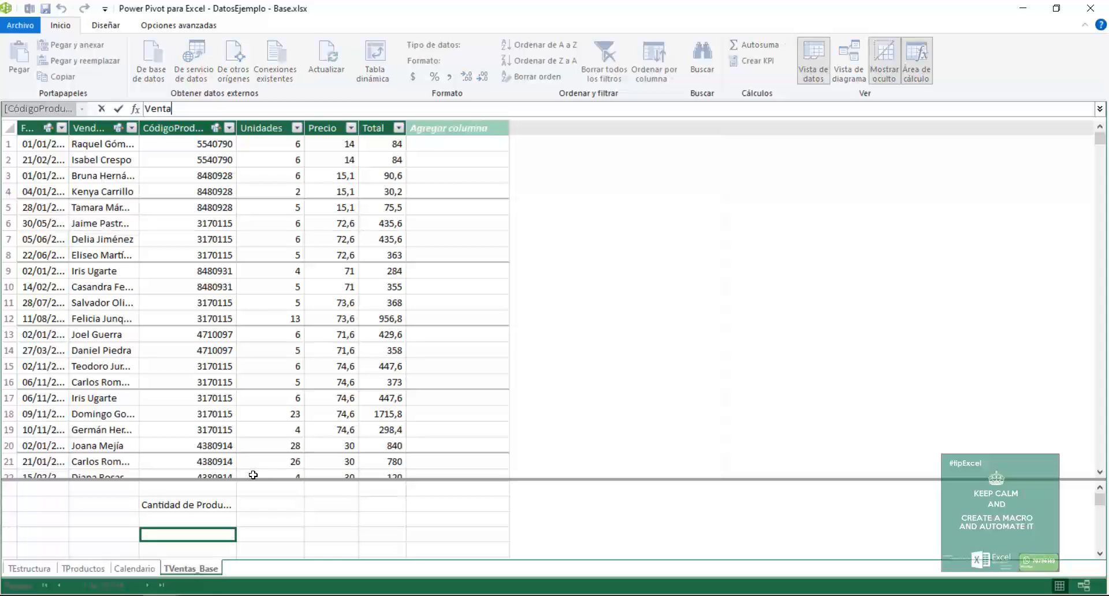
pyautogui.write(' Mensual = sum')
pyautogui.press('BackSpace')
pyautogui.press('BackSpace')
pyautogui.press('BackSpace')
pyautogui.press('BackSpace')
pyautogui.write('calcu')
pyautogui.press('BackSpace')
pyautogui.press('BackSpace')
pyautogui.press('BackSpace')
pyautogui.press('BackSpace')
pyautogui.press('BackSpace')
pyautogui.press('BackSpace')
pyautogui.press('Escape')
pyautogui.click(214, 504)
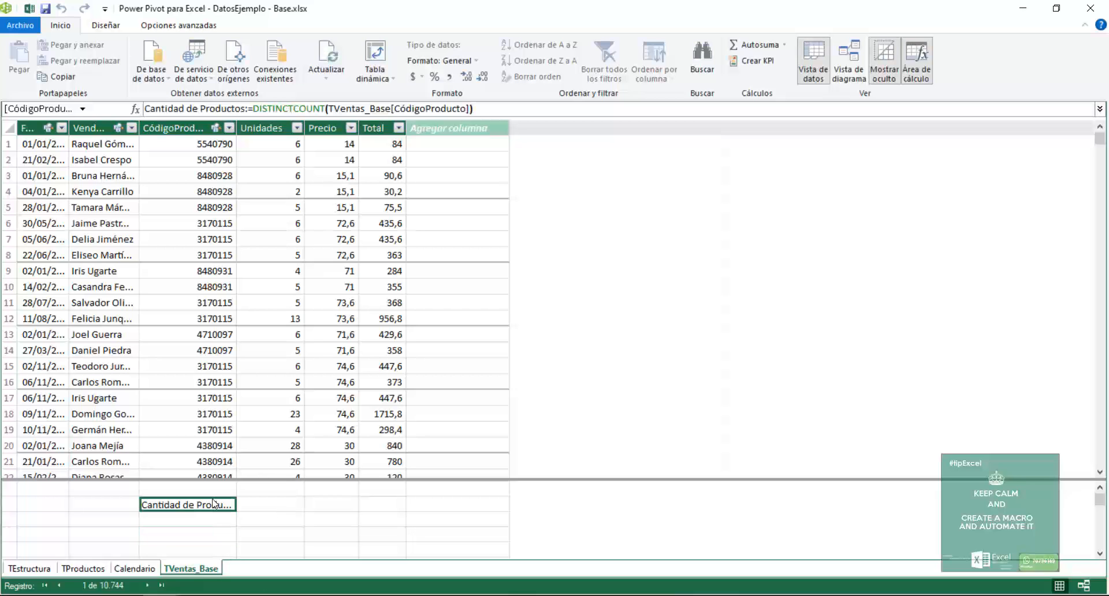
# - Start a measure named Venta Mensual two cells below Cantidad de Productos, using CALCULATE with the sum of TVentas_Base[Unidades] as its expression
pyautogui.click(213, 535)
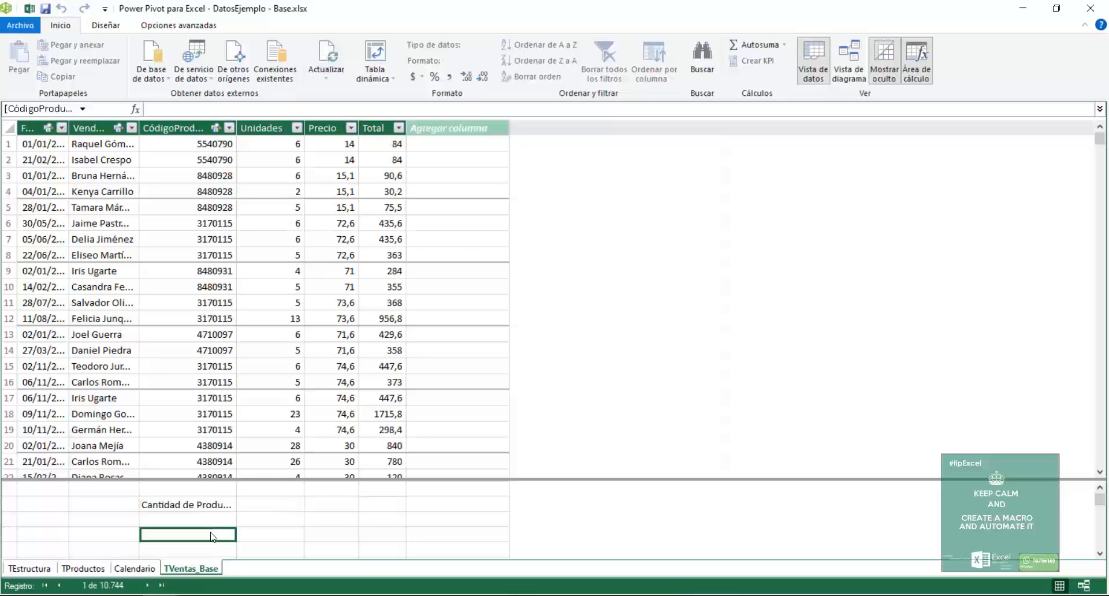
pyautogui.write('Venta M')
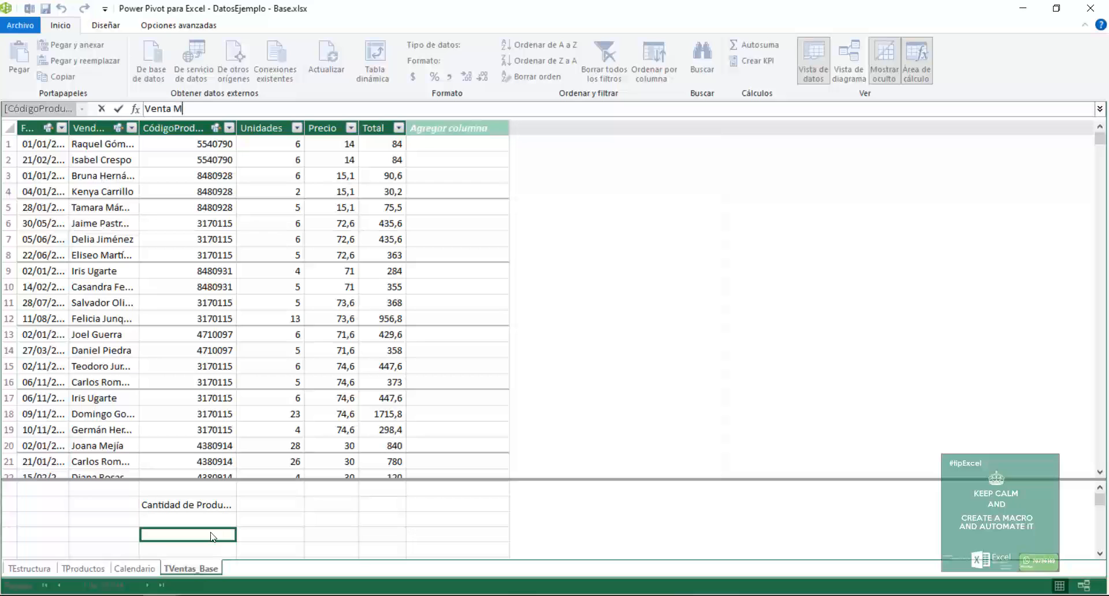
pyautogui.write('ensual :=')
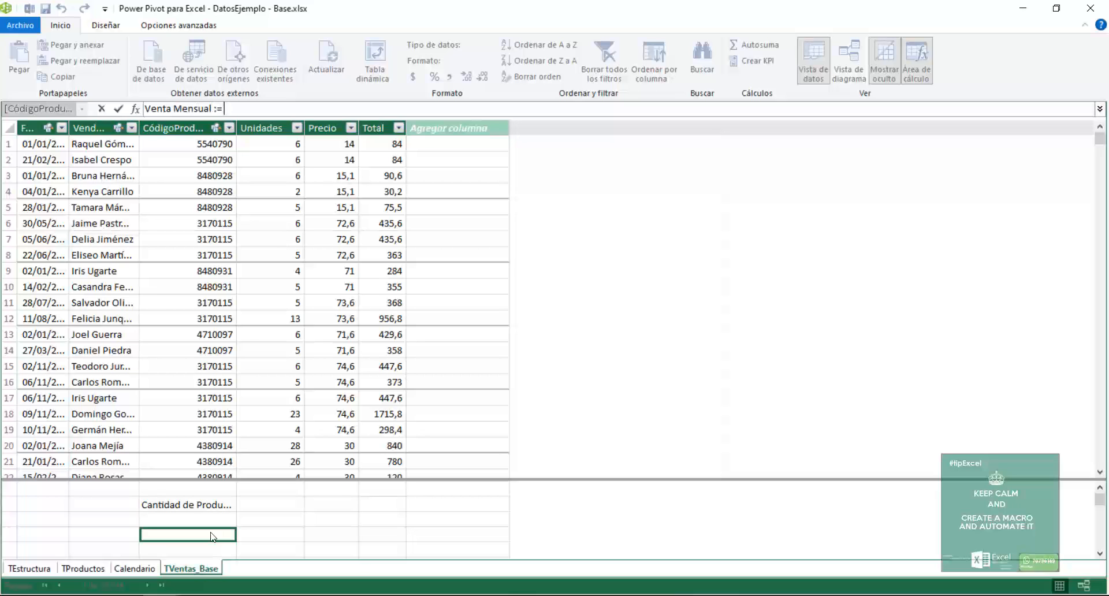
pyautogui.write(' CALCULATE(')
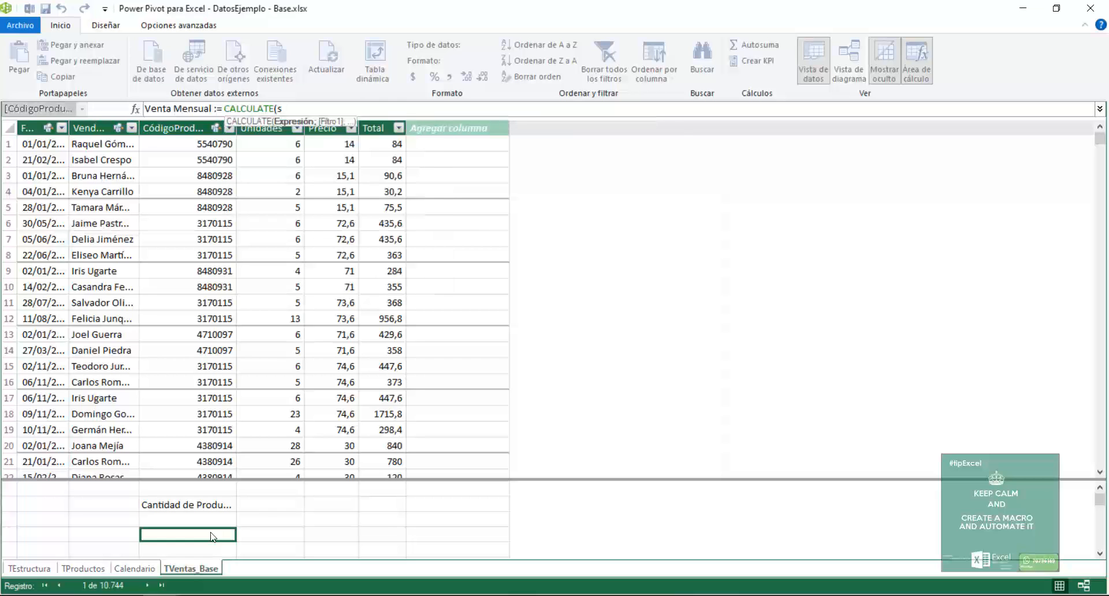
pyautogui.write('sum')
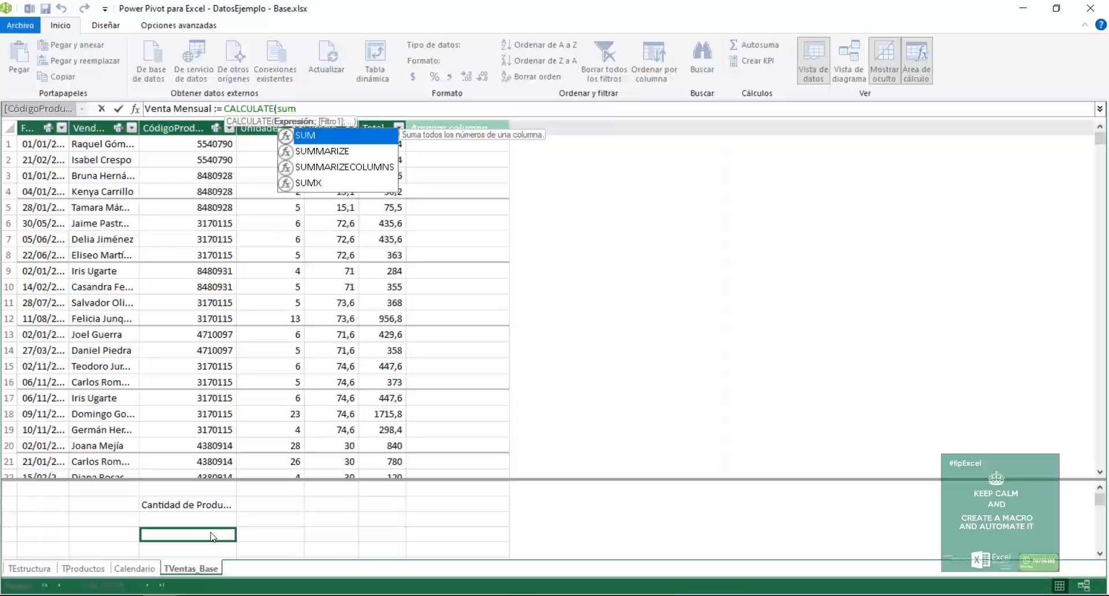
pyautogui.write('(un')
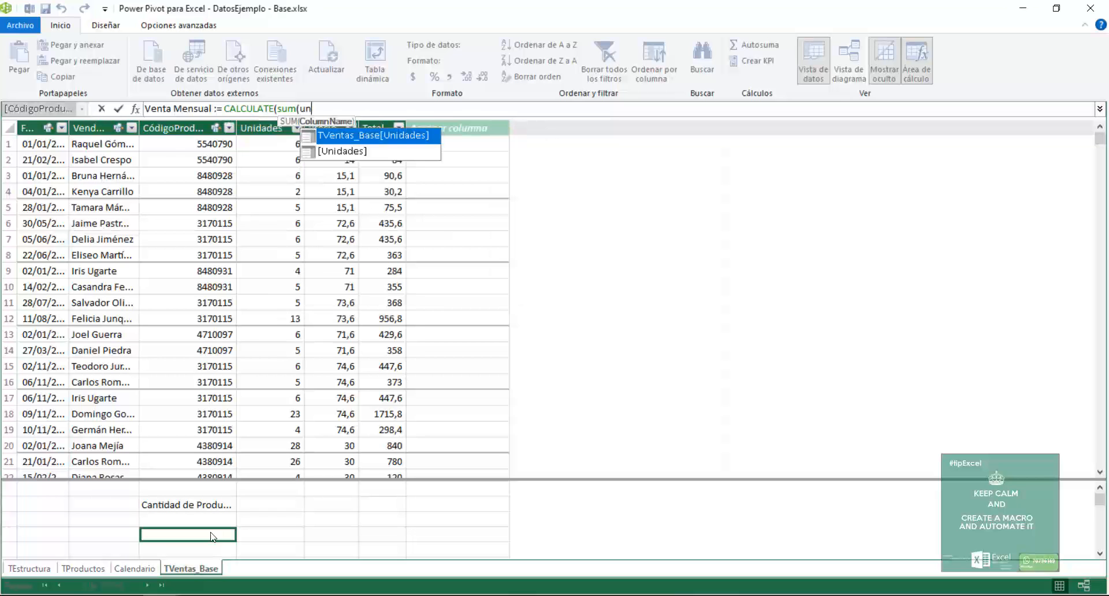
pyautogui.press('Tab')
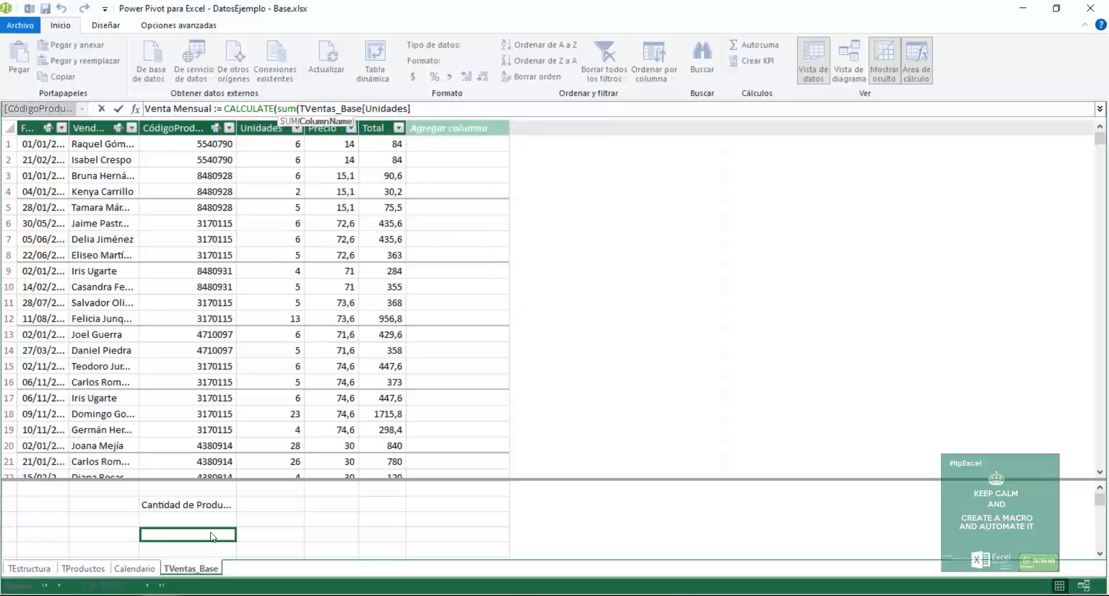
pyautogui.write(')')
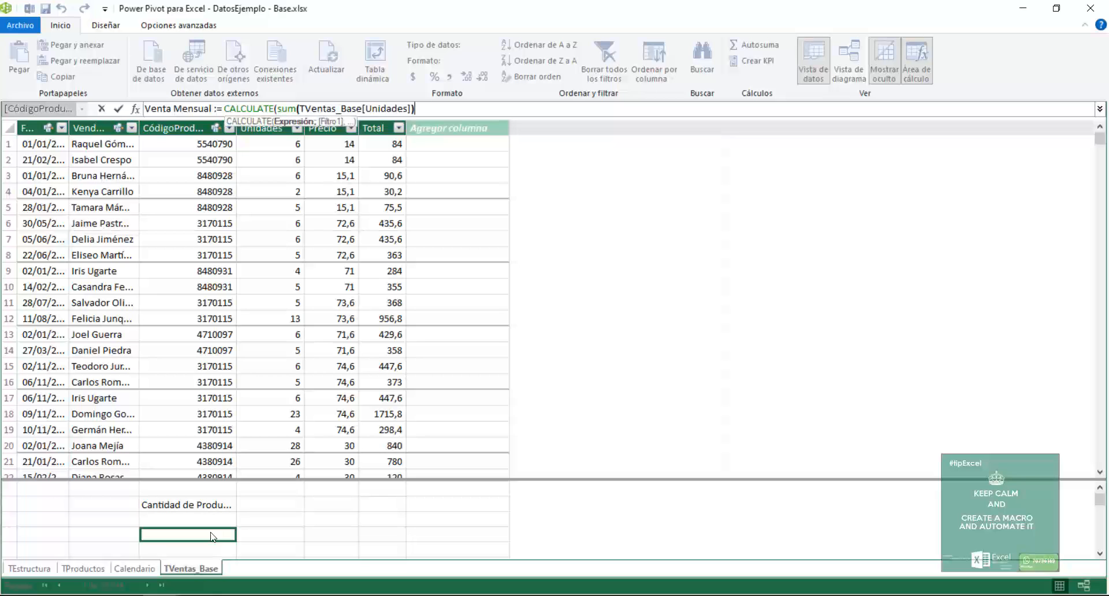
# - Add the SAMEPERIODLASTYEAR function as the filter argument of the CALCULATE formula
pyautogui.write(';')
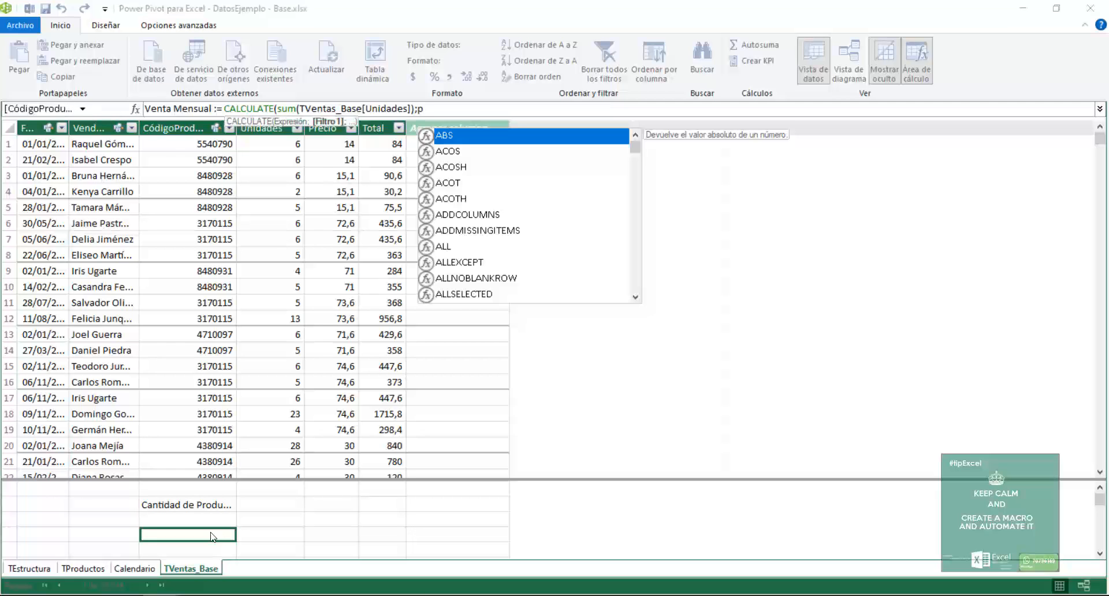
pyautogui.write('per')
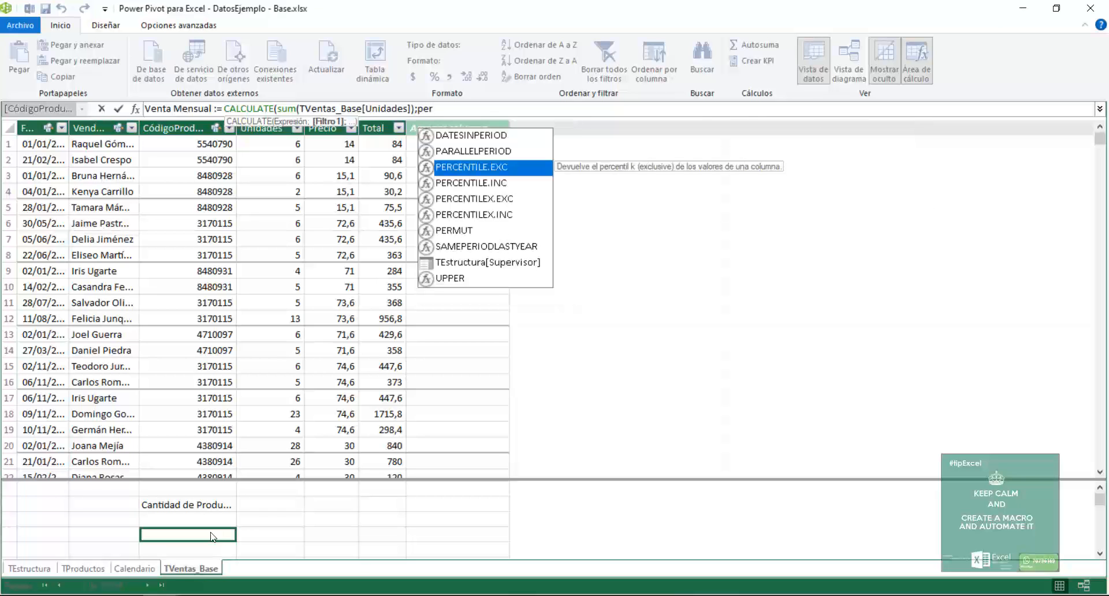
pyautogui.press('Down')
pyautogui.press('Down')
pyautogui.press('Down')
pyautogui.press('Down')
pyautogui.press('Down')
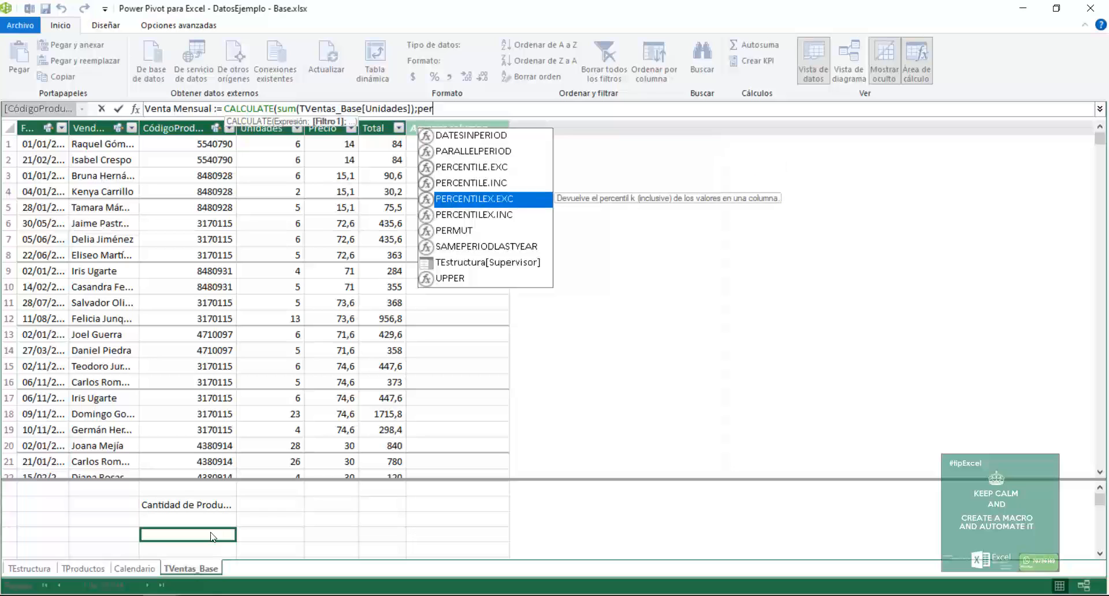
pyautogui.press('Tab')
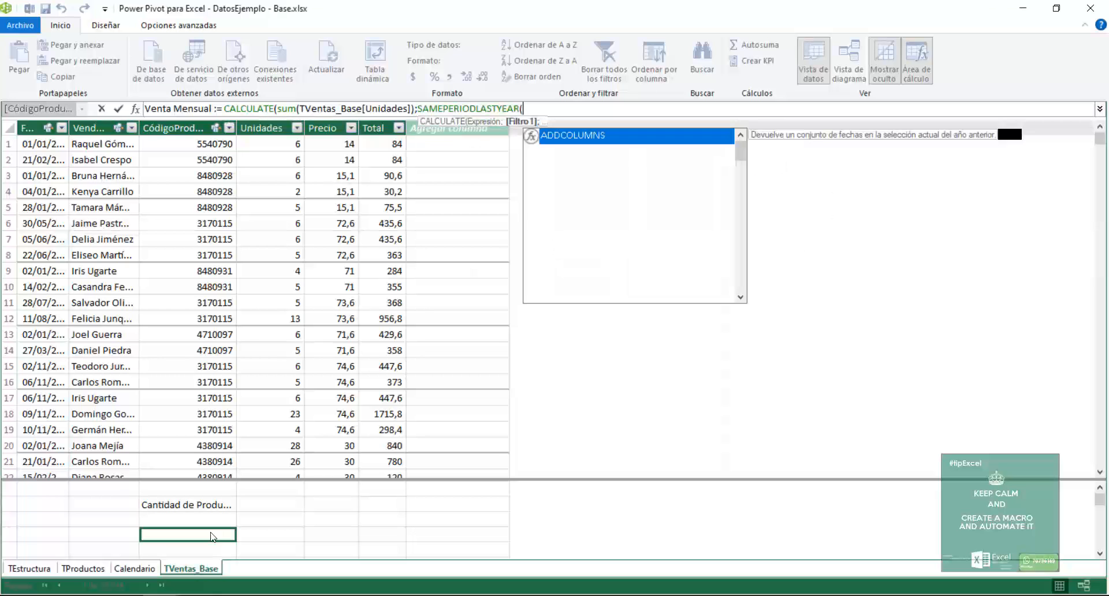
# - Complete SAMEPERIODLASTYEAR with Calendario[Date] as its dates column and enter the finished measure
pyautogui.write('(')
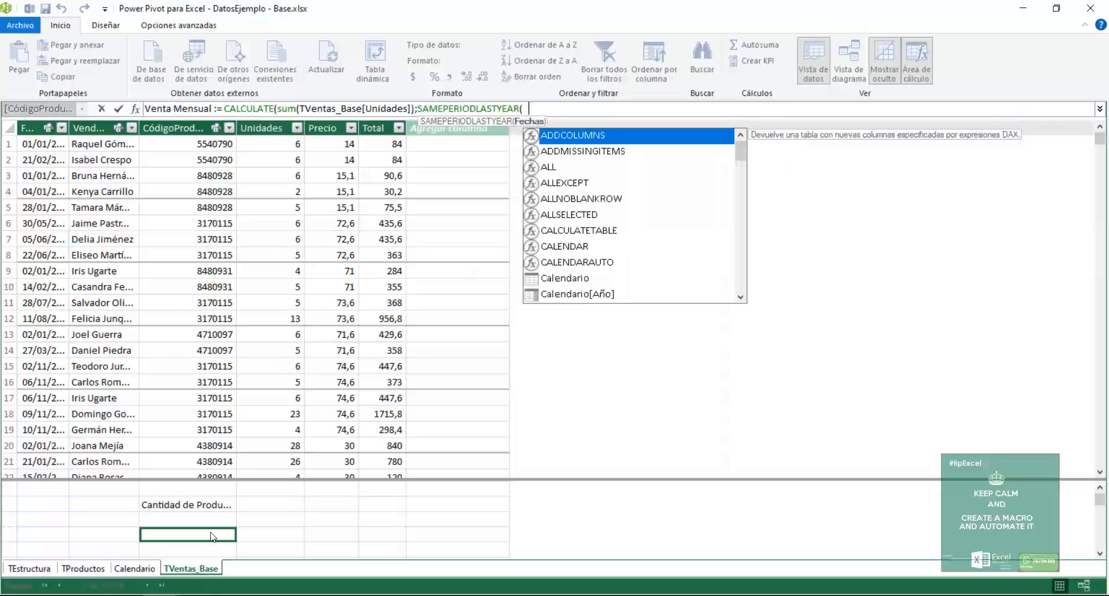
pyautogui.press('BackSpace')
pyautogui.press('BackSpace')
pyautogui.write('date')
pyautogui.press('Tab')
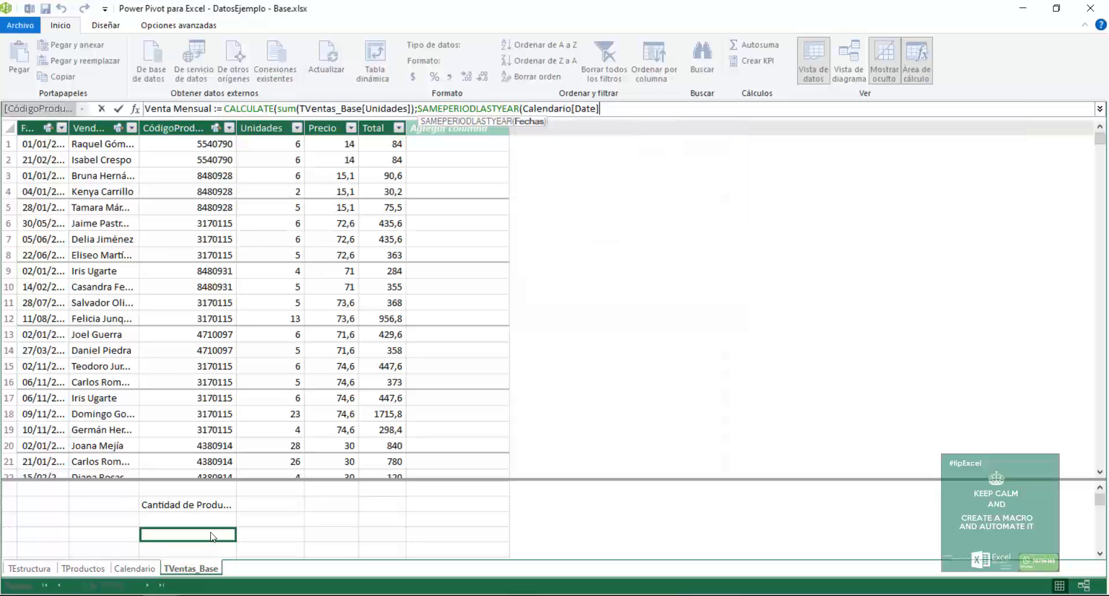
pyautogui.write(')')
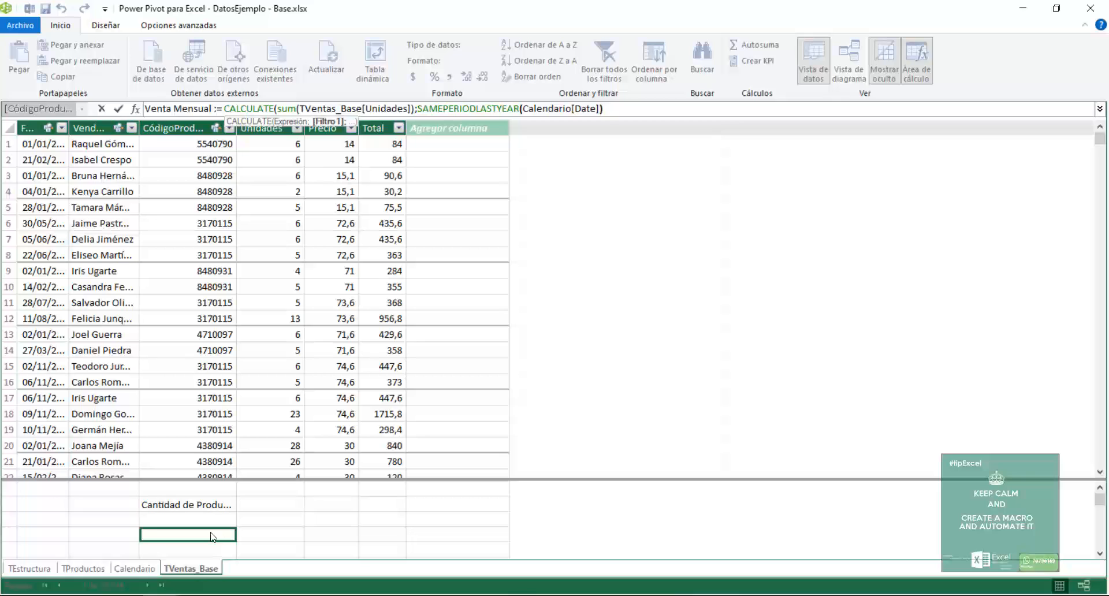
pyautogui.write(')')
pyautogui.press('Return')
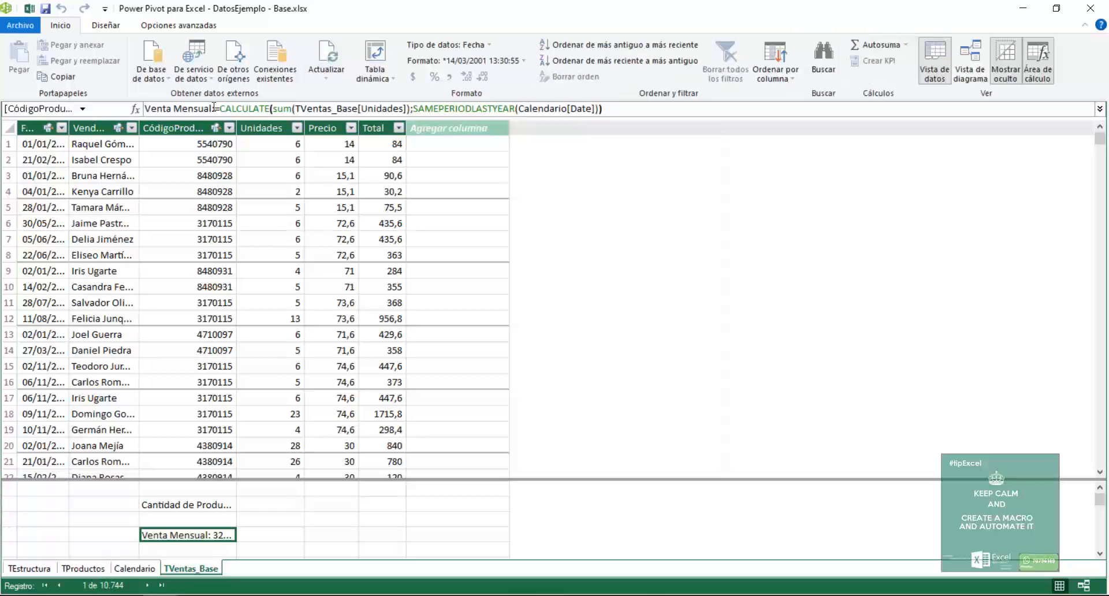
# - Rename the Venta Mensual measure as Venta AA
pyautogui.moveTo(212, 110); pyautogui.dragTo(175, 110)
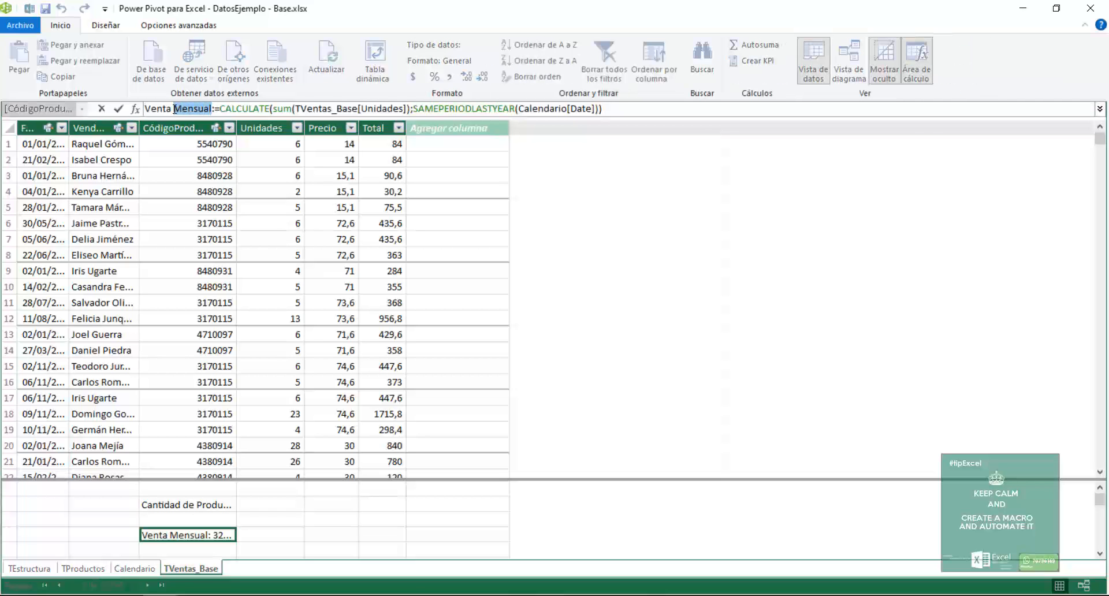
pyautogui.write('AA')
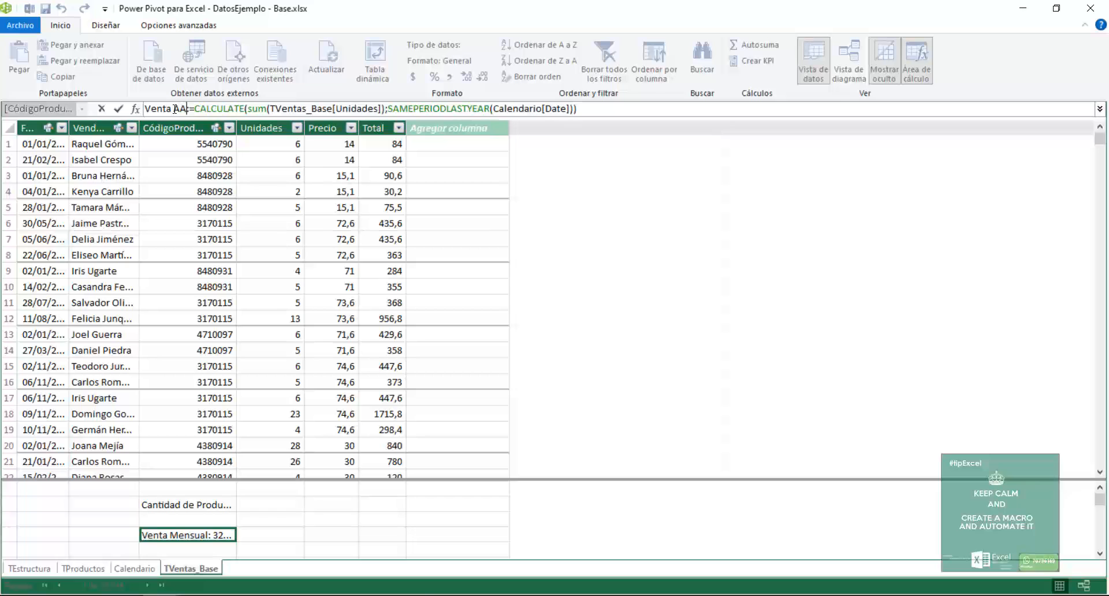
pyautogui.press('Return')
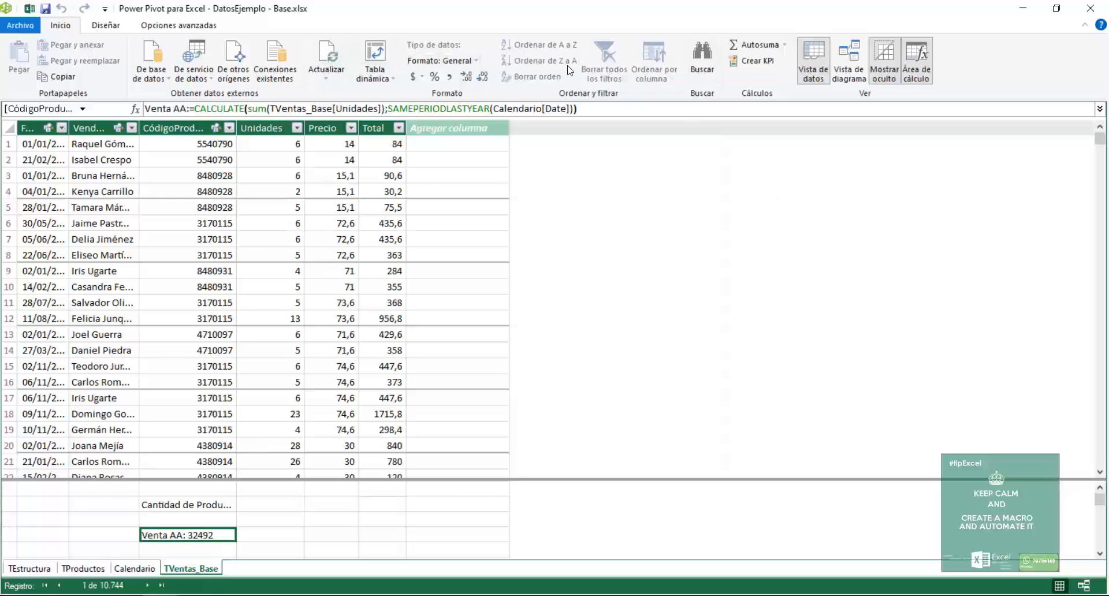
# - Create a pivot table from the data model on a new worksheet, with Calendario's Jerarquía de fechas as its columns
pyautogui.click(373, 60)
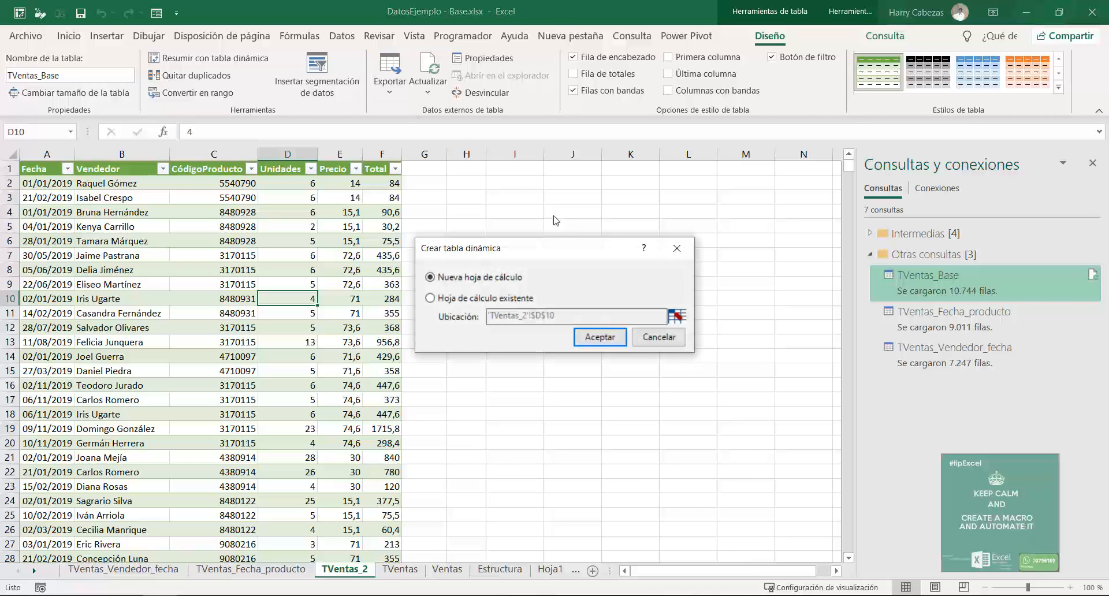
pyautogui.click(600, 337)
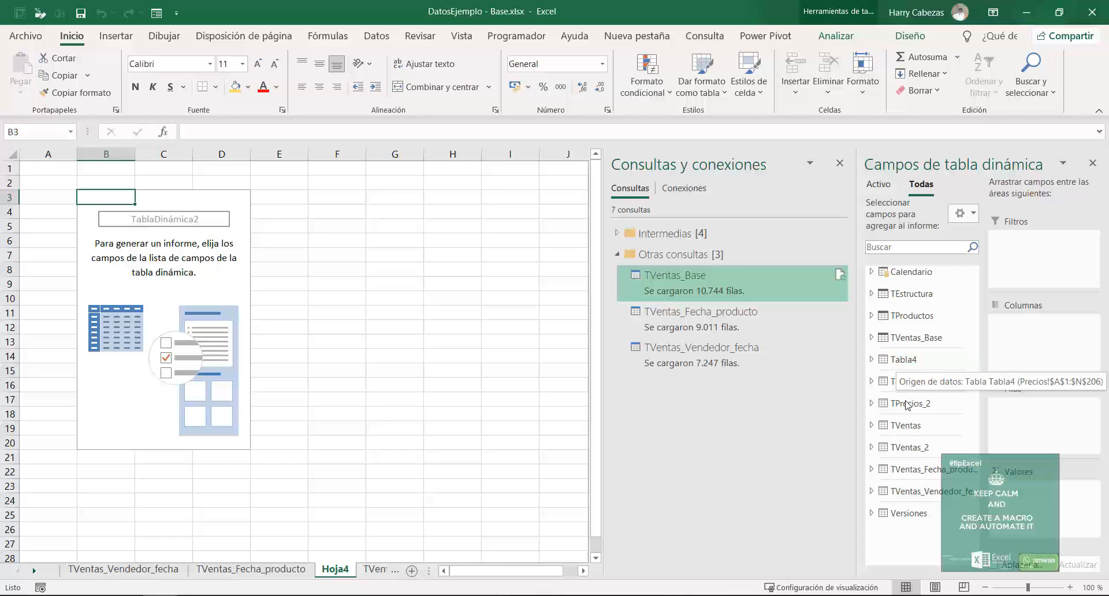
pyautogui.click(871, 273)
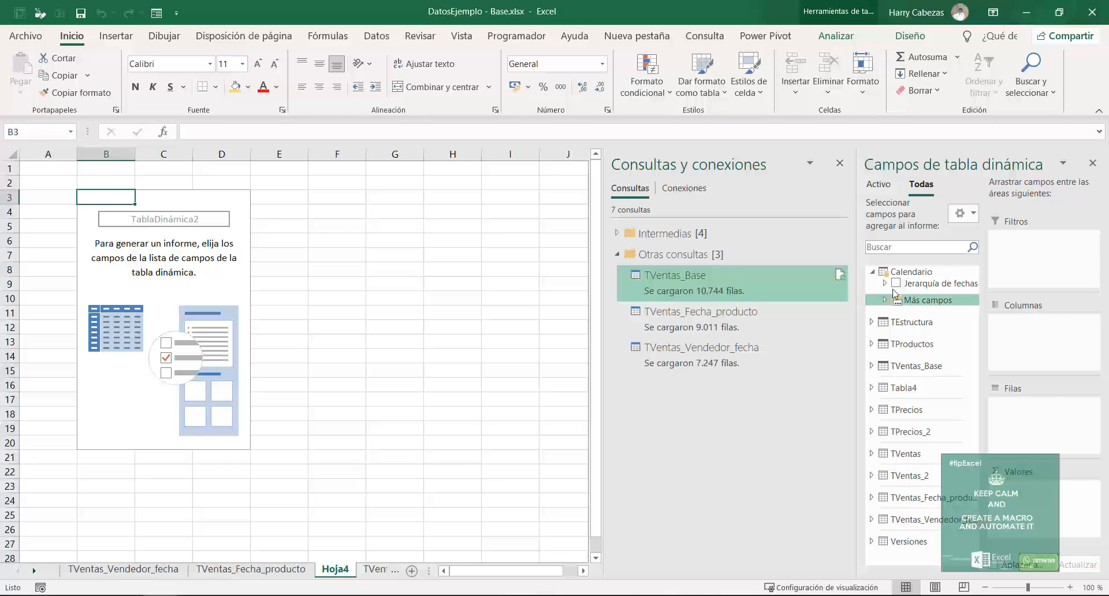
pyautogui.moveTo(930, 283); pyautogui.dragTo(1064, 330)
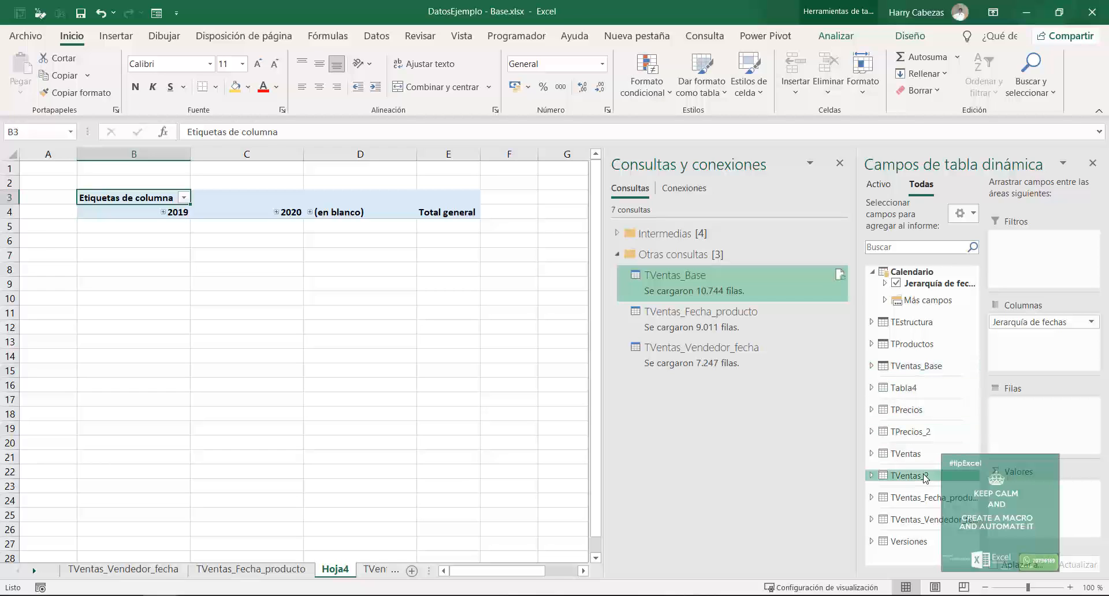
# - Add Unidades from TVentas_Base to the pivot table's values and Vendedor to its rows
pyautogui.click(872, 366)
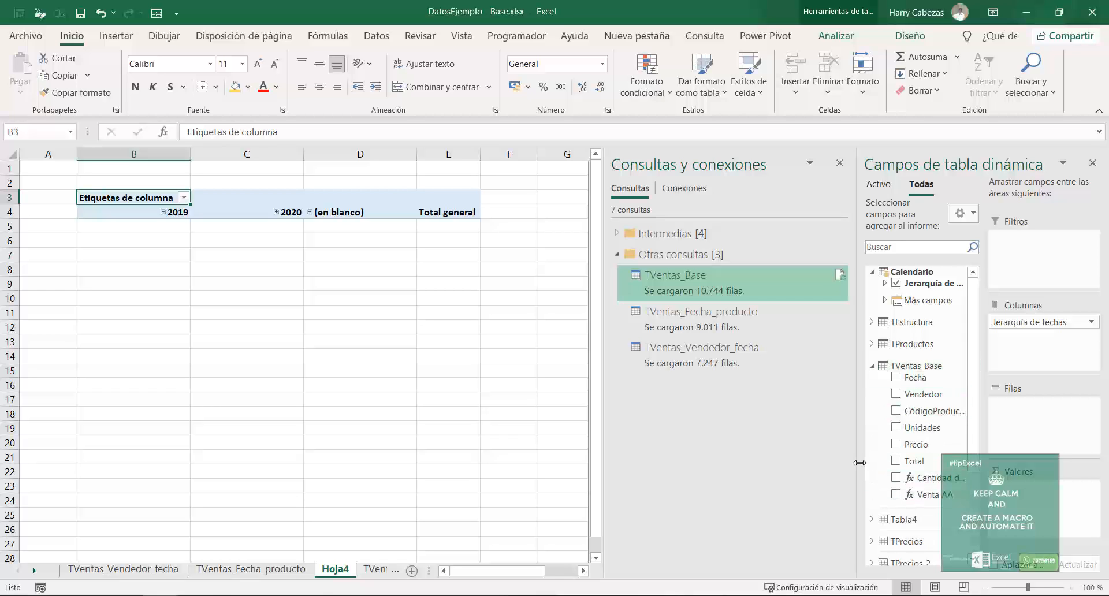
pyautogui.moveTo(852, 465); pyautogui.dragTo(810, 467)
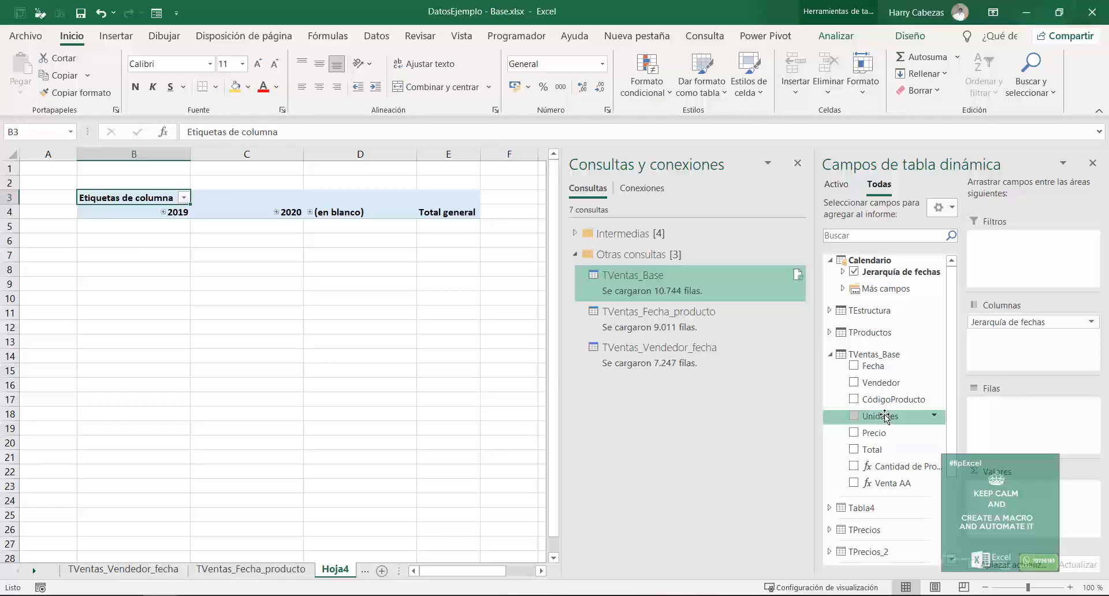
pyautogui.moveTo(885, 416); pyautogui.dragTo(1000, 514)
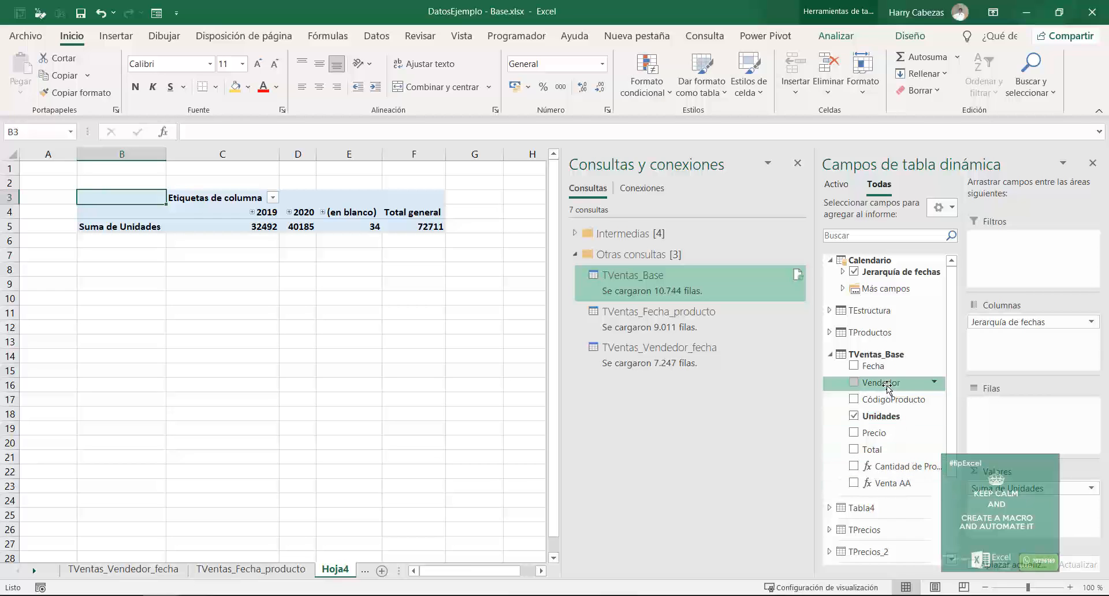
pyautogui.moveTo(888, 388); pyautogui.dragTo(1011, 442)
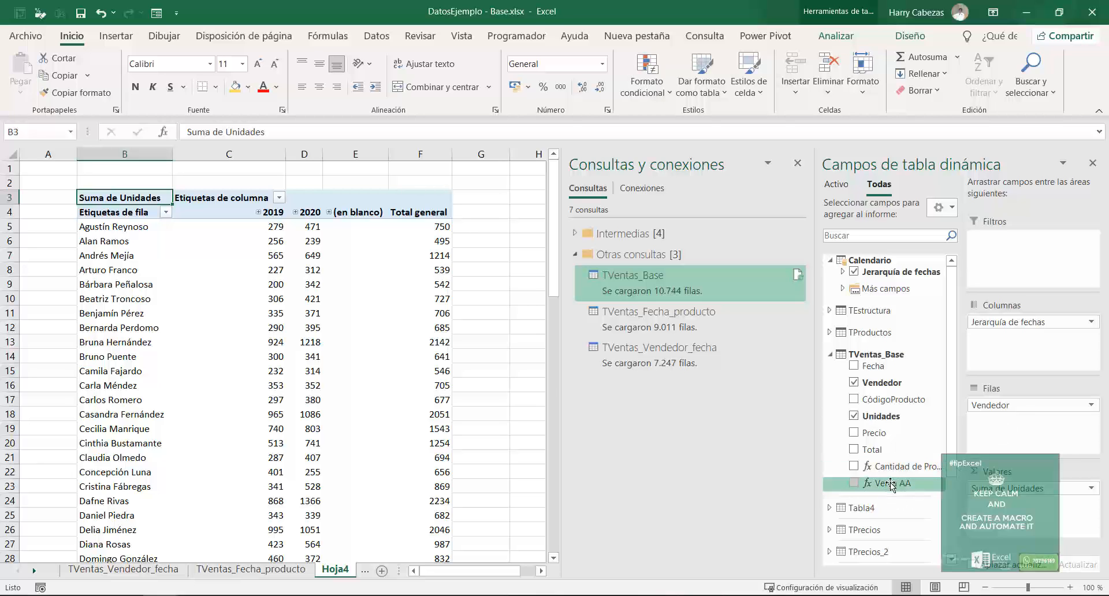
# - Add the Venta AA measure to the pivot values and move Jerarquía de fechas from columns to rows below Vendedor
pyautogui.moveTo(892, 484); pyautogui.dragTo(1008, 505)
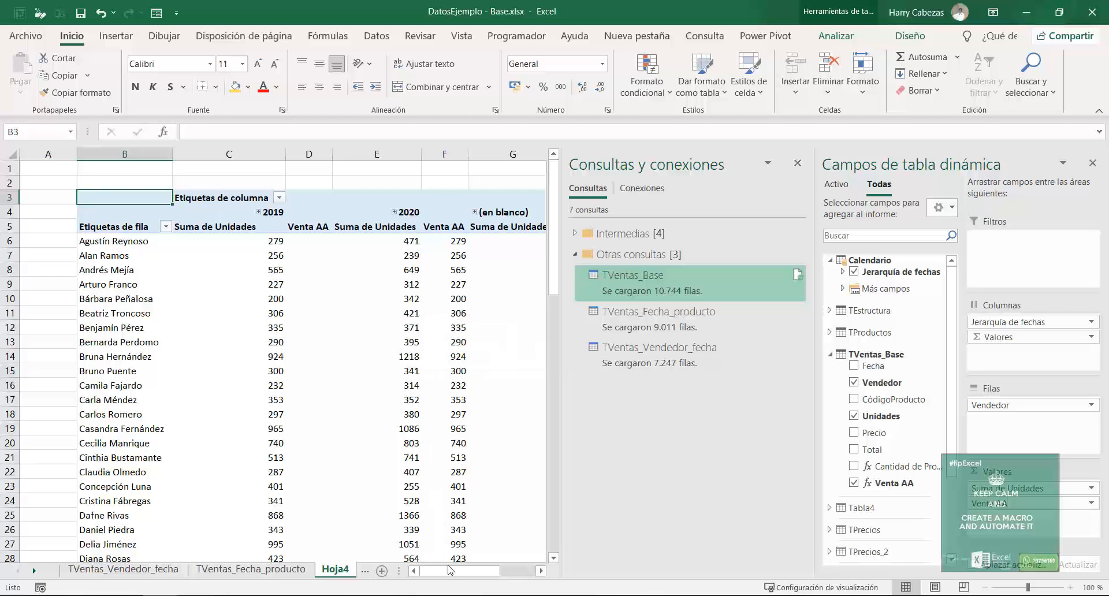
pyautogui.moveTo(454, 570)
pyautogui.mouseDown()
pyautogui.moveTo(509, 572)
pyautogui.moveTo(464, 569)
pyautogui.mouseUp()
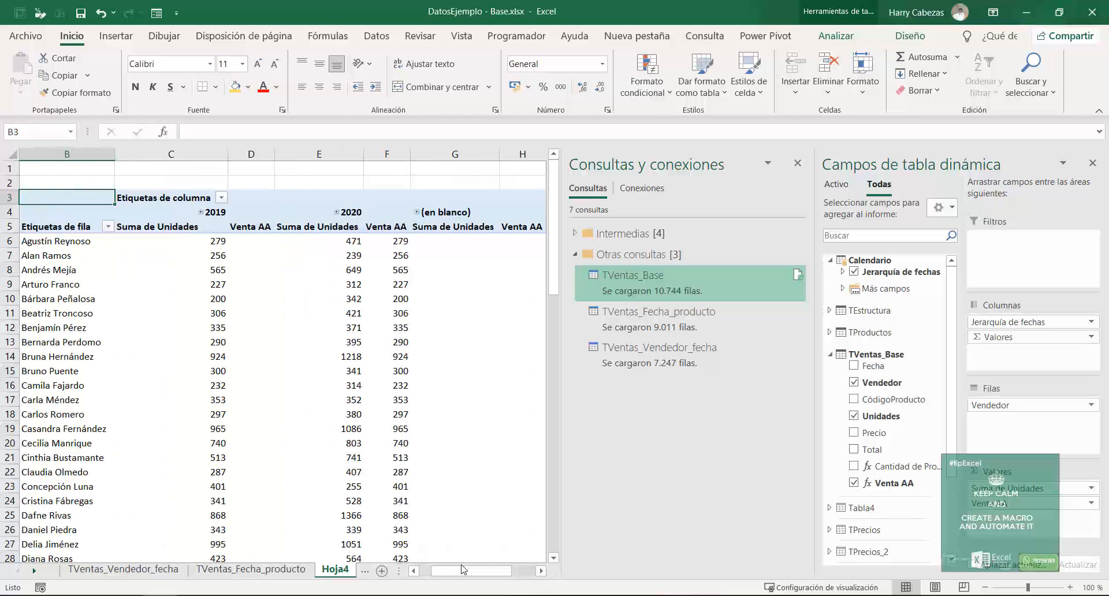
pyautogui.moveTo(1008, 321); pyautogui.dragTo(1010, 430)
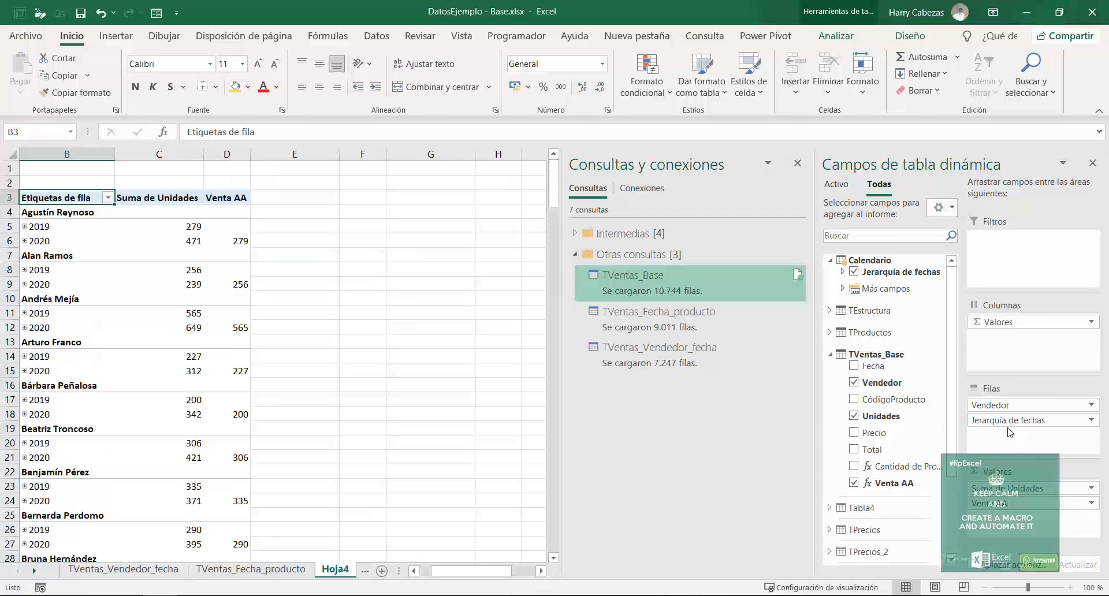
pyautogui.moveTo(445, 571); pyautogui.dragTo(433, 570)
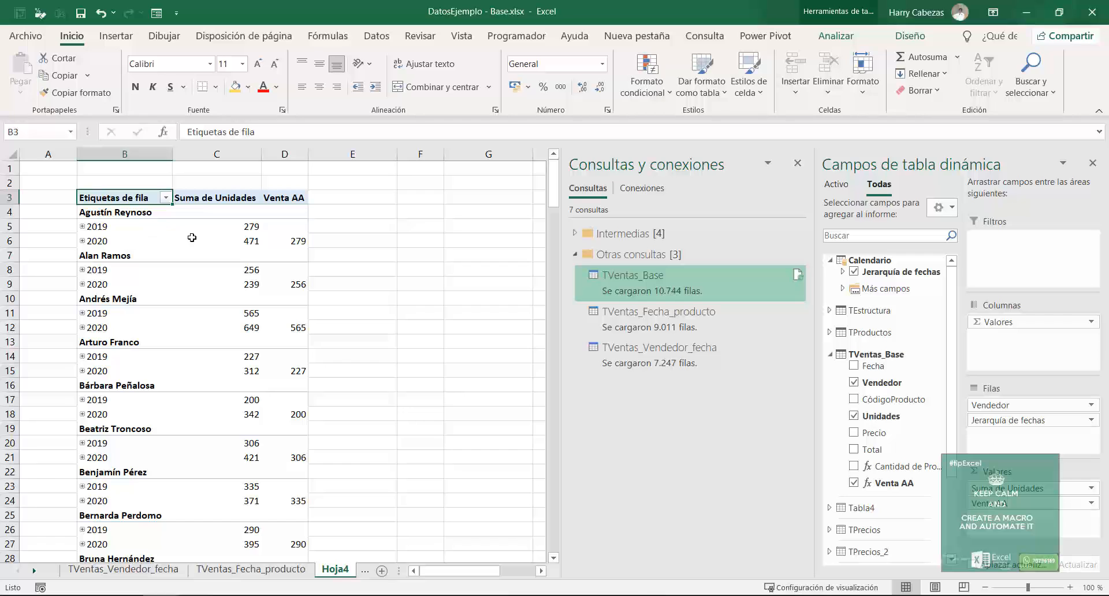
# - Compare the first seller's 2019 and 2020 figures in the Suma de Unidades and Venta AA columns
pyautogui.click(237, 225)
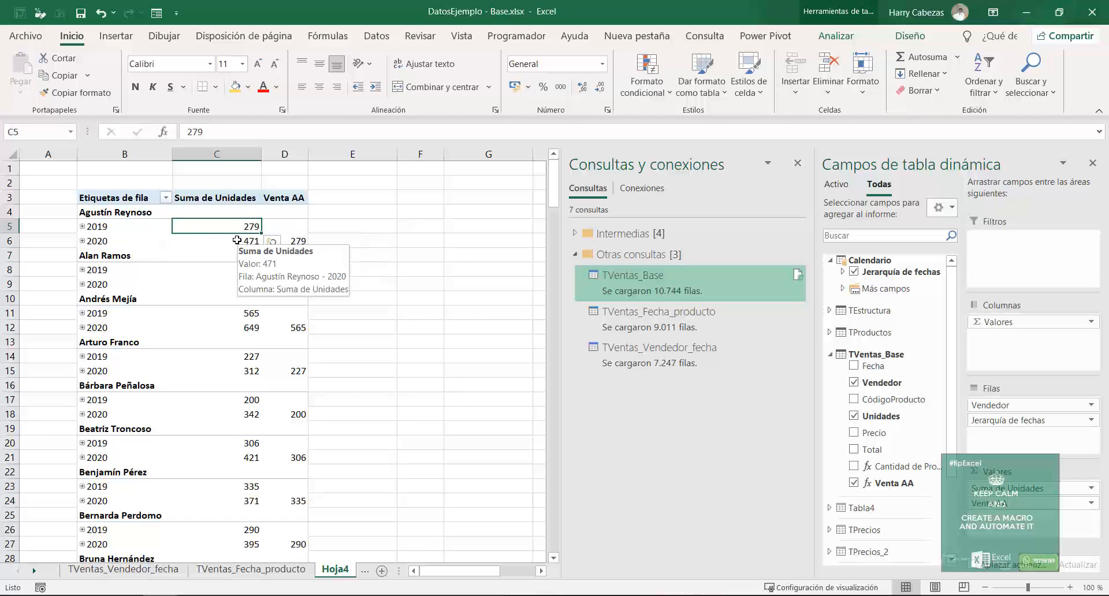
pyautogui.click(295, 241)
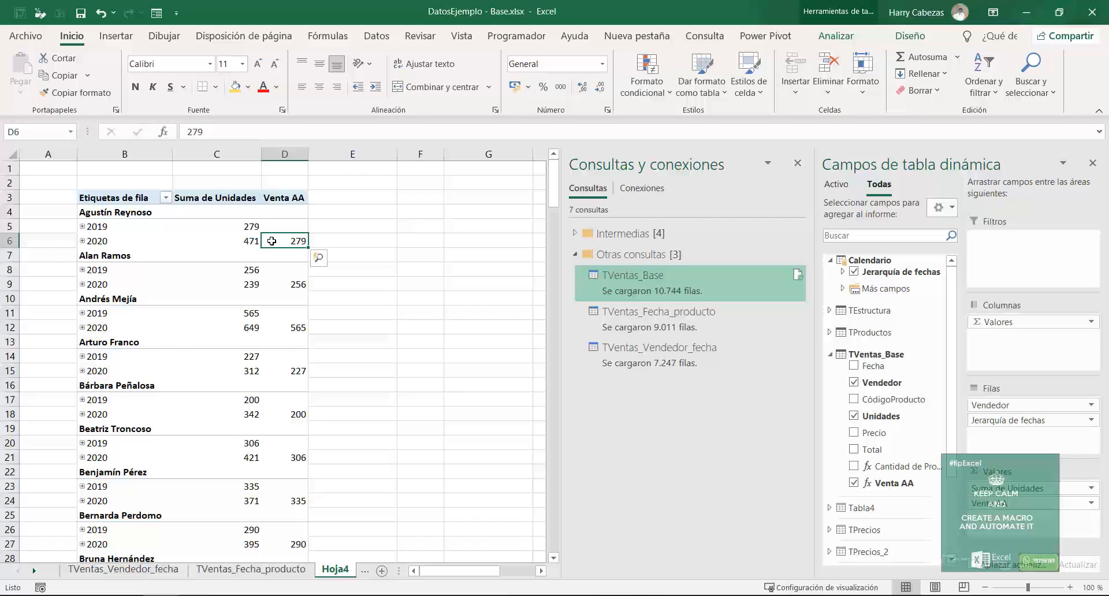
pyautogui.click(235, 229)
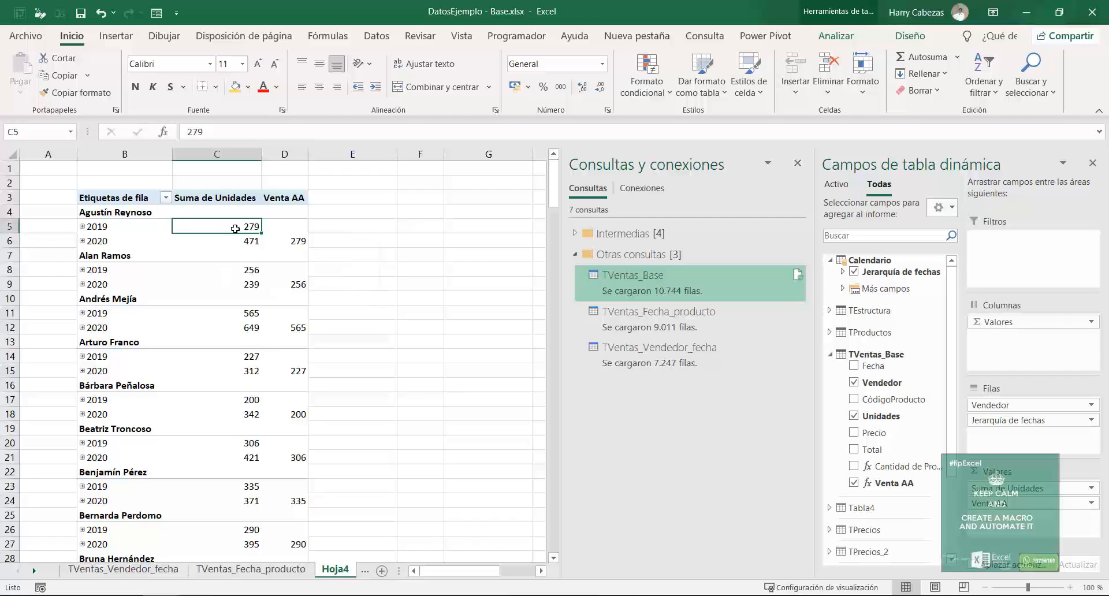
pyautogui.click(290, 226)
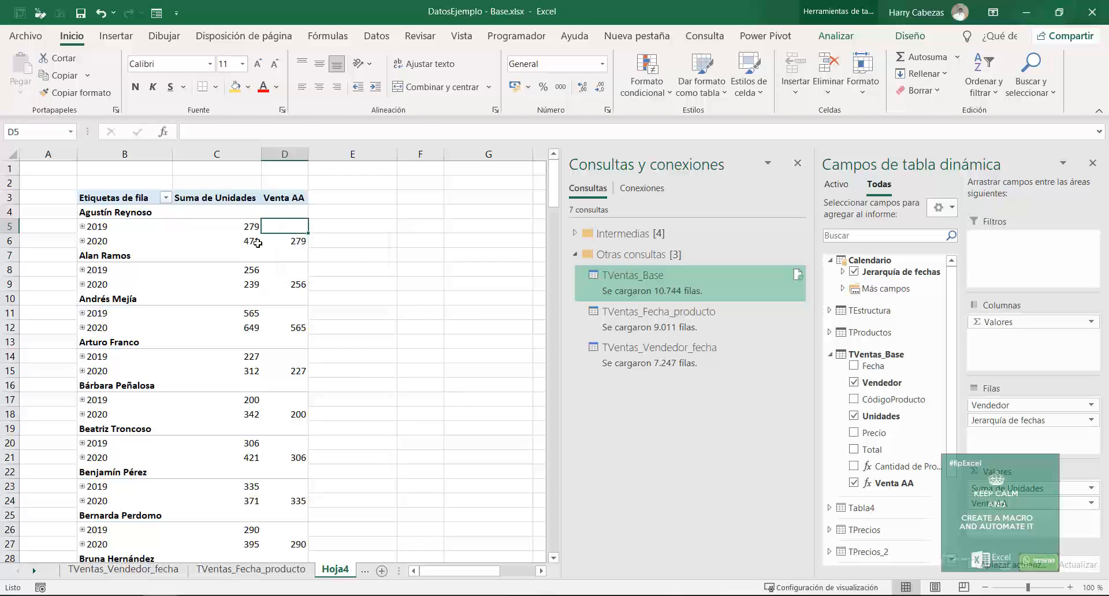
# - Expand the first seller's 2019 and 2020 to months, compare February 2019 units with February 2020 Venta AA, and collapse both years
pyautogui.moveTo(278, 239)
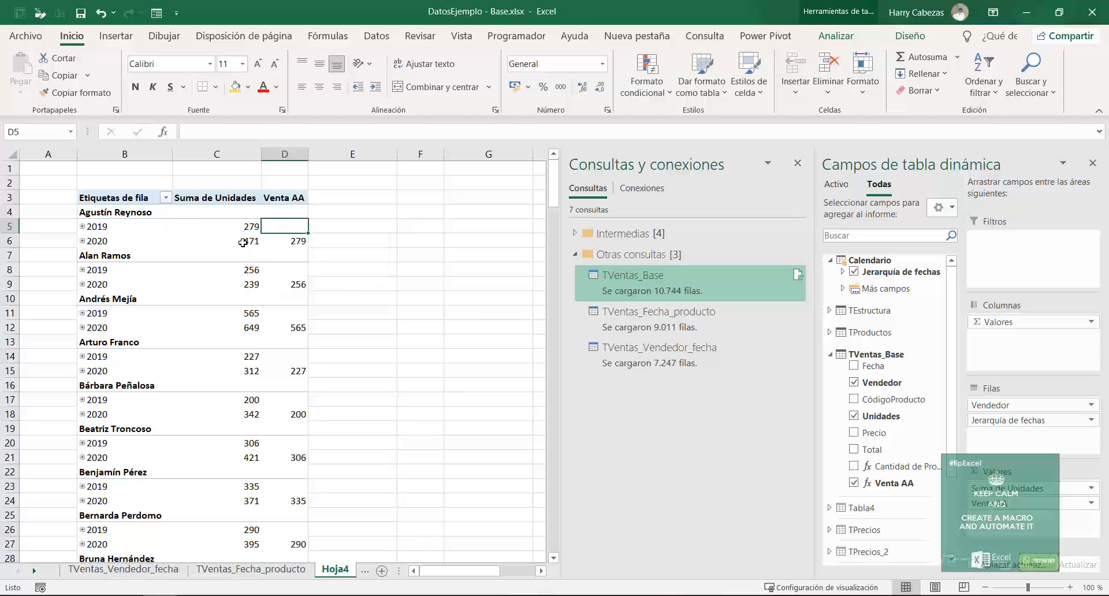
pyautogui.click(303, 241)
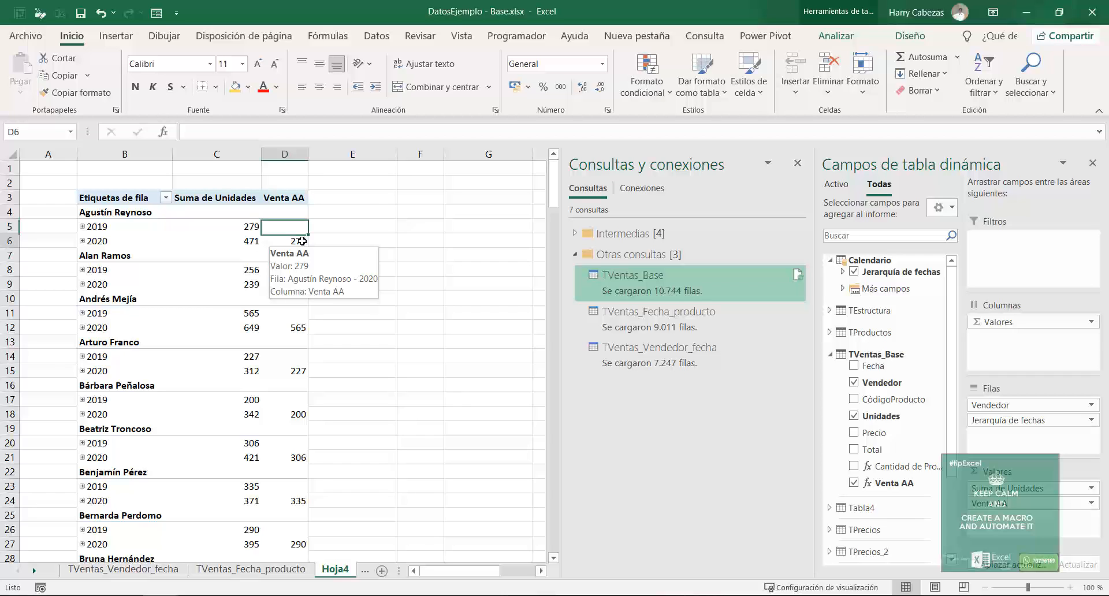
pyautogui.moveTo(302, 240)
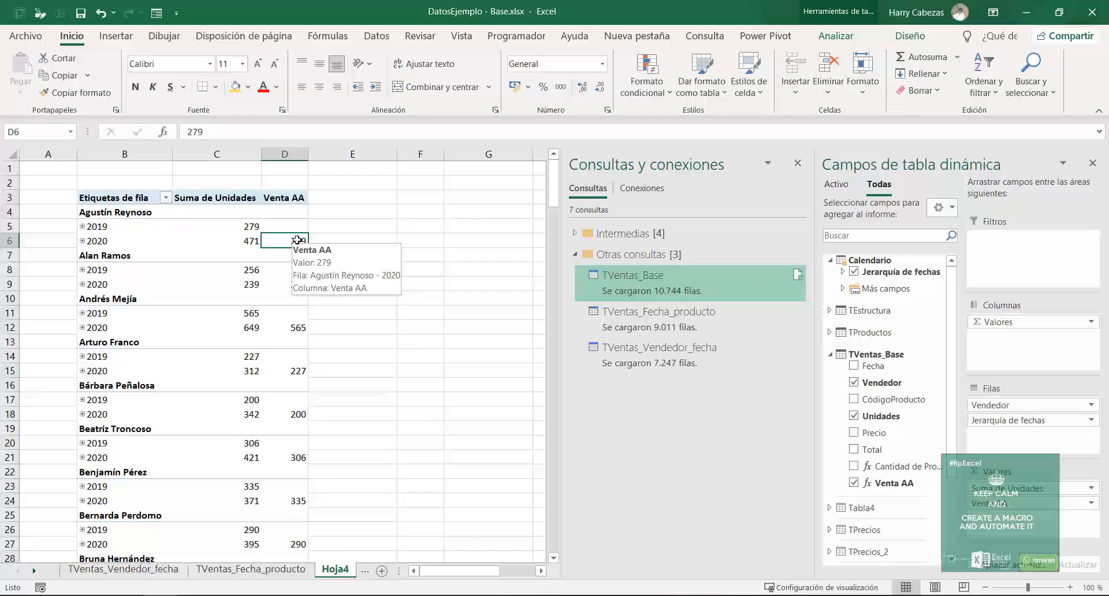
pyautogui.click(82, 241)
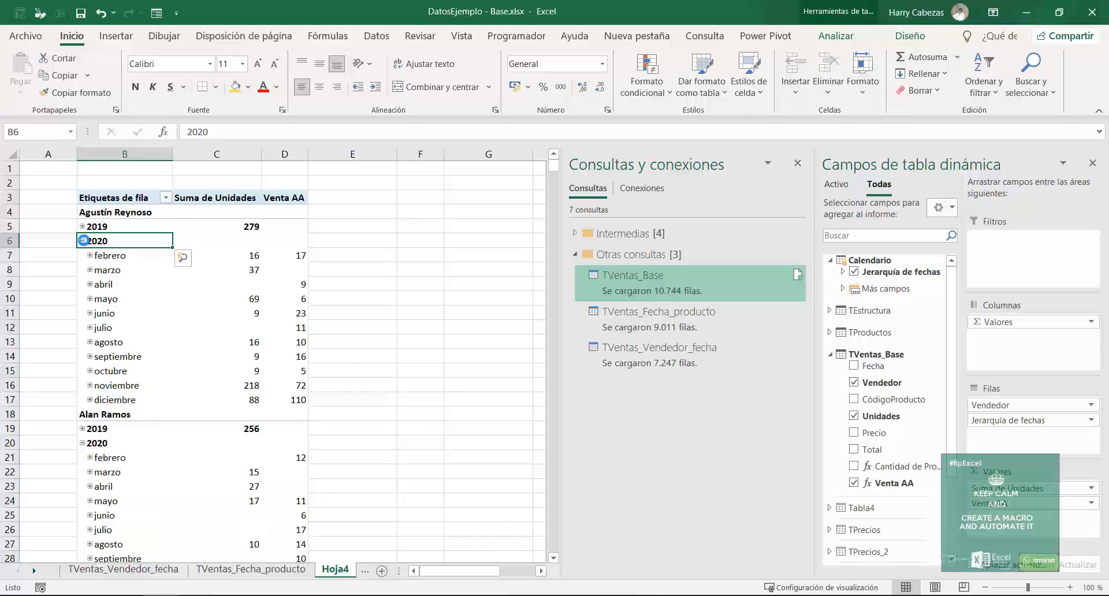
pyautogui.click(82, 226)
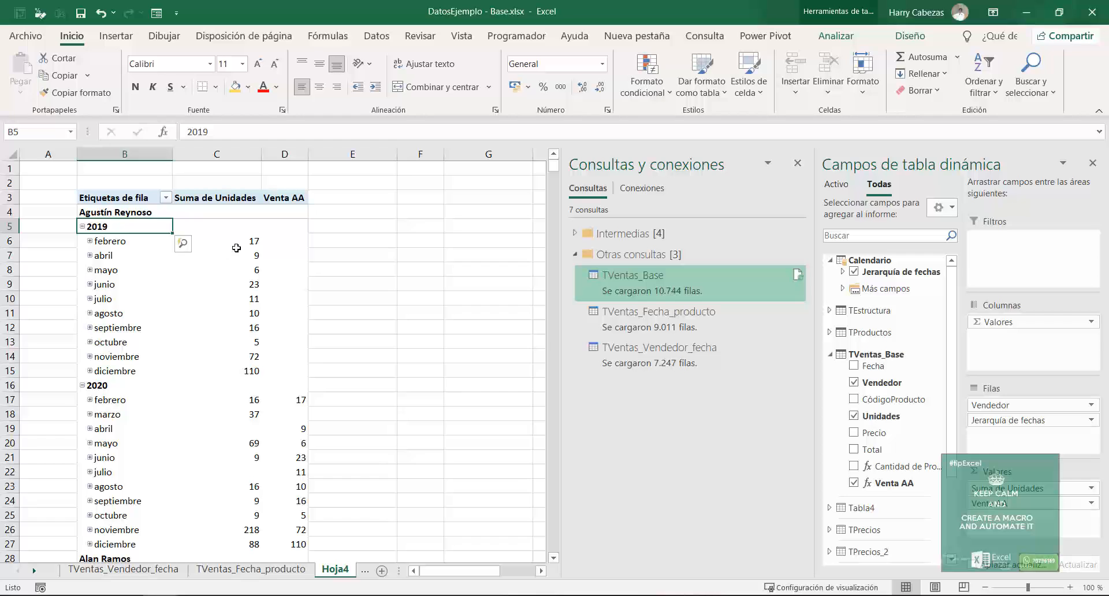
pyautogui.click(237, 244)
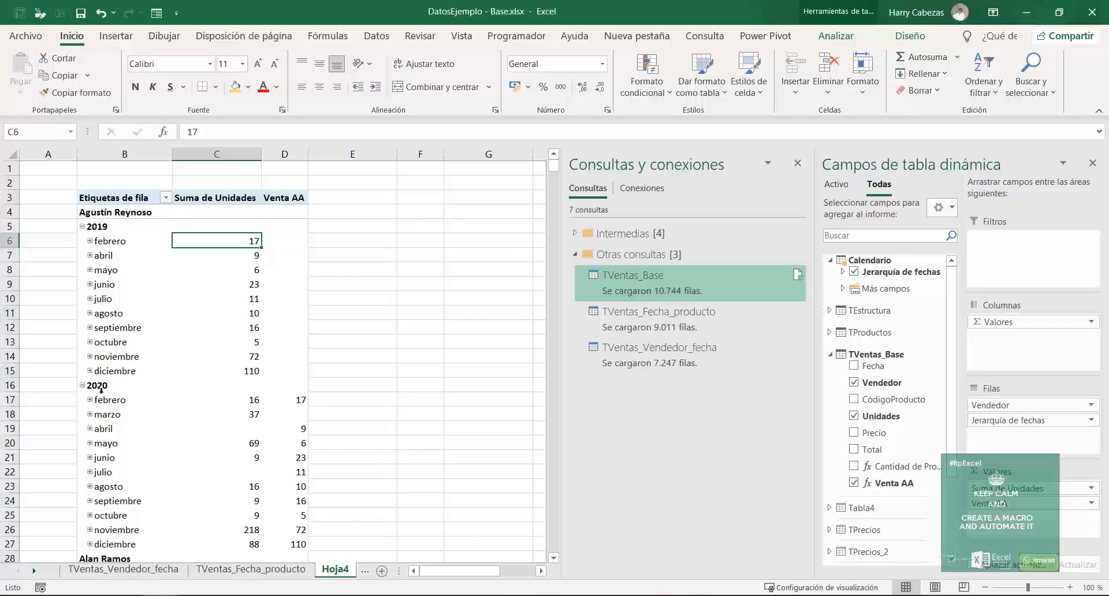
pyautogui.click(298, 401)
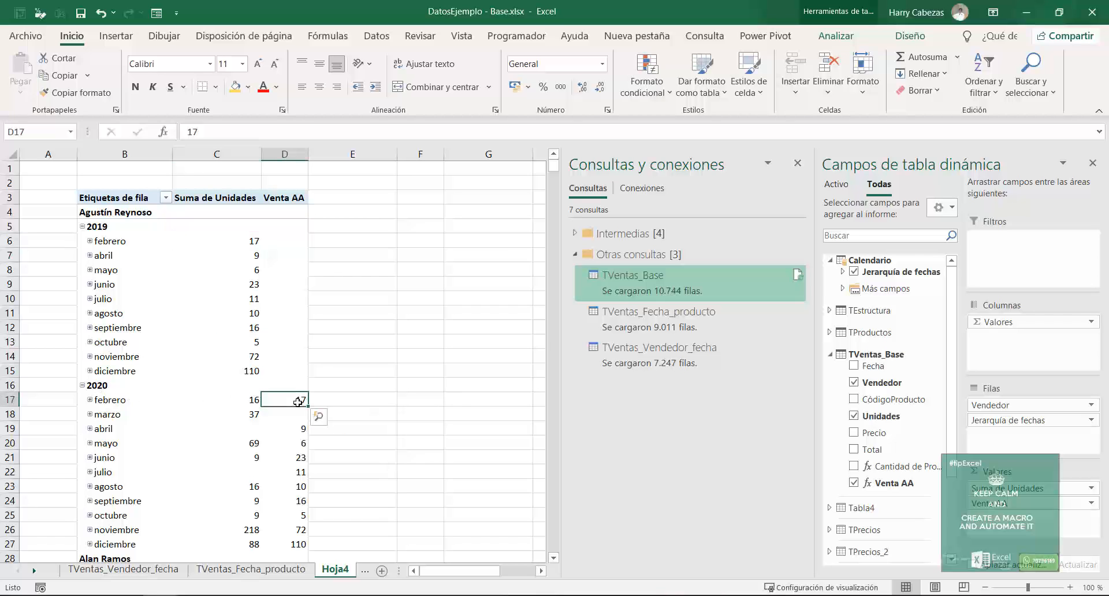
pyautogui.click(82, 388)
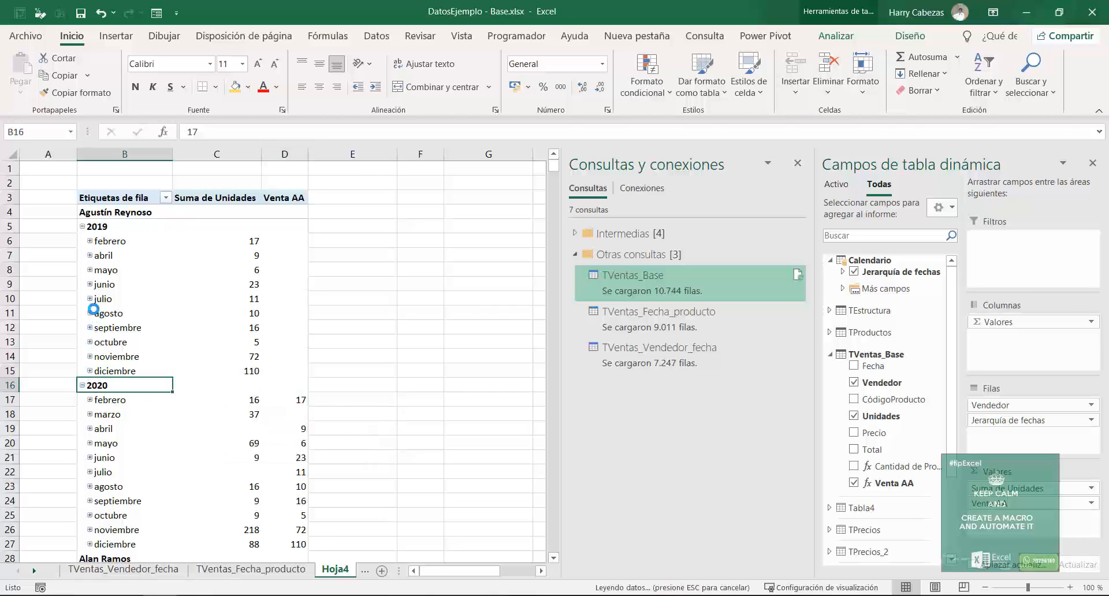
pyautogui.click(81, 227)
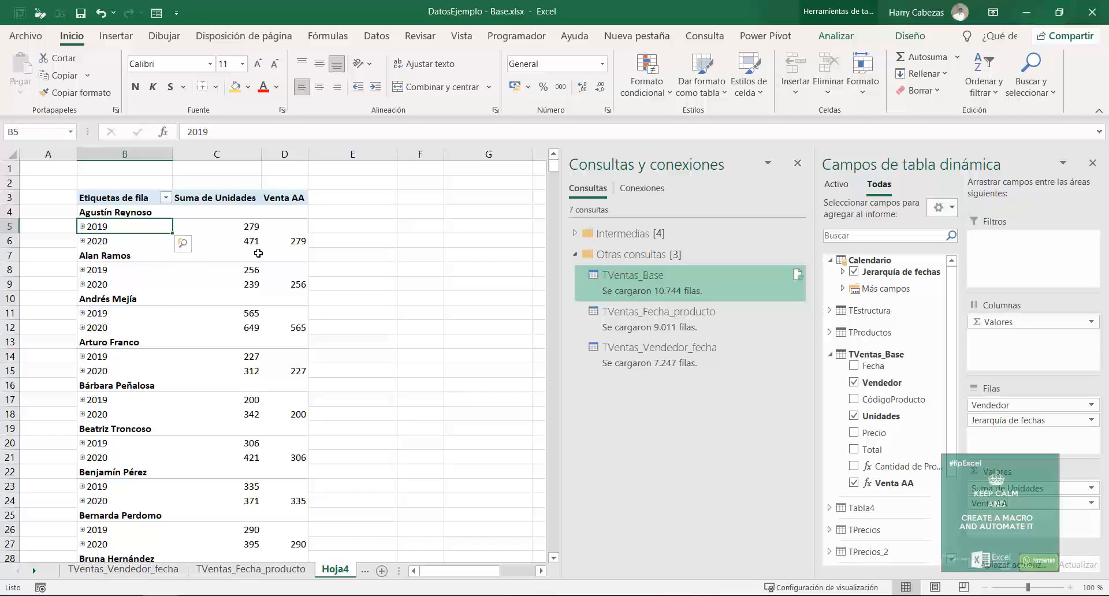
# - Open the Power Pivot data model and begin a measure named % Cant vs AA in the calculation cell below Venta AA
pyautogui.moveTo(258, 253)
pyautogui.click(783, 37)
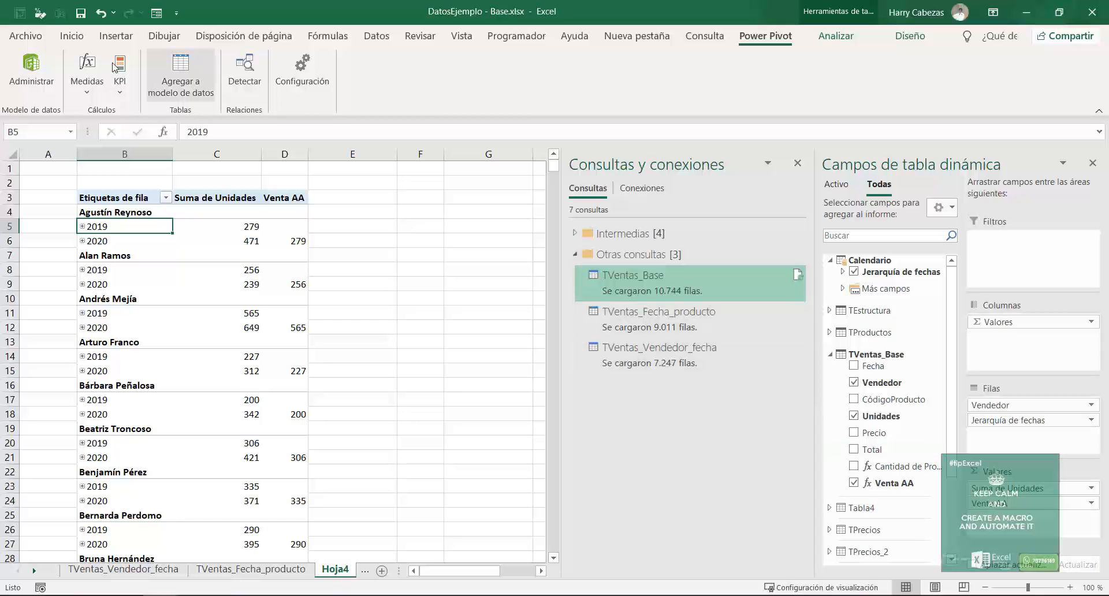
pyautogui.click(29, 65)
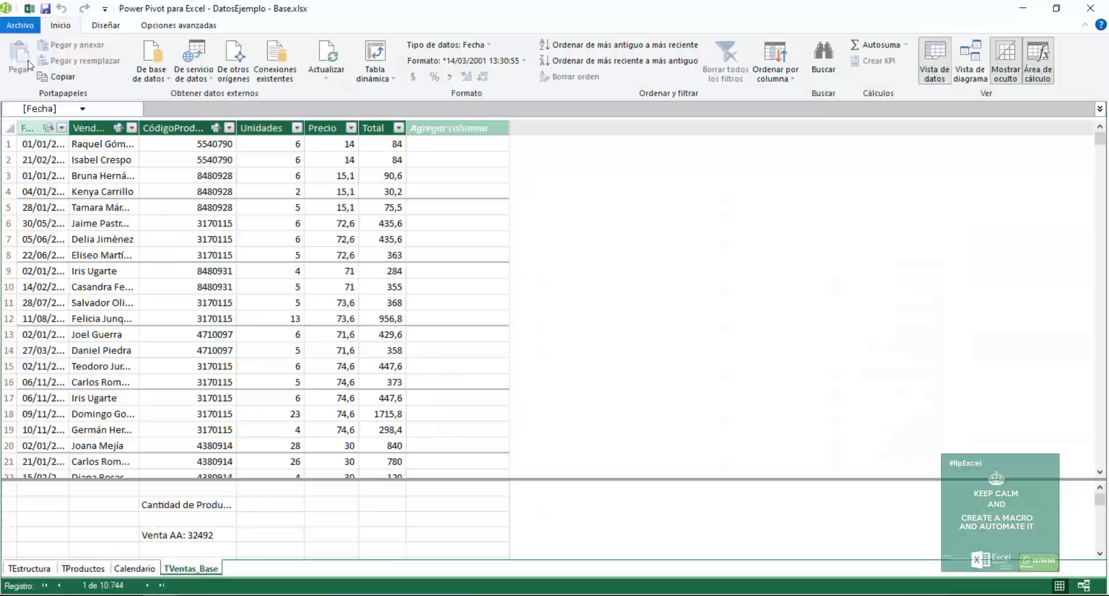
pyautogui.click(196, 551)
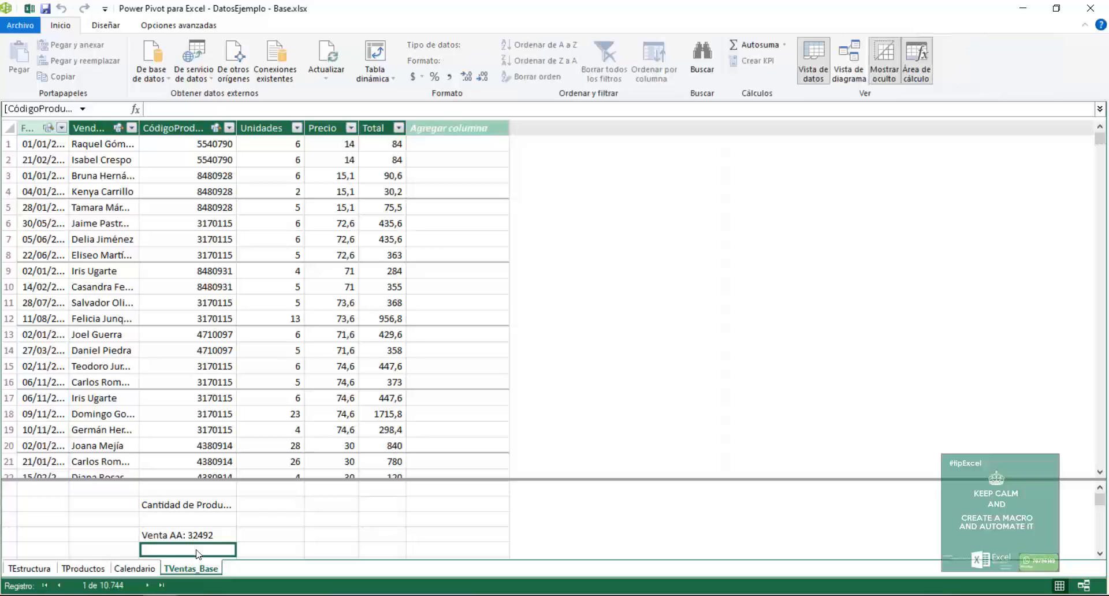
pyautogui.write('%')
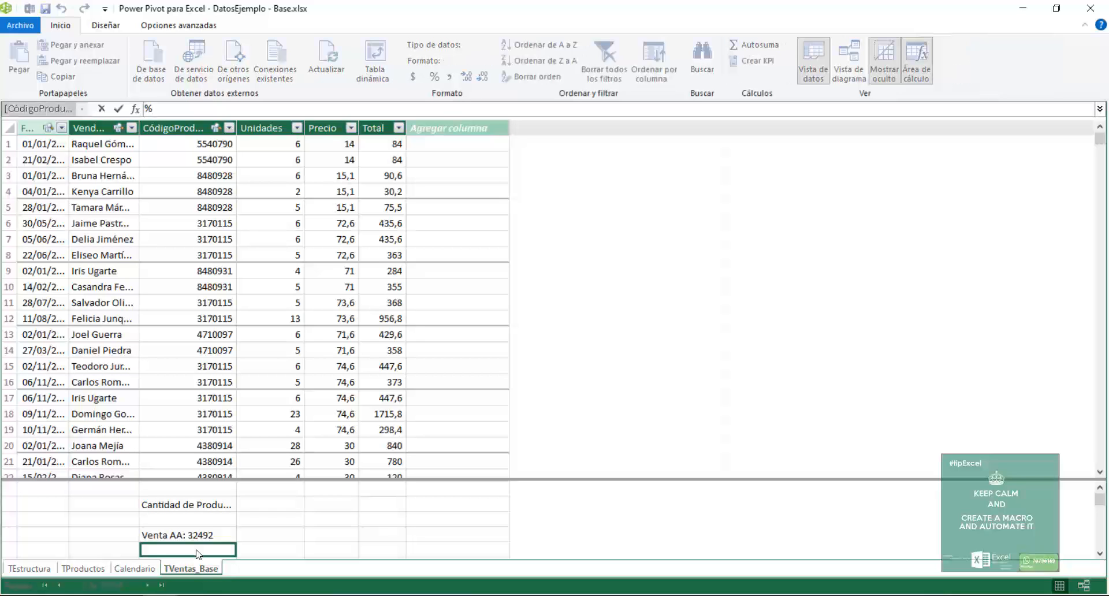
pyautogui.write(' Canta')
pyautogui.press('BackSpace')
pyautogui.write('vs AA :=')
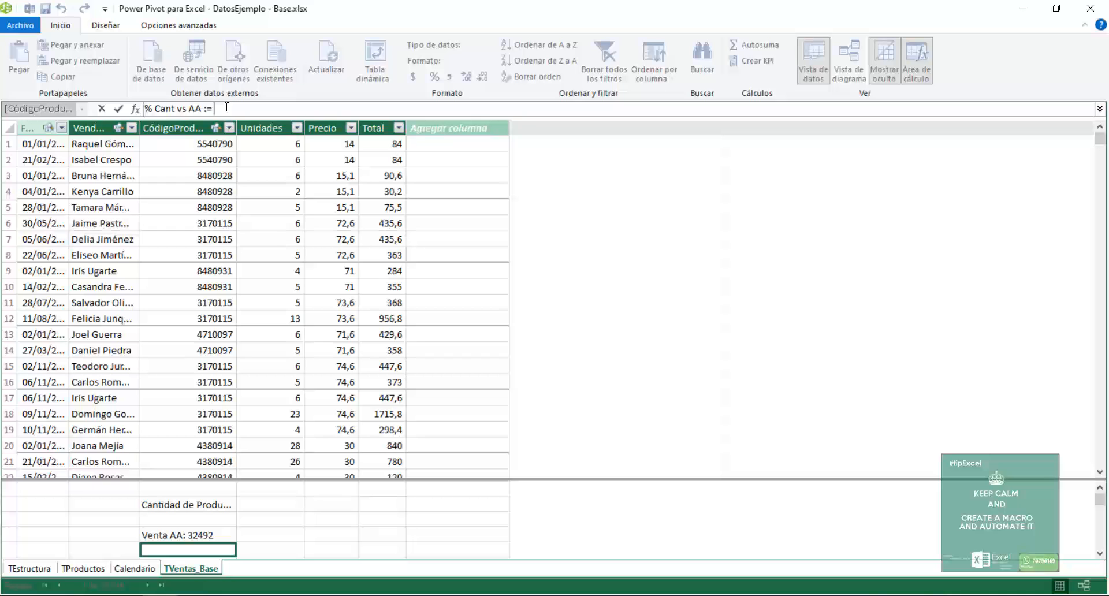
pyautogui.write('Sum(')
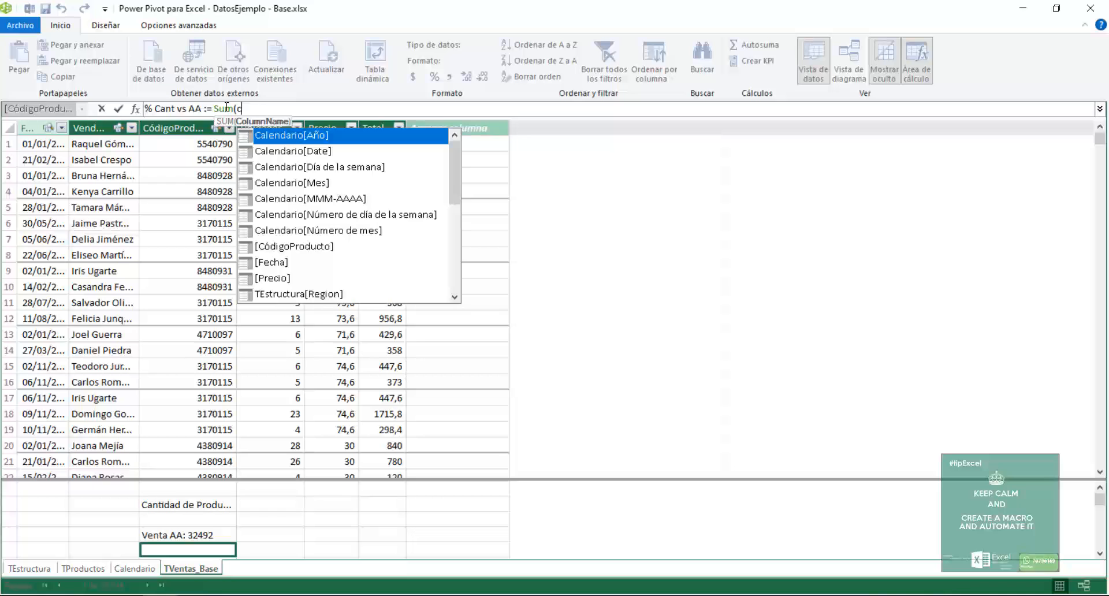
pyautogui.write('can')
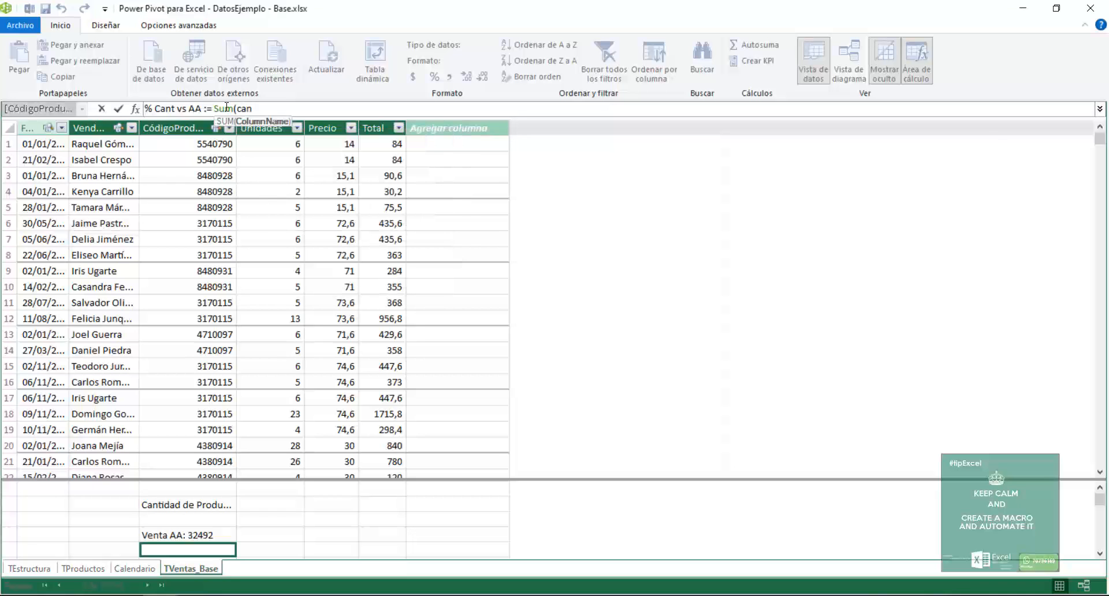
pyautogui.press('BackSpace')
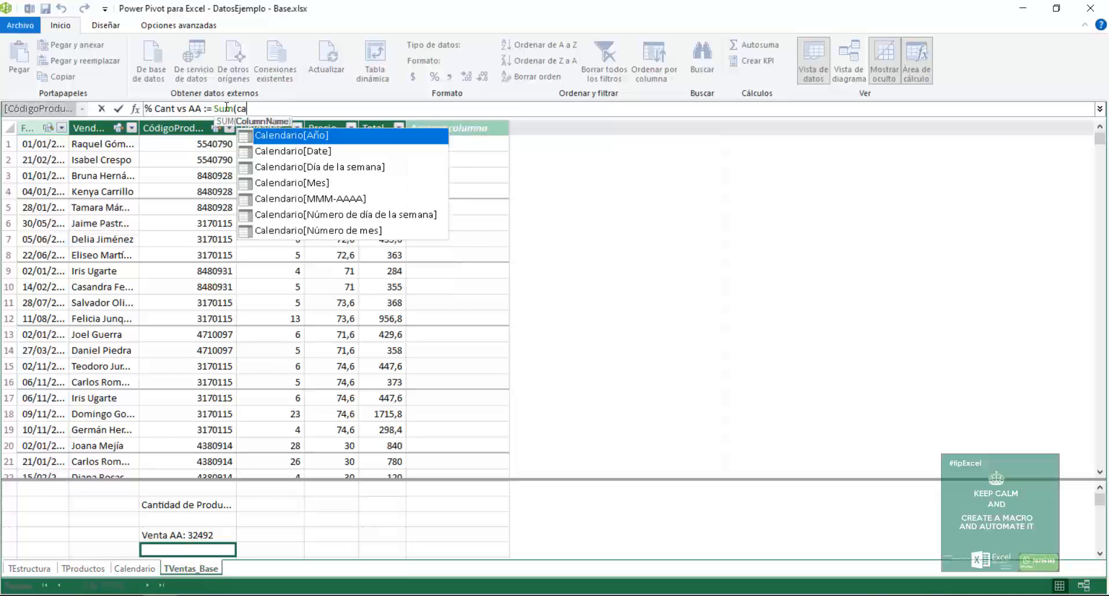
pyautogui.press('BackSpace')
pyautogui.press('BackSpace')
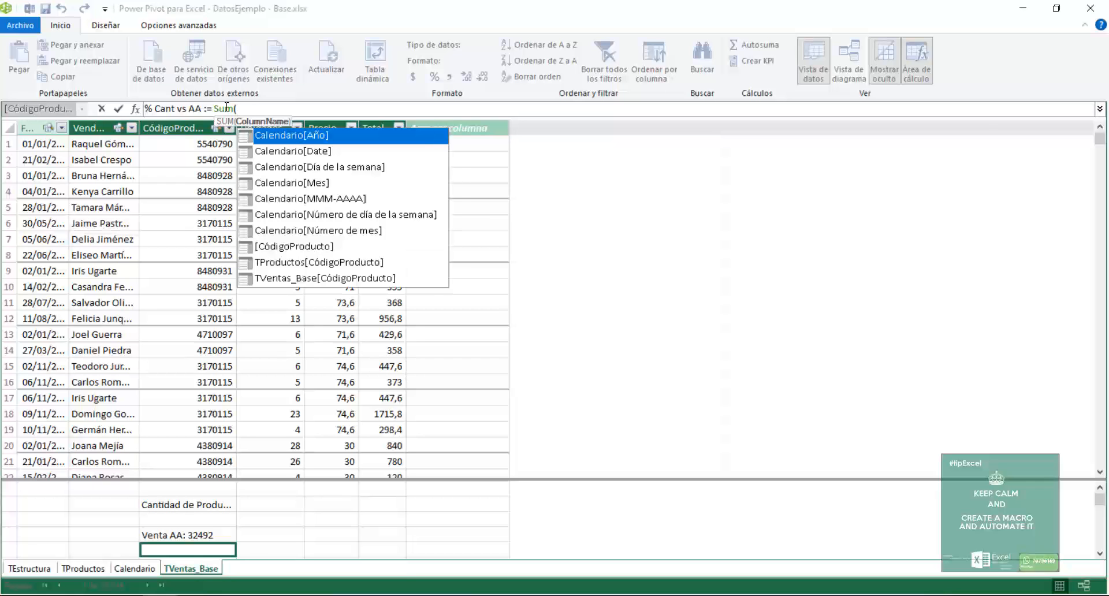
pyautogui.write('tb')
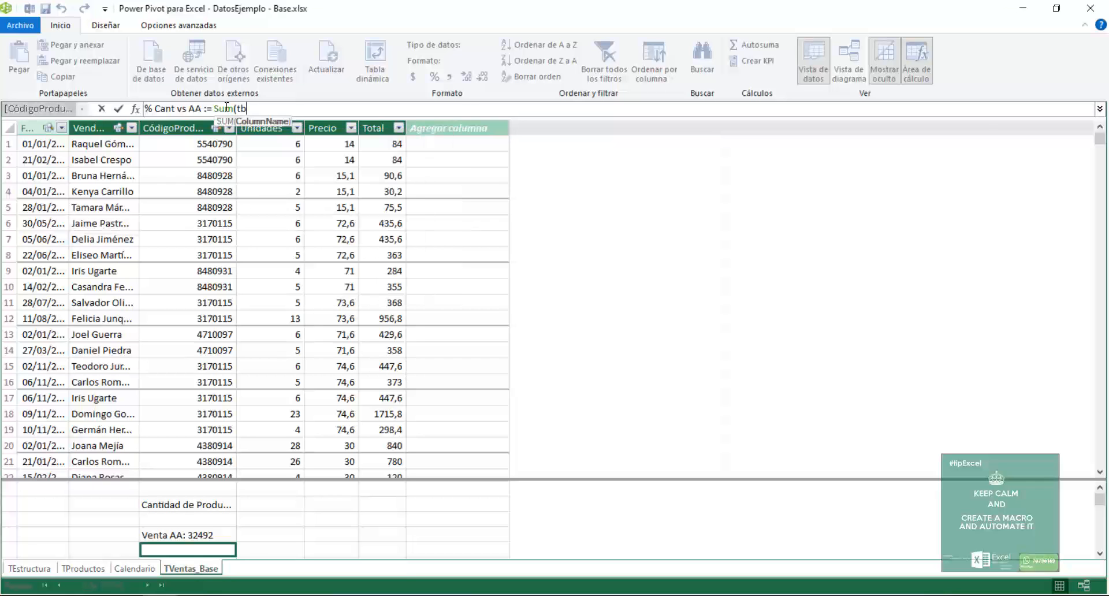
pyautogui.press('BackSpace')
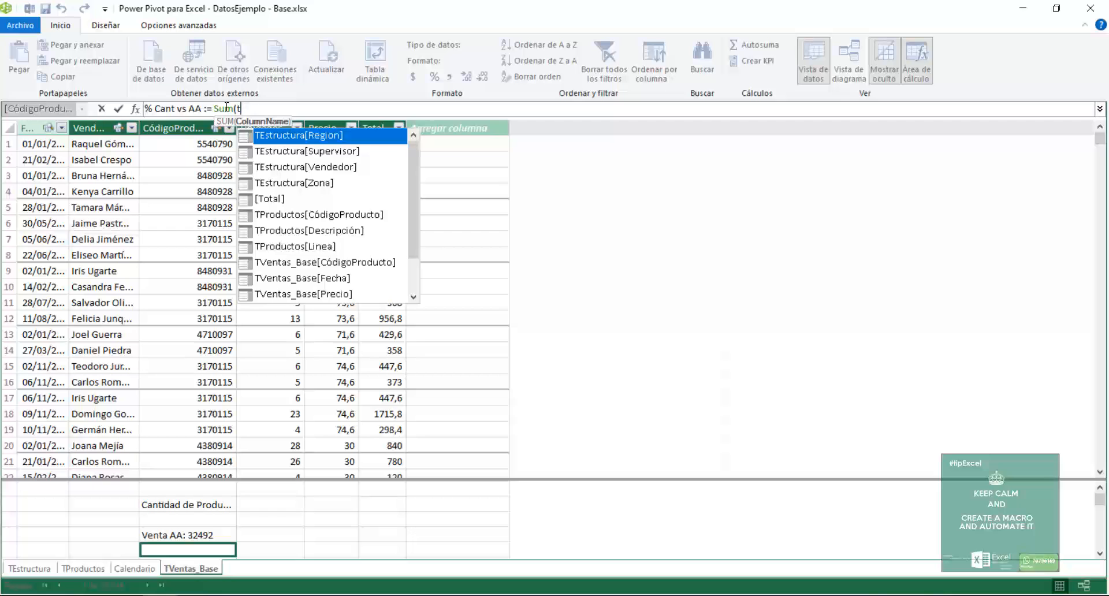
pyautogui.press('BackSpace')
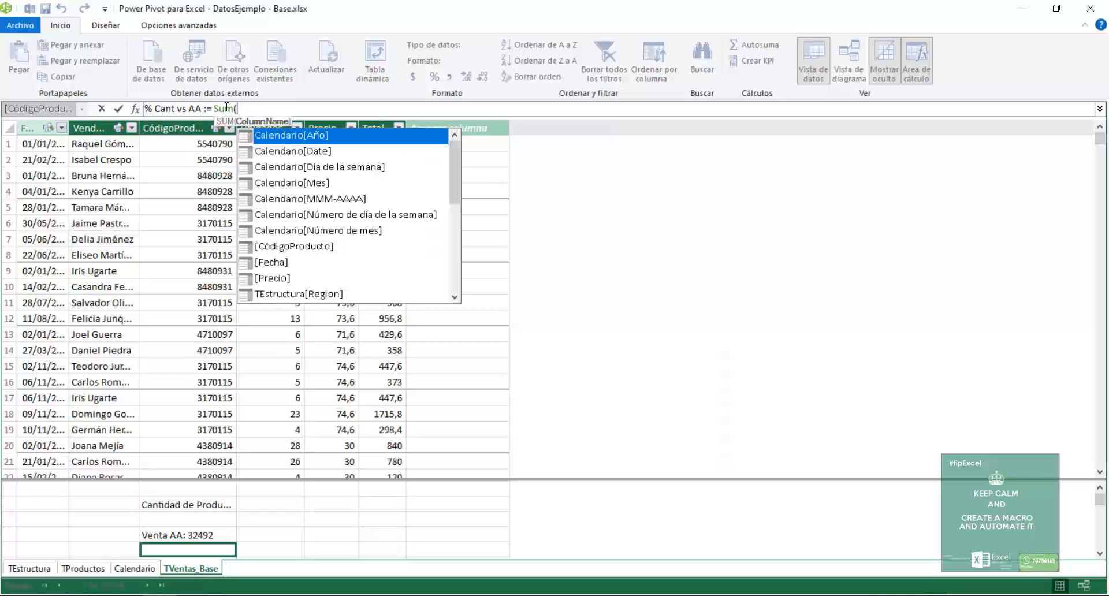
pyautogui.press('Down')
pyautogui.press('Down')
pyautogui.press('Down')
pyautogui.press('Down')
pyautogui.press('Down')
pyautogui.press('Down')
pyautogui.press('Down')
pyautogui.press('Down')
pyautogui.press('Down')
pyautogui.press('Down')
pyautogui.press('Down')
pyautogui.press('Down')
pyautogui.press('Down')
pyautogui.press('Down')
pyautogui.press('Down')
pyautogui.press('Down')
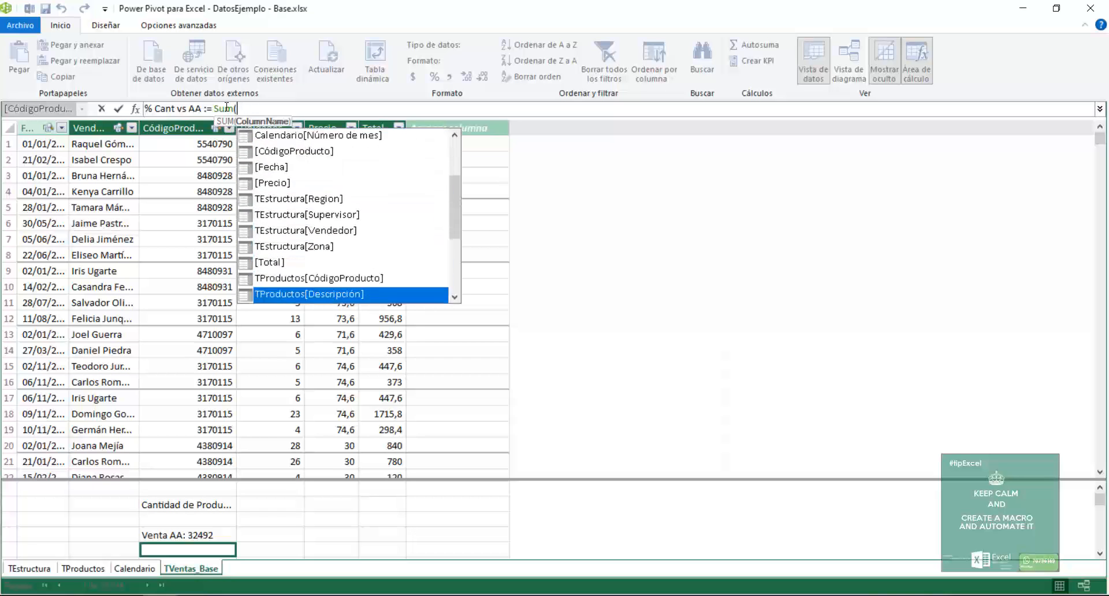
pyautogui.press('Down')
pyautogui.press('Down')
pyautogui.press('Down')
pyautogui.press('Down')
pyautogui.press('Down')
pyautogui.press('Down')
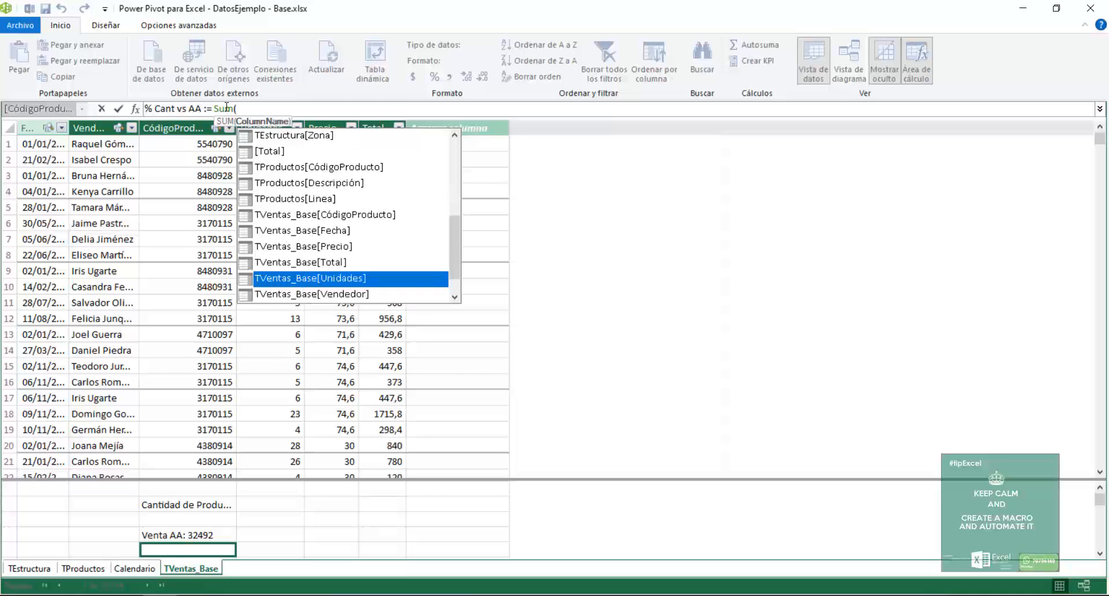
pyautogui.press('Up')
pyautogui.press('Up')
pyautogui.press('Down')
pyautogui.press('Down')
pyautogui.press('Down')
pyautogui.press('Down')
pyautogui.press('Up')
pyautogui.press('Up')
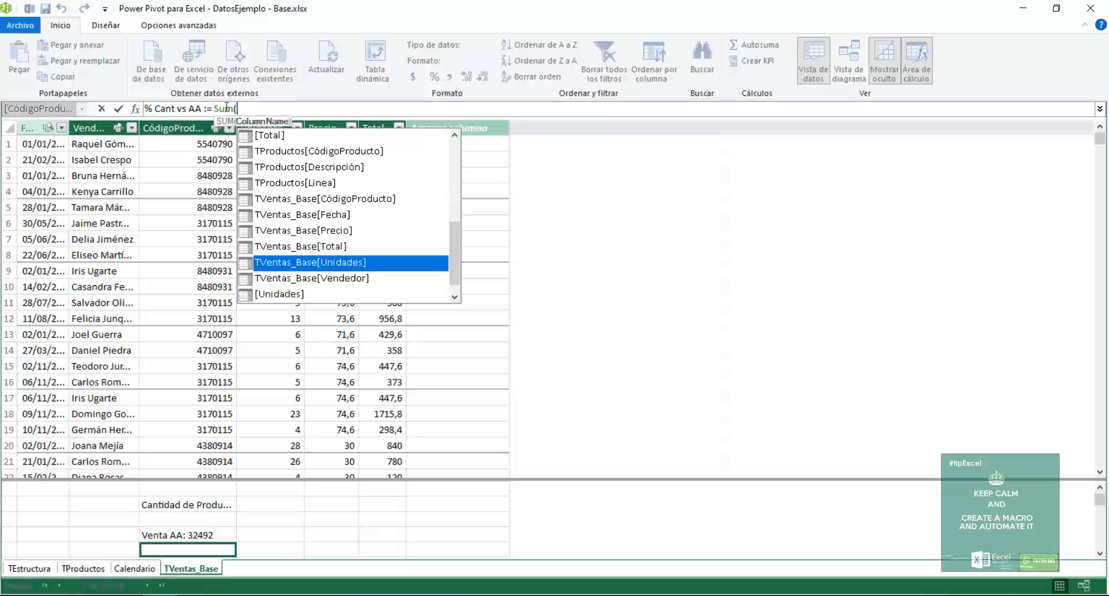
pyautogui.press('Tab')
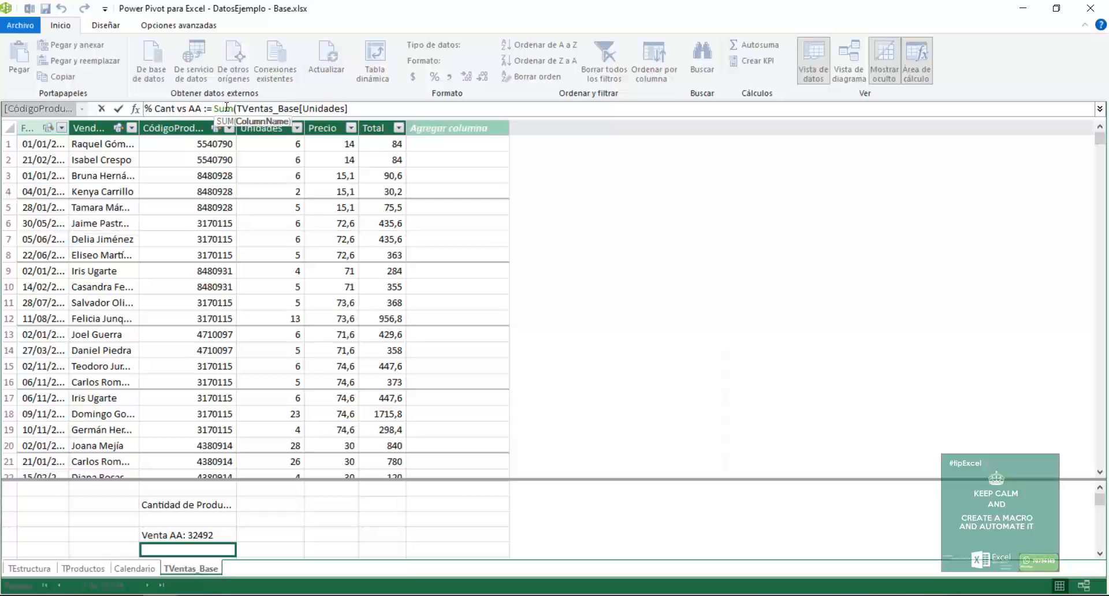
pyautogui.press('BackSpace')
pyautogui.press('BackSpace')
pyautogui.press('BackSpace')
pyautogui.press('BackSpace')
pyautogui.press('BackSpace')
pyautogui.press('BackSpace')
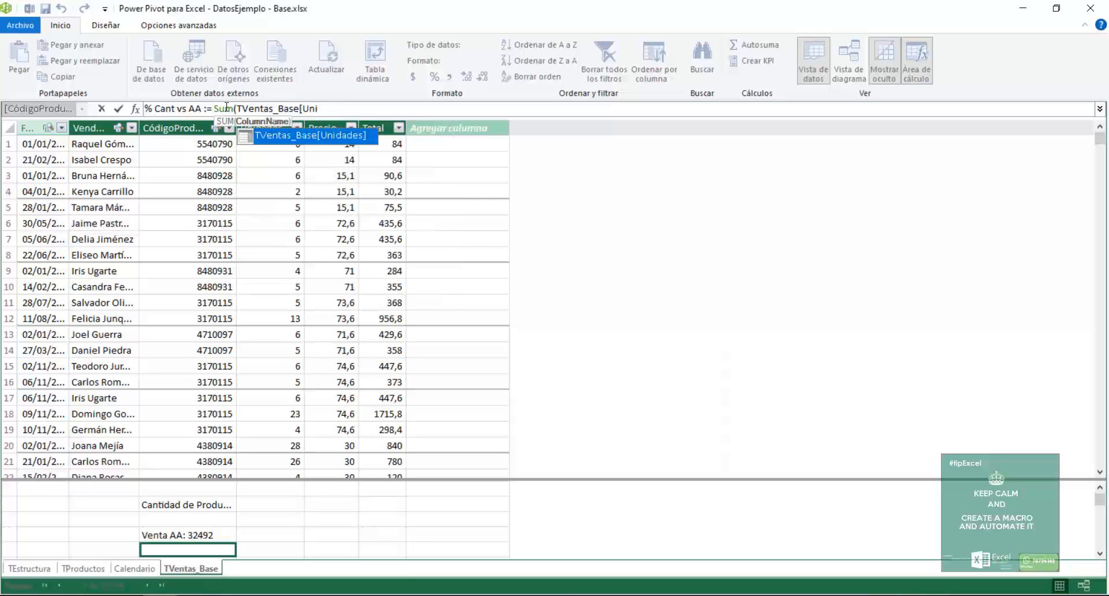
pyautogui.press('BackSpace')
pyautogui.press('BackSpace')
pyautogui.press('BackSpace')
pyautogui.press('BackSpace')
pyautogui.press('BackSpace')
pyautogui.press('BackSpace')
pyautogui.press('BackSpace')
pyautogui.press('BackSpace')
pyautogui.press('BackSpace')
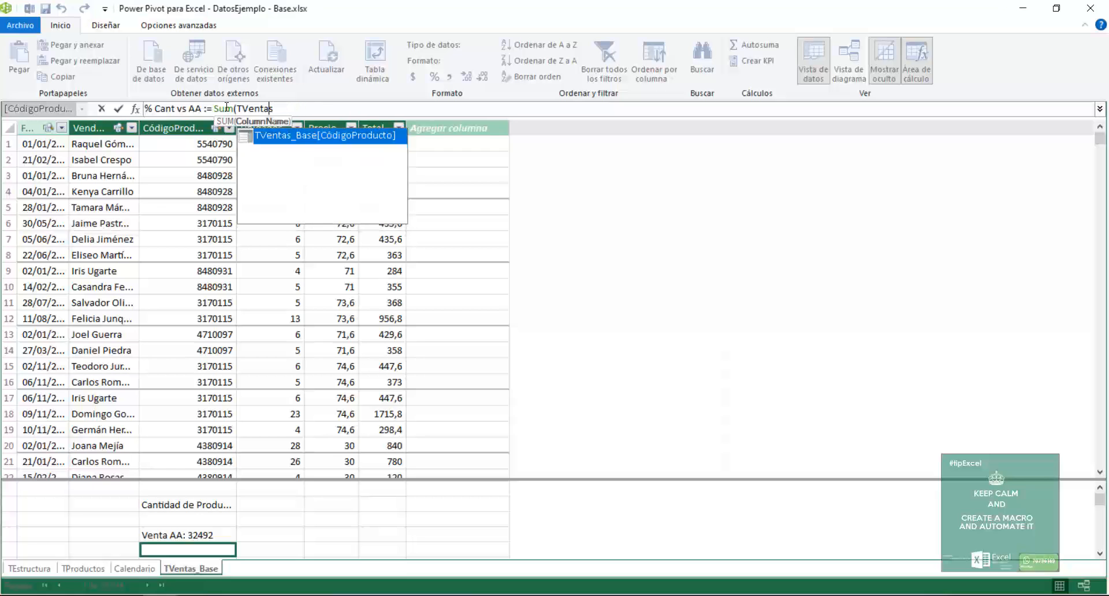
pyautogui.press('BackSpace')
pyautogui.press('BackSpace')
pyautogui.press('BackSpace')
pyautogui.press('BackSpace')
pyautogui.press('BackSpace')
pyautogui.press('BackSpace')
pyautogui.press('BackSpace')
pyautogui.press('BackSpace')
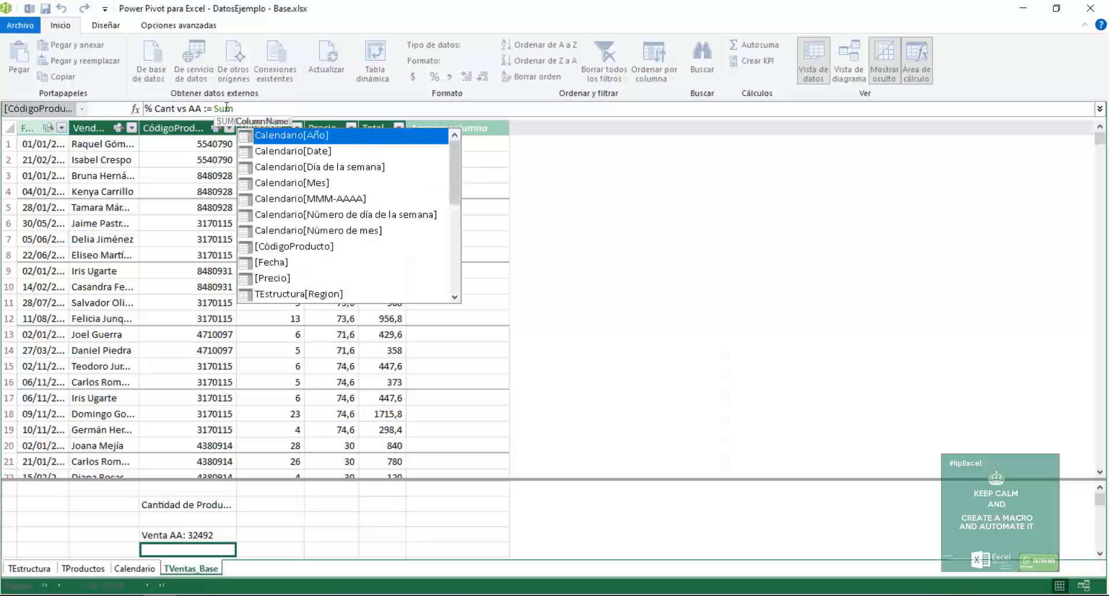
pyautogui.press('BackSpace')
pyautogui.press('BackSpace')
pyautogui.press('BackSpace')
pyautogui.press('BackSpace')
# - Start the % Cant vs AA formula with a parenthesised DIVIDE that takes TVentas_Base[Unidades] as its numerator
pyautogui.write('(d')
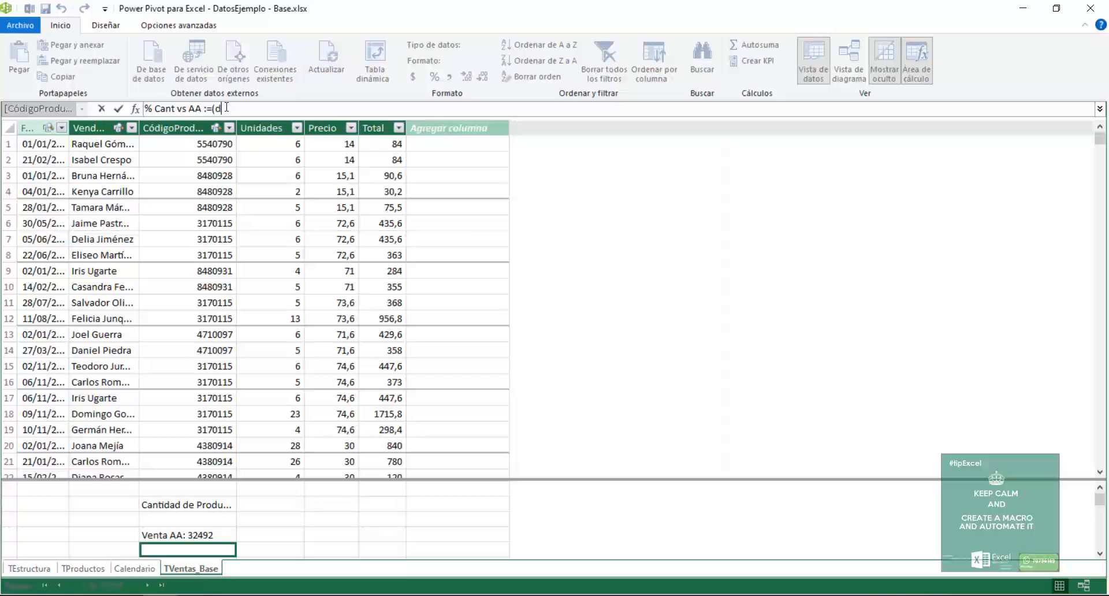
pyautogui.write('IVIDE(')
pyautogui.press('Tab')
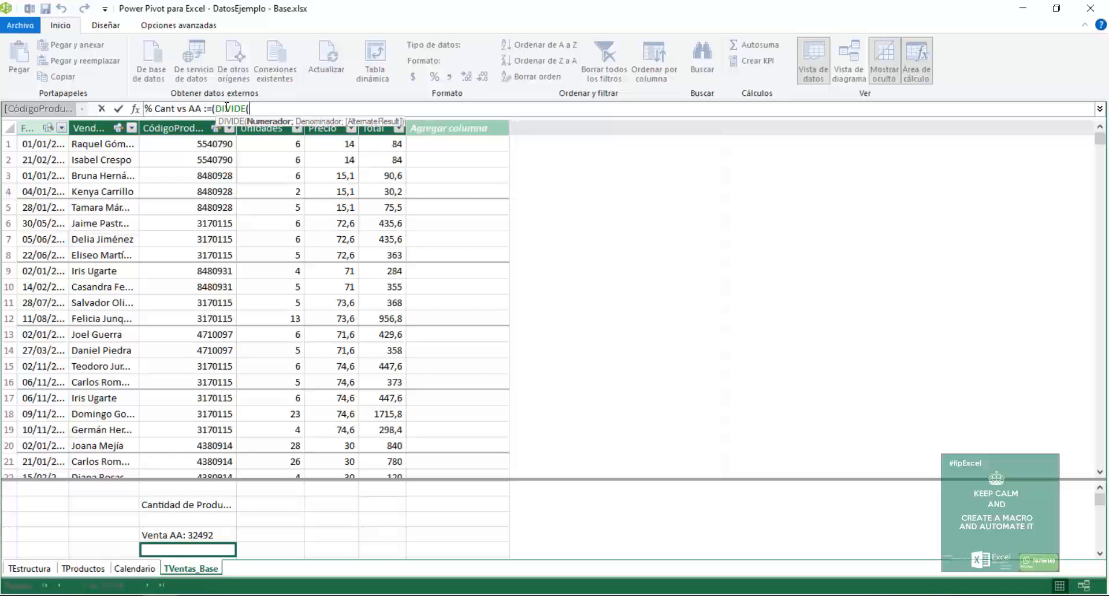
pyautogui.write('ca')
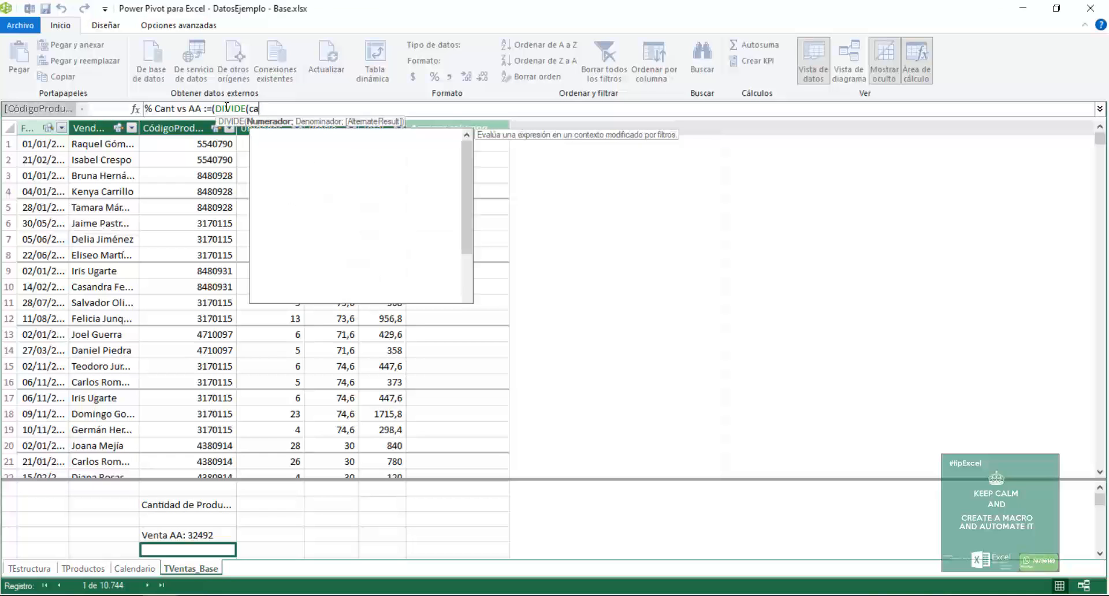
pyautogui.write('n')
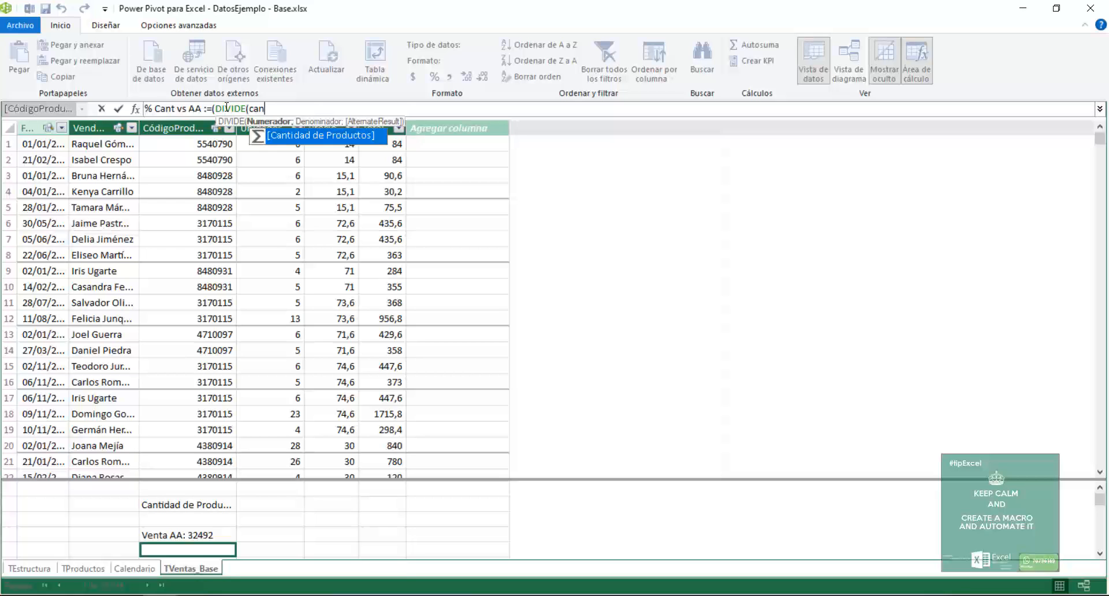
pyautogui.press('BackSpace')
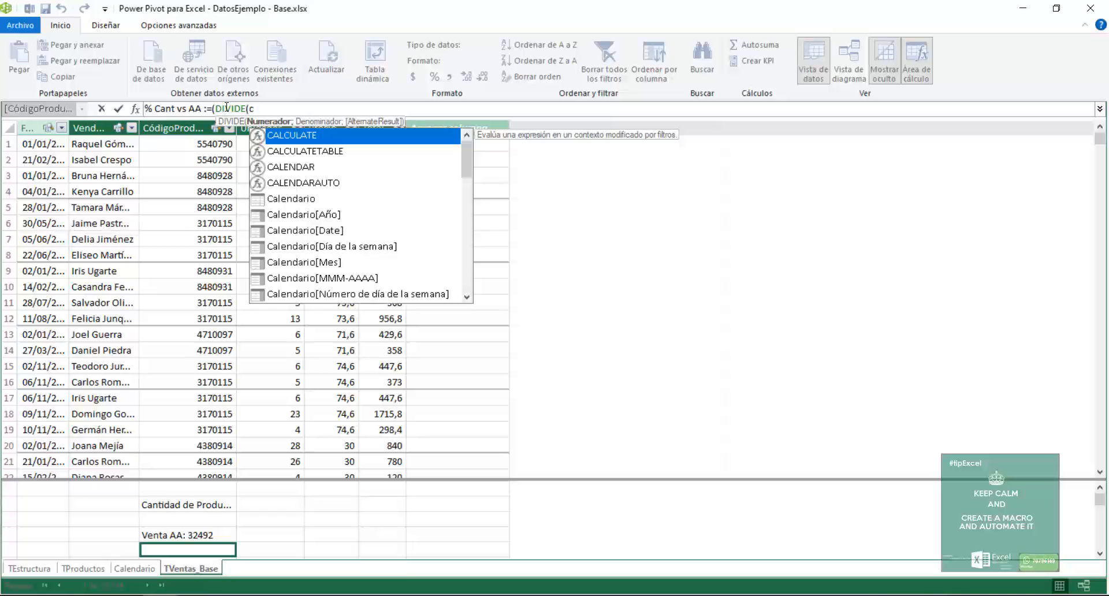
pyautogui.press('BackSpace')
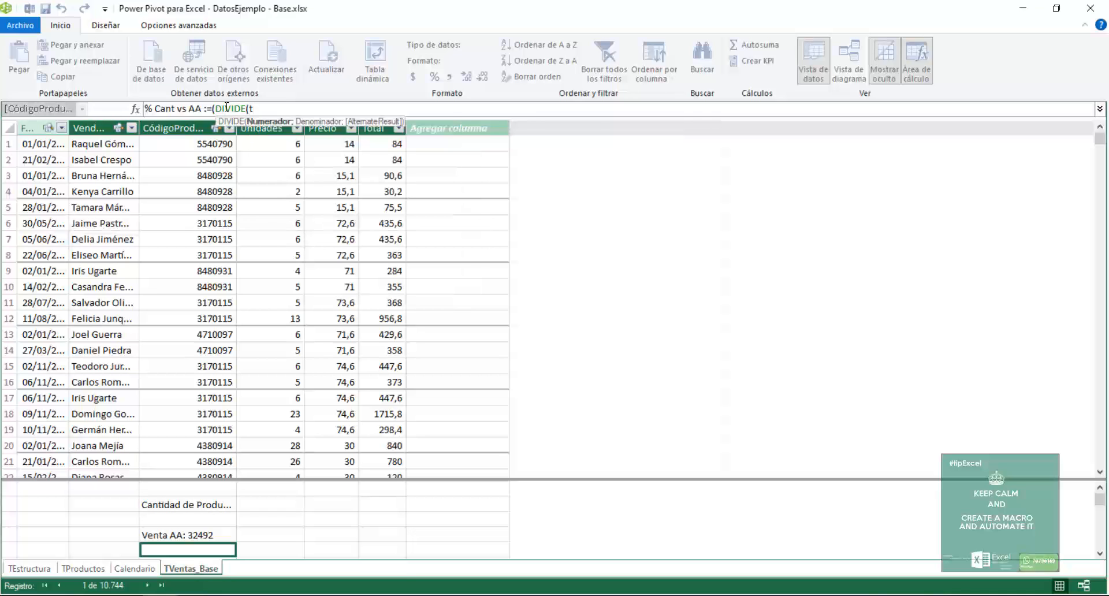
pyautogui.write('t')
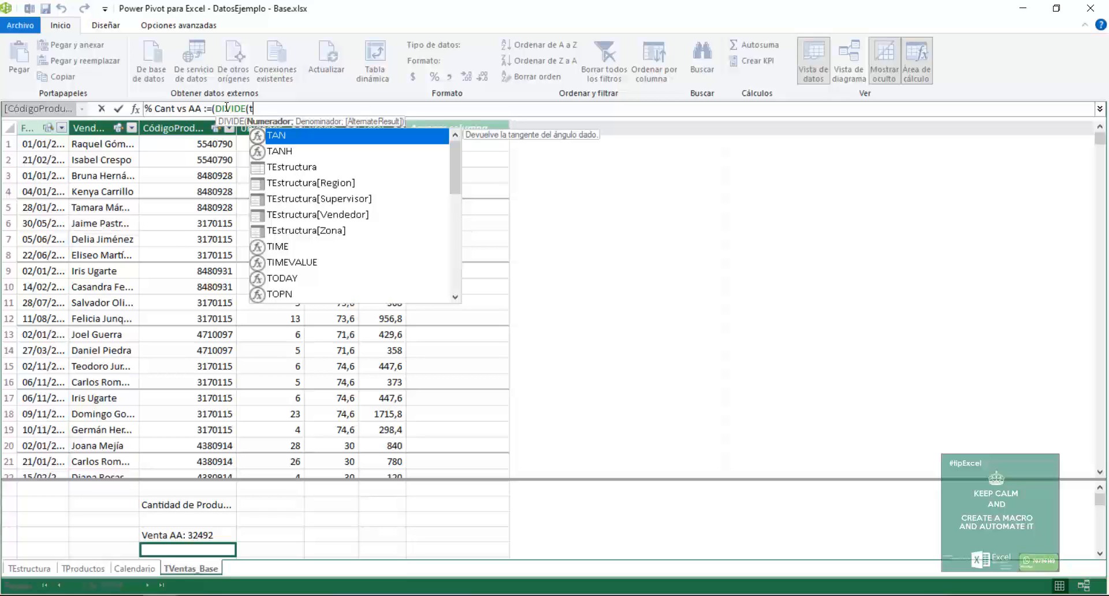
pyautogui.write('v')
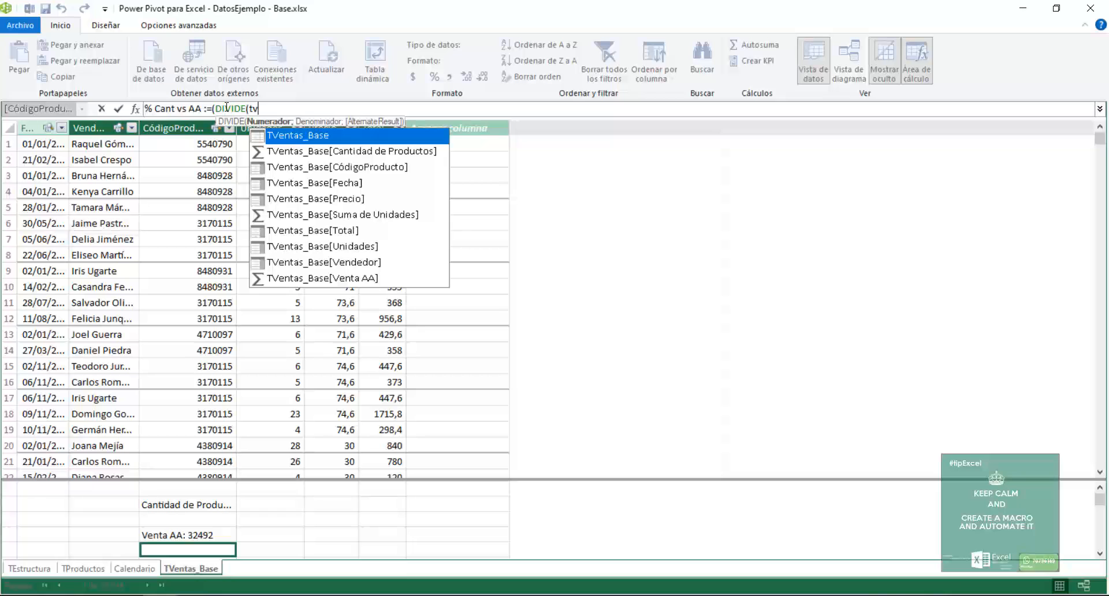
pyautogui.press('Down')
pyautogui.press('Down')
pyautogui.press('Down')
pyautogui.press('Down')
pyautogui.press('Down')
pyautogui.press('Down')
pyautogui.press('Down')
pyautogui.press('Tab')
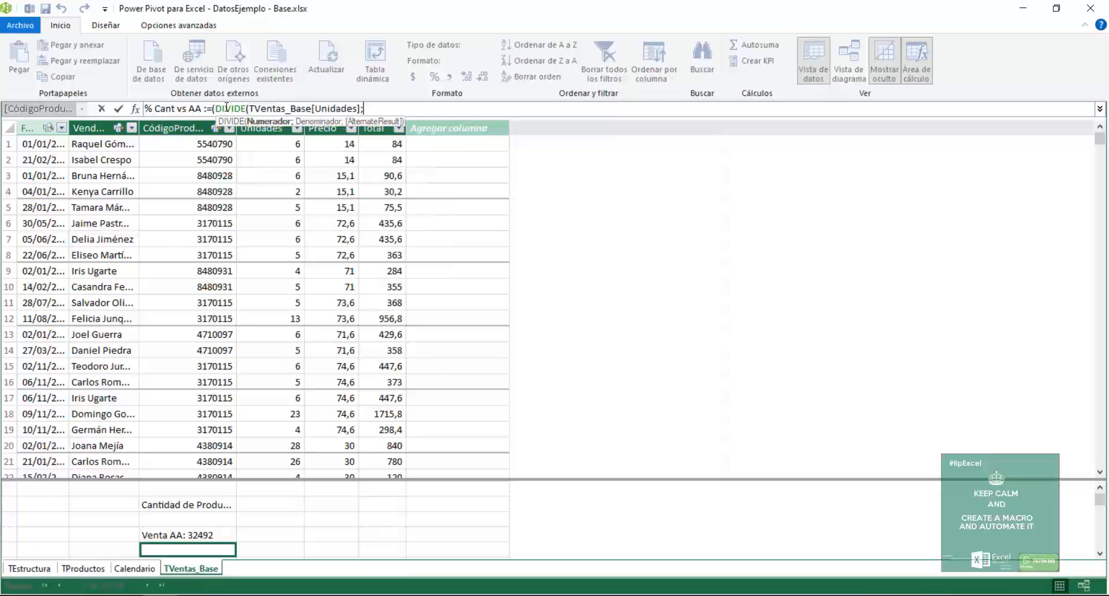
pyautogui.write(';')
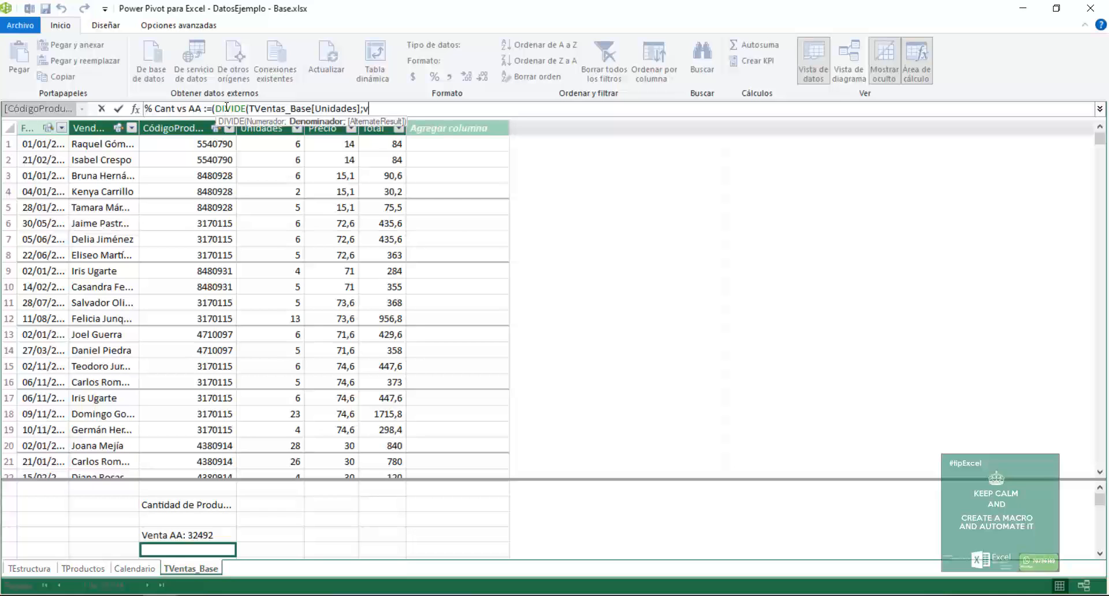
# - Use the TVentas_Base[Venta AA] measure as the DIVIDE denominator and close the formula's parentheses
pyautogui.write('ven')
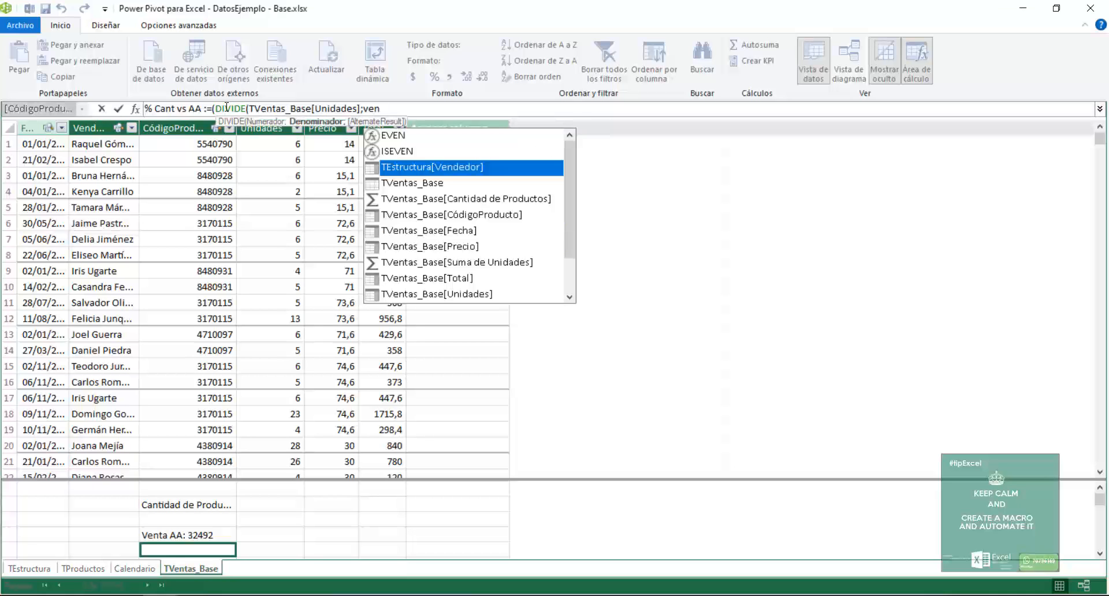
pyautogui.write('tas')
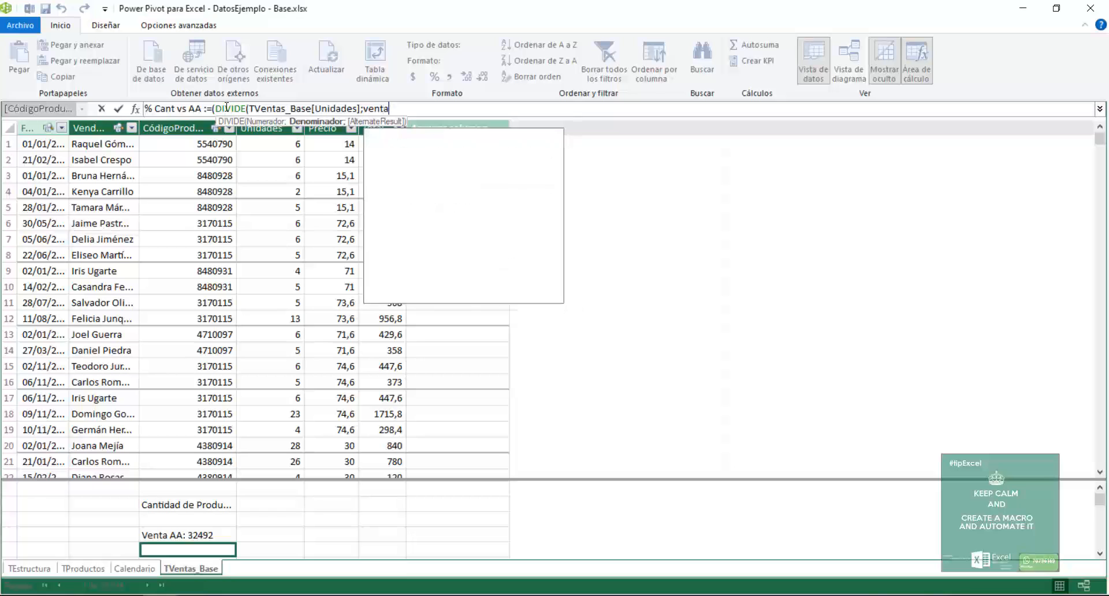
pyautogui.press('Down')
pyautogui.press('Down')
pyautogui.press('Down')
pyautogui.press('Down')
pyautogui.press('Down')
pyautogui.press('Down')
pyautogui.press('Down')
pyautogui.press('Down')
pyautogui.press('Down')
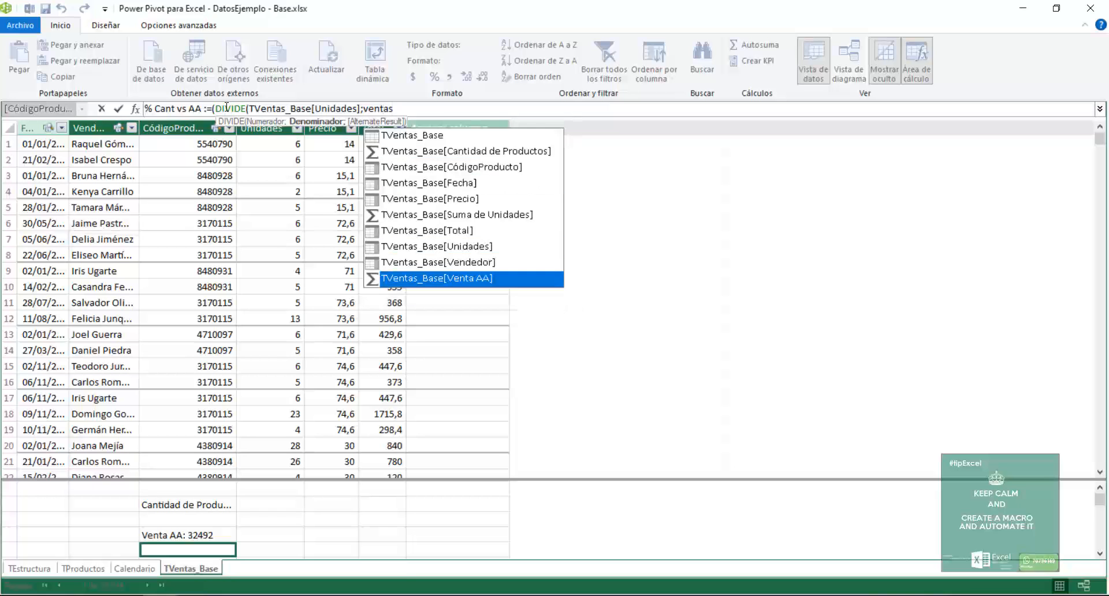
pyautogui.press('Tab')
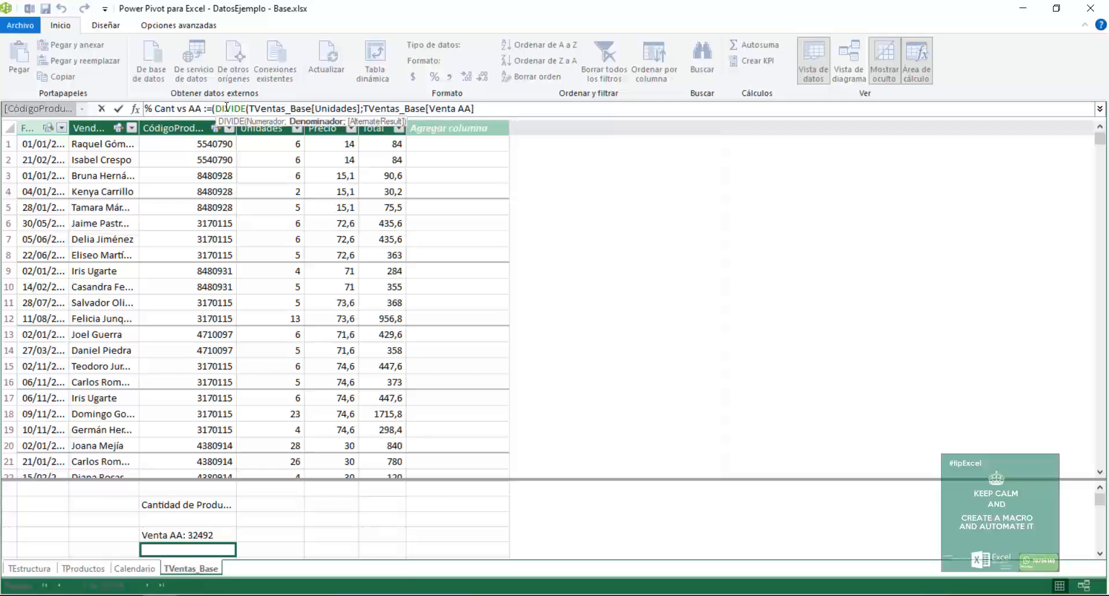
pyautogui.write('))')
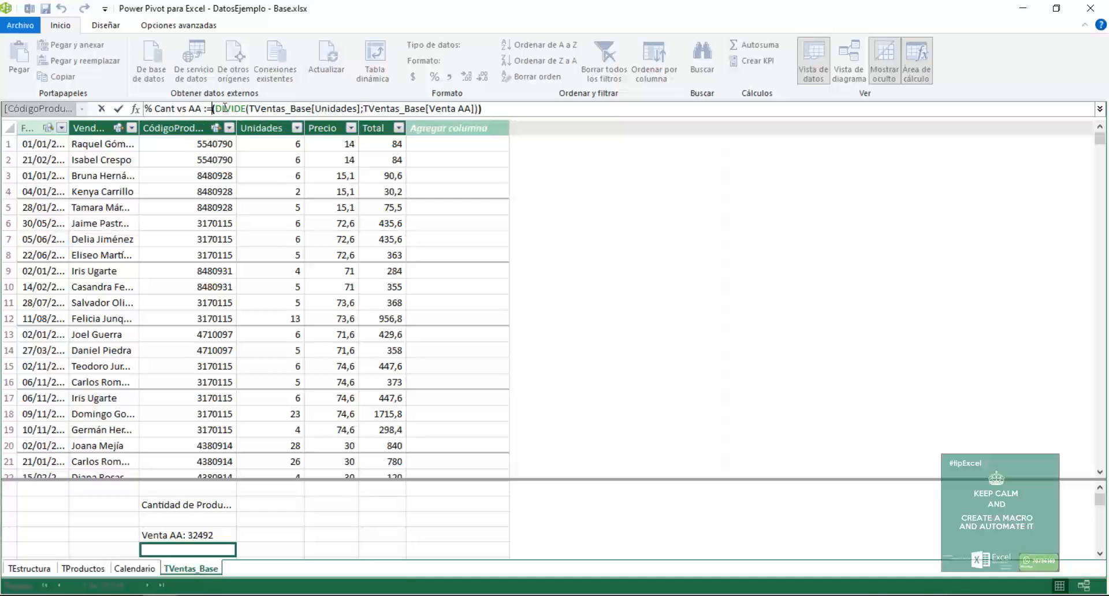
# - Try wrapping the DIVIDE expression of % Cant vs AA in SUM and commit the formula
pyautogui.write('sum')
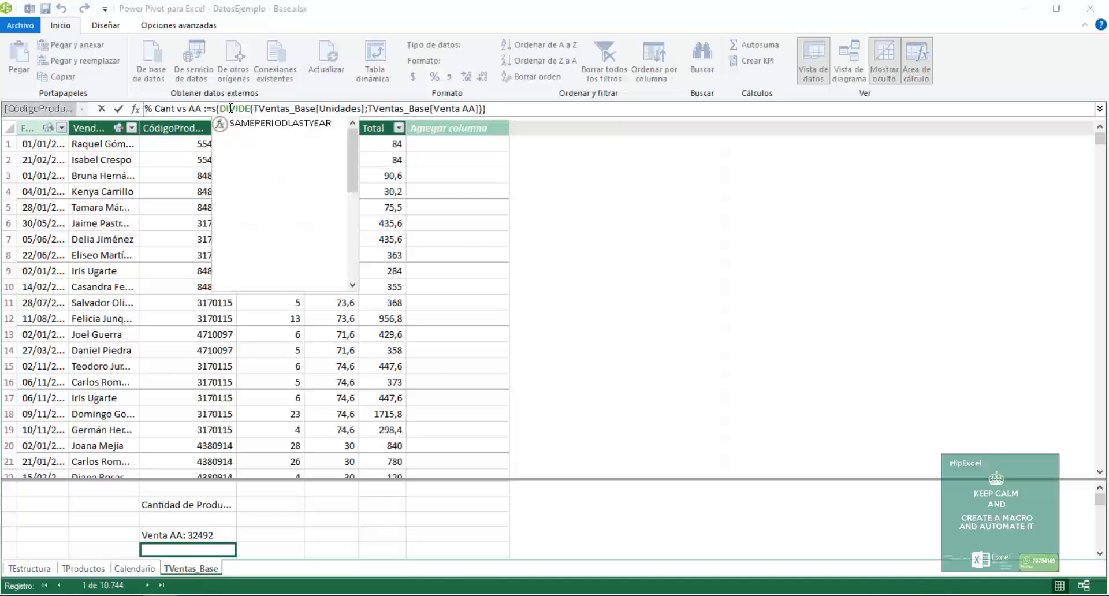
pyautogui.press('Tab')
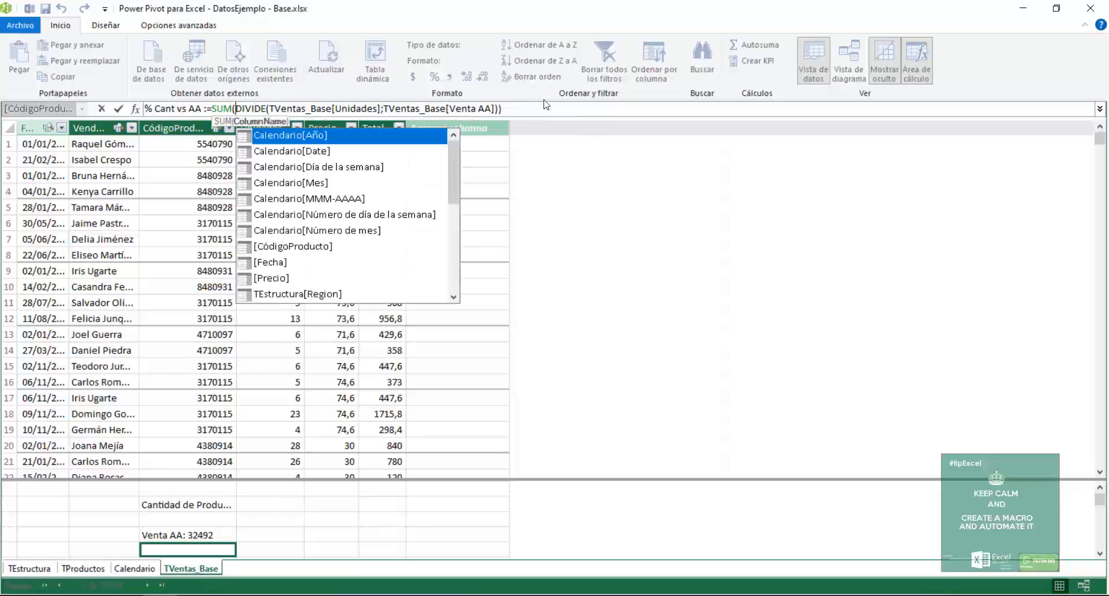
pyautogui.click(533, 107)
pyautogui.press('Return')
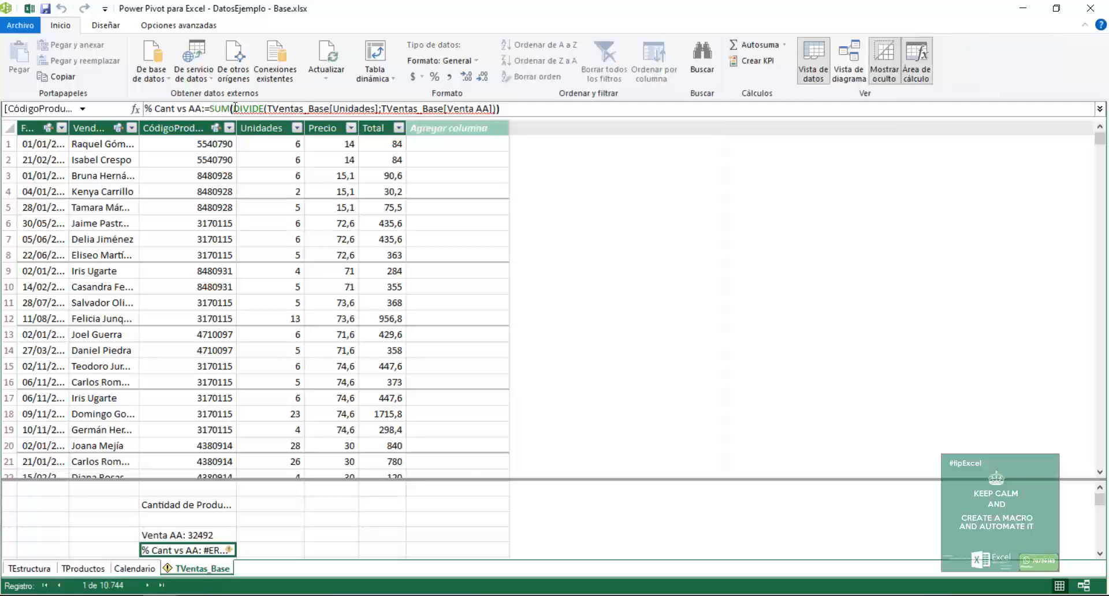
# - Remove the SUM wrapper and its extra closing parenthesis, committing % Cant vs AA as DIVIDE(TVentas_Base[Unidades];TVentas_Base[Venta AA])
pyautogui.click(233, 108)
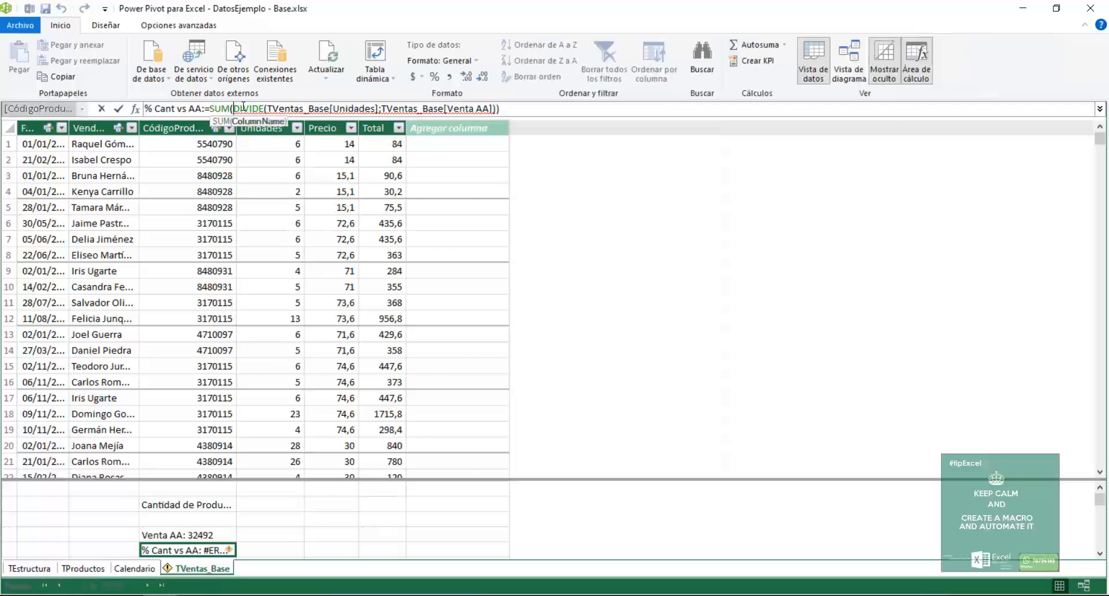
pyautogui.press('BackSpace')
pyautogui.press('BackSpace')
pyautogui.press('BackSpace')
pyautogui.press('BackSpace')
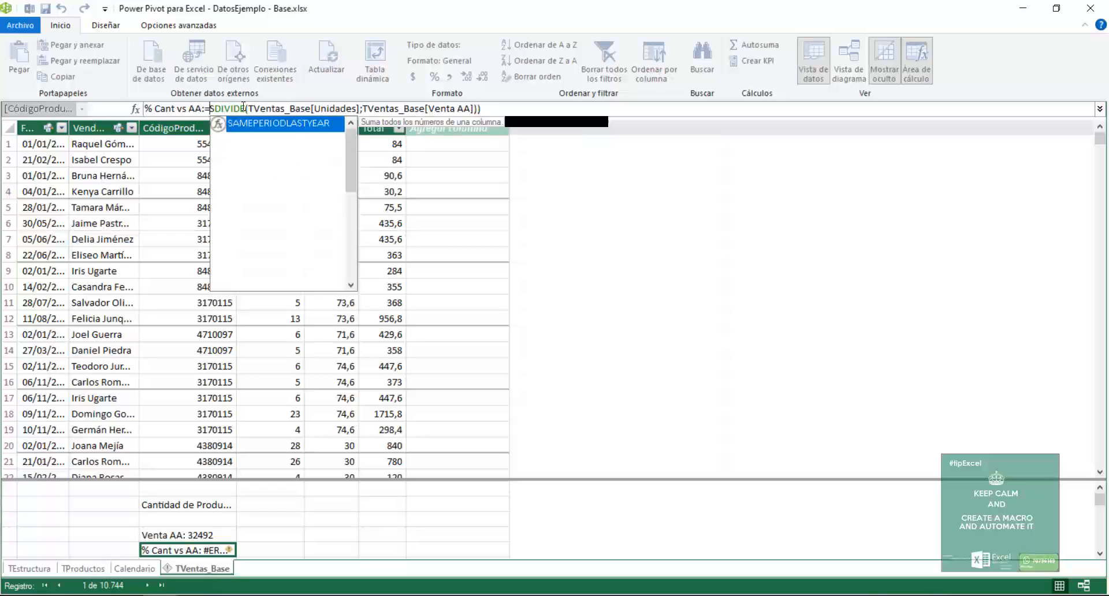
pyautogui.click(477, 108)
pyautogui.press('BackSpace')
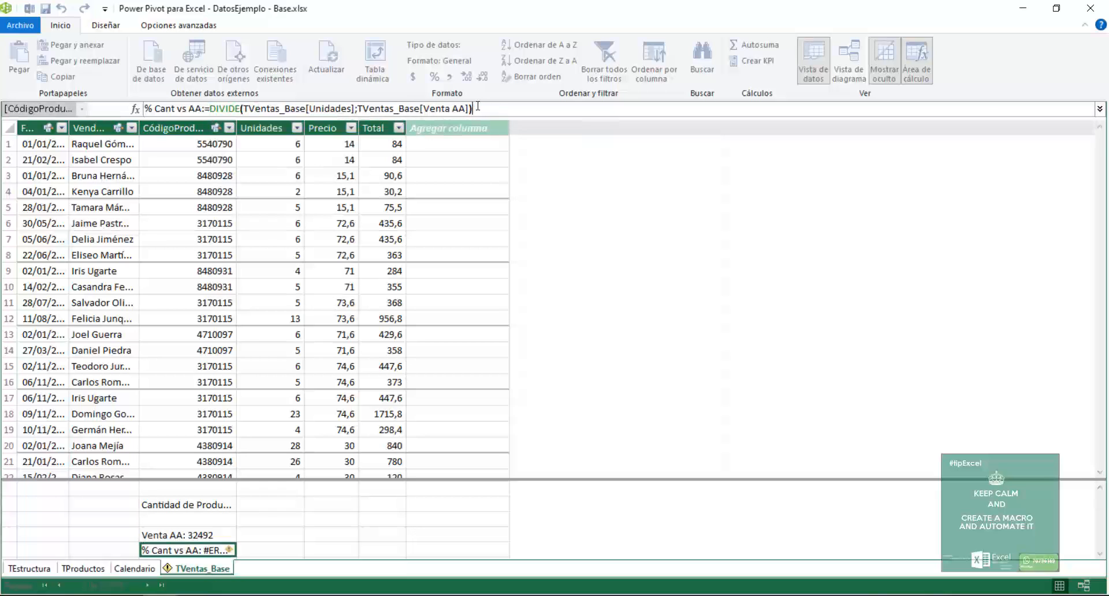
pyautogui.press('Return')
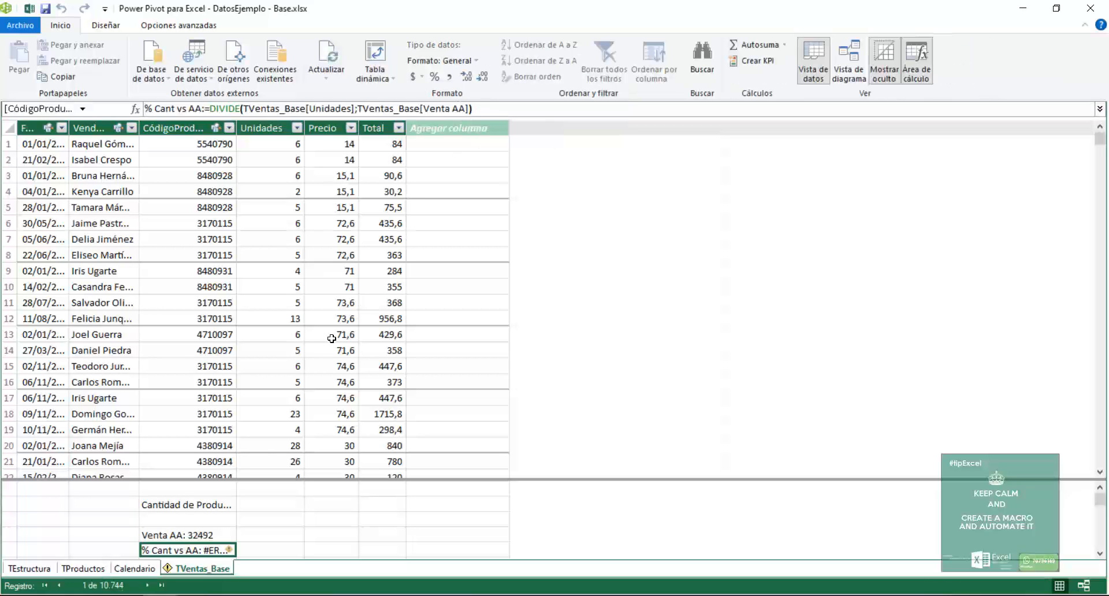
# - Widen the CódigoProducto column and highlight the Unidades numerator reference in the % Cant vs AA formula
pyautogui.moveTo(237, 128); pyautogui.dragTo(267, 128)
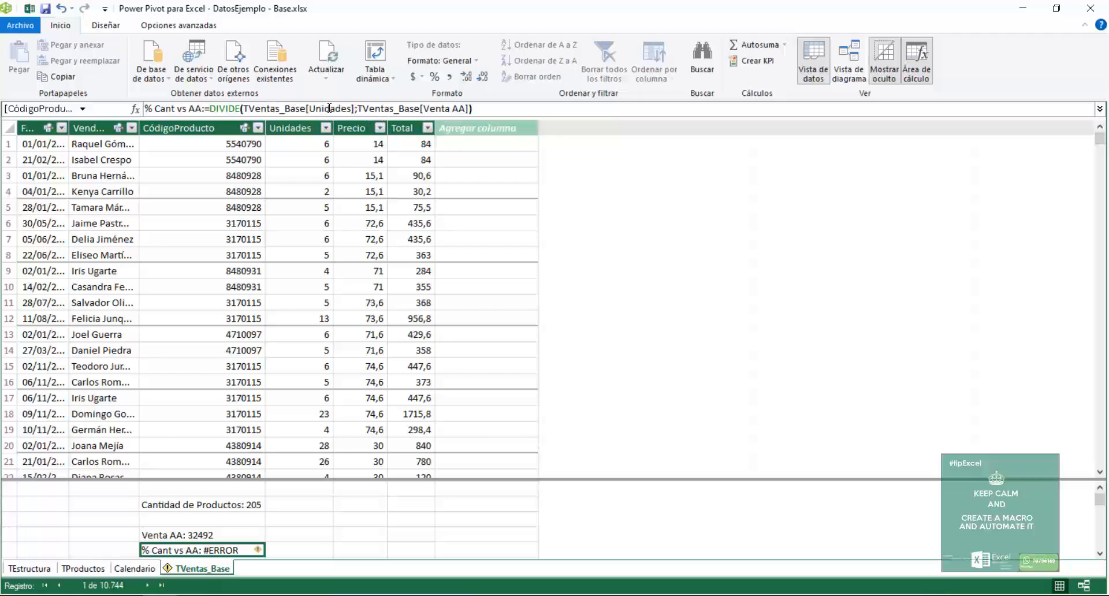
pyautogui.click(355, 107)
pyautogui.moveTo(355, 107); pyautogui.dragTo(255, 107)
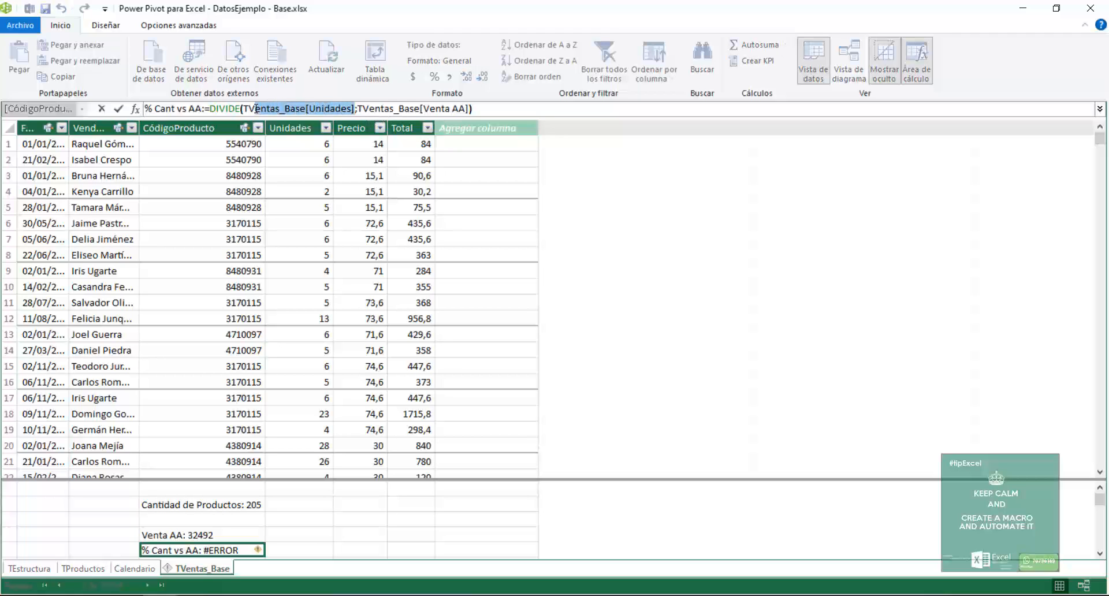
# - Create a measure named Venta Act as the SUM of TVentas_Base[Unidades] in the empty calculation cell above Venta AA
pyautogui.click(200, 520)
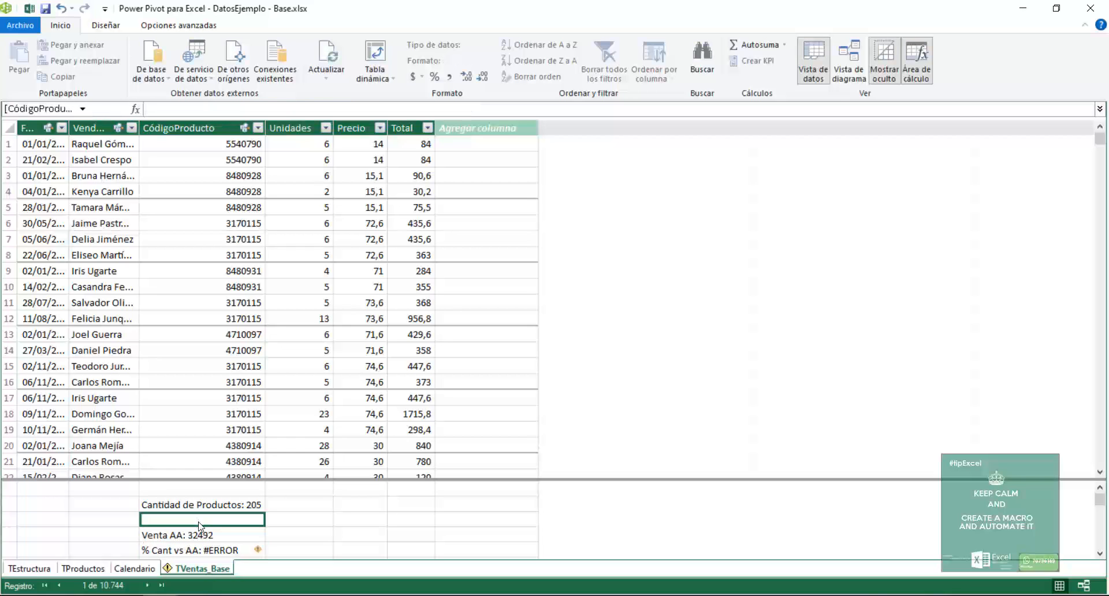
pyautogui.write('=')
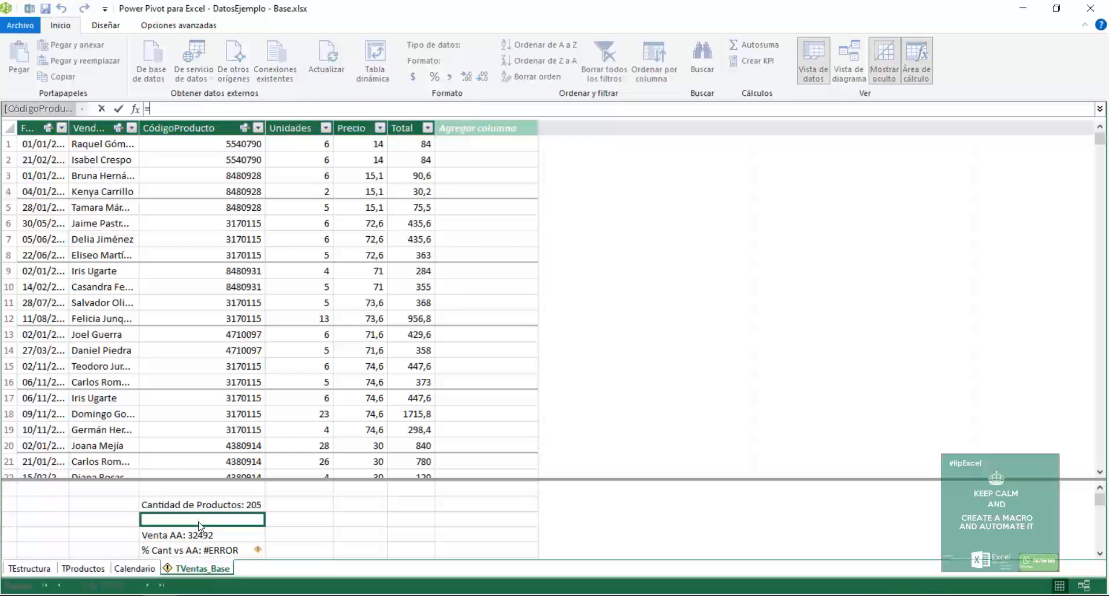
pyautogui.press('BackSpace')
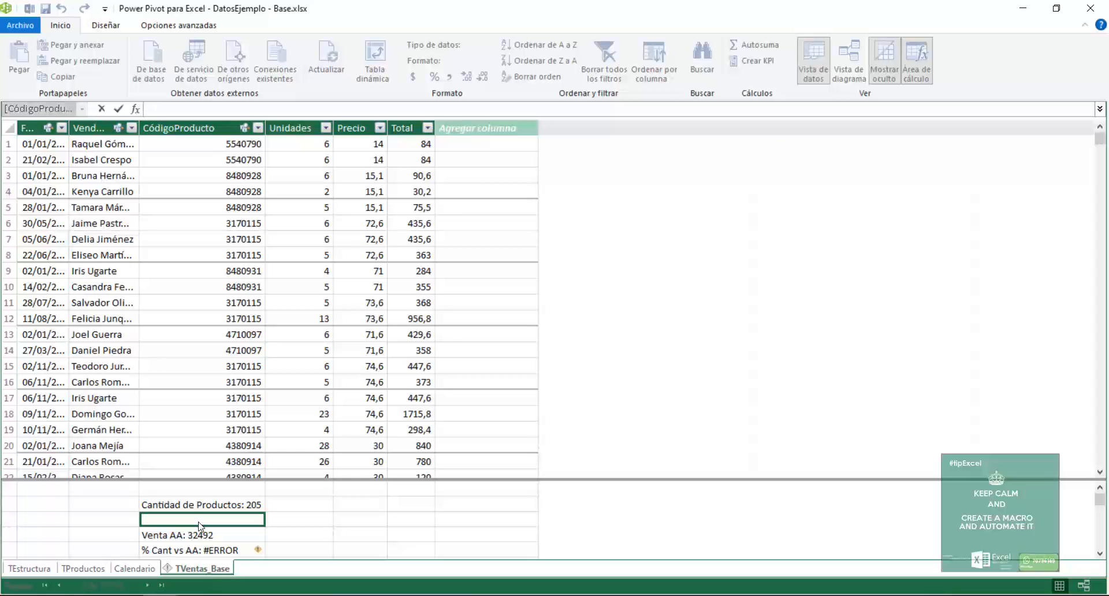
pyautogui.write('Venta Act := s')
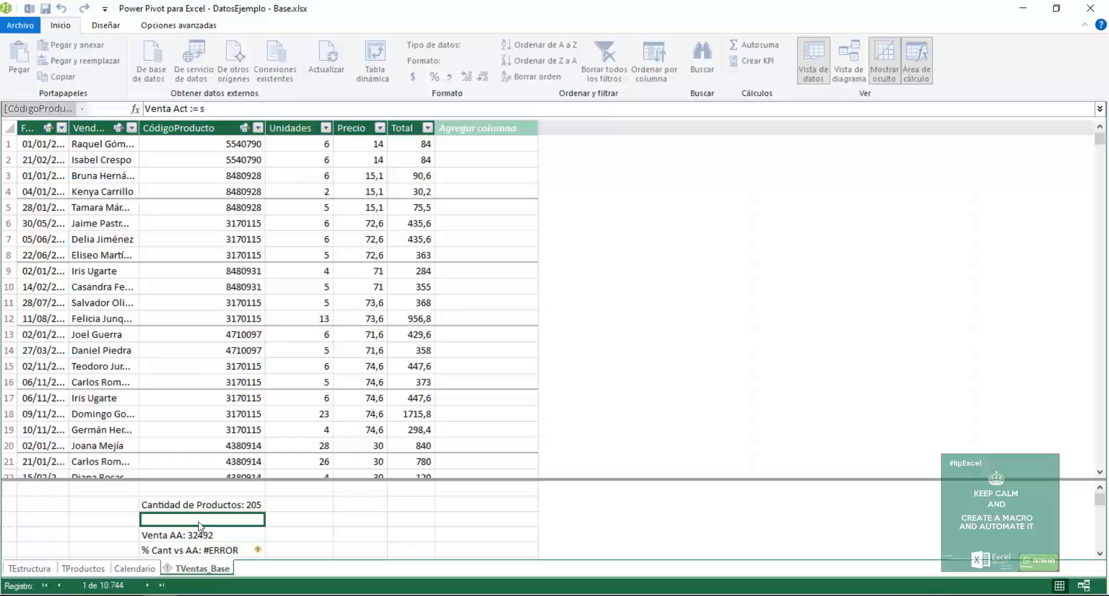
pyautogui.write('um(')
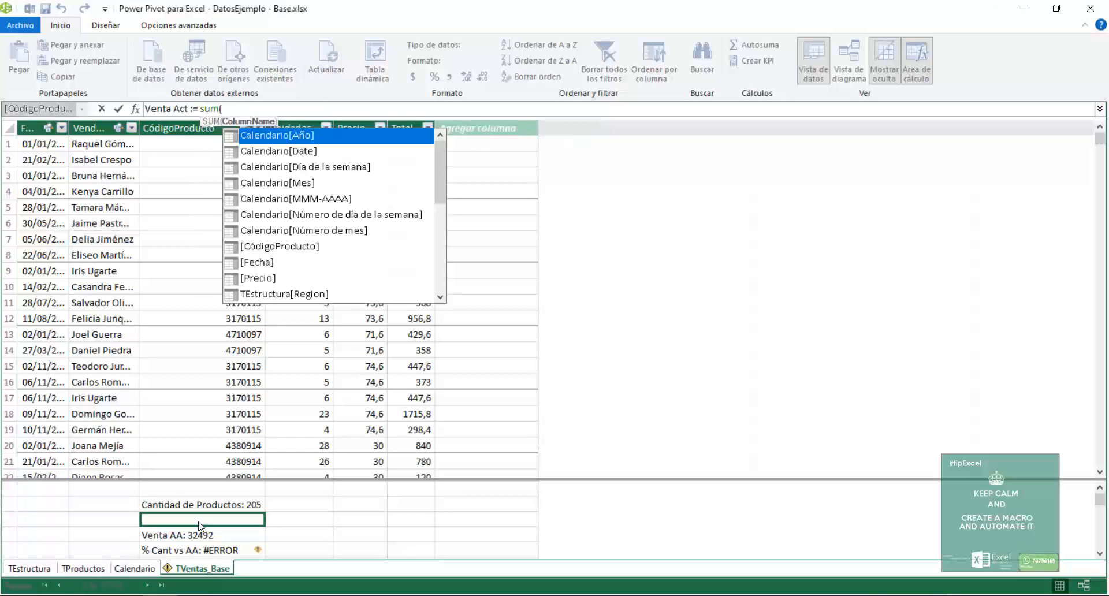
pyautogui.write('t')
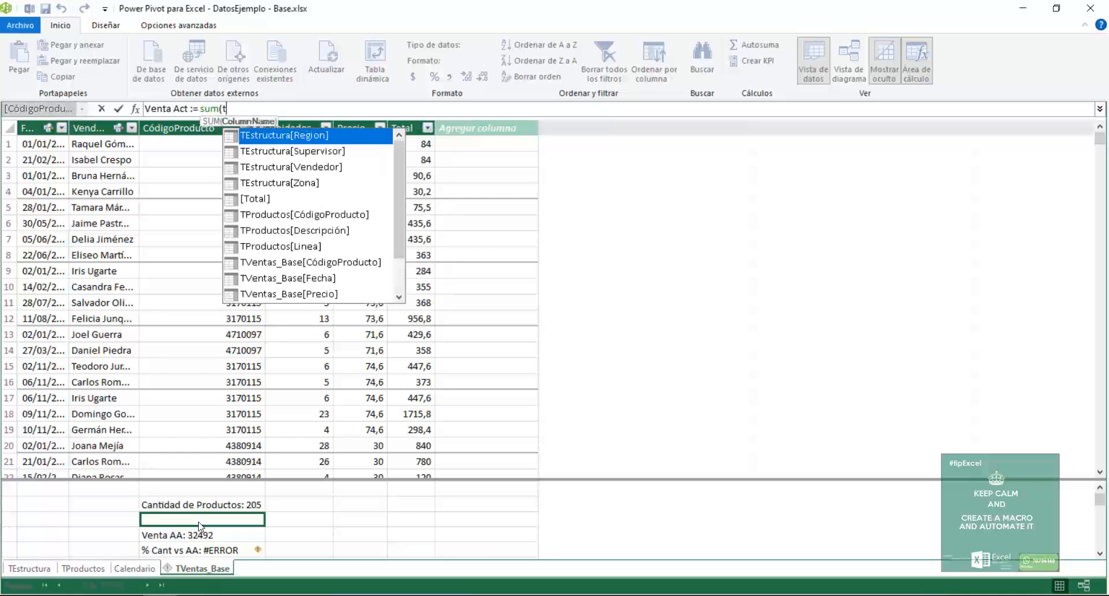
pyautogui.write('ve')
pyautogui.press('Down')
pyautogui.press('Down')
pyautogui.press('Down')
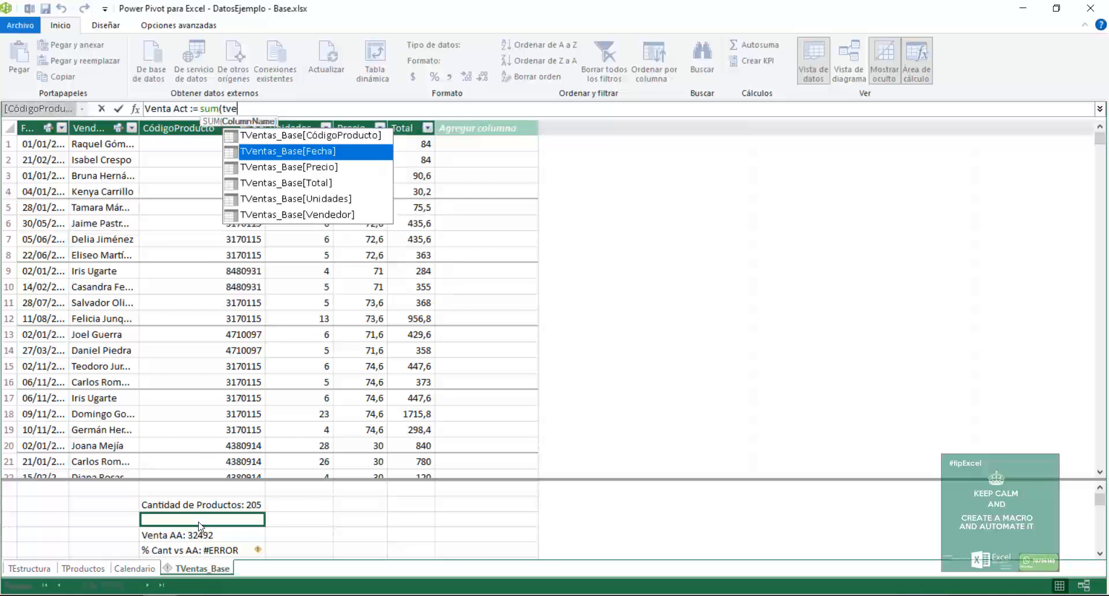
pyautogui.press('Down')
pyautogui.press('Tab')
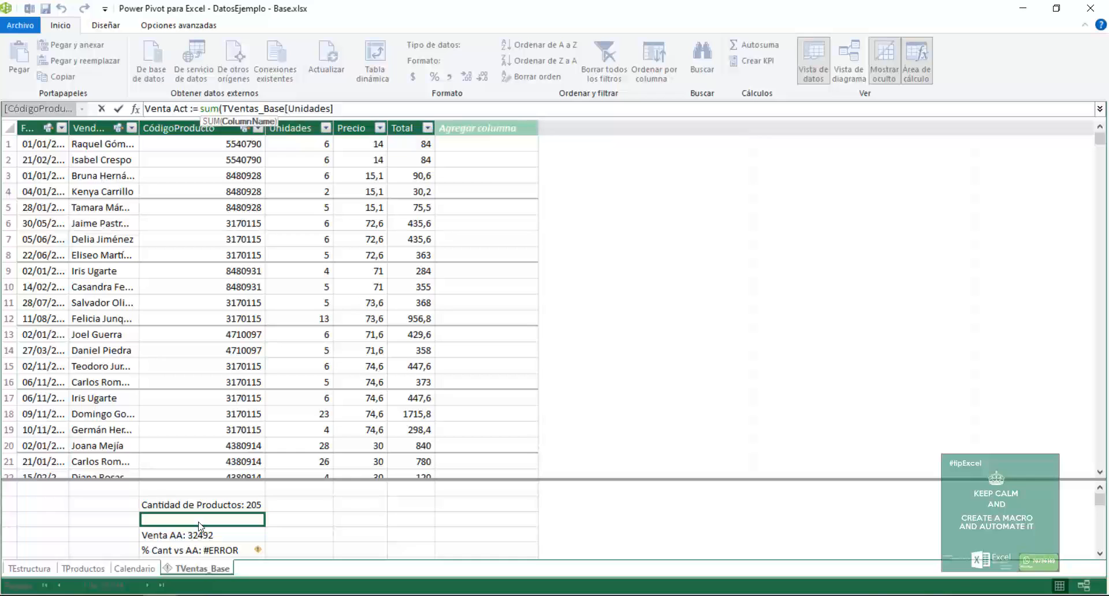
pyautogui.write(')')
pyautogui.press('Return')
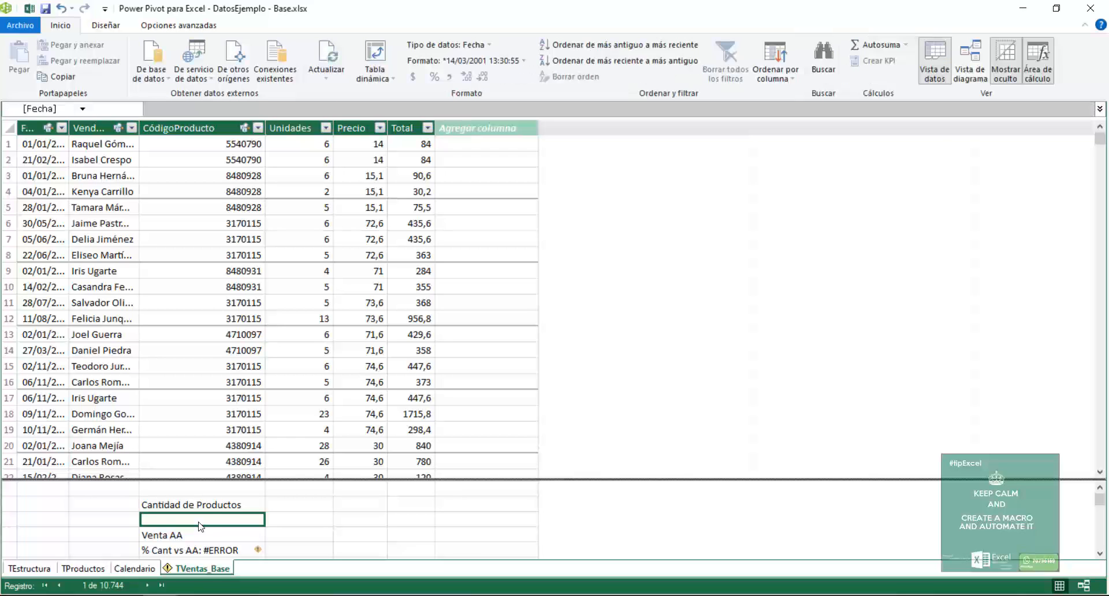
# - Replace the numerator of % Cant vs AA with TVentas_Base[Venta Act], commit the formula, and format the measure as a percentage
pyautogui.press('Down')
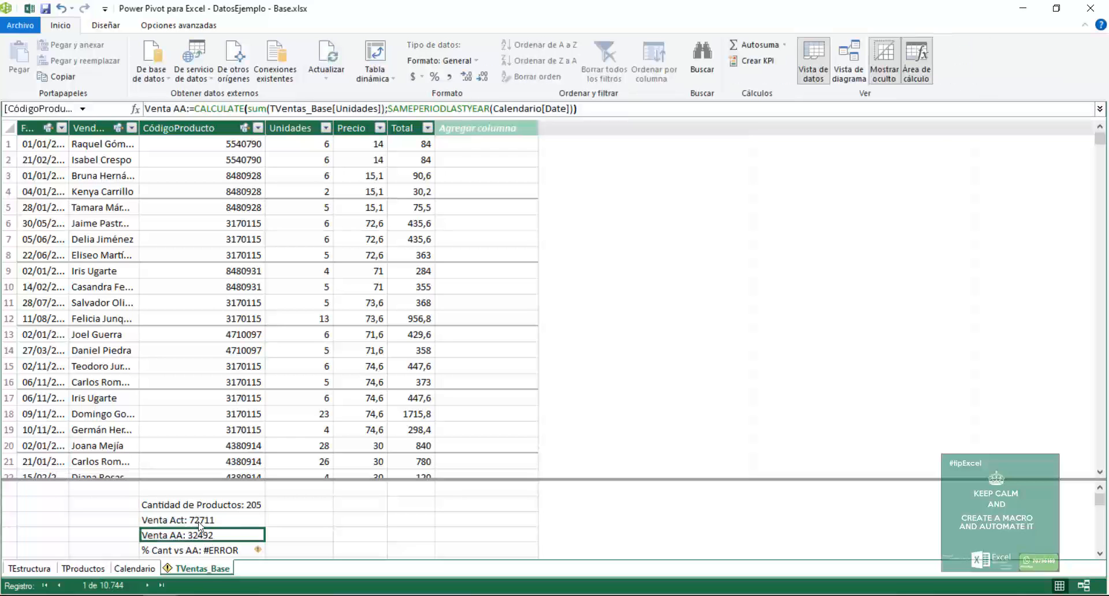
pyautogui.press('Down')
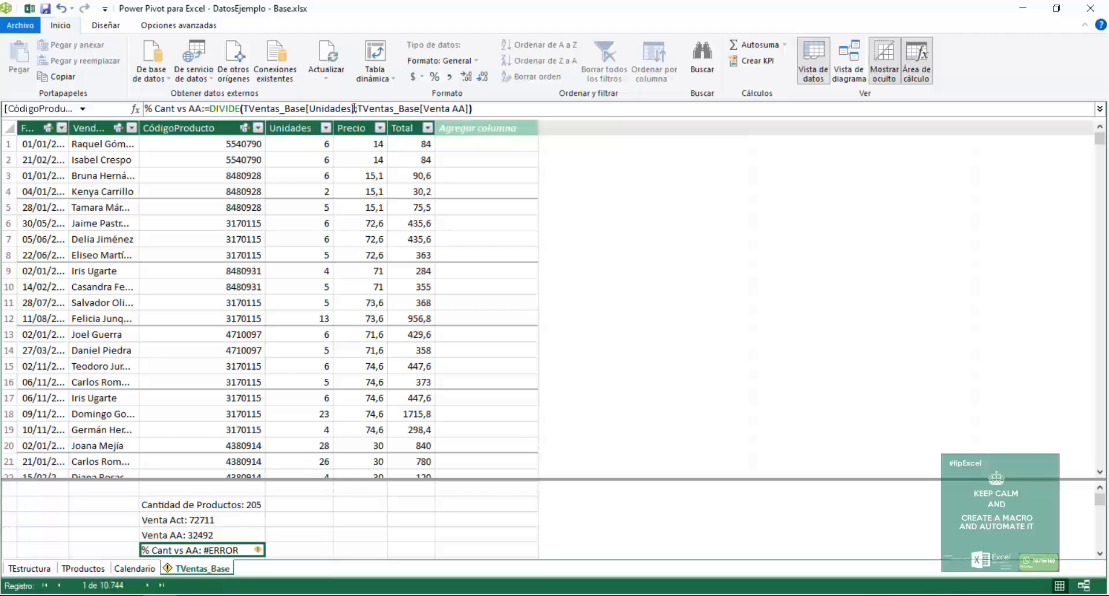
pyautogui.moveTo(354, 110); pyautogui.dragTo(242, 110)
pyautogui.write('tve')
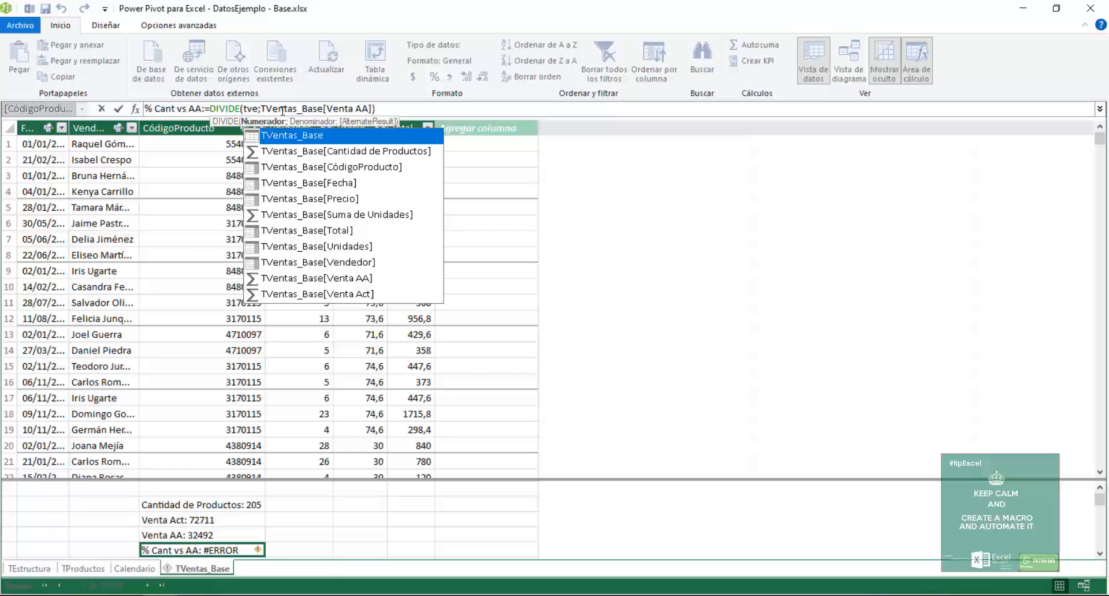
pyautogui.press('Down')
pyautogui.press('Down')
pyautogui.press('Down')
pyautogui.press('Down')
pyautogui.press('Down')
pyautogui.press('Down')
pyautogui.press('Down')
pyautogui.press('Down')
pyautogui.press('Down')
pyautogui.press('Down')
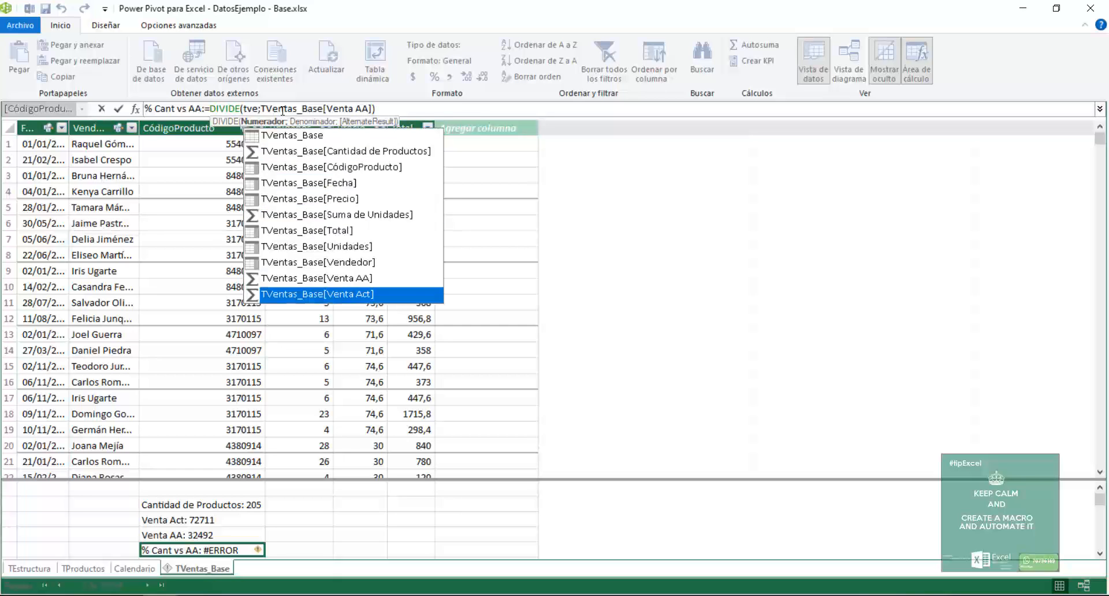
pyautogui.press('Tab')
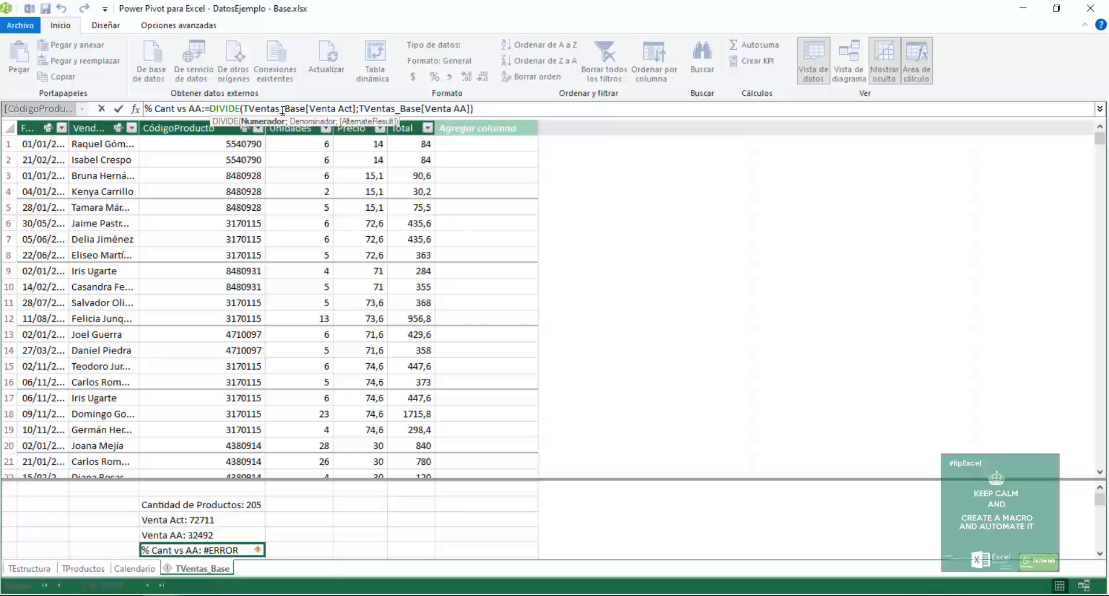
pyautogui.press('Return')
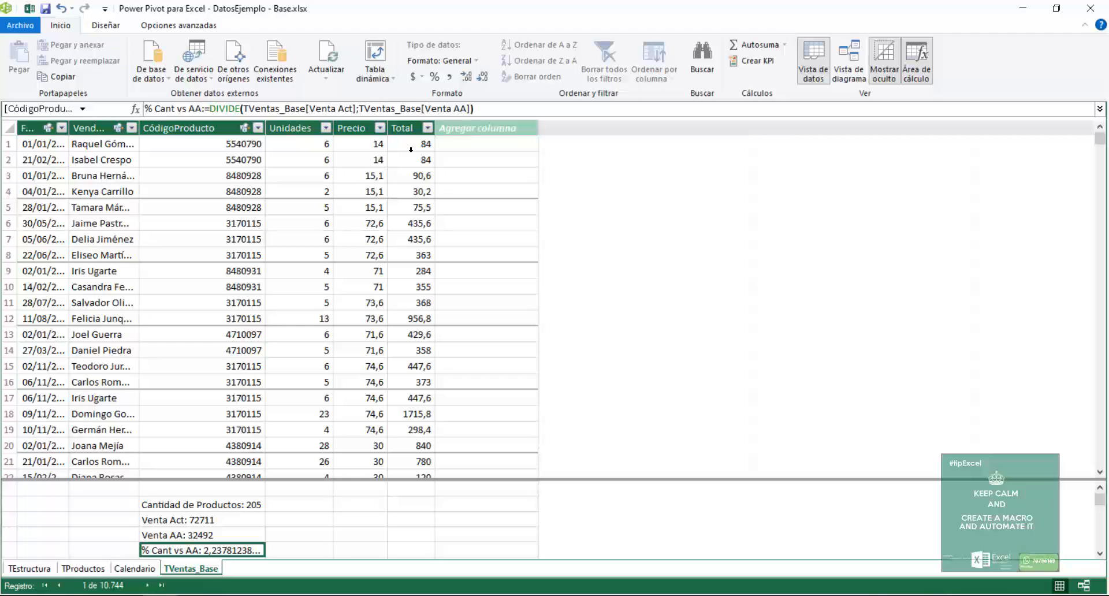
pyautogui.click(434, 77)
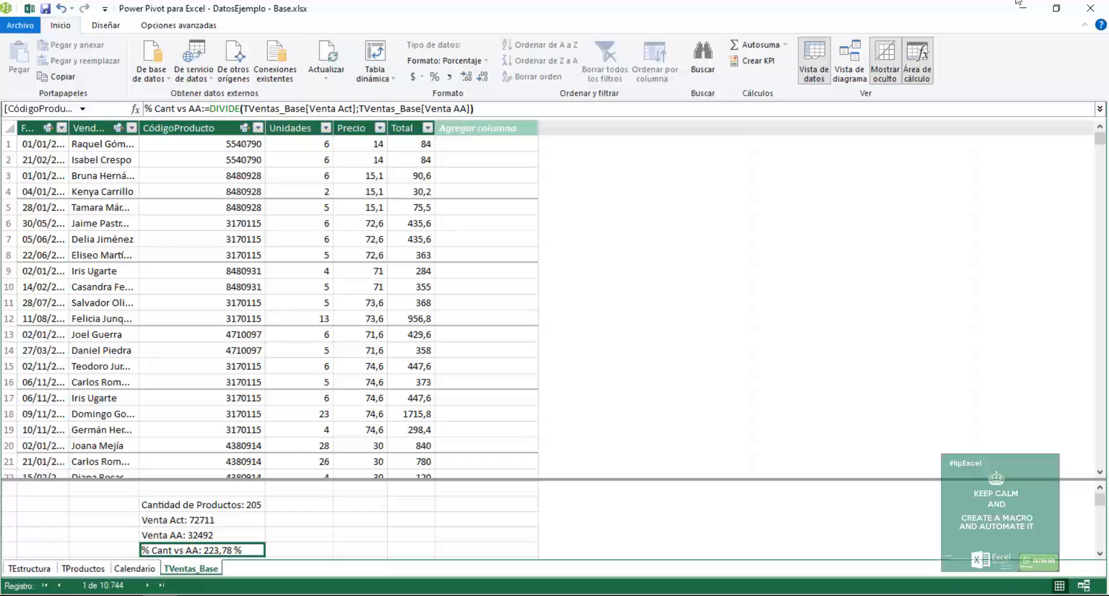
# - Close the data model window, add the % Cant vs AA measure to the Hoja4 pivot table, and expand 2020 into months
pyautogui.click(1092, 9)
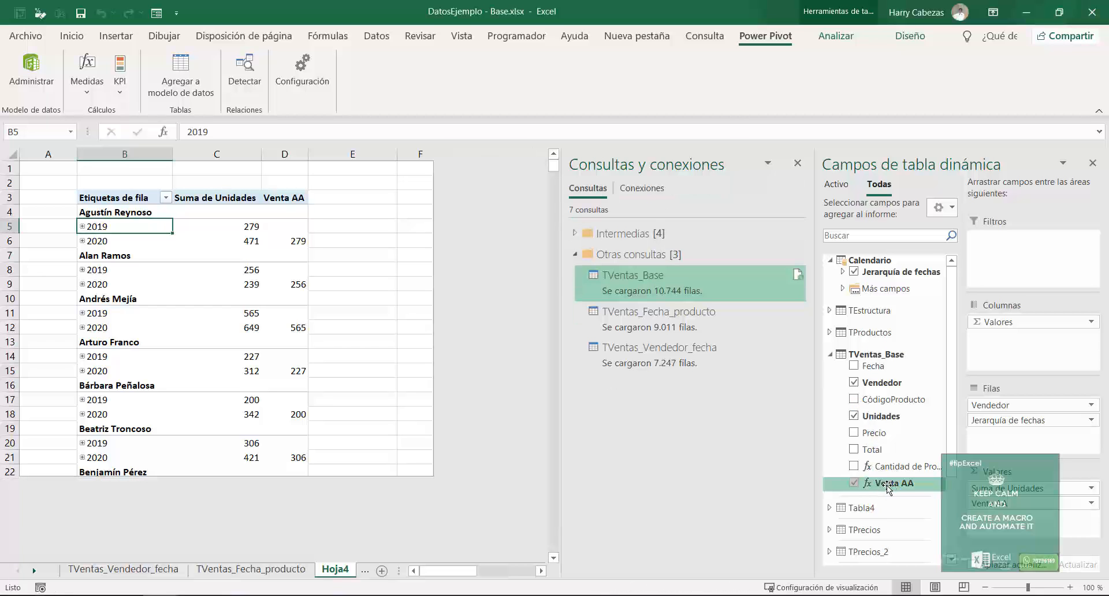
pyautogui.click(835, 325)
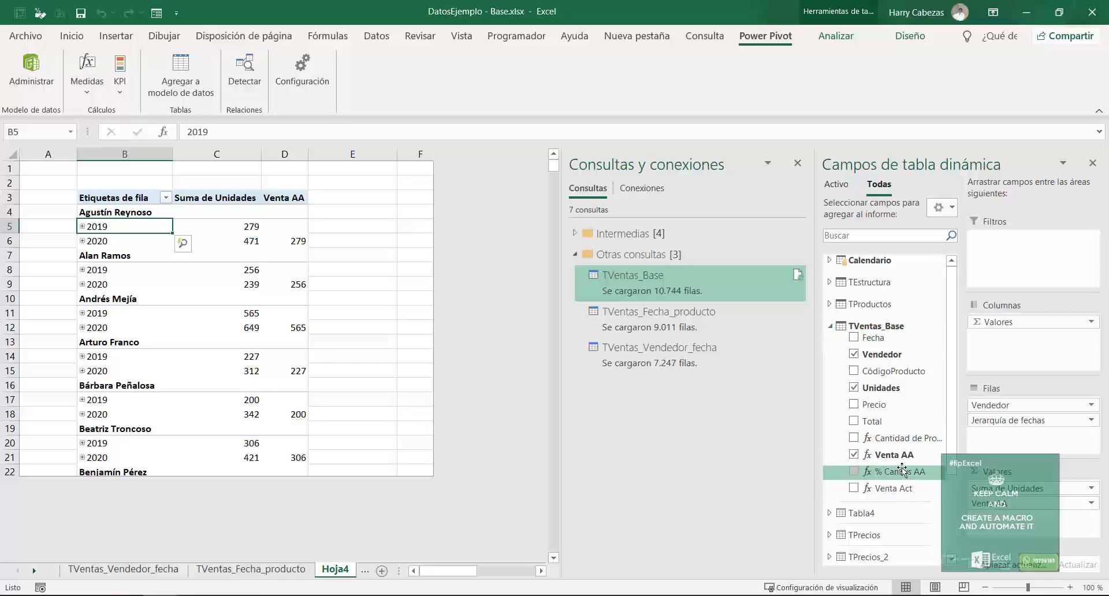
pyautogui.click(903, 469)
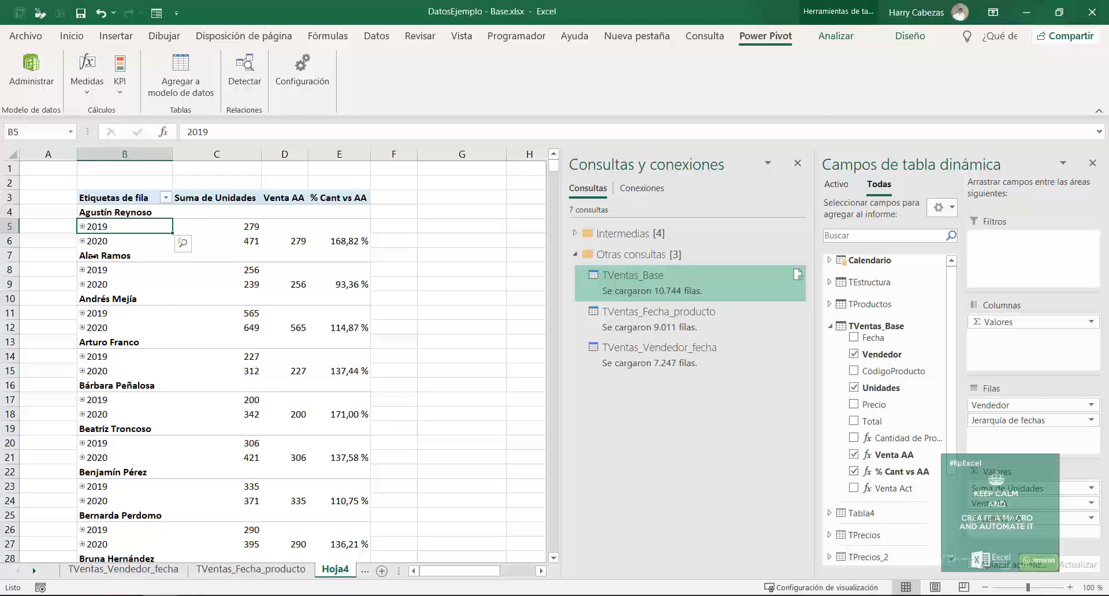
pyautogui.click(82, 328)
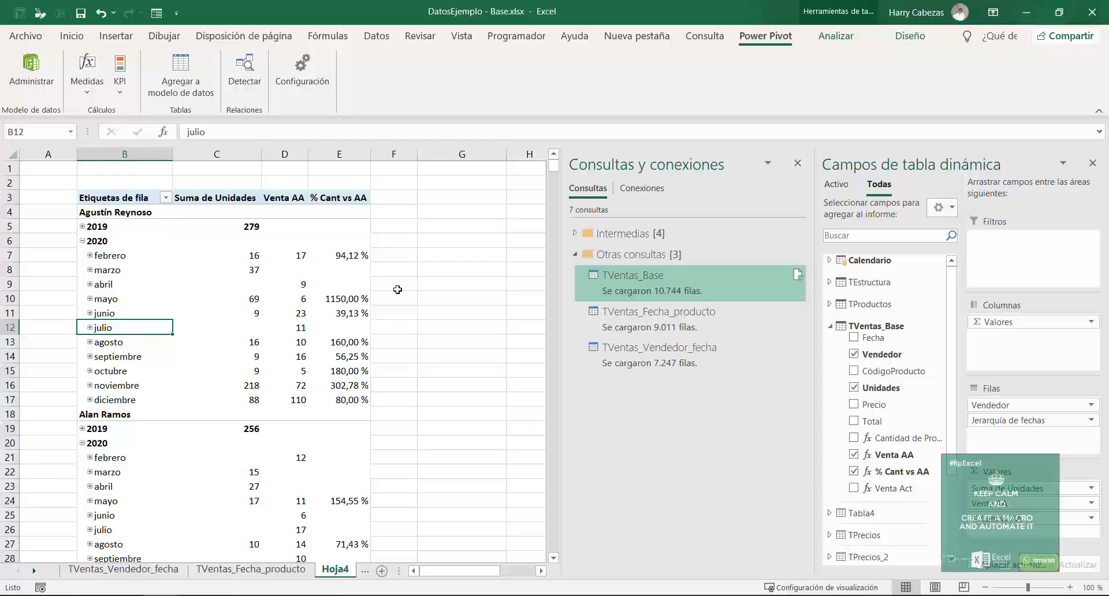
# - Start a new KPI based on Cantidad de Productos with the measure % Cant vs AA as its target value
pyautogui.click(85, 93)
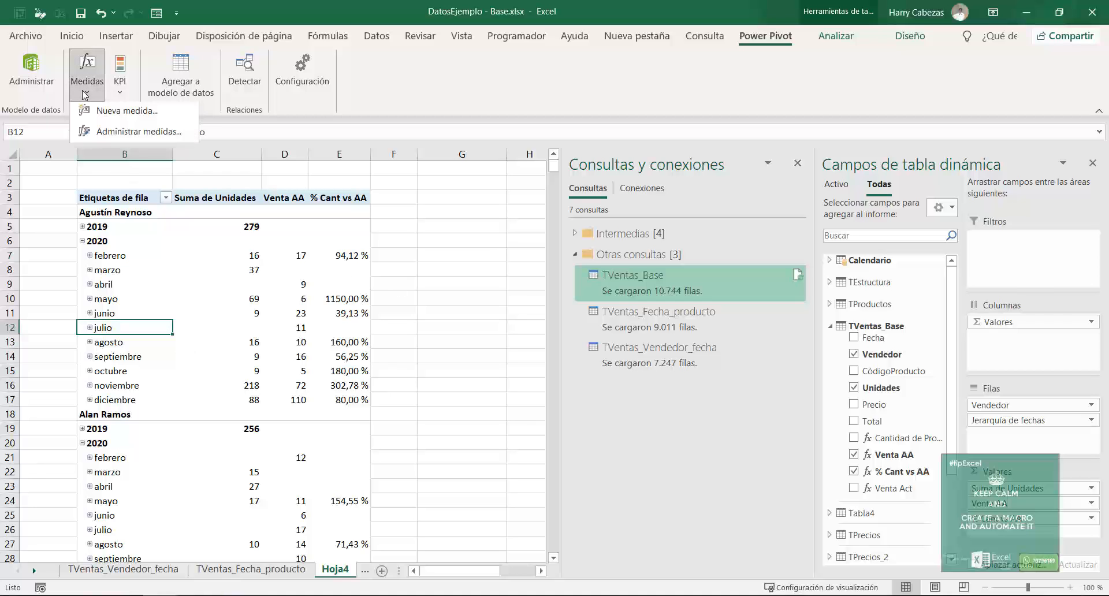
pyautogui.click(85, 93)
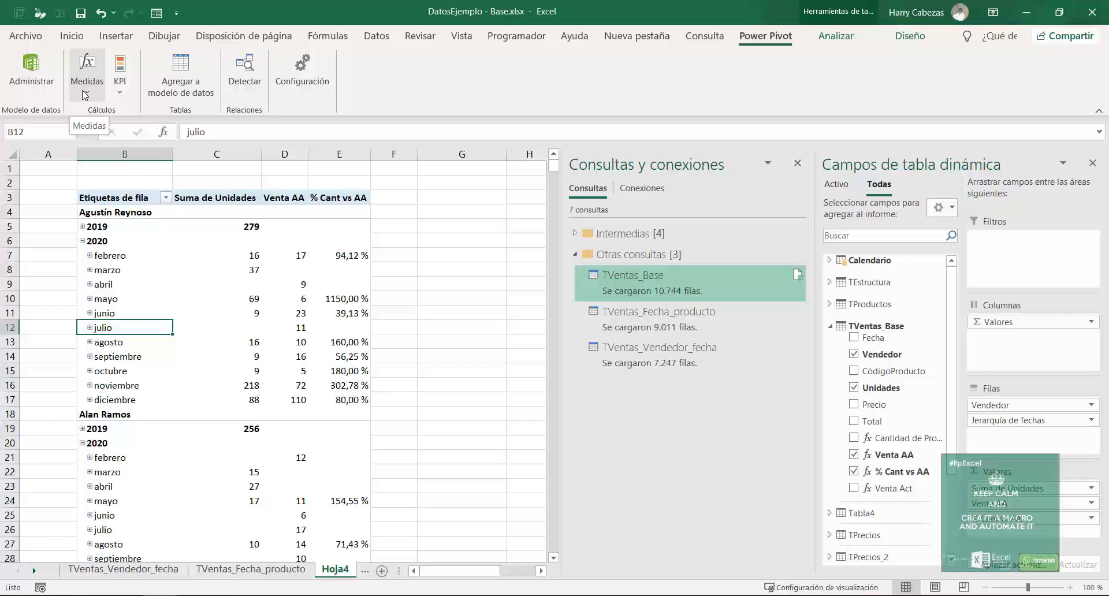
pyautogui.click(119, 87)
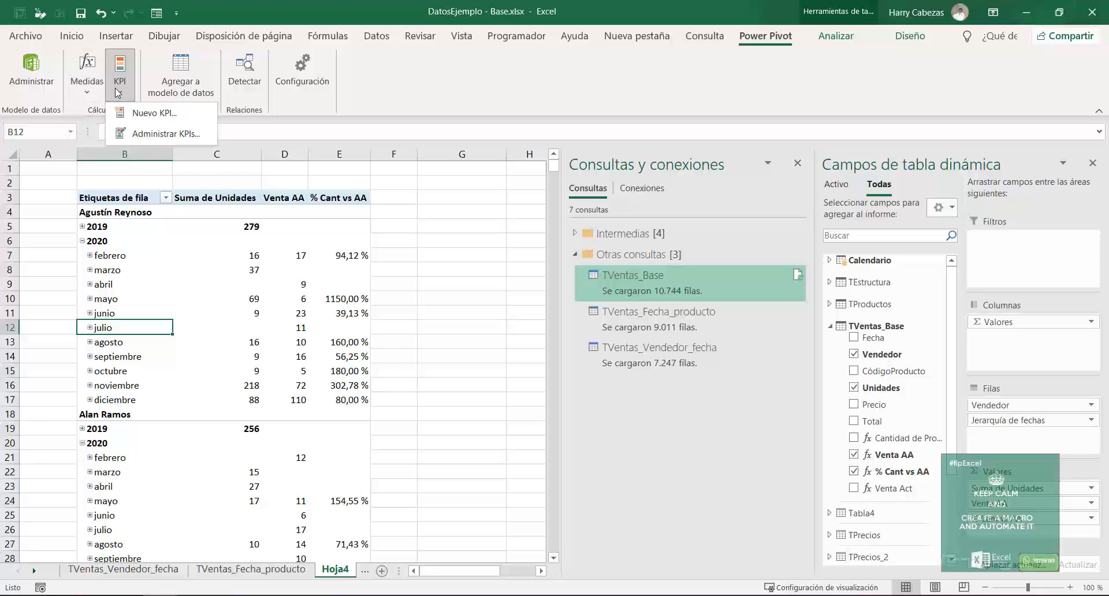
pyautogui.click(145, 114)
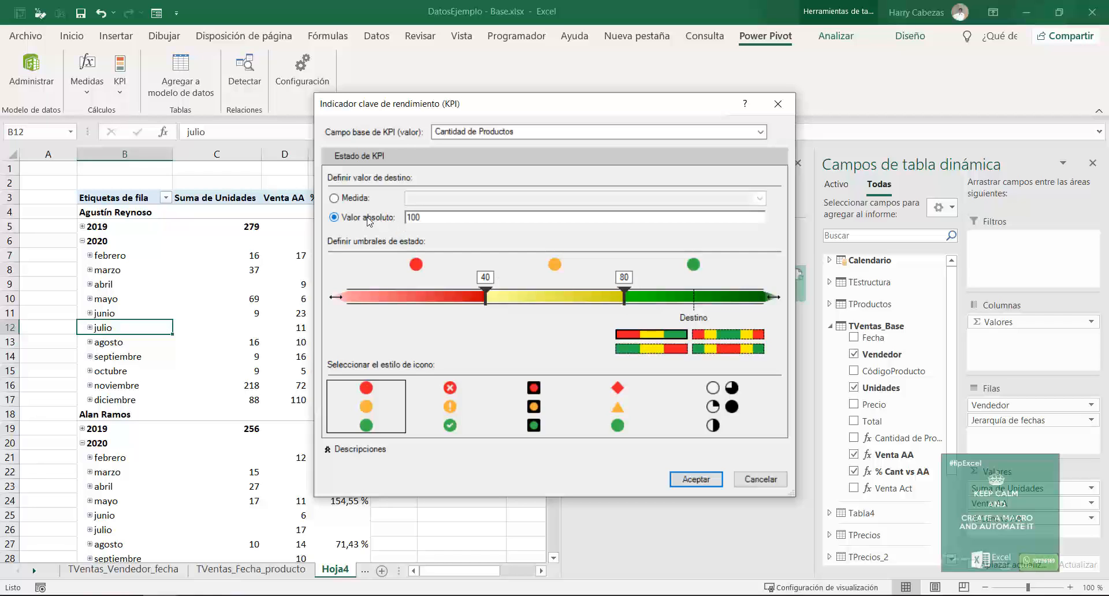
pyautogui.click(349, 199)
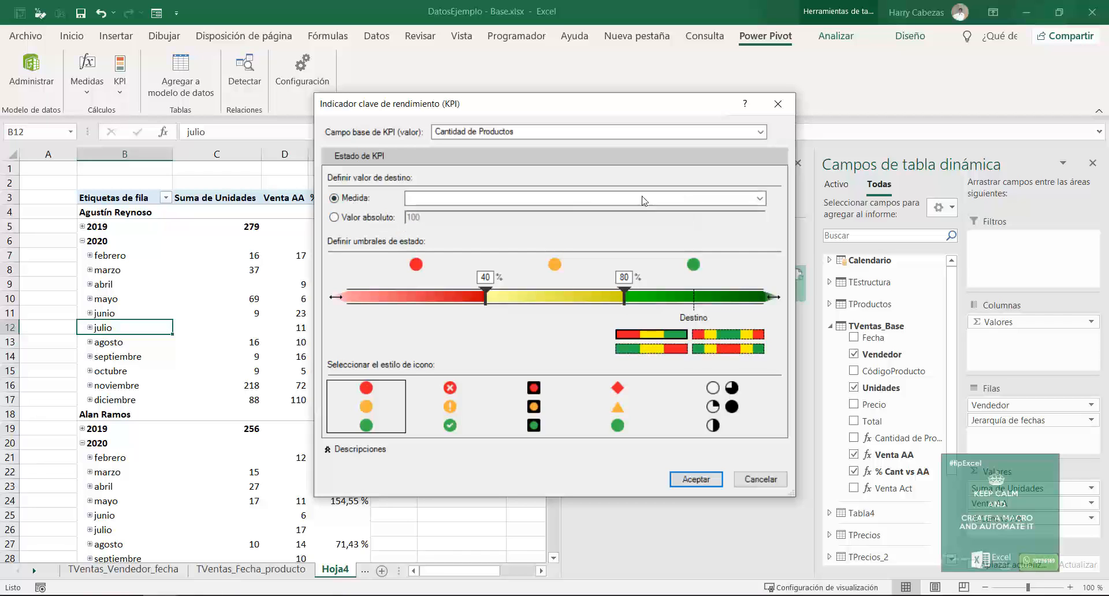
pyautogui.click(590, 203)
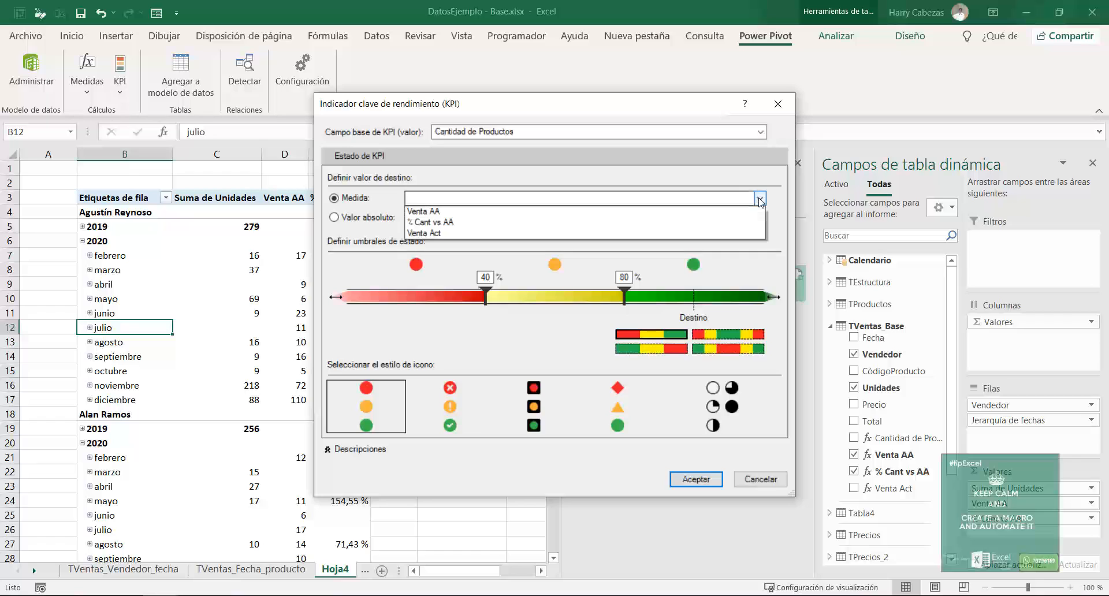
pyautogui.click(429, 225)
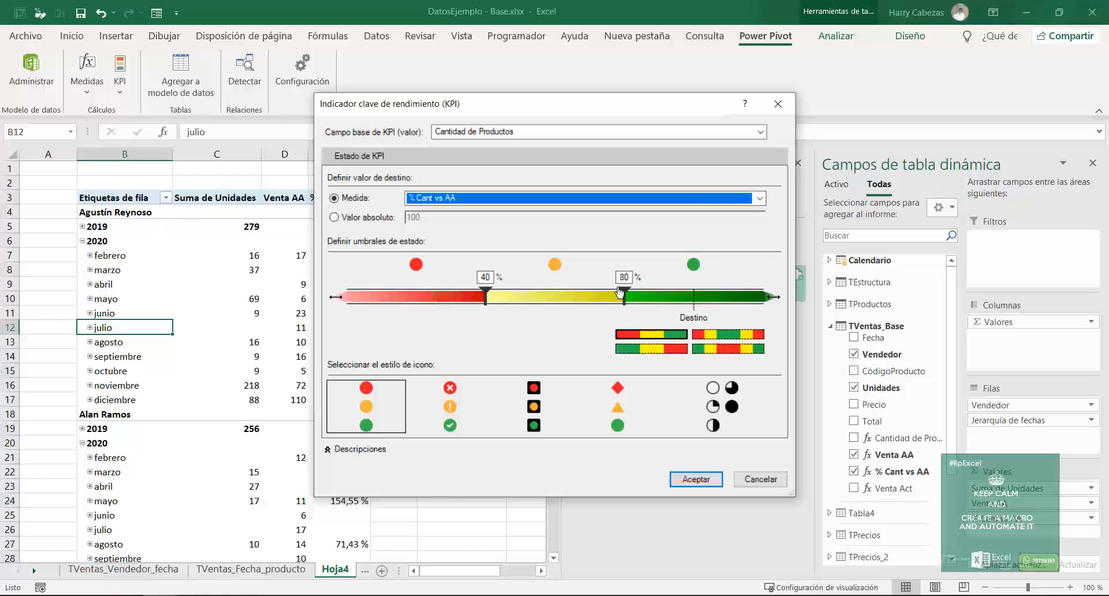
# - Set the KPI's upper status threshold to 85%, choose the circled cross, exclamation and check icon style, and create the KPI
pyautogui.moveTo(619, 293); pyautogui.dragTo(644, 301)
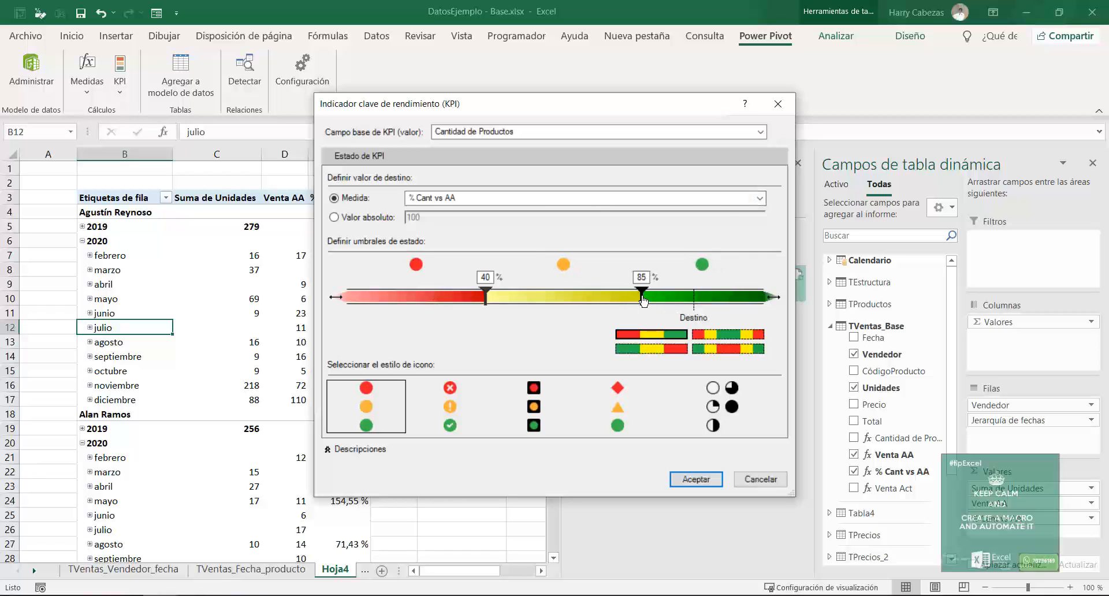
pyautogui.click(445, 399)
pyautogui.click(534, 404)
pyautogui.click(624, 402)
pyautogui.click(462, 403)
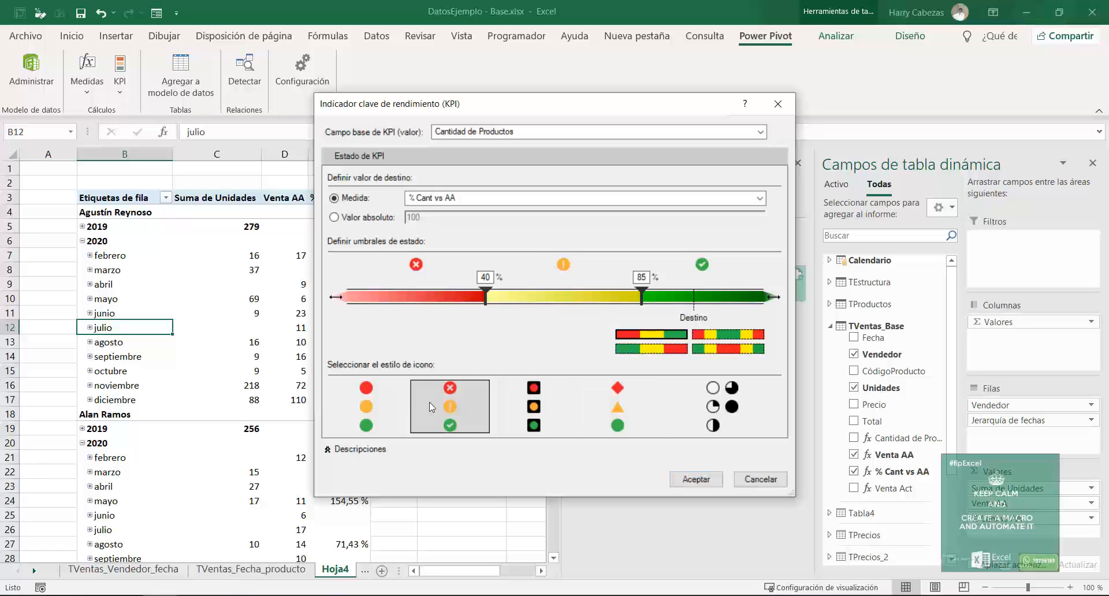
pyautogui.click(693, 478)
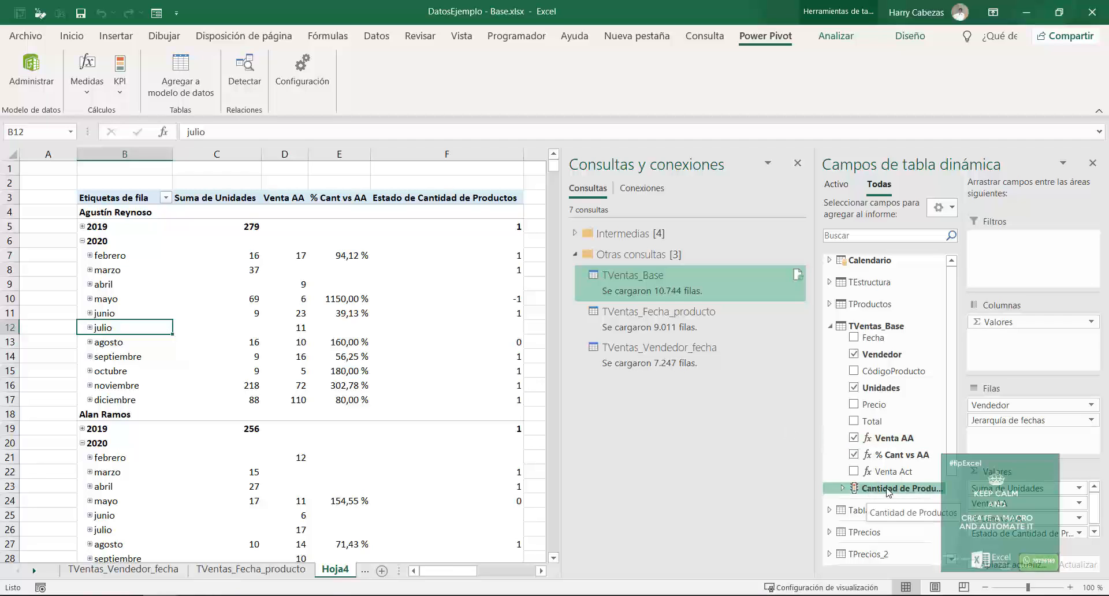
# - Try the Cantidad de Productos KPI's Valor and Objetivo fields in the pivot table, leaving only Estado displayed as status icons
pyautogui.scroll(-2, 889, 492)
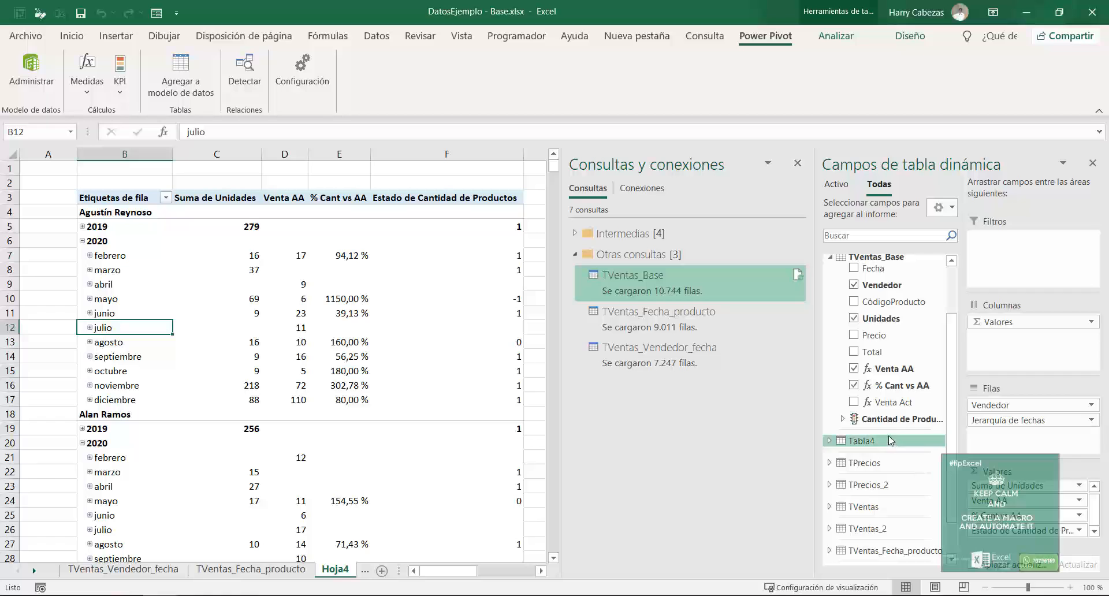
pyautogui.click(844, 419)
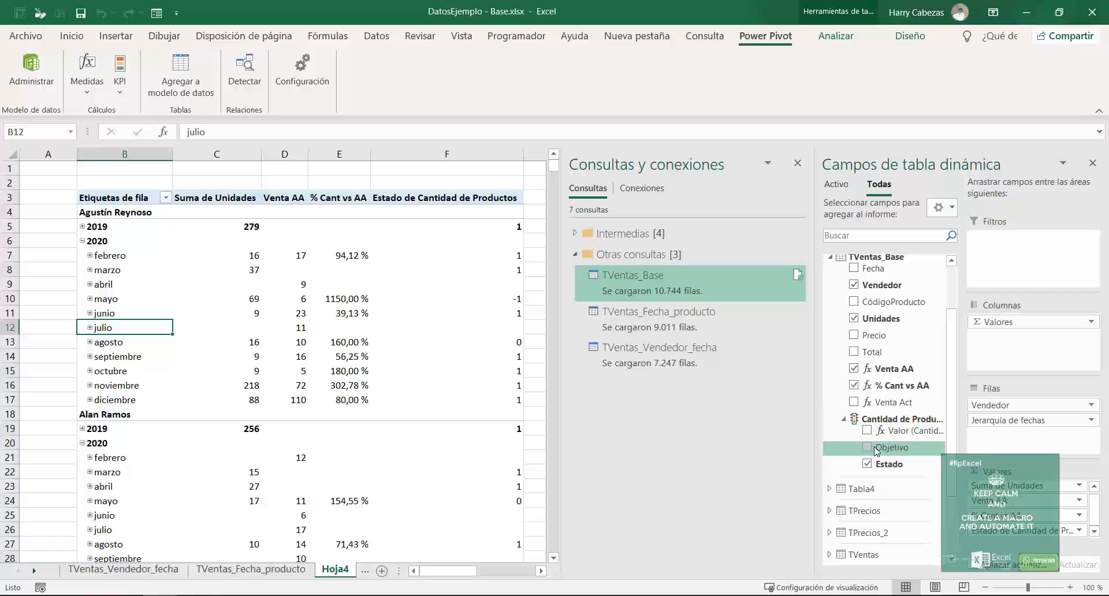
pyautogui.click(868, 431)
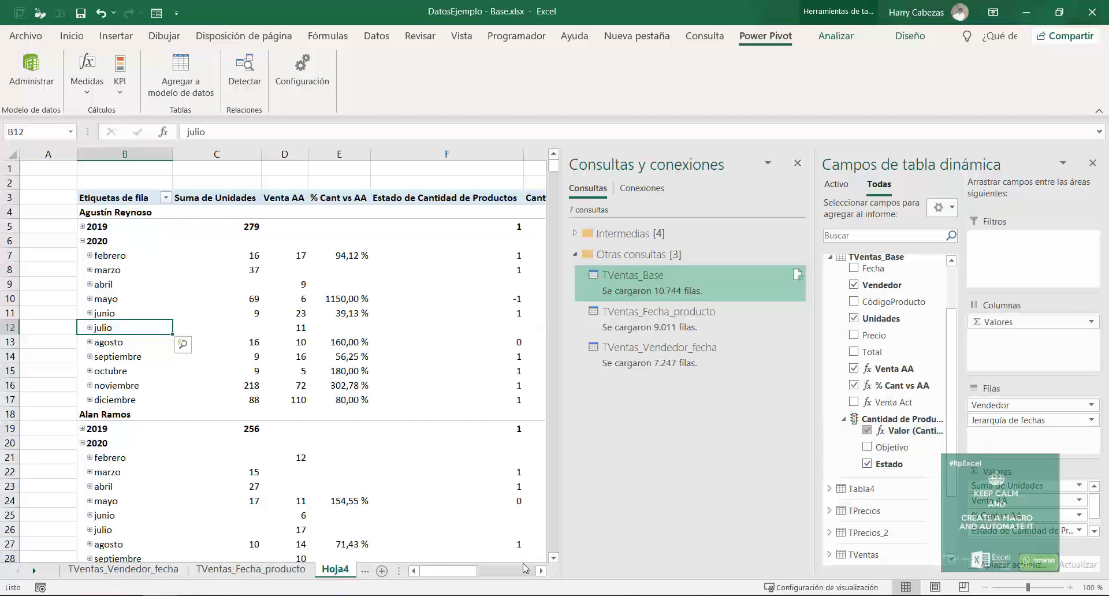
pyautogui.click(472, 571)
pyautogui.moveTo(473, 573); pyautogui.dragTo(507, 572)
pyautogui.click(867, 430)
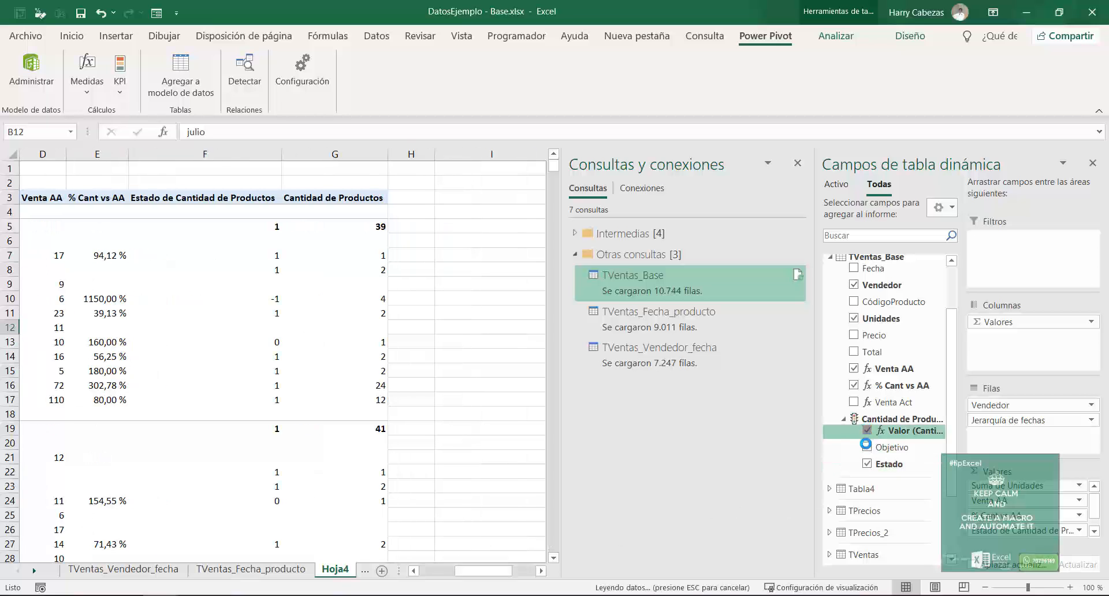
pyautogui.click(867, 448)
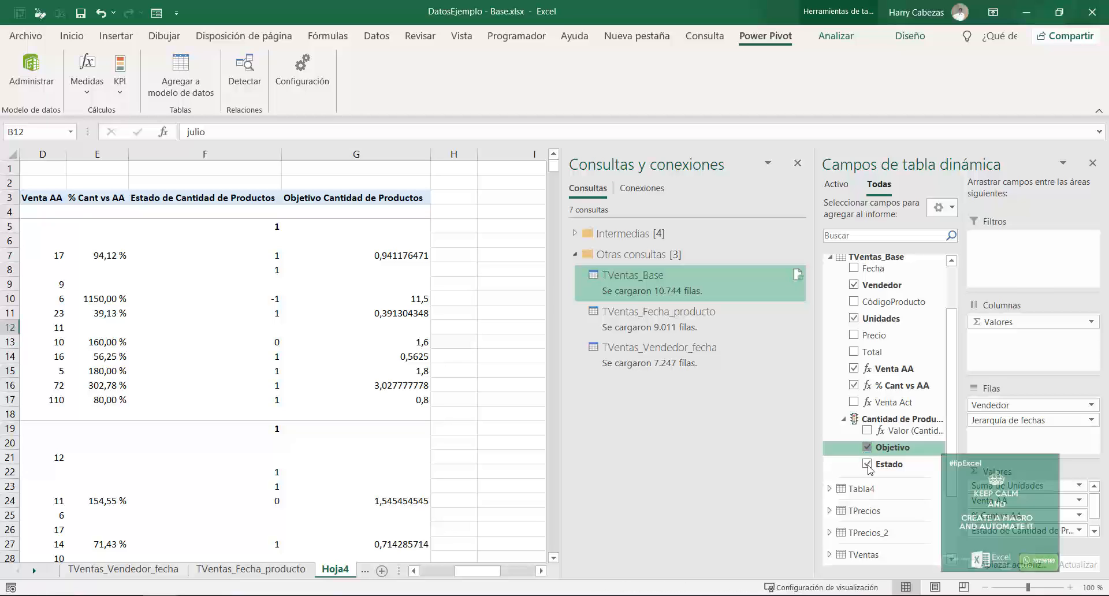
pyautogui.click(867, 447)
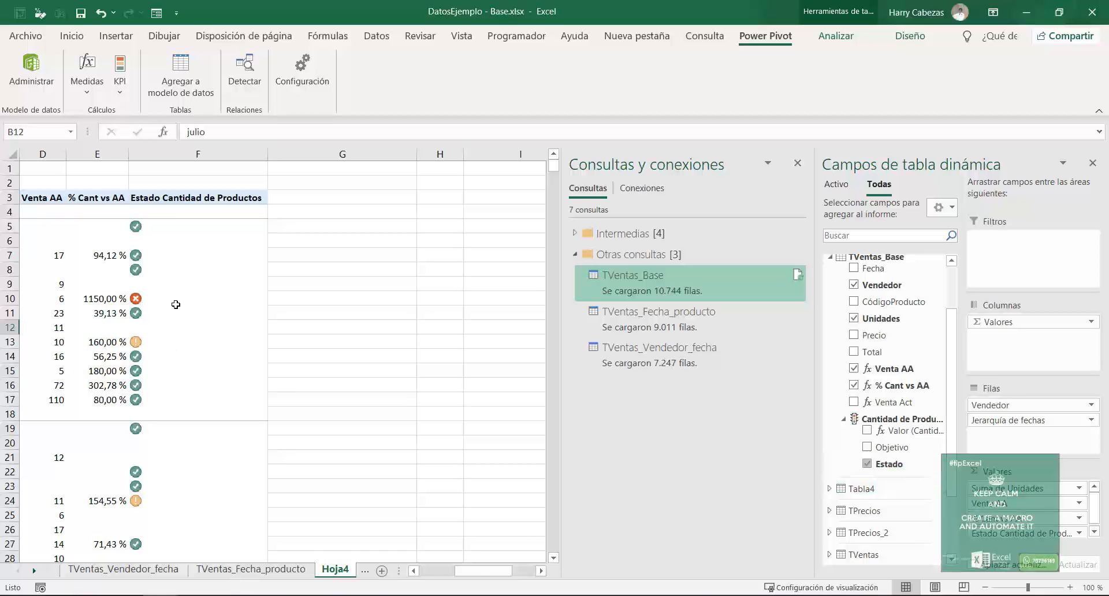
pyautogui.moveTo(465, 571); pyautogui.dragTo(437, 576)
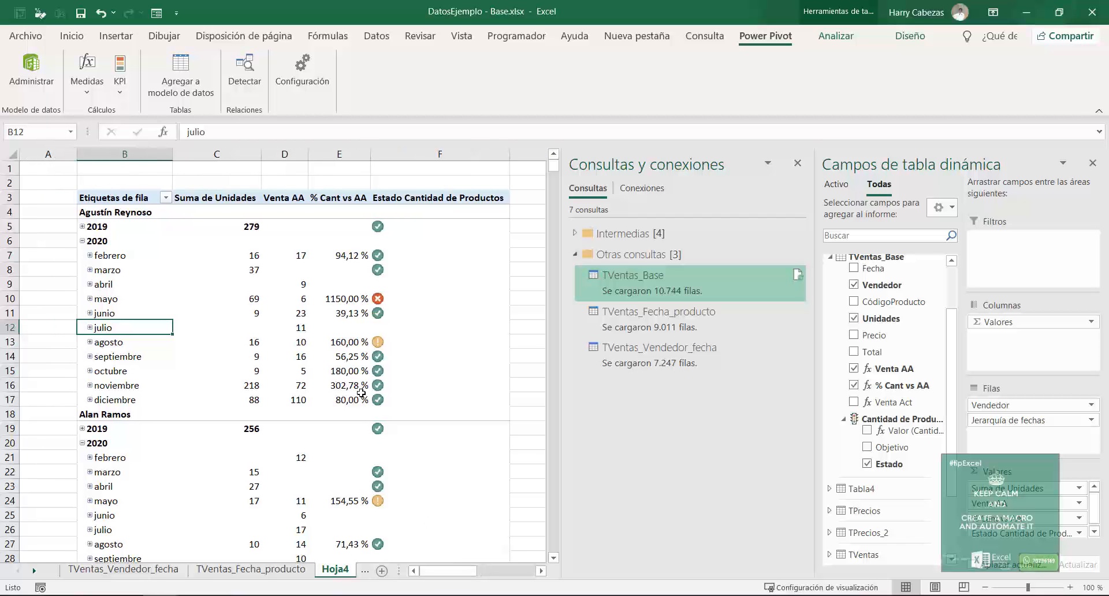
# - Examine the KPI status icons against the % Cant vs AA values for each salesperson and month down the pivot table
pyautogui.moveTo(354, 388)
pyautogui.scroll(-10, 344, 404)
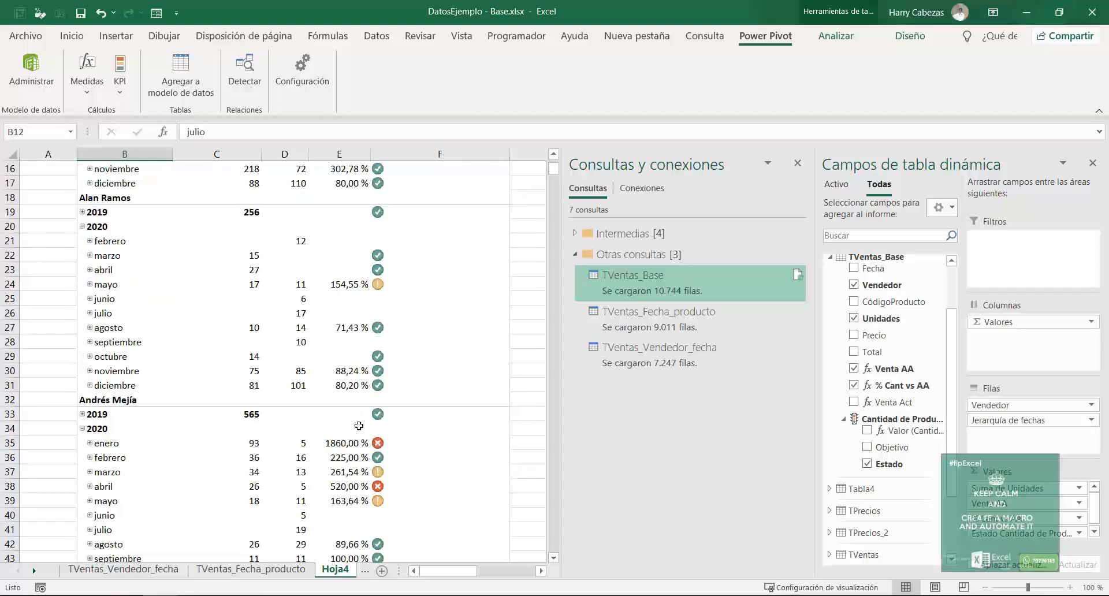
pyautogui.scroll(-17, 359, 425)
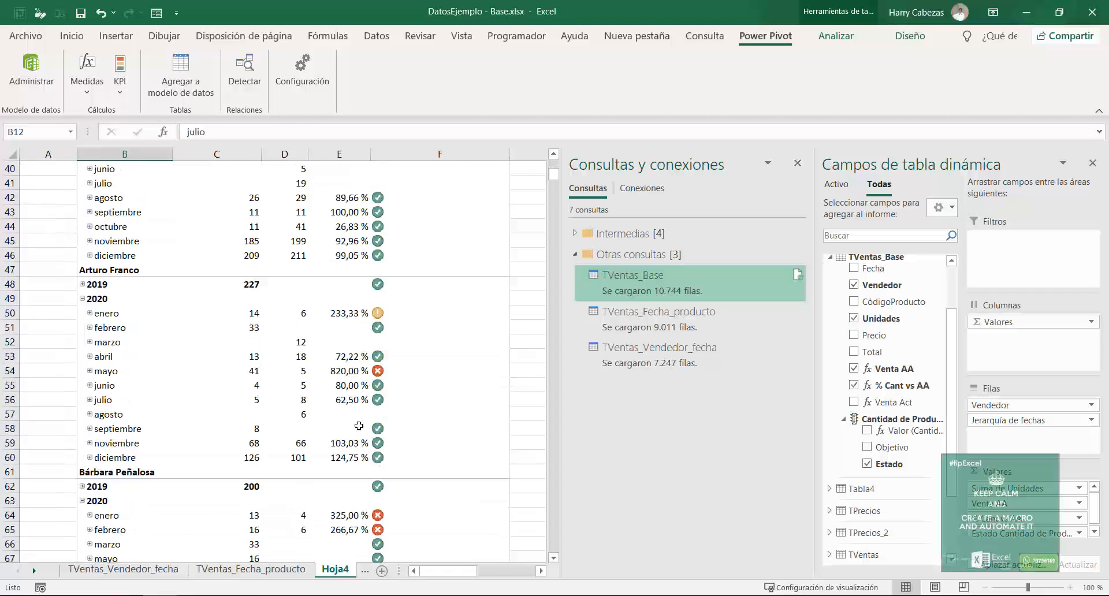
pyautogui.scroll(-15, 359, 425)
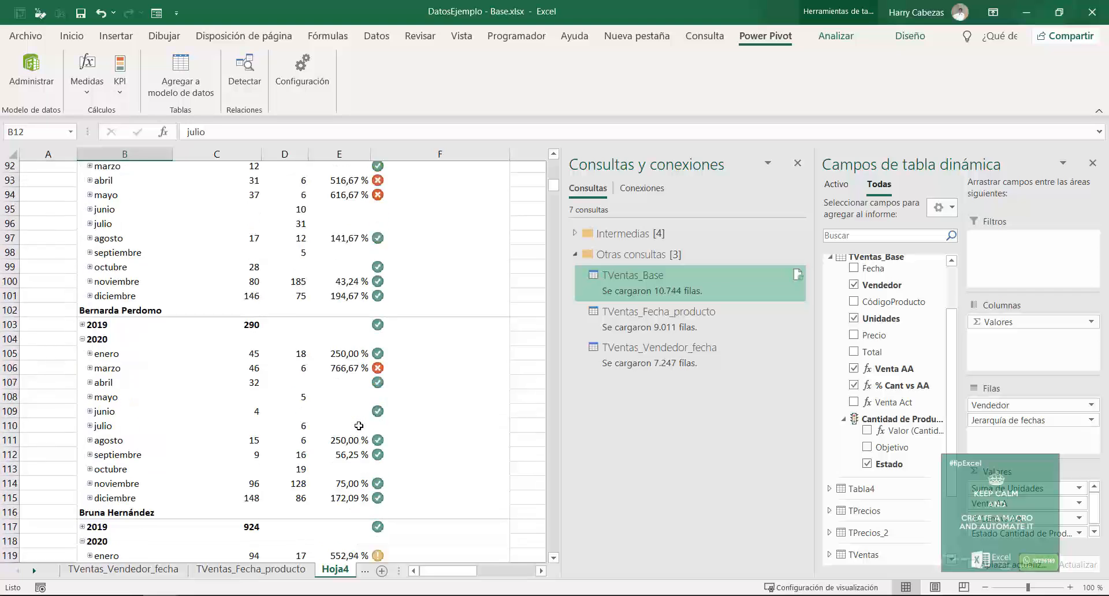
pyautogui.scroll(-5, 359, 426)
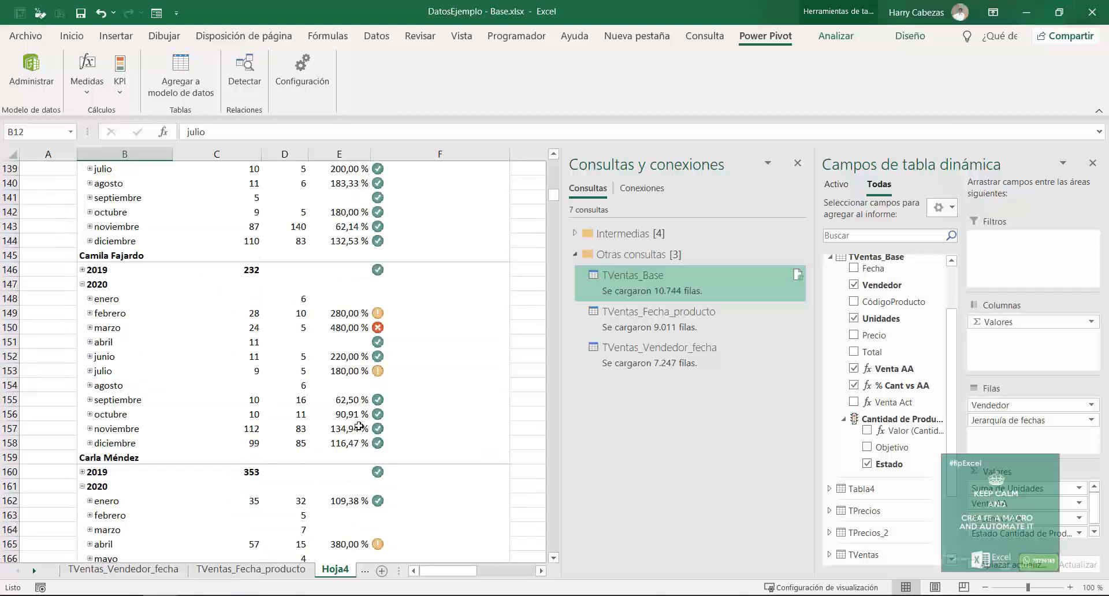
pyautogui.scroll(14, 359, 426)
pyautogui.scroll(20, 359, 426)
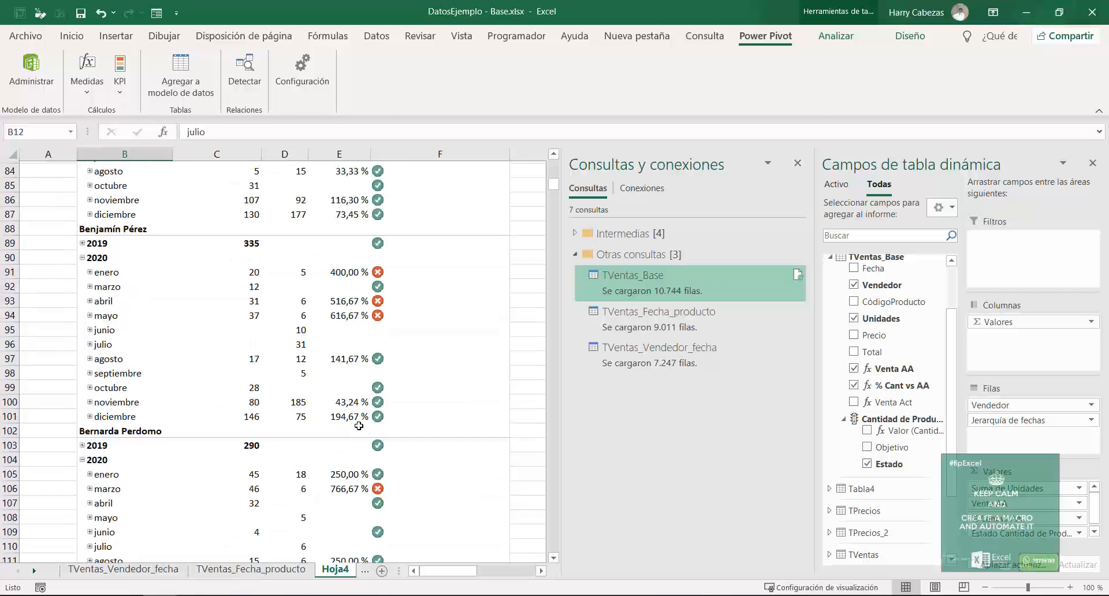
pyautogui.scroll(8, 359, 425)
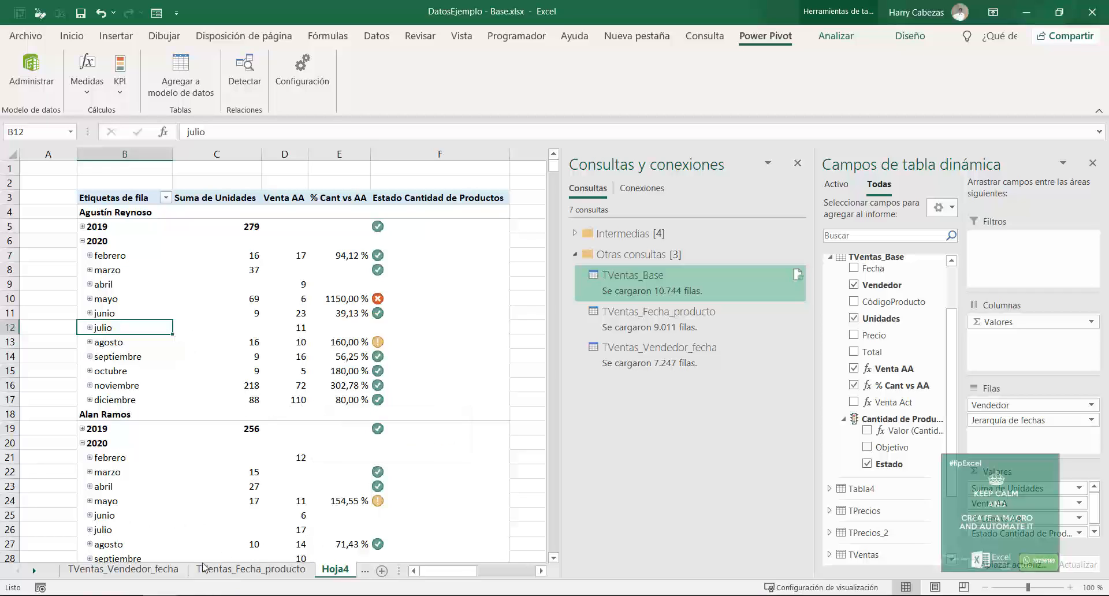
# - Examine the last records of the TVentas_Vendedor_fecha and TVentas_2 tables, including the date, salesperson and product columns
pyautogui.click(141, 571)
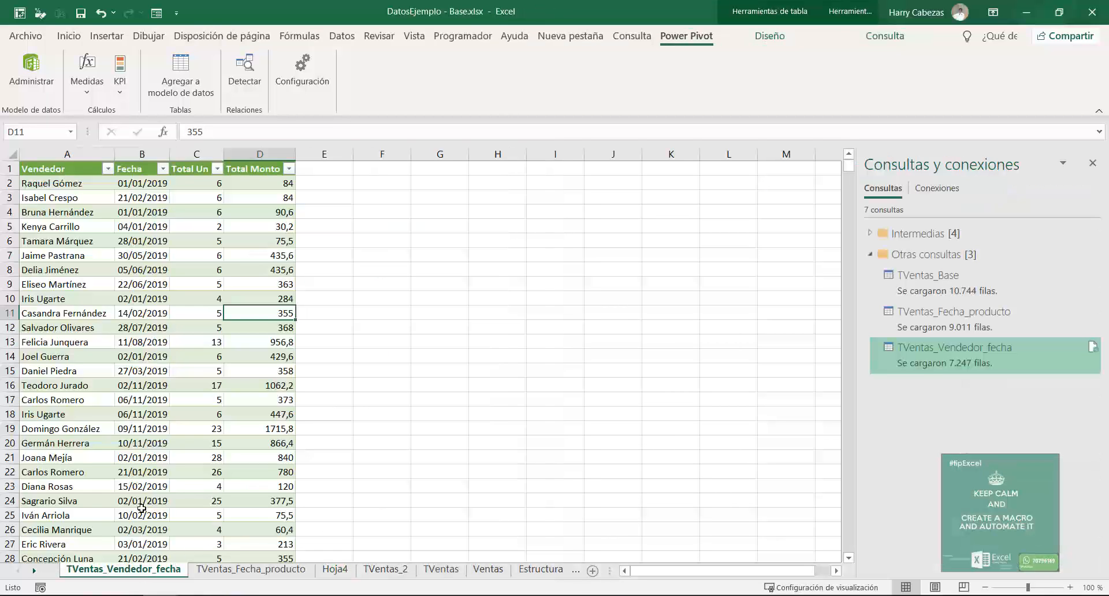
pyautogui.scroll(-11, 142, 509)
pyautogui.click(70, 473)
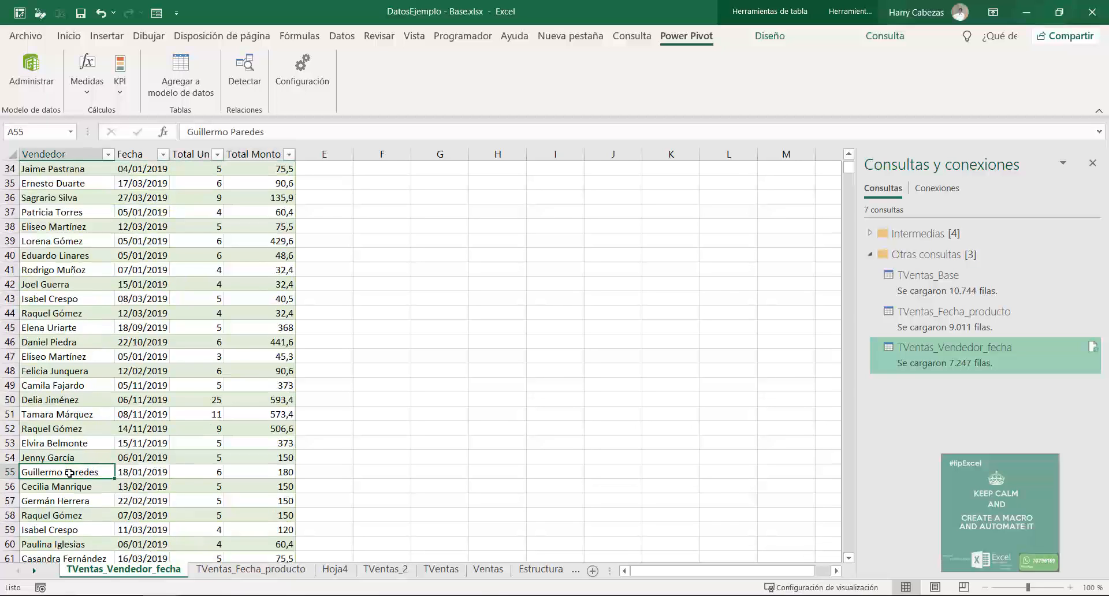
pyautogui.hotkey('ctrl', 'Down')
pyautogui.press('Down')
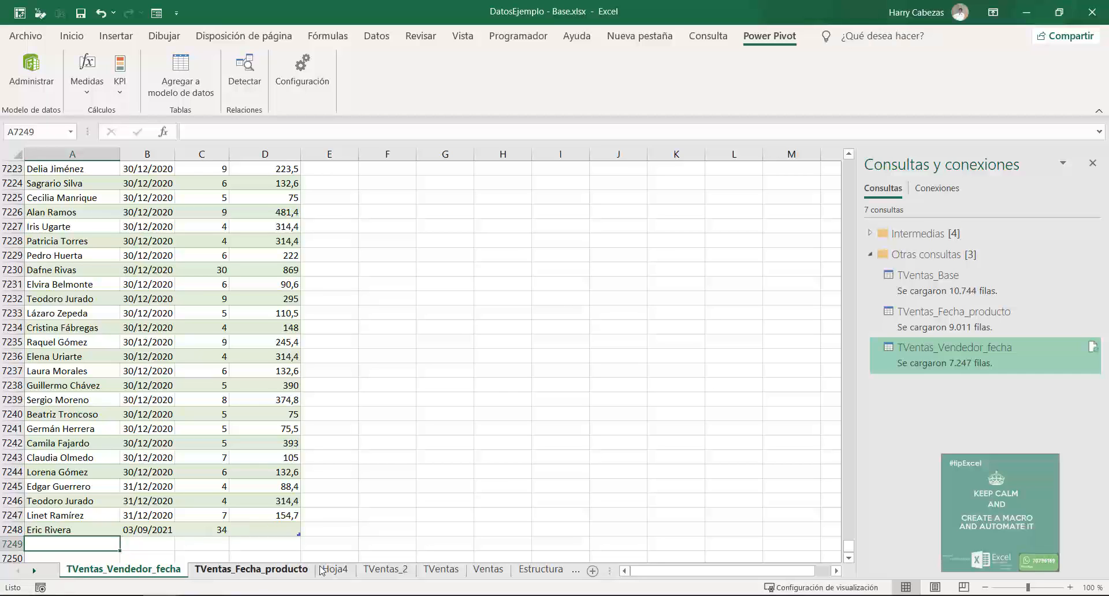
pyautogui.click(399, 570)
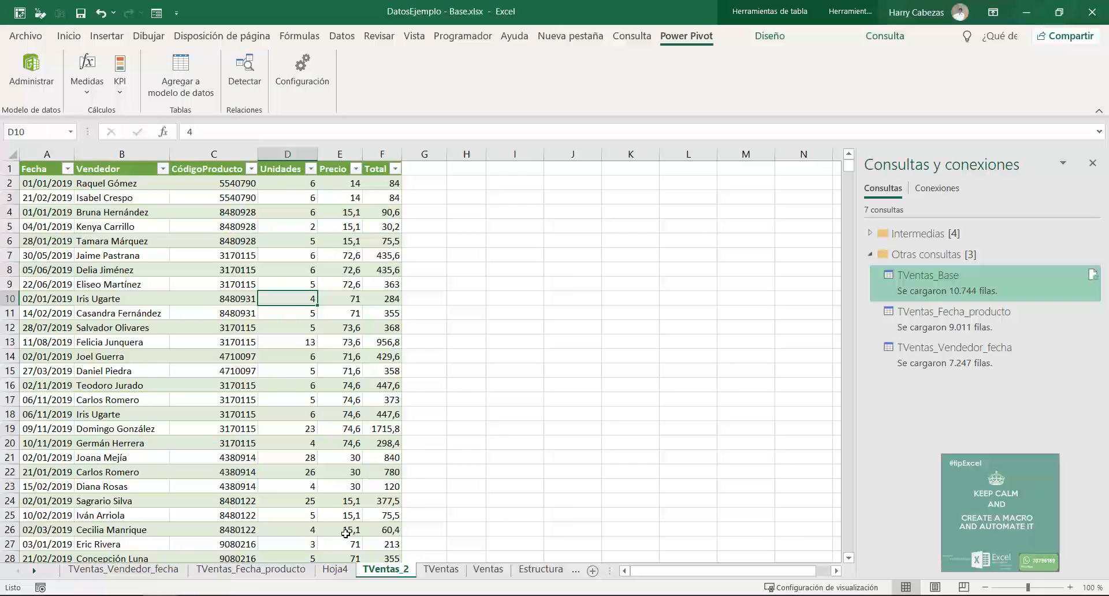
pyautogui.hotkey('ctrl', 'Down')
pyautogui.press('Left')
pyautogui.press('Left')
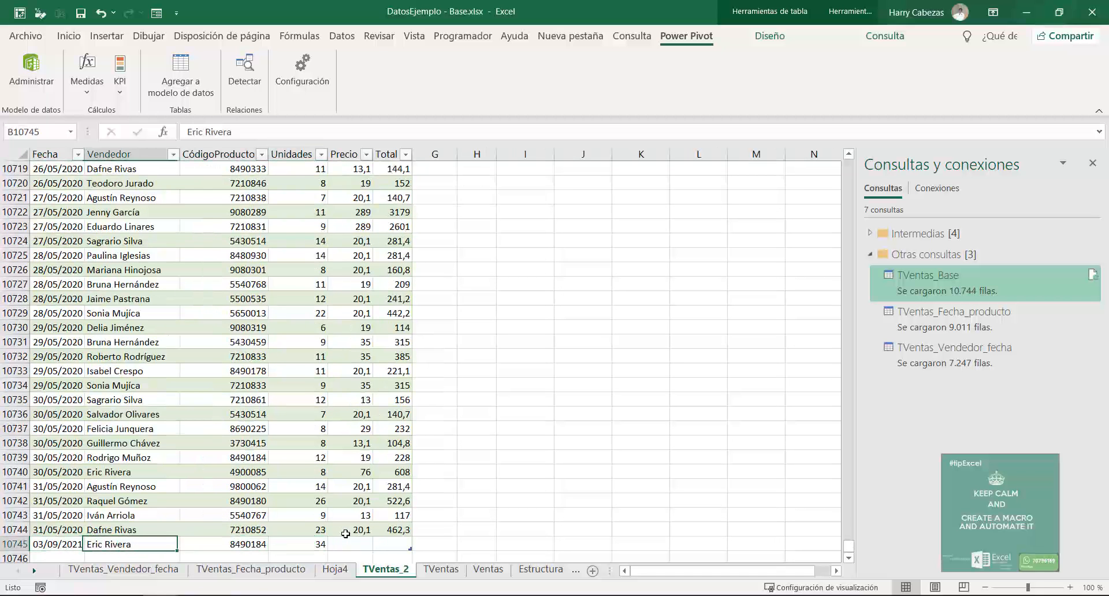
pyautogui.press('Right')
pyautogui.press('Right')
pyautogui.press('Right')
pyautogui.press('Left')
pyautogui.press('Left')
pyautogui.press('Left')
pyautogui.press('Left')
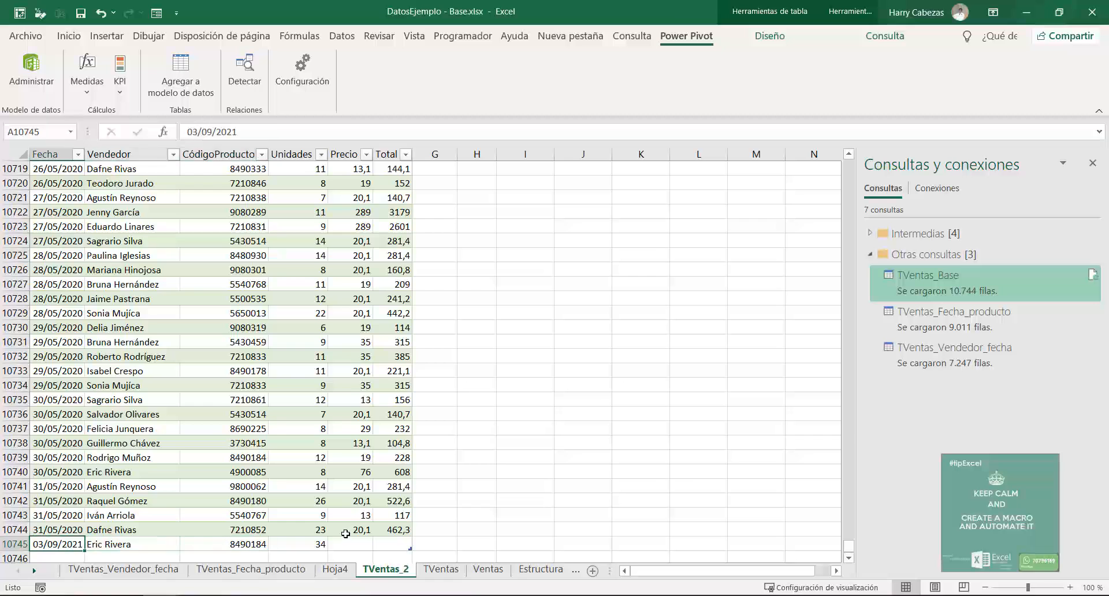
# - Add a record dated 11/08/2021 below the TVentas_2 table, with the Vendedor copied from row 10744
pyautogui.press('Down')
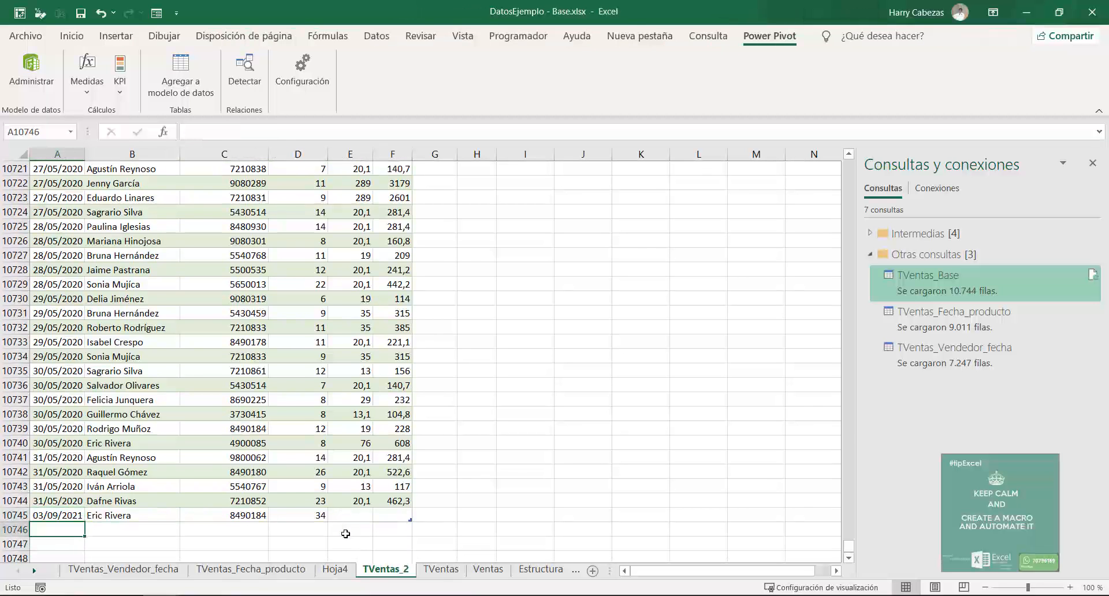
pyautogui.hotkey('ctrl', ';')
pyautogui.press('Tab')
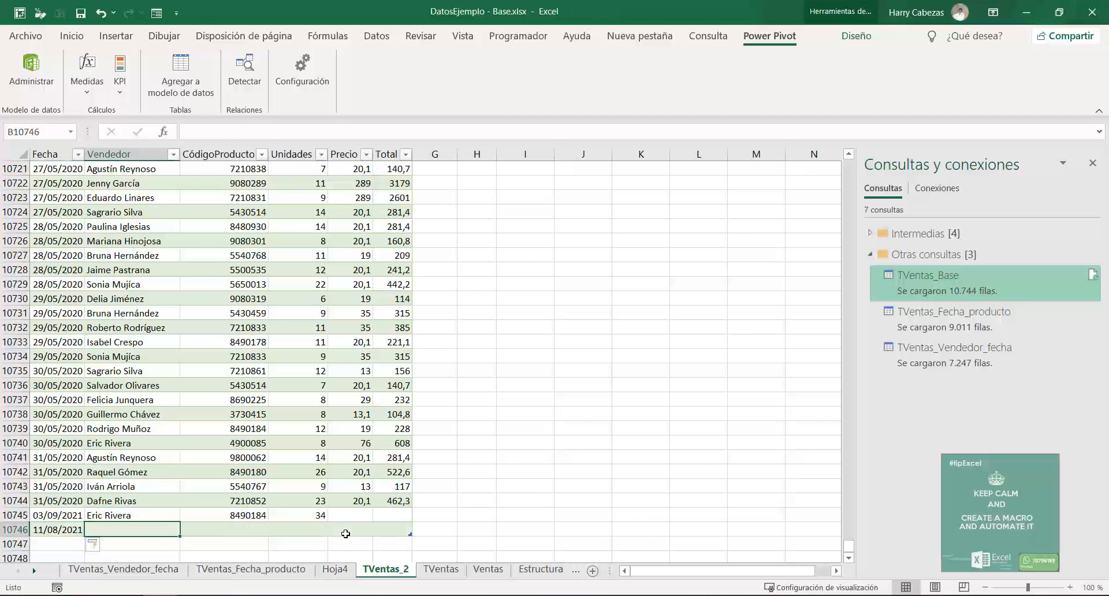
pyautogui.press('Up')
pyautogui.press('Up')
pyautogui.hotkey('ctrl', 'c')
pyautogui.press('Down')
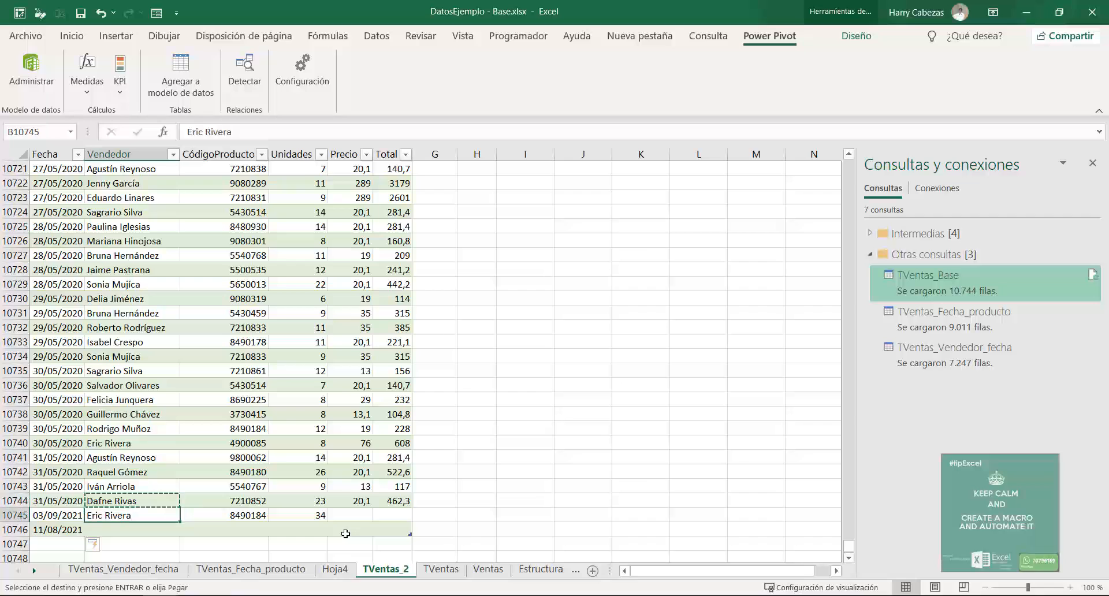
pyautogui.press('Down')
pyautogui.press('Return')
pyautogui.press('Tab')
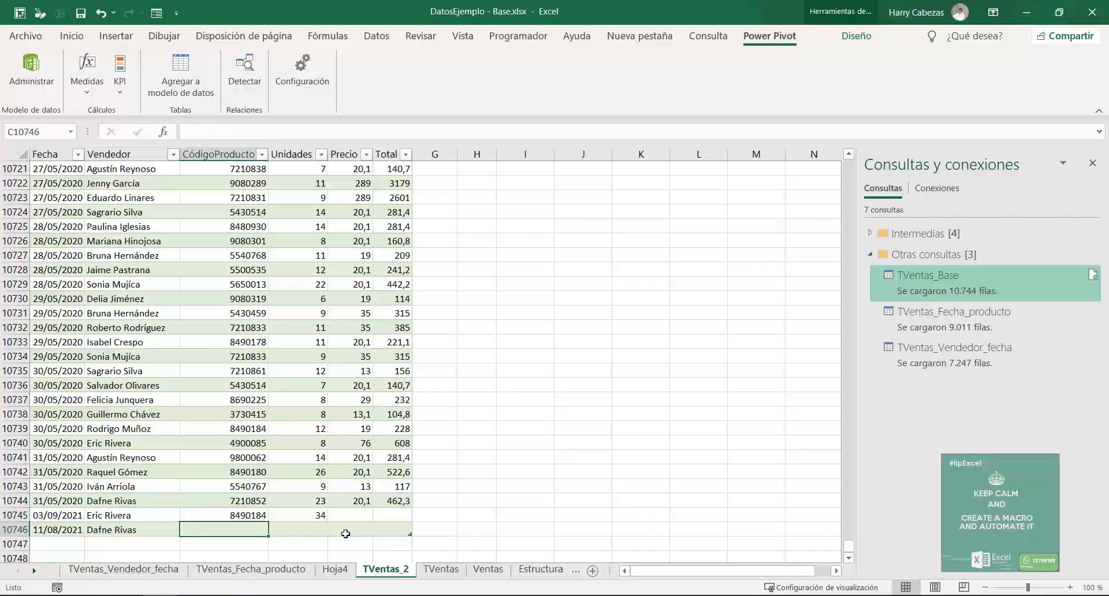
# - Complete the new TVentas_2 record with CódigoProducto 8490184 copied from the row above and 2342342 Unidades
pyautogui.press('Up')
pyautogui.hotkey('ctrl', 'c')
pyautogui.press('Down')
pyautogui.press('Return')
pyautogui.press('Tab')
pyautogui.write('234234234')
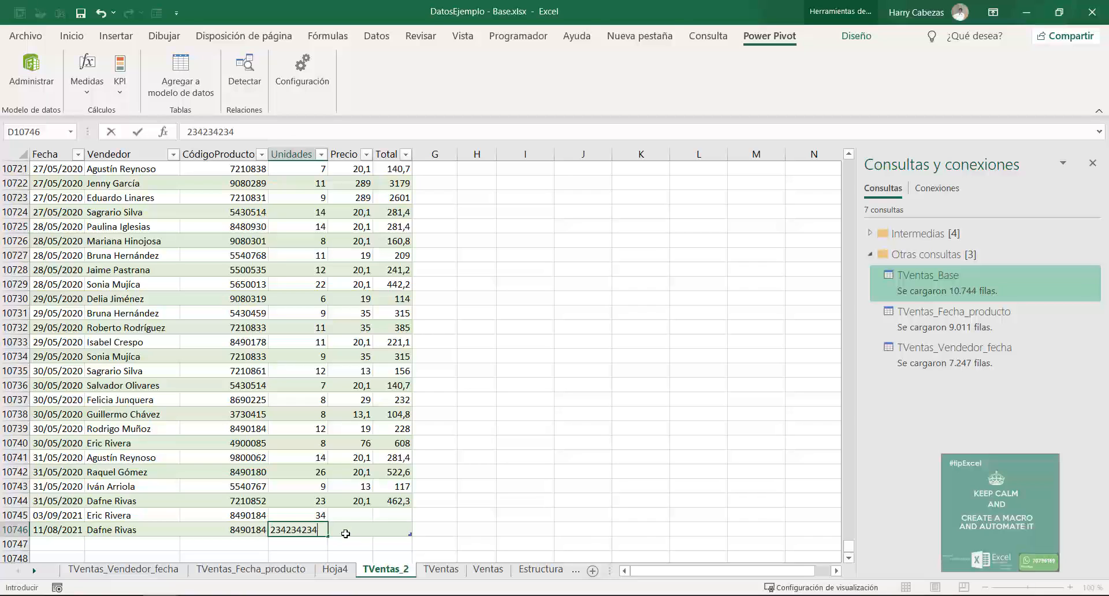
pyautogui.press('Return')
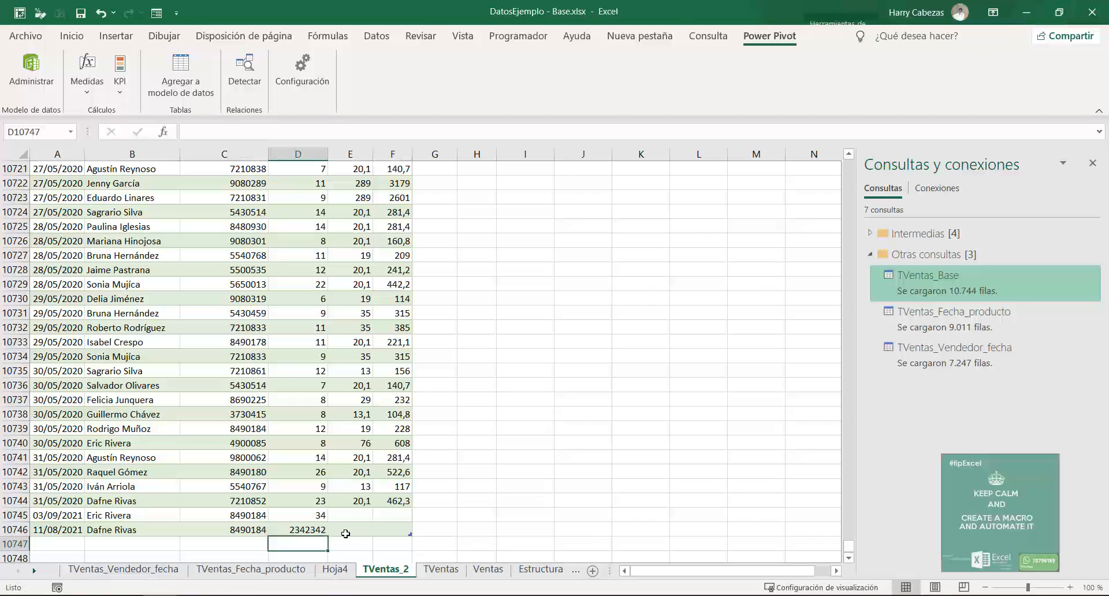
# - Check the Precio and Total cells above the new TVentas_2 record, and refresh the table from its query
pyautogui.press('Up')
pyautogui.press('Up')
pyautogui.press('Right')
pyautogui.press('Up')
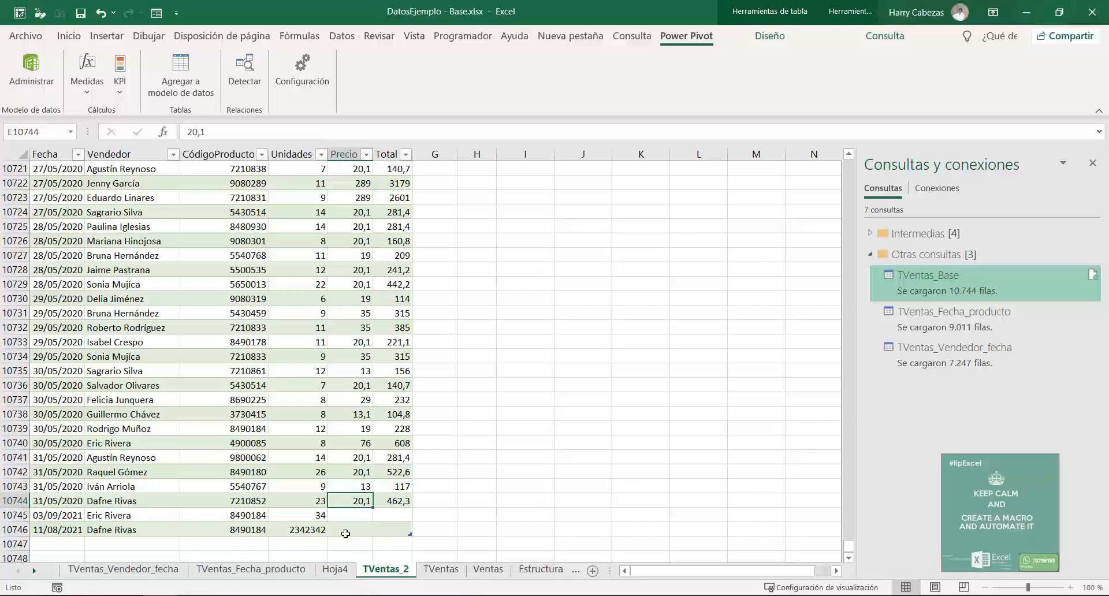
pyautogui.press('Right')
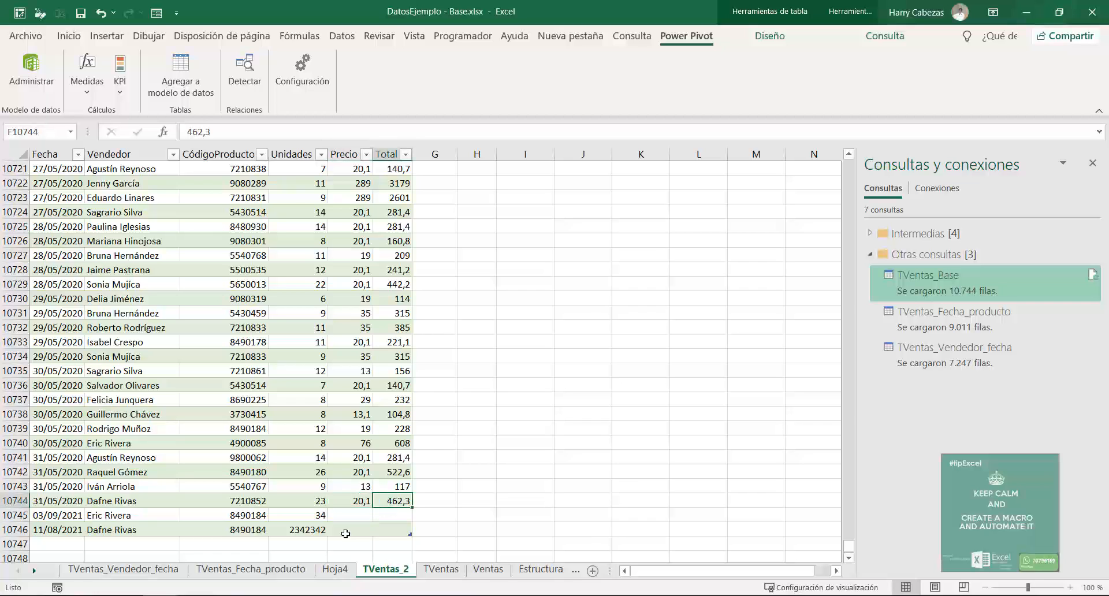
pyautogui.rightClick(165, 327)
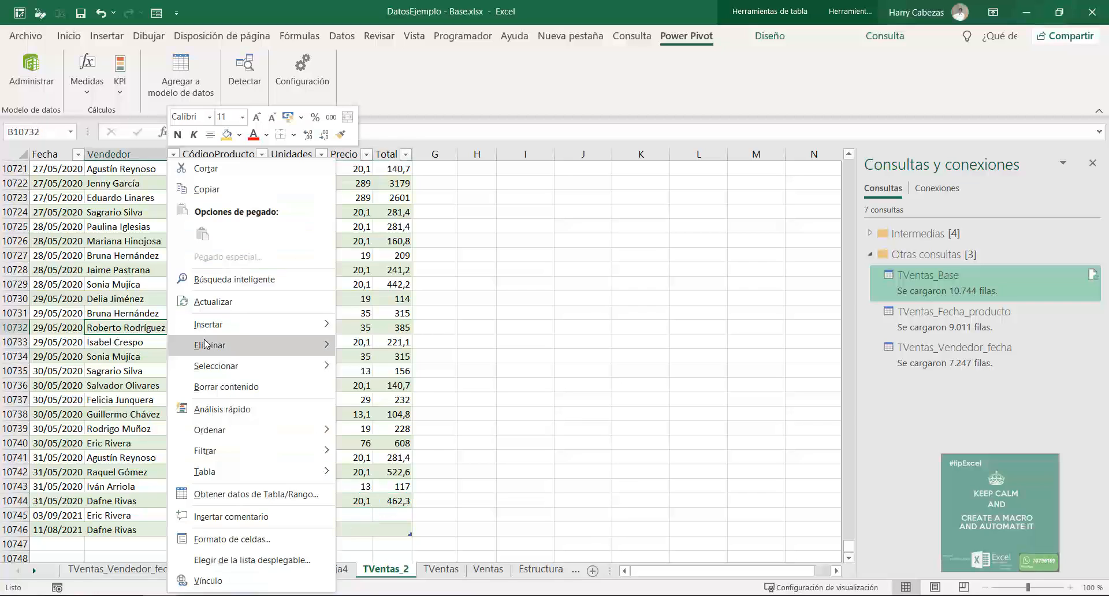
pyautogui.click(220, 302)
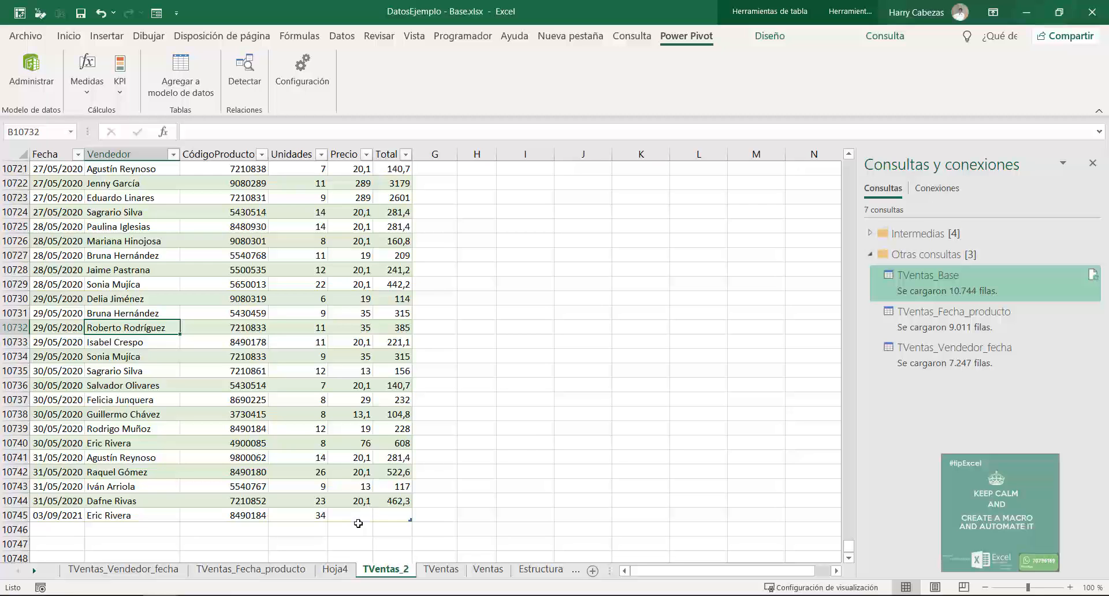
# - Start a new record dated 11/08/2021 directly below the last row of the TVentas table
pyautogui.click(428, 570)
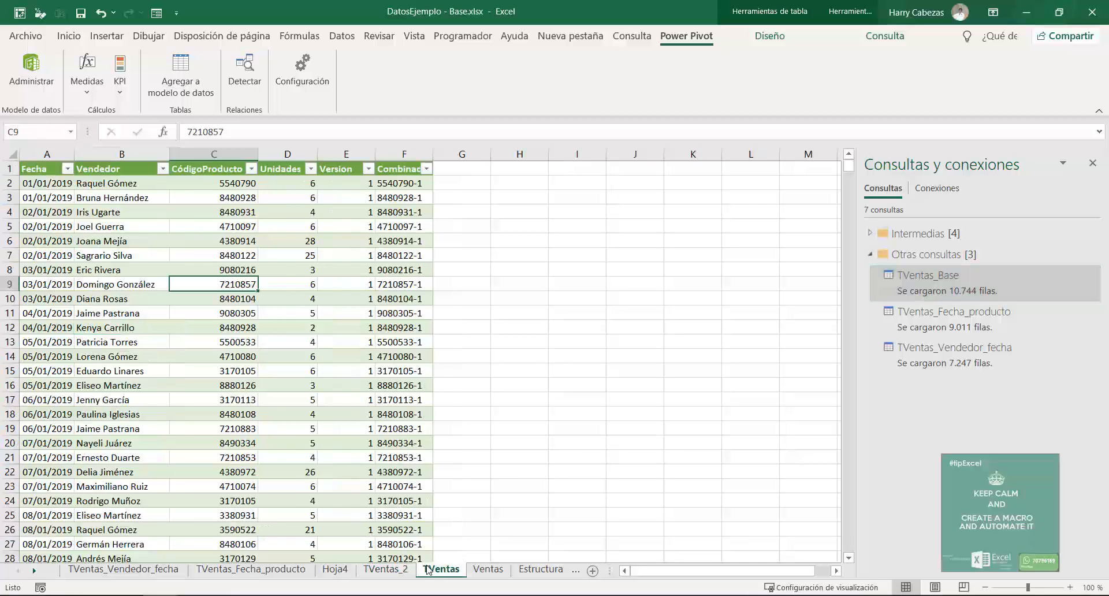
pyautogui.hotkey('ctrl', 'Down')
pyautogui.press('Down')
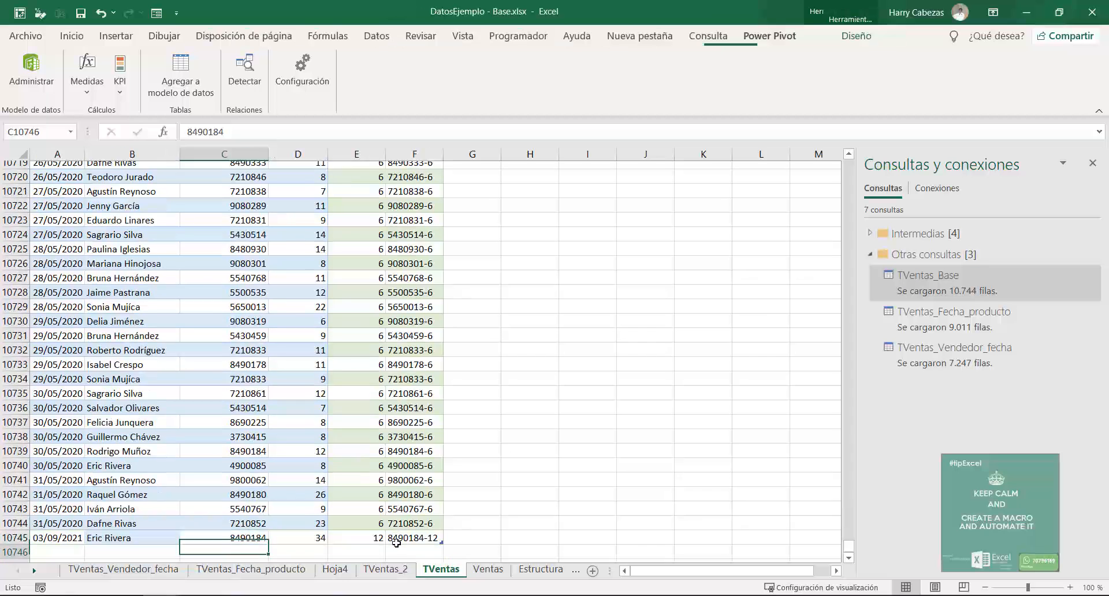
pyautogui.press('Down')
pyautogui.press('Left')
pyautogui.press('Up')
pyautogui.press('Left')
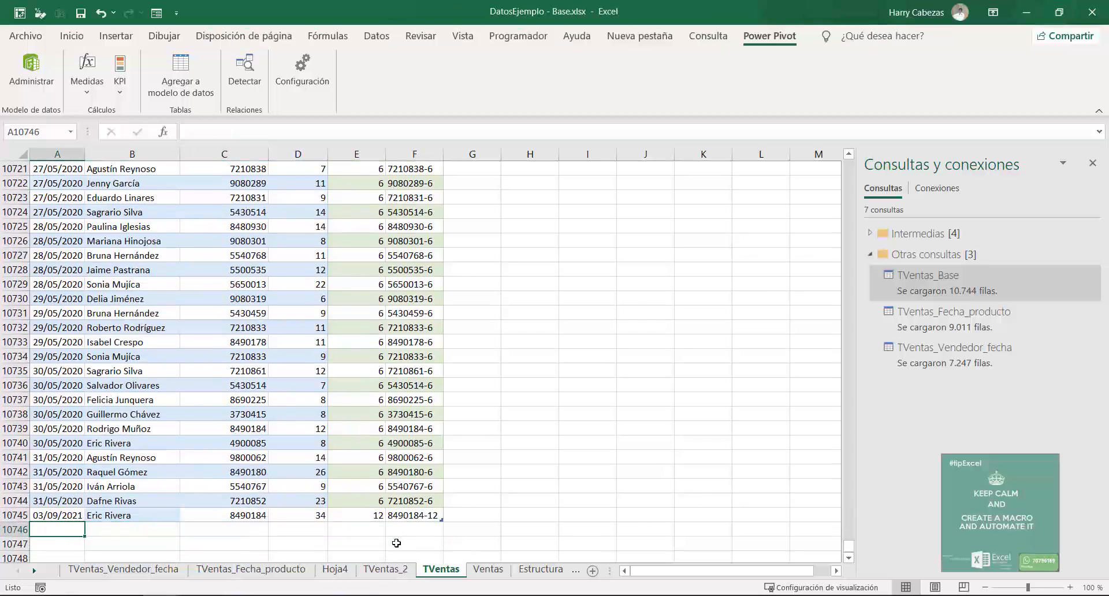
pyautogui.press('Up')
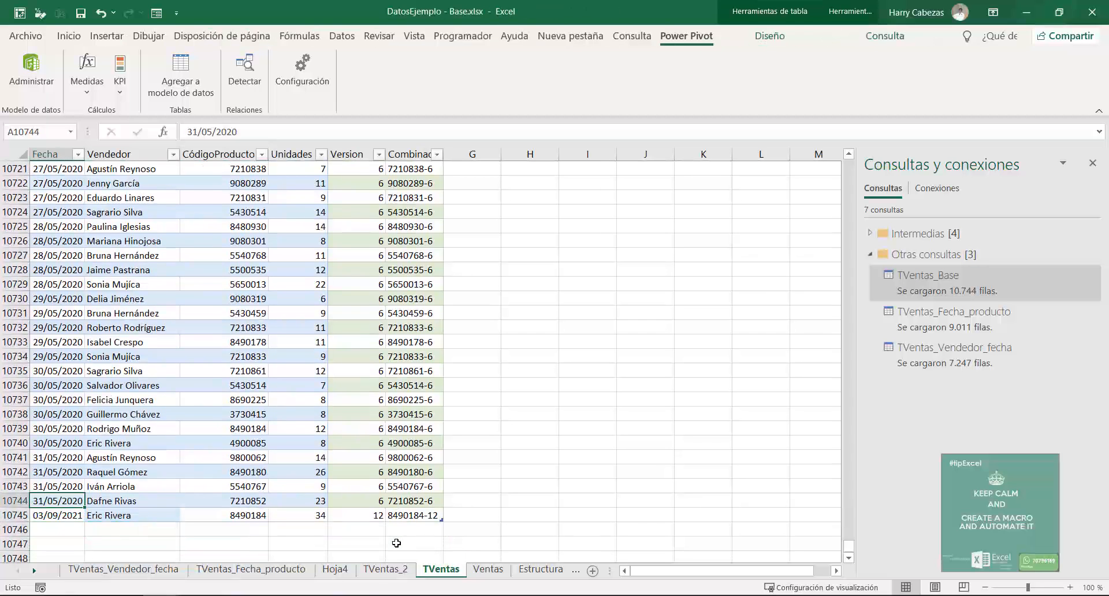
pyautogui.press('Down')
pyautogui.hotkey('ctrl', ';')
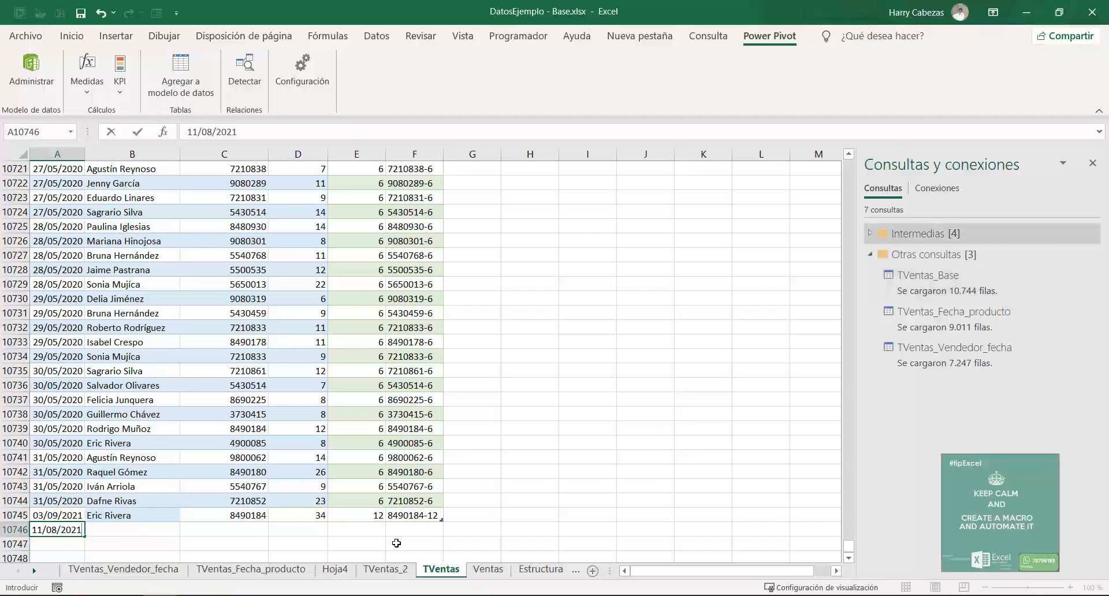
# - Fill the new TVentas record's Vendedor with the salesperson copied from row 10744
pyautogui.press('Right')
pyautogui.press('Up')
pyautogui.press('Up')
pyautogui.hotkey('ctrl', 'c')
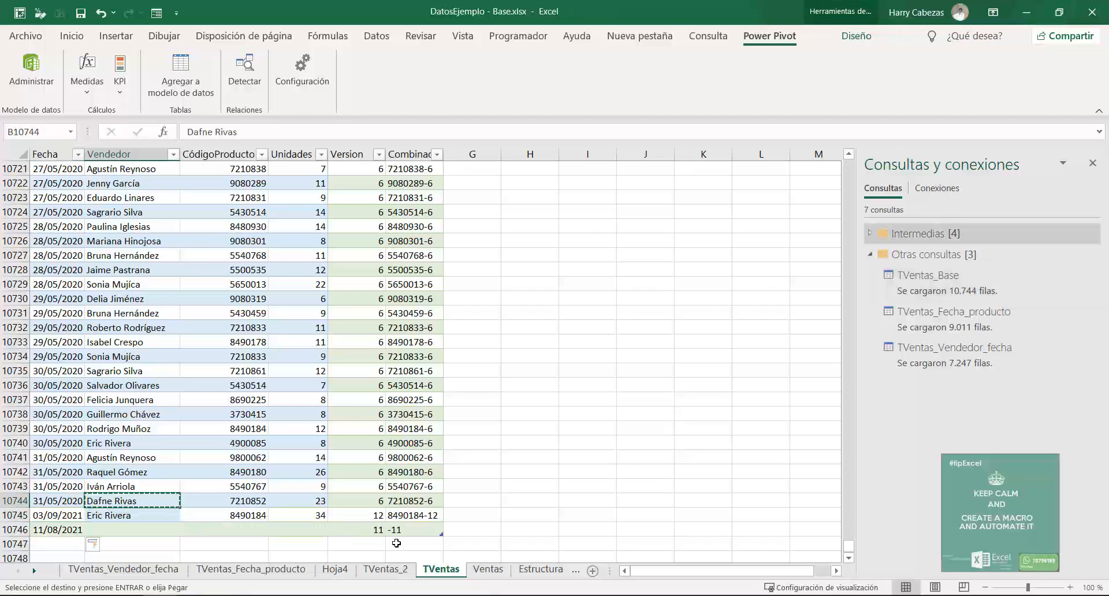
pyautogui.press('Down')
pyautogui.press('Down')
pyautogui.press('Return')
# - Copy CódigoProducto 5540767 from row 10743 into the new TVentas record and set its Unidades to 2342342
pyautogui.press('Right')
pyautogui.press('Right')
pyautogui.press('Left')
pyautogui.press('Up')
pyautogui.press('Up')
pyautogui.press('Up')
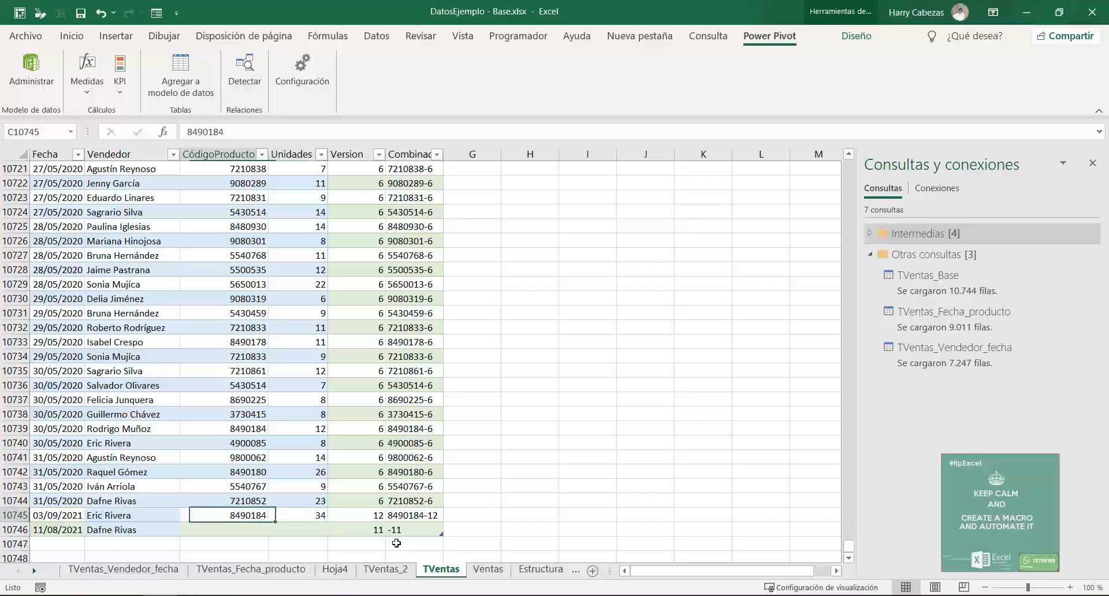
pyautogui.hotkey('ctrl', 'c')
pyautogui.press('Down')
pyautogui.press('Down')
pyautogui.press('Down')
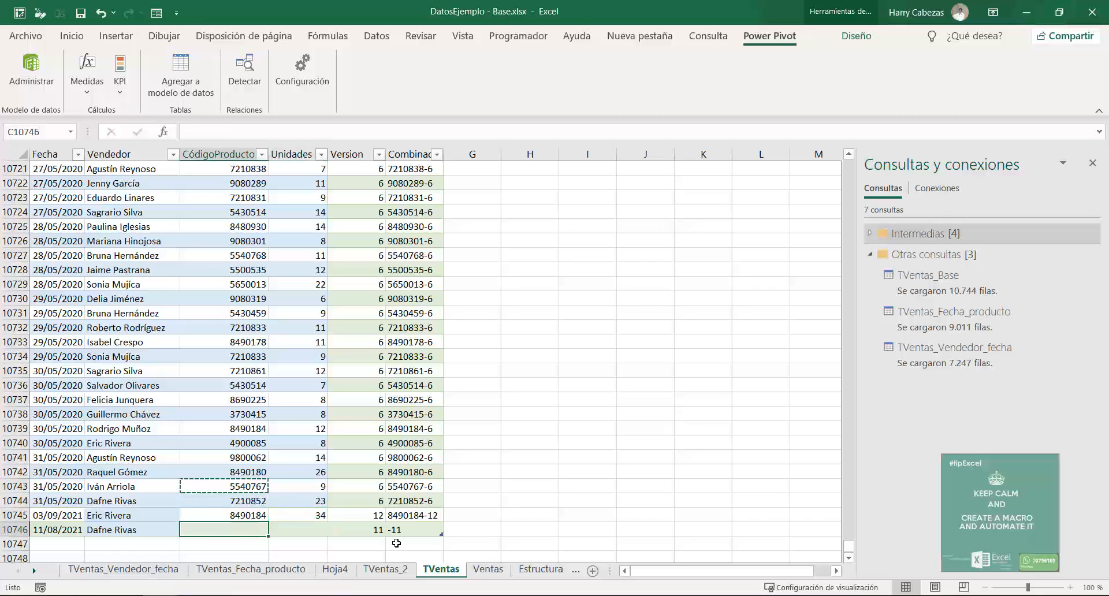
pyautogui.press('Return')
pyautogui.press('Right')
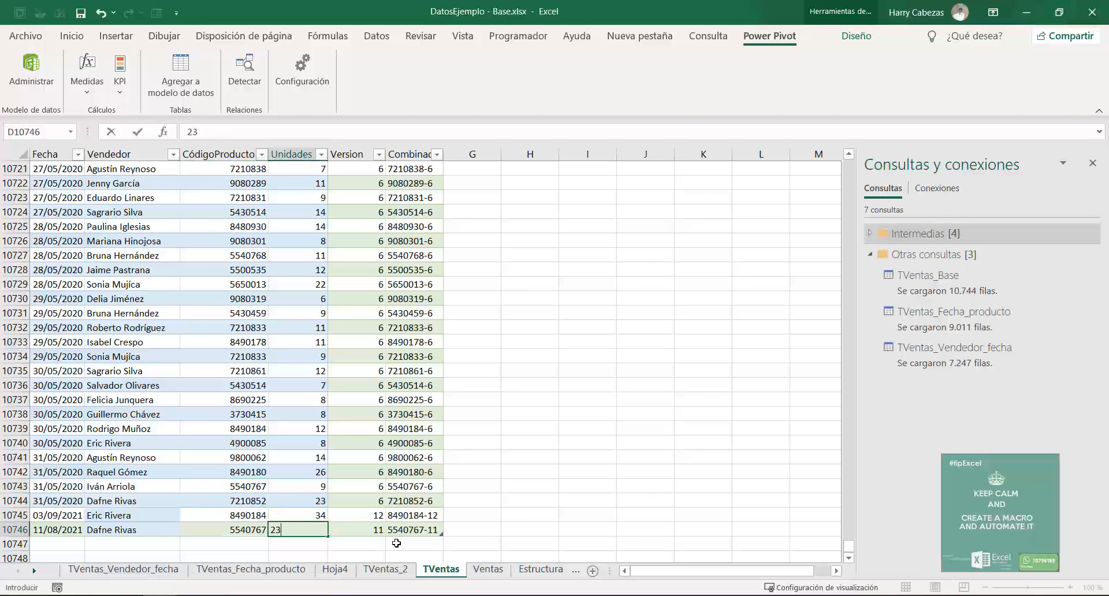
pyautogui.write('2342342')
pyautogui.press('Return')
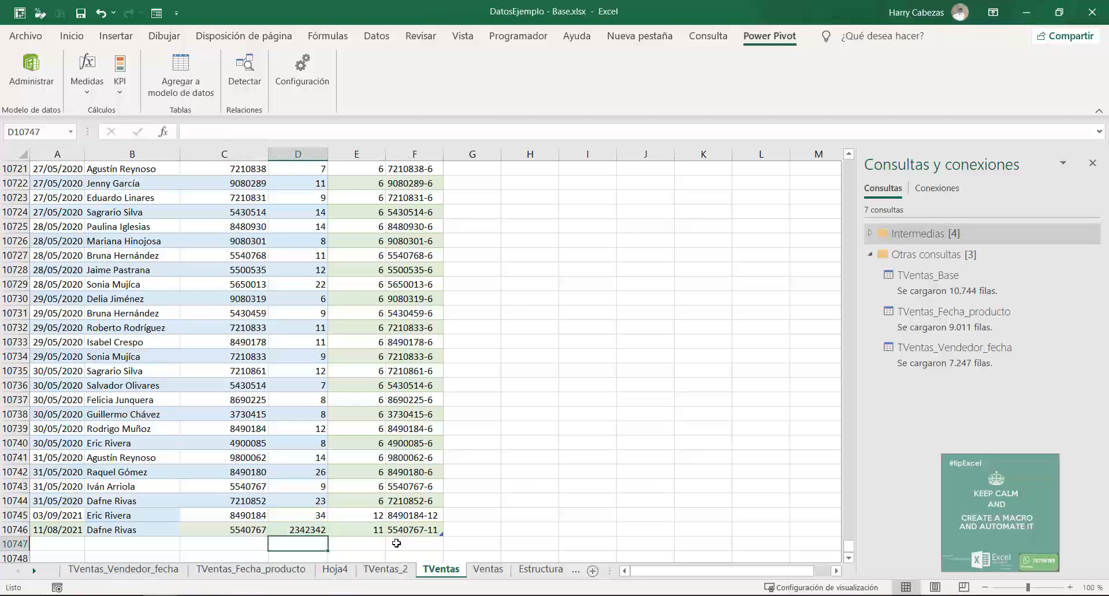
# - Return to the TVentas_2 sheet and refresh all of the workbook's queries and connections
pyautogui.click(402, 577)
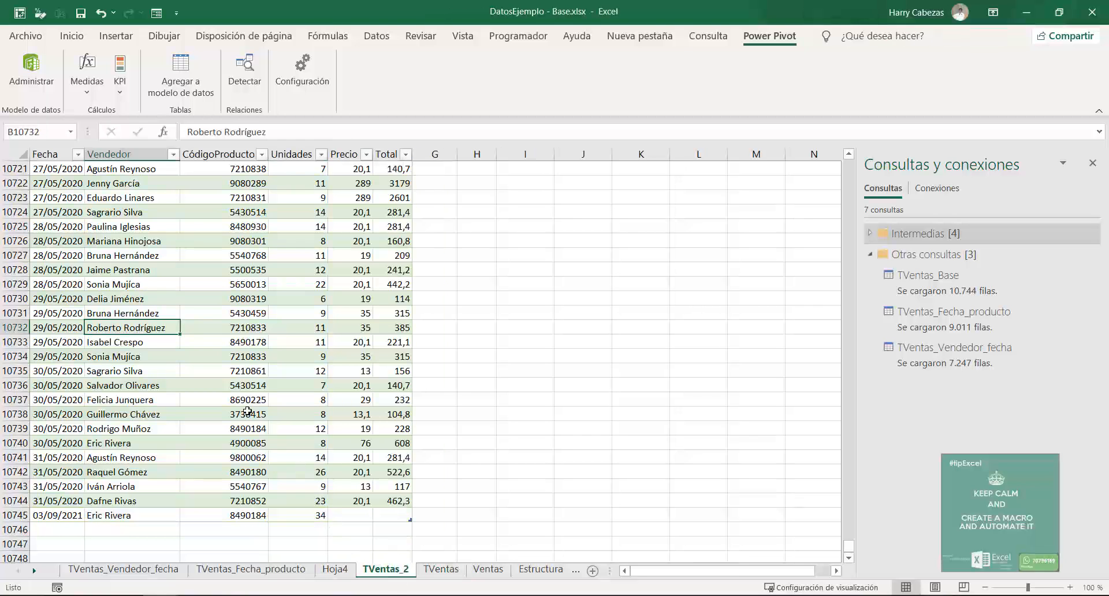
pyautogui.click(182, 371)
pyautogui.rightClick(182, 371)
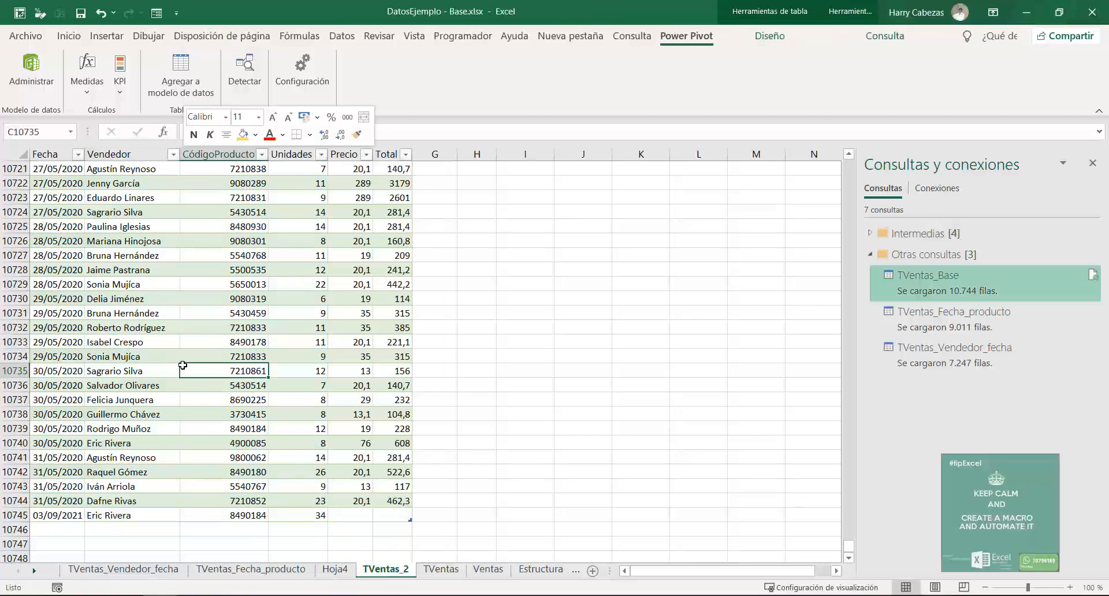
pyautogui.click(542, 37)
pyautogui.click(342, 37)
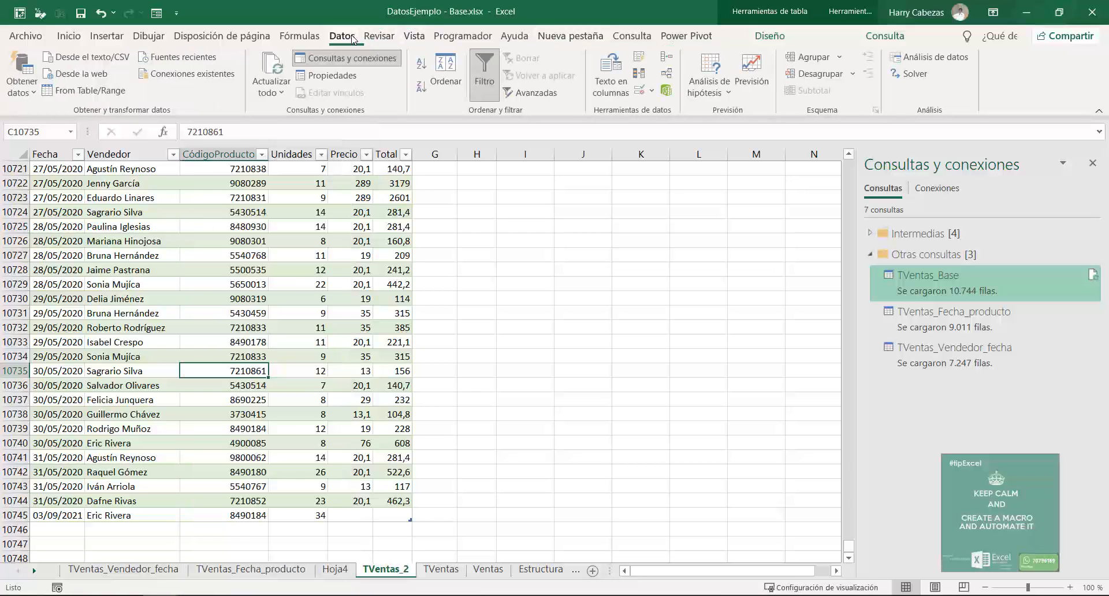
pyautogui.click(270, 75)
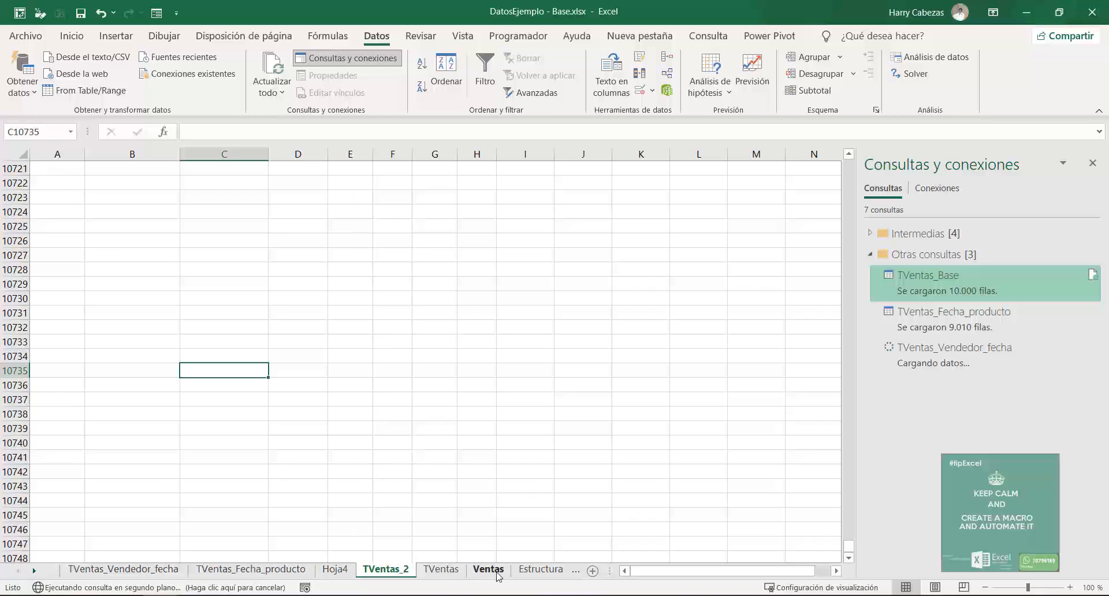
# - Look through the workbook's later sheets and show the pivot table on Hoja1
pyautogui.click(35, 571)
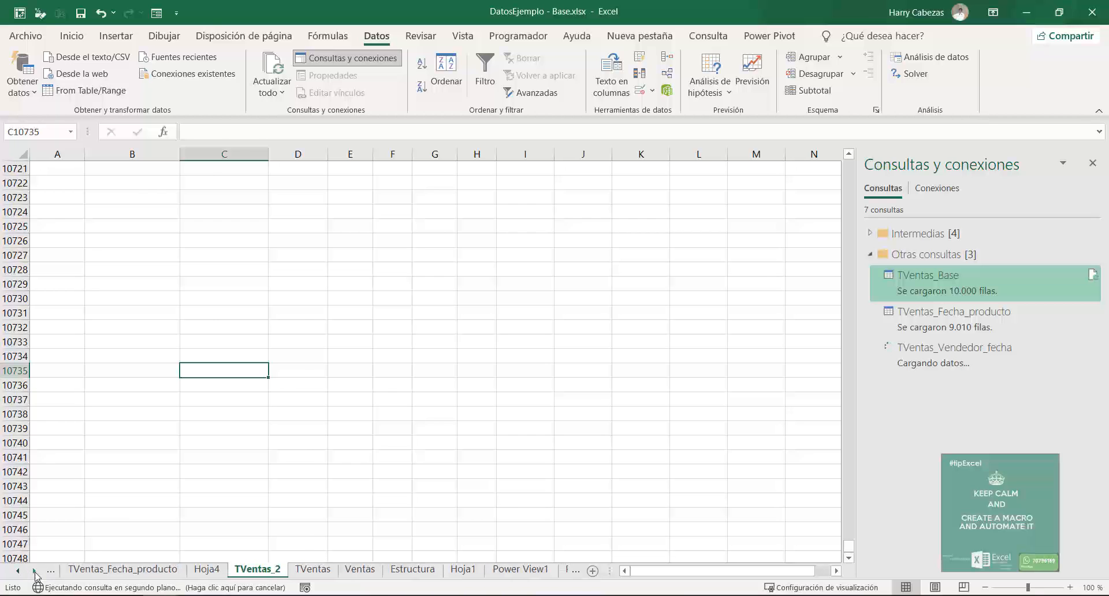
pyautogui.click(35, 572)
pyautogui.click(35, 572)
pyautogui.click(35, 572)
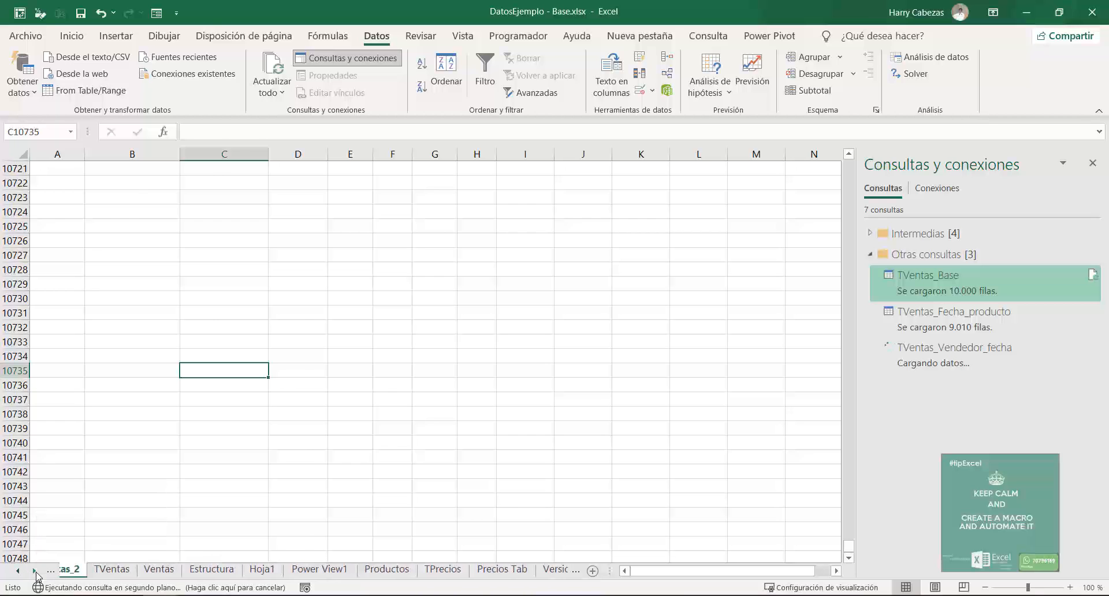
pyautogui.click(35, 572)
pyautogui.click(35, 571)
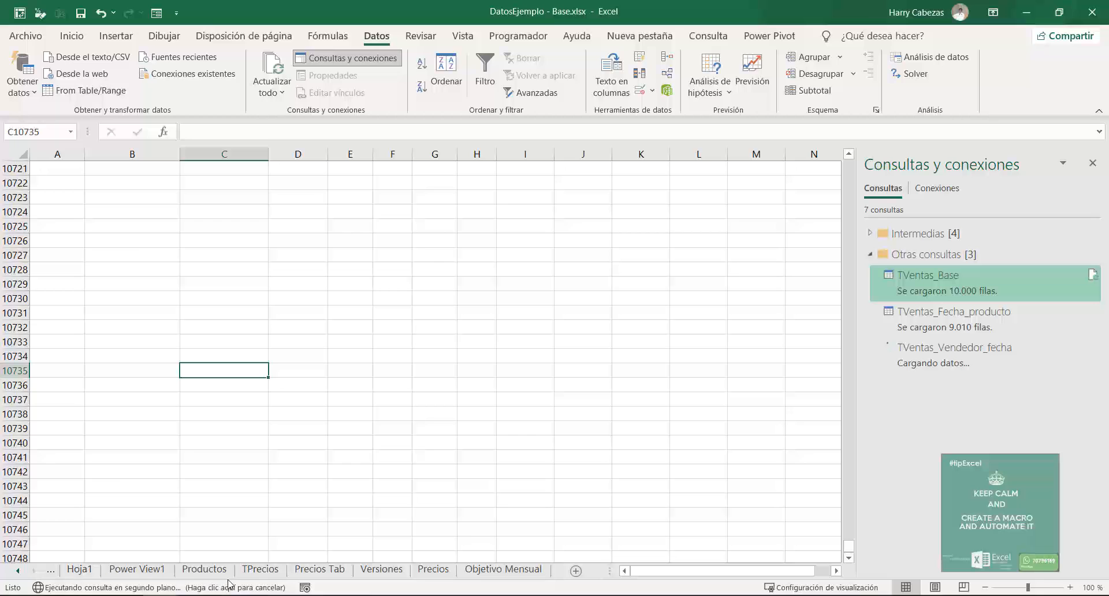
pyautogui.click(261, 570)
pyautogui.click(79, 571)
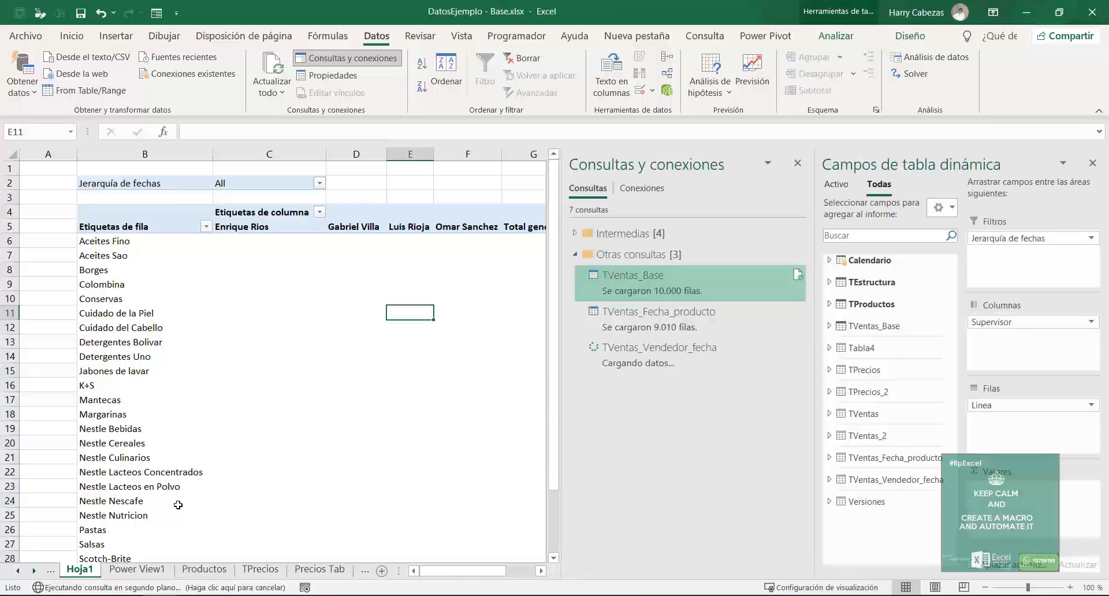
# - Return to the workbook's first sheets and show the Hoja4 pivot table with the KPI
pyautogui.click(19, 571)
pyautogui.click(19, 571)
pyautogui.click(19, 571)
pyautogui.click(19, 571)
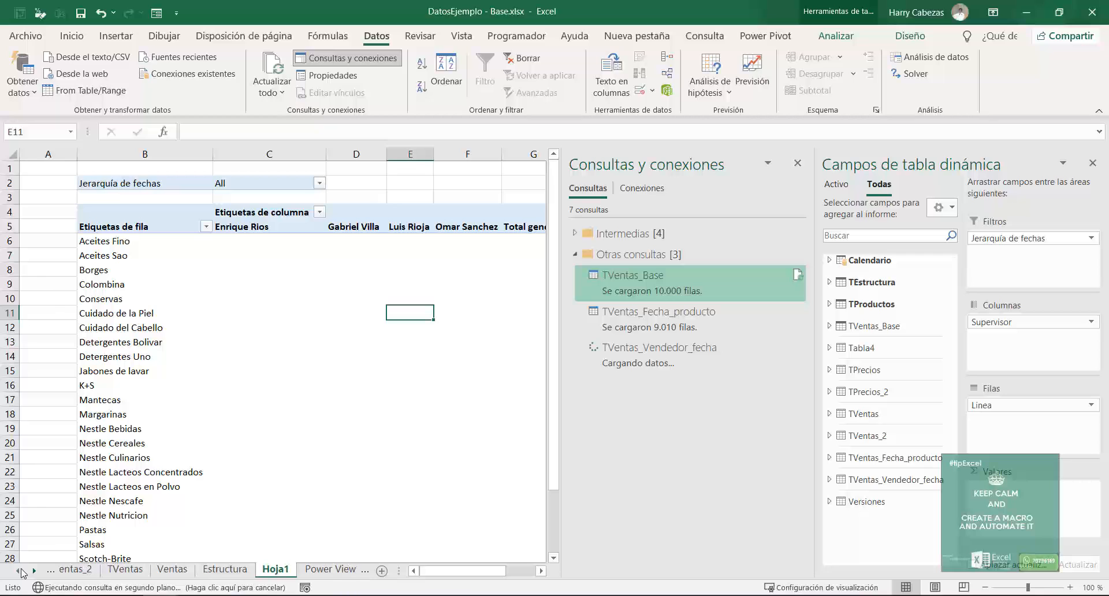
pyautogui.click(19, 571)
pyautogui.click(19, 571)
pyautogui.click(19, 571)
pyautogui.click(19, 571)
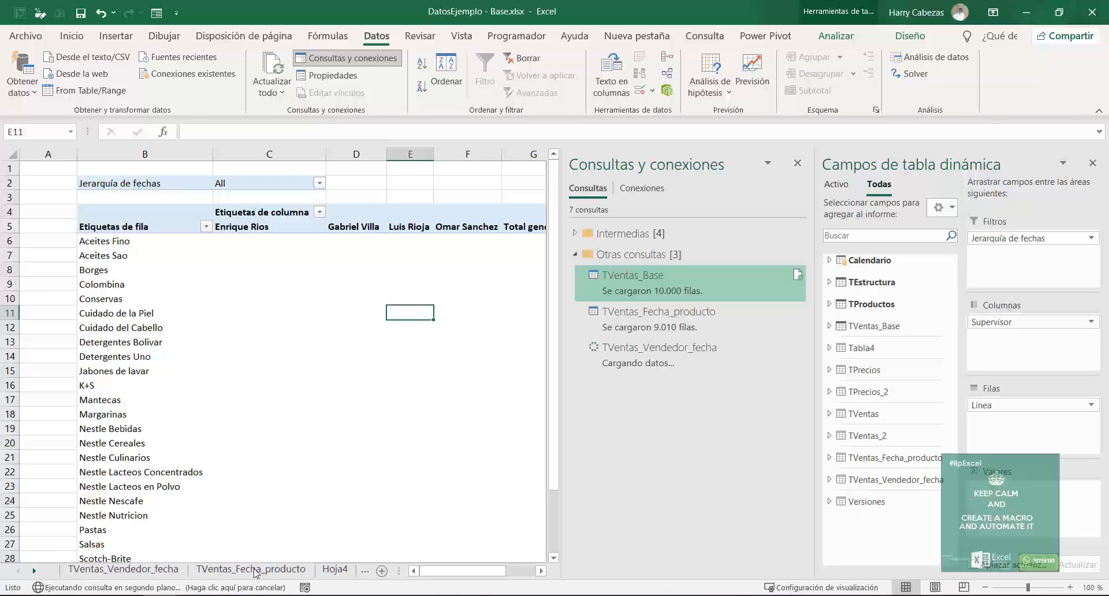
pyautogui.click(335, 569)
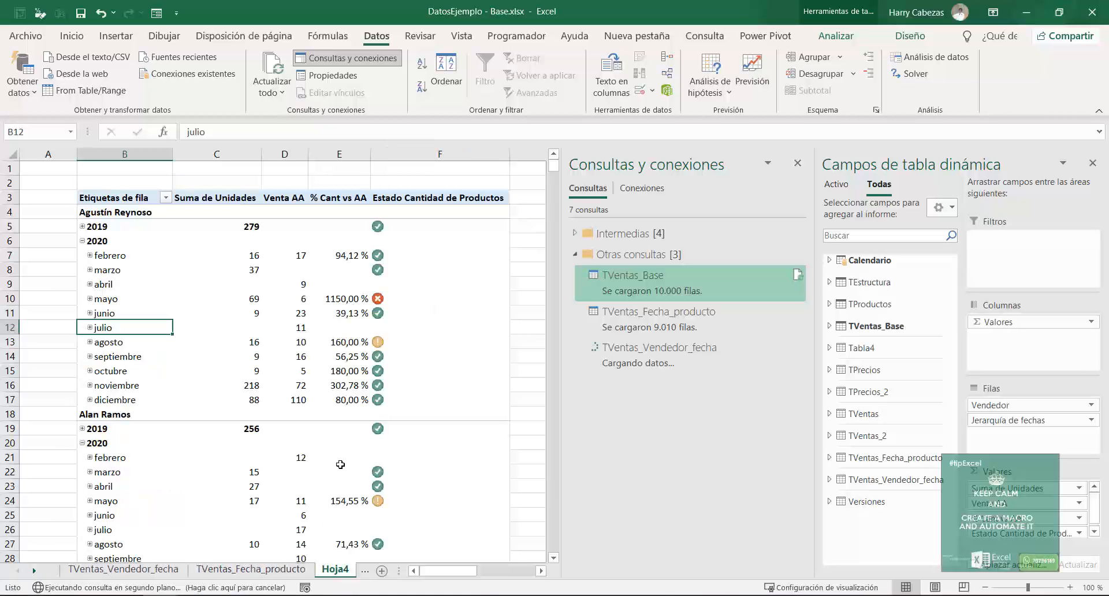
# - Examine the monthly units, prior-year sales and KPI status per salesperson in the Hoja4 pivot table
pyautogui.scroll(-4, 253, 444)
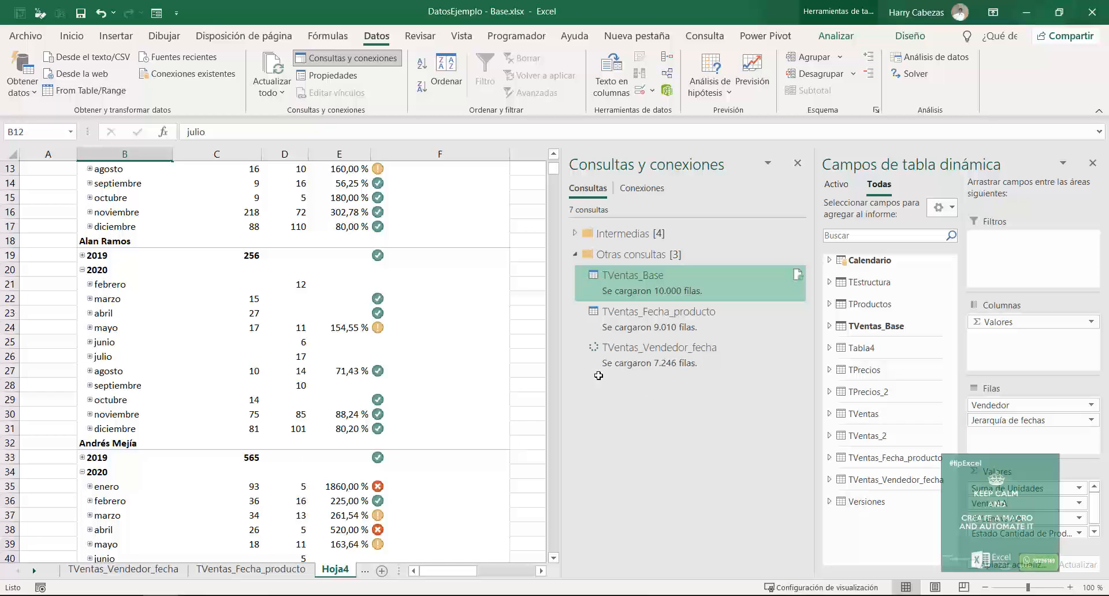
pyautogui.scroll(4, 255, 432)
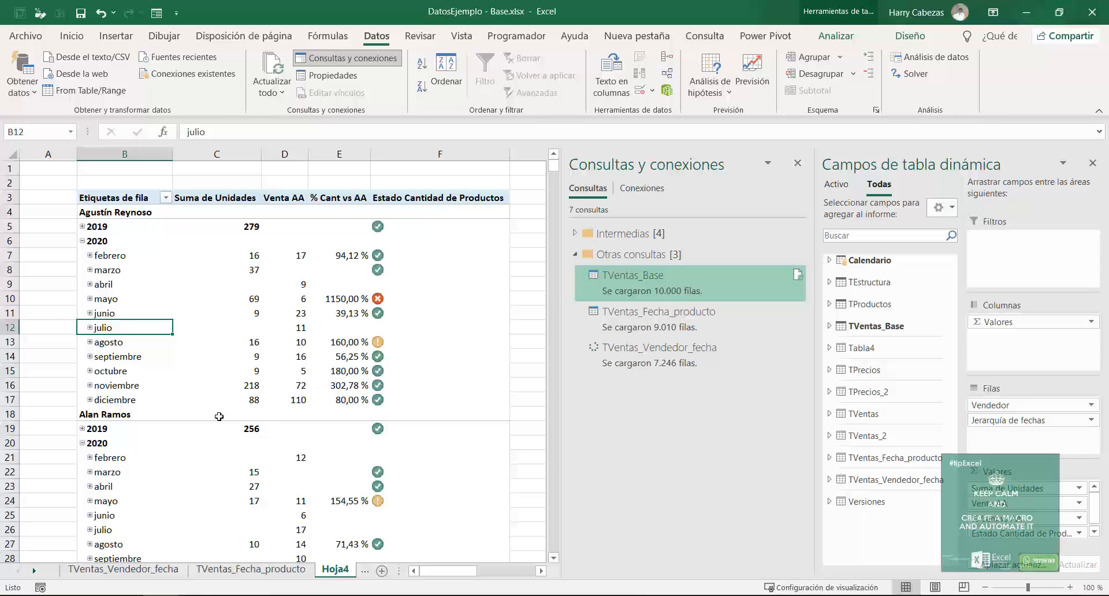
pyautogui.scroll(-4, 89, 254)
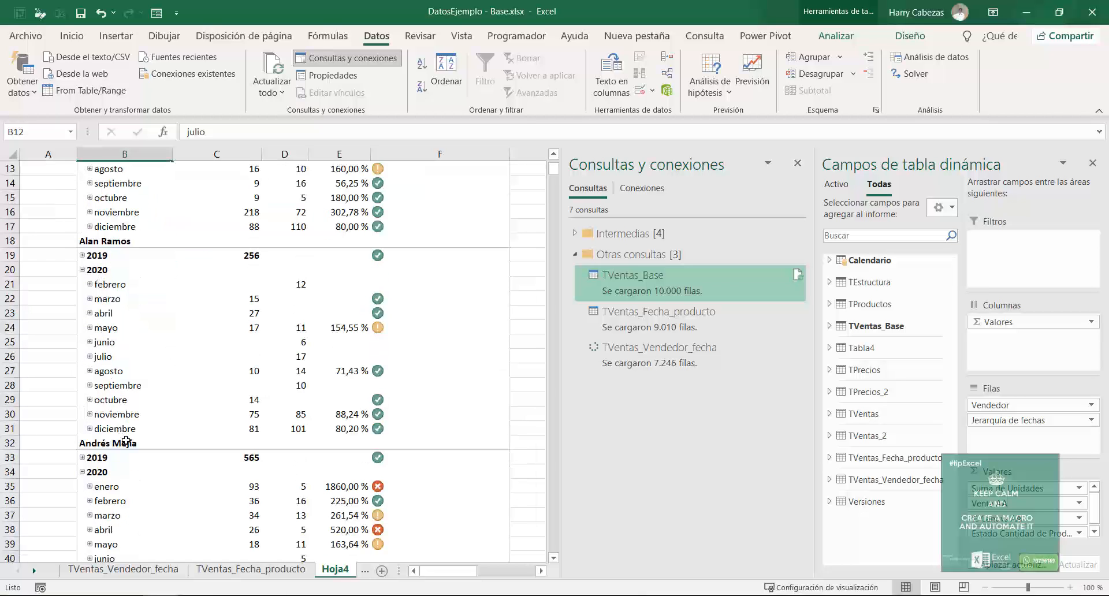
pyautogui.scroll(-11, 126, 442)
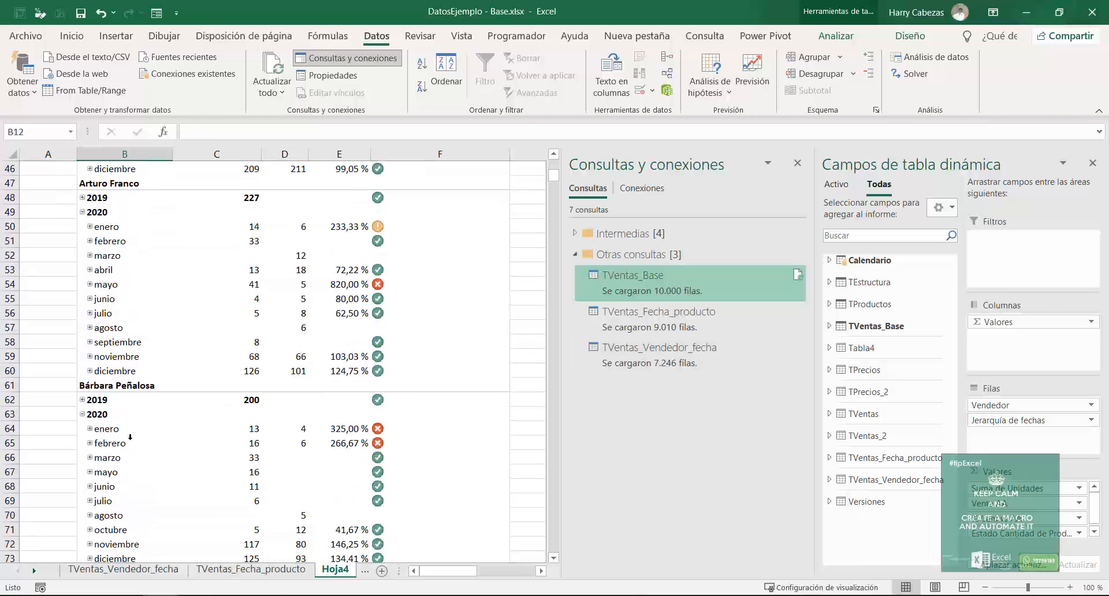
pyautogui.scroll(-11, 130, 437)
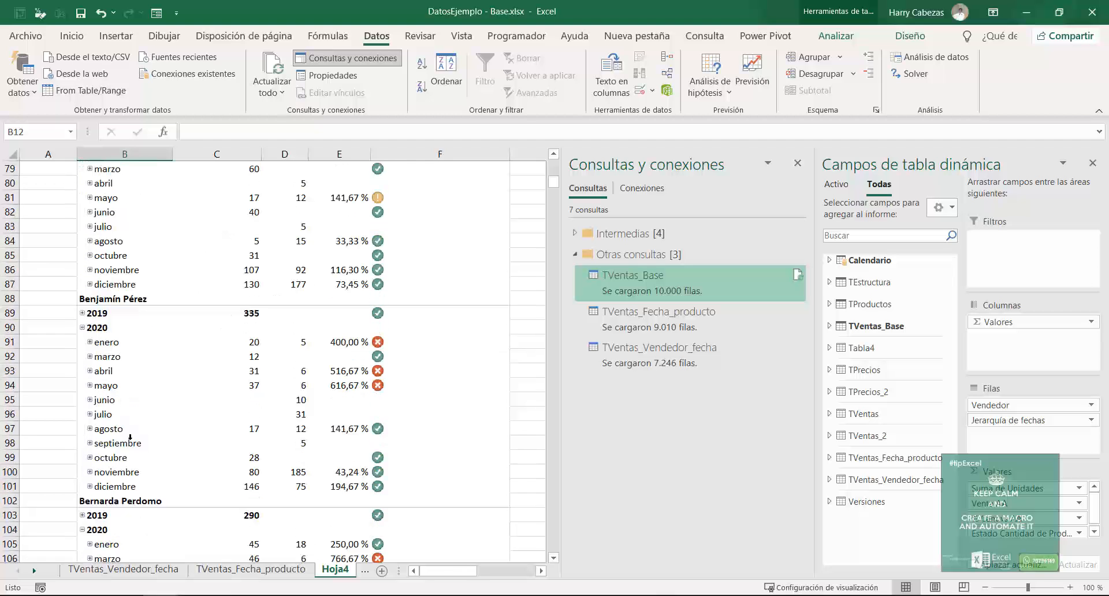
pyautogui.scroll(-12, 130, 437)
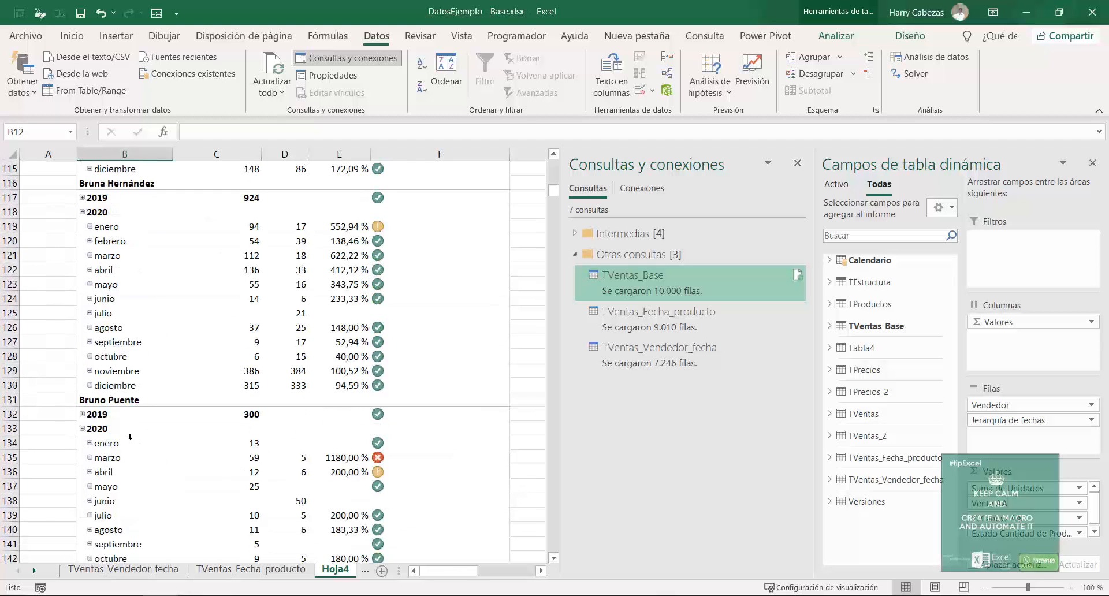
pyautogui.scroll(-9, 130, 437)
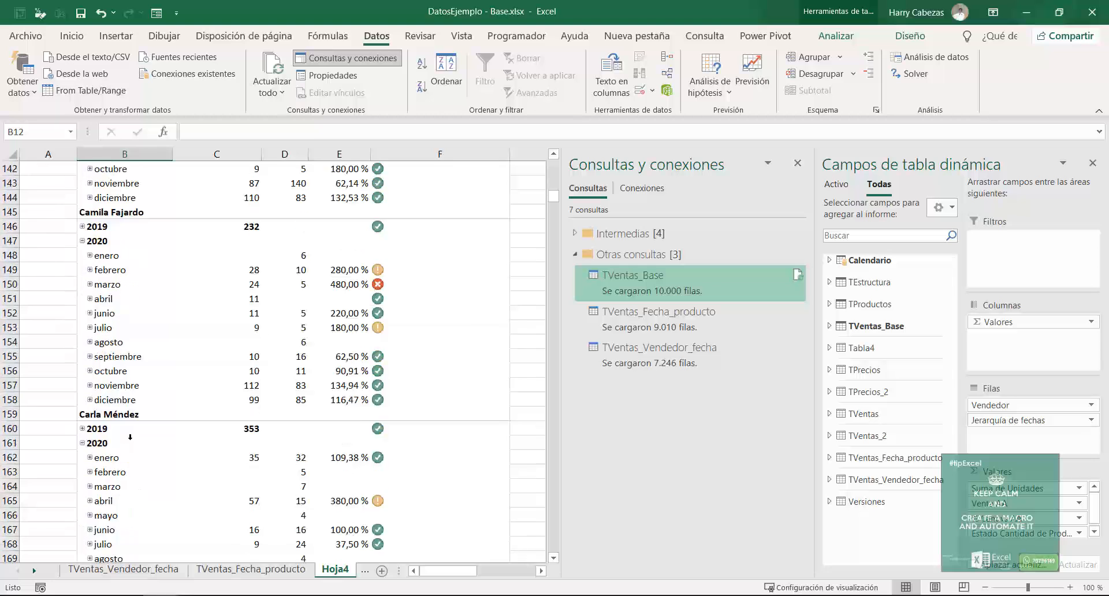
pyautogui.scroll(-13, 130, 437)
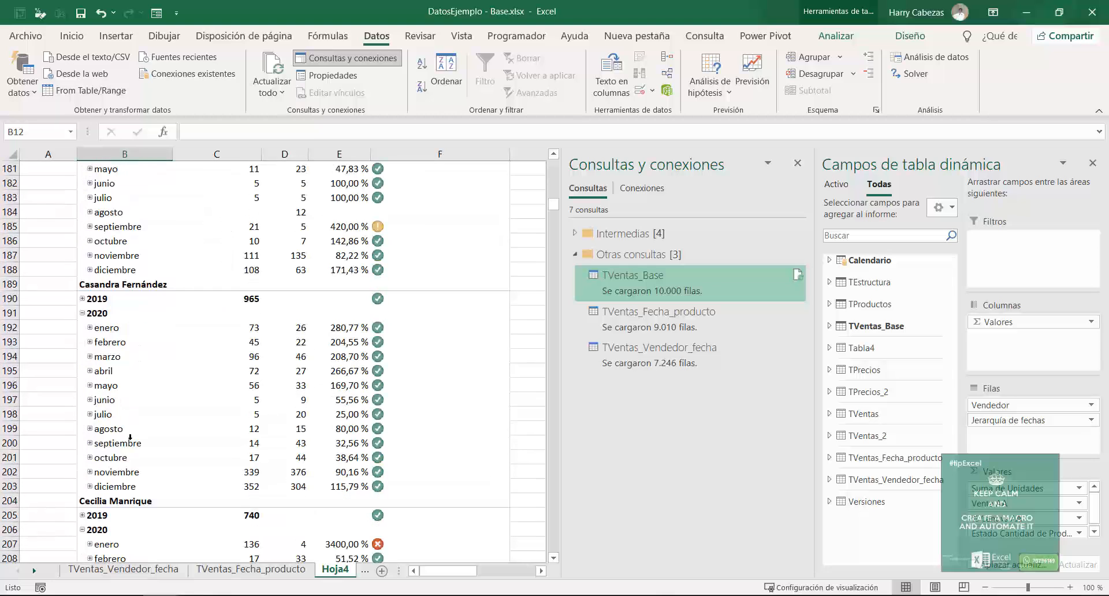
pyautogui.scroll(-13, 130, 436)
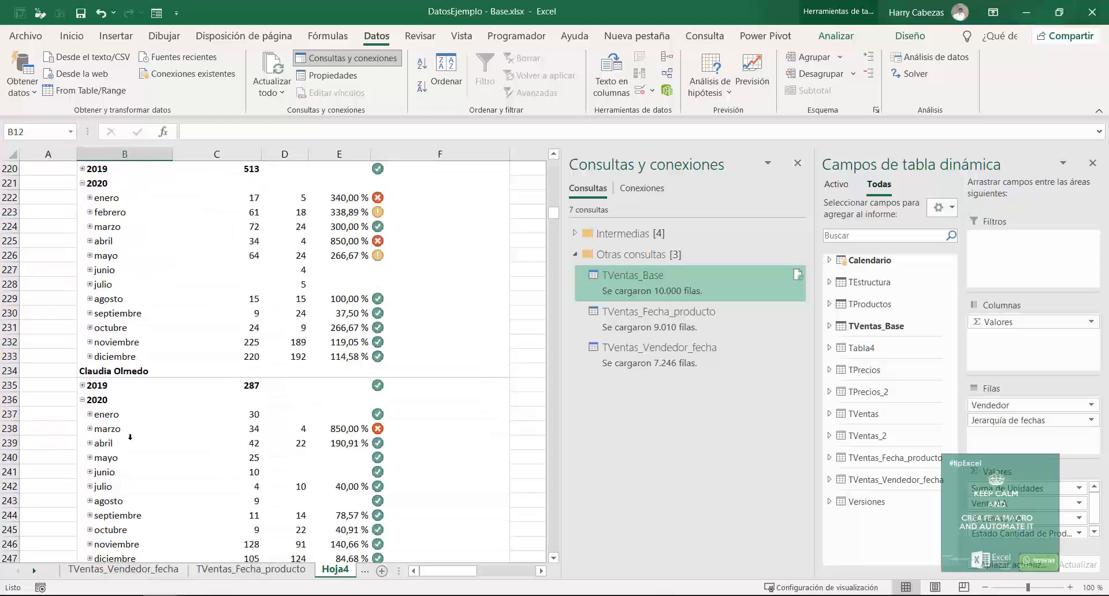
pyautogui.scroll(-12, 130, 436)
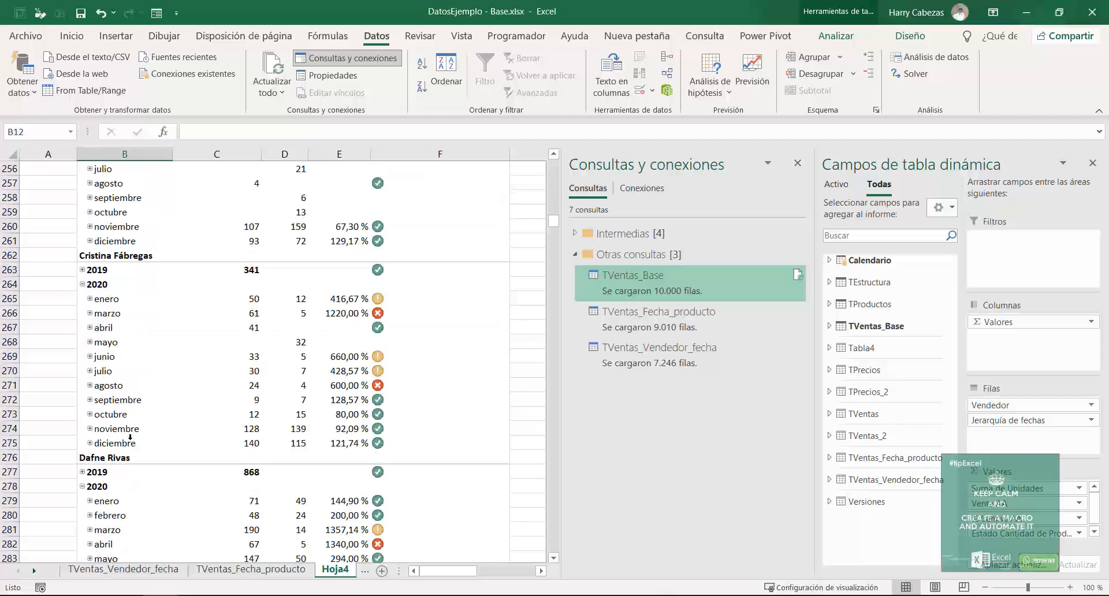
pyautogui.scroll(-4, 129, 436)
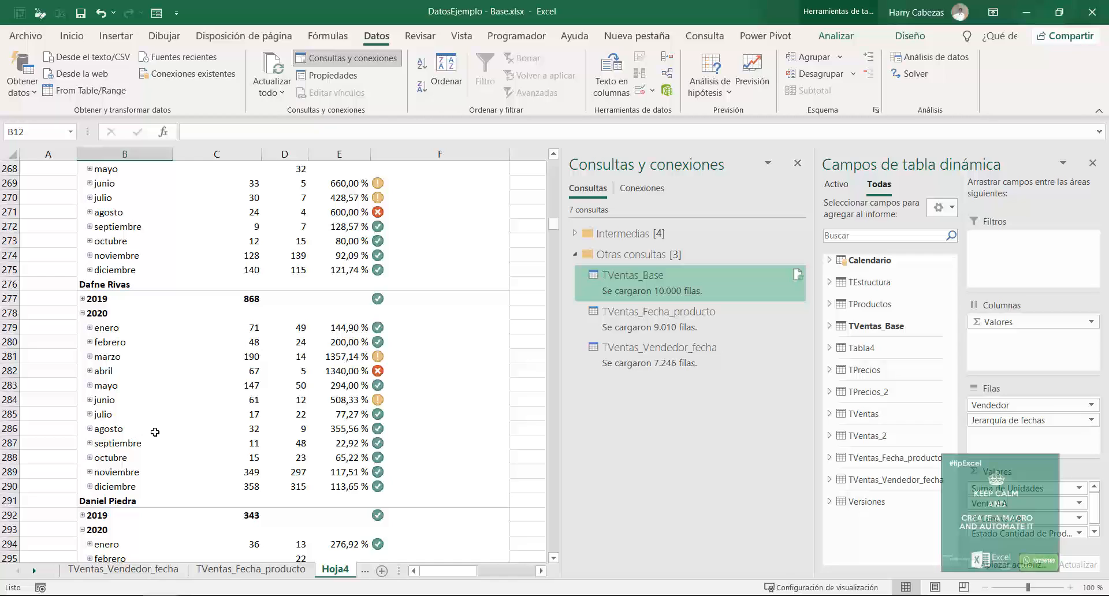
# - Refresh the Hoja4 pivot table and collapse its 2020 months to the year level
pyautogui.click(166, 391)
pyautogui.rightClick(166, 390)
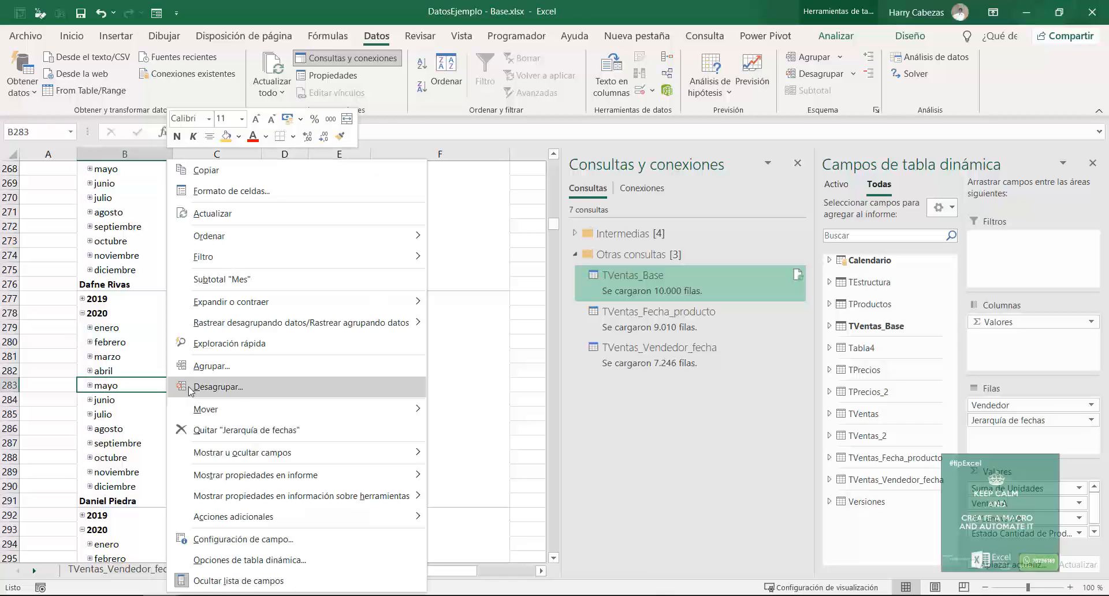
pyautogui.click(219, 214)
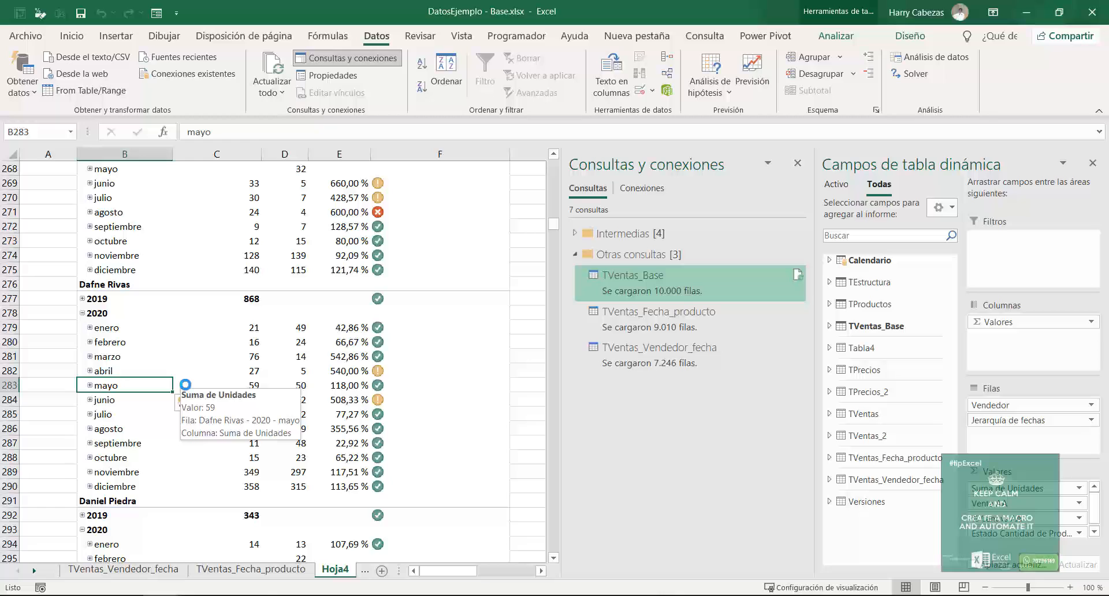
pyautogui.click(84, 315)
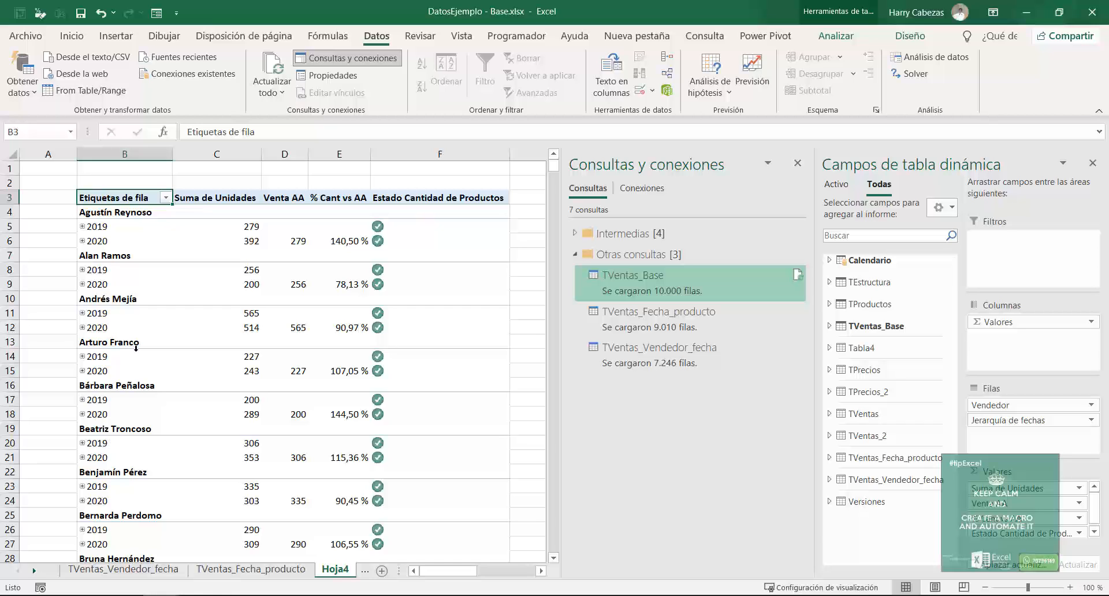
# - Review the yearly totals per salesperson in the pivot table and peek at the TVentas_Base query preview
pyautogui.scroll(-1, 136, 348)
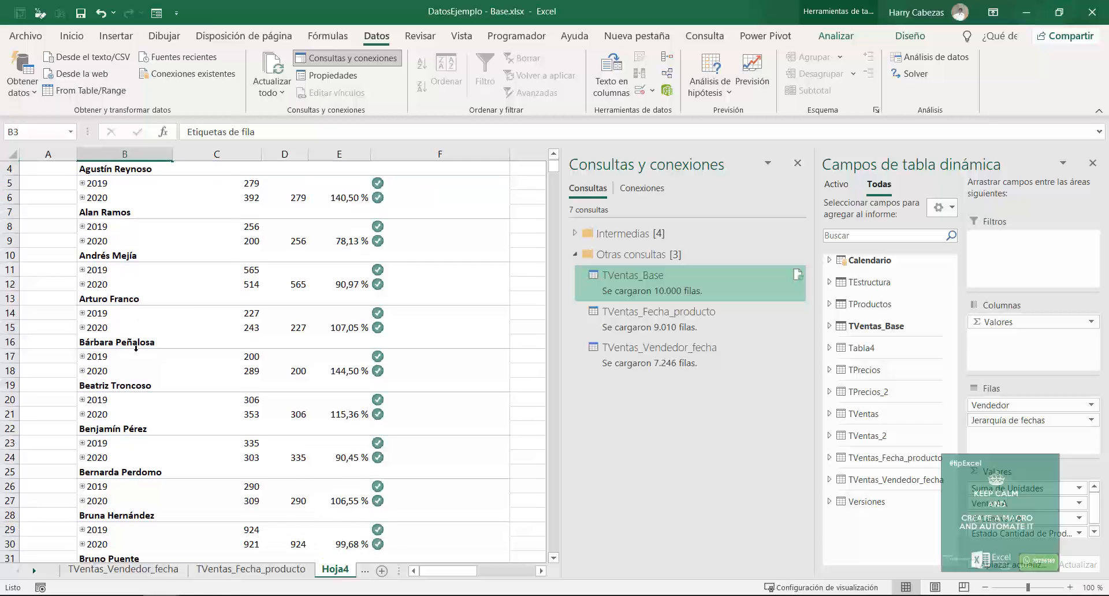
pyautogui.scroll(-9, 136, 348)
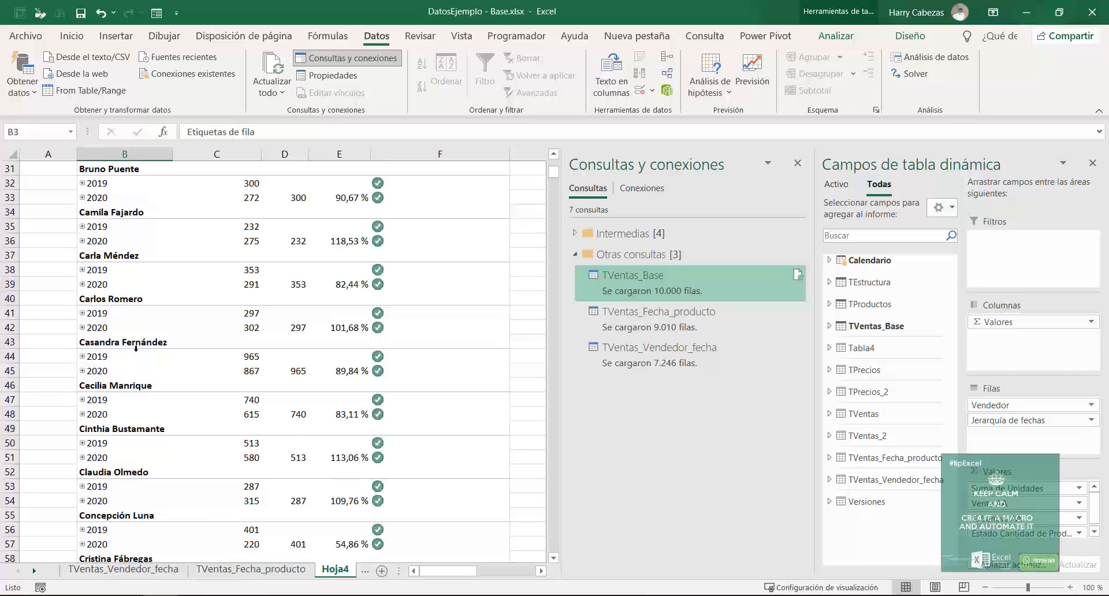
pyautogui.scroll(-6, 136, 348)
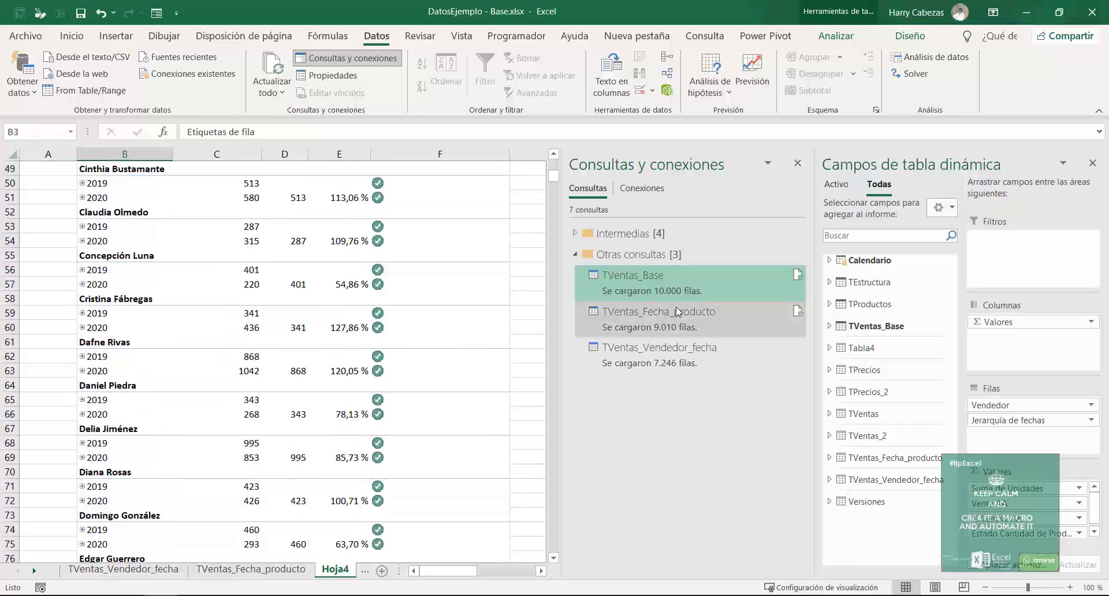
pyautogui.moveTo(692, 269)
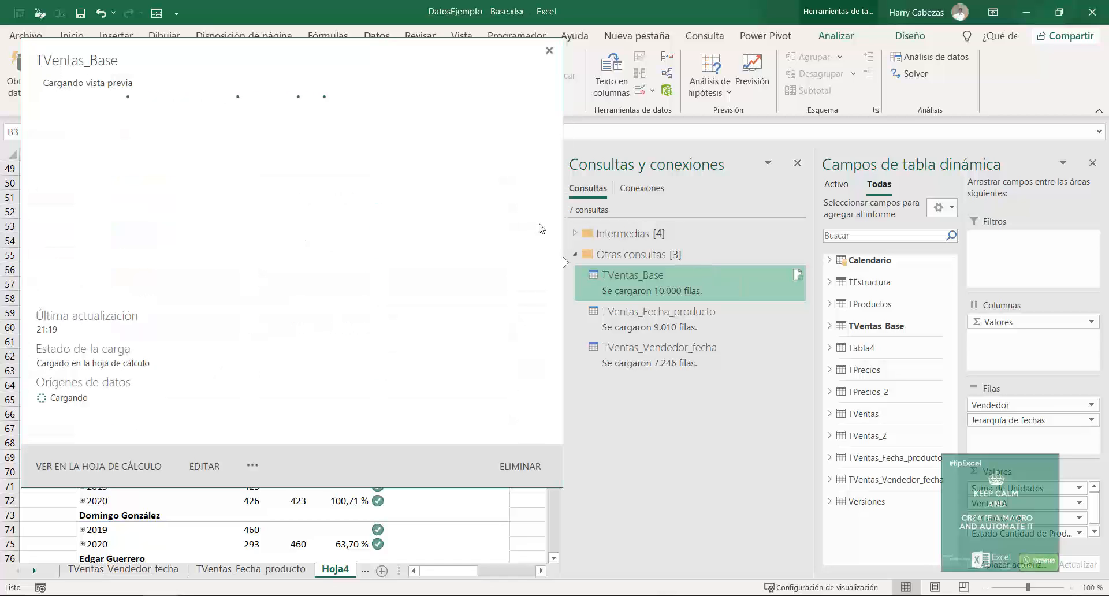
pyautogui.click(549, 51)
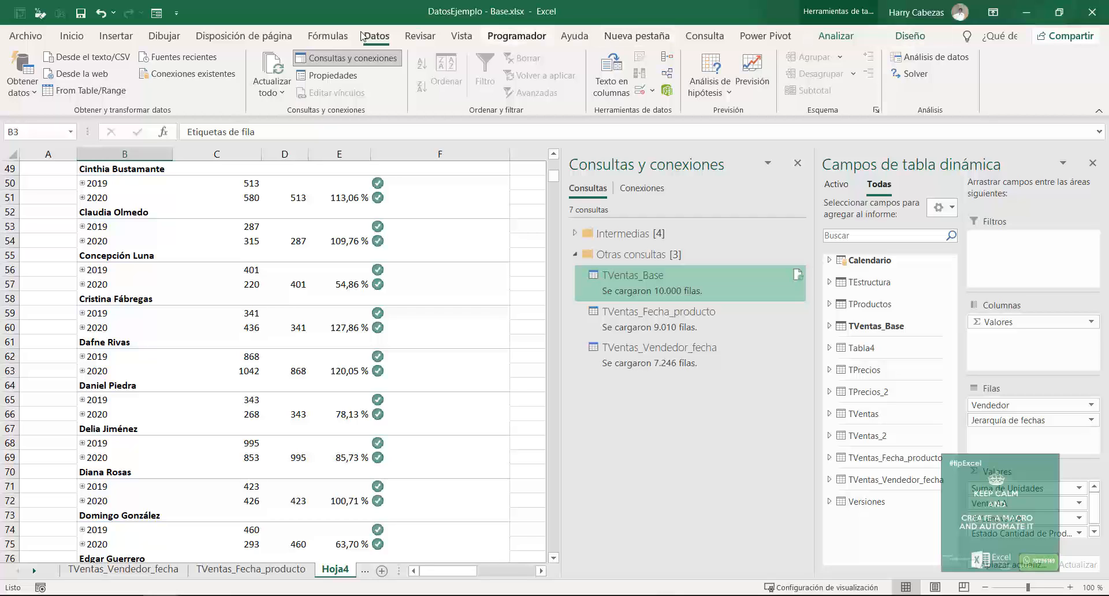
# - Open the Power Pivot data model and go to the last record of the Calendario table
pyautogui.click(745, 38)
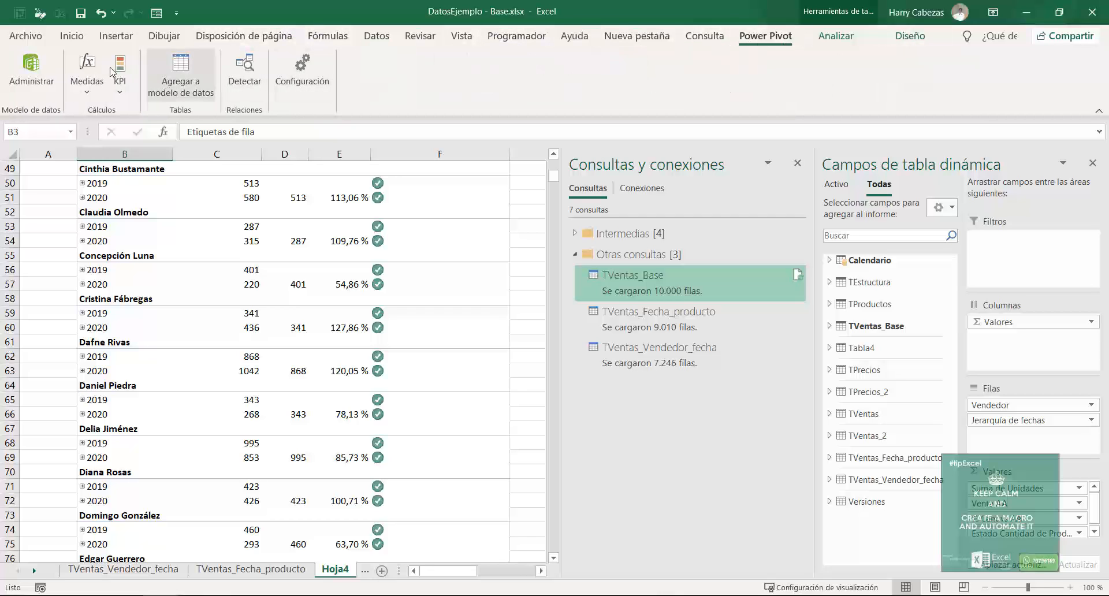
pyautogui.click(44, 71)
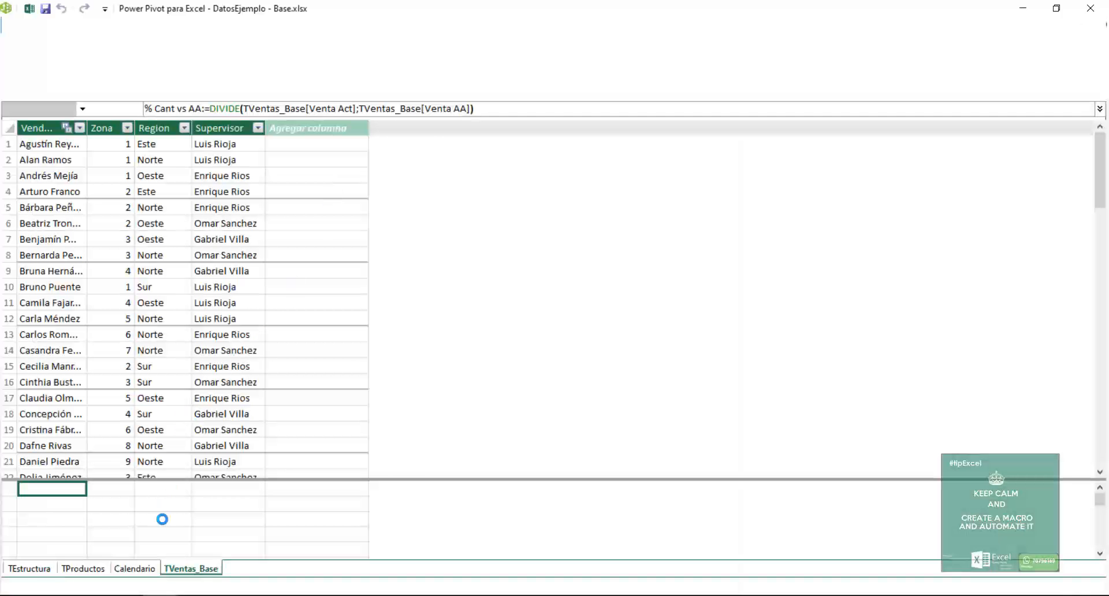
pyautogui.click(136, 569)
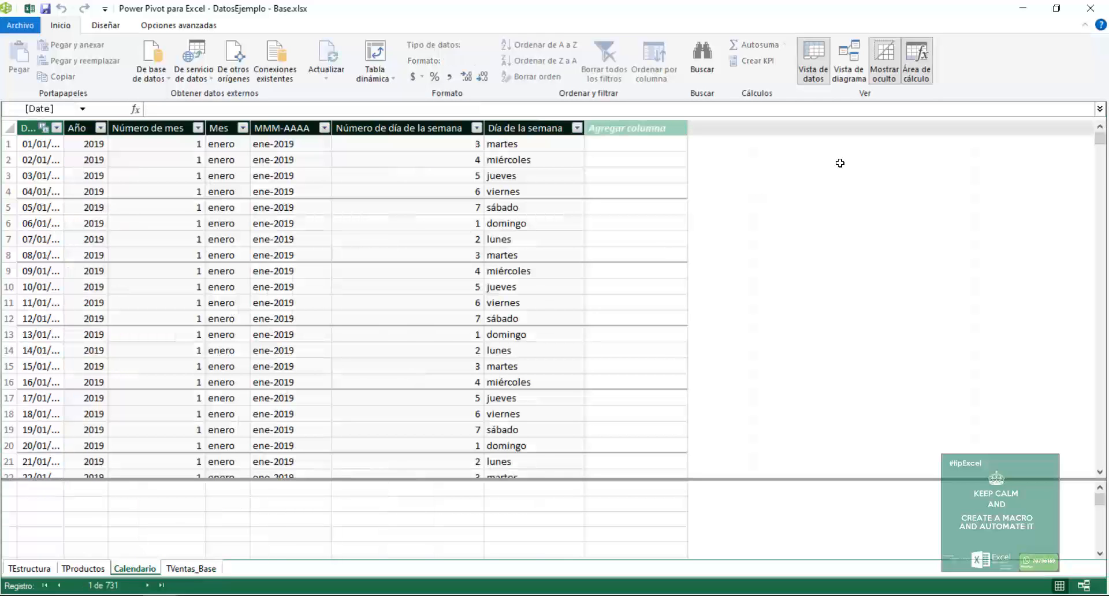
pyautogui.moveTo(1104, 149); pyautogui.dragTo(1092, 474)
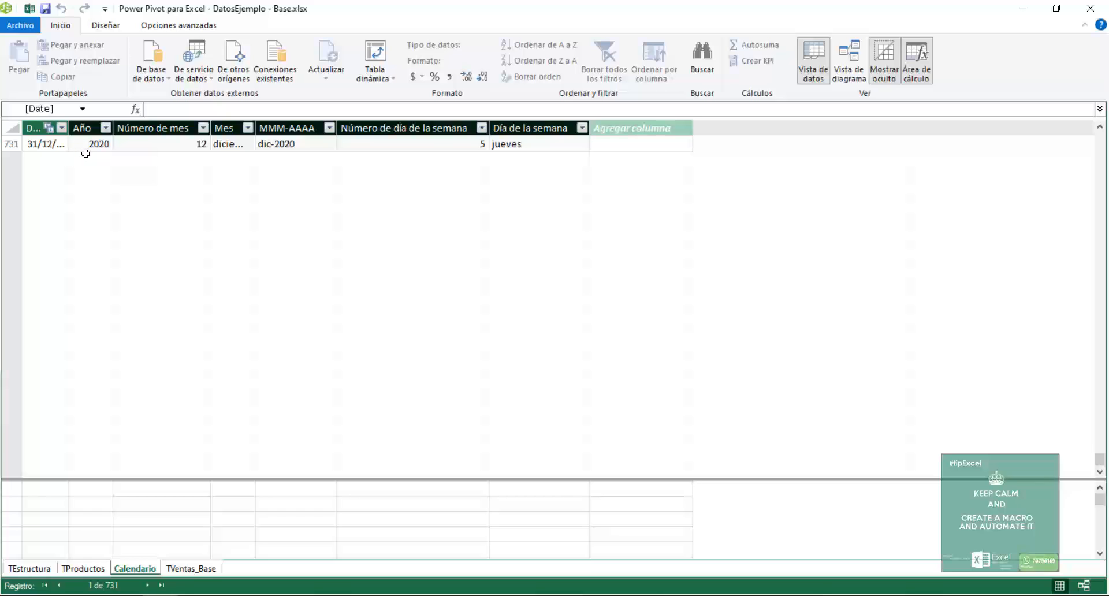
# - Check the final dates in the Calendario table and the MMM-AAAA column's formula
pyautogui.scroll(3, 85, 154)
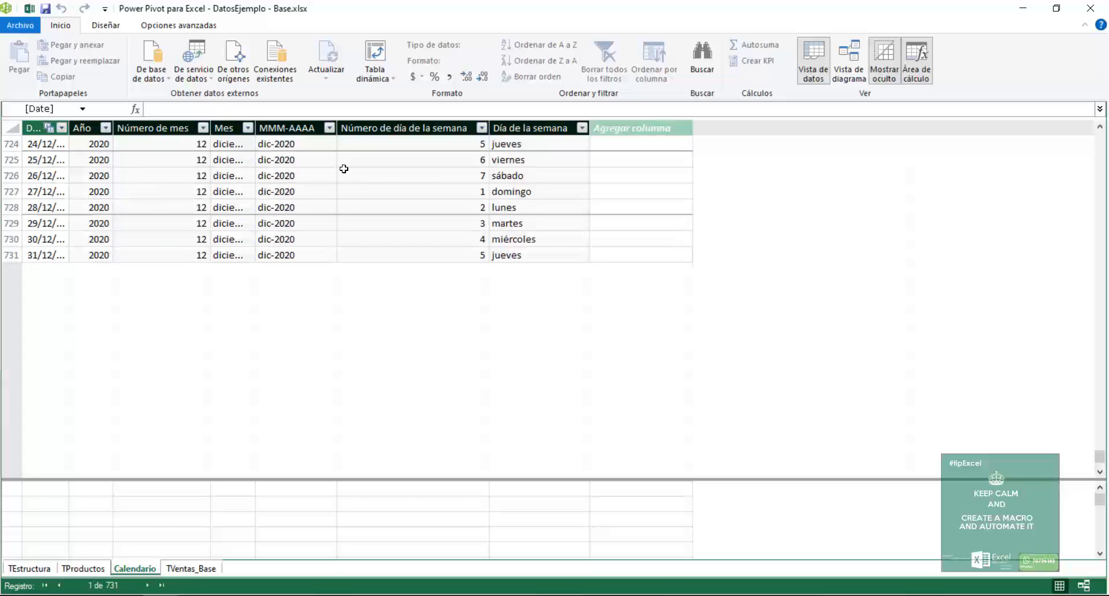
pyautogui.click(257, 211)
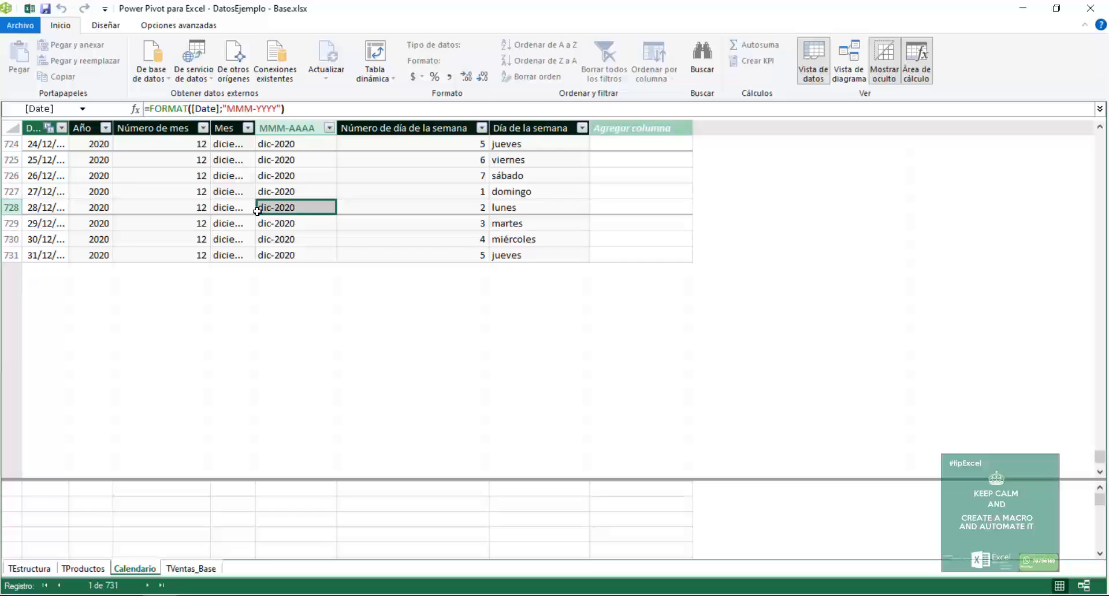
pyautogui.rightClick(257, 211)
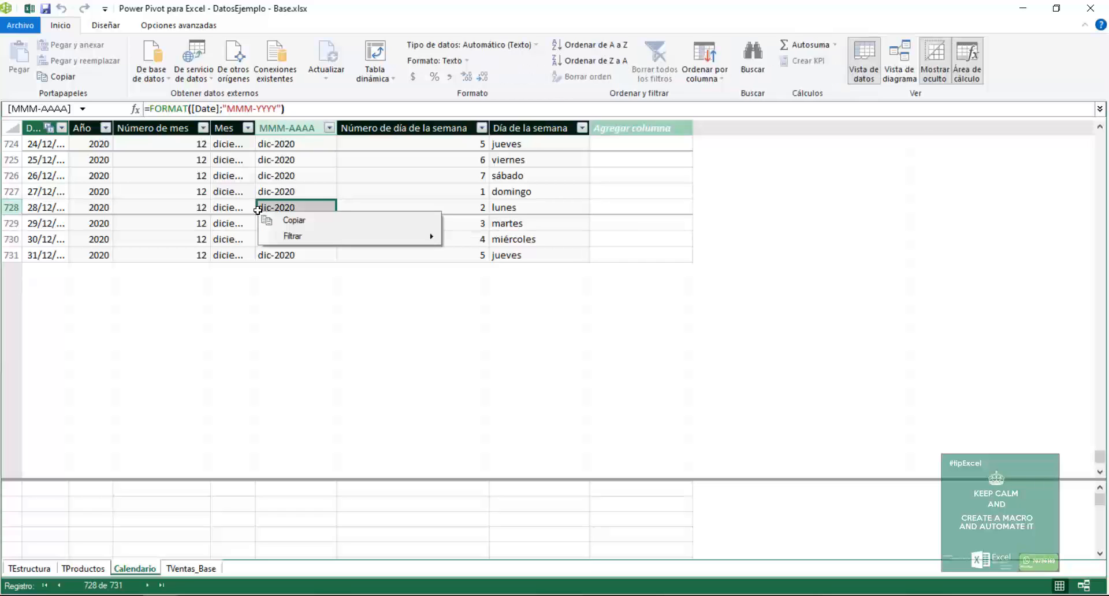
pyautogui.click(57, 177)
pyautogui.click(58, 178)
pyautogui.scroll(1, 299, 193)
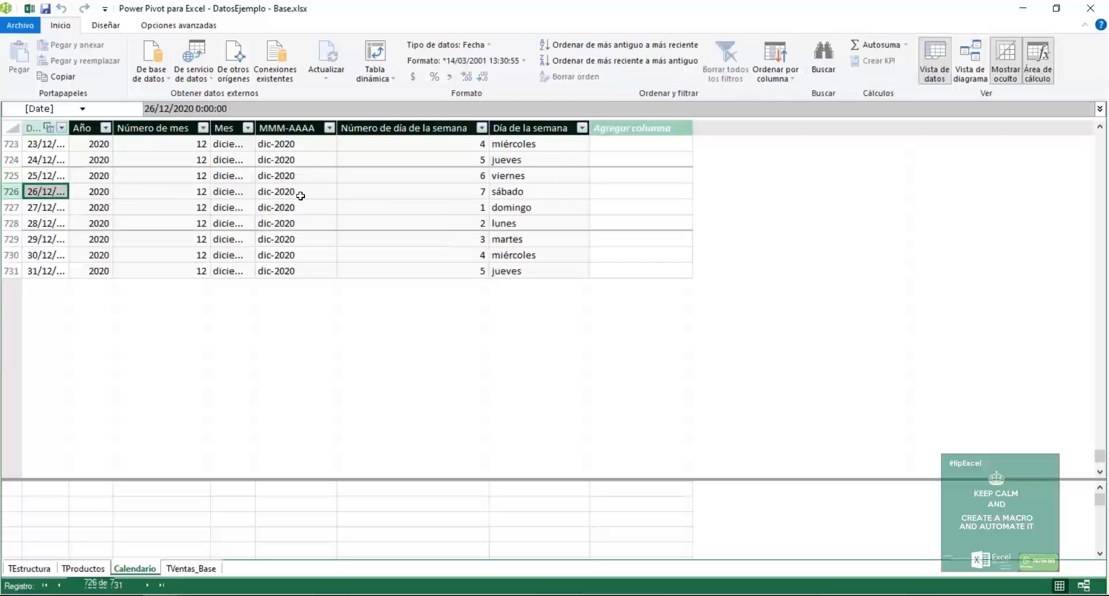
pyautogui.scroll(1, 405, 159)
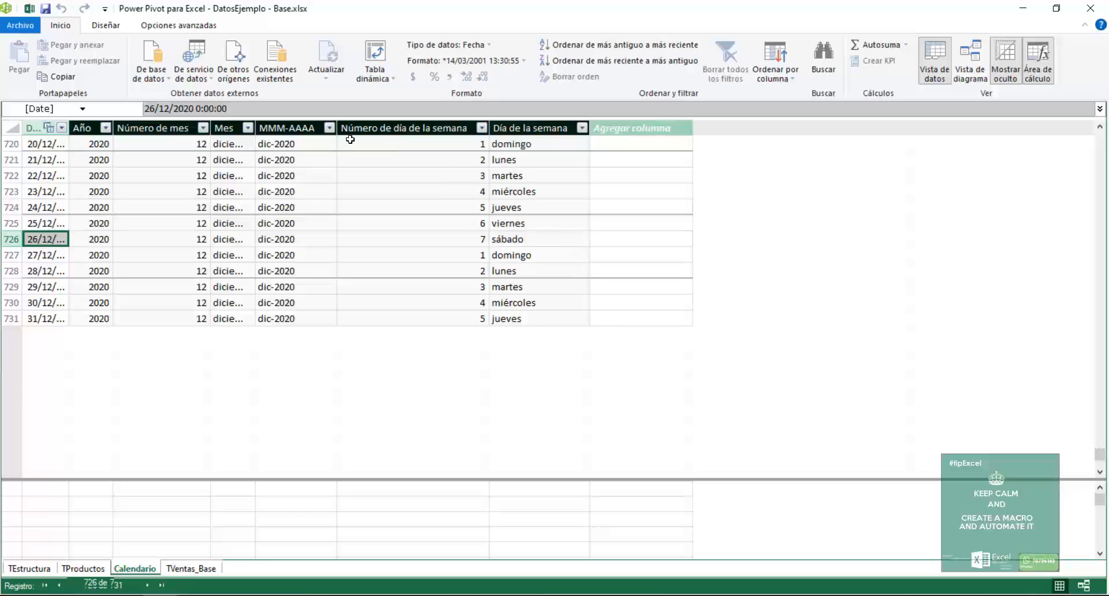
# - Update the Calendario date table's range so that its end date is 31/12/2021
pyautogui.click(109, 26)
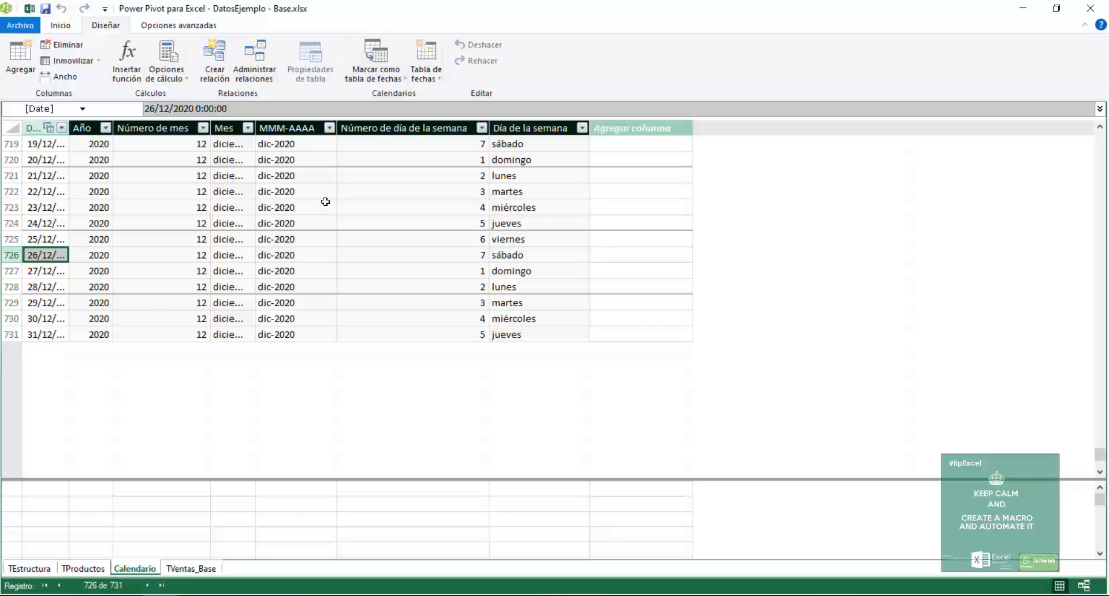
pyautogui.scroll(2, 985, 285)
pyautogui.moveTo(1097, 453); pyautogui.dragTo(1101, 151)
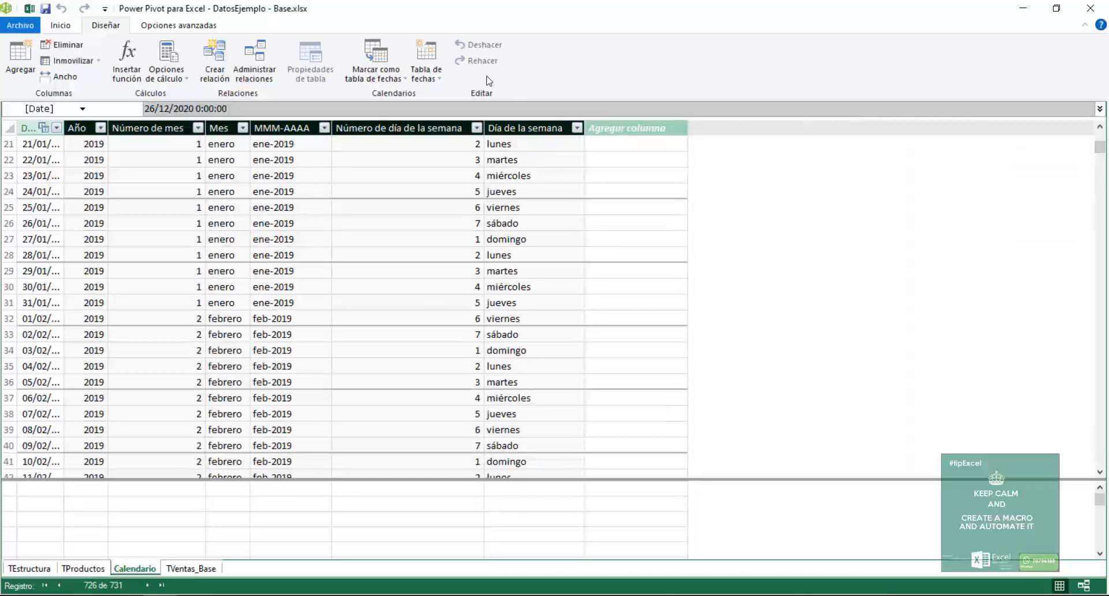
pyautogui.click(430, 71)
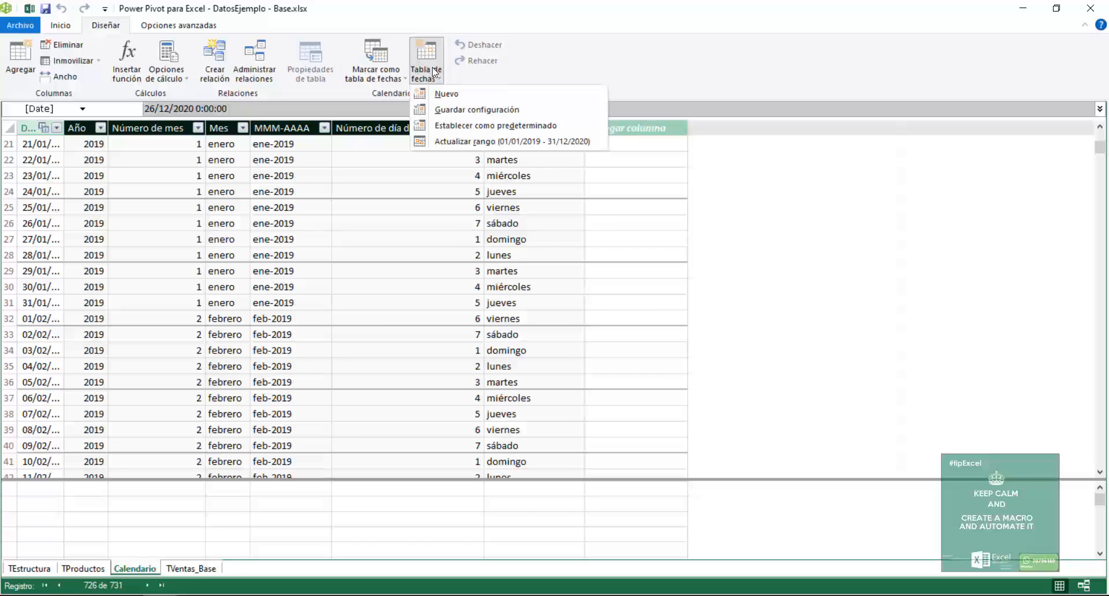
pyautogui.click(462, 148)
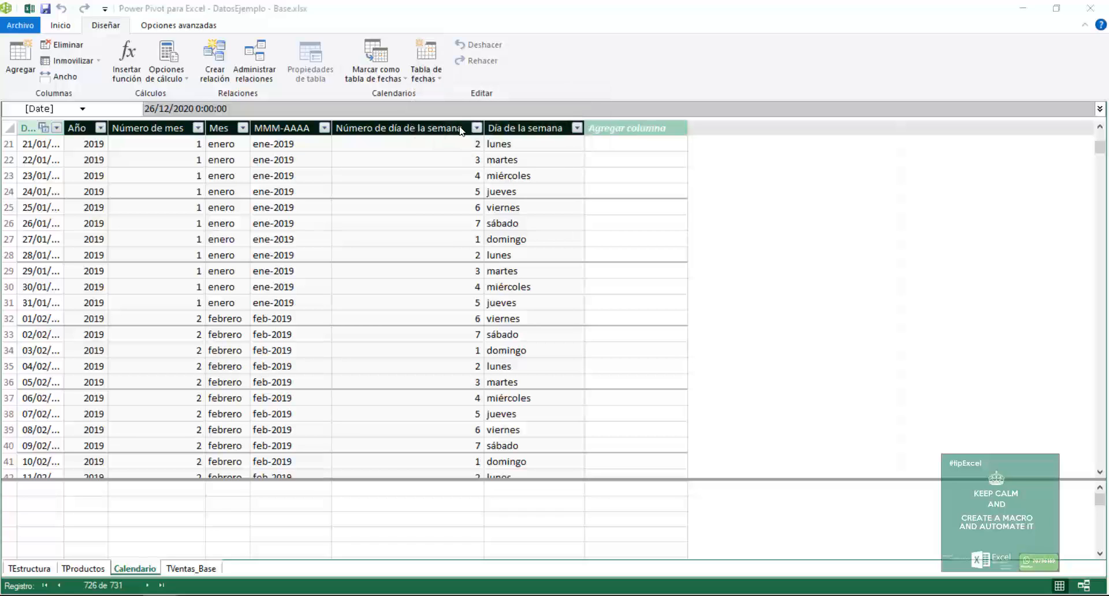
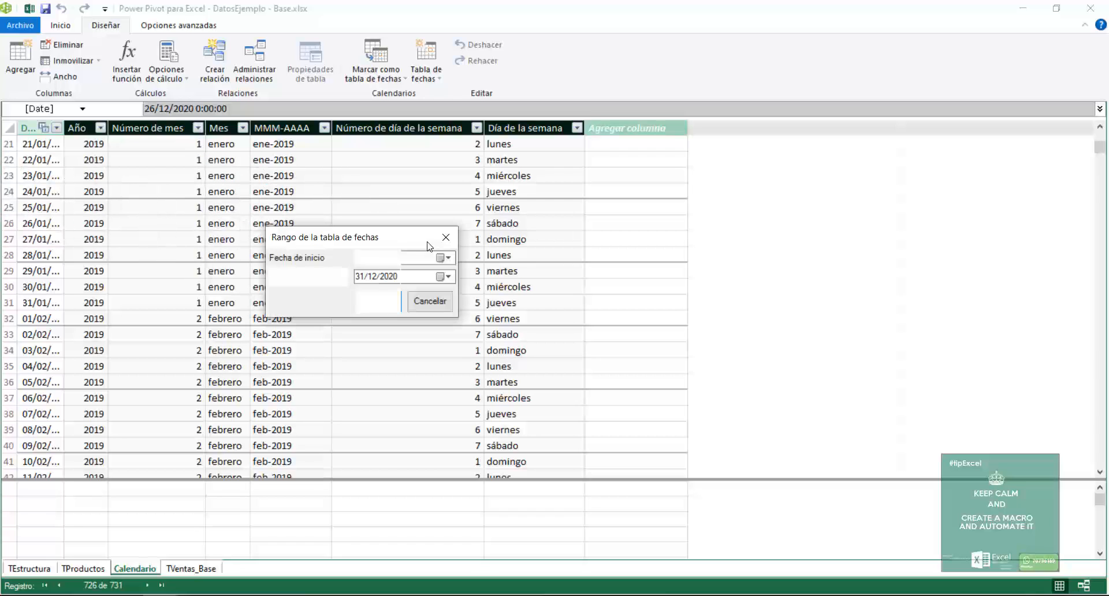
pyautogui.click(452, 277)
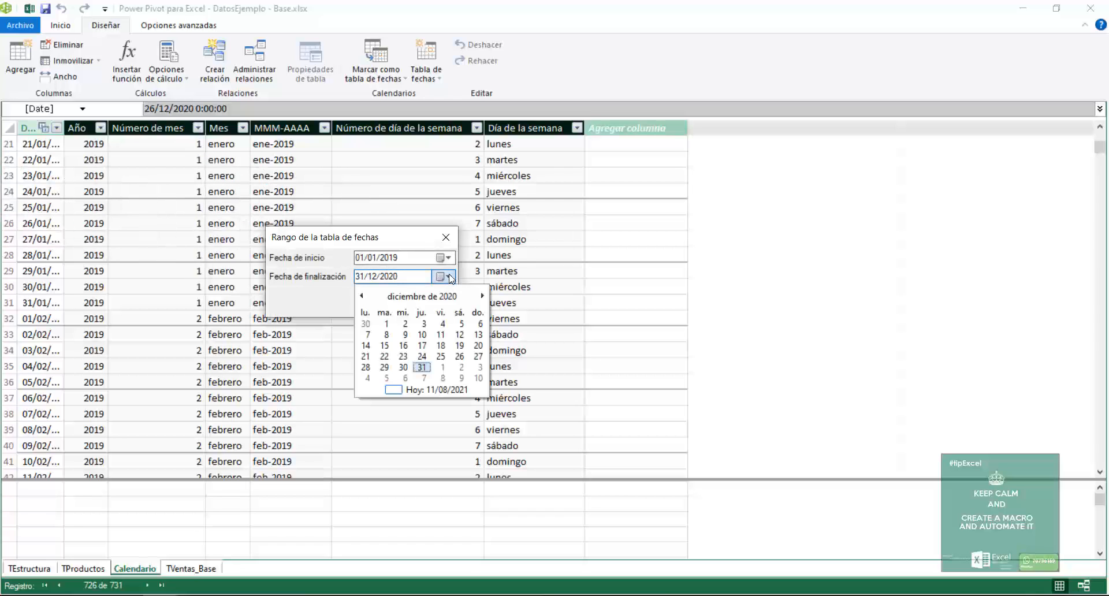
pyautogui.click(483, 297)
pyautogui.click(483, 297)
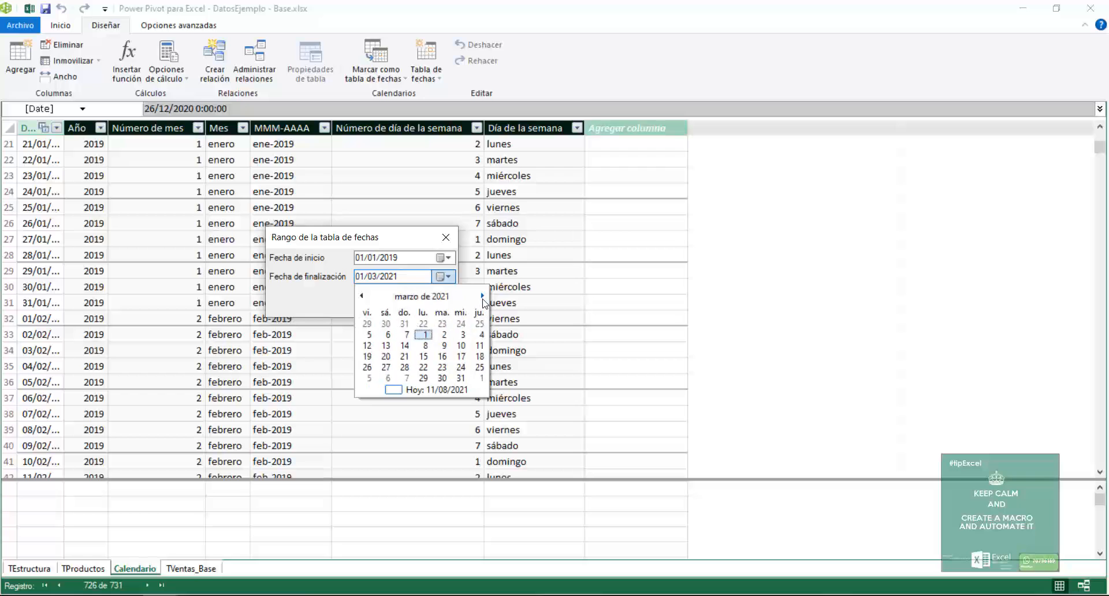
pyautogui.click(482, 296)
pyautogui.click(483, 296)
pyautogui.click(483, 297)
pyautogui.click(483, 296)
pyautogui.click(483, 296)
pyautogui.click(483, 296)
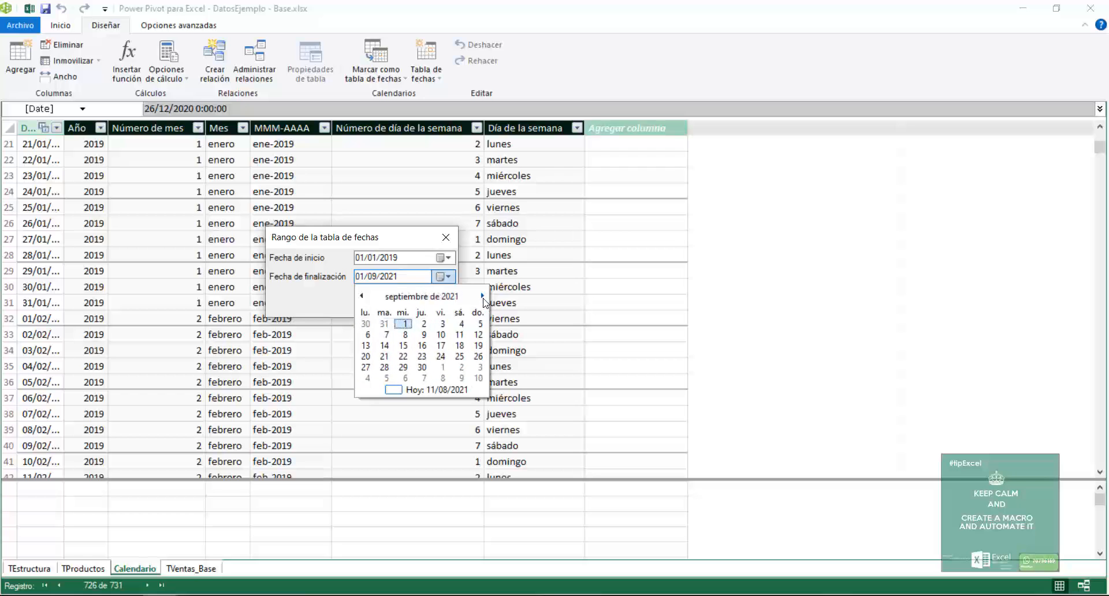
pyautogui.click(483, 297)
pyautogui.click(483, 297)
pyautogui.click(483, 297)
pyautogui.click(440, 368)
pyautogui.click(383, 301)
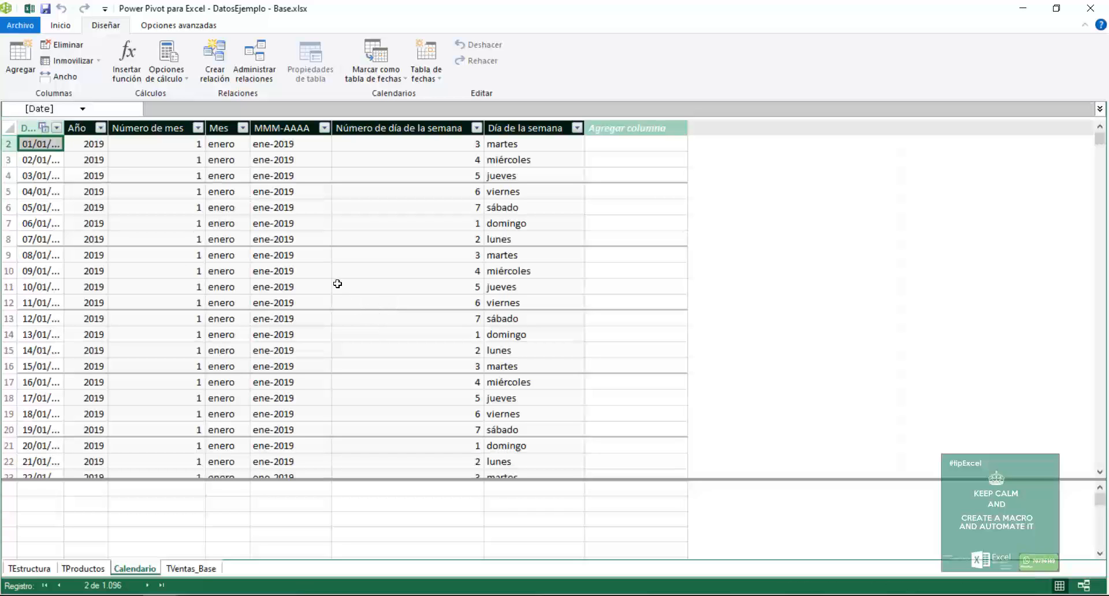
# - Switch to the Excel workbook and check the 2021 rows per salesperson in the Hoja4 pivot table
pyautogui.hotkey('alt', 'Tab')
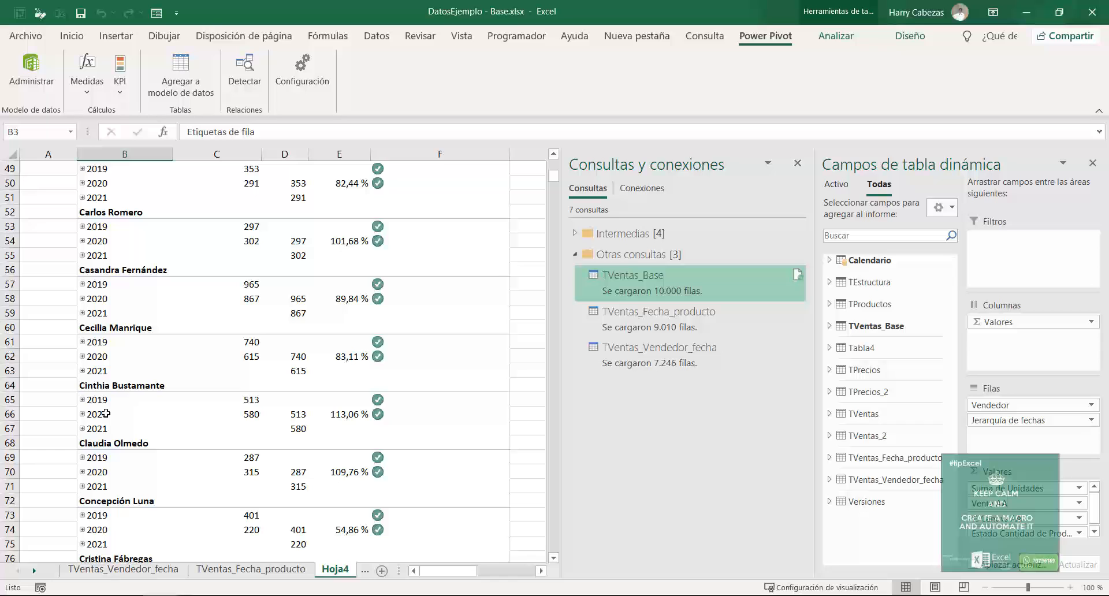
pyautogui.scroll(-2, 106, 413)
pyautogui.scroll(-6, 106, 413)
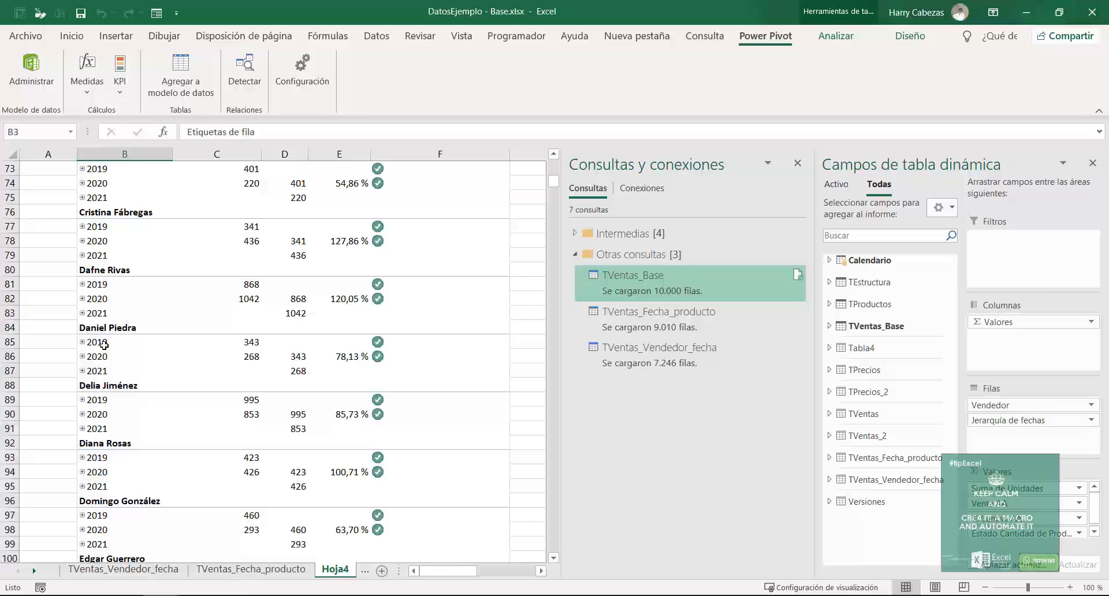
pyautogui.click(296, 313)
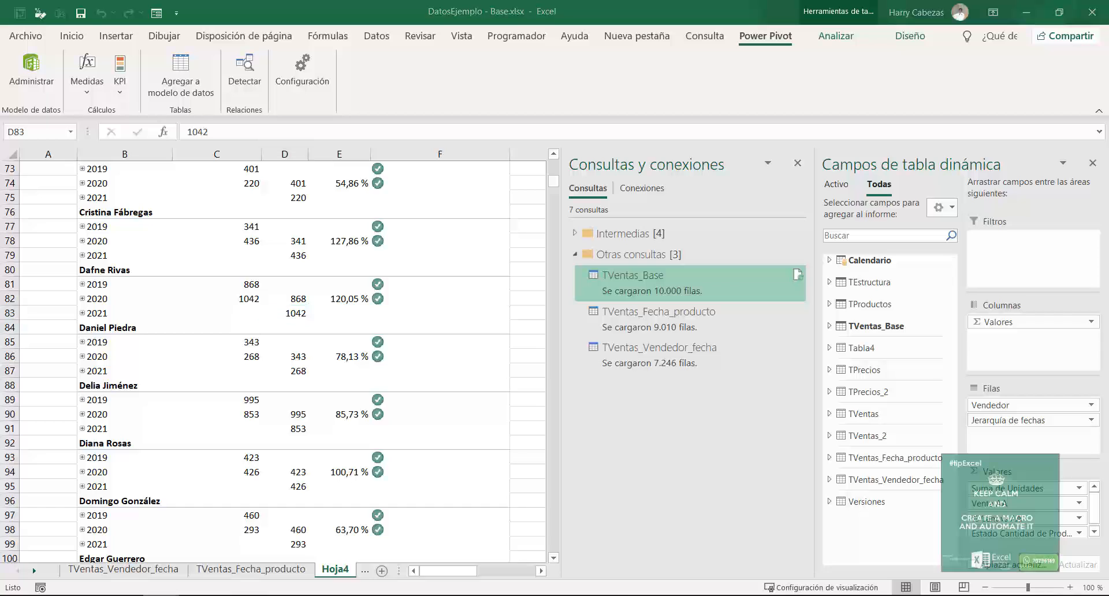
# - Return to Power Pivot, review and accept the Calendario range of 01/01/2019 to 31/12/2021, and close the data model window
pyautogui.click(511, 546)
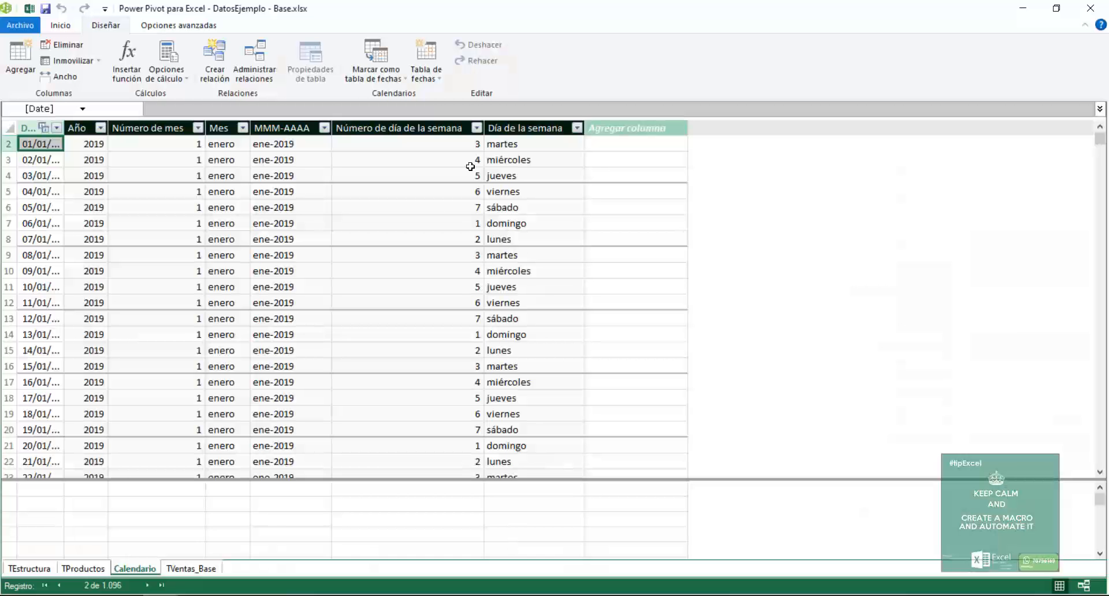
pyautogui.click(430, 73)
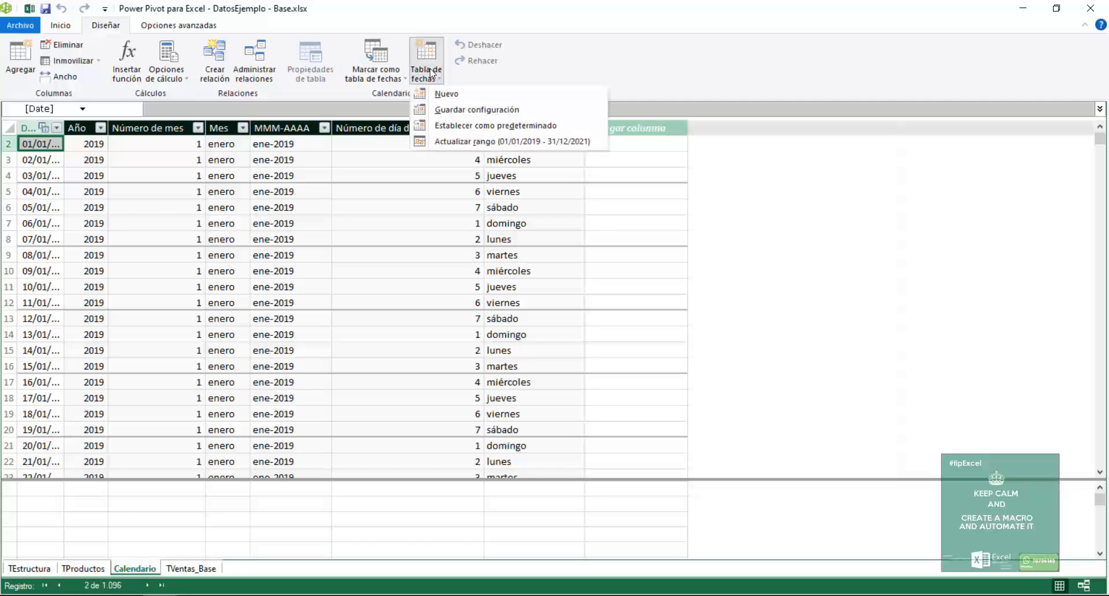
pyautogui.click(475, 144)
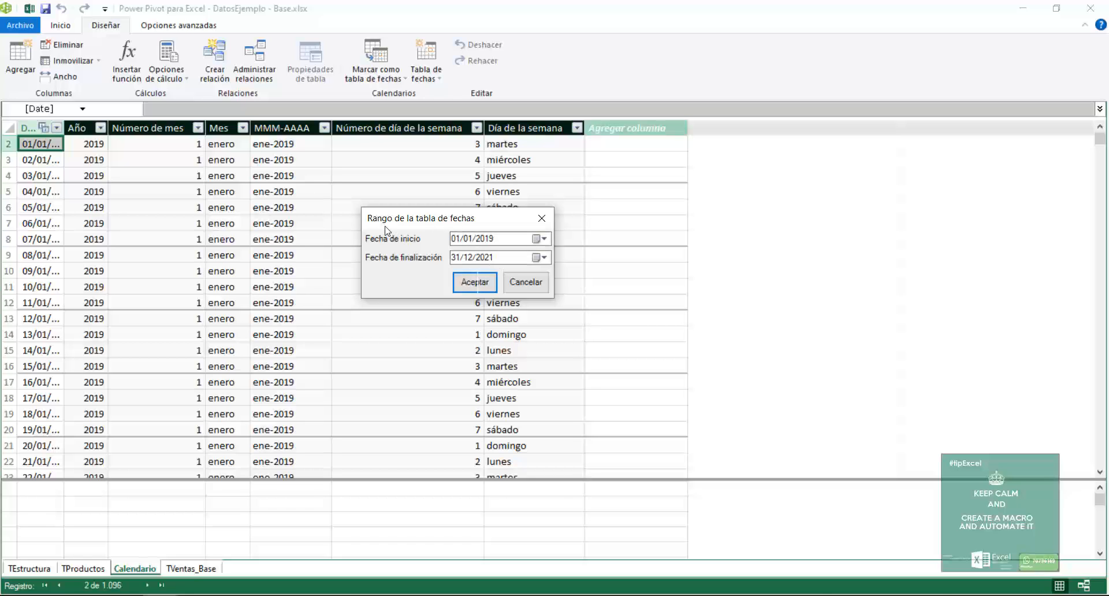
pyautogui.moveTo(385, 226); pyautogui.dragTo(326, 276)
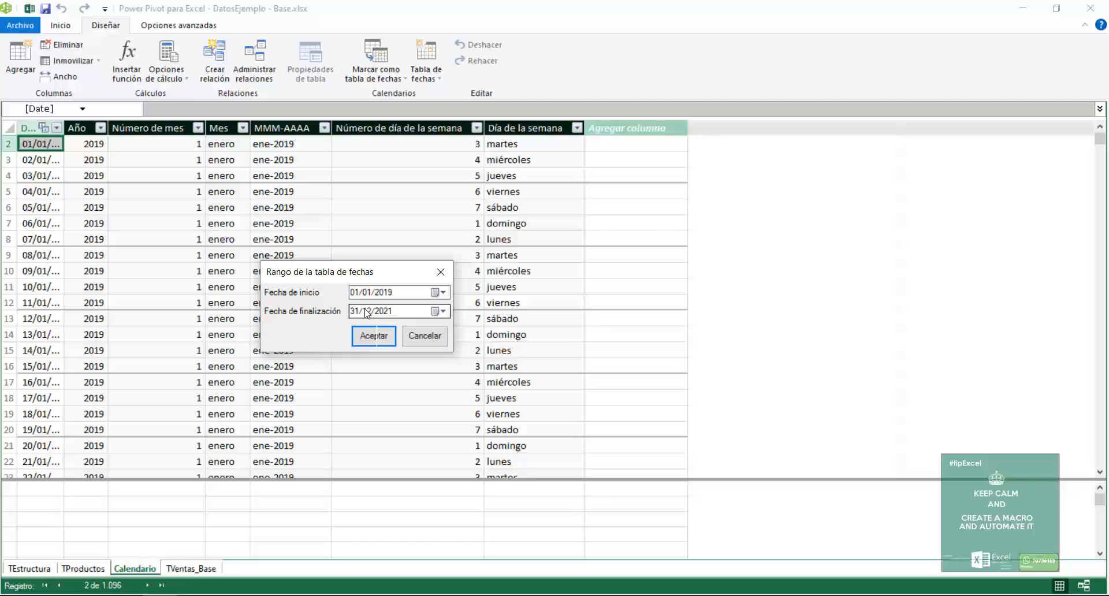
pyautogui.click(364, 334)
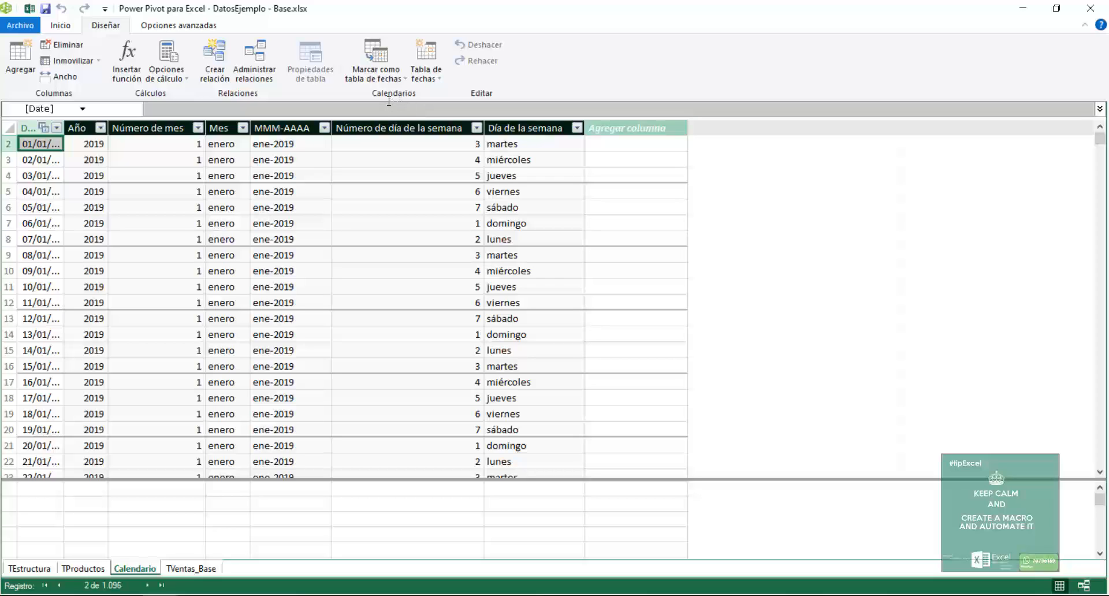
pyautogui.click(1091, 9)
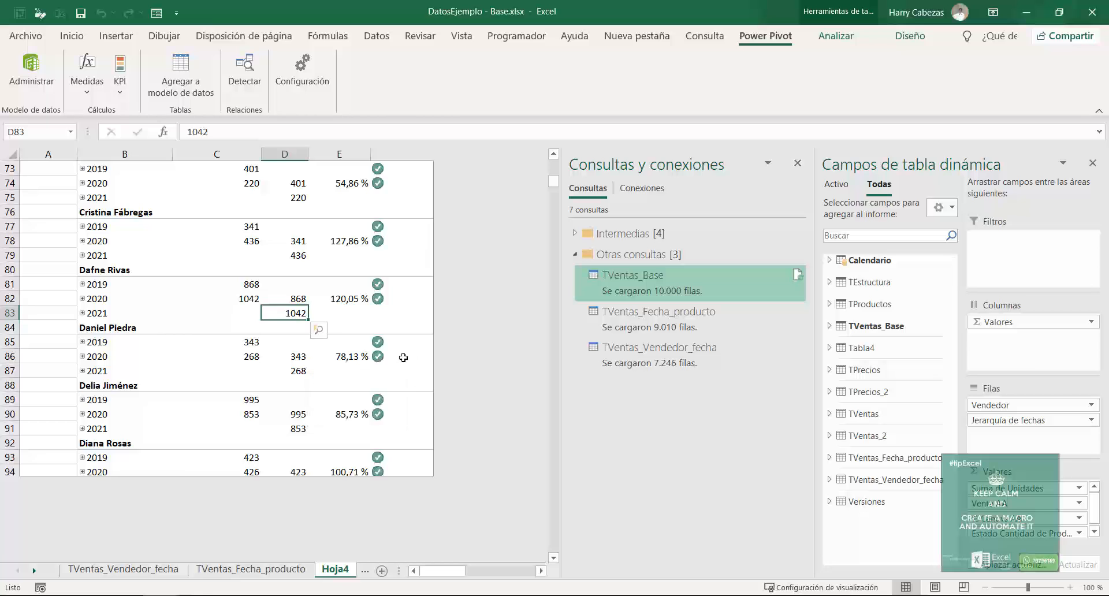
# - Expand 2021 to month level in the Hoja4 pivot table and review the monthly values per salesperson
pyautogui.click(82, 313)
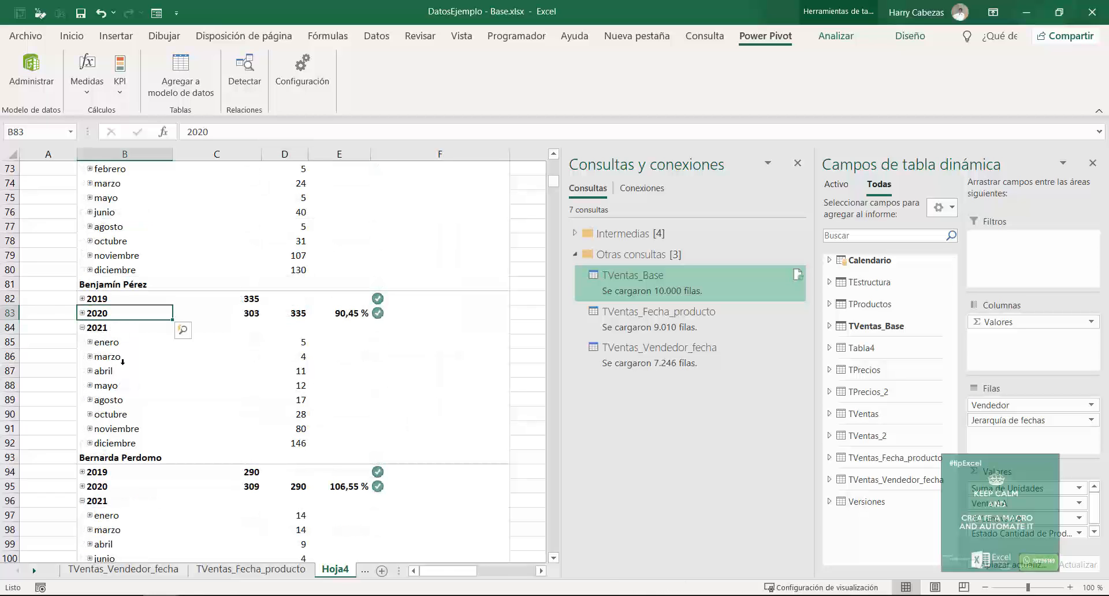
pyautogui.scroll(-12, 122, 362)
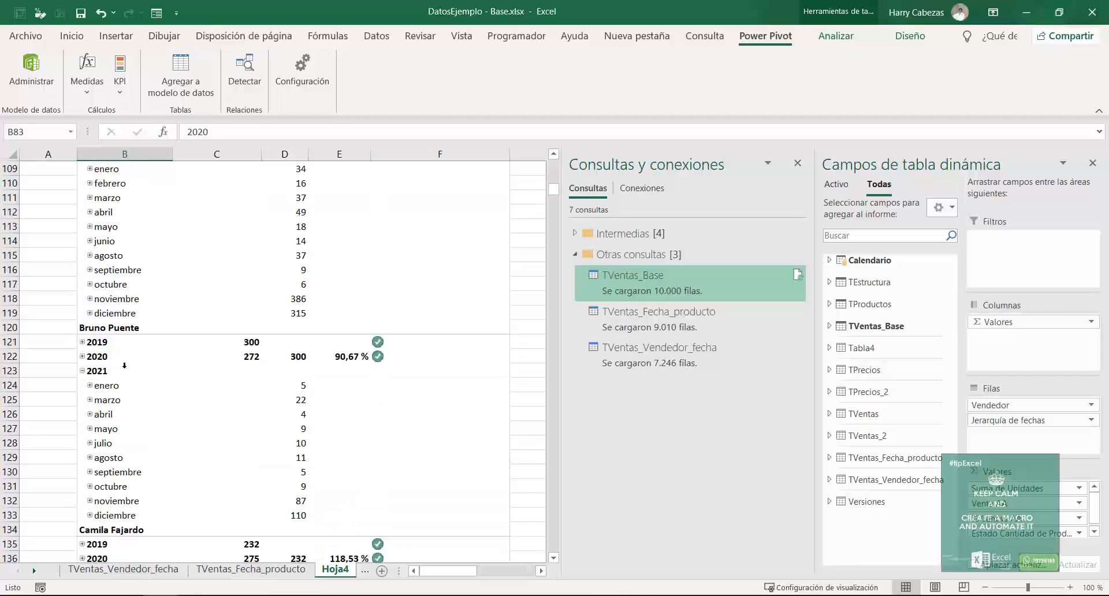
pyautogui.scroll(-3, 124, 365)
pyautogui.scroll(1, 124, 365)
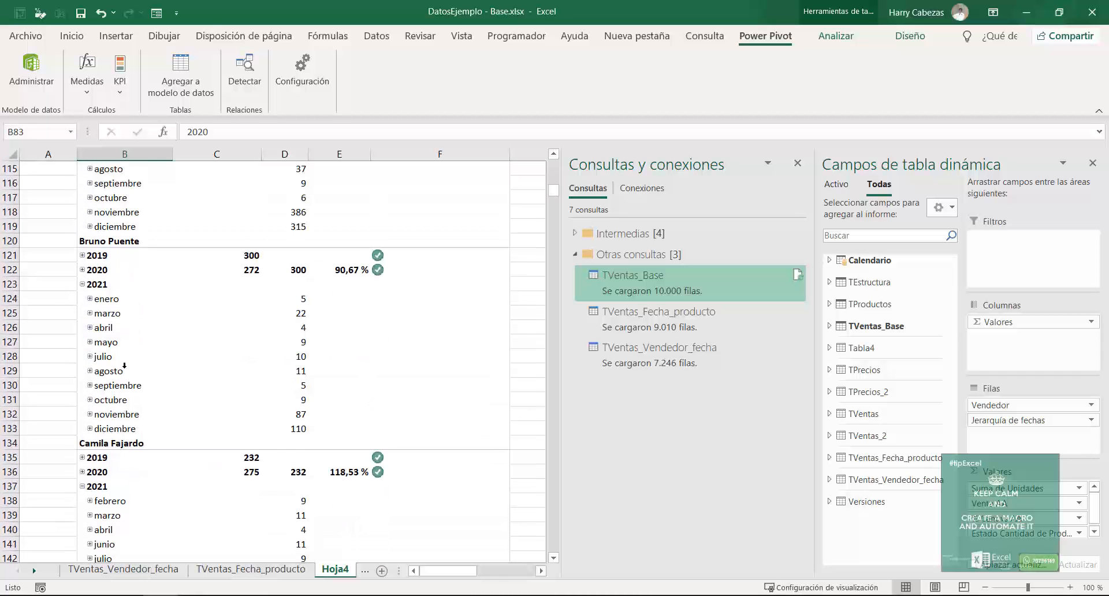